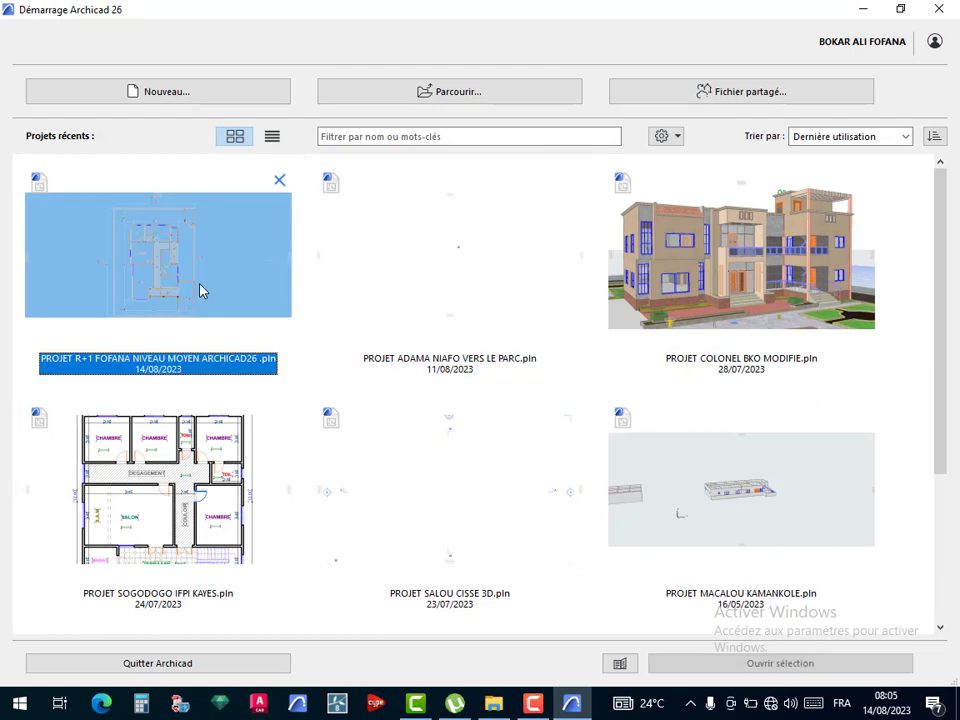
- Open the most recent R+1 NIVEAU MOYEN ARCHICAD26 house project
click(827, 670)
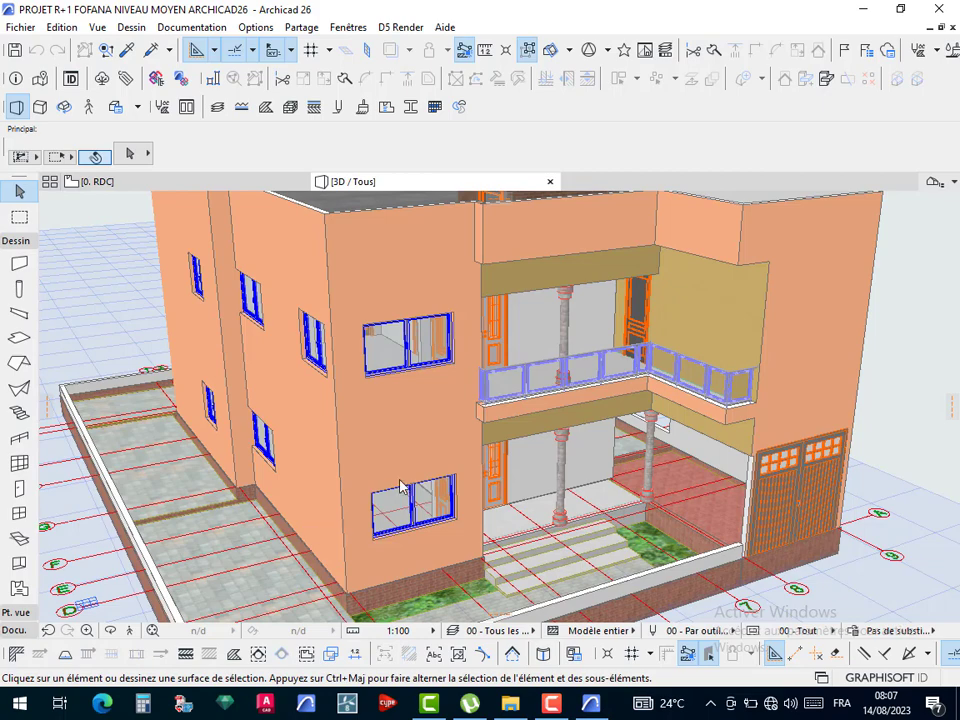
scroll(879, 388, down, 3)
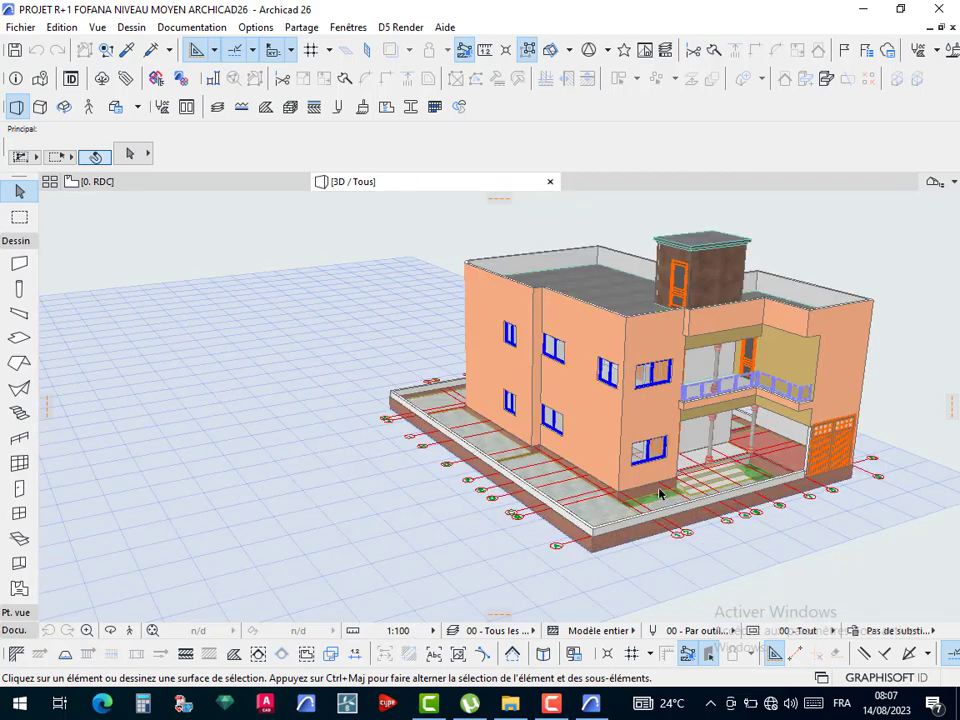
scroll(733, 484, up, 6)
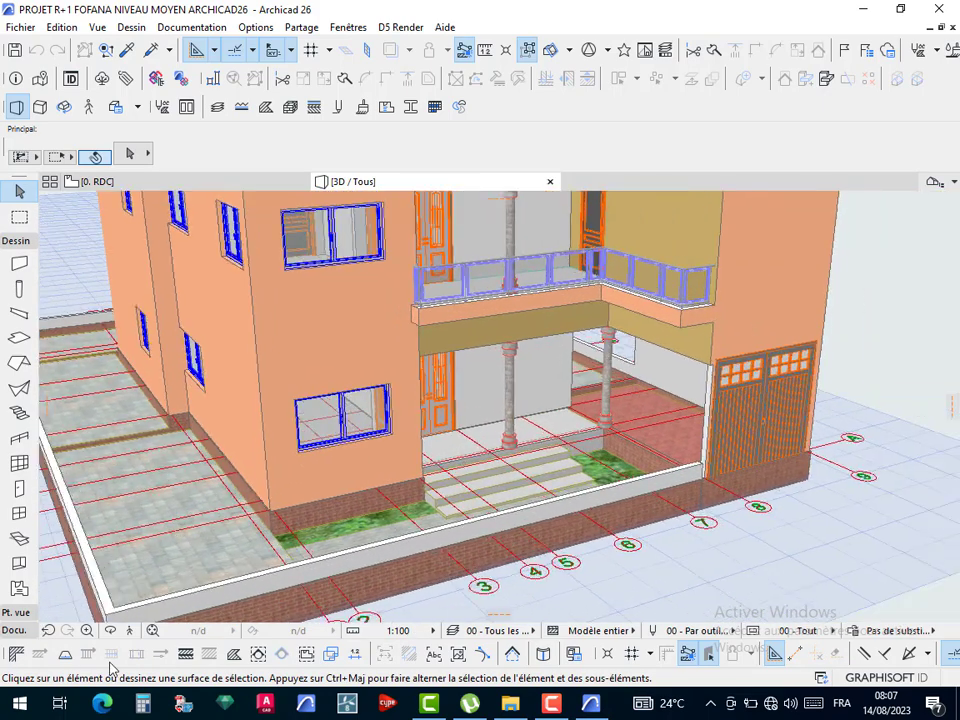
middle_drag(110, 662, 78, 650)
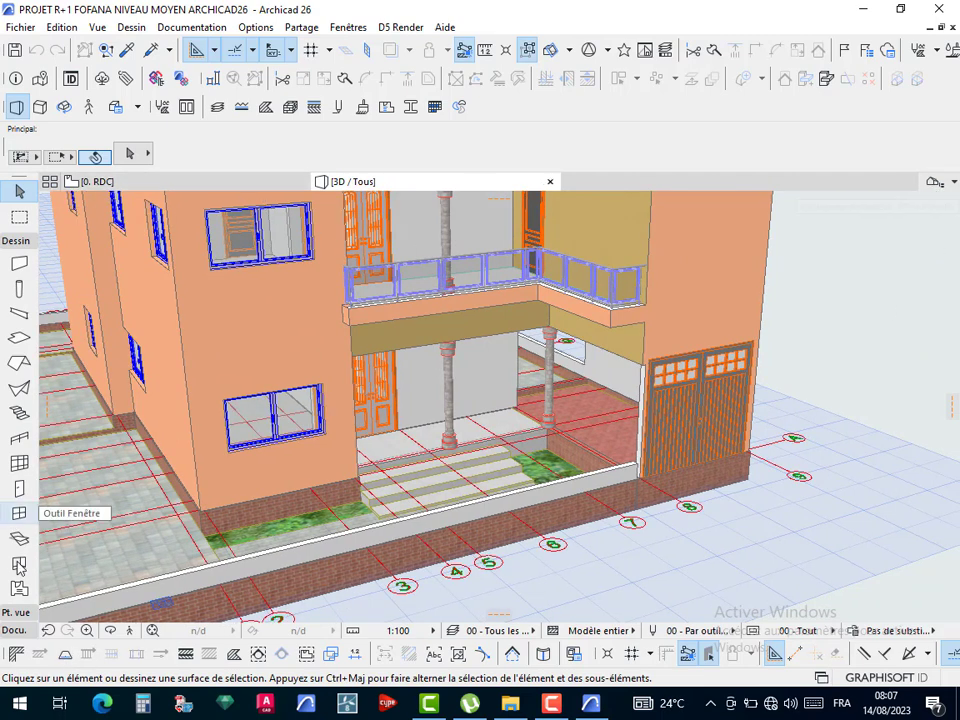
- Select all grid elements and turn off their display in the 3D view
click(15, 241)
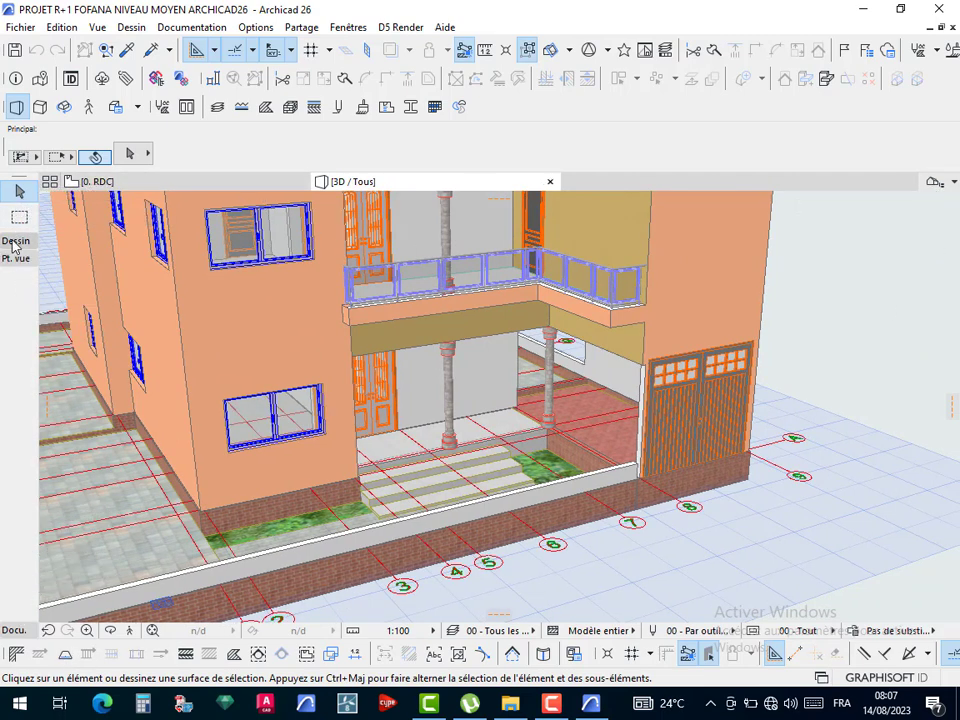
click(20, 278)
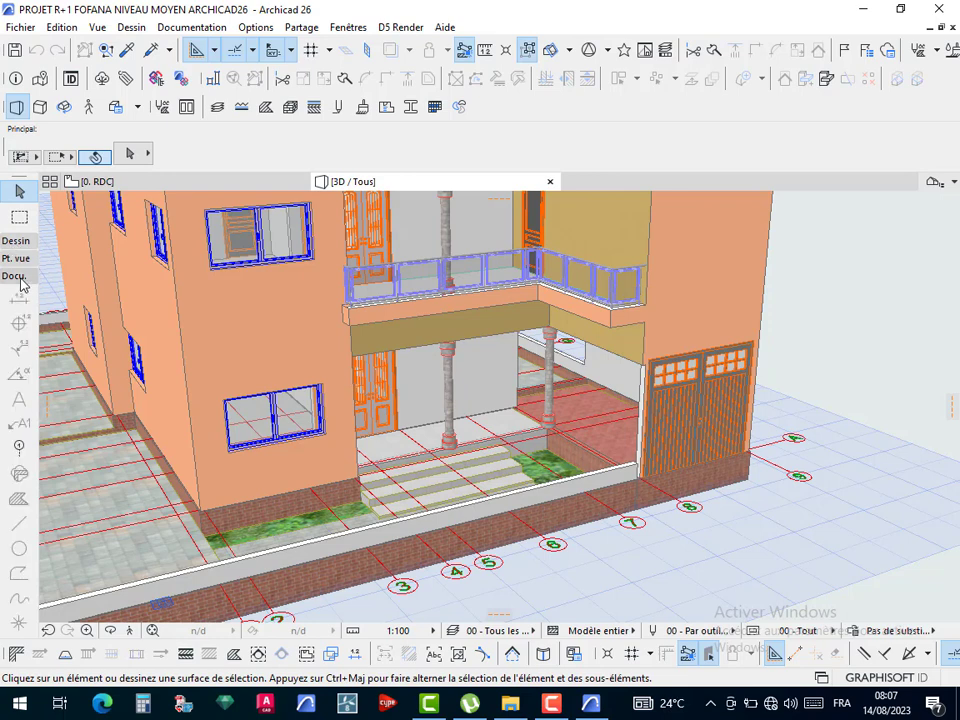
click(17, 450)
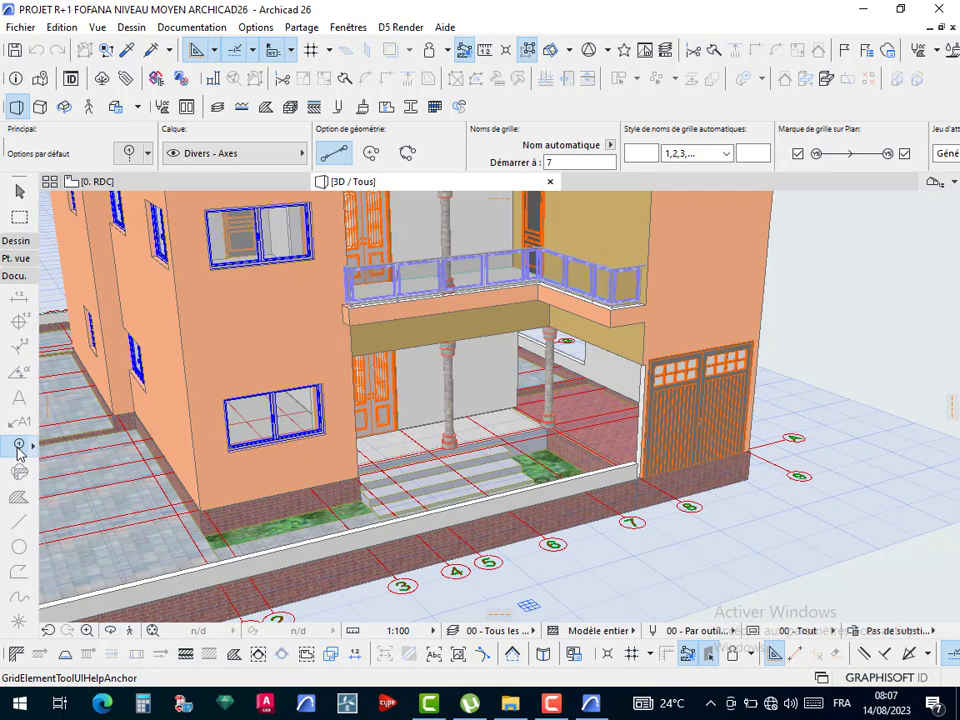
key(ctrl+a)
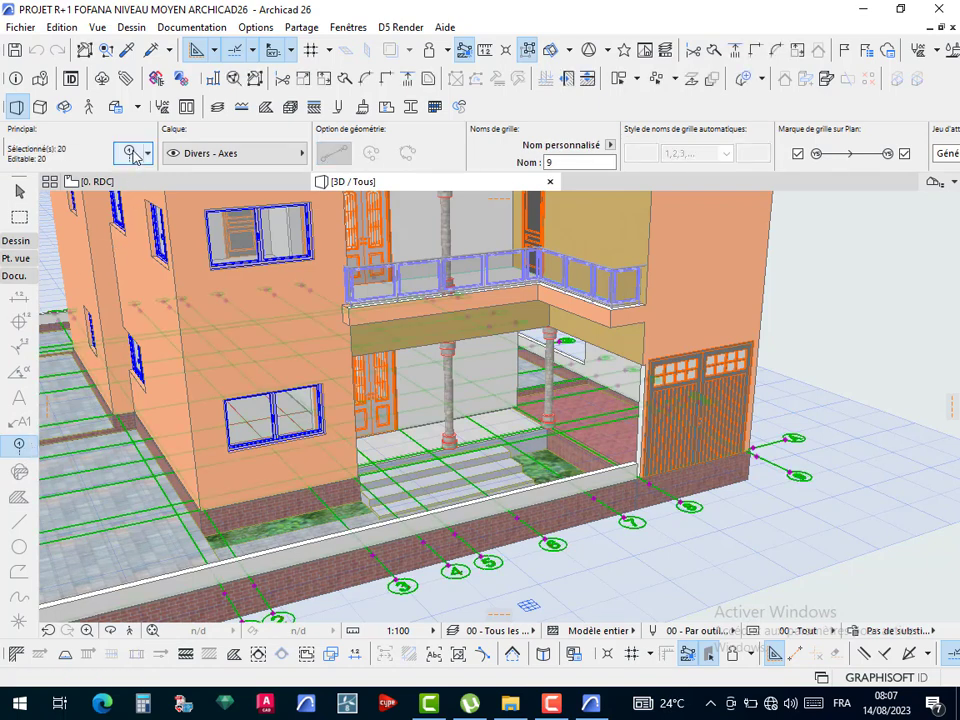
click(133, 155)
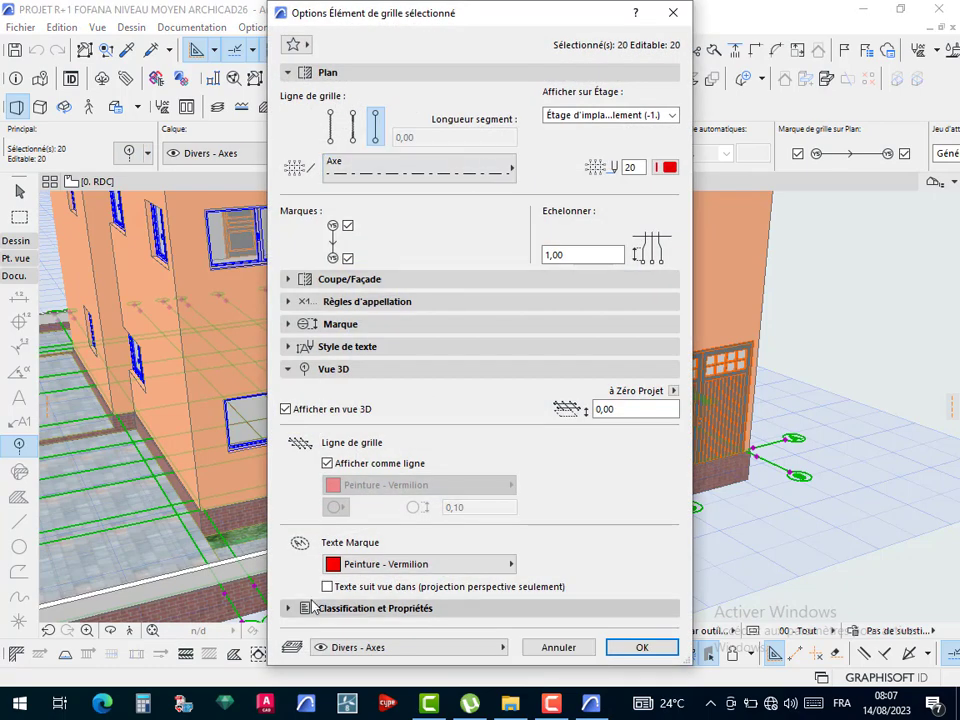
click(286, 409)
click(286, 409)
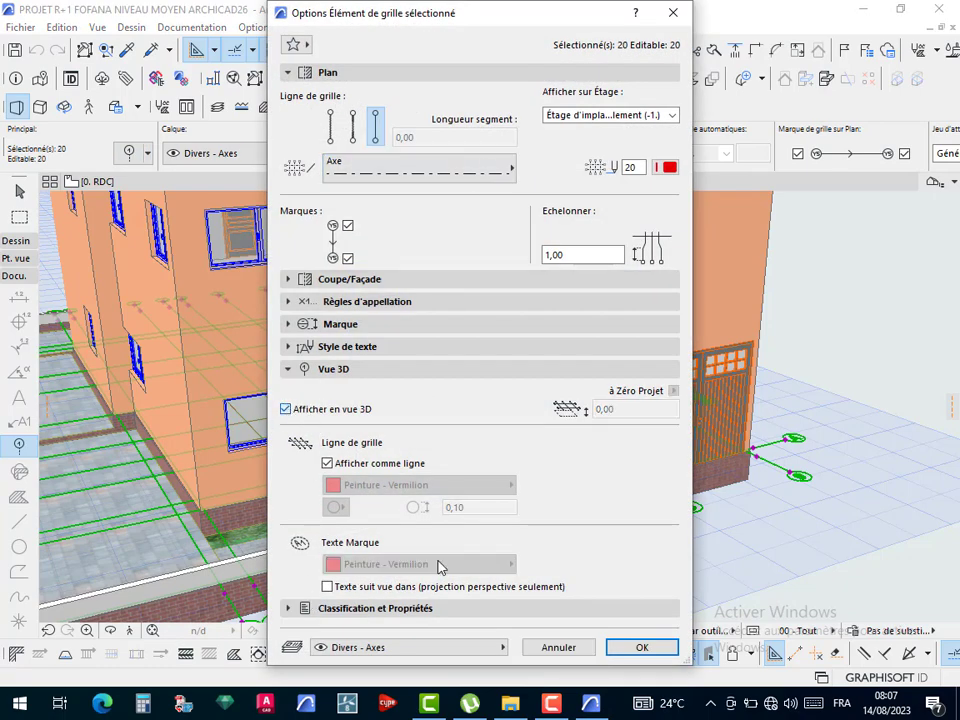
click(352, 404)
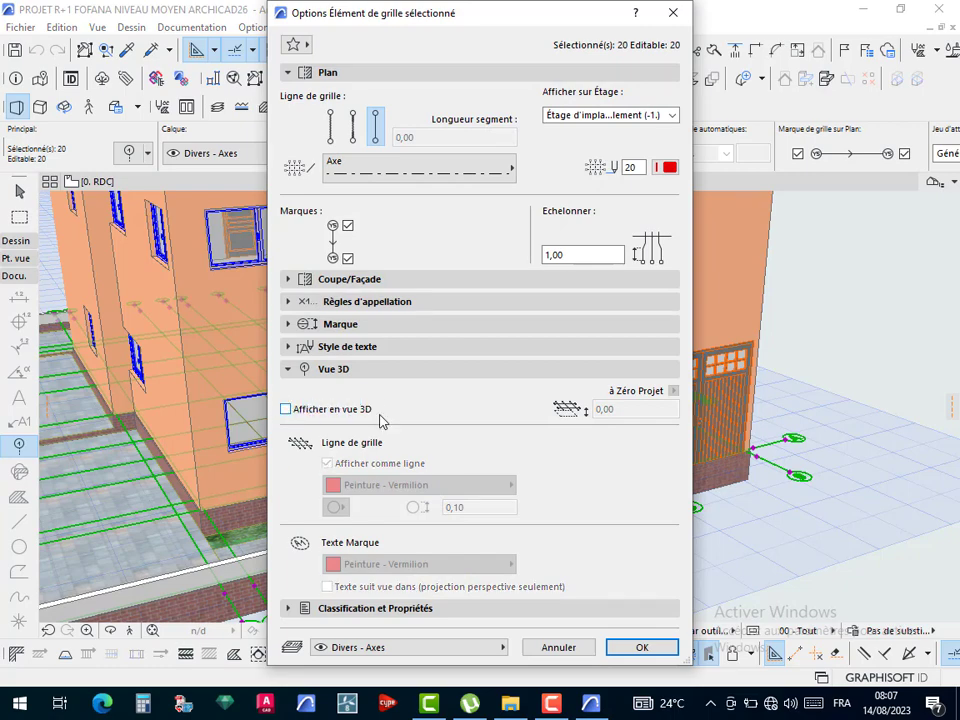
click(641, 648)
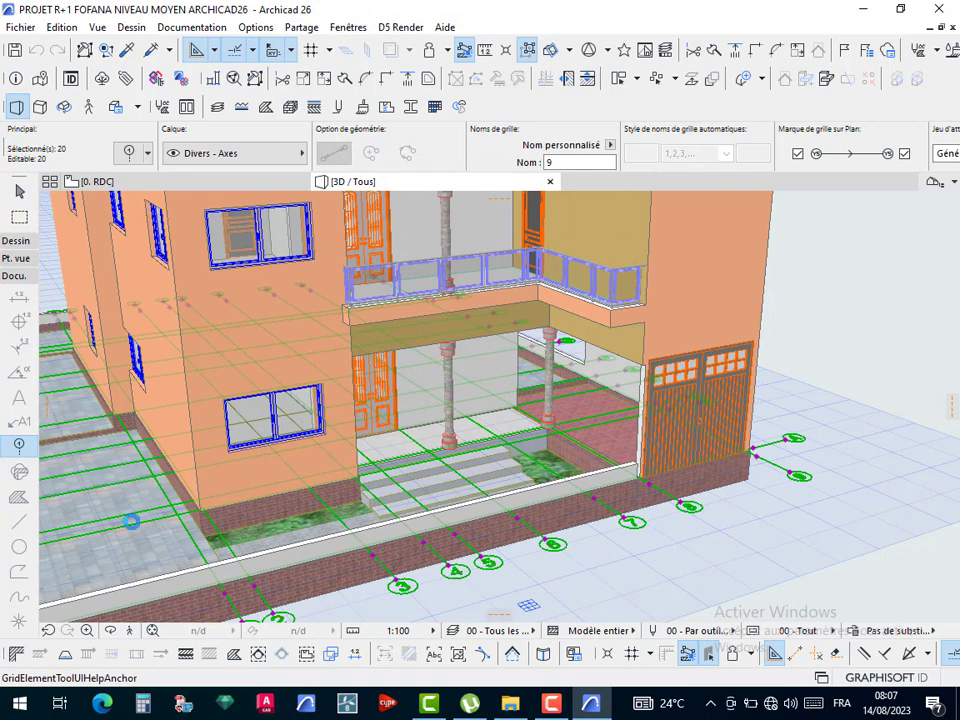
scroll(402, 487, down, 1)
scroll(402, 487, down, 2)
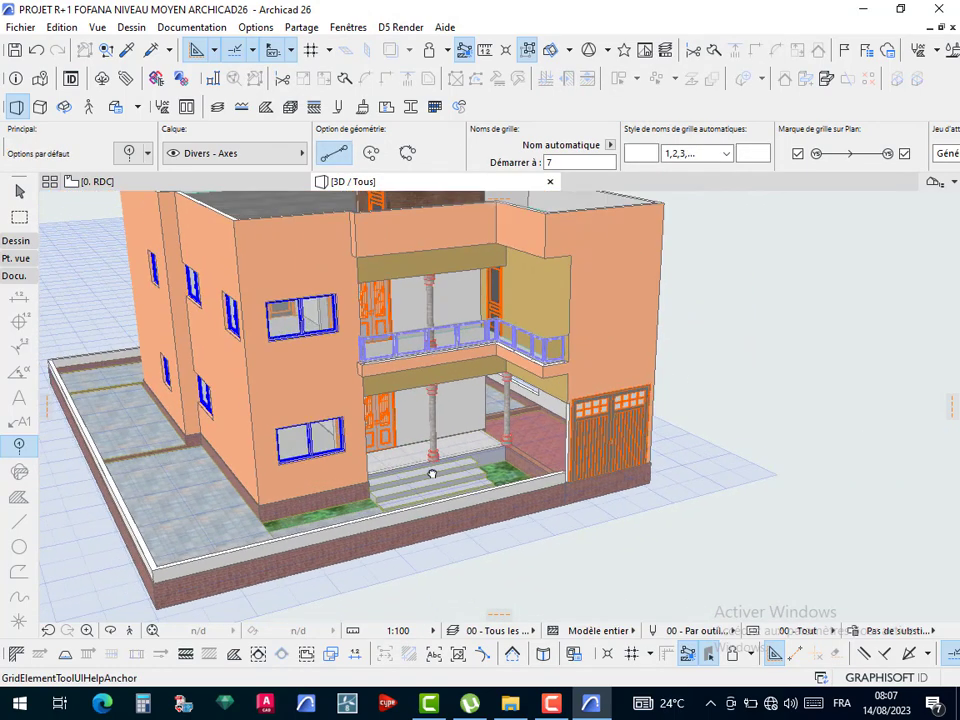
middle_drag(433, 474, 505, 535)
key(Escape)
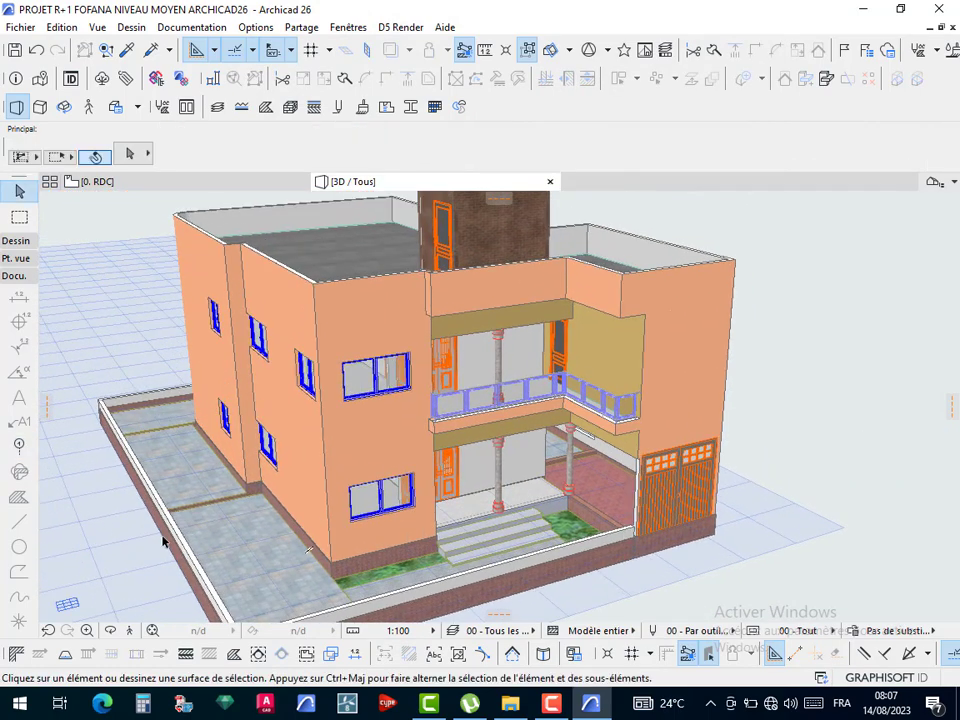
- Examine the building's exterior facades, the roof and the small outbuilding with its glazed door
scroll(167, 540, down, 2)
shift+middle_drag(187, 512, 60, 445)
shift+middle_drag(542, 463, 467, 437)
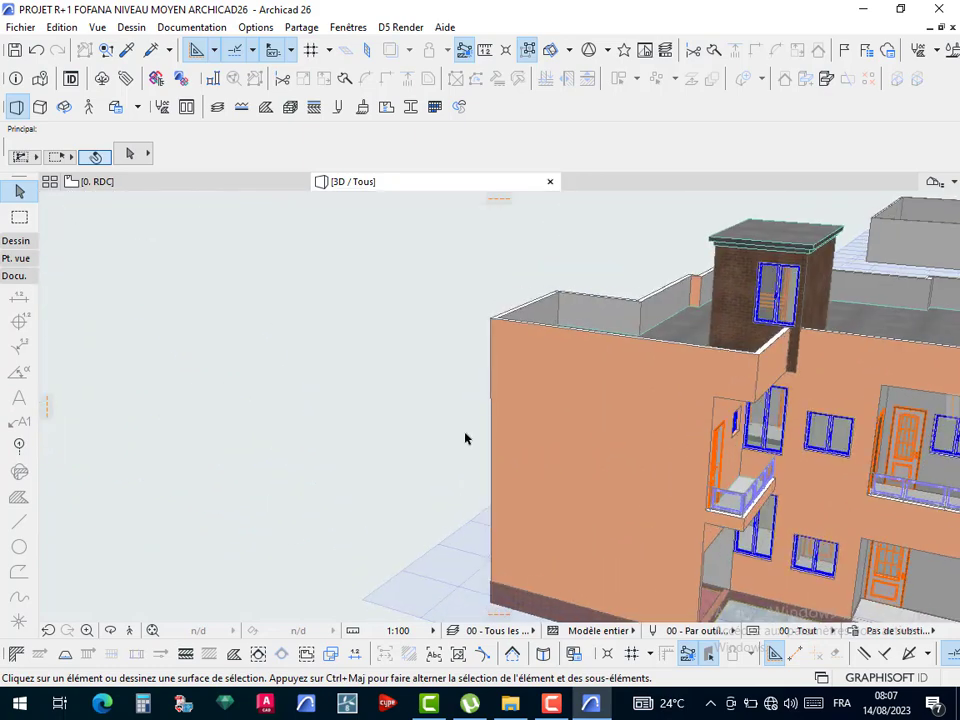
scroll(467, 437, down, 4)
middle_drag(602, 467, 353, 467)
scroll(499, 528, up, 6)
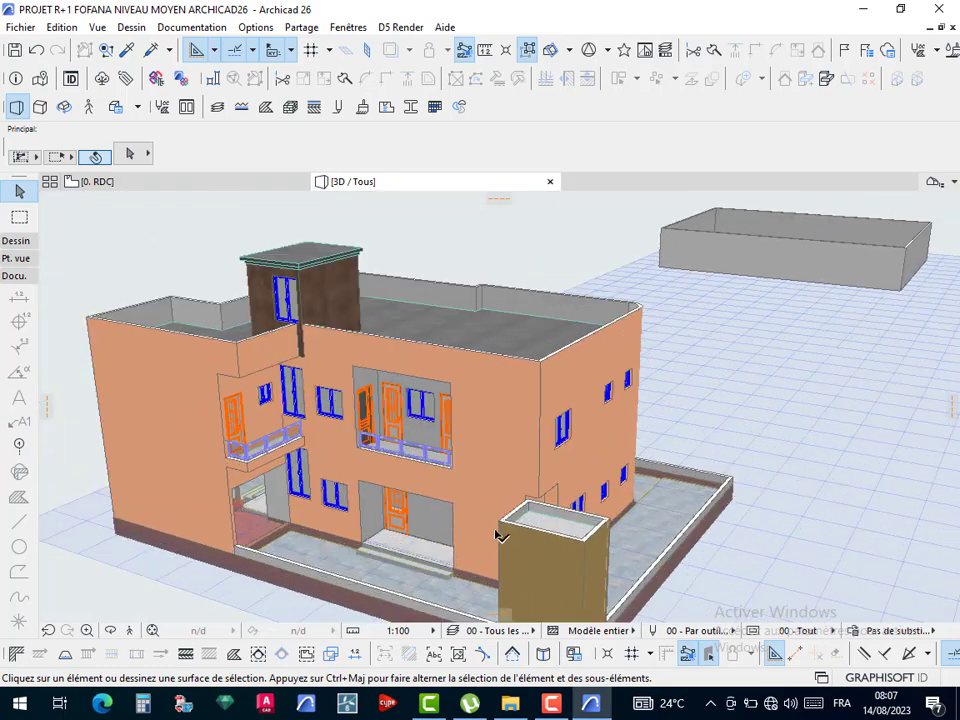
scroll(480, 467, down, 8)
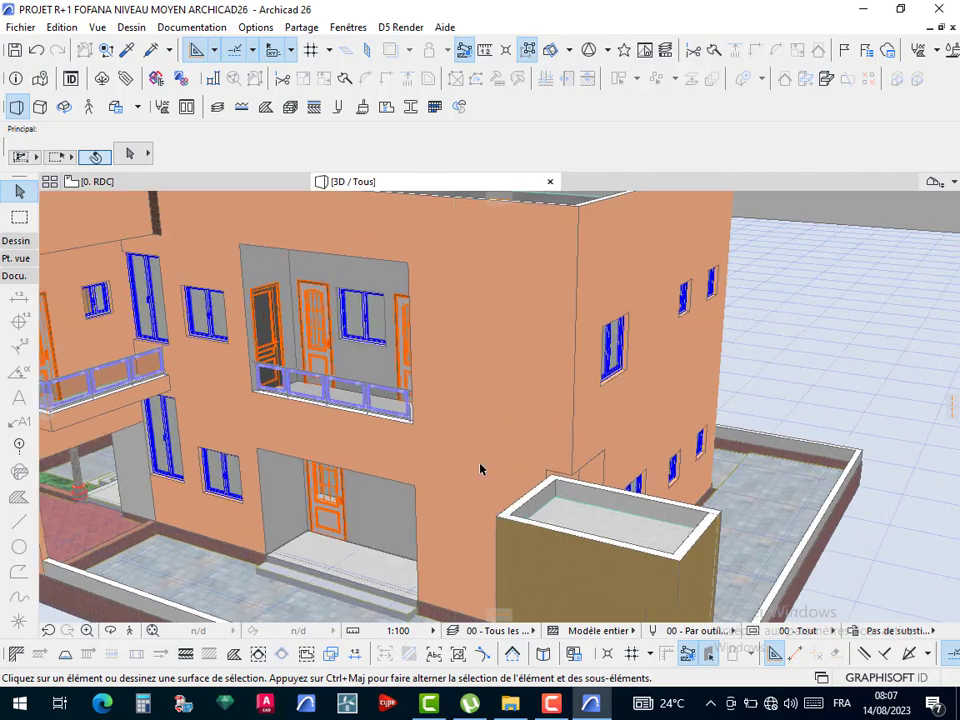
shift+middle_drag(373, 486, 842, 510)
scroll(589, 497, up, 8)
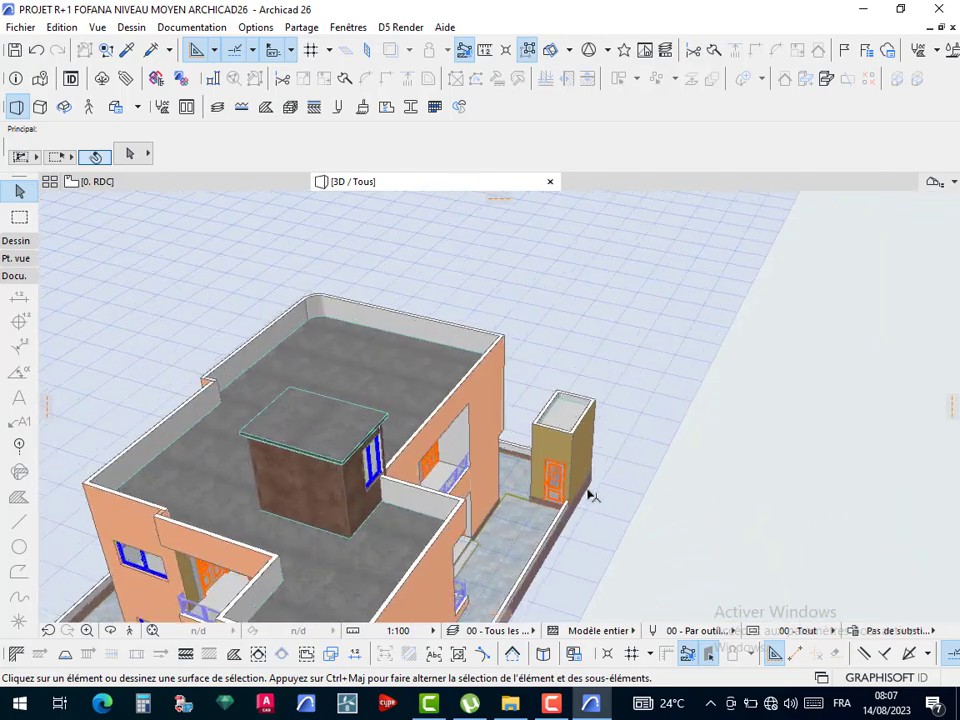
scroll(527, 461, up, 10)
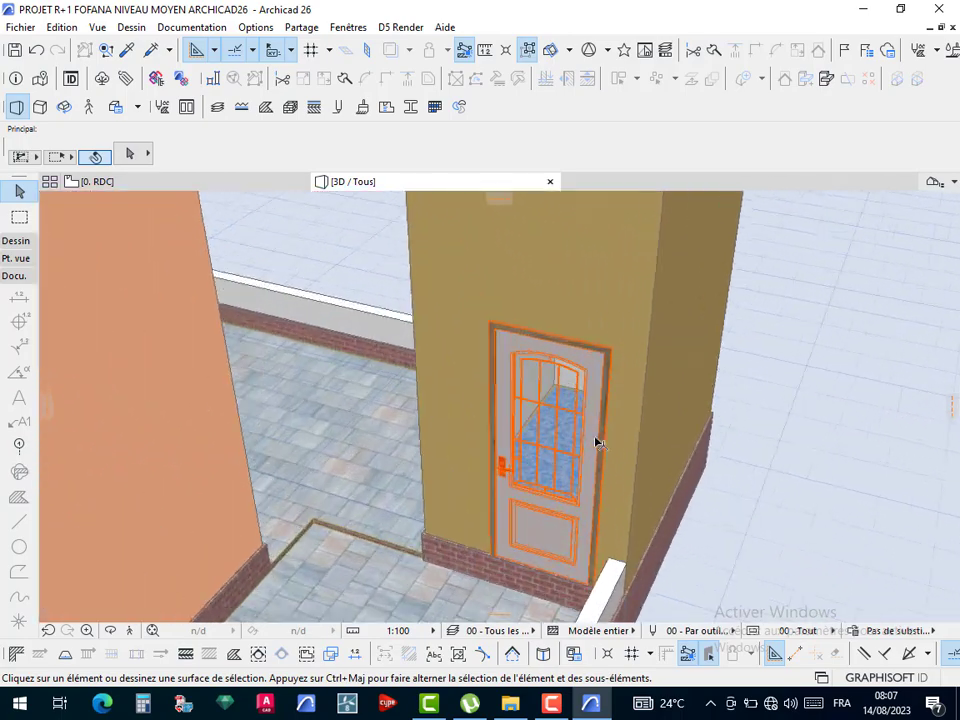
scroll(540, 435, down, 10)
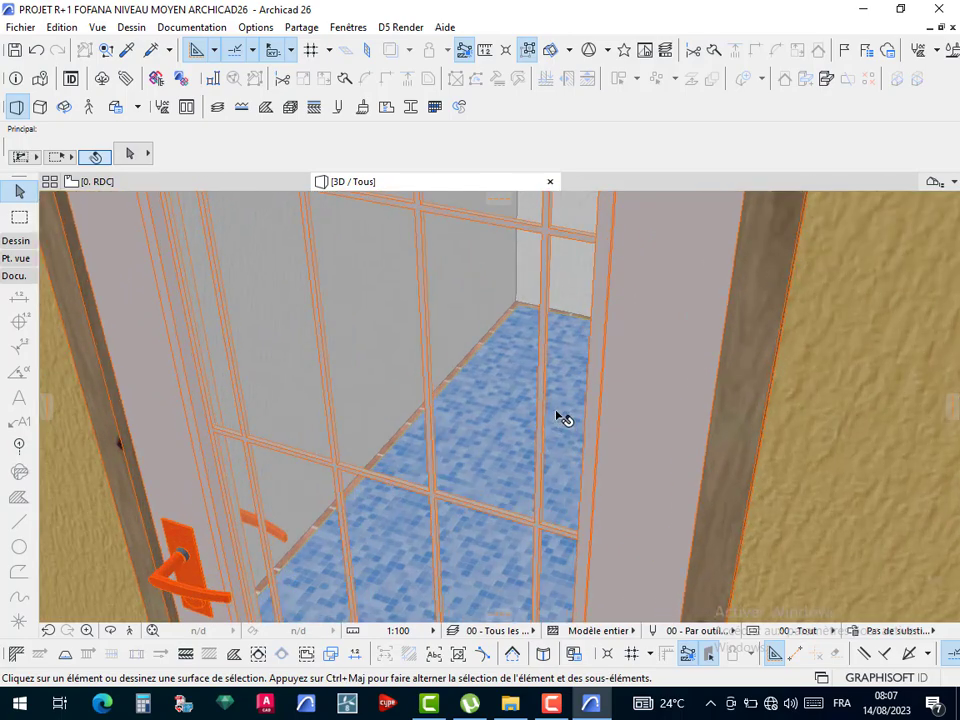
scroll(536, 461, down, 6)
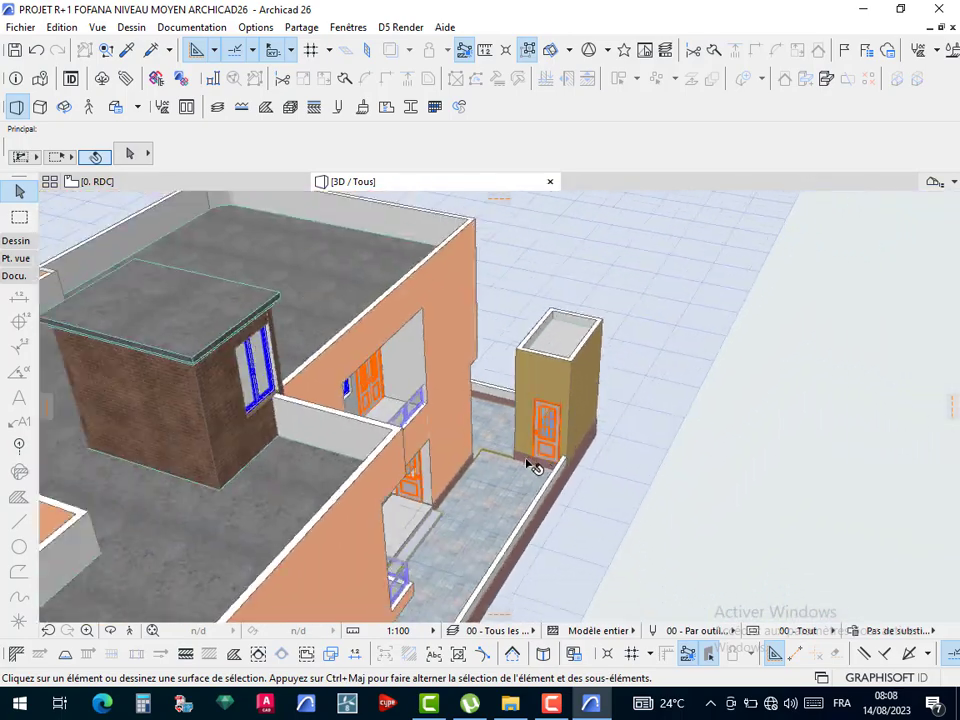
- Subtract a long narrow rectangular strip from the courtyard paving mesh, parallel to the house wall and ending near the entrance step
scroll(544, 461, up, 6)
scroll(533, 463, up, 10)
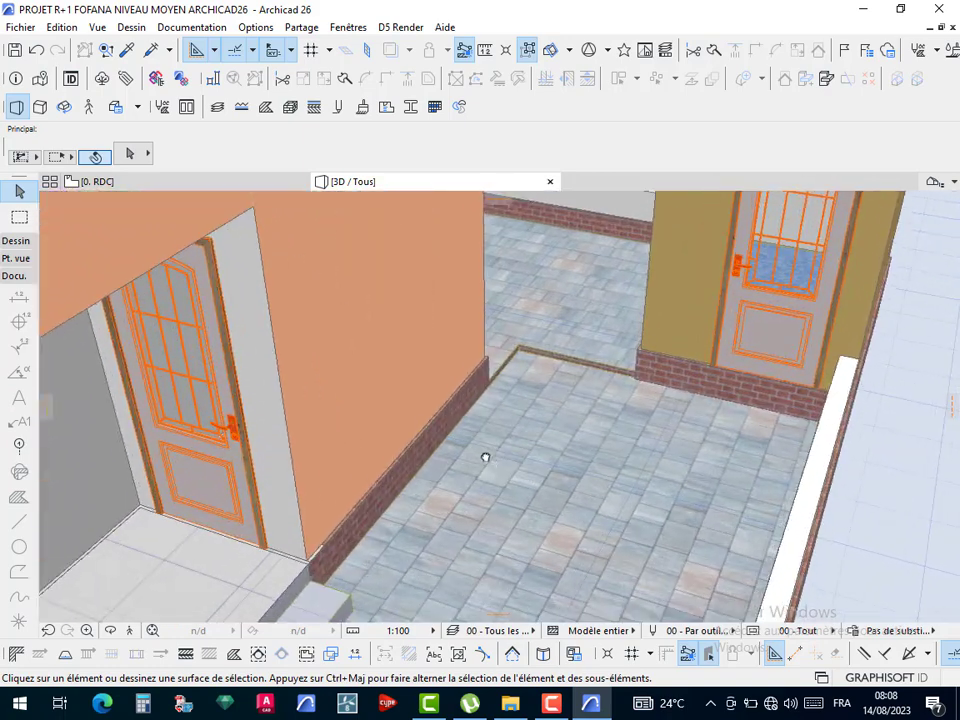
middle_drag(485, 457, 504, 399)
click(504, 399)
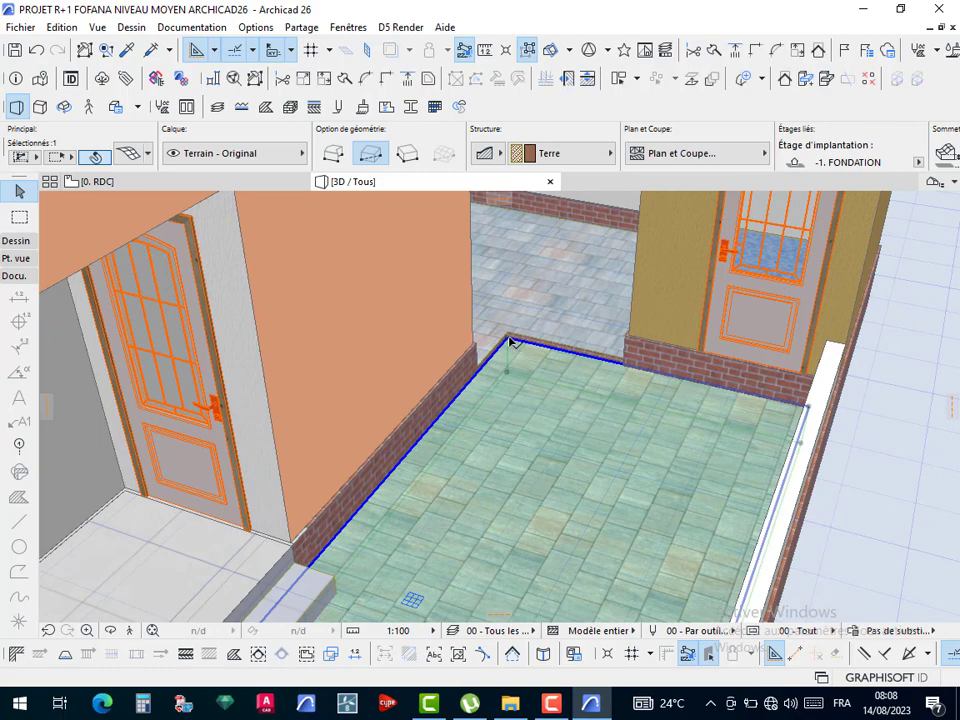
click(510, 342)
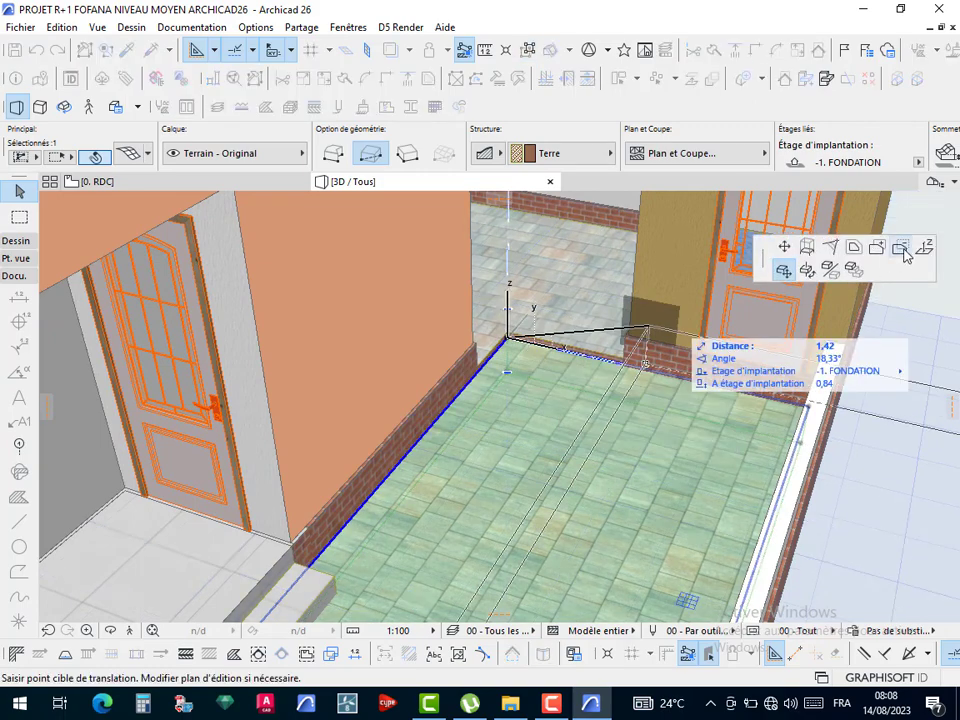
click(899, 247)
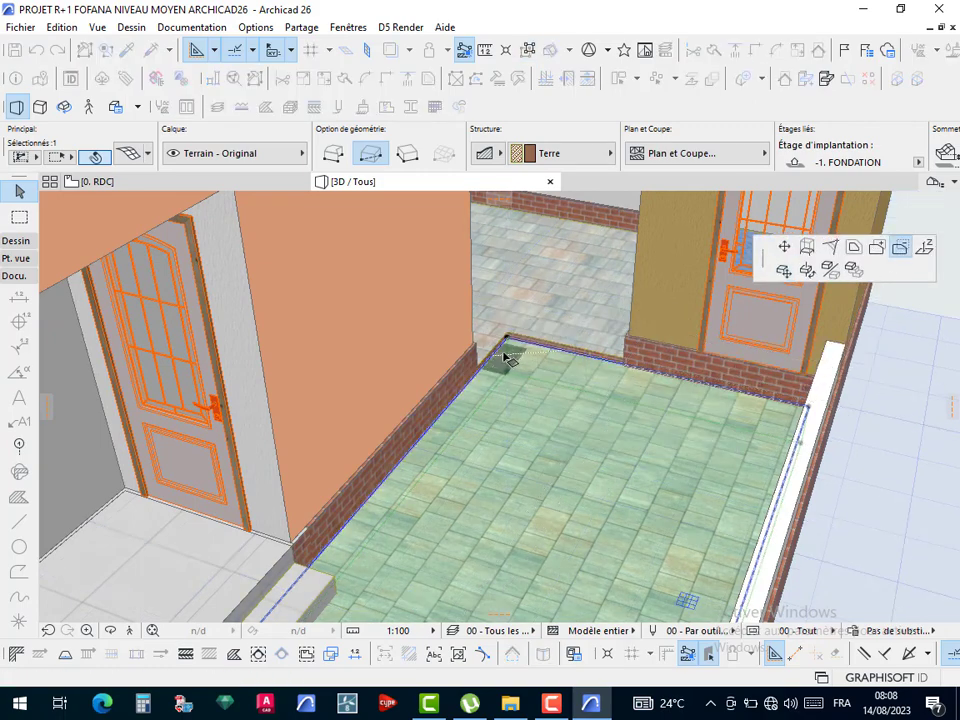
click(556, 350)
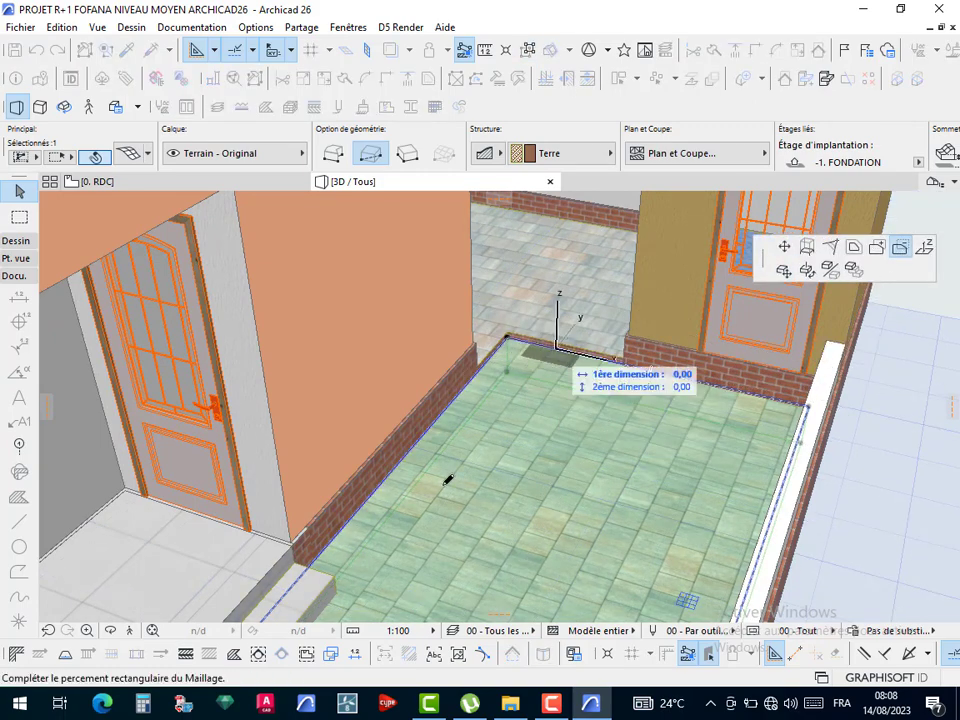
click(342, 596)
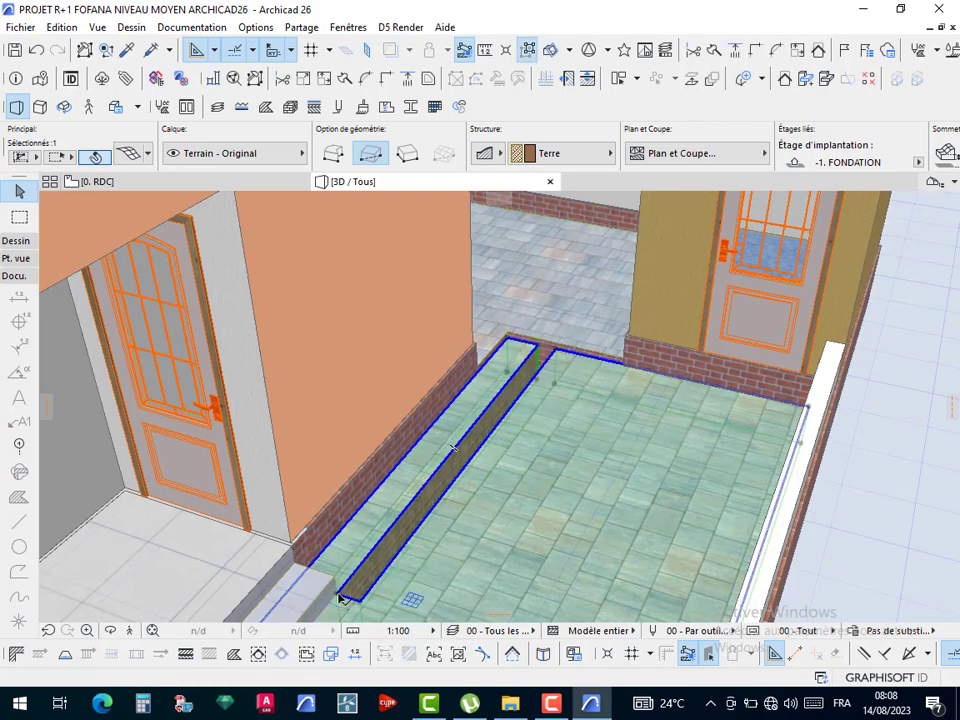
- Try to subtract another rectangle from the paving mesh at the strip's end near the entrance step
click(342, 597)
click(340, 598)
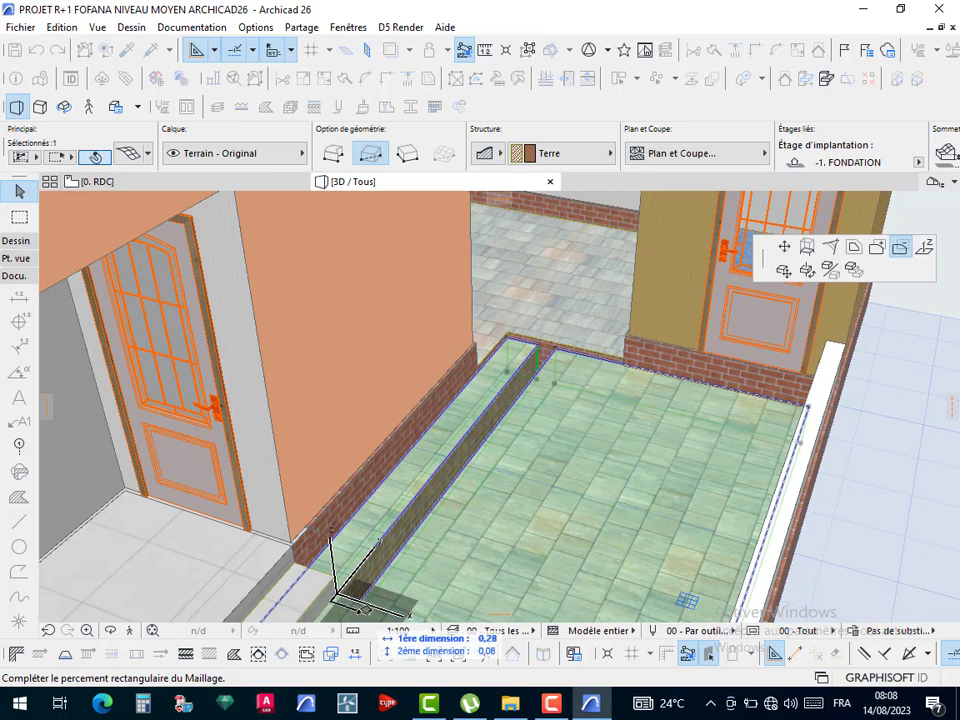
click(322, 603)
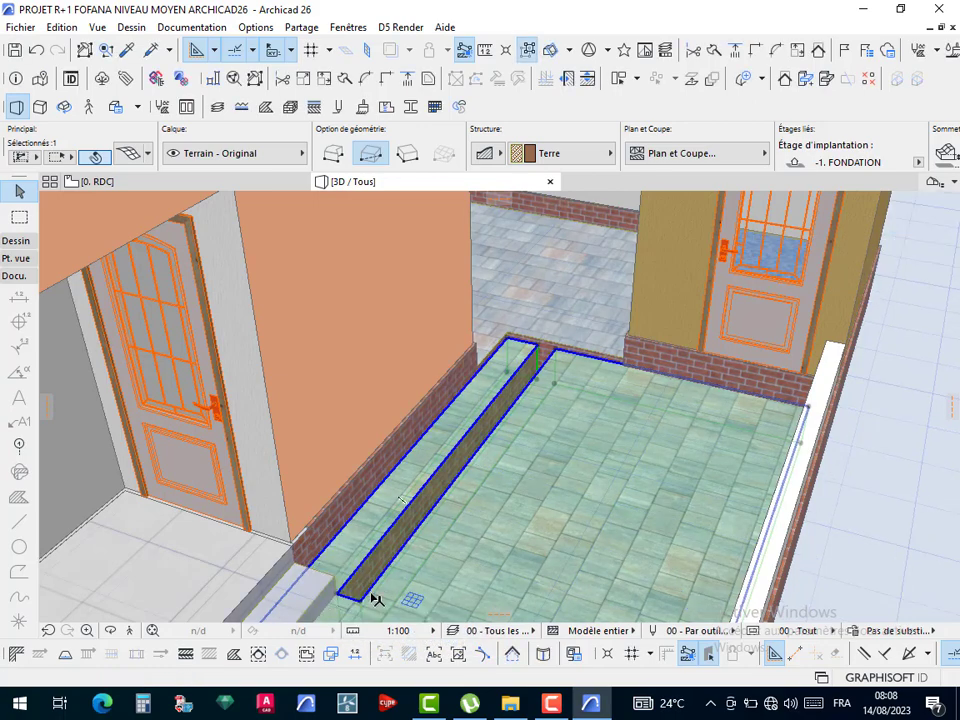
- Subtract a small rectangle from the paving mesh, extending the cut strip's end to the side of the entrance step
shift+middle_drag(364, 583, 515, 533)
scroll(515, 533, up, 2)
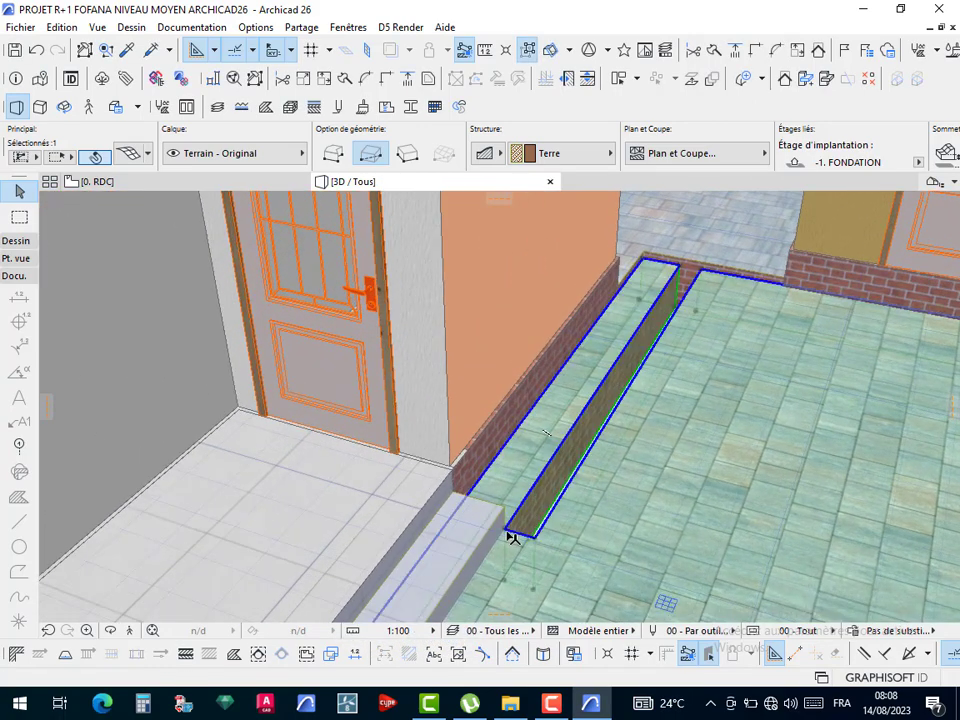
click(509, 532)
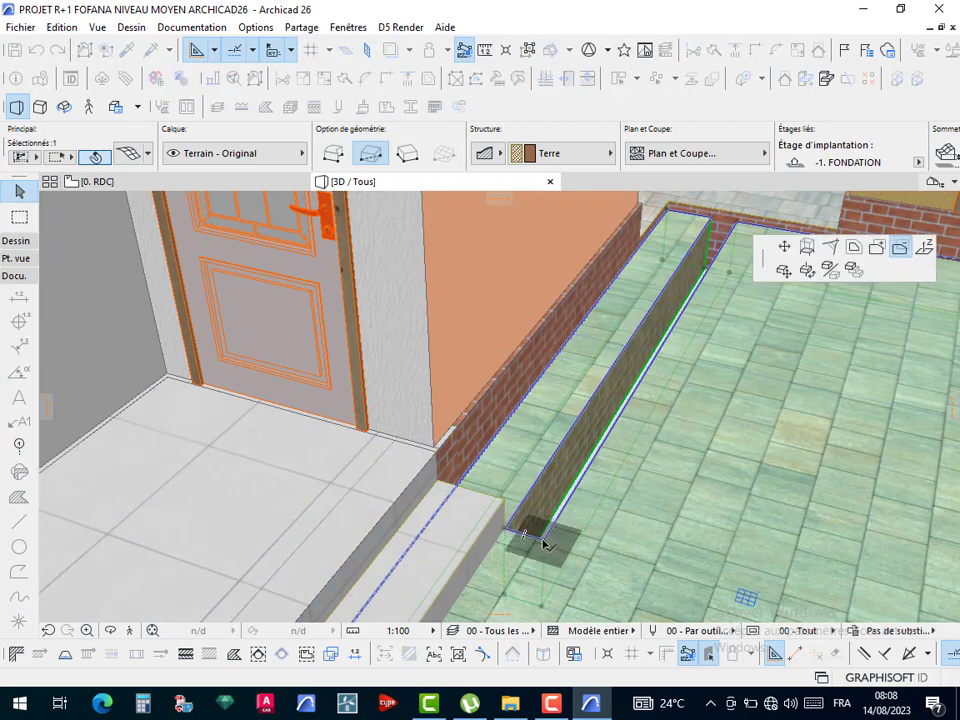
click(545, 541)
click(453, 561)
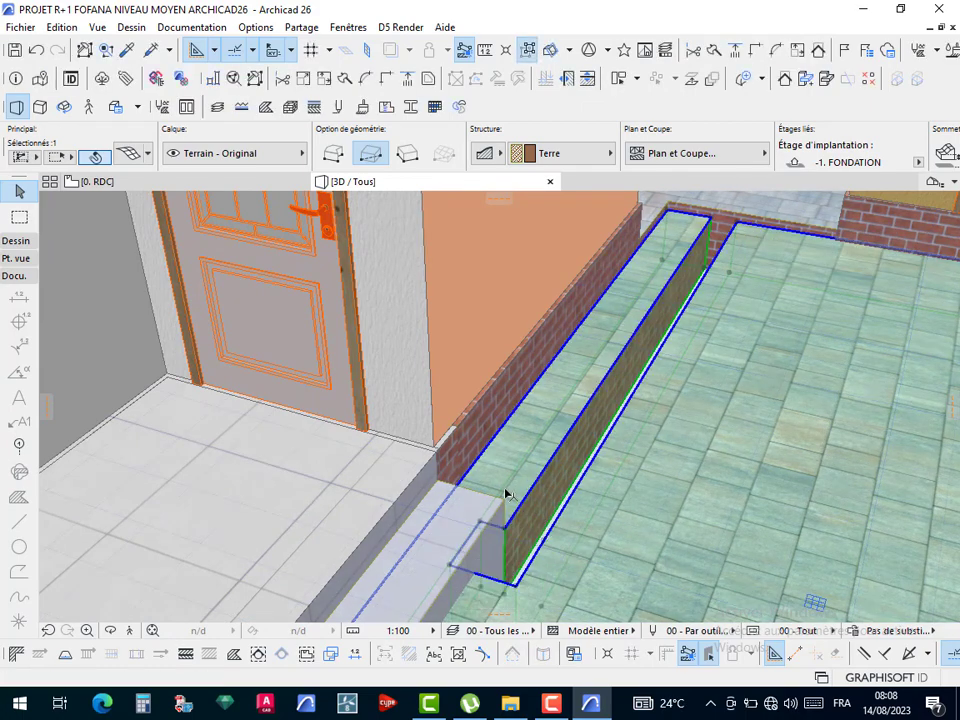
- Offset the small notch's edge under the entrance step by about 0.20 to the paving mesh's boundary, detaching the strip along the wall
shift+middle_drag(503, 530, 378, 528)
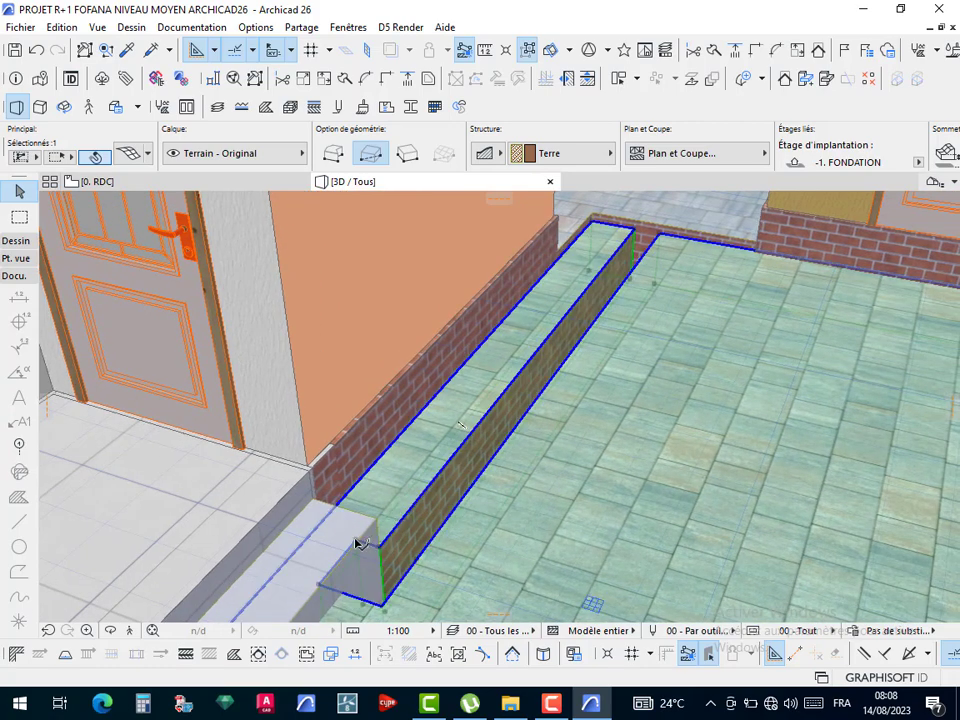
click(349, 560)
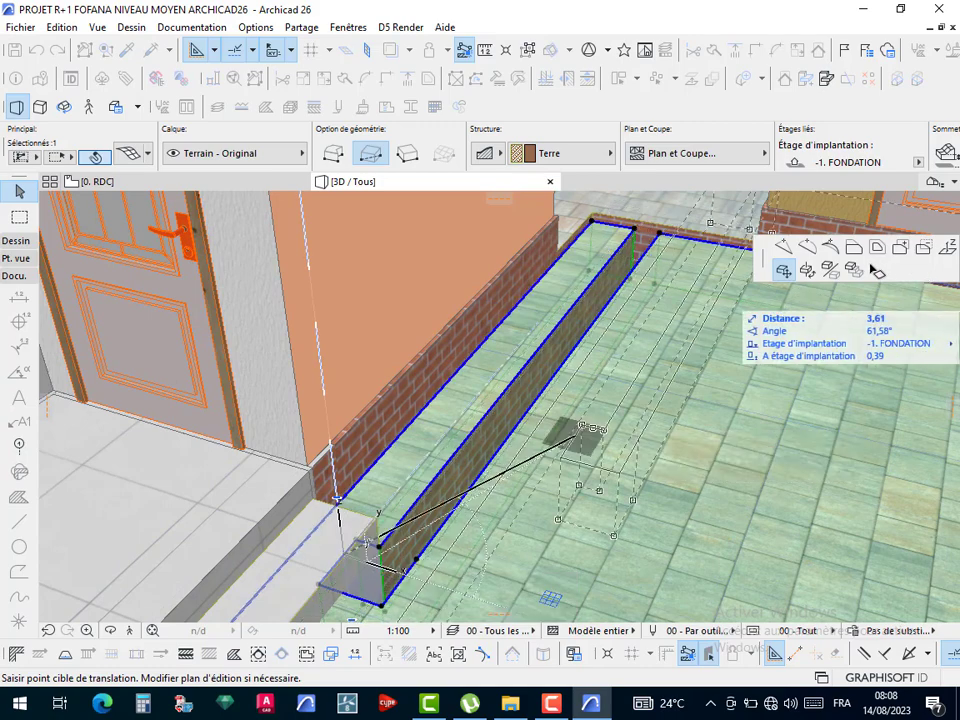
click(859, 253)
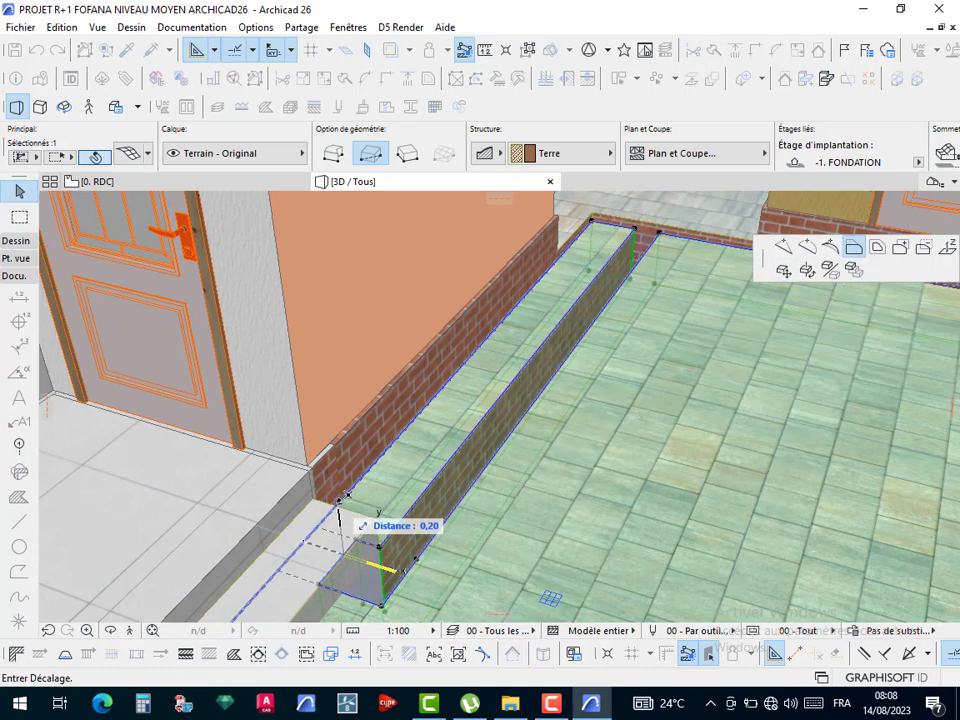
click(395, 570)
key(Escape)
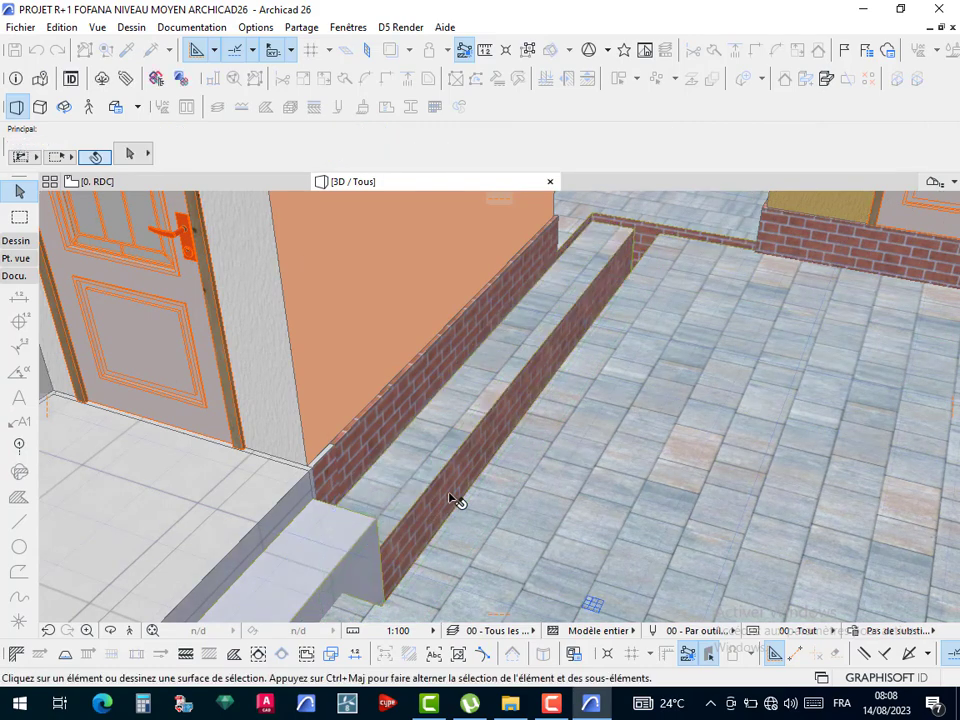
- Offset the long edge of the main courtyard paving mesh facing the detached strip by about 0.16, away from the house wall
scroll(462, 498, down, 2)
shift+middle_drag(480, 510, 190, 503)
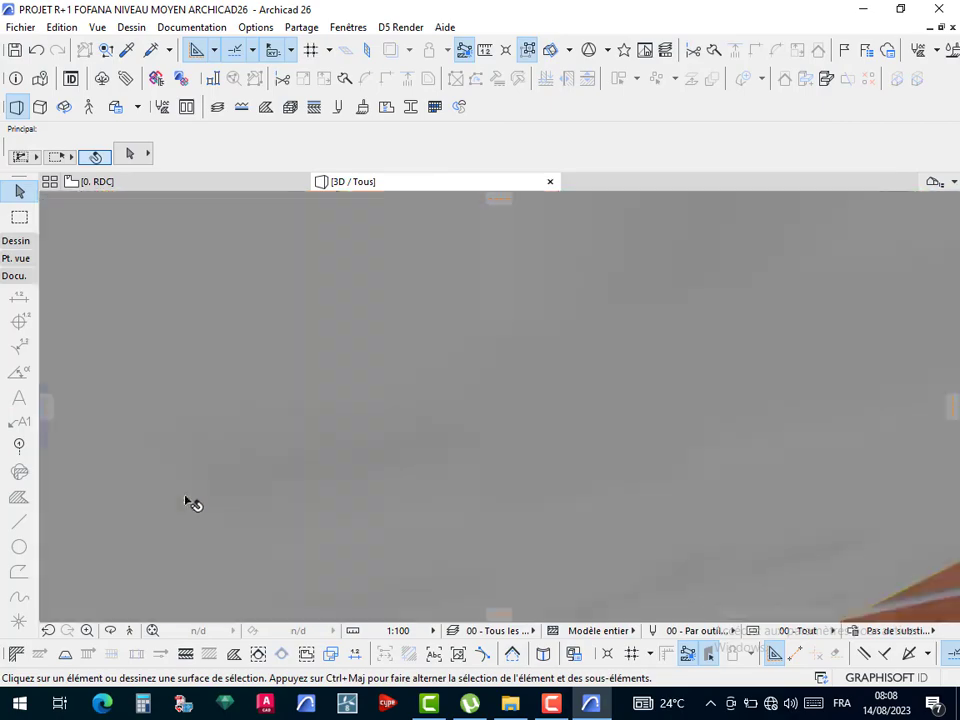
scroll(423, 420, down, 5)
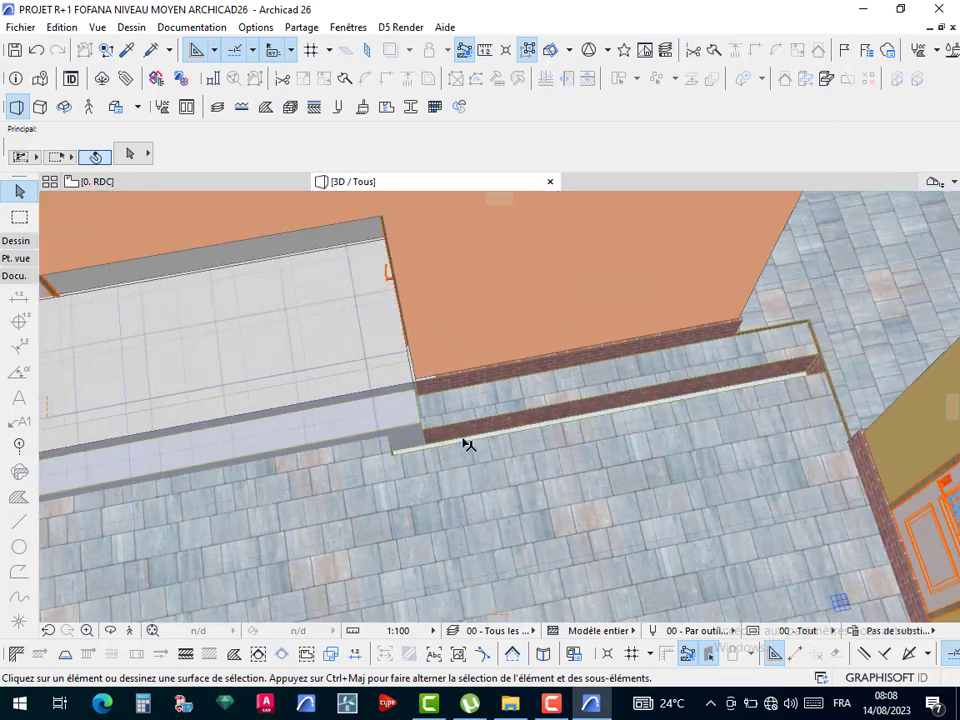
click(466, 443)
click(465, 442)
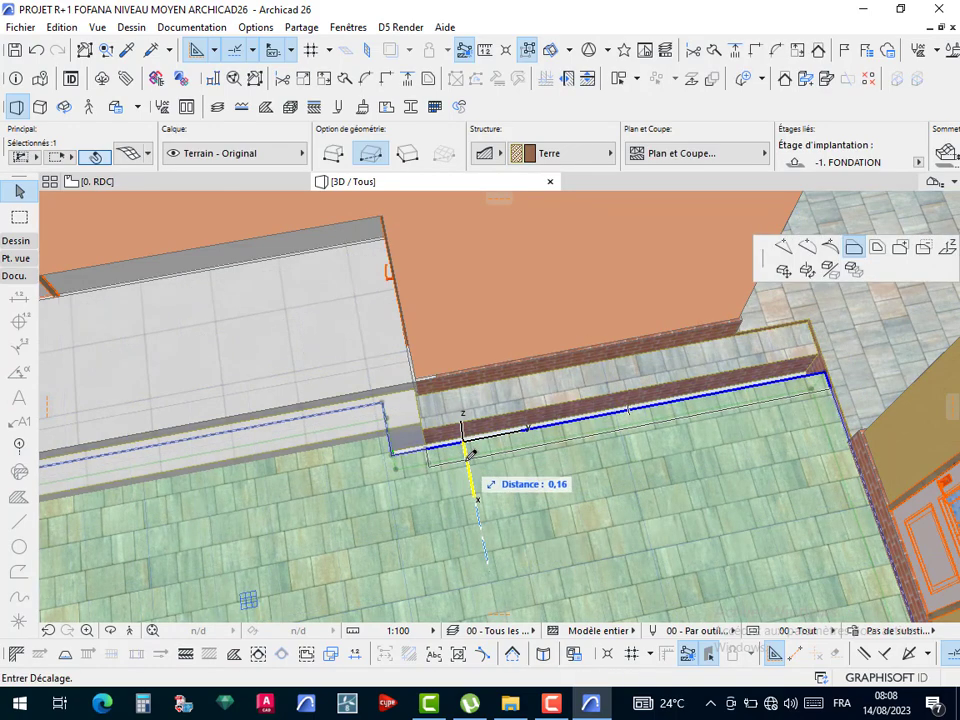
click(471, 455)
- Offset the detached strip mesh's long outer edge by about 0.37 until it meets the main paving's edge
click(474, 425)
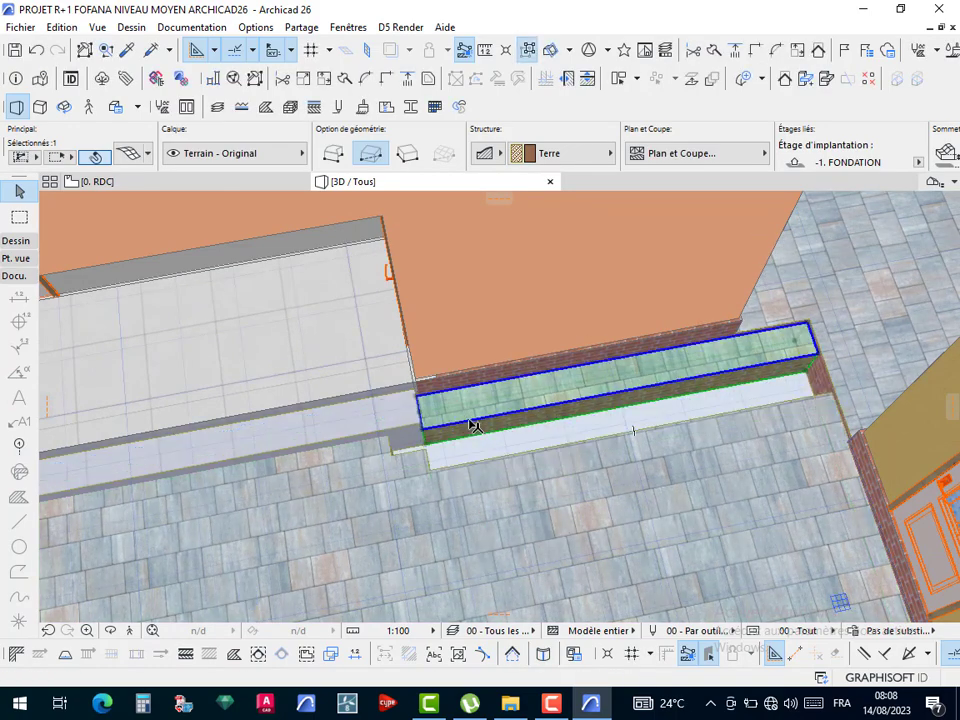
click(476, 426)
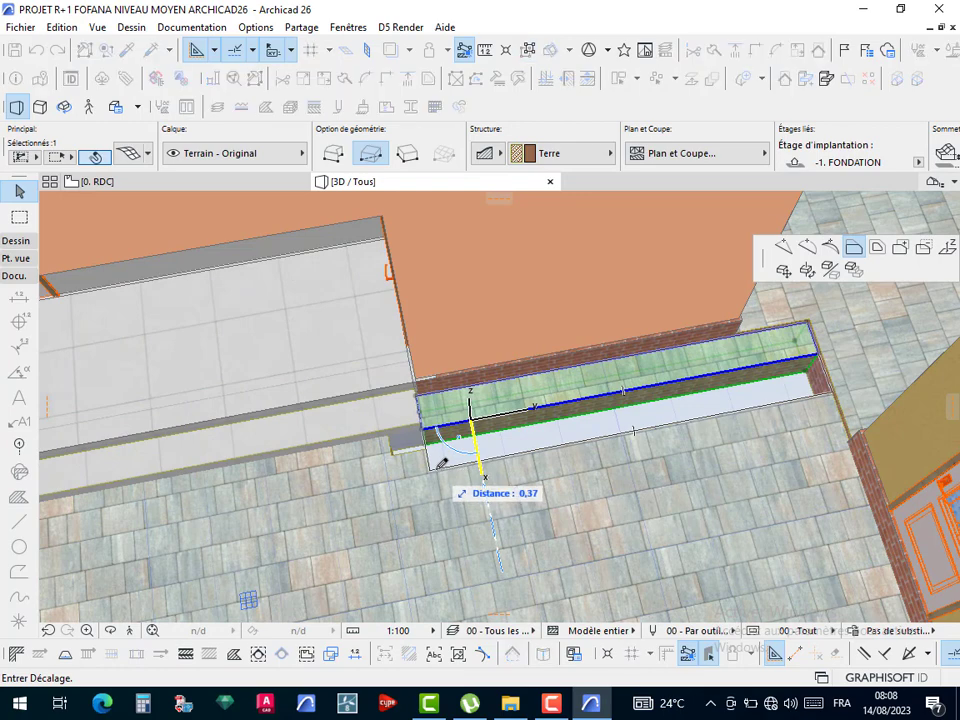
click(437, 463)
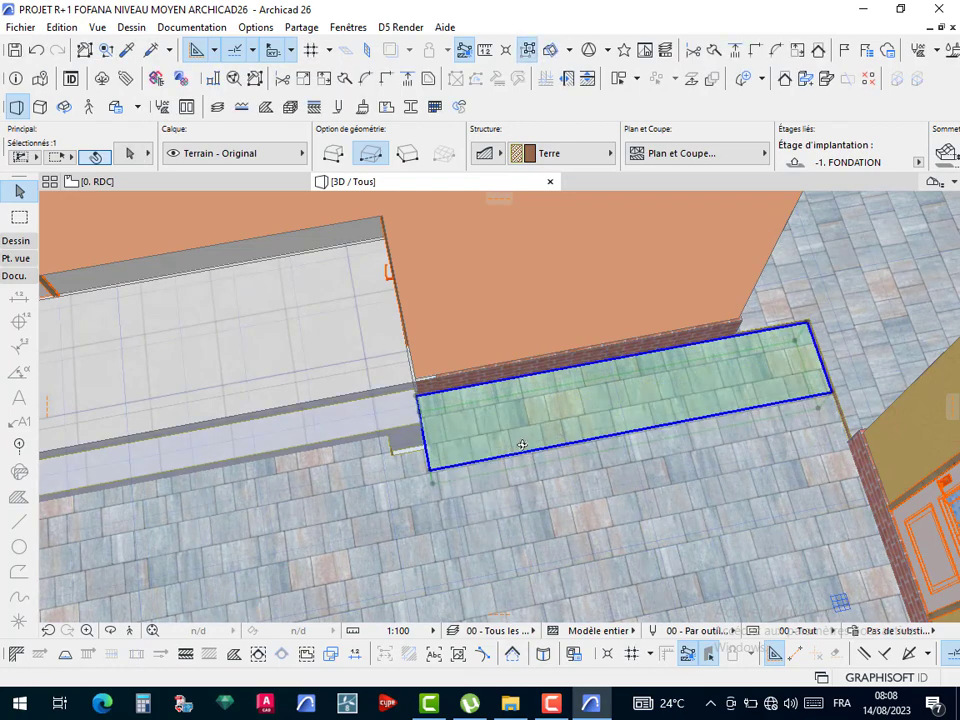
- Pick up the settings of the green planted mesh beside the front entrance stairs
shift+middle_drag(522, 444, 724, 358)
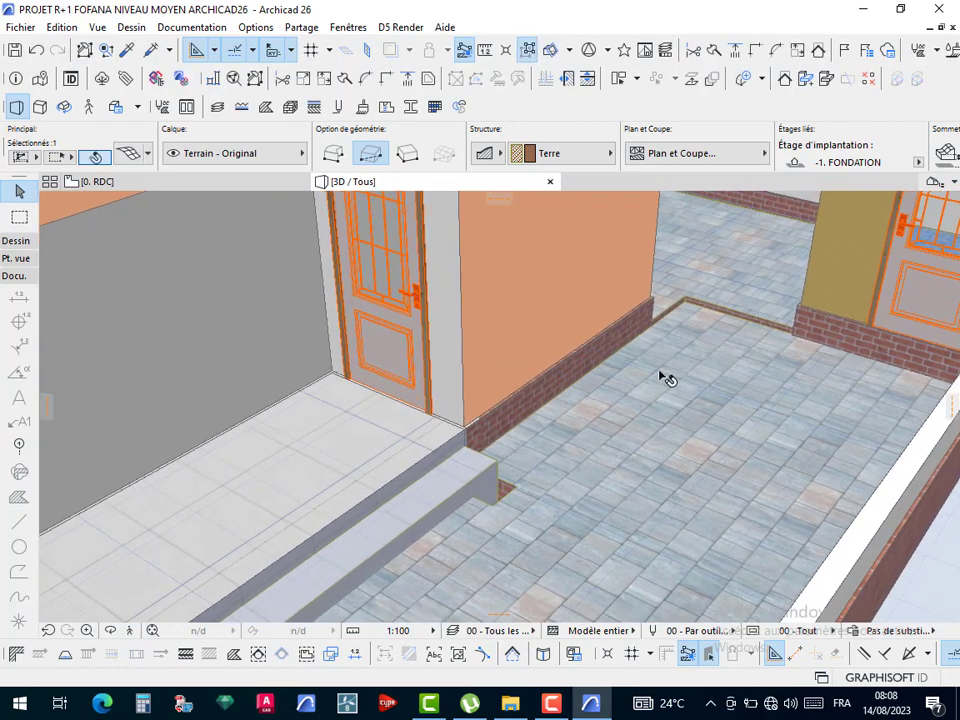
shift+middle_drag(665, 378, 594, 435)
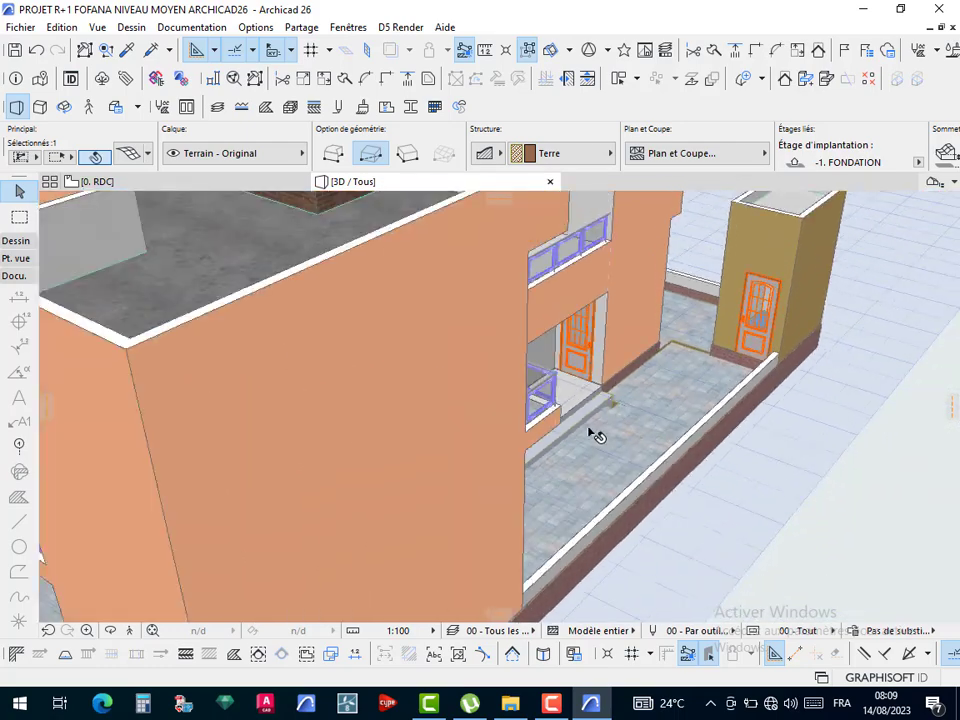
scroll(491, 461, down, 5)
scroll(392, 437, up, 5)
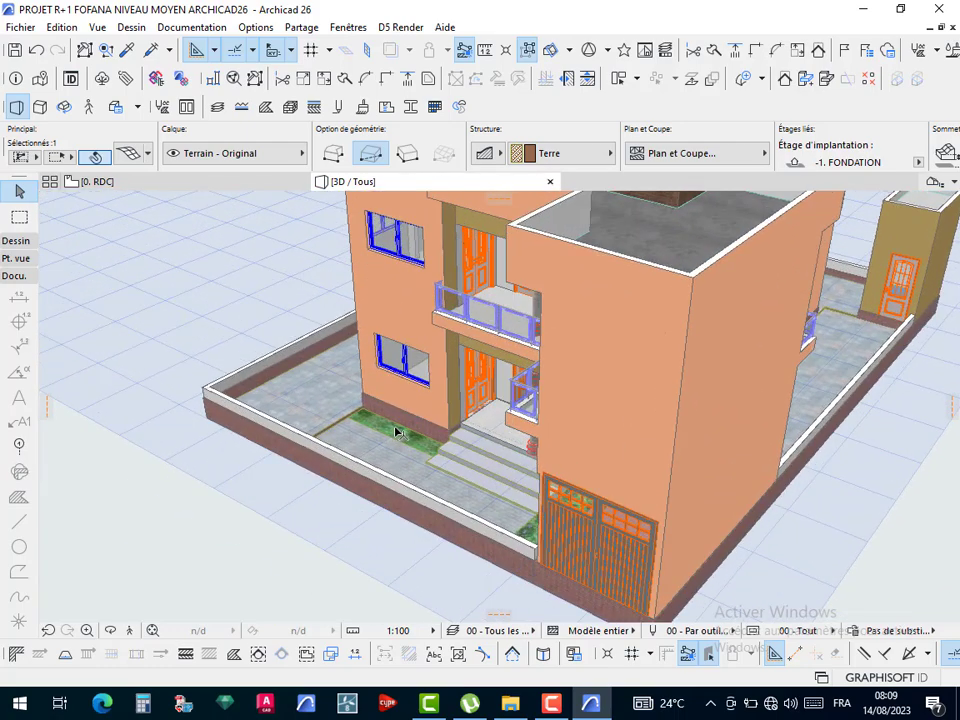
click(397, 432)
scroll(400, 432, up, 2)
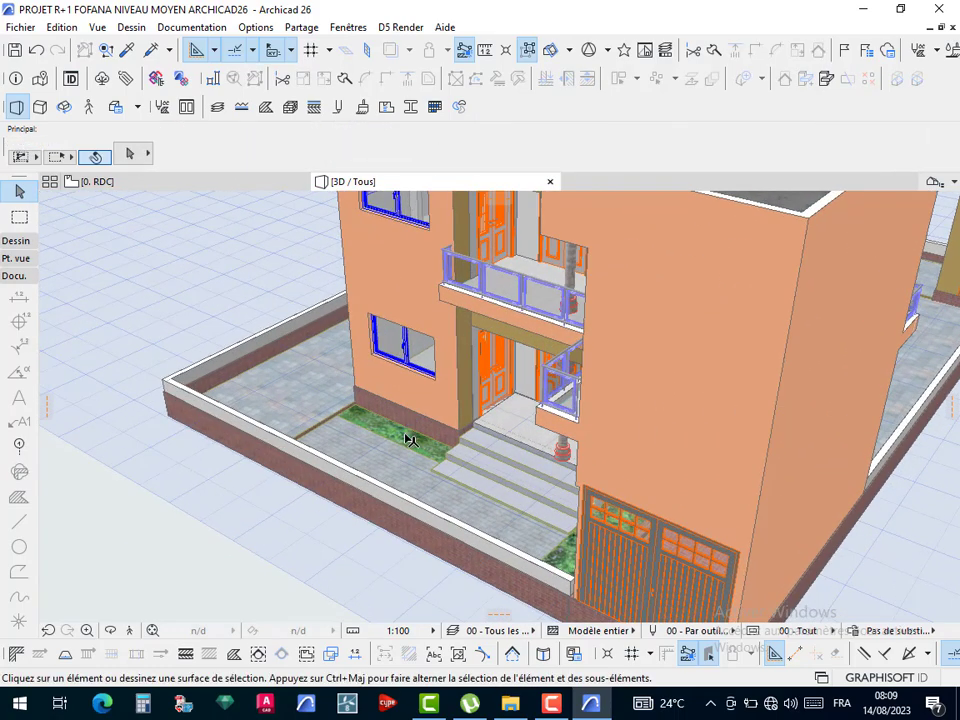
alt+click(410, 437)
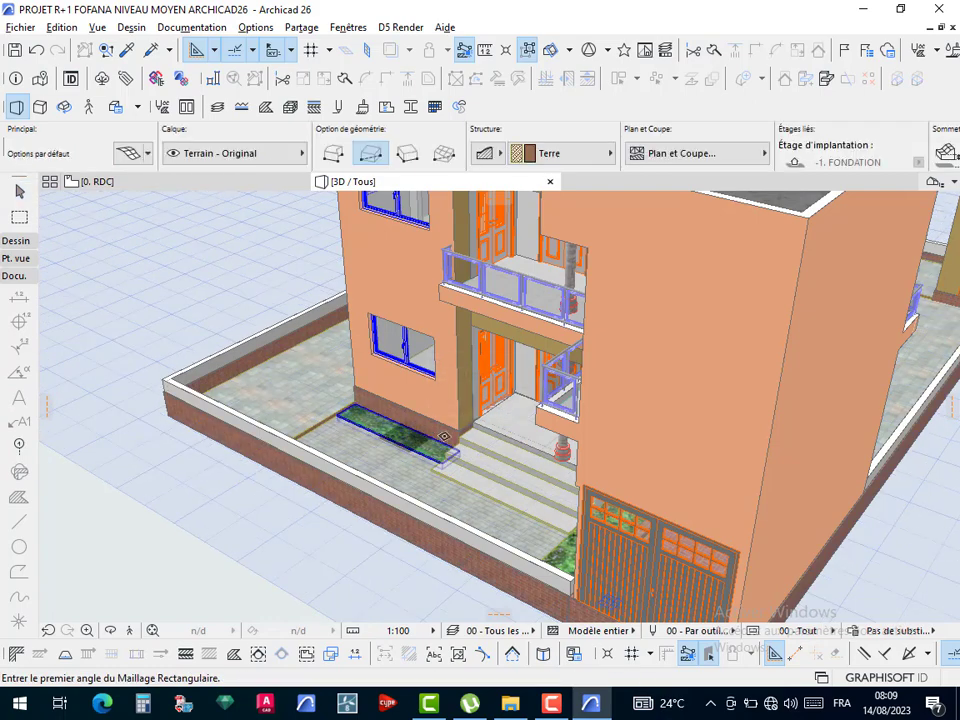
- Apply the picked-up planting settings to the widened strip mesh along the courtyard wall, between the terrace step and the outbuilding
scroll(447, 434, down, 5)
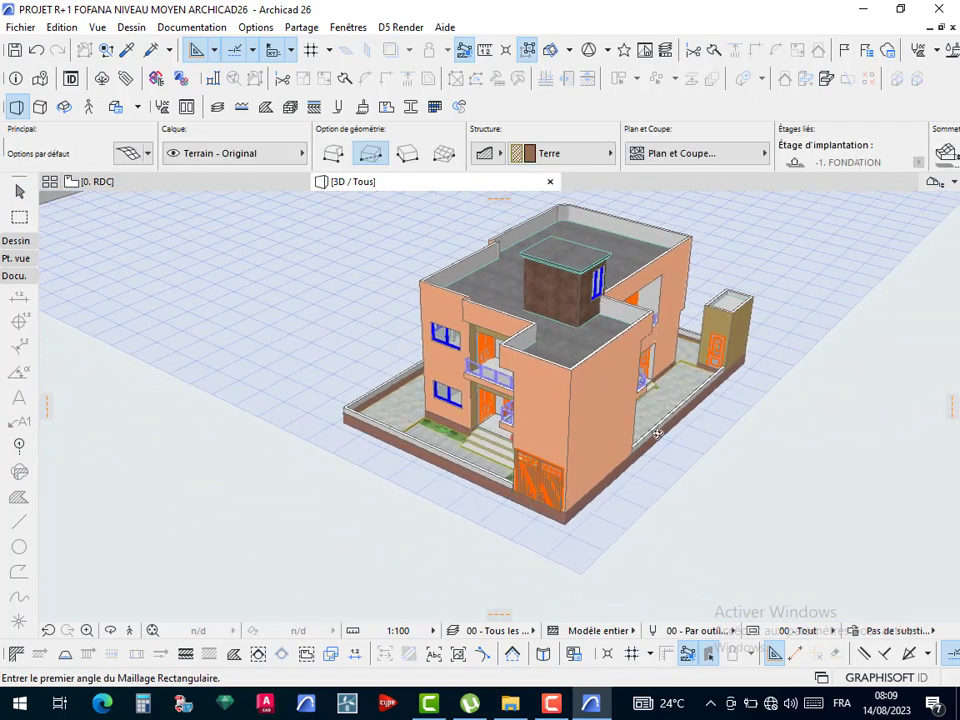
shift+middle_drag(539, 450, 358, 458)
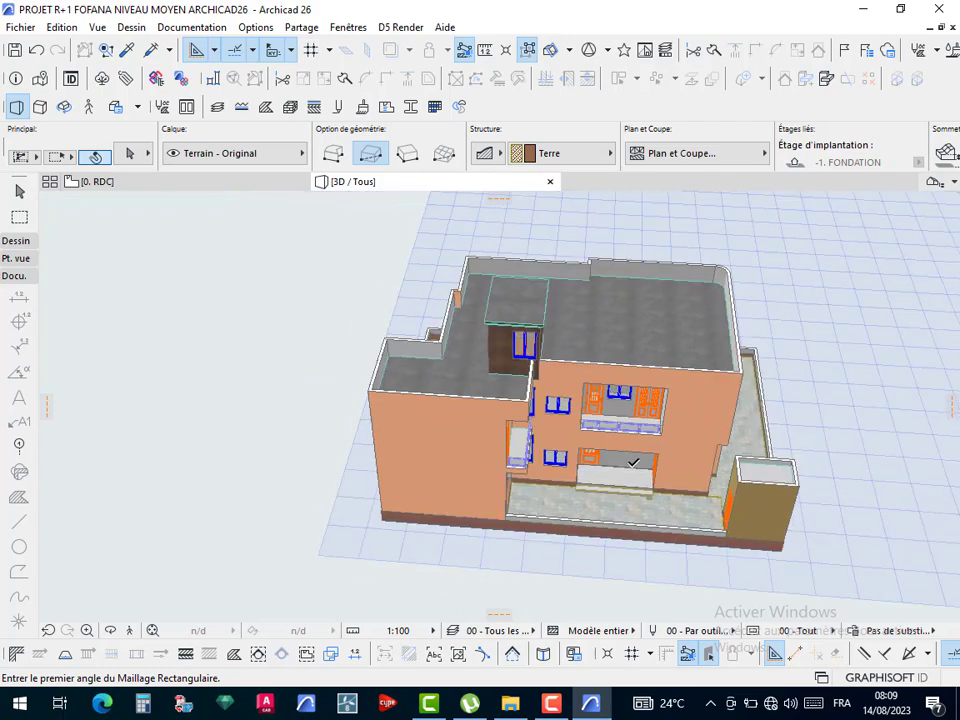
scroll(634, 461, up, 1)
scroll(724, 489, up, 8)
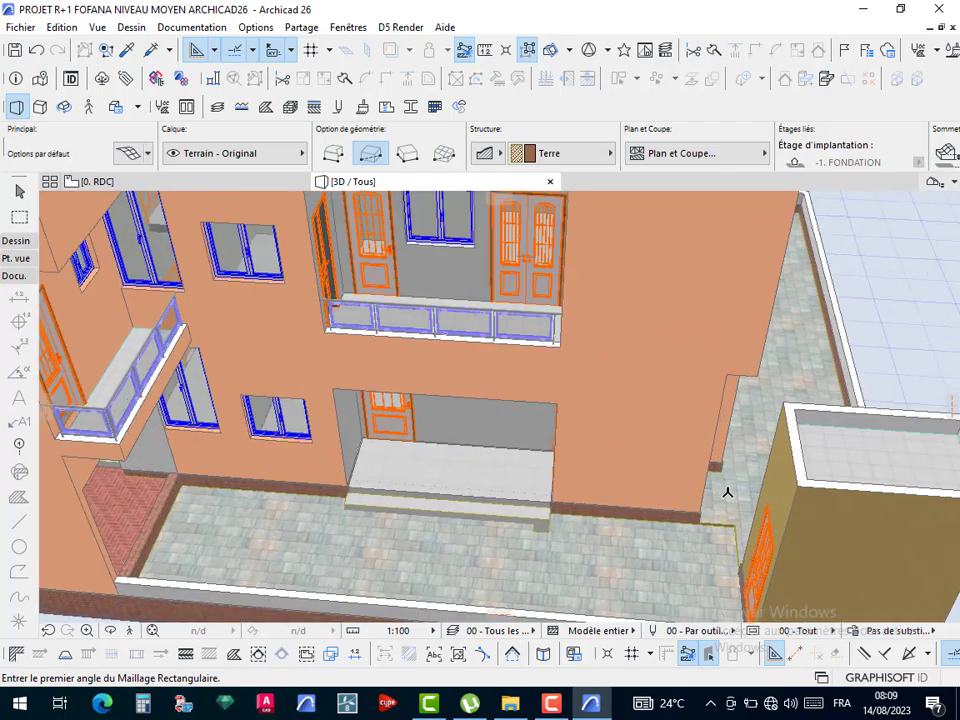
alt+click(640, 541)
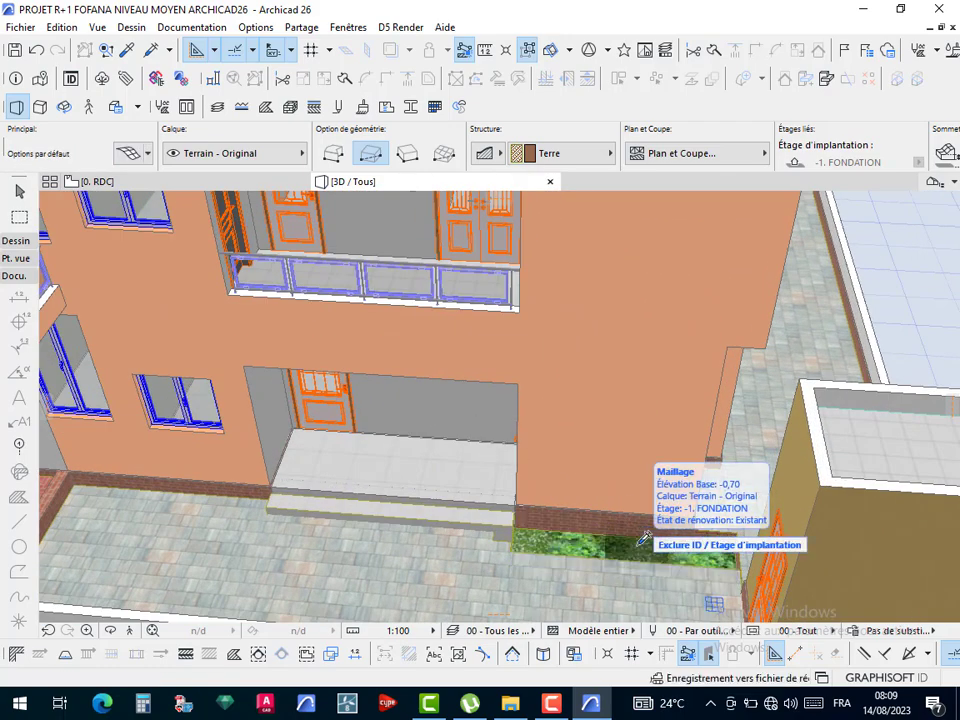
key(Escape)
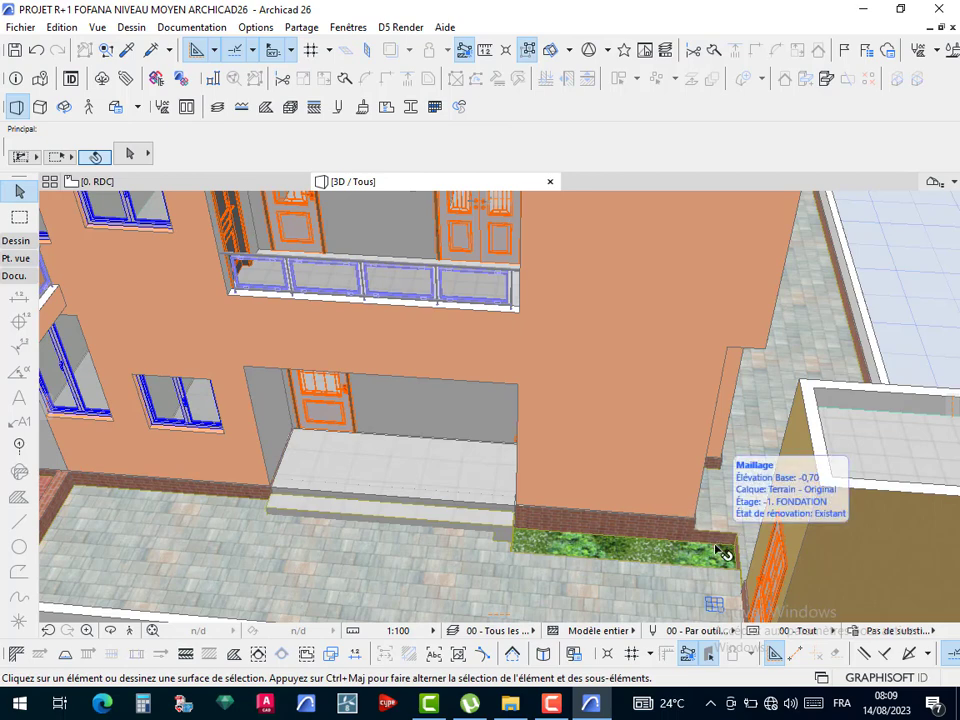
click(550, 704)
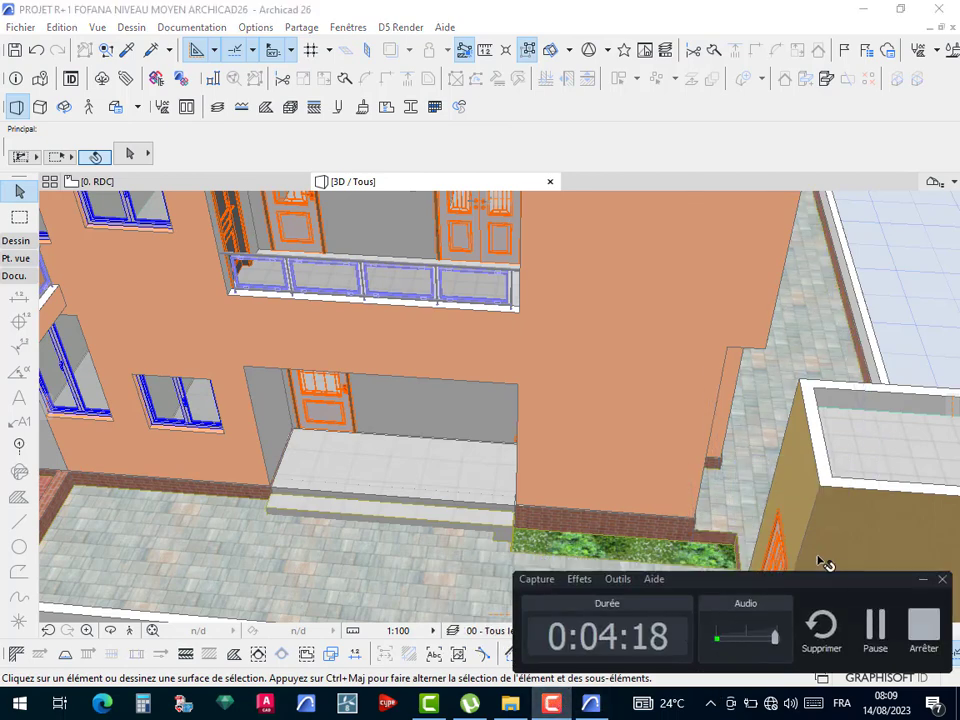
click(876, 628)
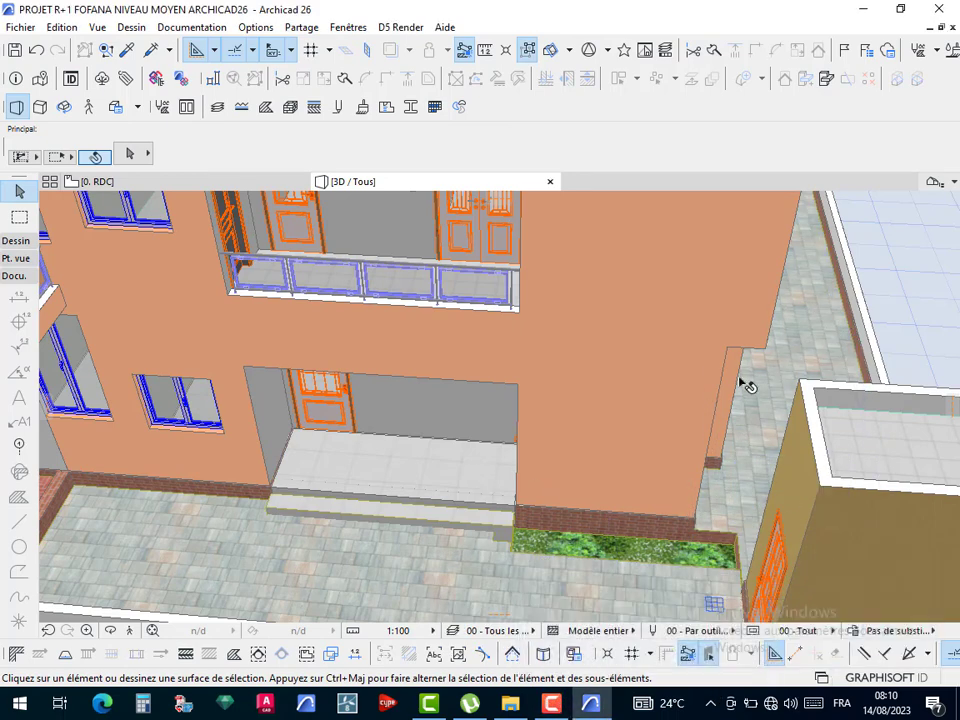
shift+middle_drag(748, 386, 896, 332)
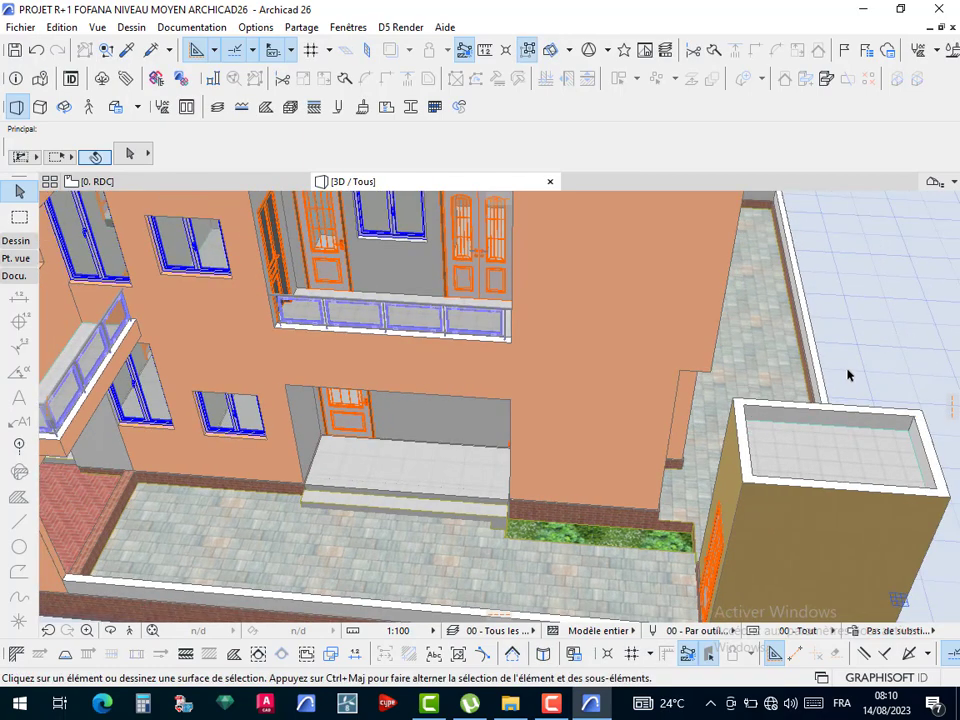
click(870, 336)
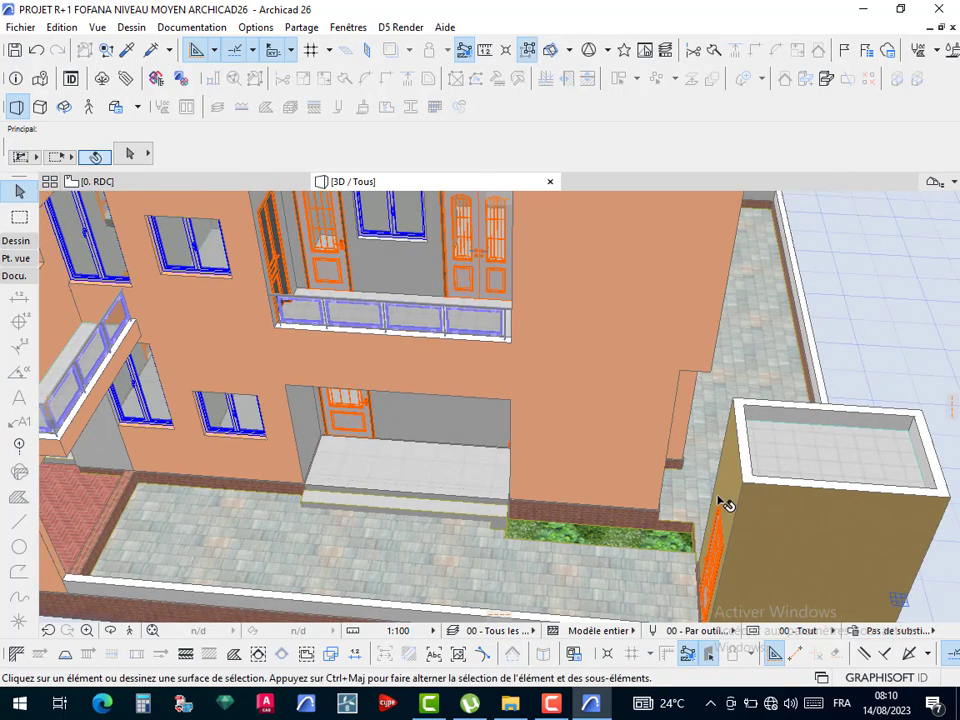
- Subtract a long narrow rectangle from the courtyard paving mesh below the windows, parallel to the wall and ending beside the terrace step
shift+middle_drag(725, 505, 148, 510)
middle_drag(249, 532, 365, 560)
scroll(300, 520, up, 4)
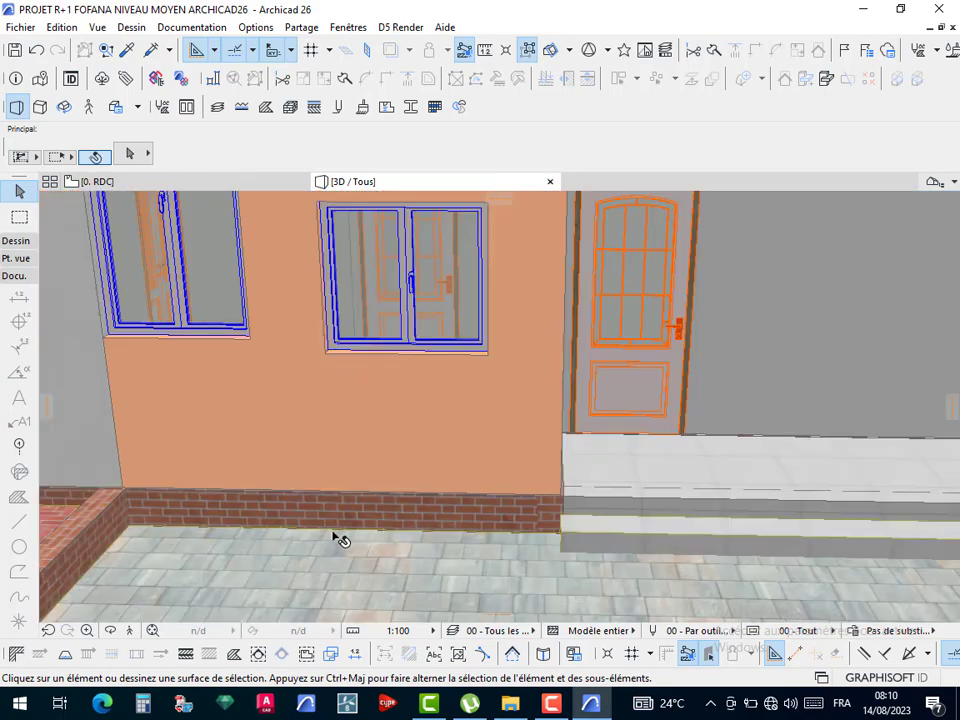
scroll(342, 530, up, 2)
mouse_move(357, 492)
shift+middle_down()
mouse_move(345, 531)
mouse_move(351, 516)
shift+middle_up()
click(350, 515)
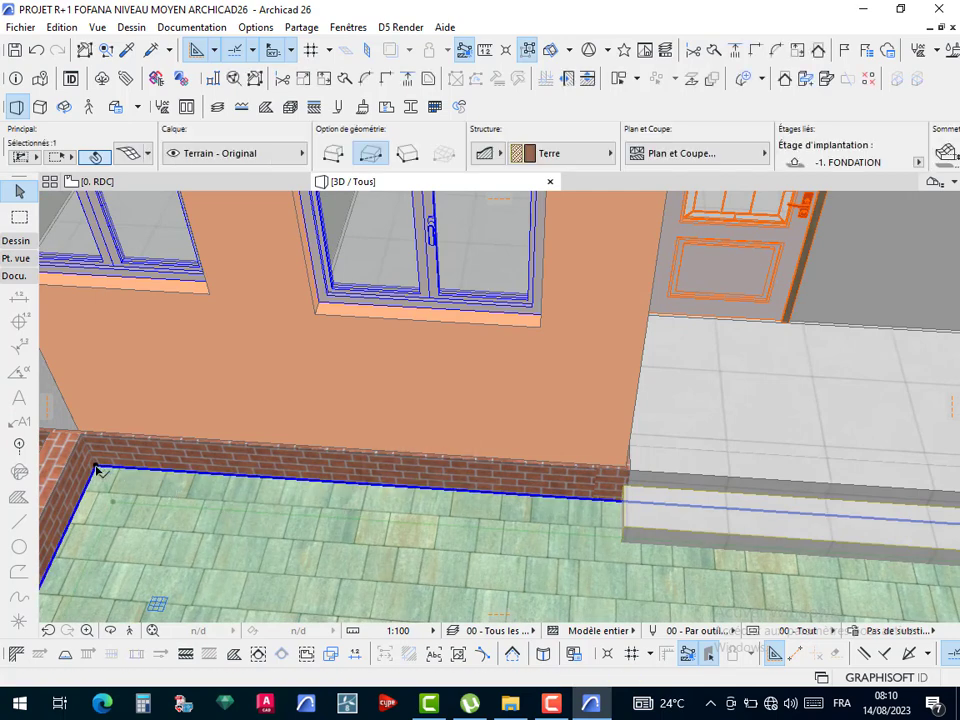
click(97, 470)
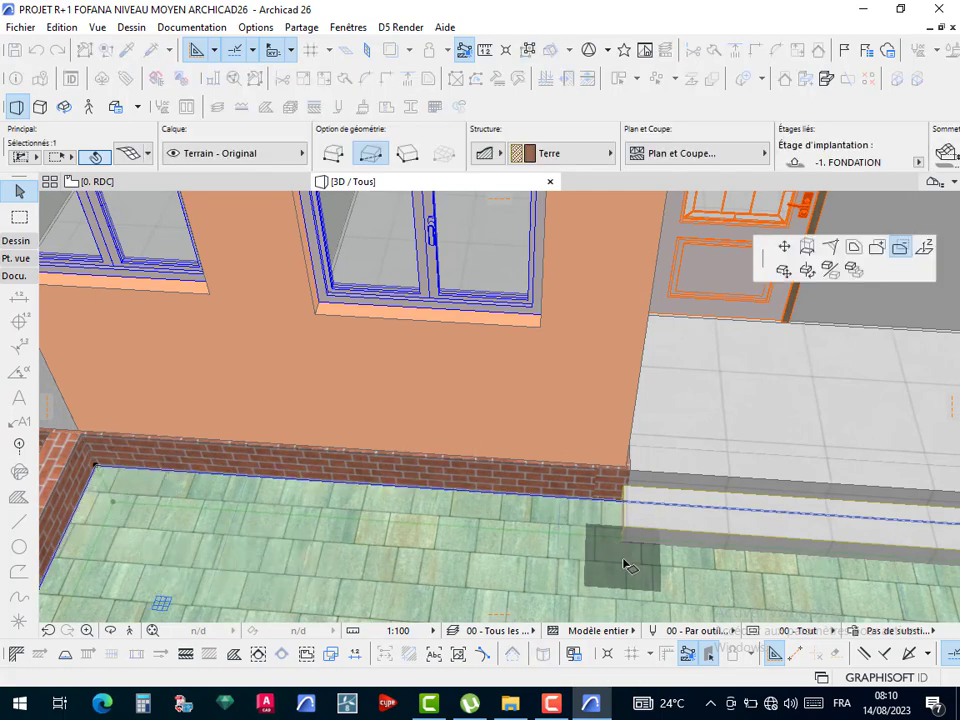
click(60, 555)
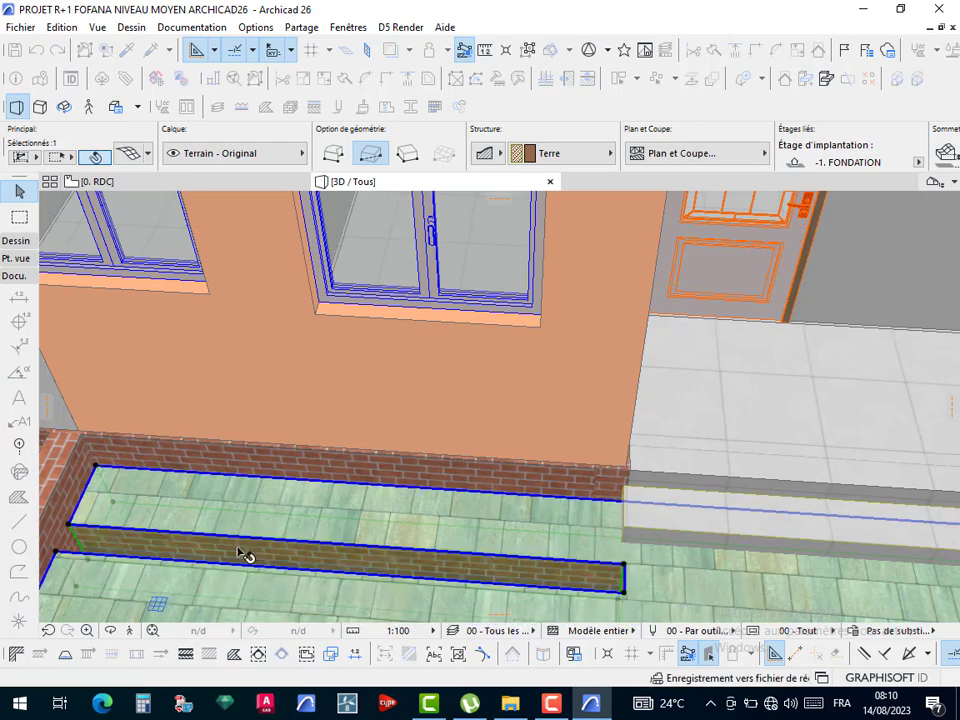
- Subtract a small rectangle under the terrace step at the cut's end and offset its edge to the mesh boundary, detaching the window-side strip
click(624, 567)
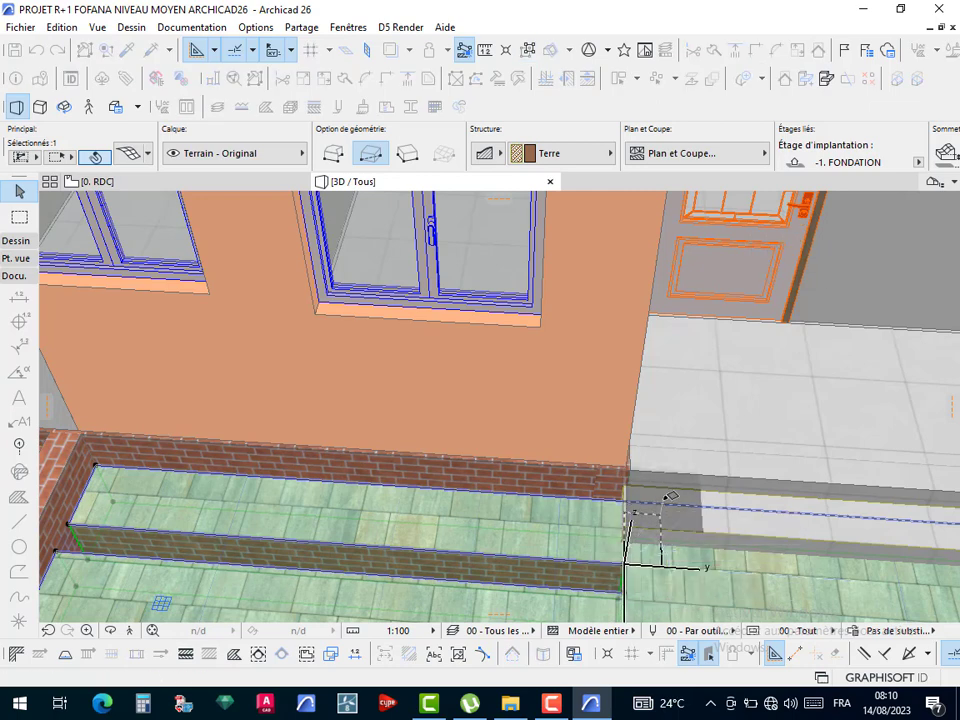
click(660, 516)
click(648, 515)
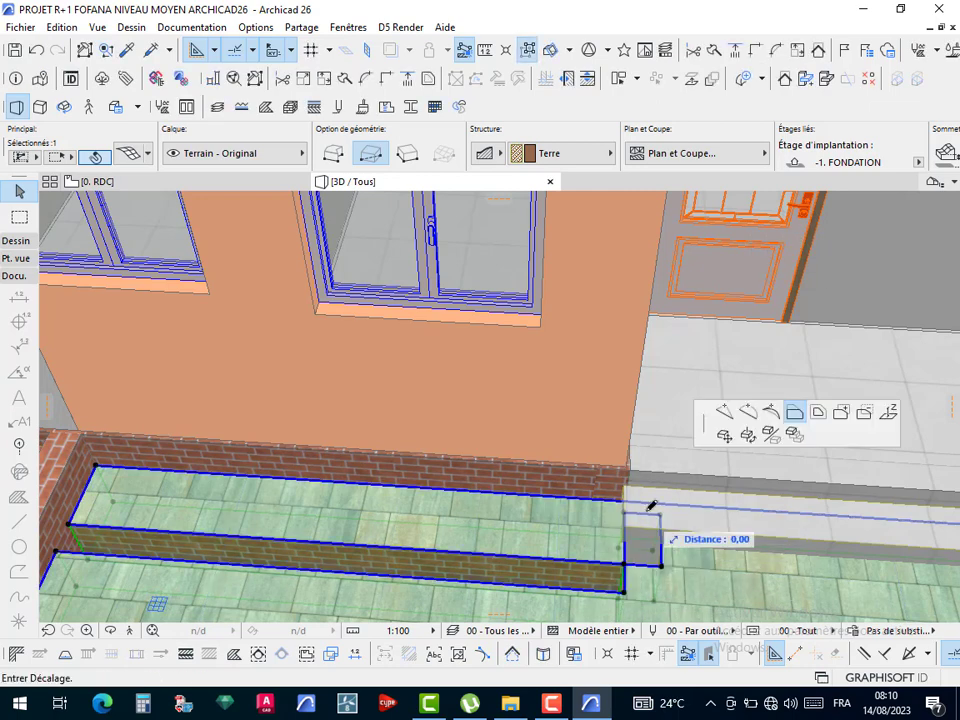
click(648, 498)
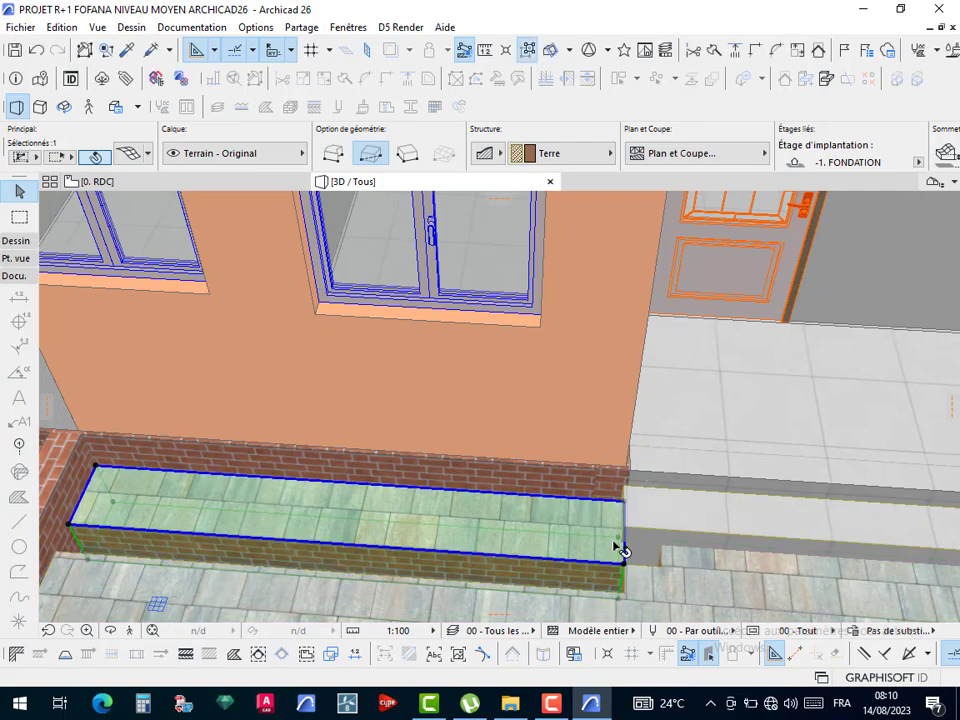
key(Escape)
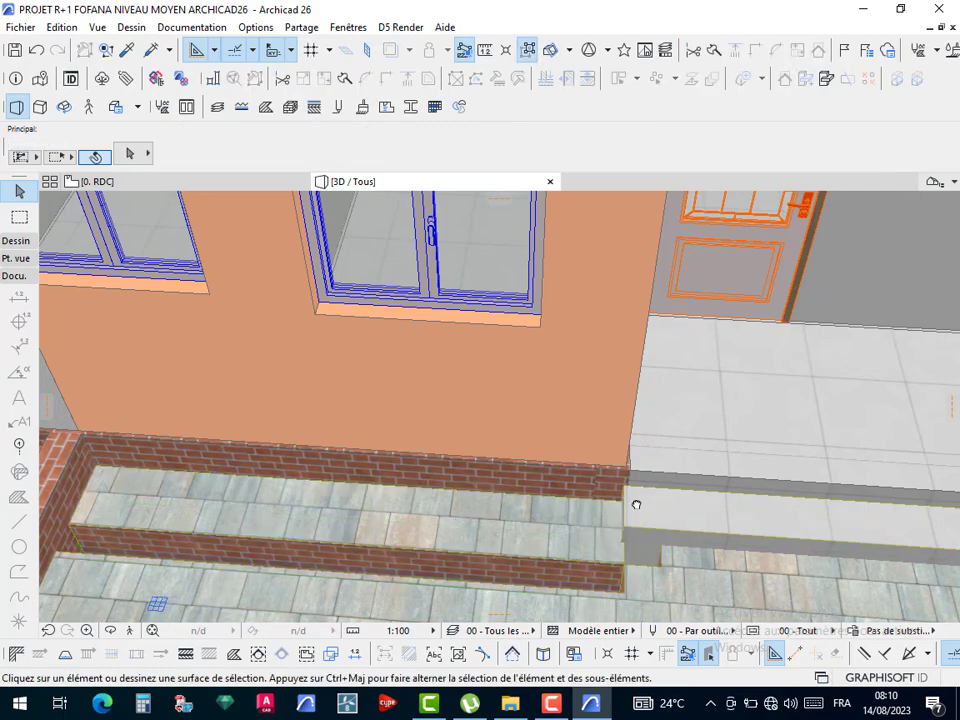
- Offset the window-side strip mesh's long outer edge until it meets the main paving's edge
middle_drag(636, 505, 672, 460)
shift+middle_drag(602, 485, 585, 537)
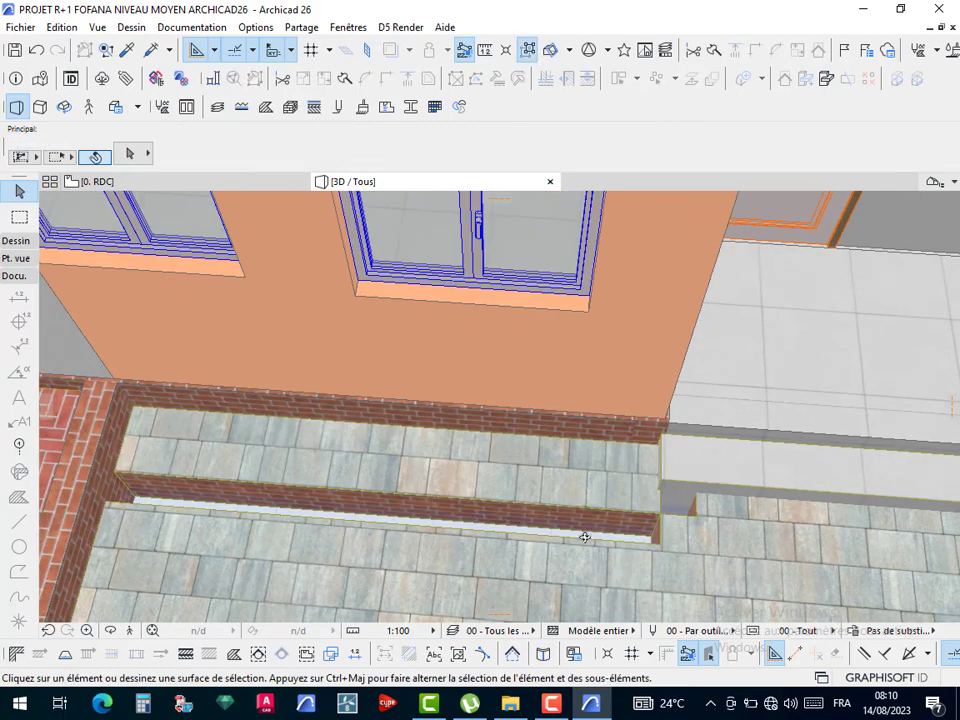
scroll(585, 537, up, 5)
click(595, 472)
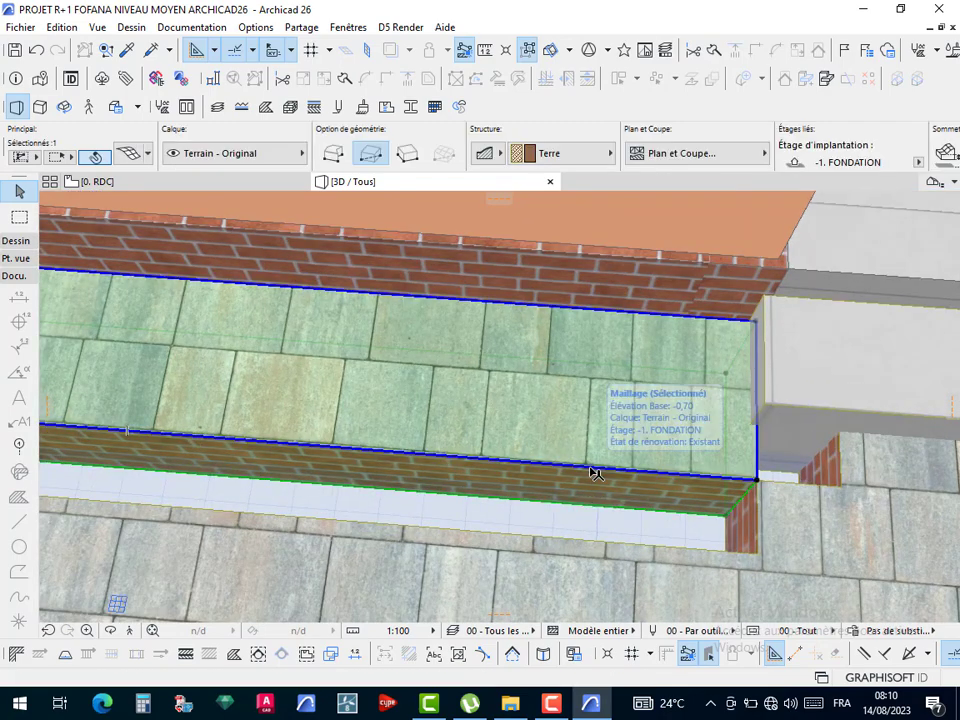
click(594, 470)
click(588, 542)
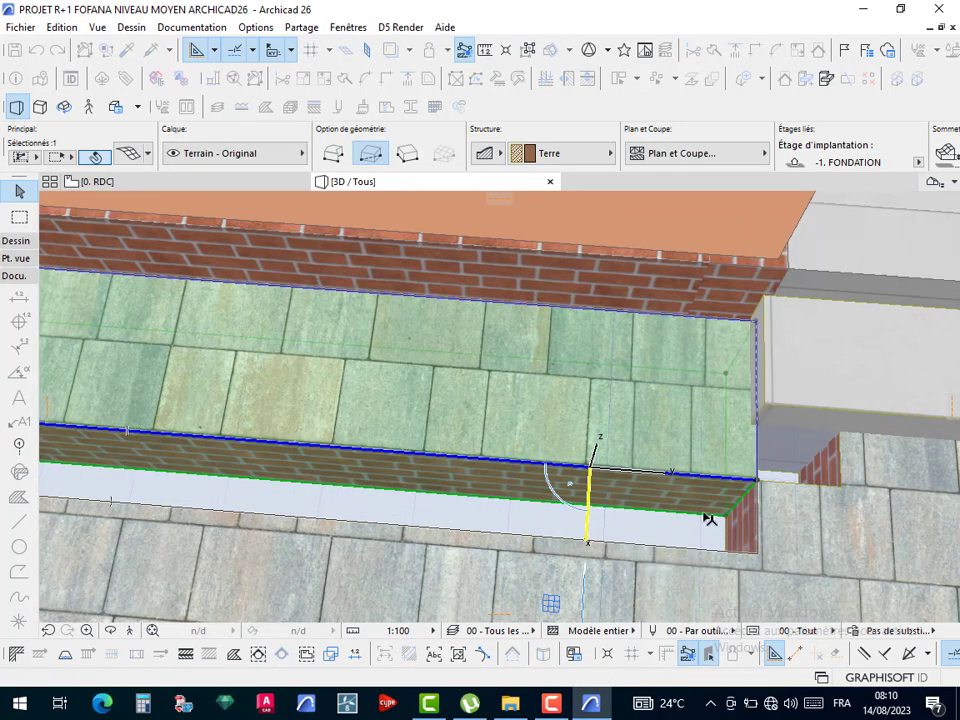
- Offset the main courtyard paving mesh's short edge under the terrace step until it meets the cut's corner beside the window-side strip
click(844, 467)
click(841, 465)
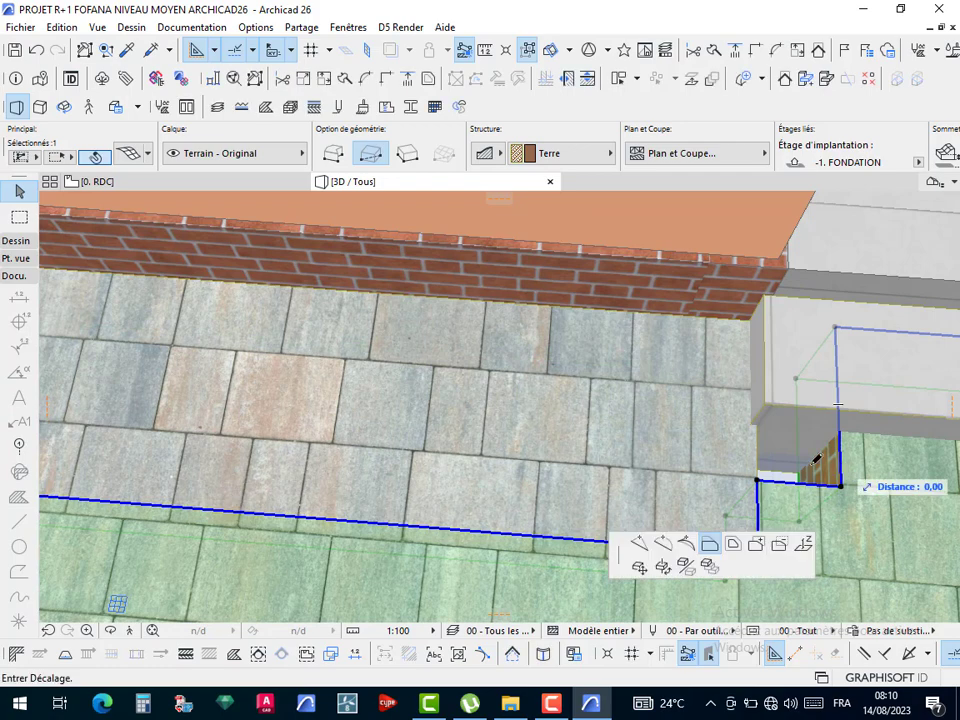
click(753, 481)
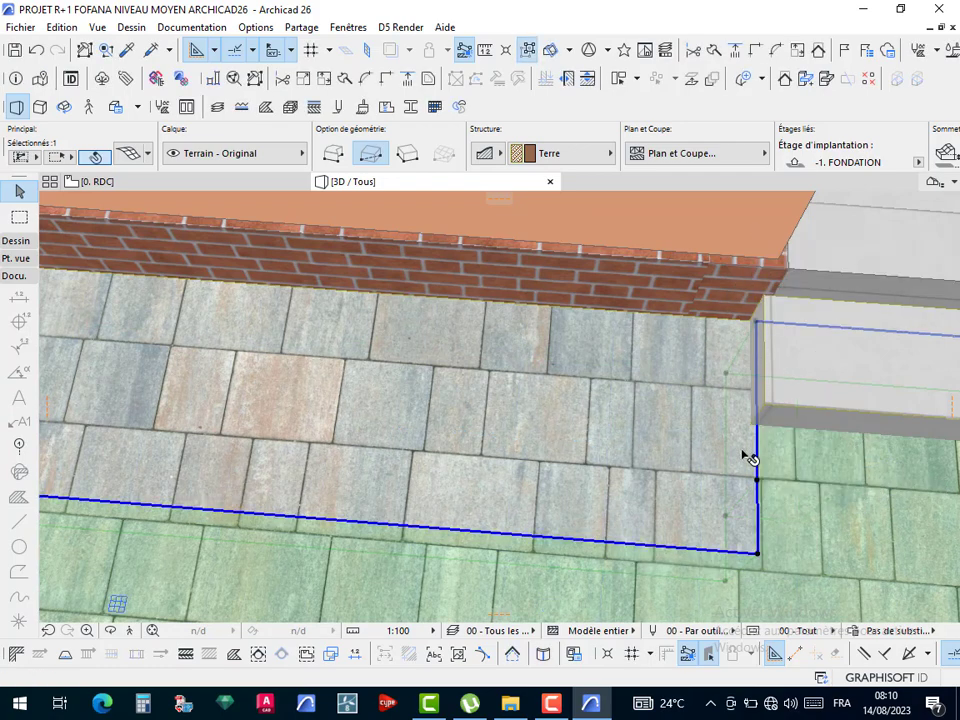
scroll(745, 453, down, 2)
key(Escape)
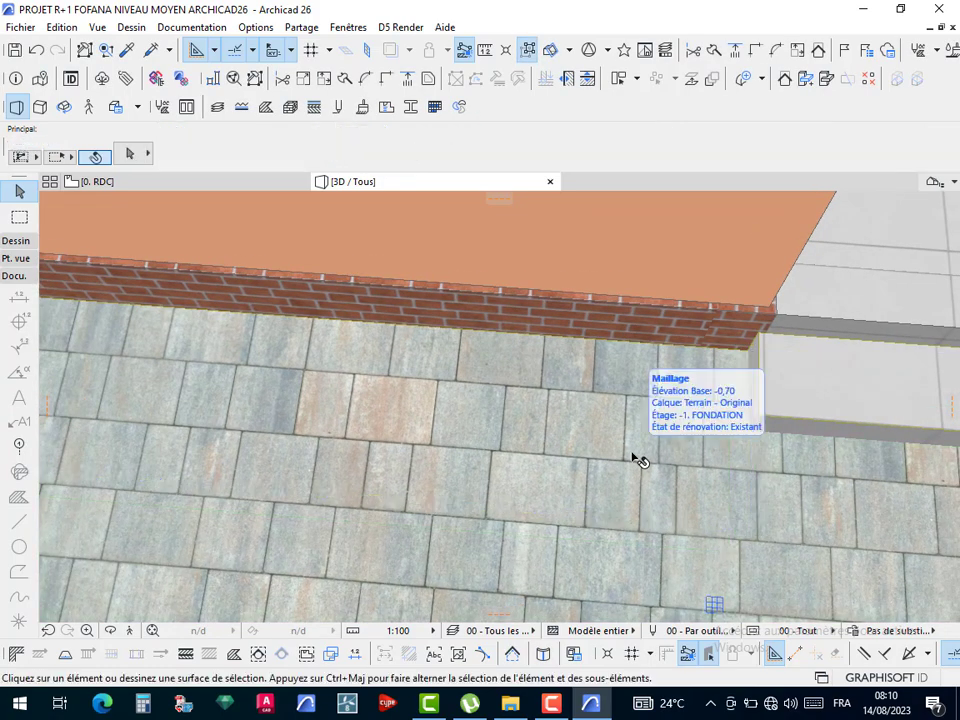
- Apply the picked-up planting settings to the window-side strip mesh between the herringbone-paved area and the terrace step
ctrl+alt+click(631, 451)
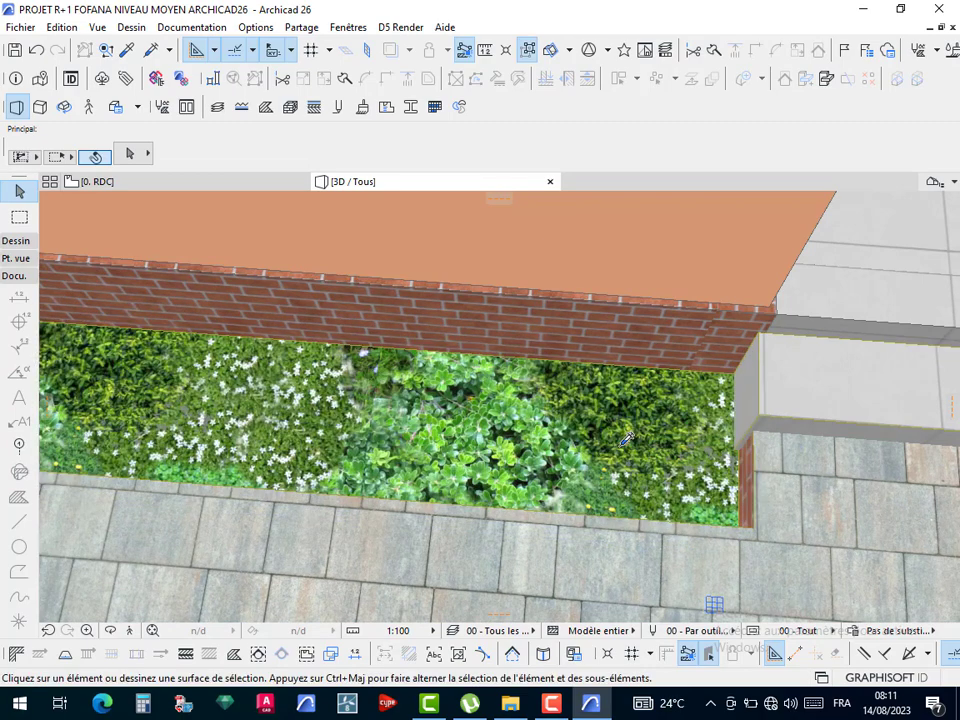
scroll(628, 450, down, 3)
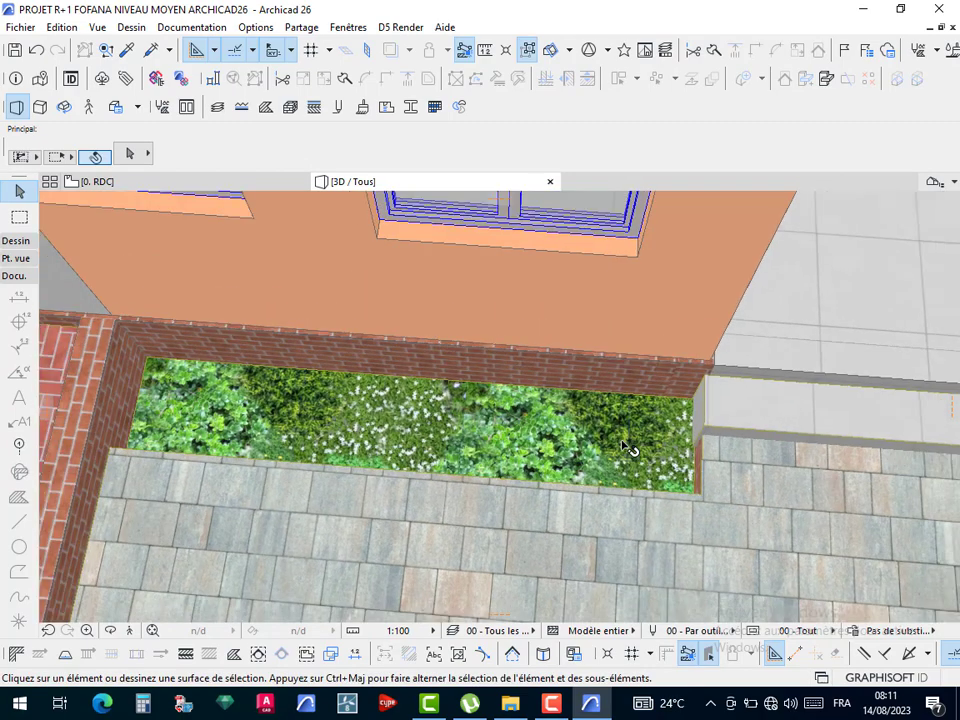
shift+middle_drag(524, 467, 475, 422)
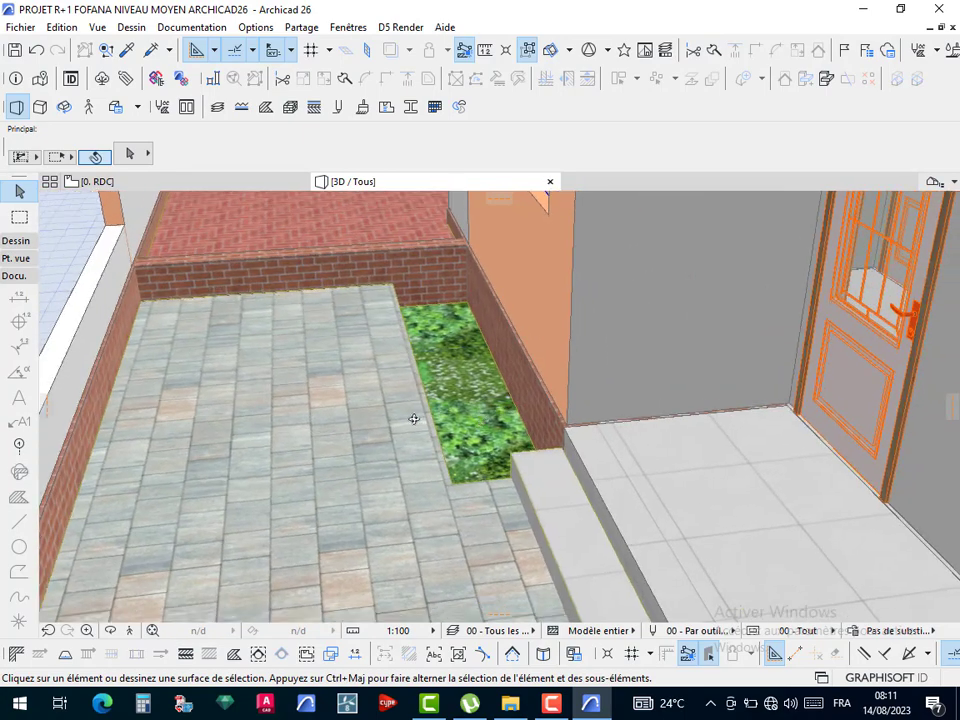
shift+middle_drag(200, 405, 775, 417)
shift+middle_drag(270, 445, 604, 448)
scroll(512, 438, down, 2)
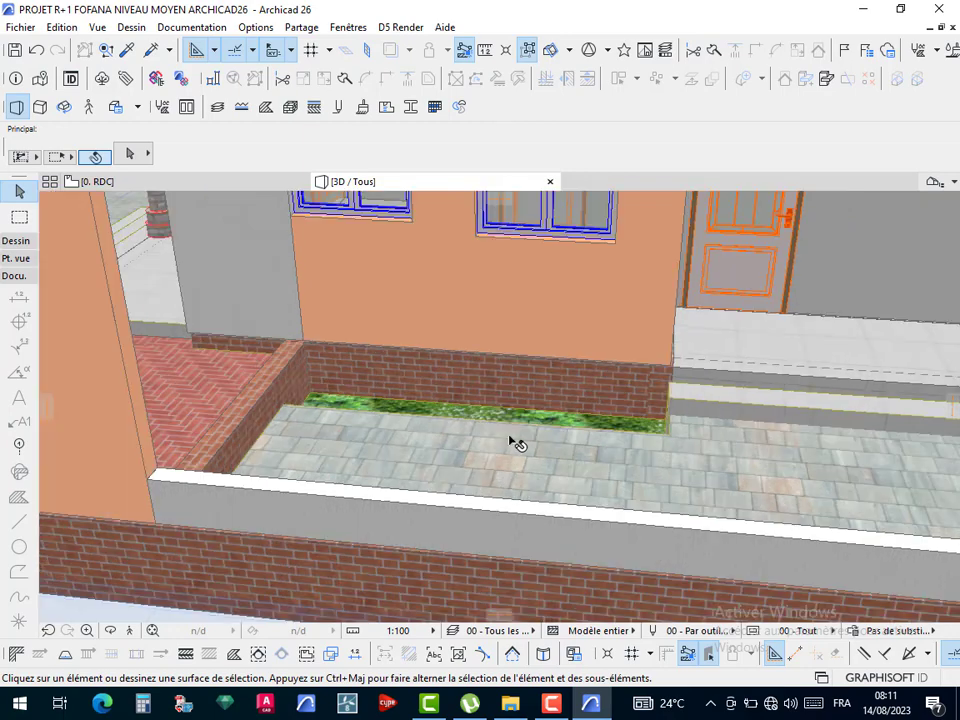
shift+middle_drag(484, 440, 538, 454)
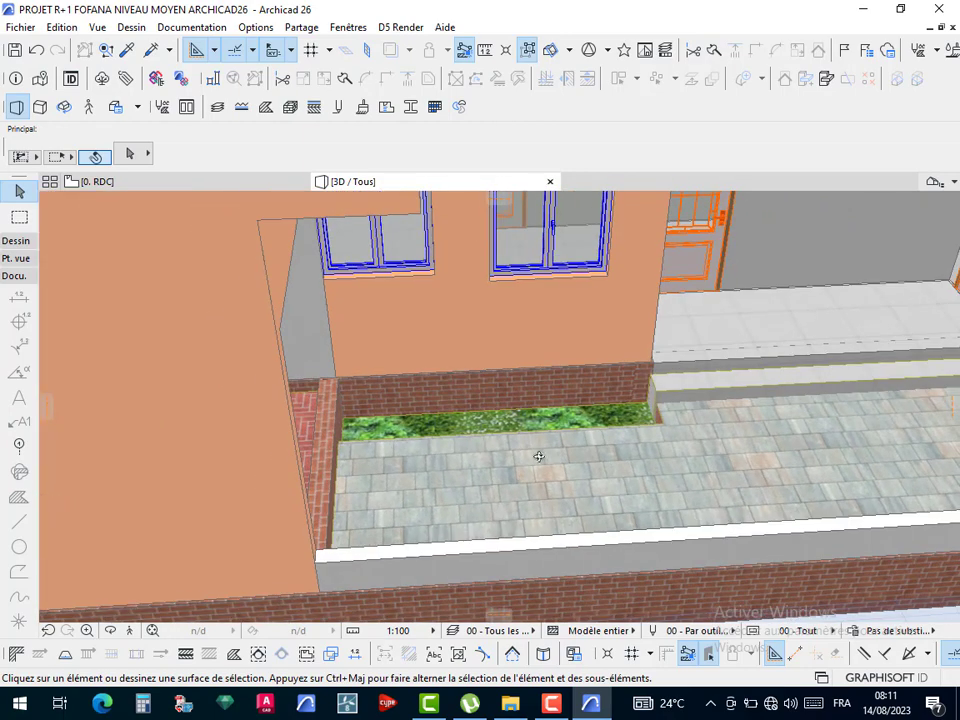
- Lower the top of the low brick wall between the red herringbone paving and the courtyard to the level of the red paving
scroll(320, 470, up, 3)
shift+middle_drag(320, 470, 281, 442)
click(234, 339)
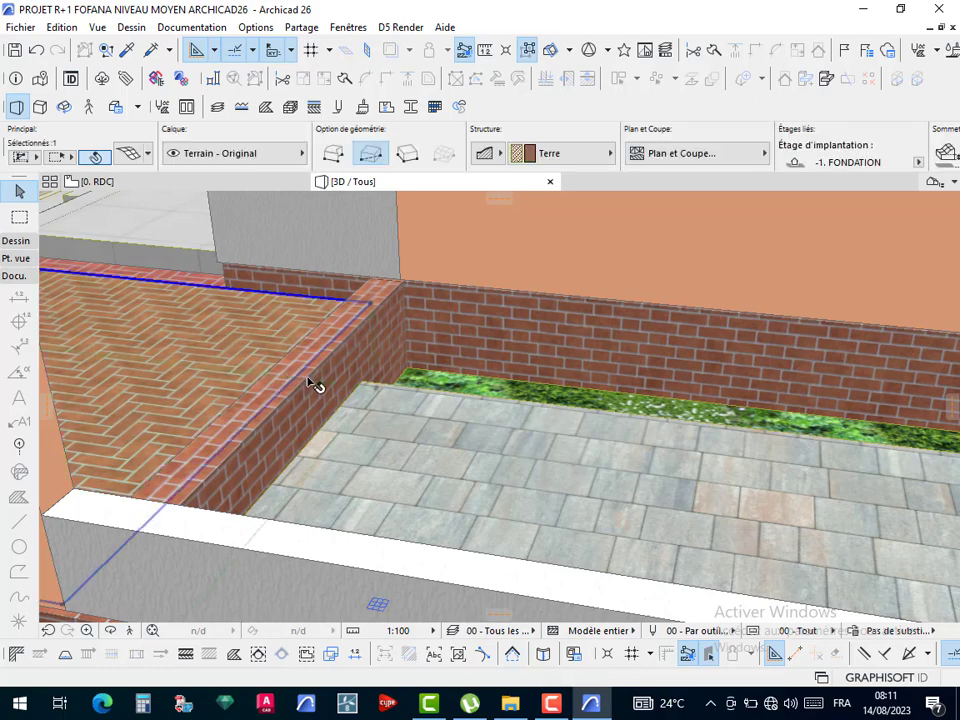
click(395, 300)
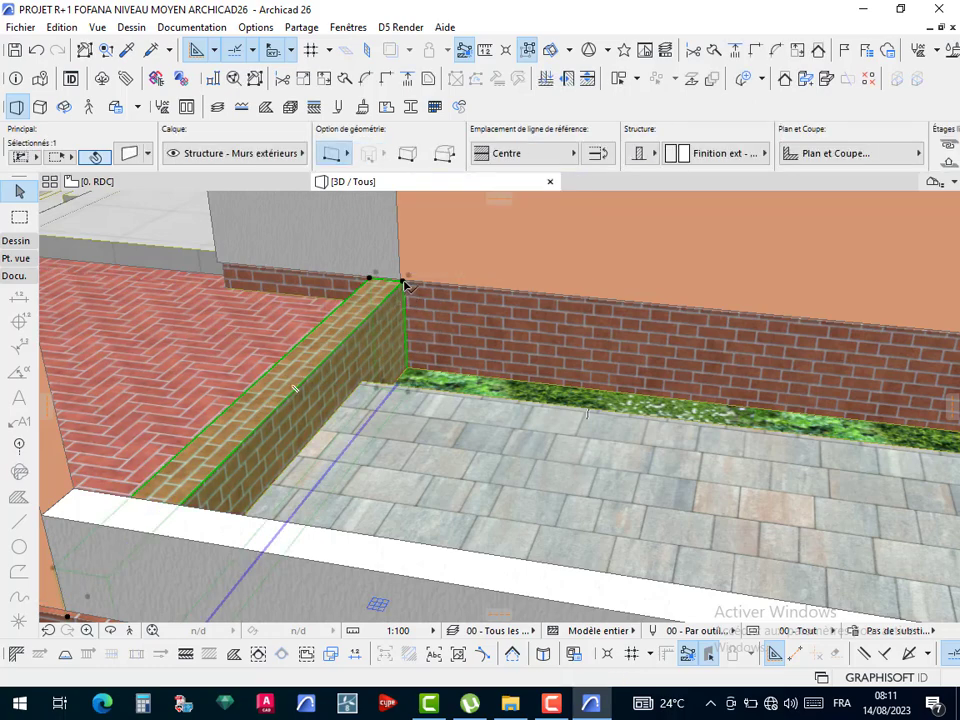
click(404, 286)
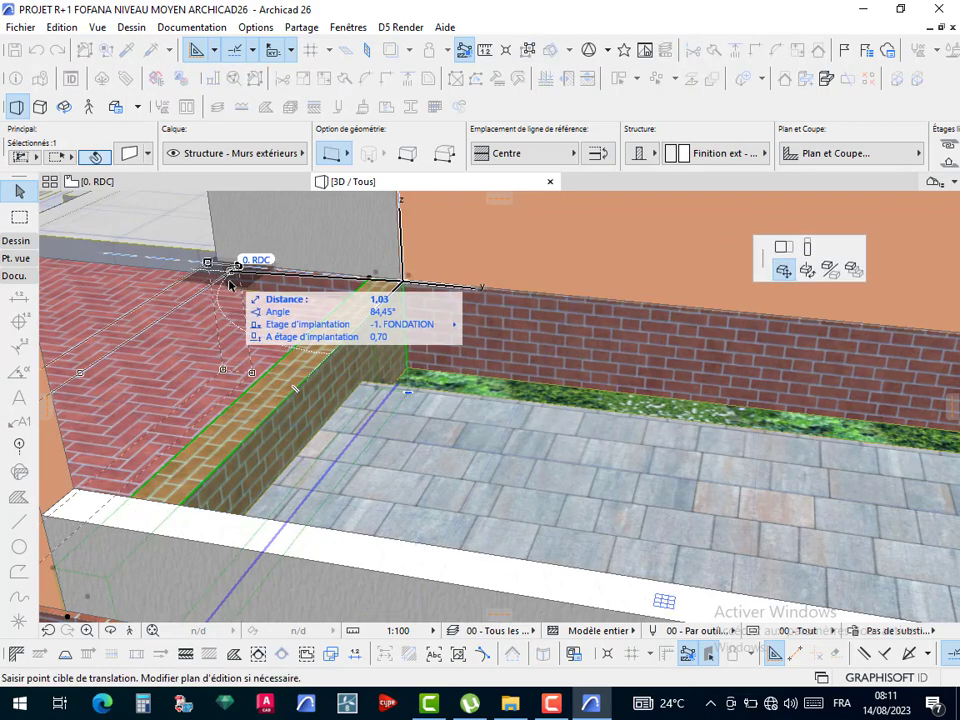
click(808, 250)
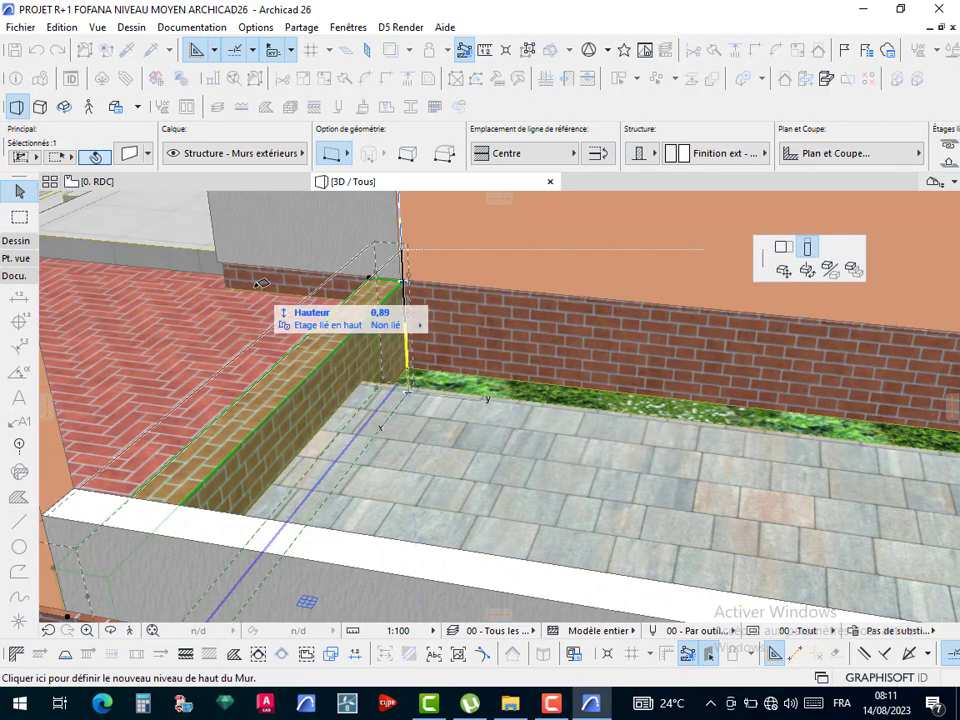
click(400, 400)
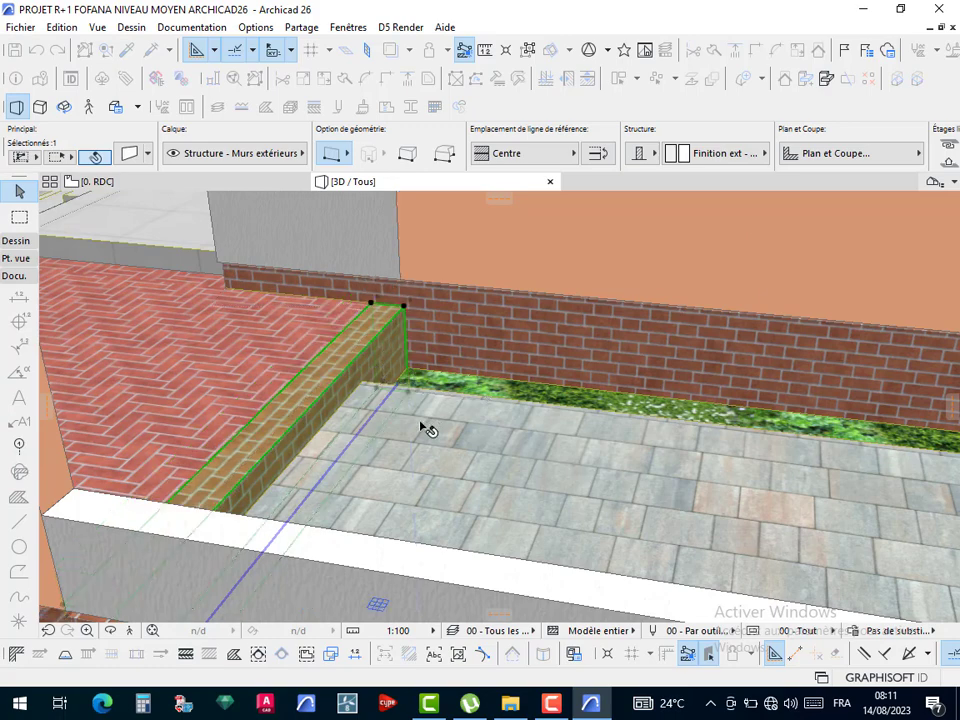
key(Escape)
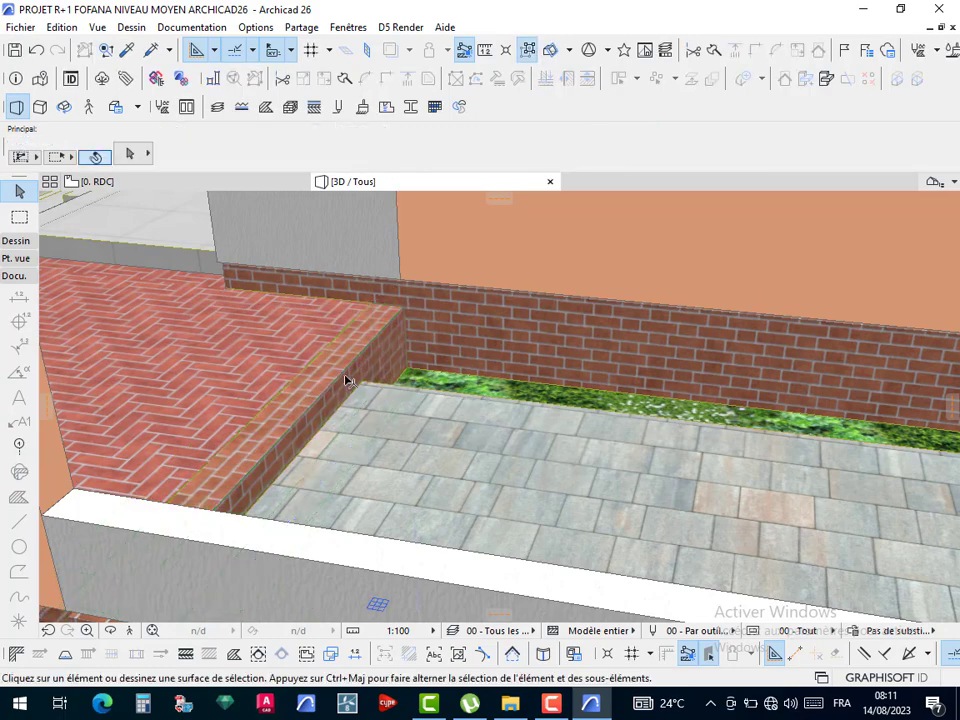
- Examine the house's street side in 3D, including the entrance porch doors, garage door, balcony and planted beds
scroll(337, 376, down, 7)
scroll(300, 445, down, 2)
middle_drag(328, 455, 530, 505)
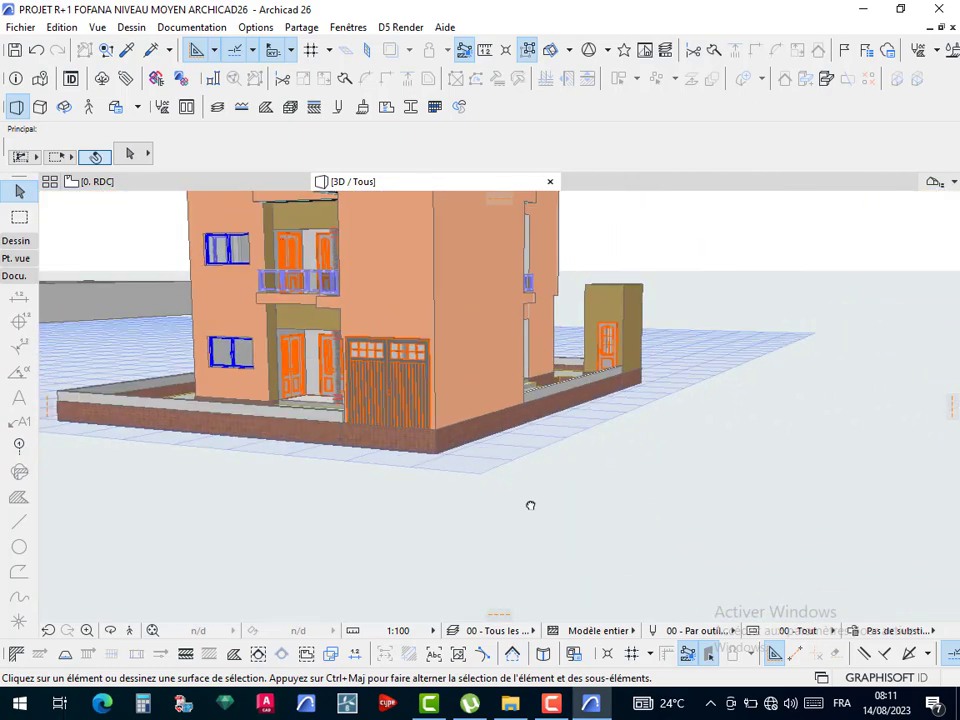
middle_drag(305, 400, 466, 465)
scroll(522, 465, up, 5)
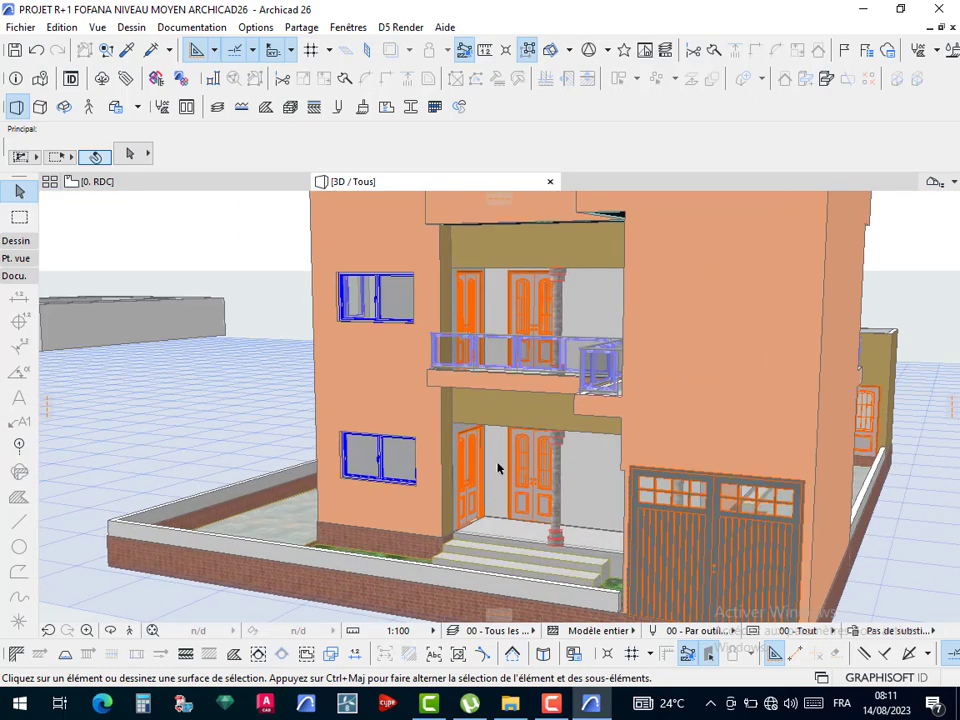
scroll(498, 468, up, 10)
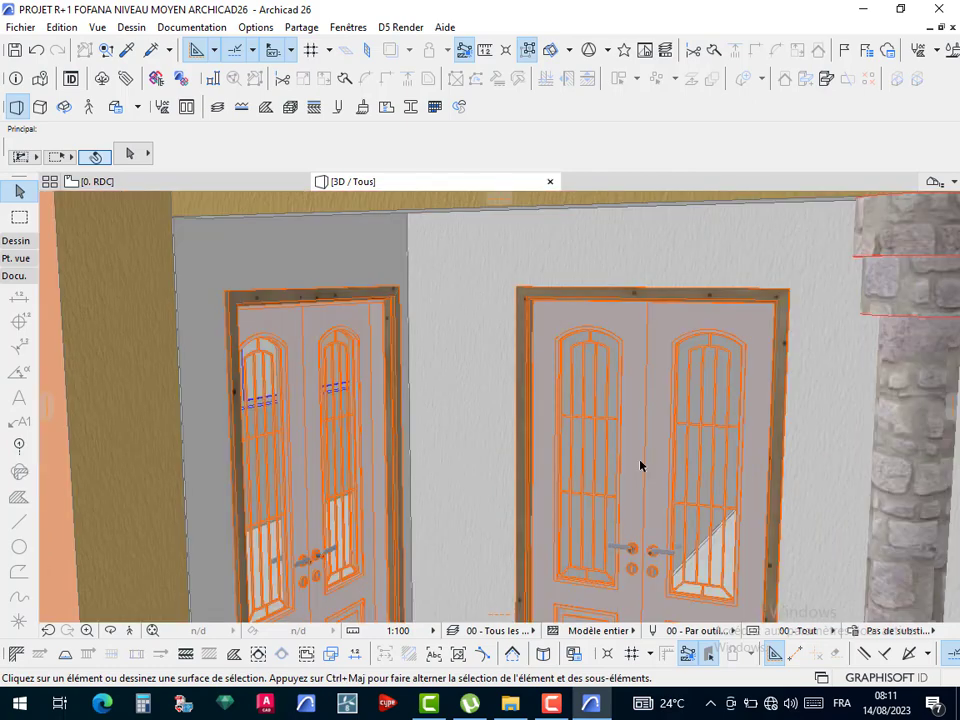
scroll(641, 465, up, 5)
middle_drag(439, 435, 733, 452)
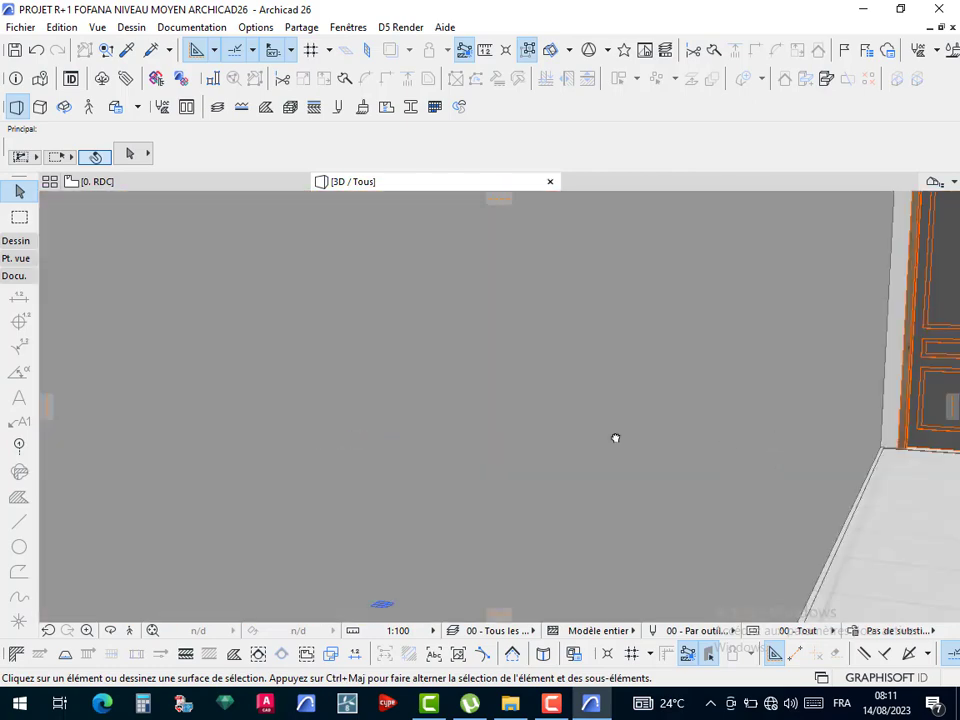
middle_drag(615, 438, 315, 437)
scroll(390, 433, down, 10)
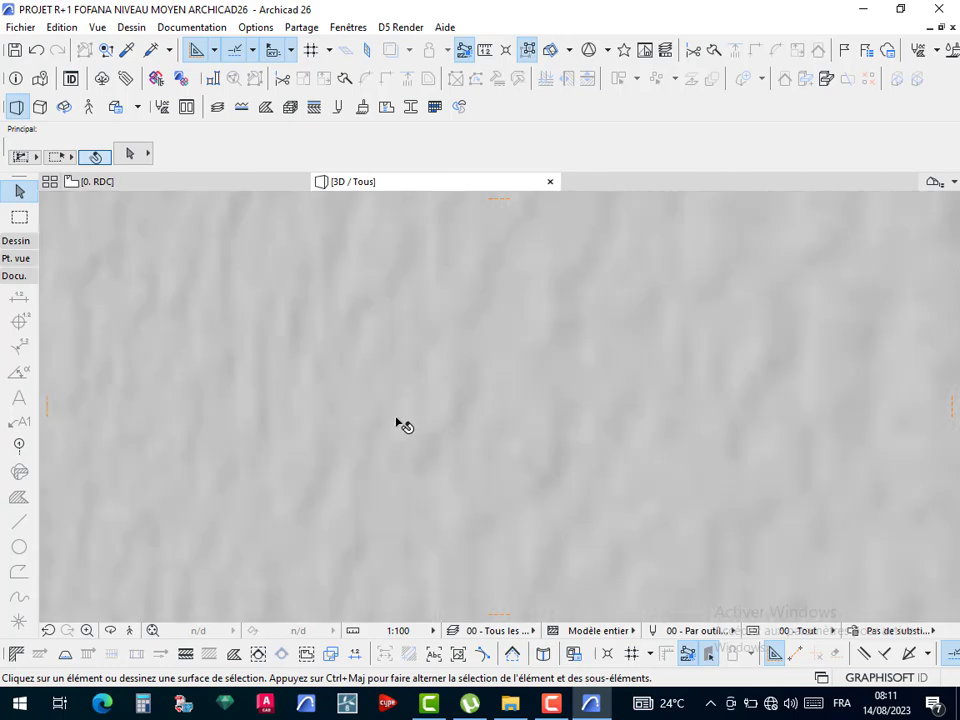
scroll(405, 424, down, 10)
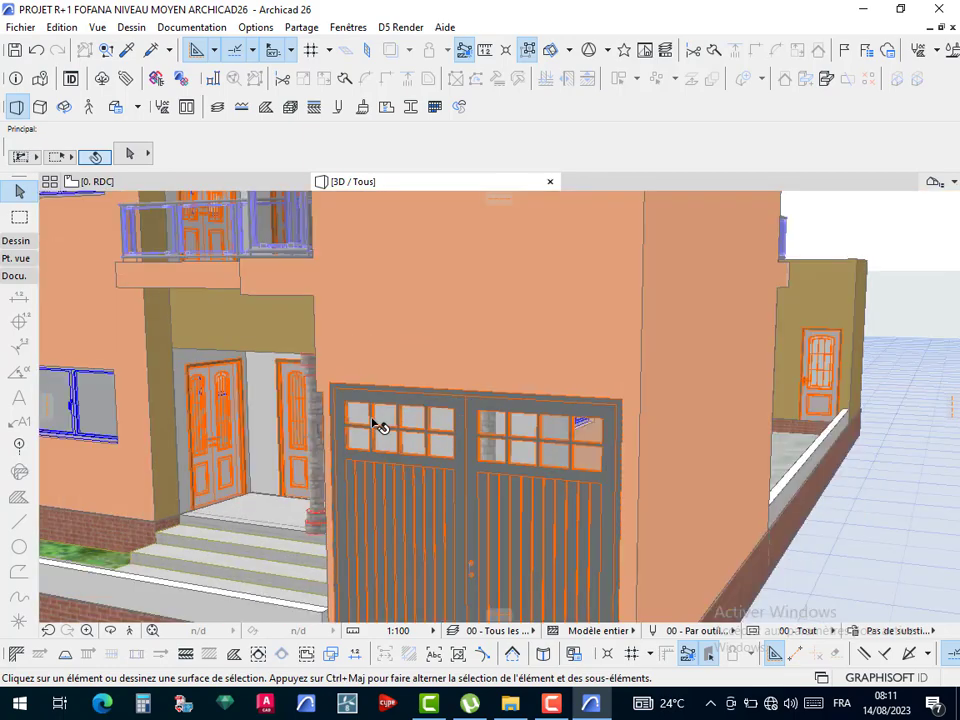
scroll(385, 430, down, 6)
shift+middle_drag(407, 448, 746, 426)
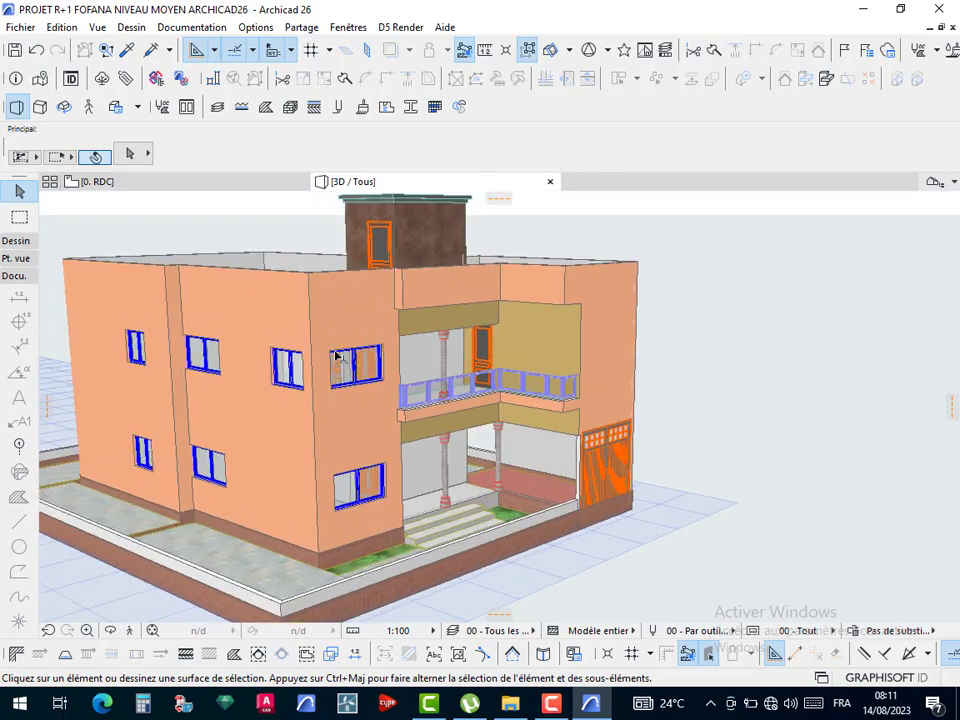
- Examine the upper-floor corner windows and the balcony facades in 3D, fitting the whole model in the view
scroll(320, 360, up, 8)
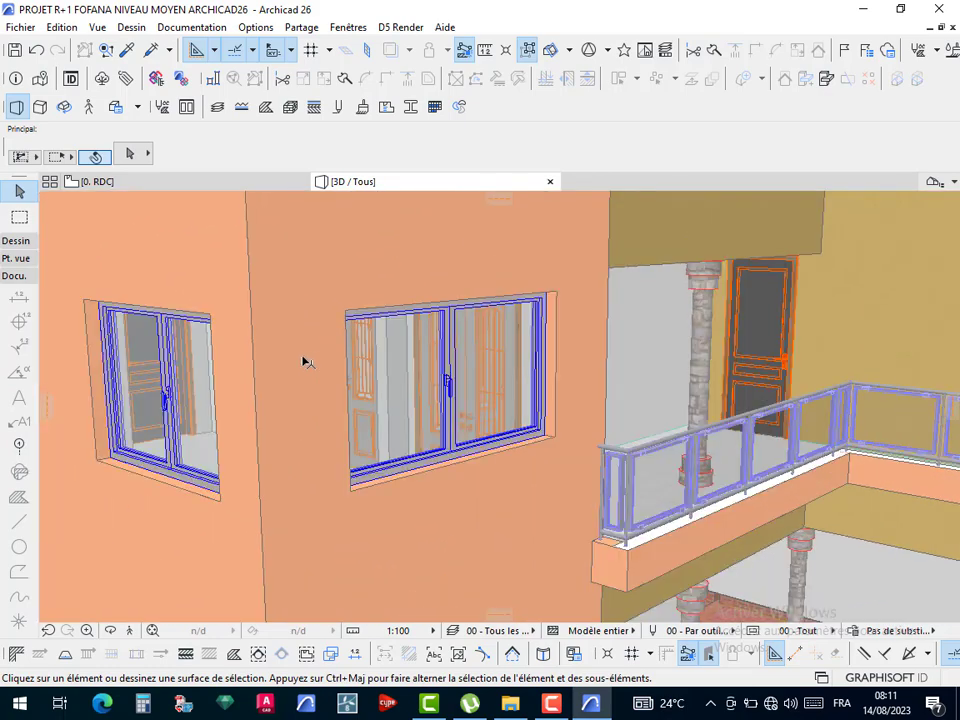
scroll(305, 362, up, 8)
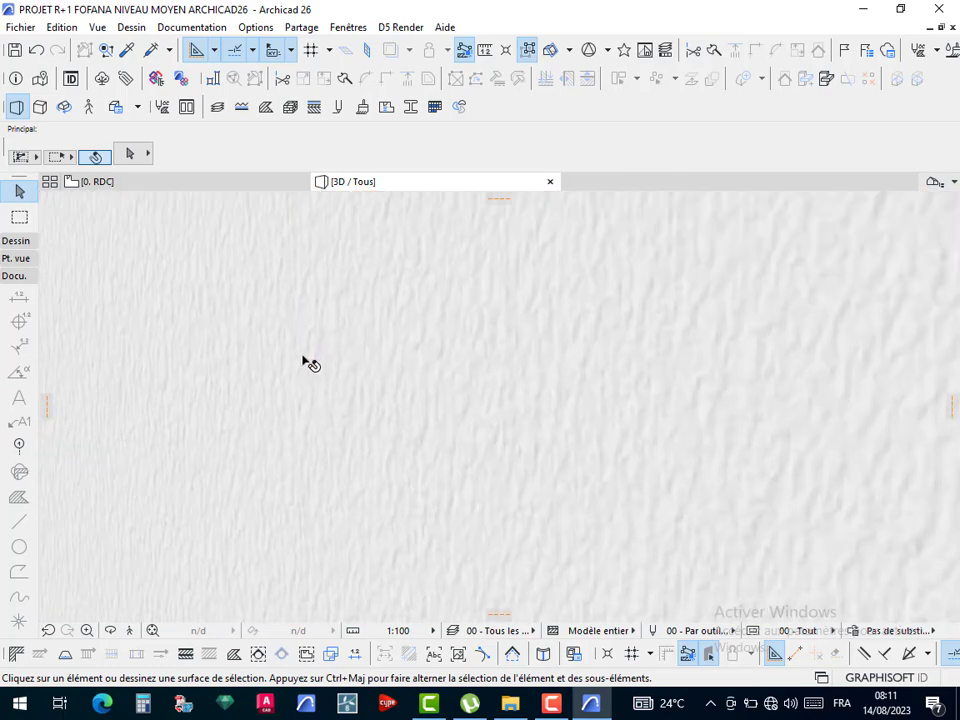
scroll(310, 364, up, 8)
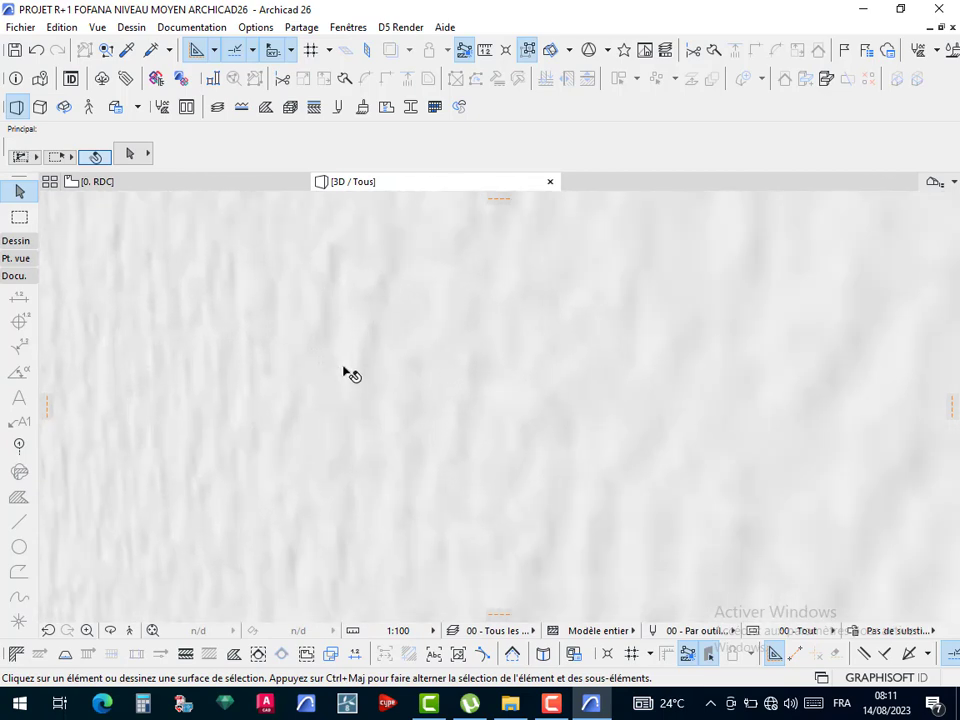
scroll(352, 375, up, 6)
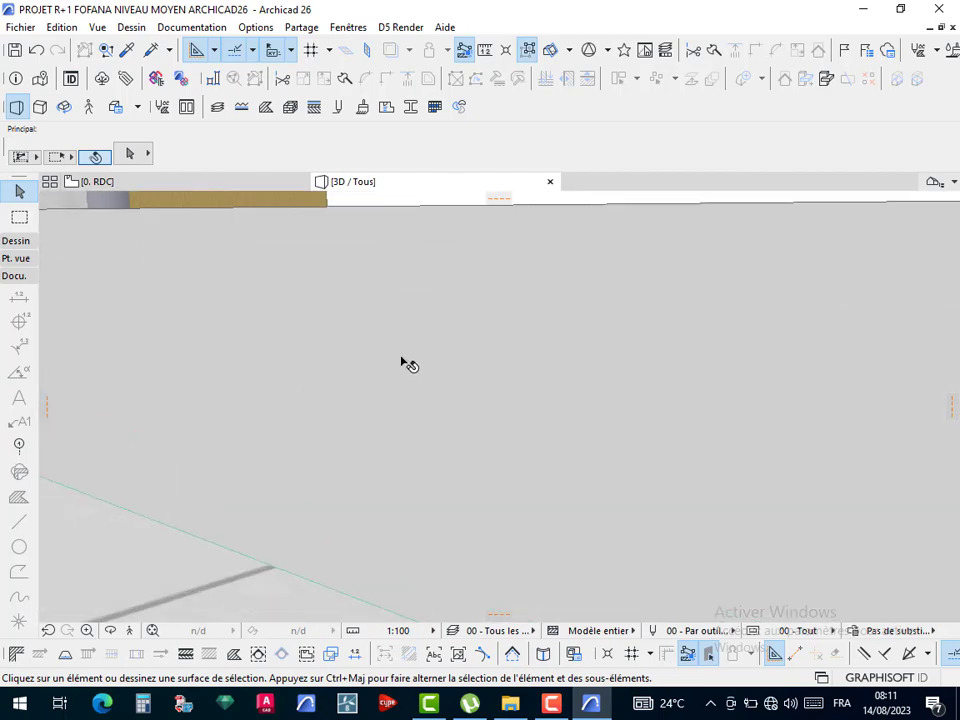
scroll(410, 364, up, 3)
scroll(377, 435, up, 3)
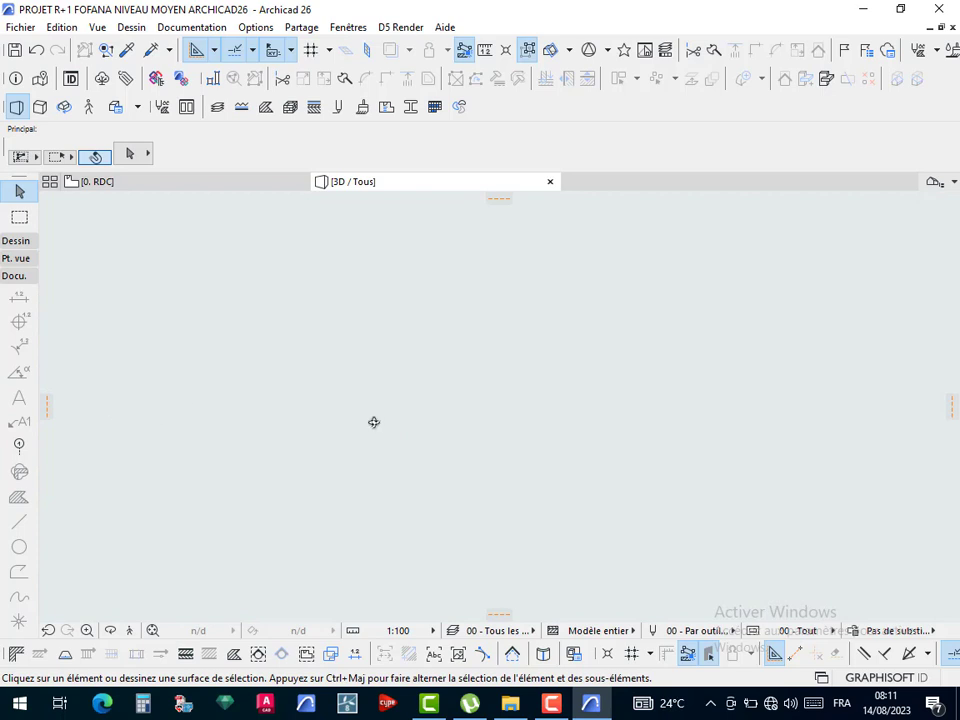
scroll(517, 400, down, 5)
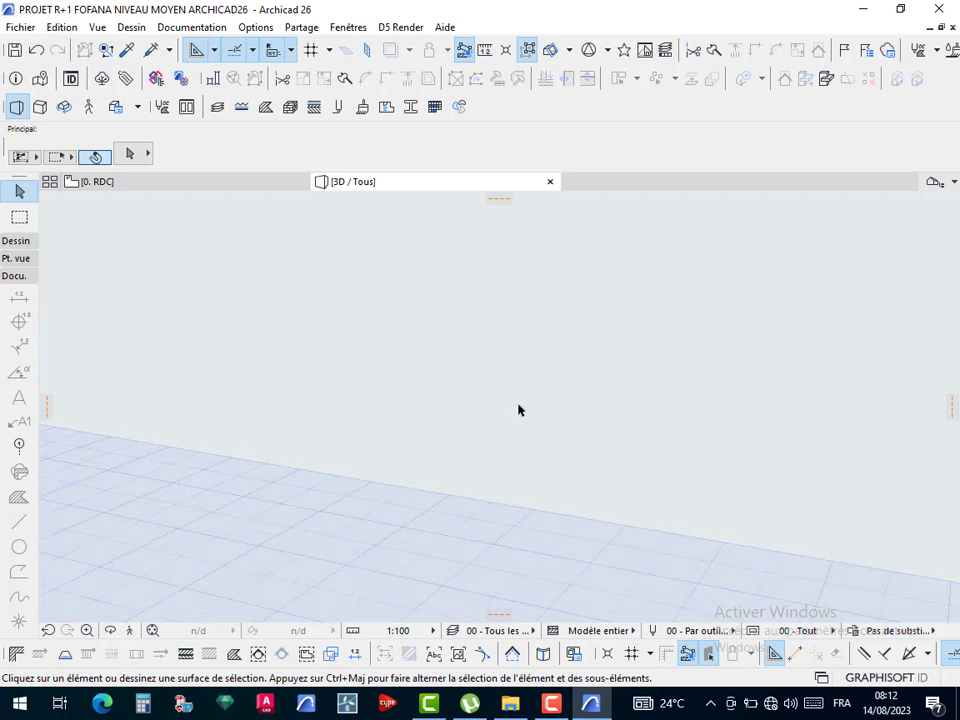
click(152, 630)
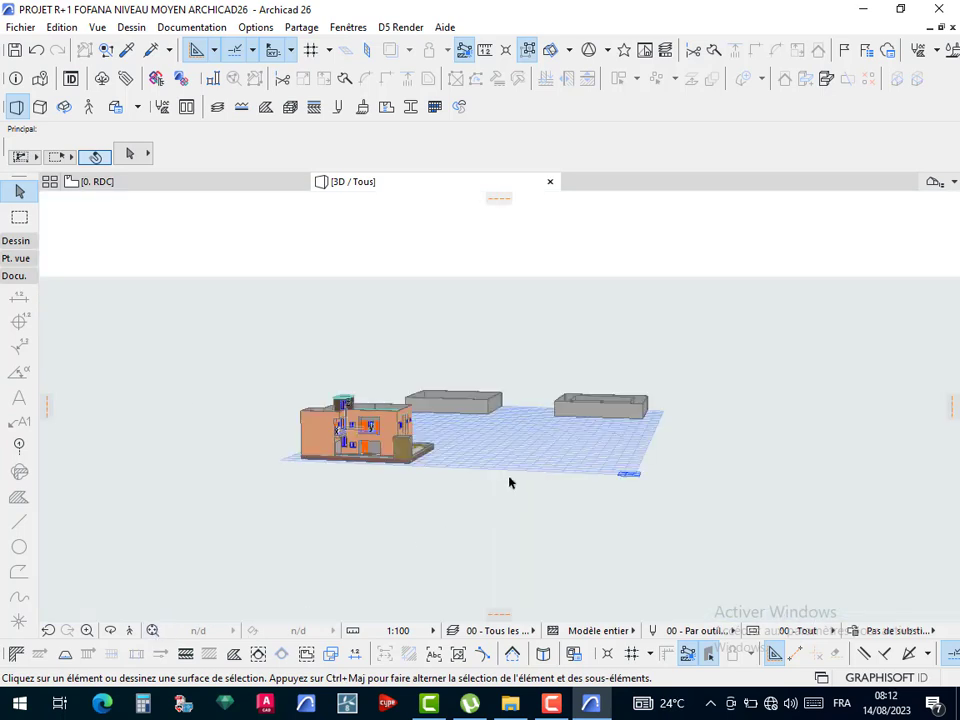
scroll(400, 460, up, 6)
scroll(395, 452, up, 3)
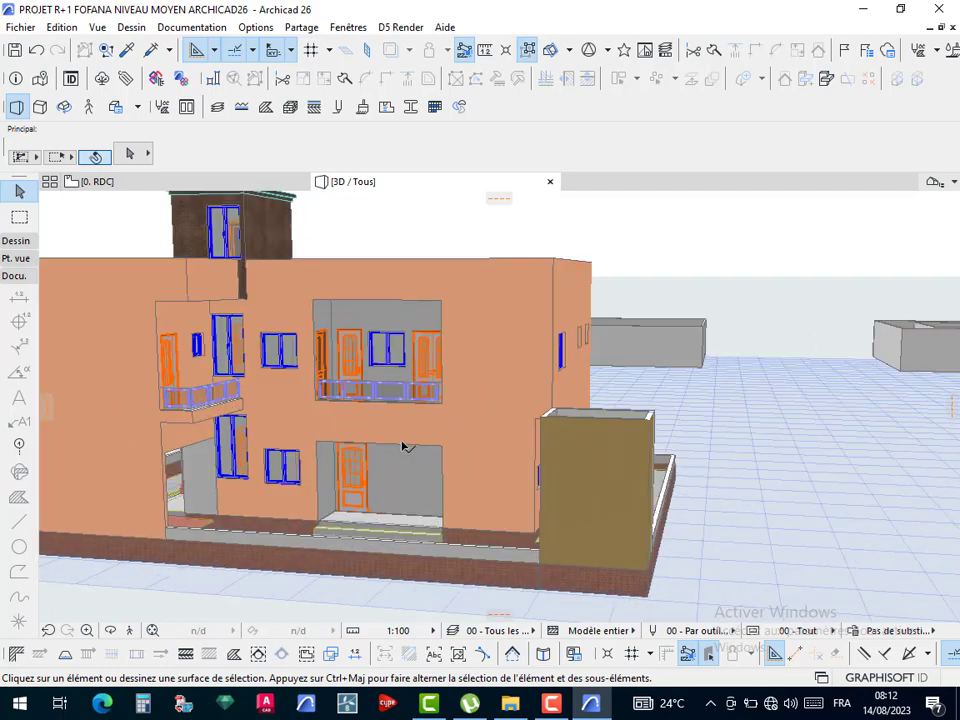
scroll(310, 455, down, 4)
drag(653, 467, 560, 420)
- Switch to the 0. RDC floor plan and examine the plot corner around the small outbuilding
click(98, 182)
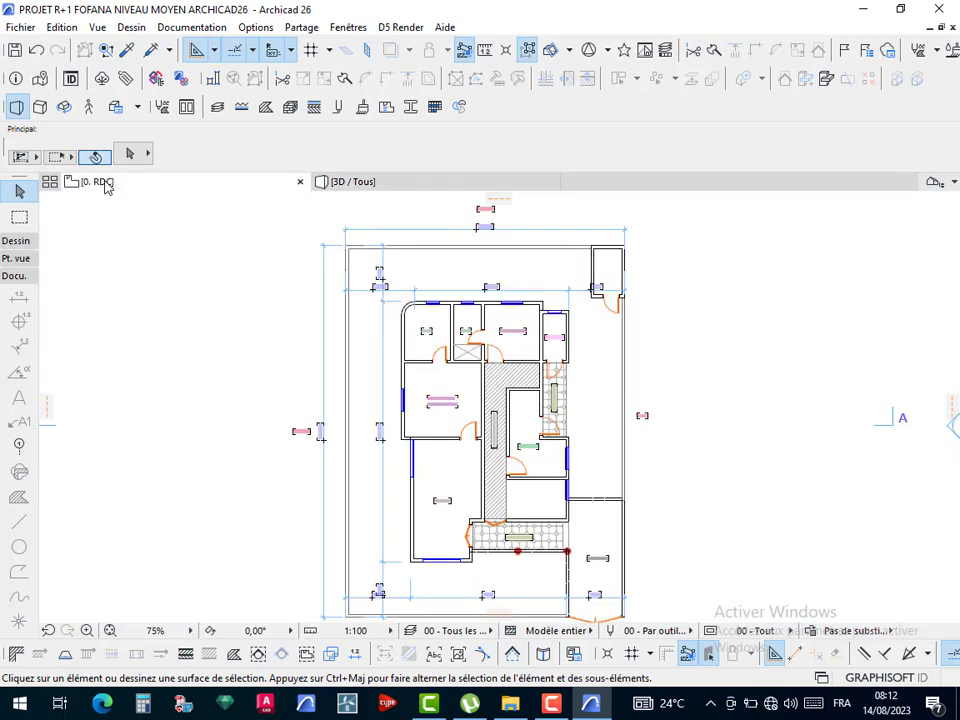
click(383, 352)
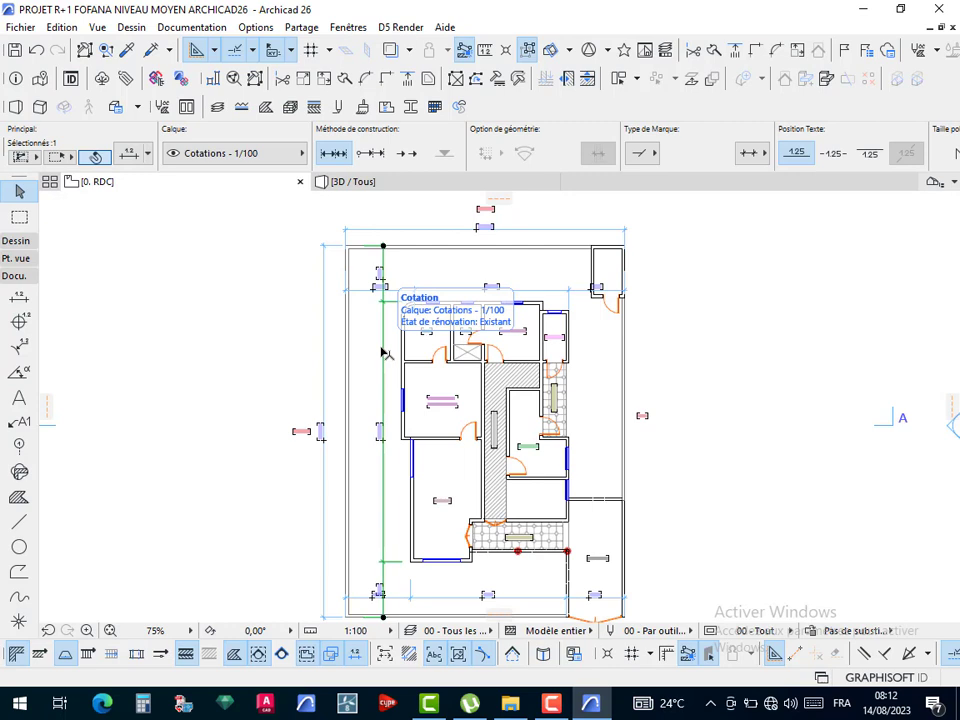
key(Escape)
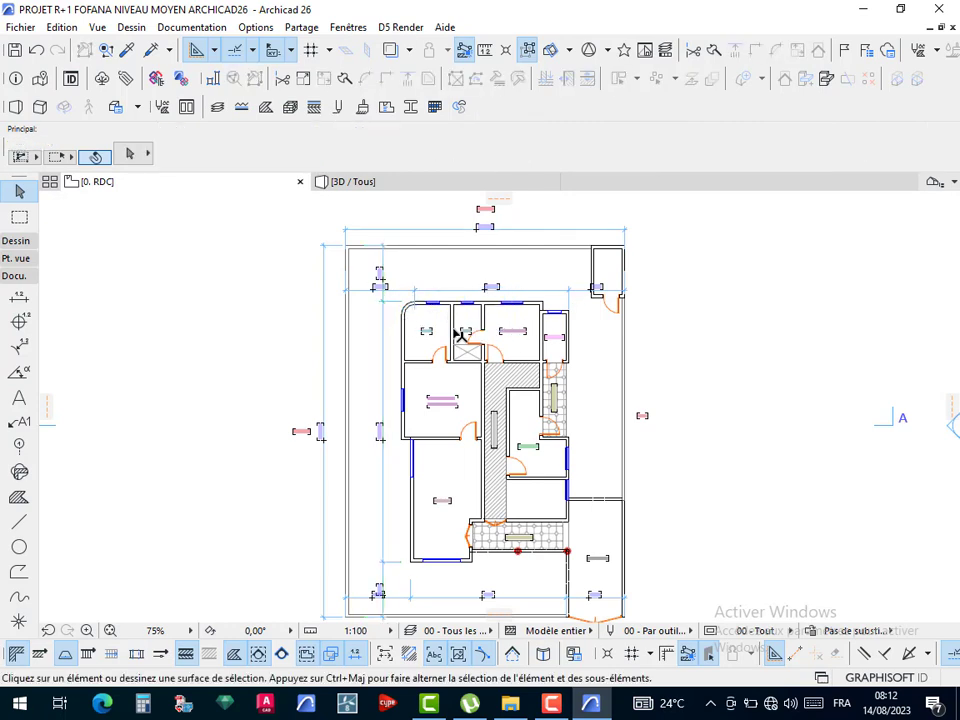
scroll(461, 336, down, 2)
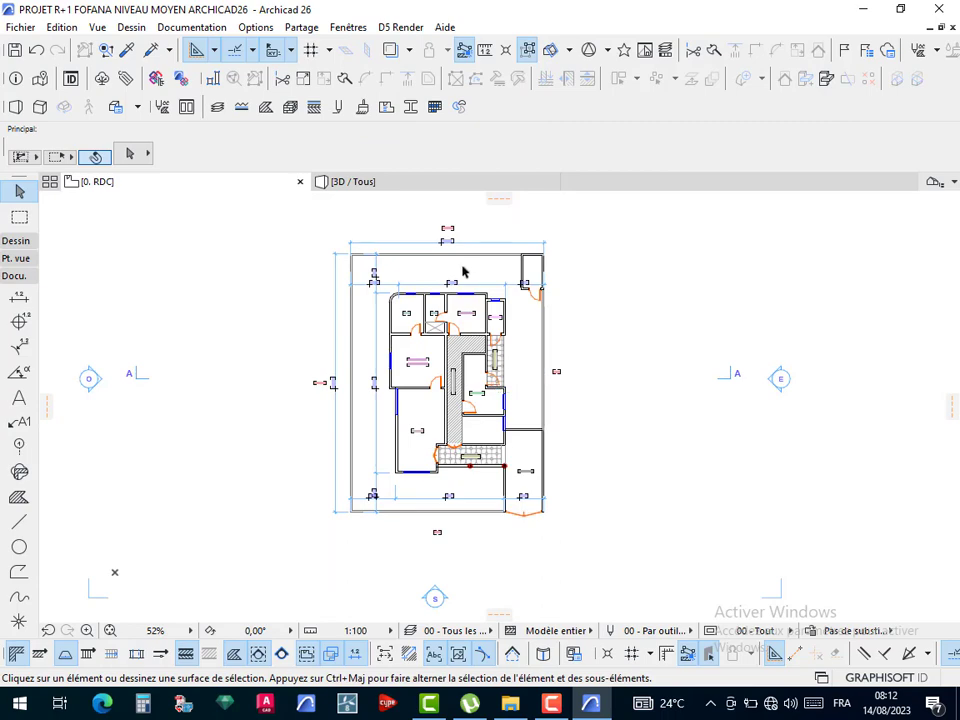
scroll(518, 262, up, 8)
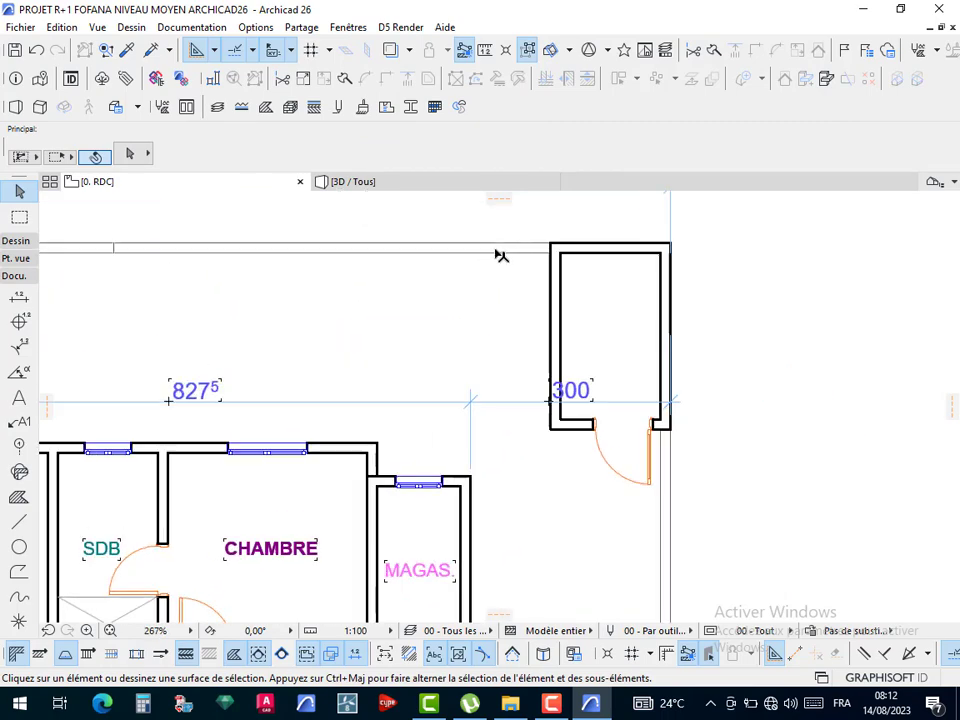
scroll(501, 256, down, 3)
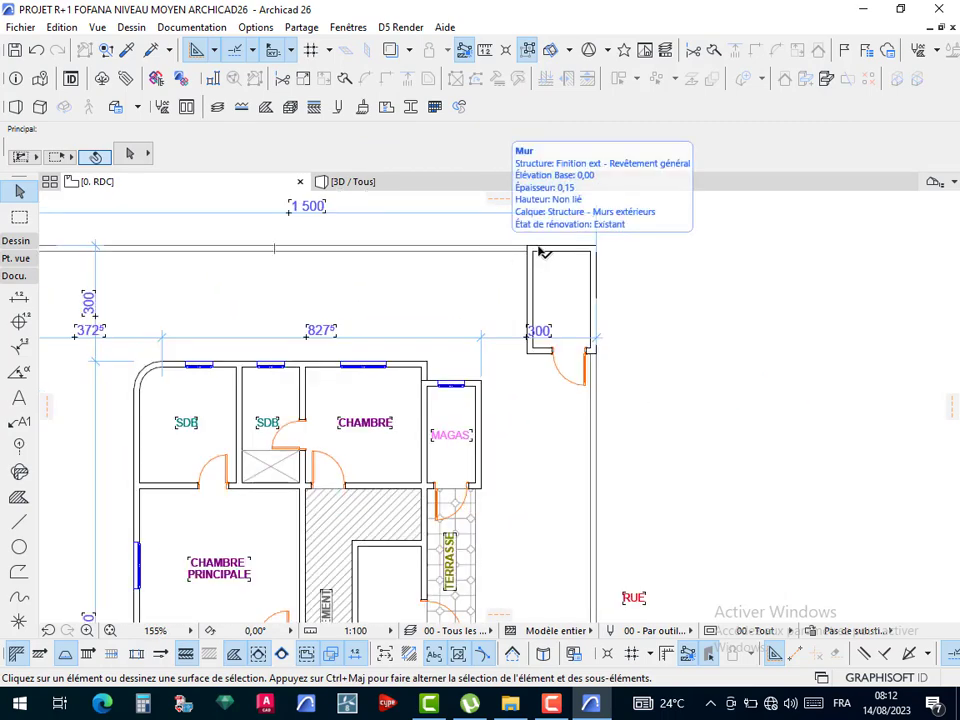
- Copy the small bathroom window's settings and place a 0.70 by 0.70 window with a 1.20 sill in the corner outbuilding's street-side wall
scroll(570, 312, down, 5)
scroll(512, 516, up, 1)
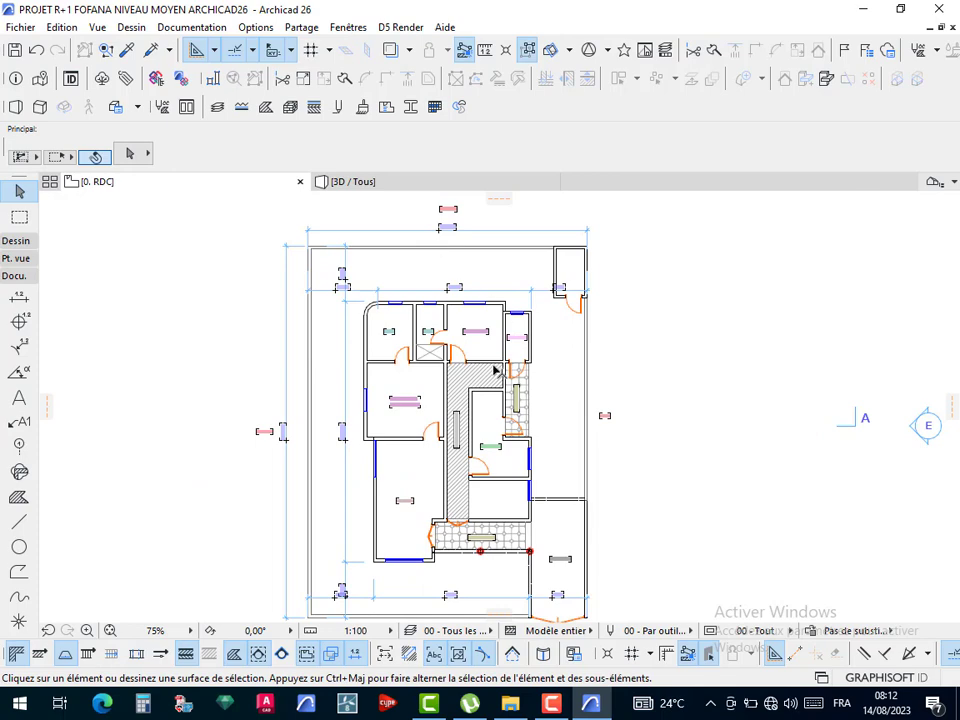
middle_drag(496, 366, 494, 352)
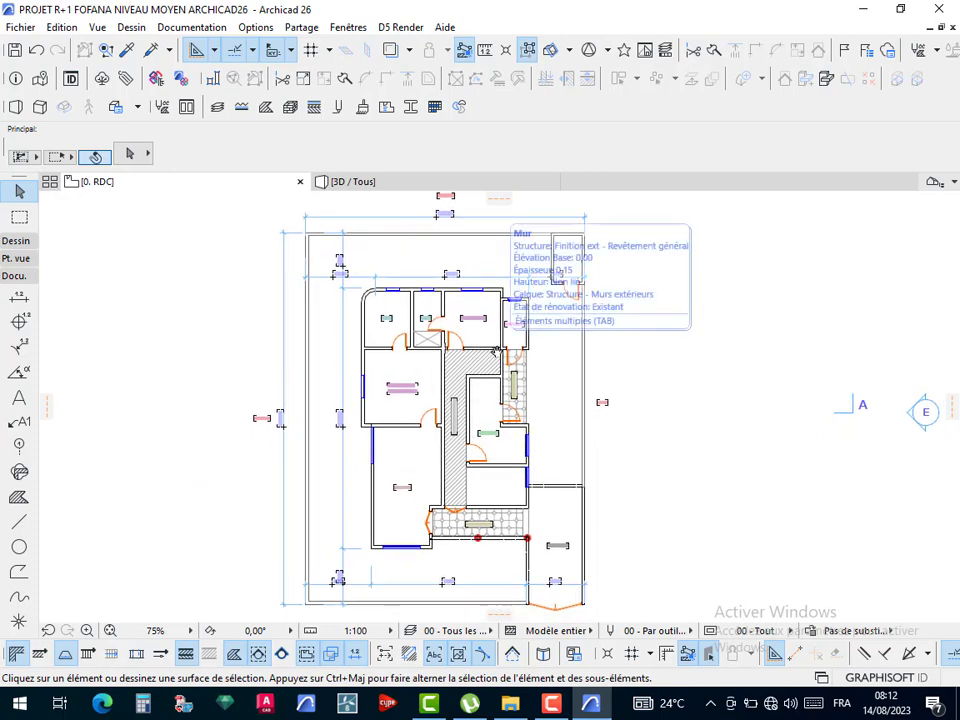
scroll(476, 279, up, 3)
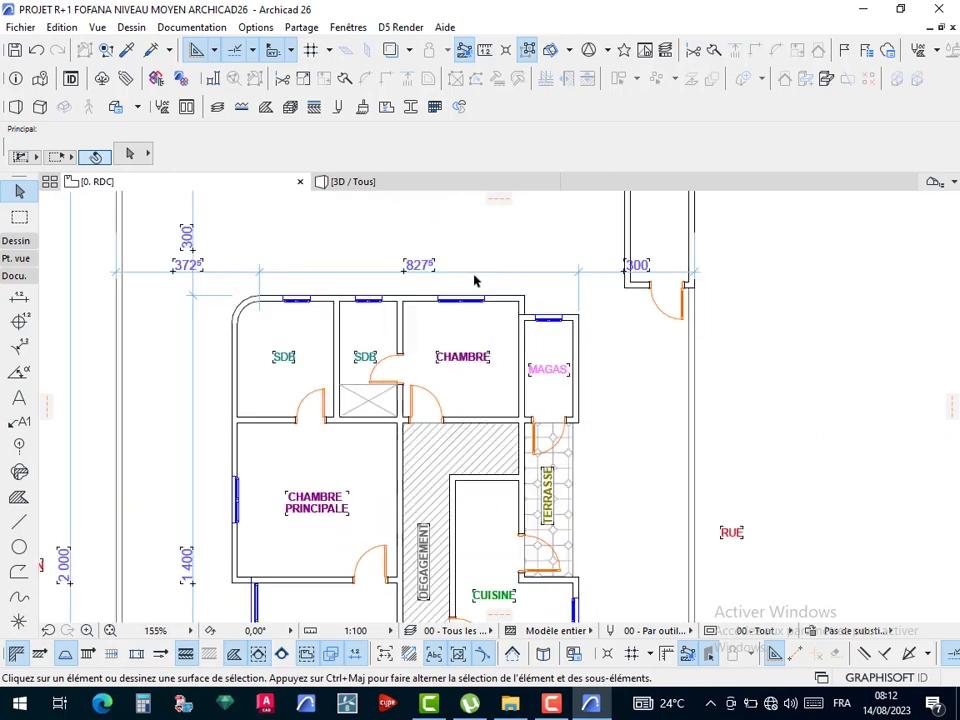
scroll(463, 272, down, 3)
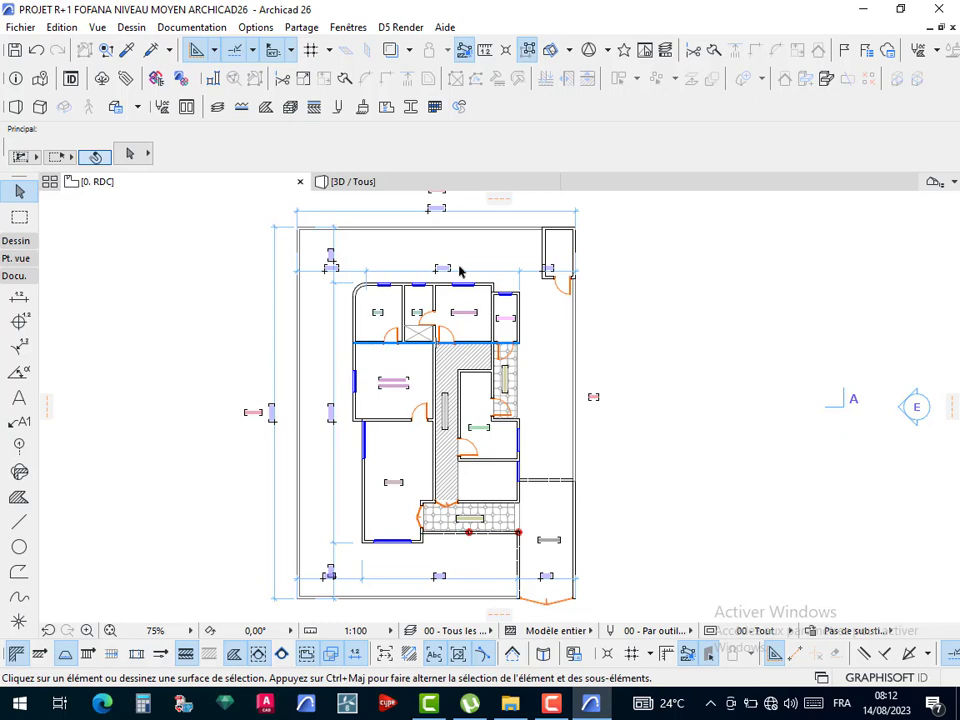
scroll(424, 285, up, 3)
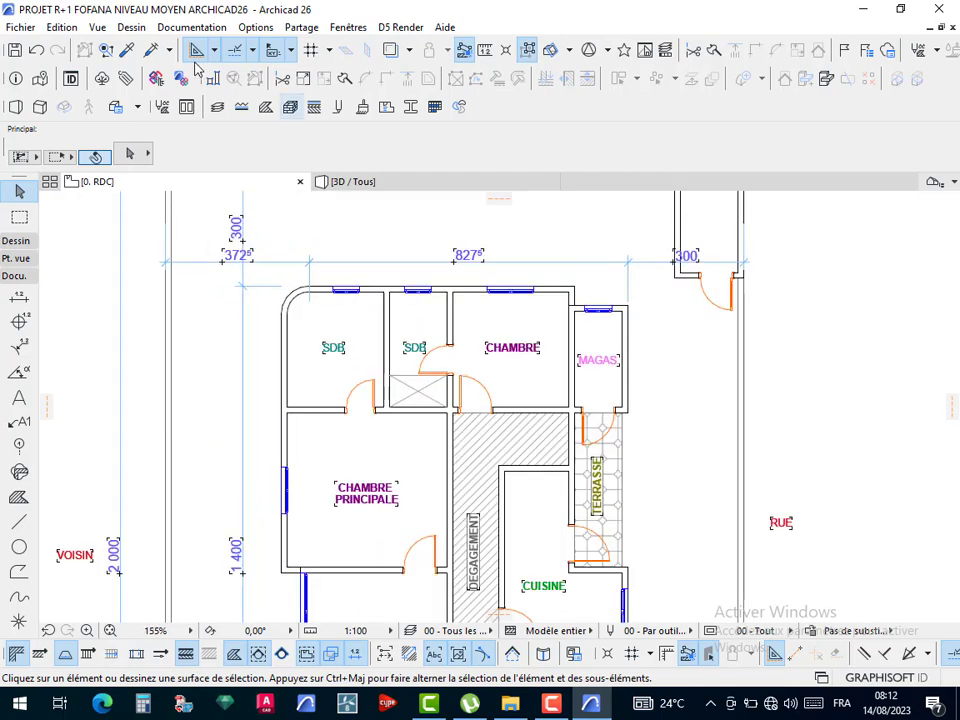
click(127, 52)
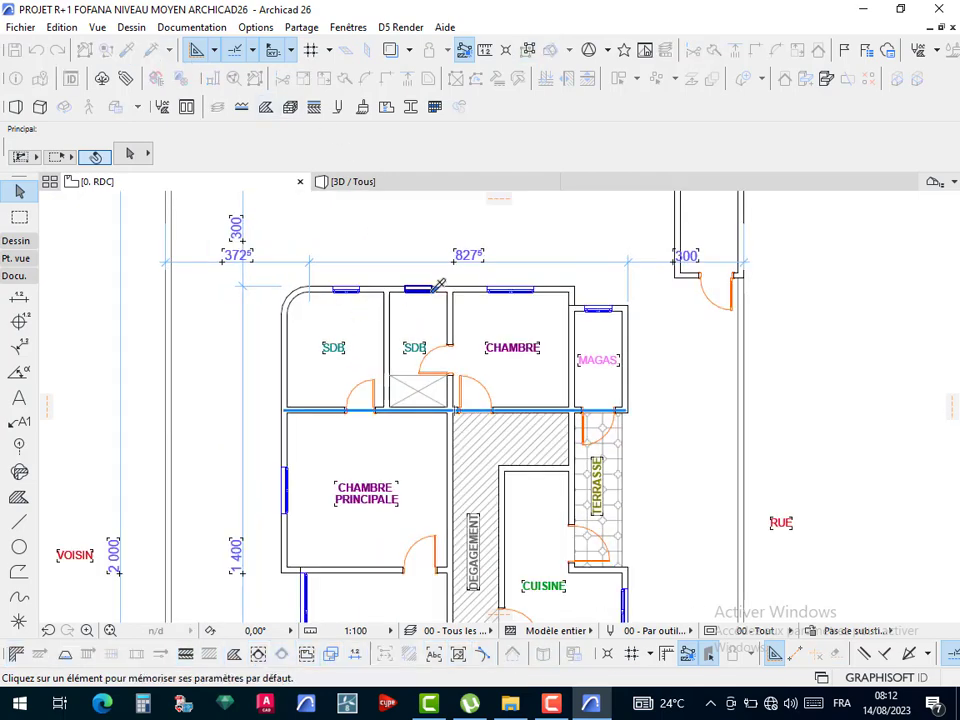
click(738, 294)
middle_drag(691, 390, 664, 426)
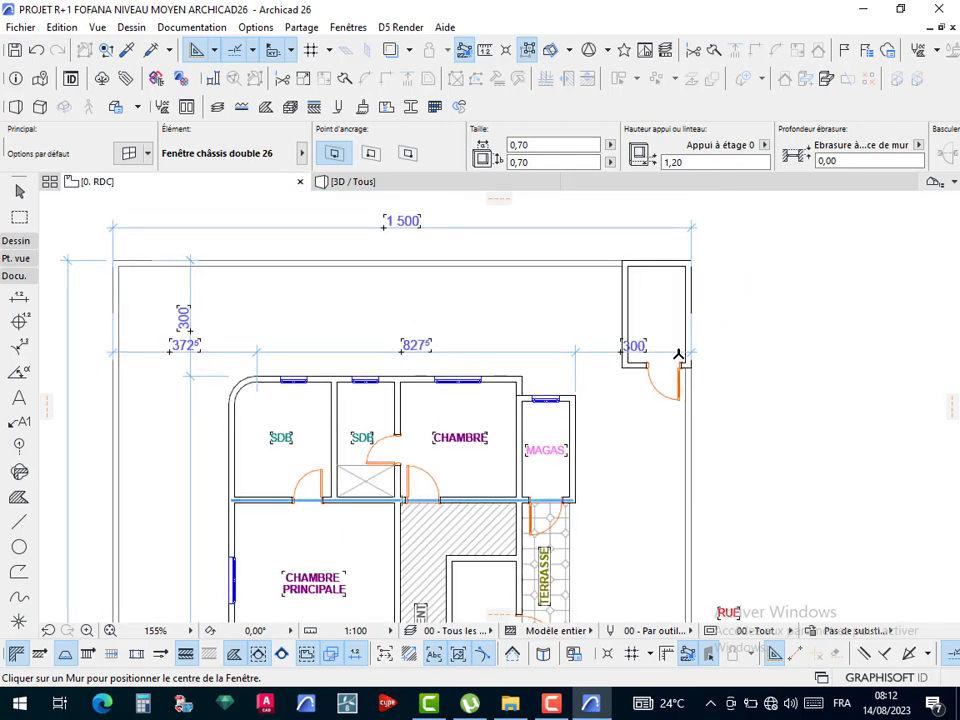
scroll(676, 357, up, 1)
click(686, 303)
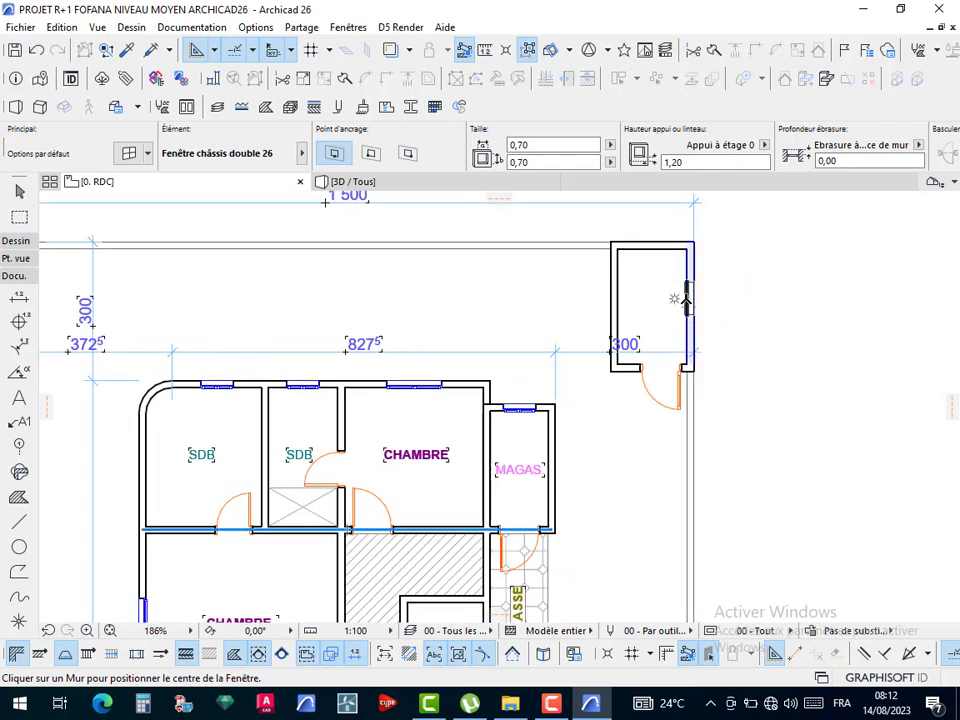
click(686, 304)
click(672, 337)
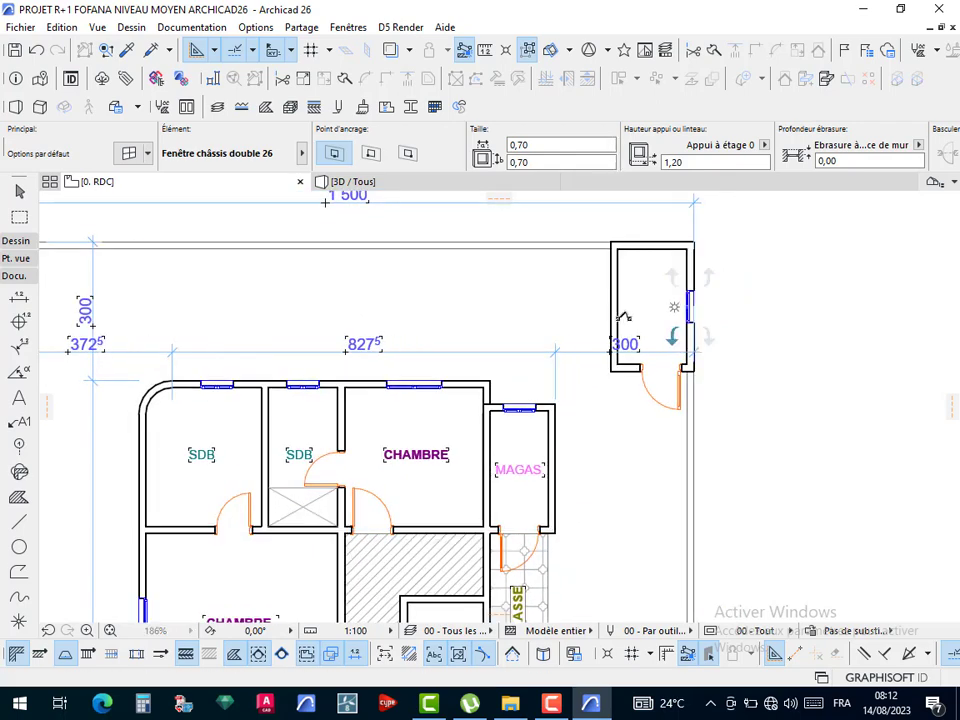
scroll(615, 400, down, 3)
scroll(615, 400, down, 1)
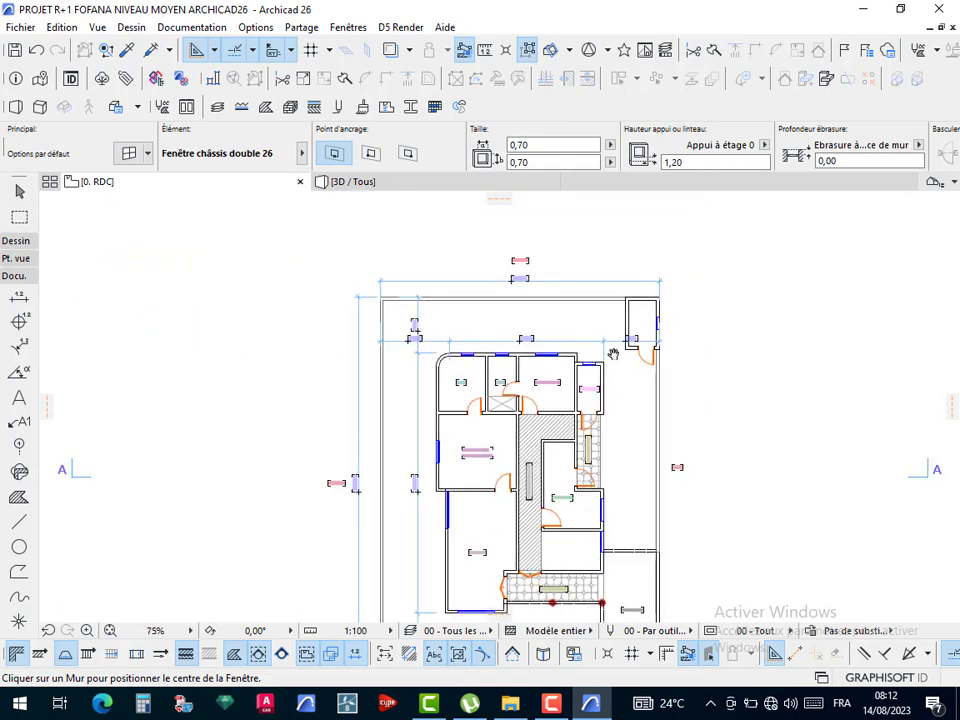
middle_drag(615, 400, 608, 330)
key(Escape)
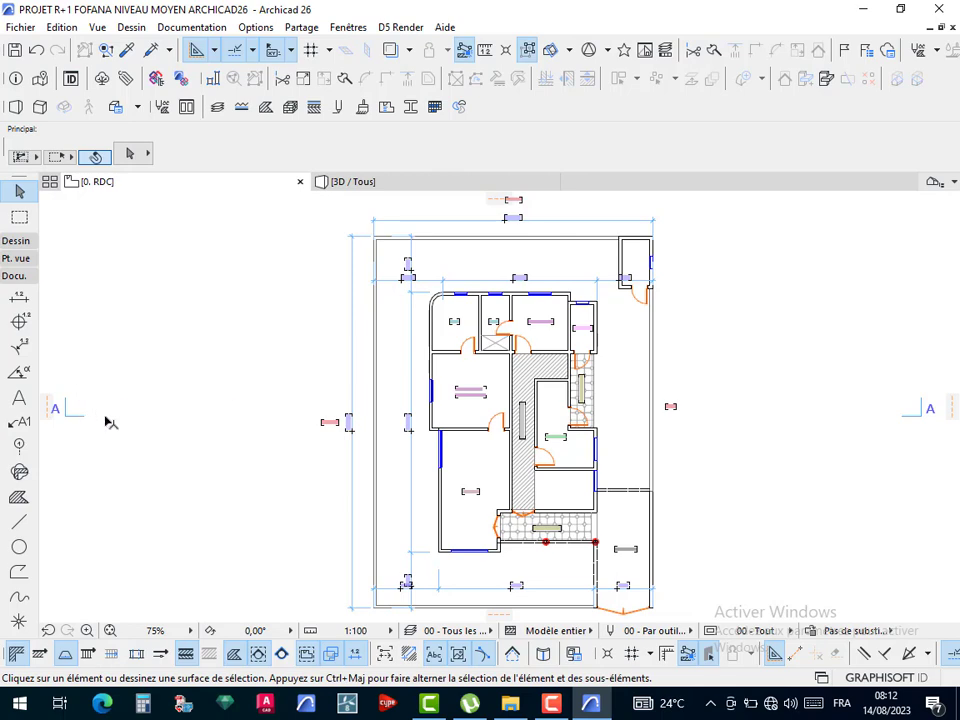
key(ctrl+shift+l)
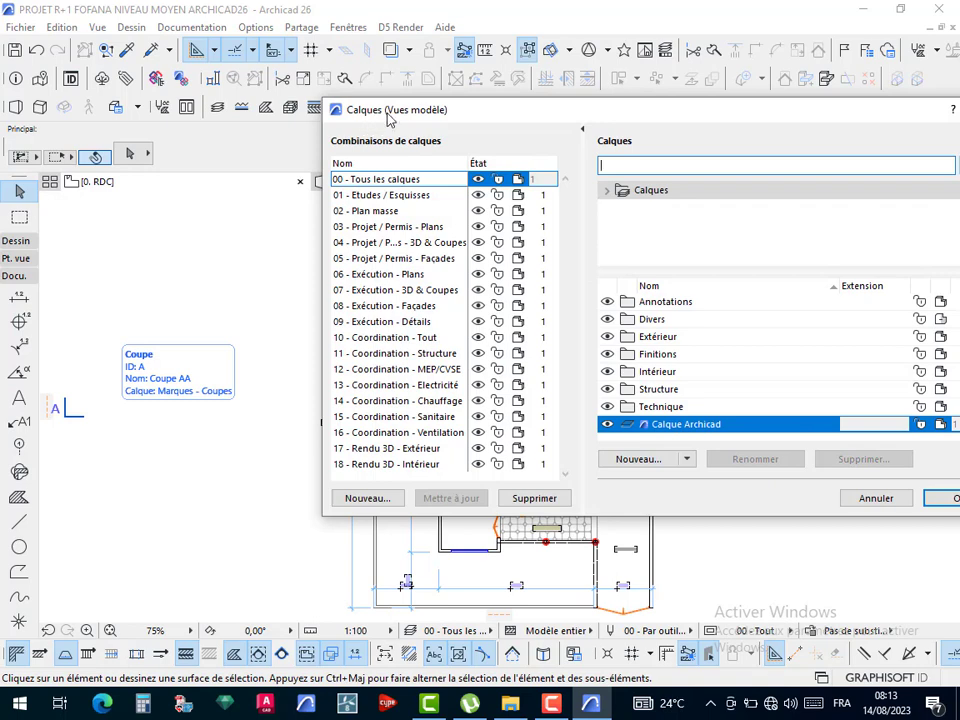
drag(516, 111, 381, 114)
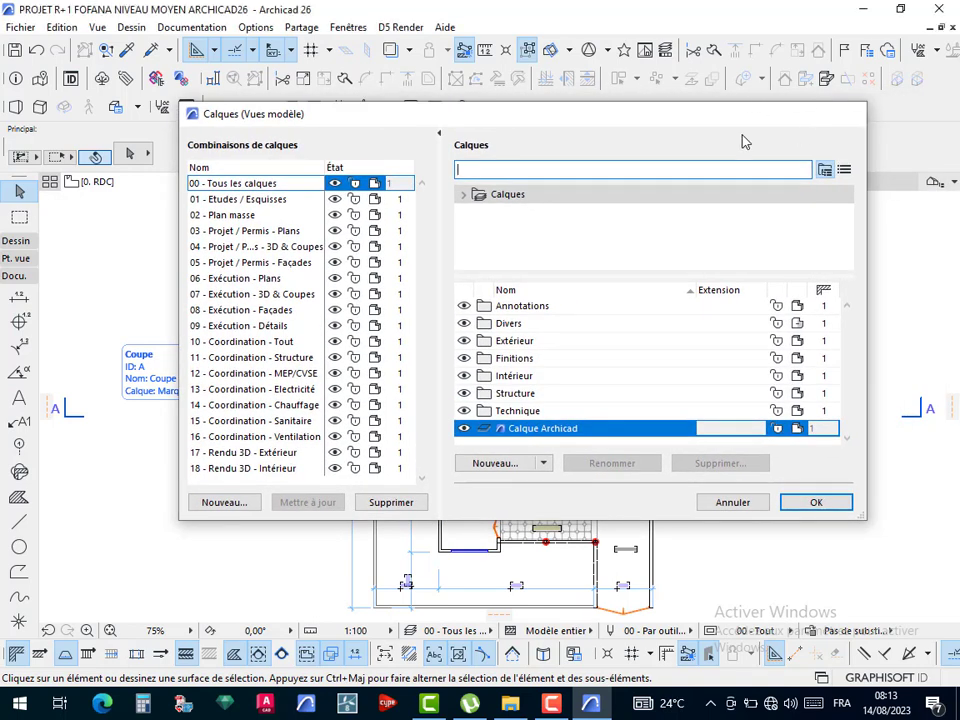
key(Escape)
click(99, 28)
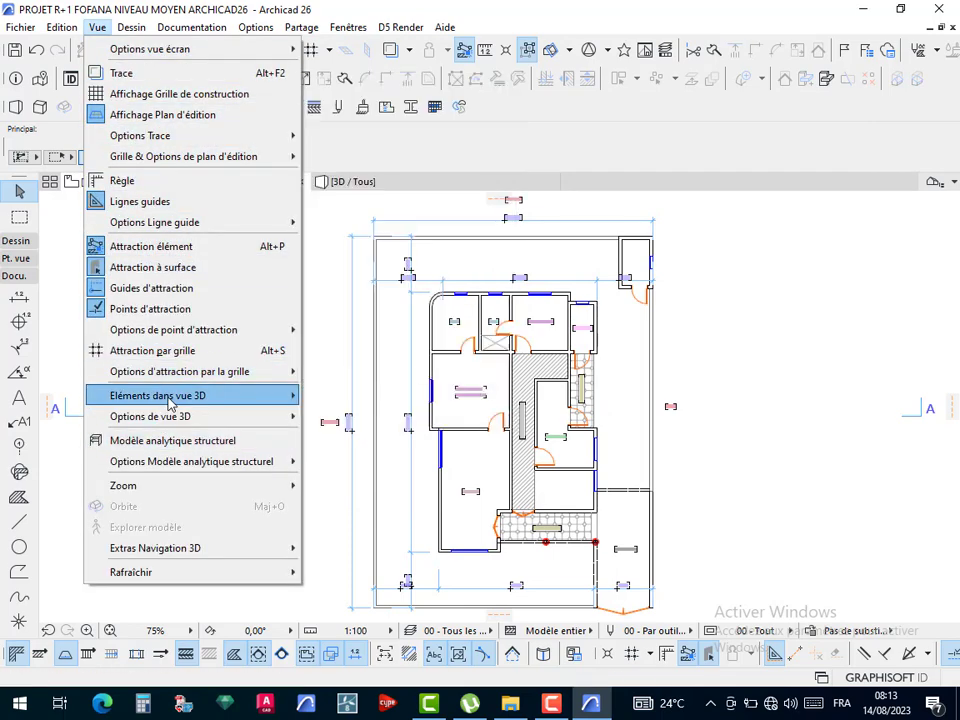
mouse_move(170, 403)
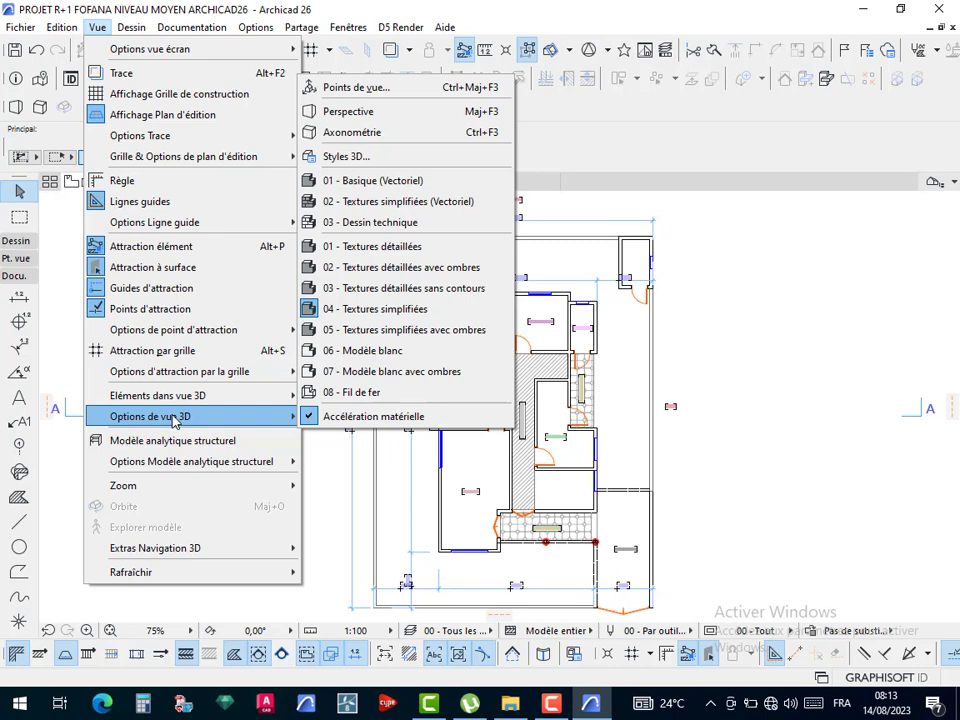
mouse_move(66, 28)
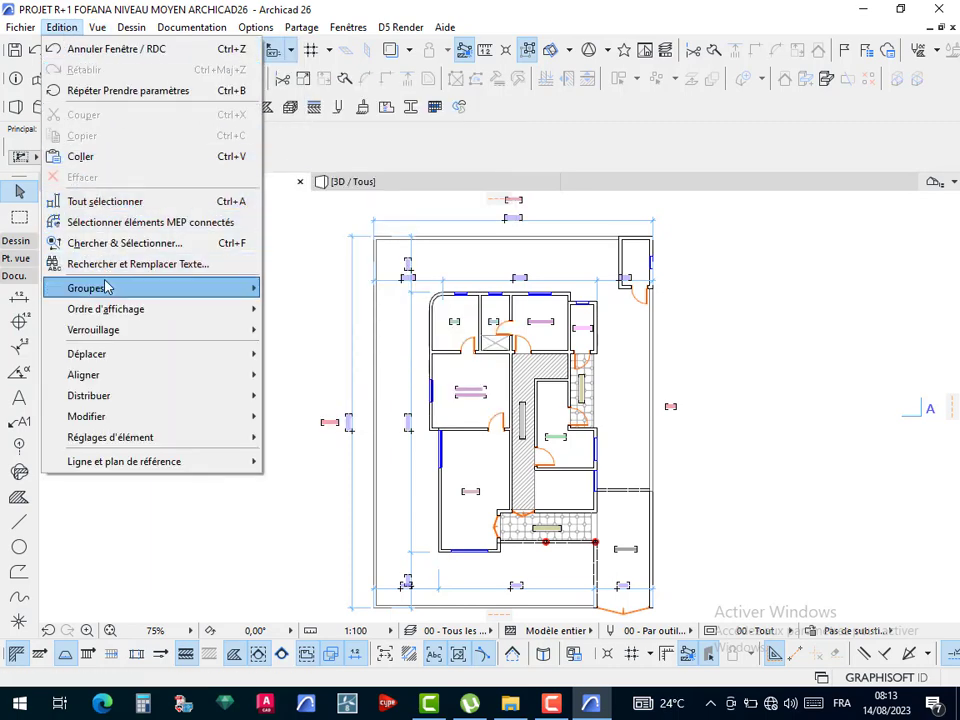
mouse_move(107, 289)
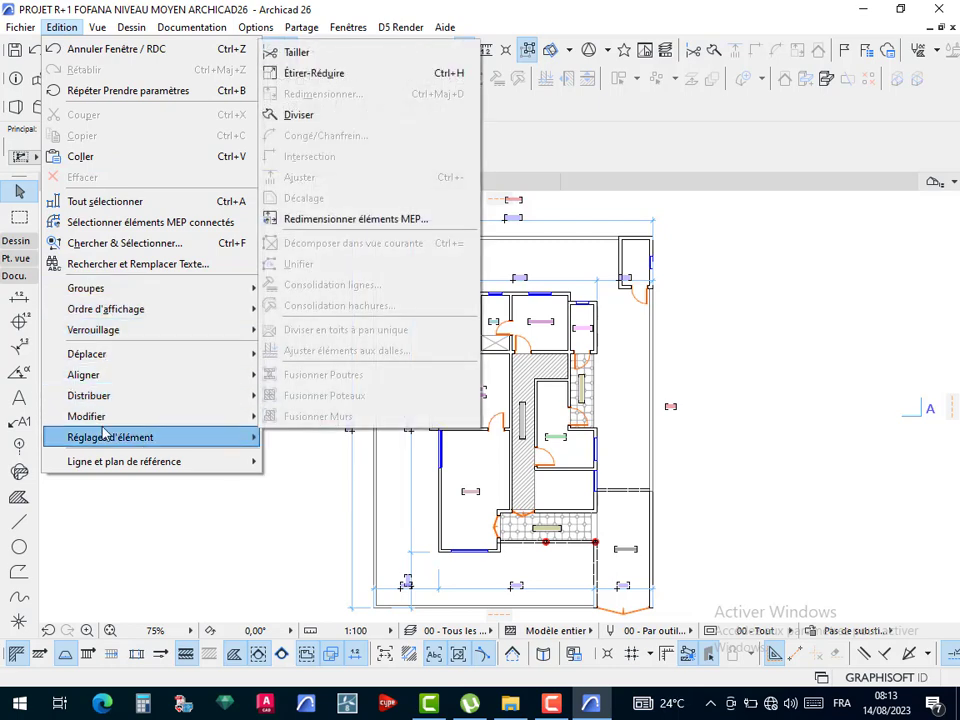
mouse_move(104, 444)
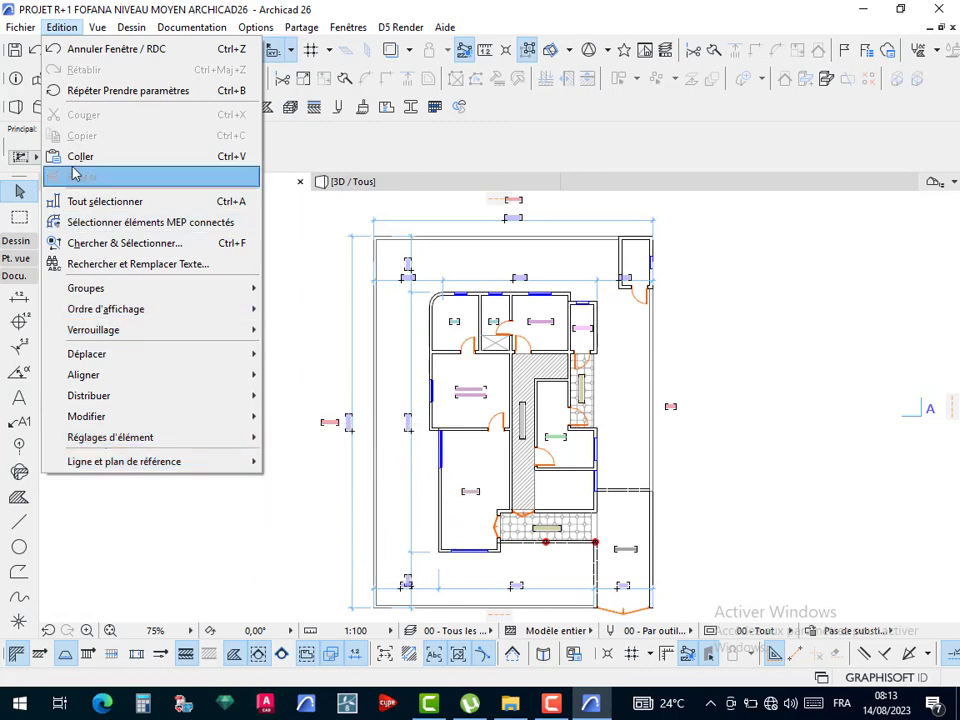
mouse_move(97, 27)
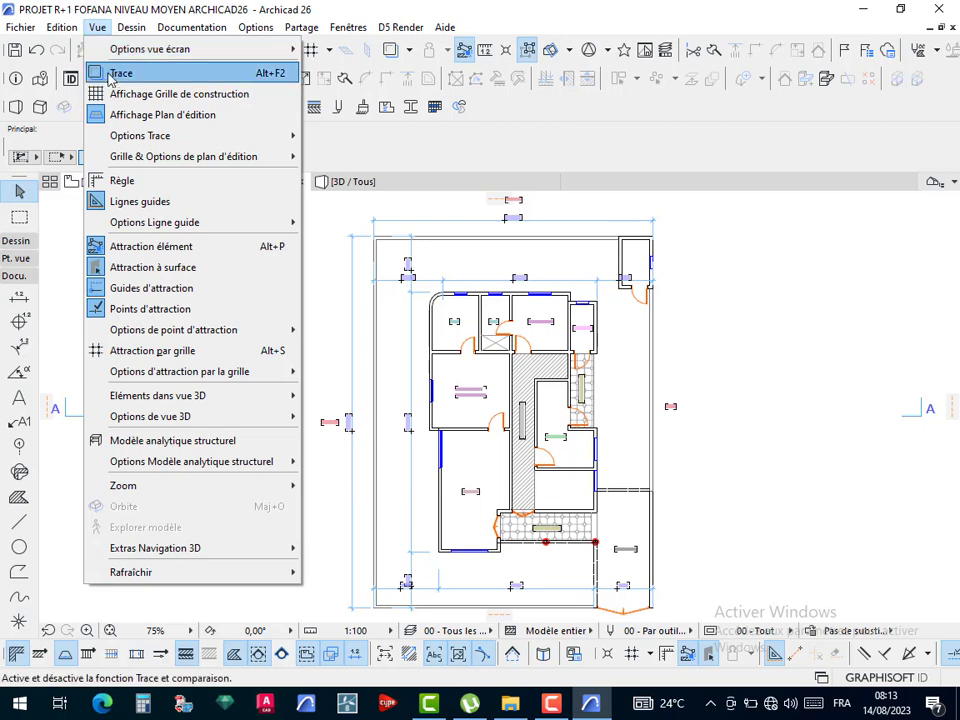
mouse_move(120, 50)
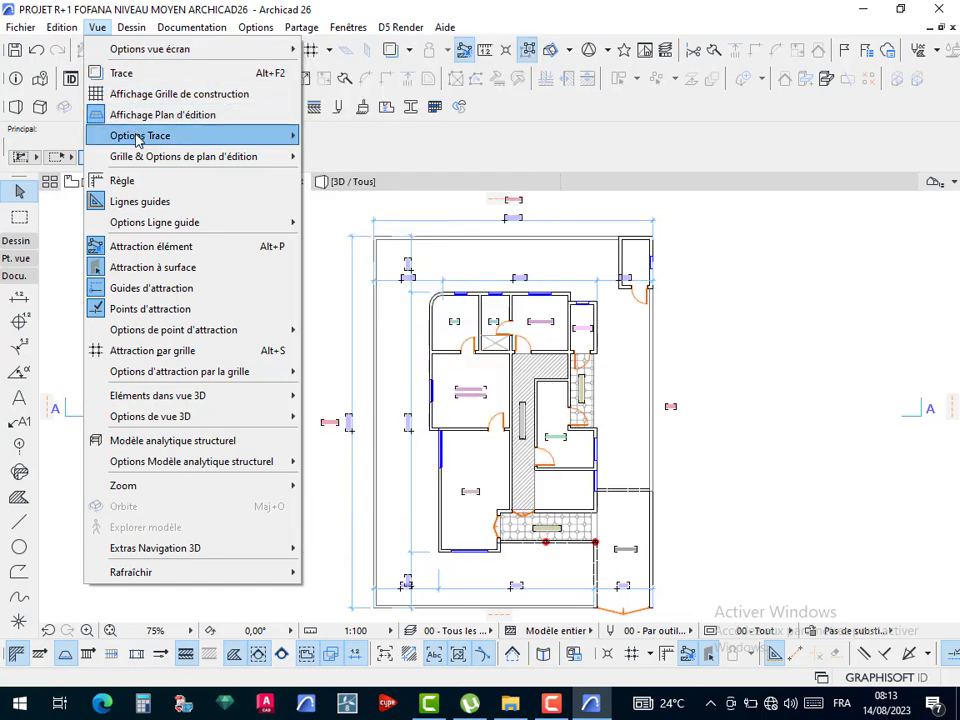
mouse_move(137, 140)
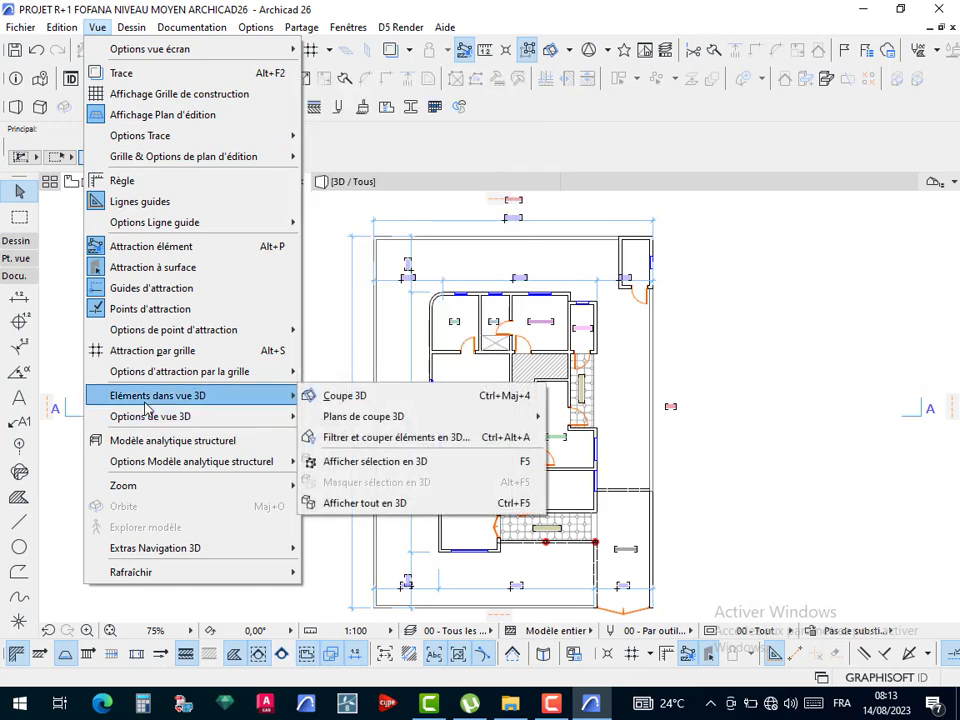
mouse_move(152, 462)
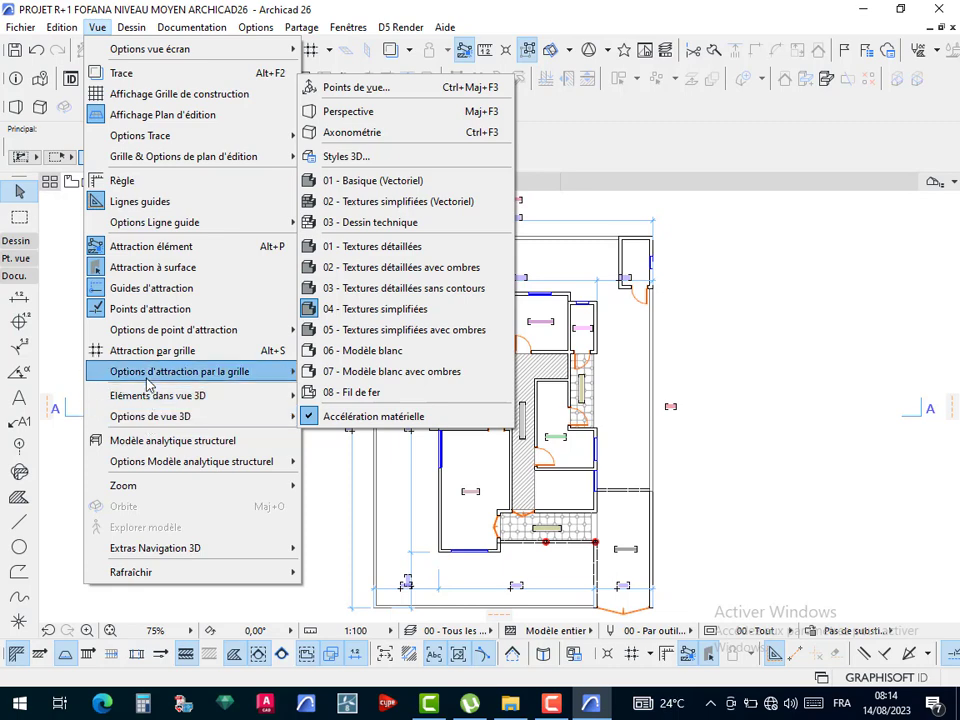
mouse_move(148, 374)
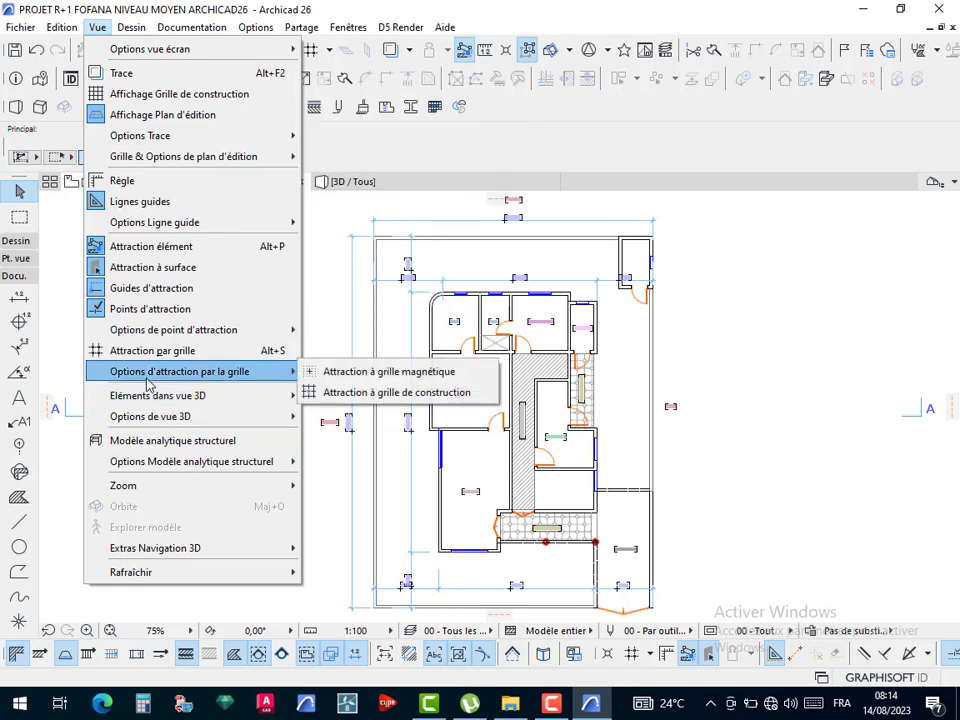
mouse_move(140, 334)
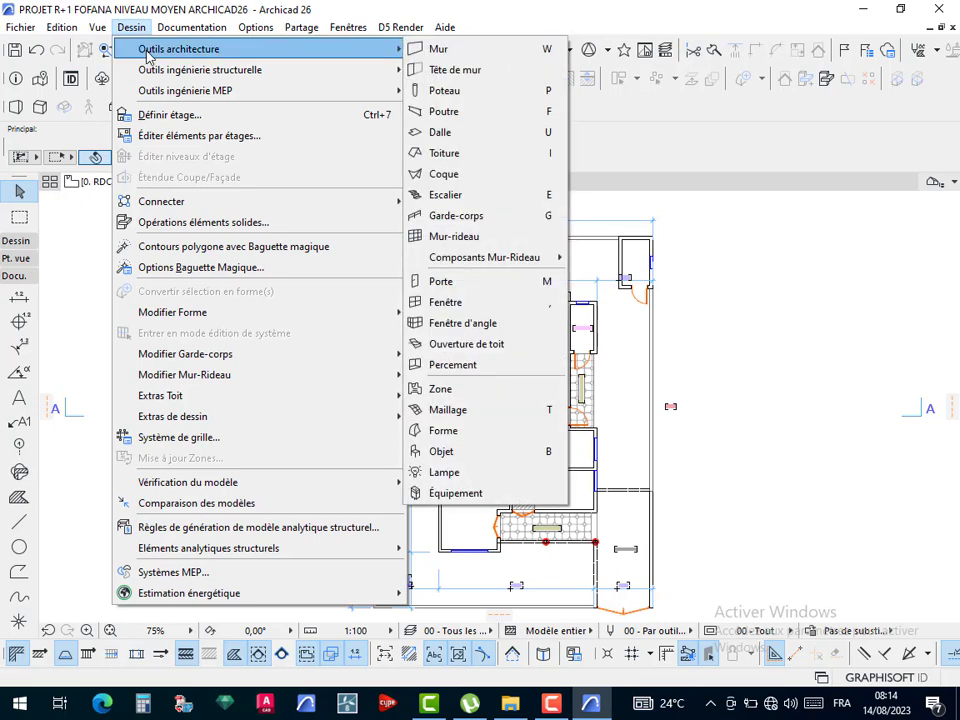
mouse_move(160, 94)
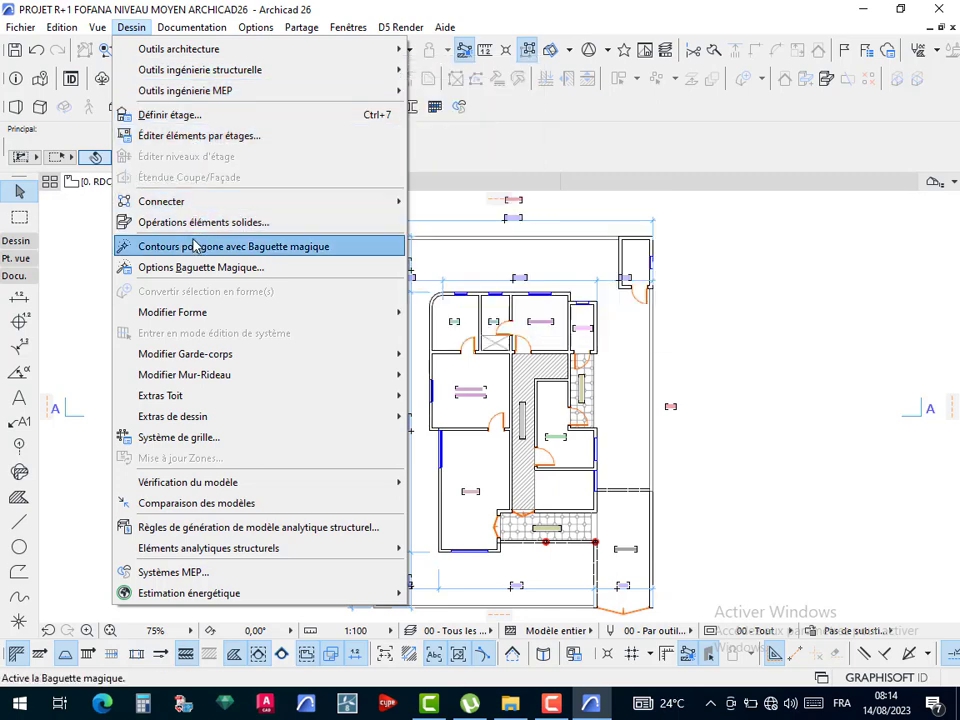
mouse_move(198, 203)
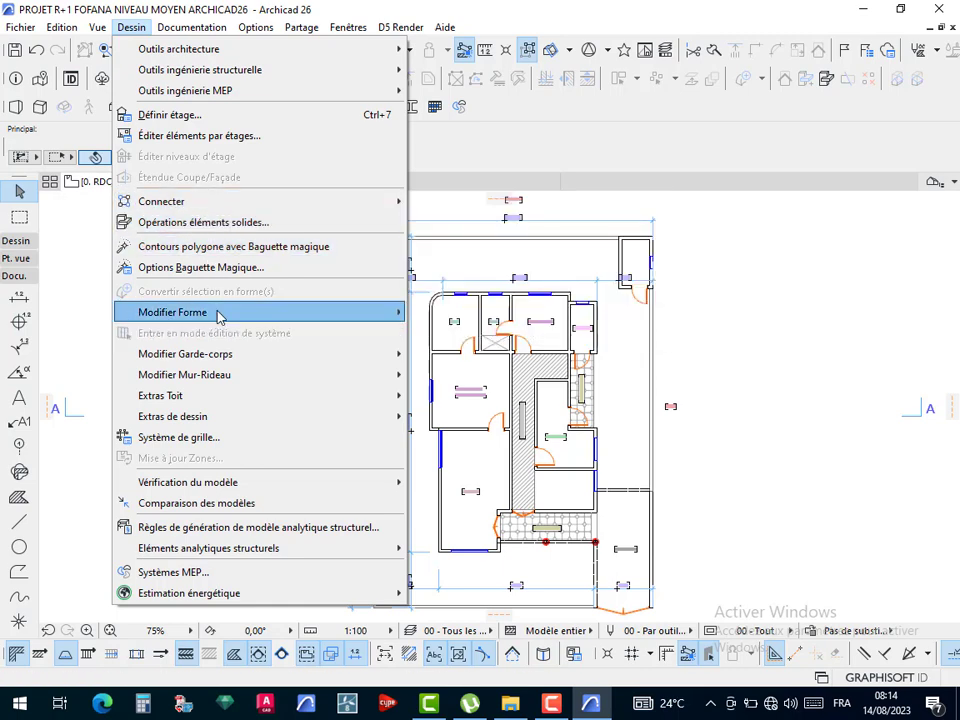
mouse_move(220, 316)
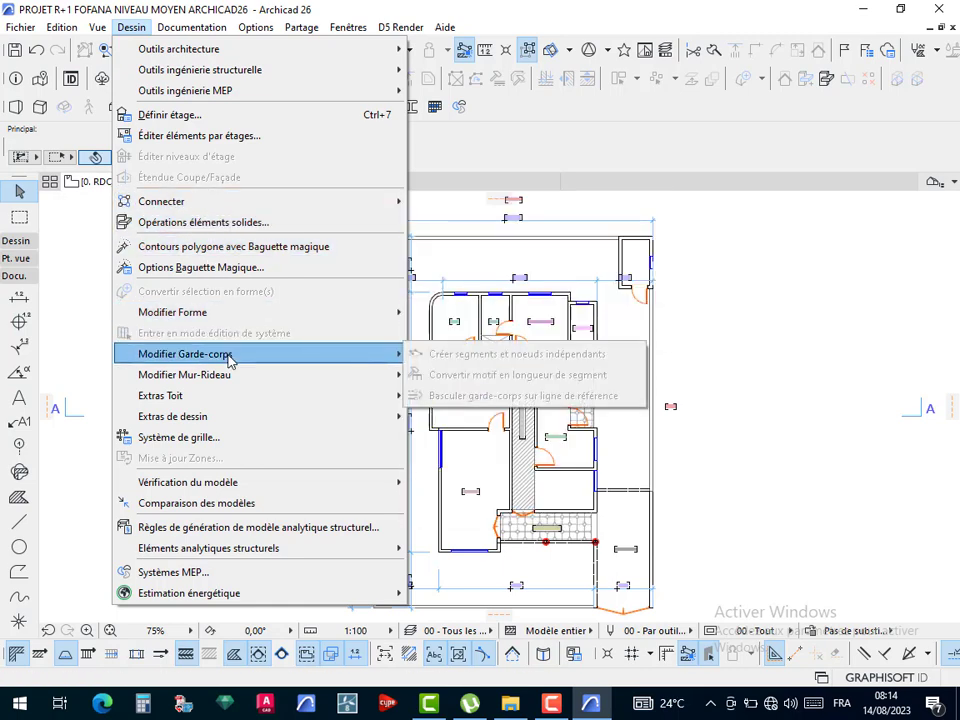
mouse_move(230, 376)
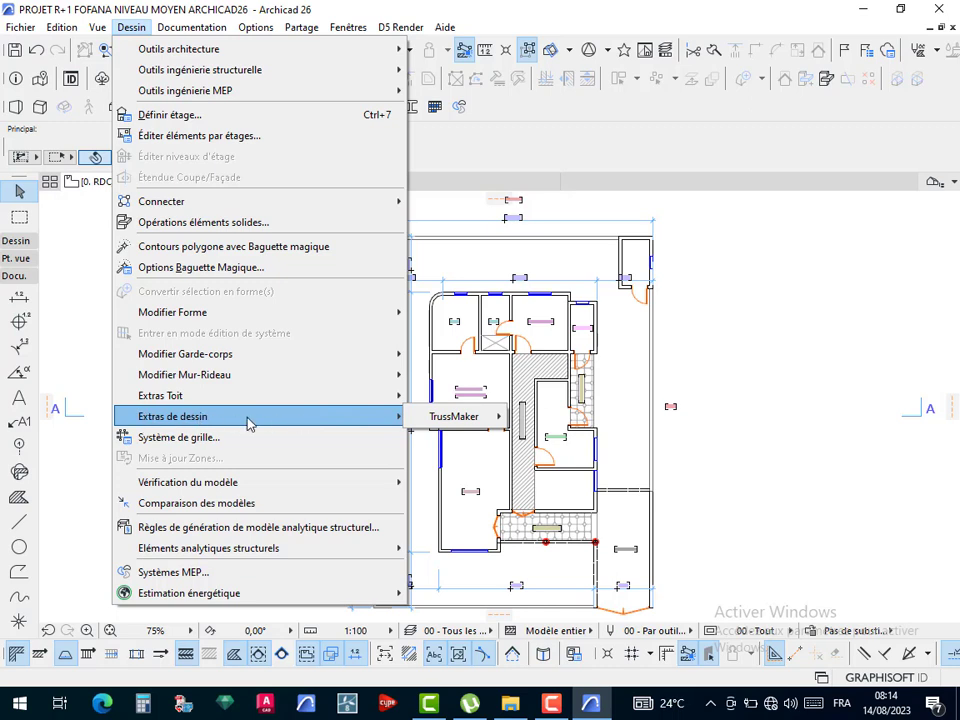
mouse_move(444, 420)
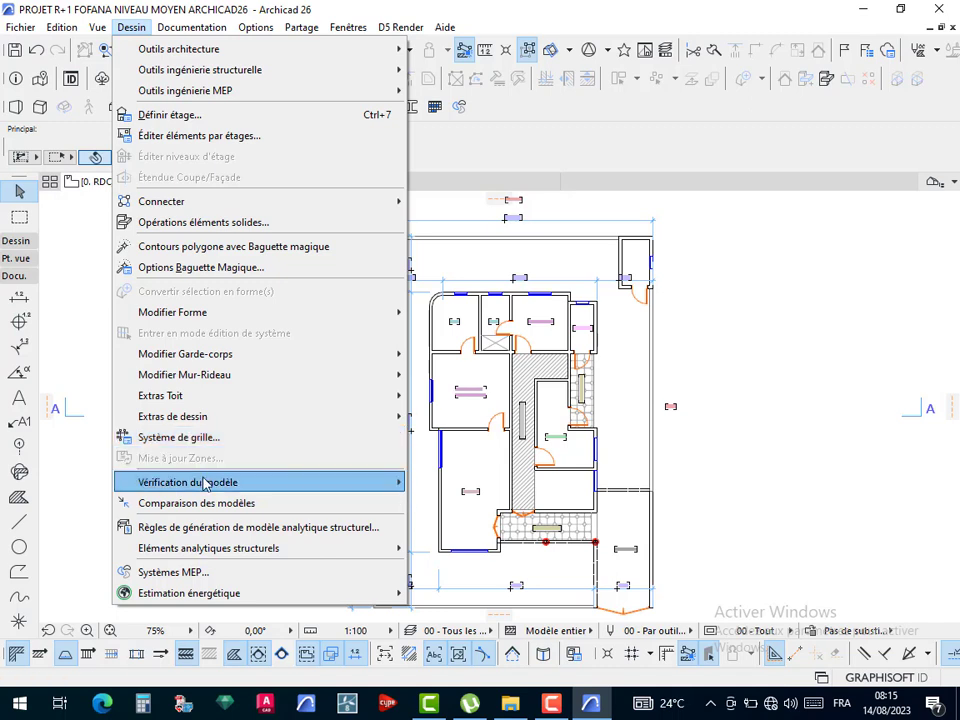
mouse_move(220, 491)
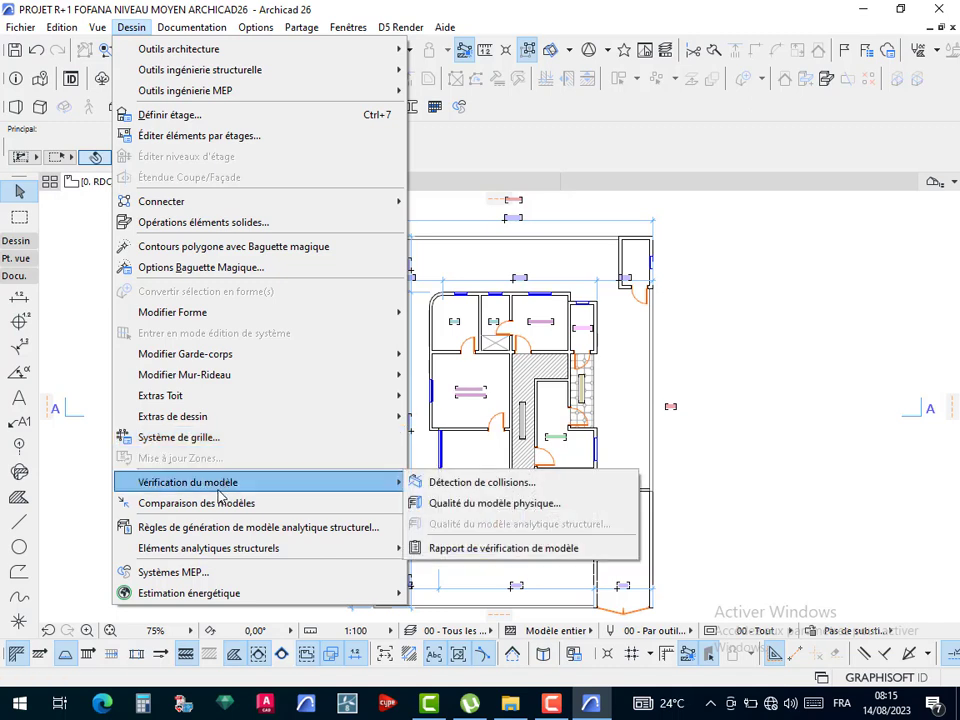
mouse_move(226, 547)
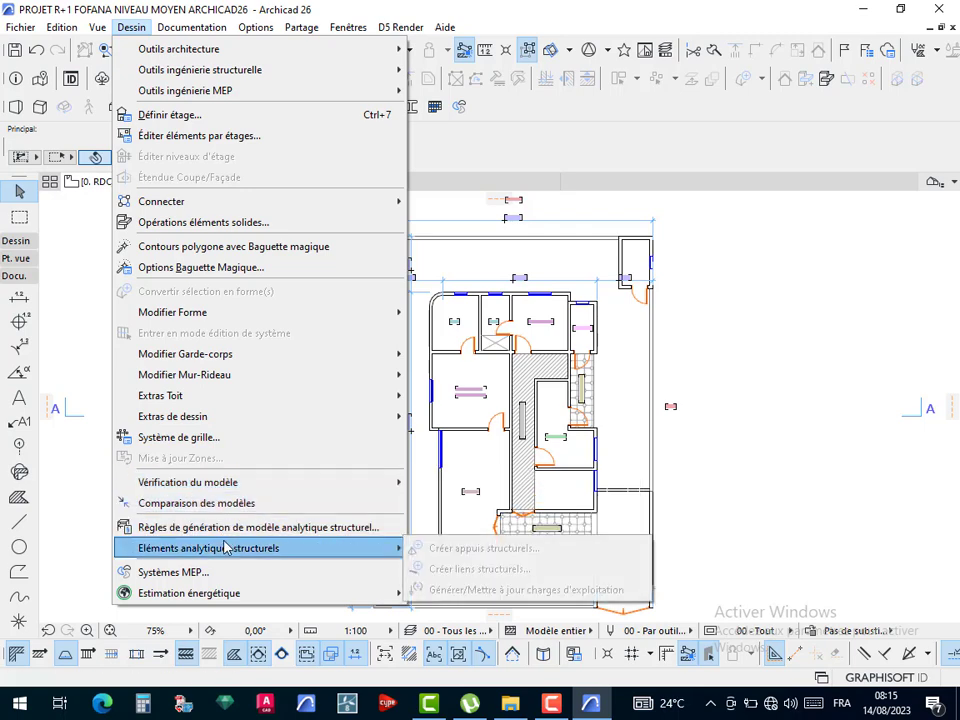
mouse_move(228, 596)
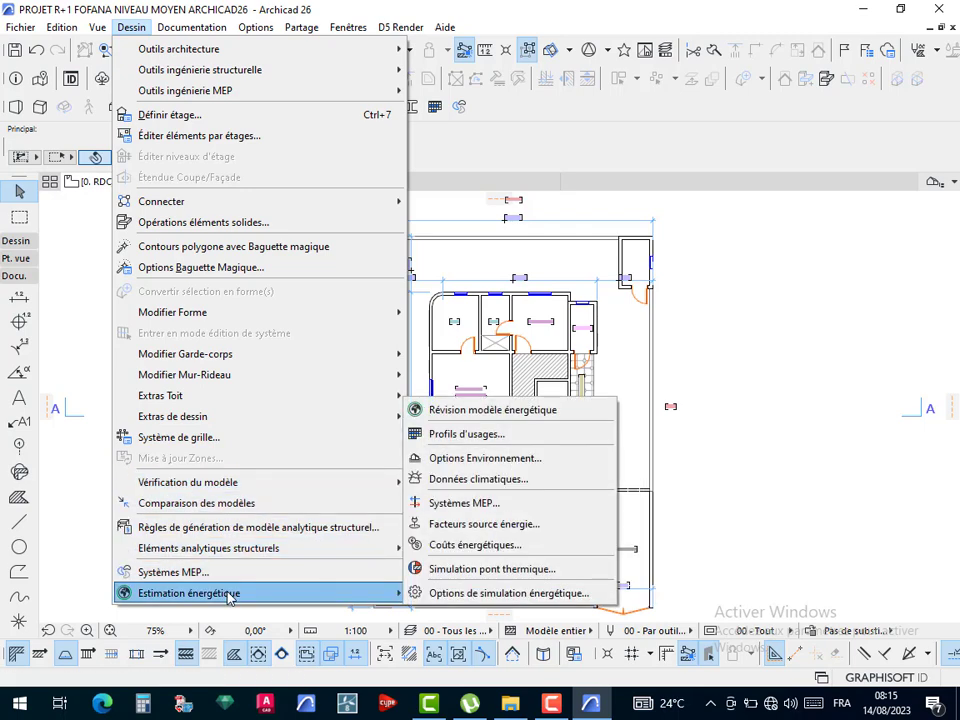
click(200, 28)
mouse_move(203, 79)
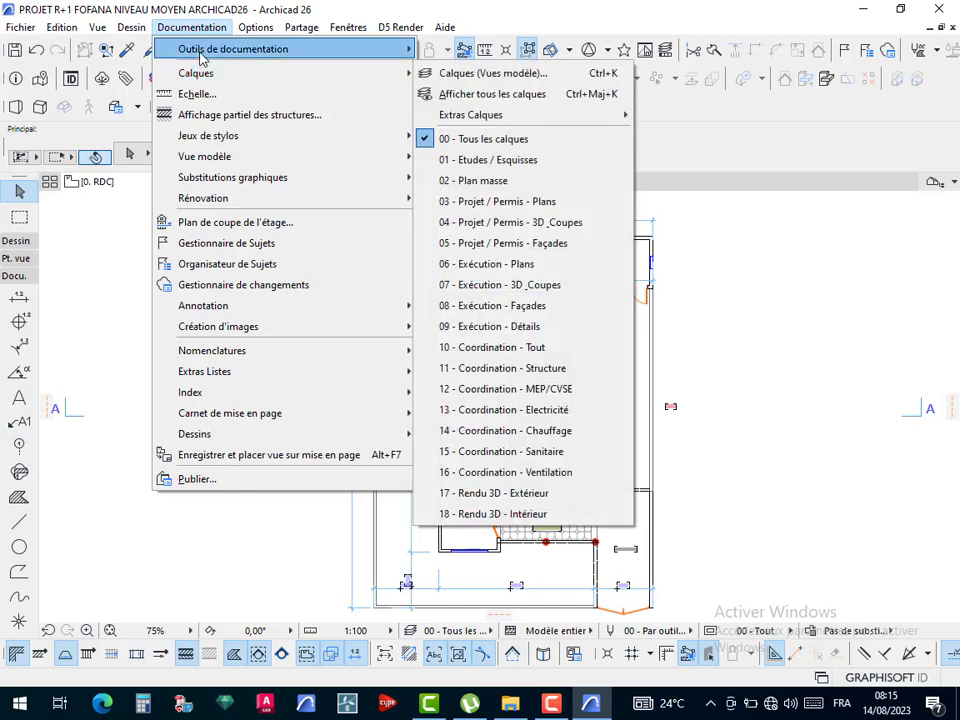
mouse_move(201, 52)
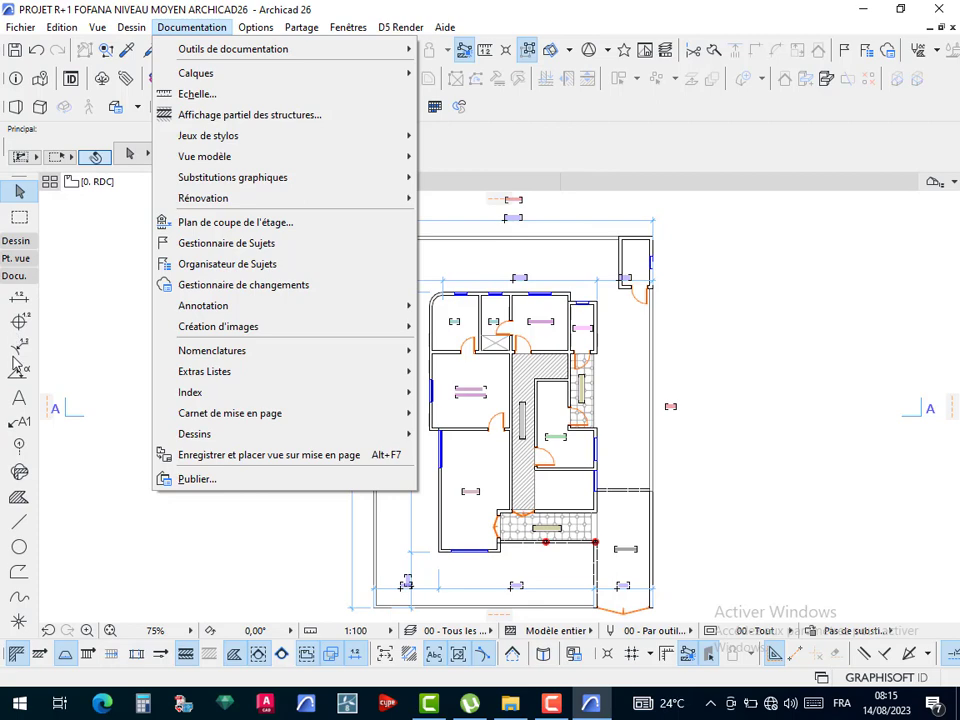
mouse_move(124, 26)
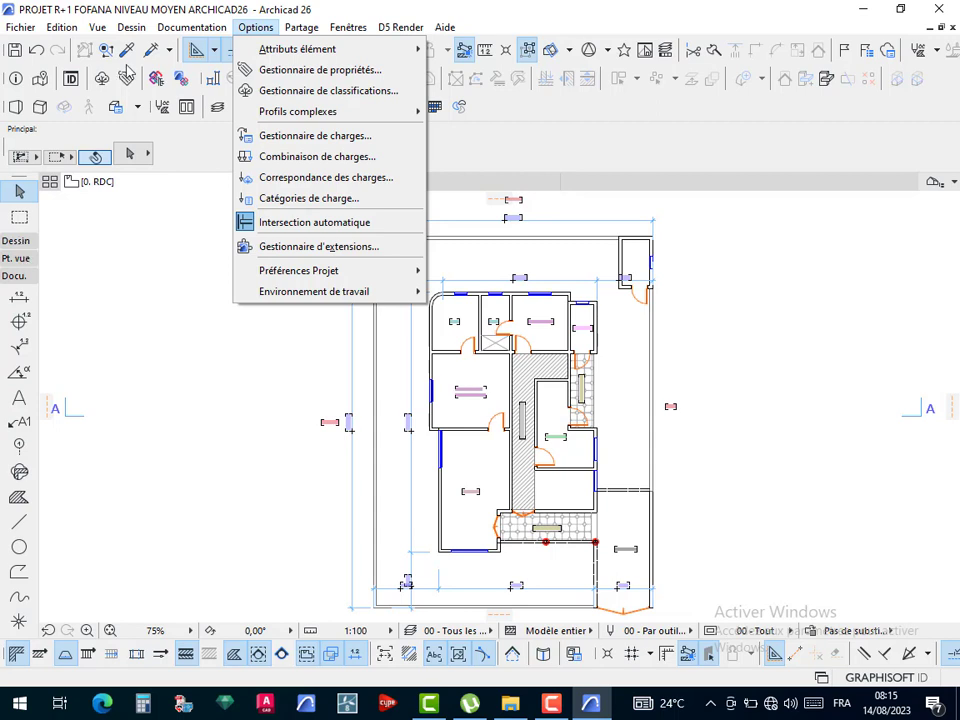
- Open the model-view layer settings and examine the layer folders, including Annotations, Divers, Extérieur, Structure and Technique
mouse_move(236, 85)
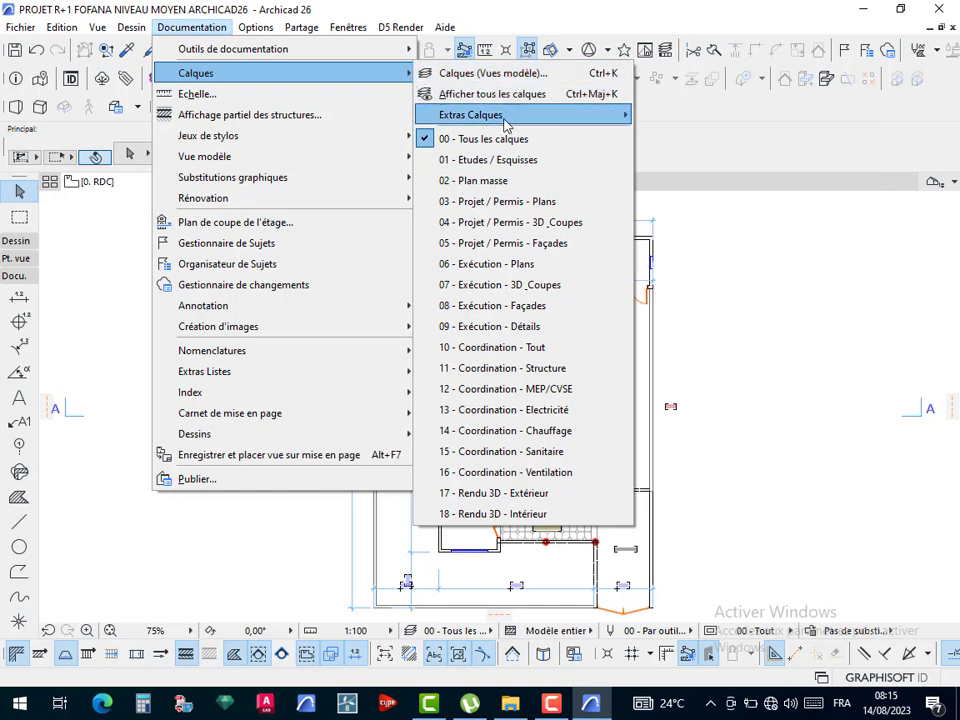
mouse_move(506, 125)
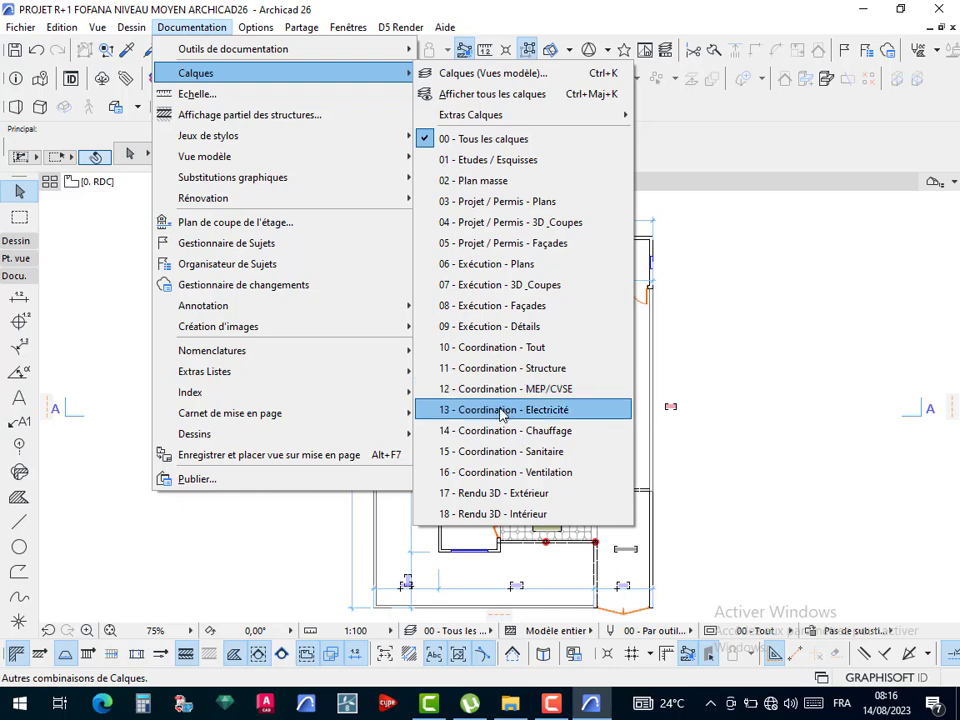
click(470, 73)
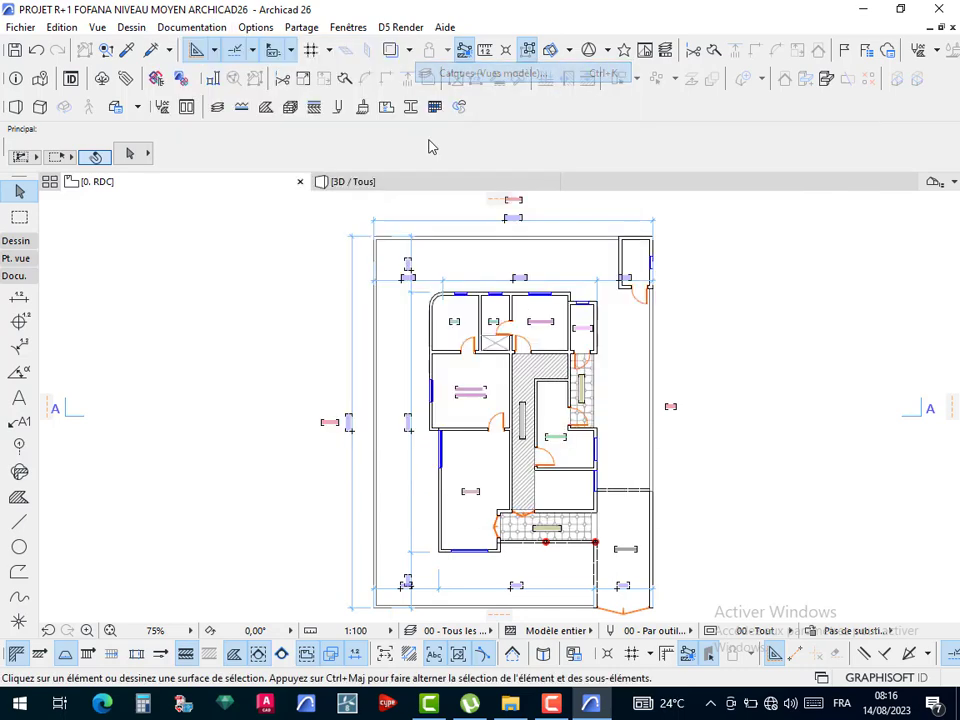
drag(512, 121, 444, 88)
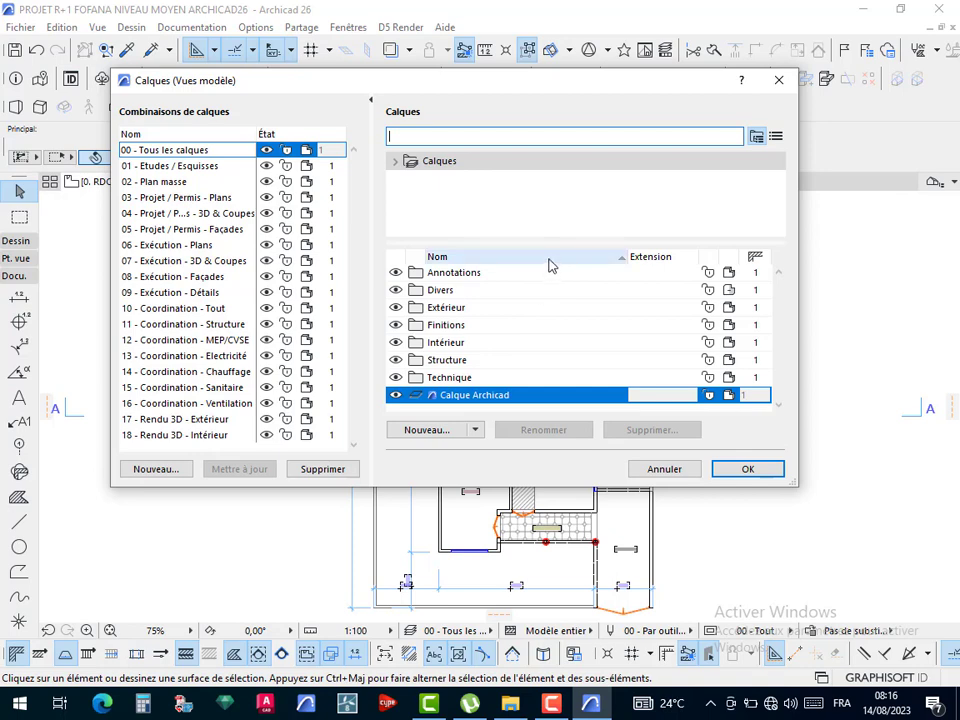
click(457, 193)
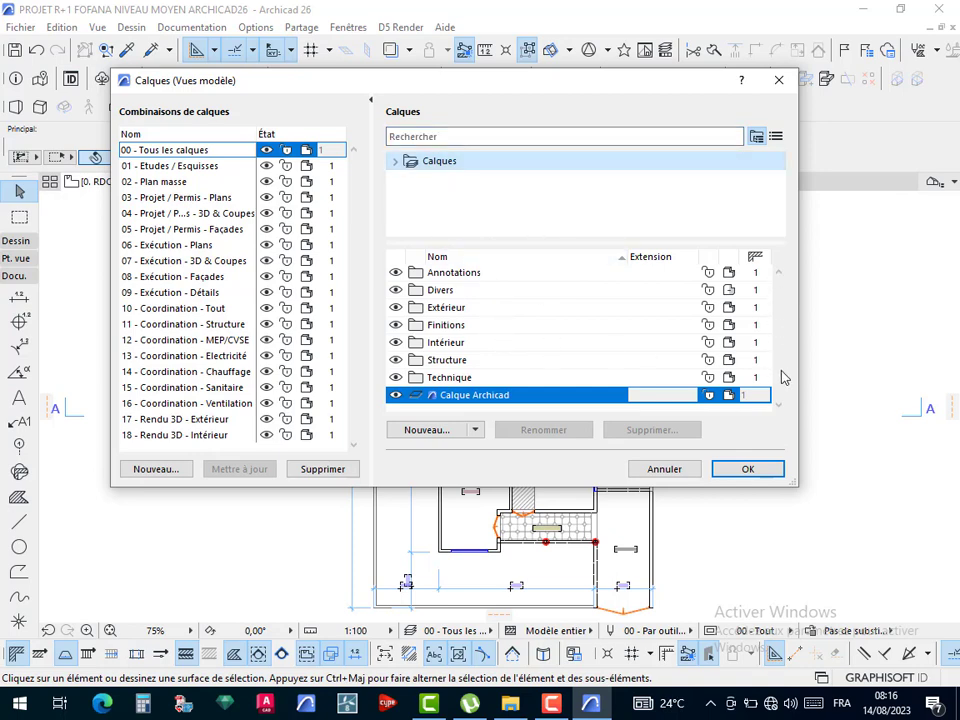
click(447, 276)
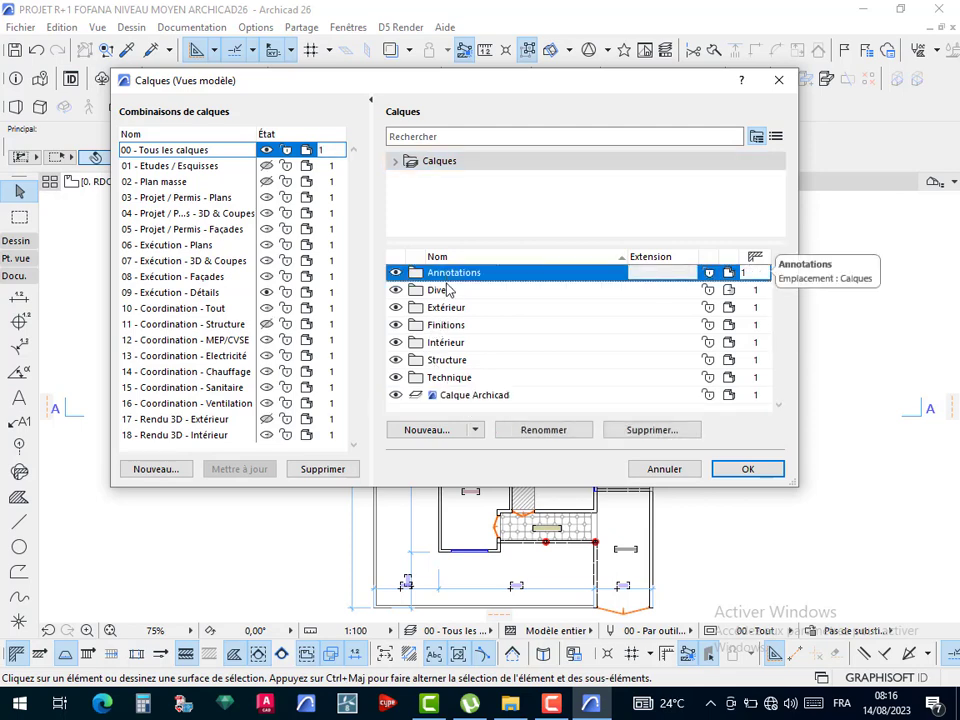
click(443, 291)
click(430, 307)
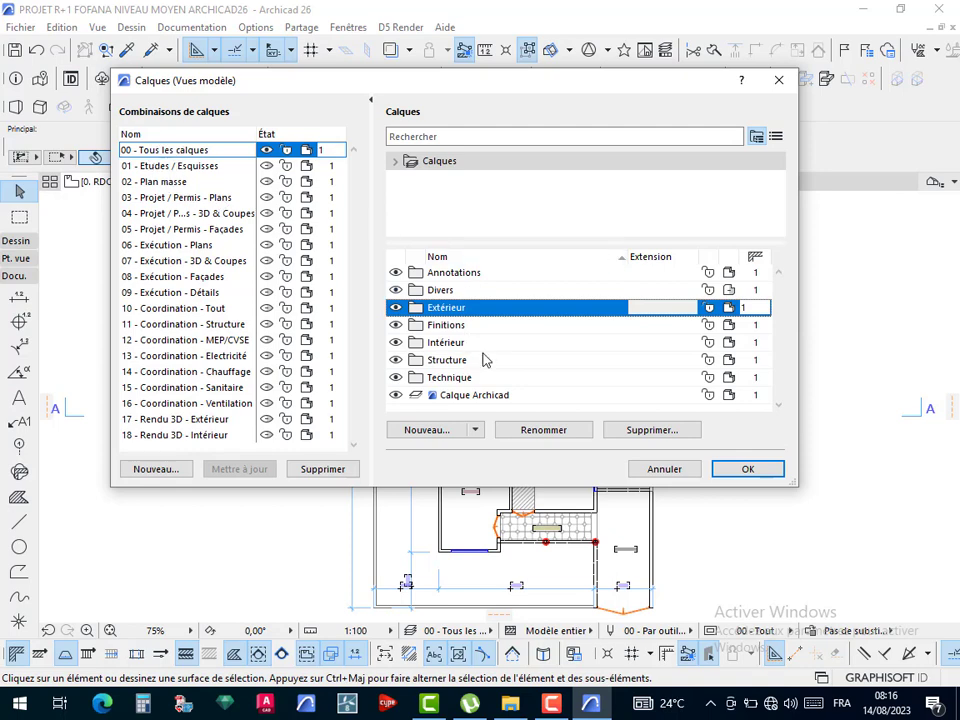
click(452, 362)
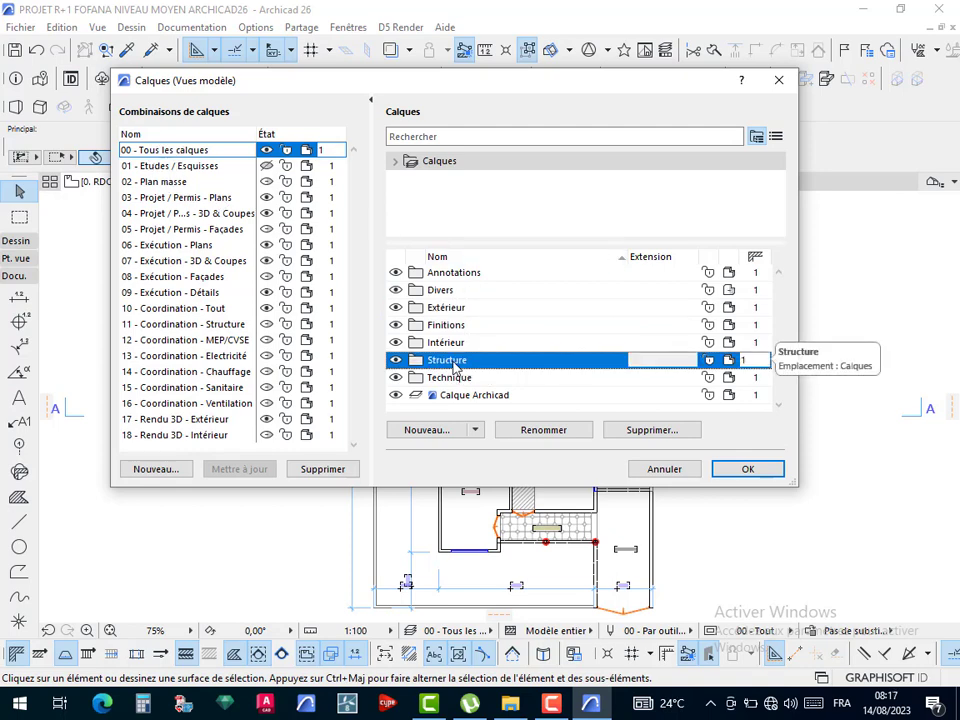
click(458, 396)
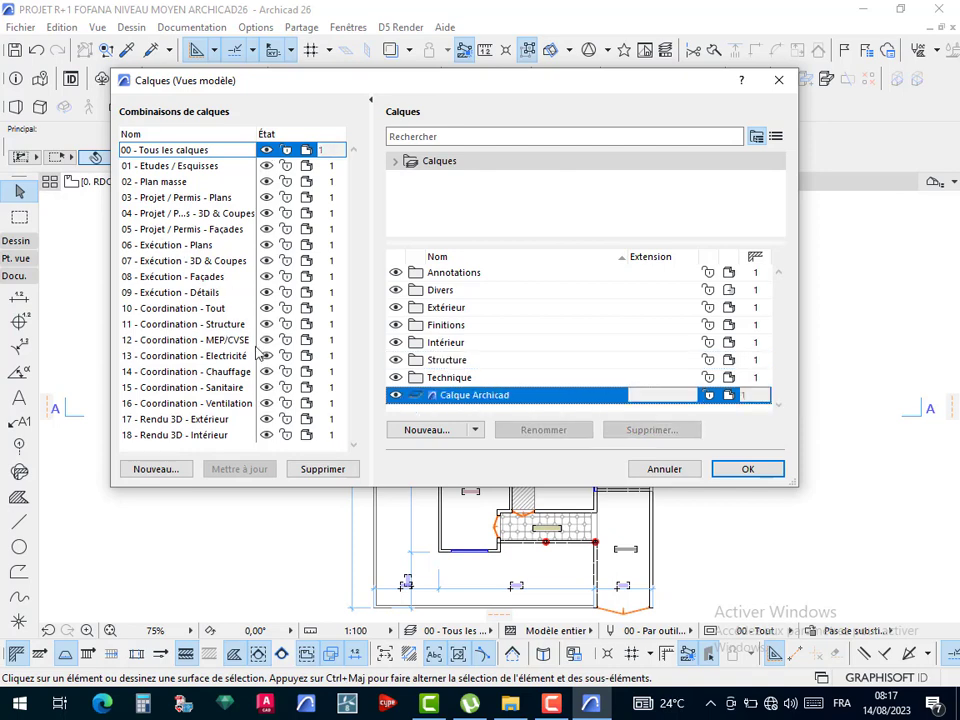
click(467, 380)
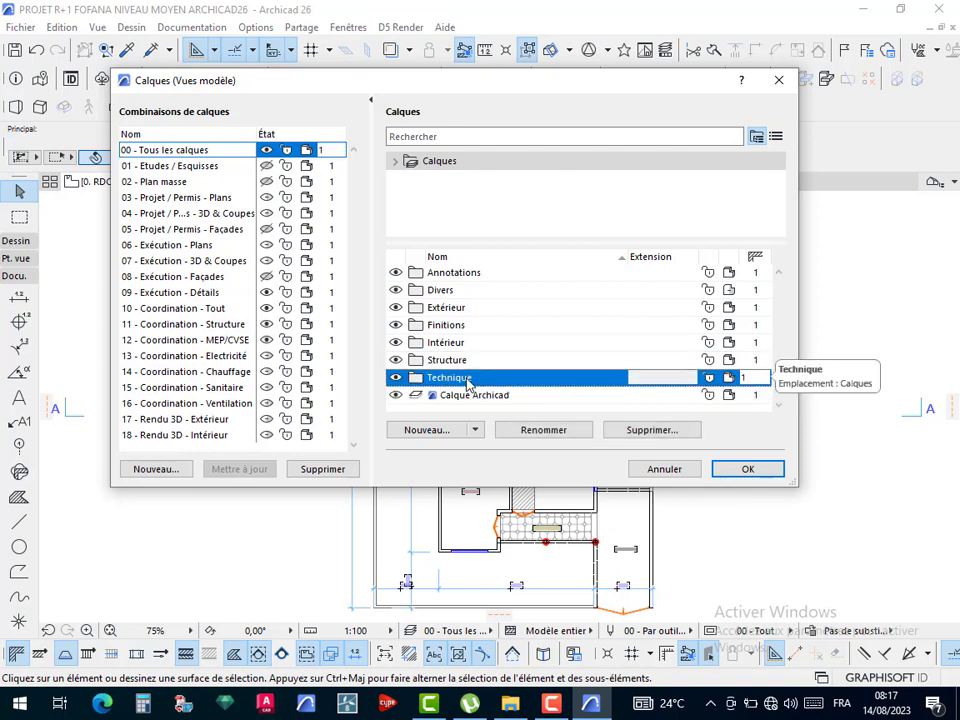
click(460, 362)
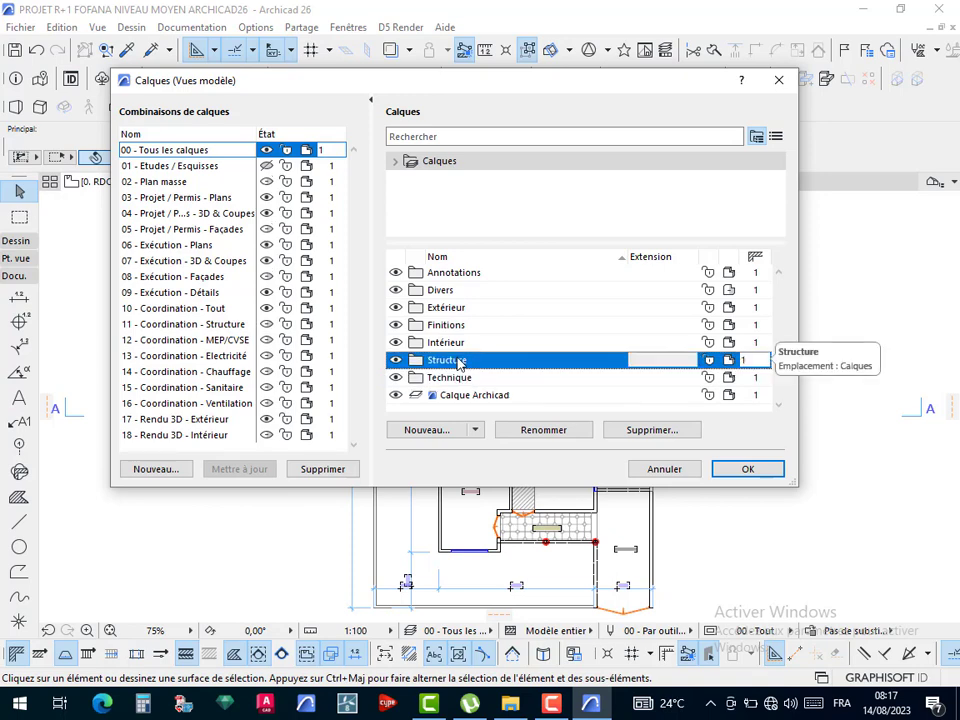
- Create a new layer named MUR DE CLÔTURE and accept the layer settings
click(443, 436)
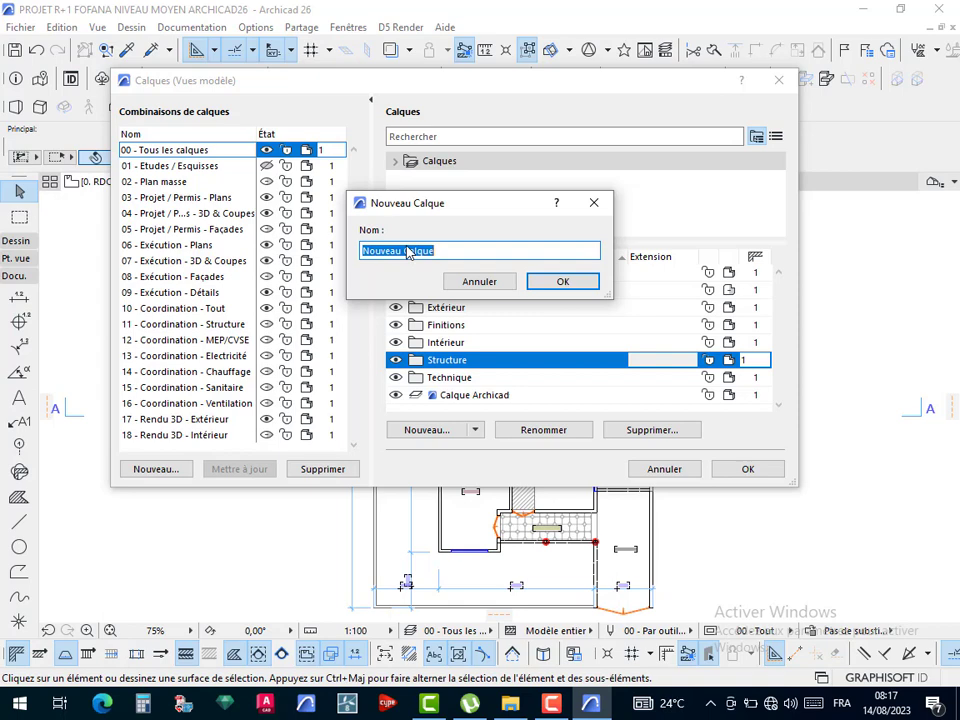
text(MUR DE CLÔTURE)
click(561, 283)
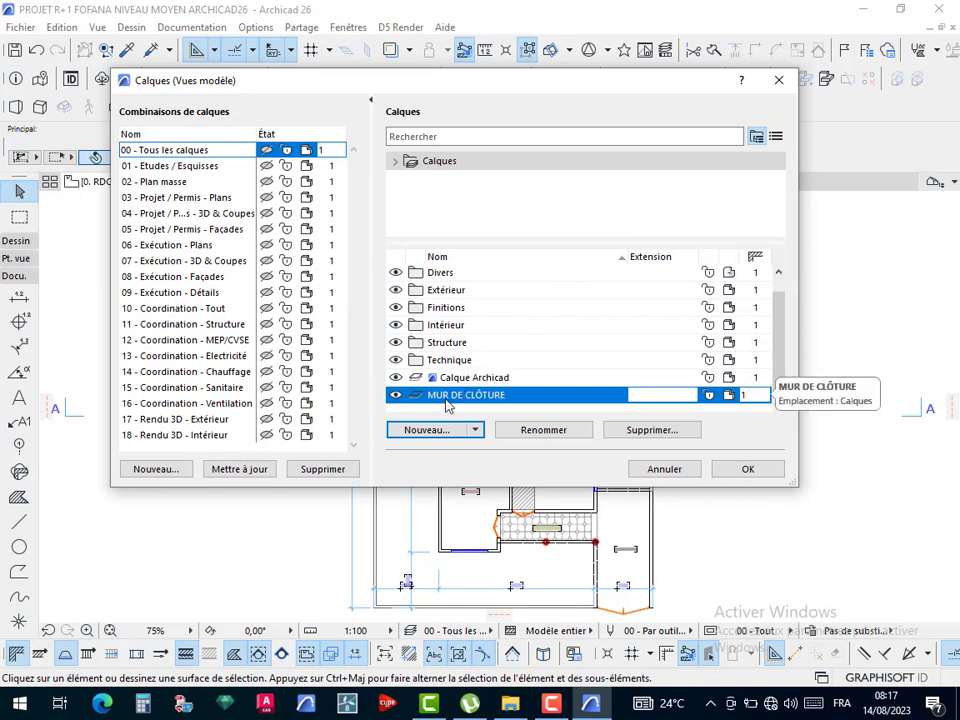
click(729, 479)
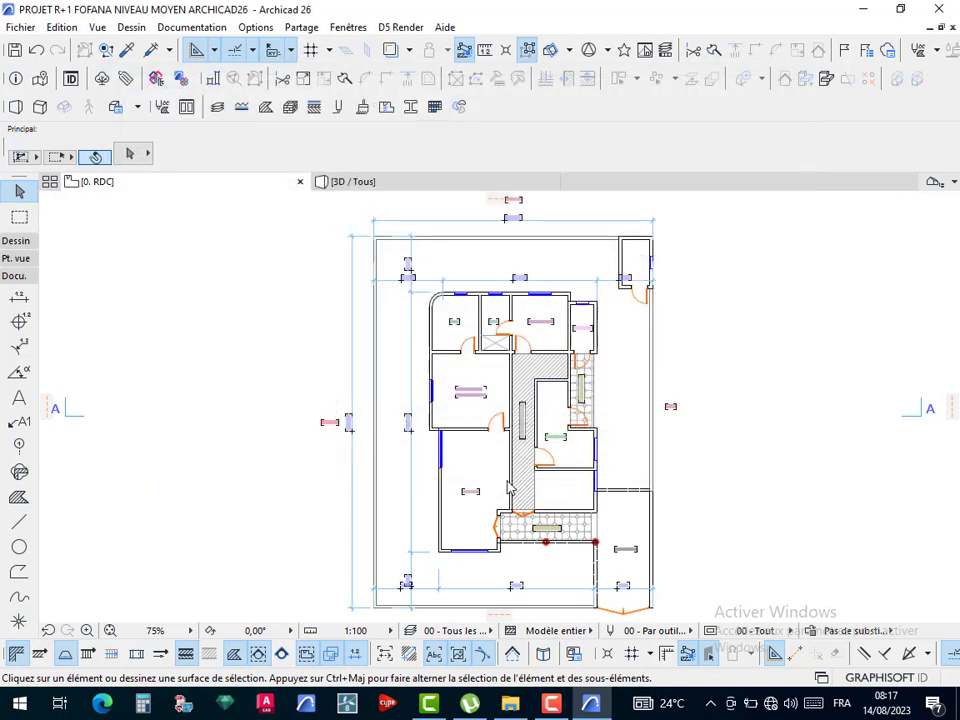
- Inspect the layer or element settings of the rear boundary wall, a bathroom door and window, a room label and a dimension line
click(445, 239)
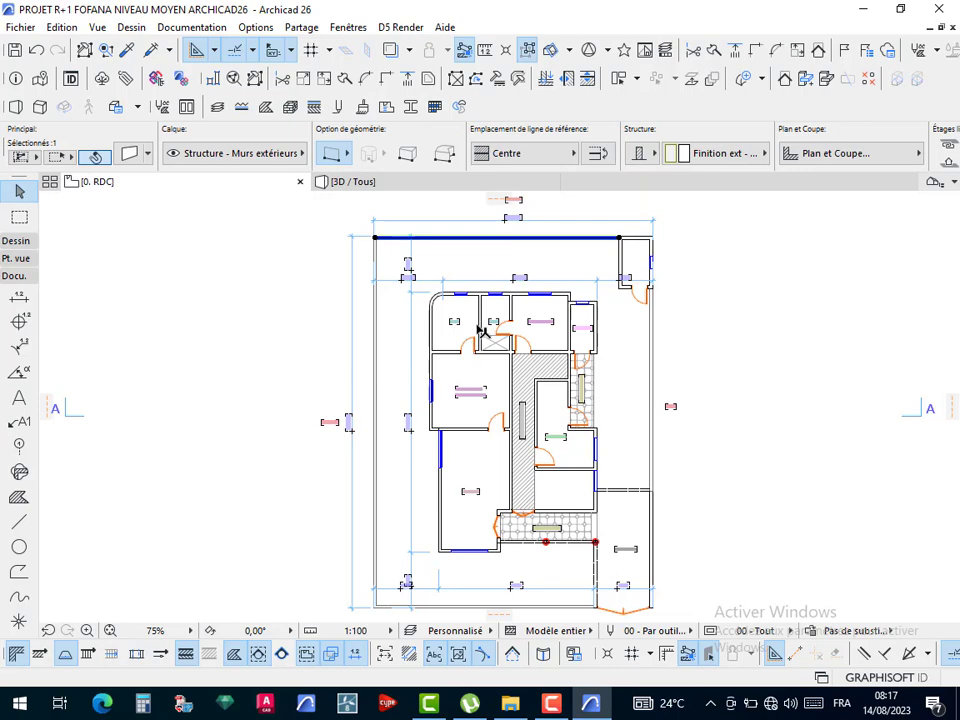
scroll(512, 358, up, 3)
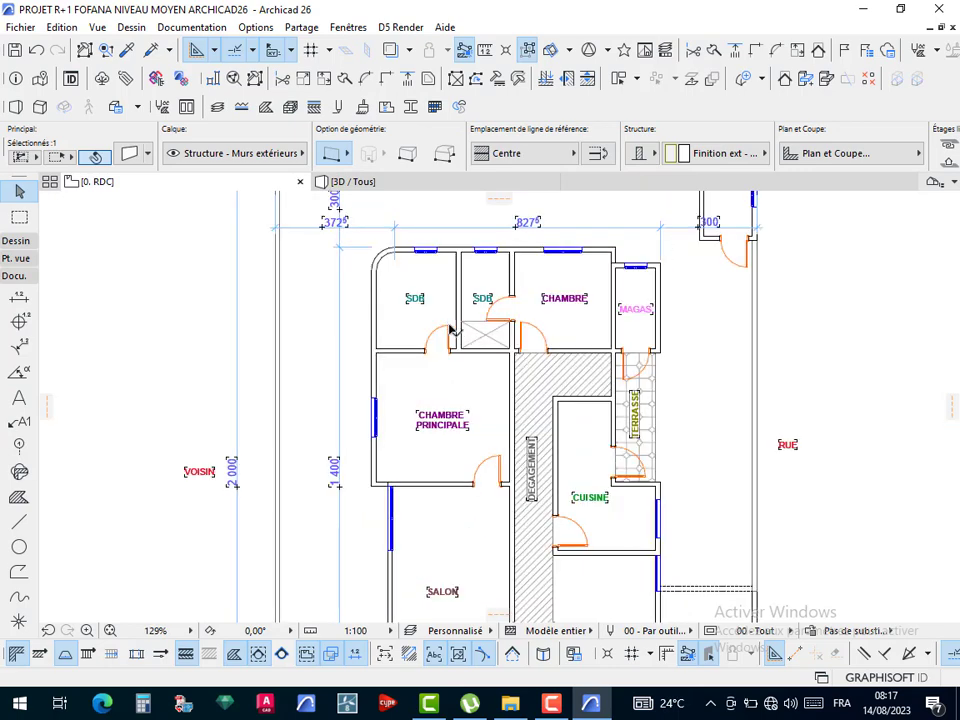
click(447, 336)
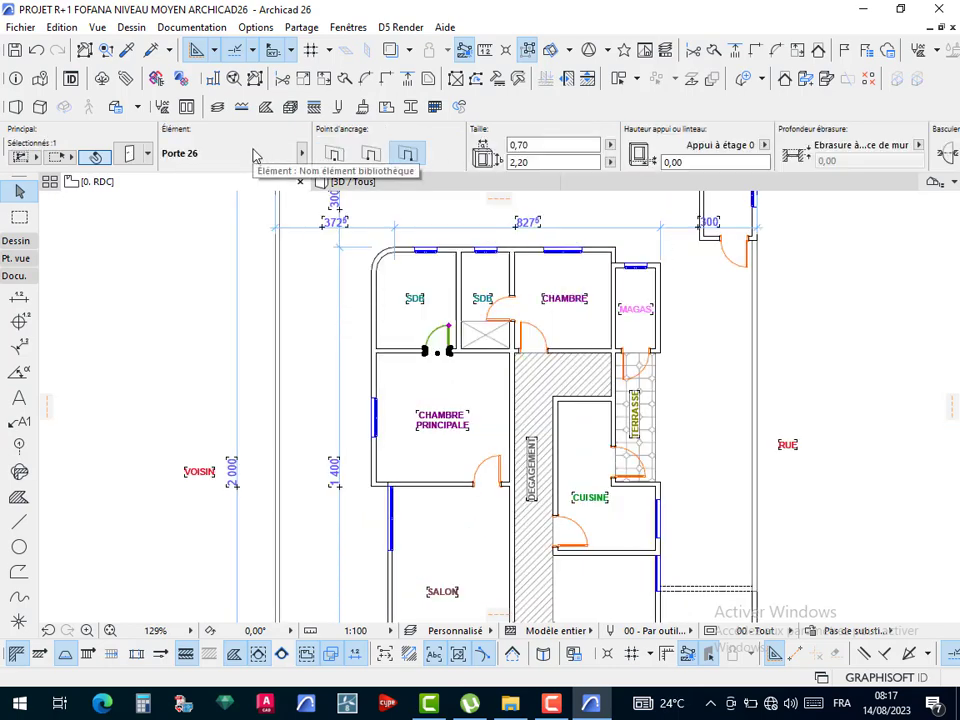
click(499, 362)
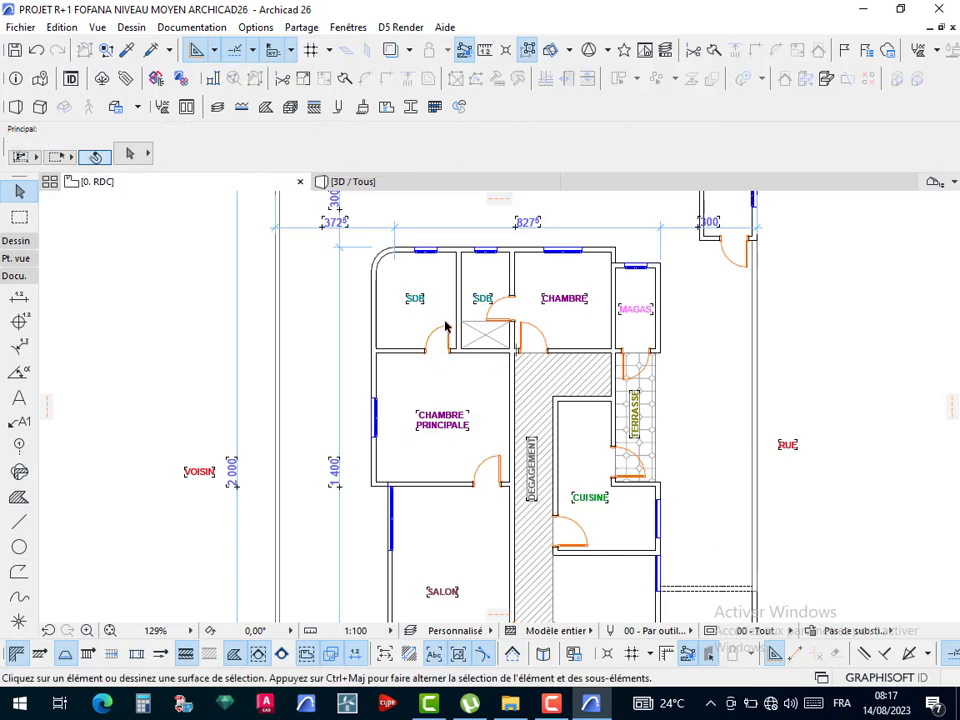
mouse_move(448, 333)
mouse_move(279, 378)
click(451, 331)
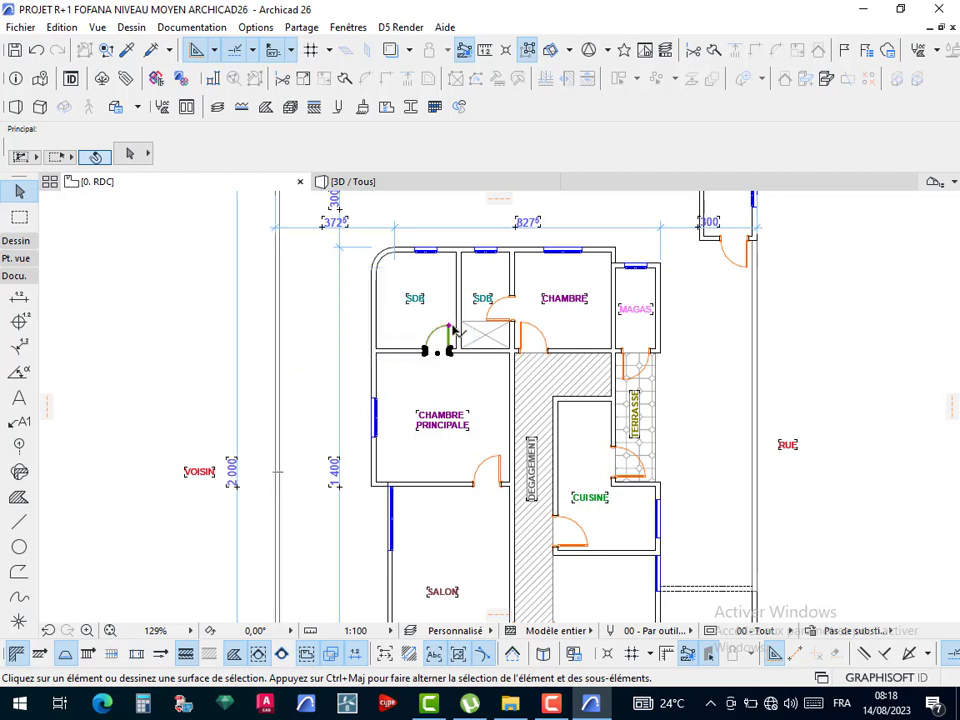
click(489, 251)
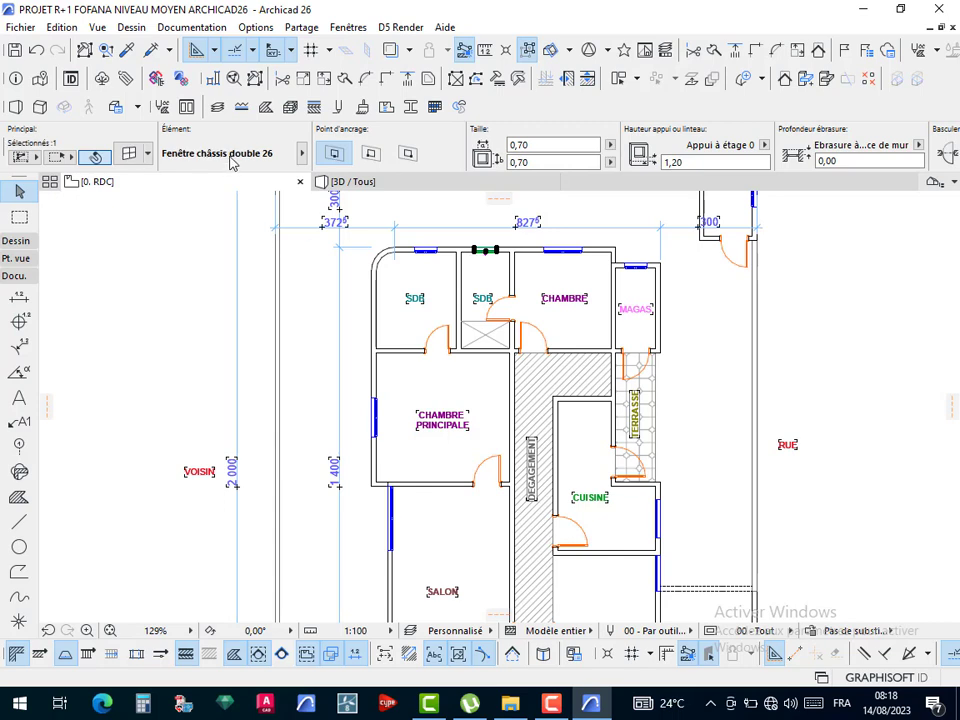
click(358, 308)
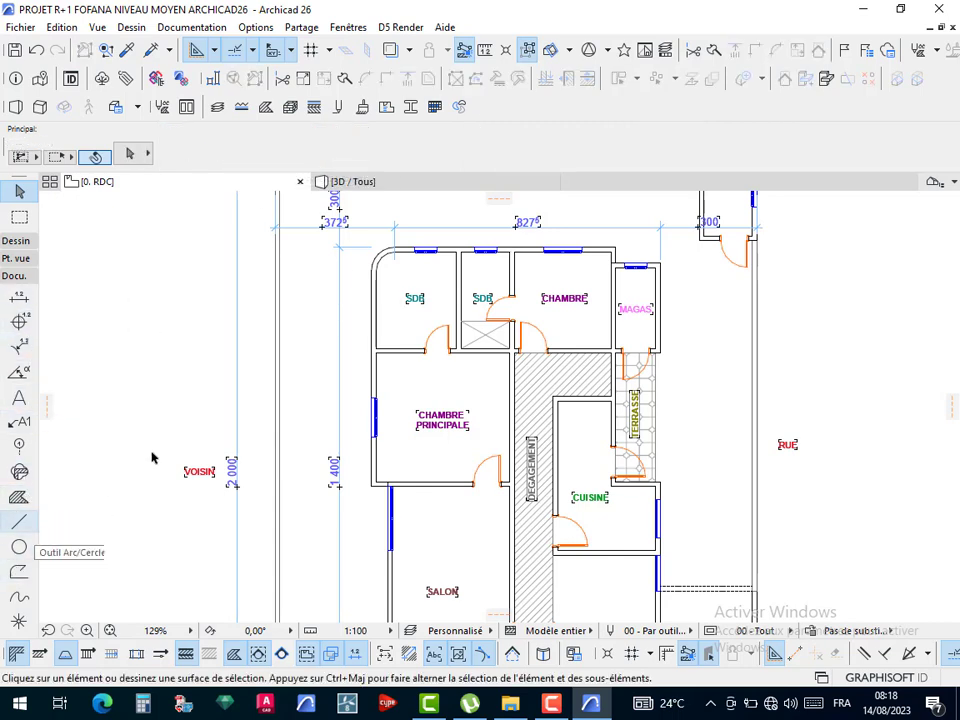
click(414, 298)
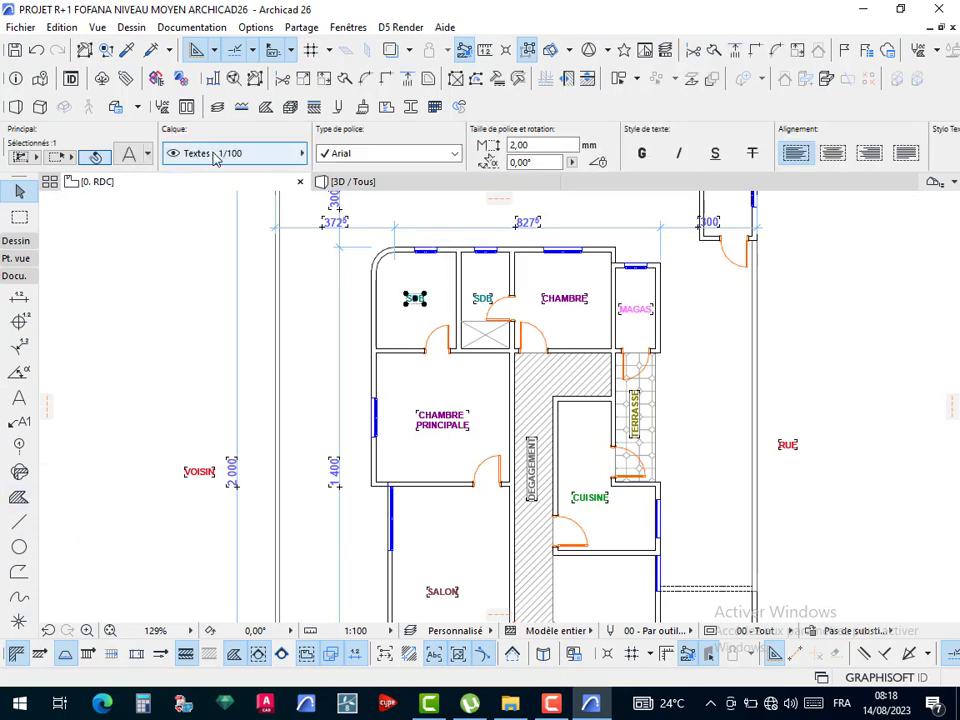
click(338, 306)
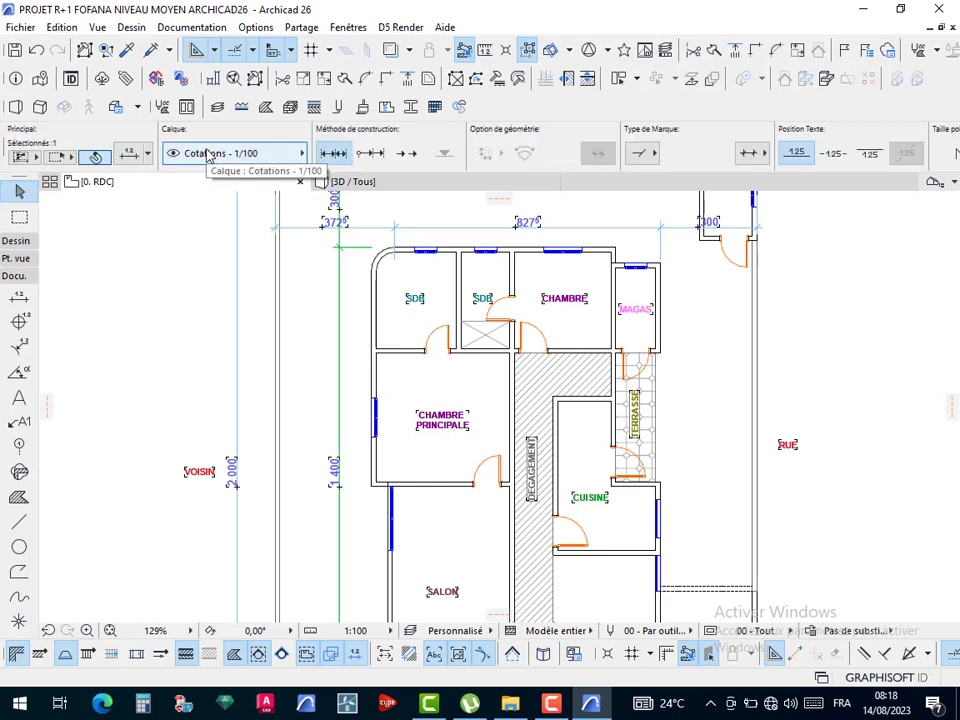
click(304, 328)
- Assign the plot's boundary walls and the corner outbuilding's walls to the MUR DE CLÔTURE layer
click(279, 326)
scroll(320, 381, down, 5)
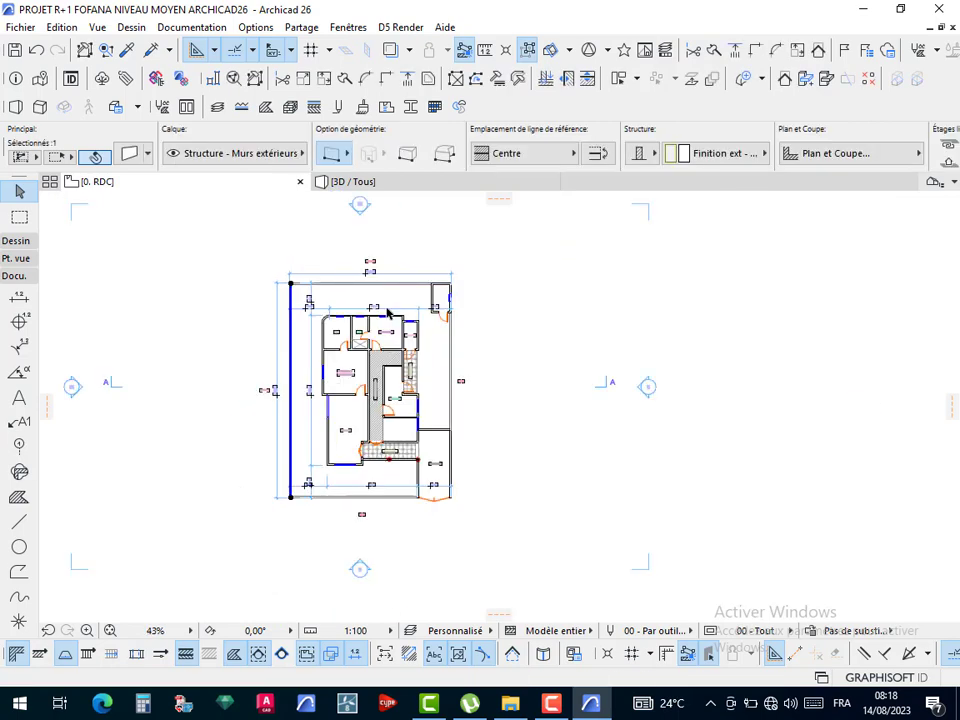
shift+click(452, 360)
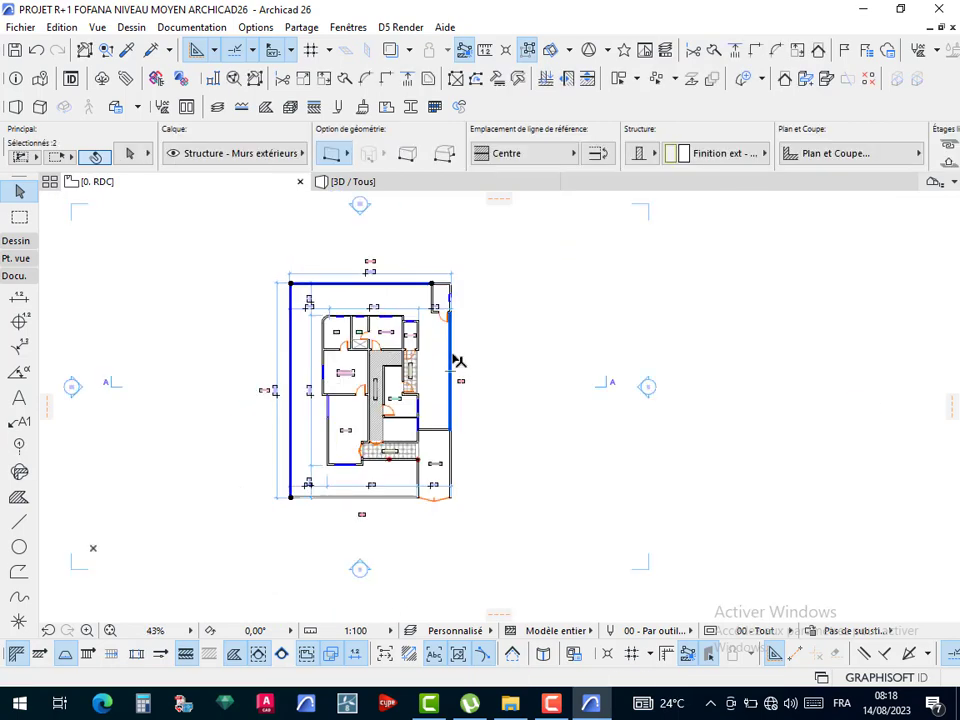
shift+click(398, 497)
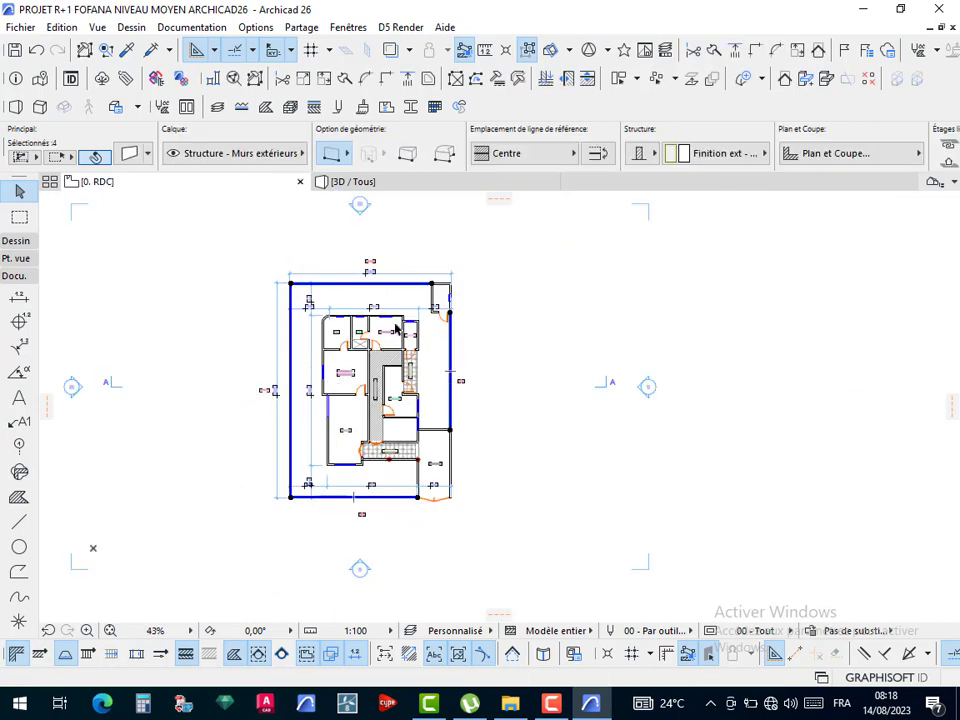
scroll(410, 320, up, 3)
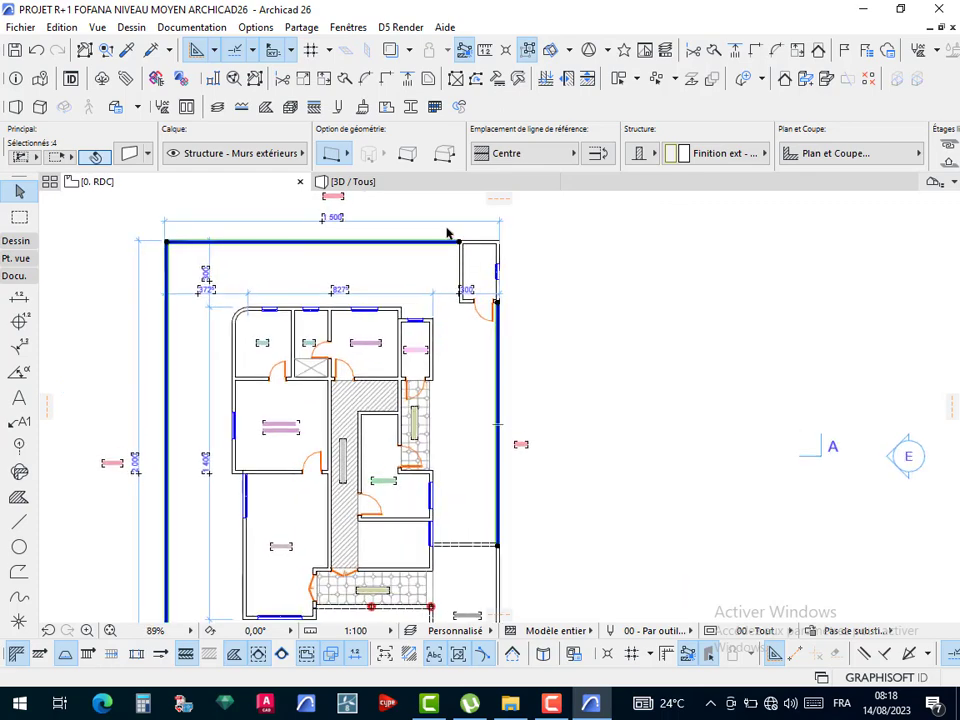
shift+drag(448, 233, 519, 317)
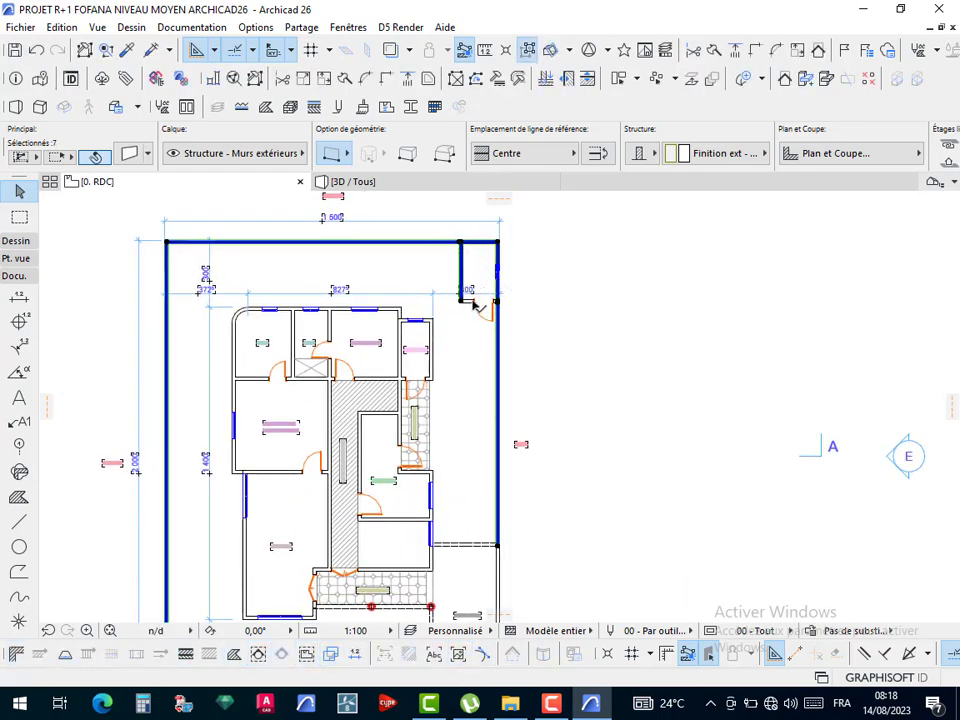
shift+click(470, 301)
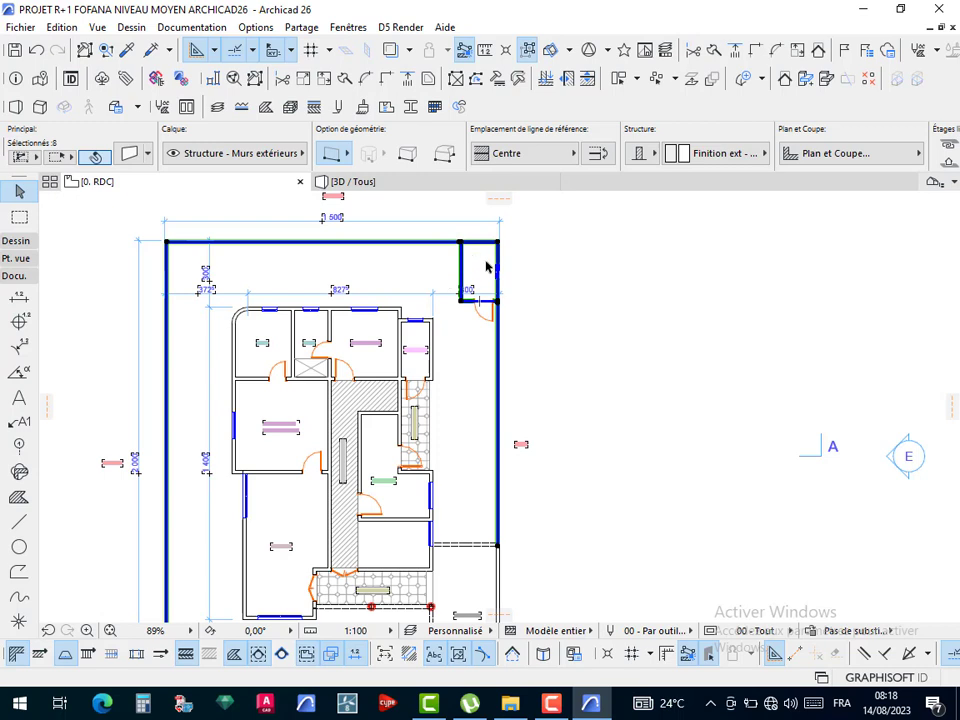
scroll(487, 268, down, 2)
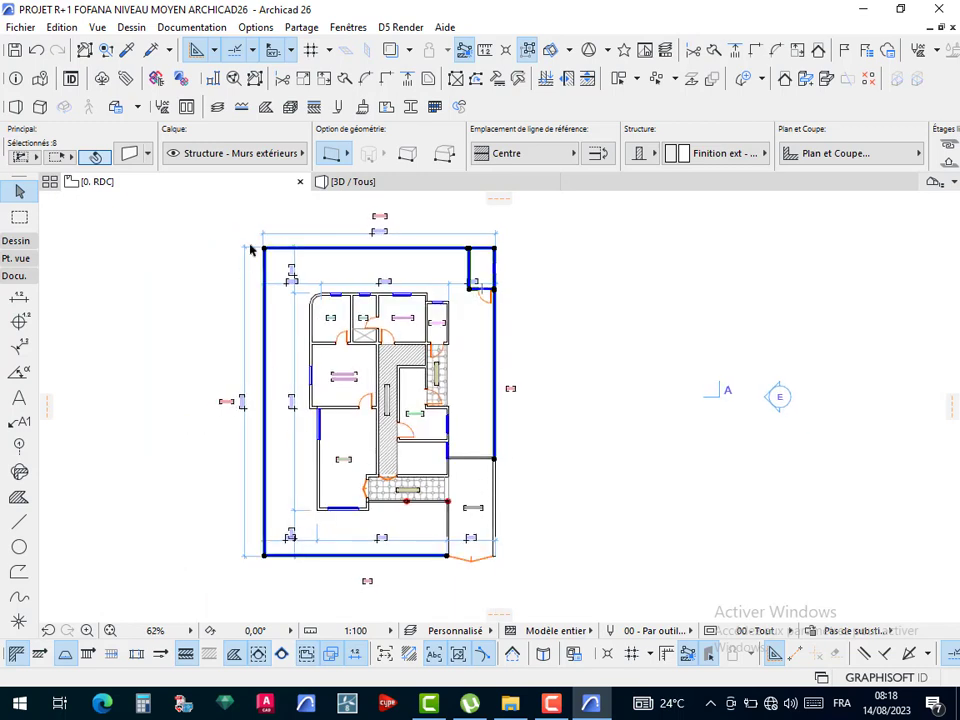
click(219, 155)
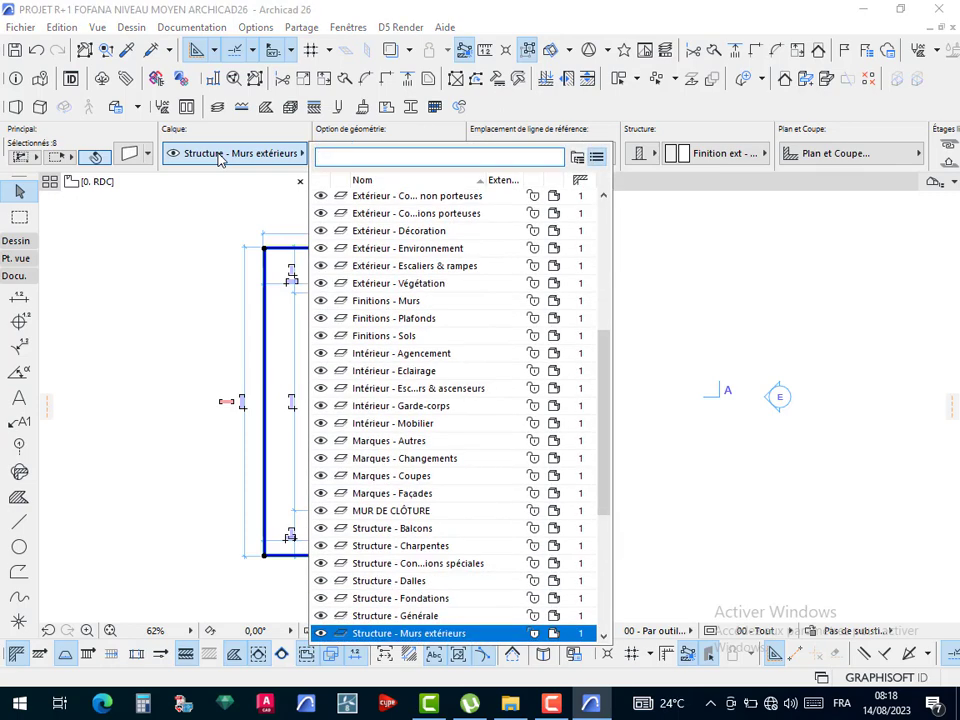
click(393, 511)
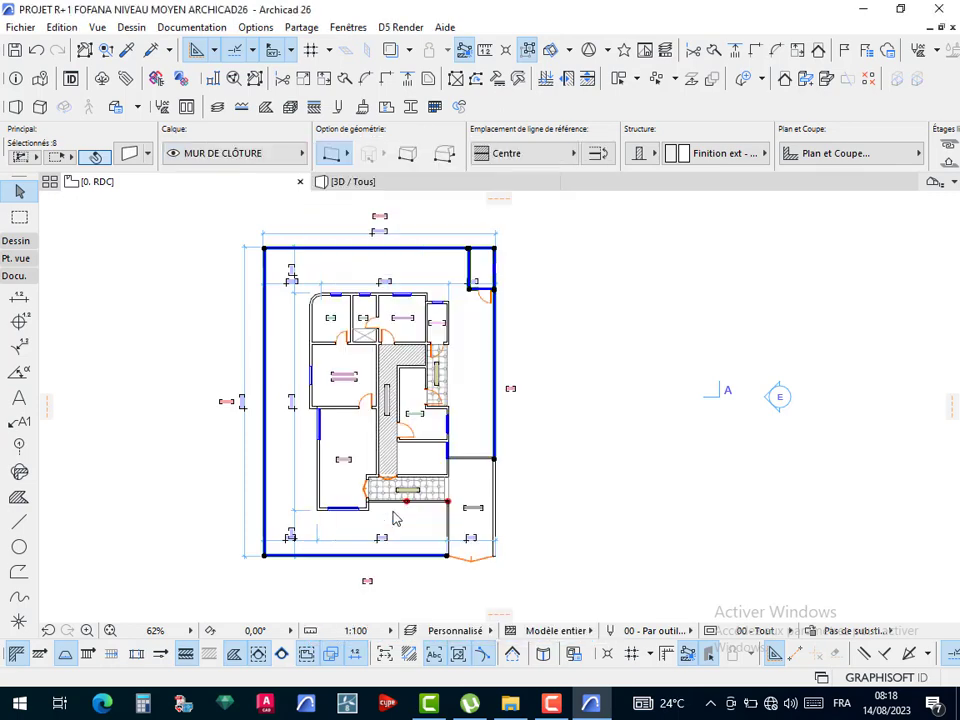
click(558, 275)
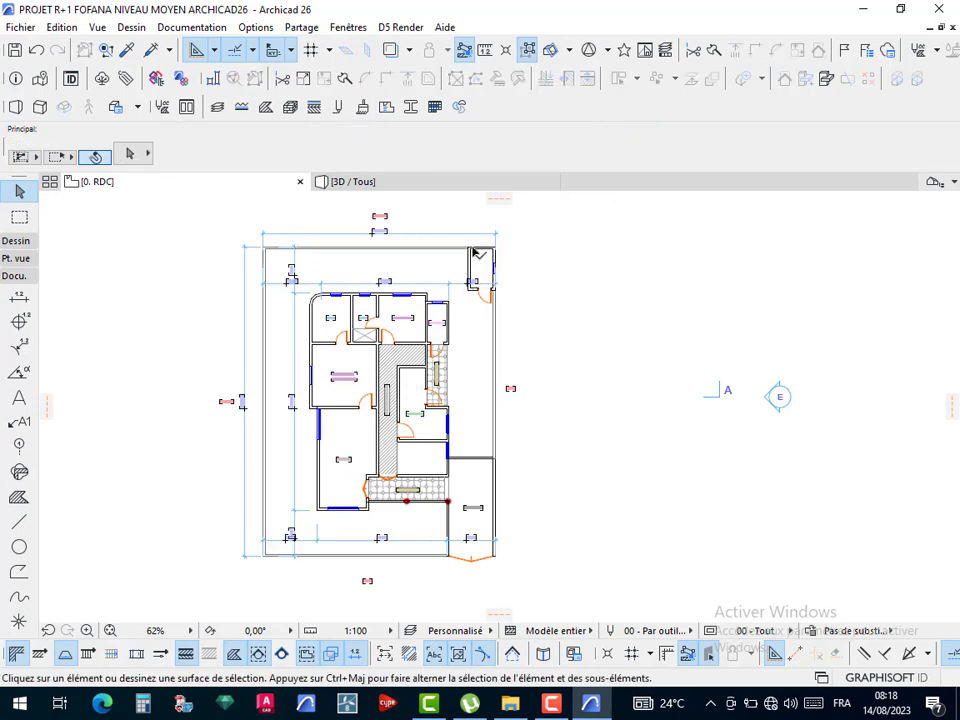
- Check the layer of the rear boundary wall next to the corner outbuilding
scroll(476, 253, up, 5)
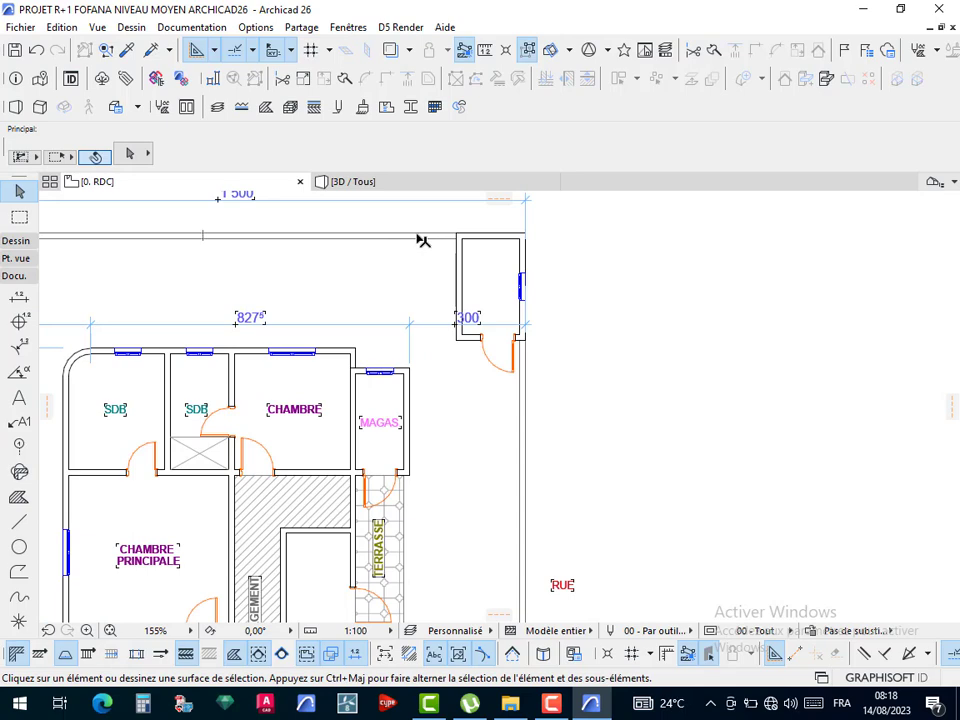
click(422, 240)
click(416, 296)
scroll(416, 296, down, 5)
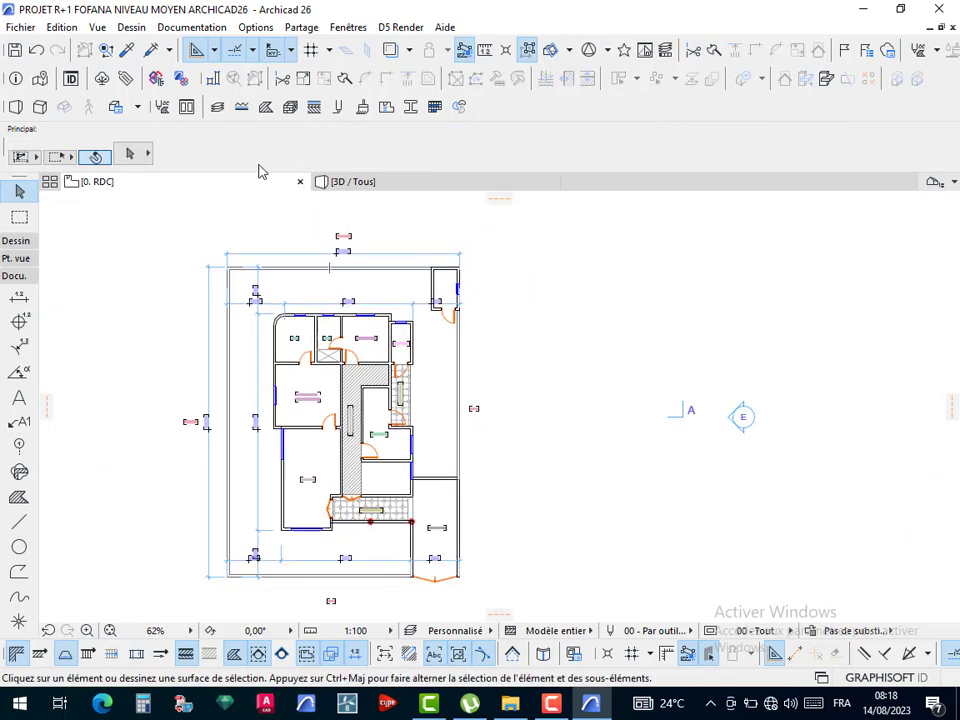
- Hide the MUR DE CLÔTURE layer in the layer settings and accept the change
key(ctrl+shift+l)
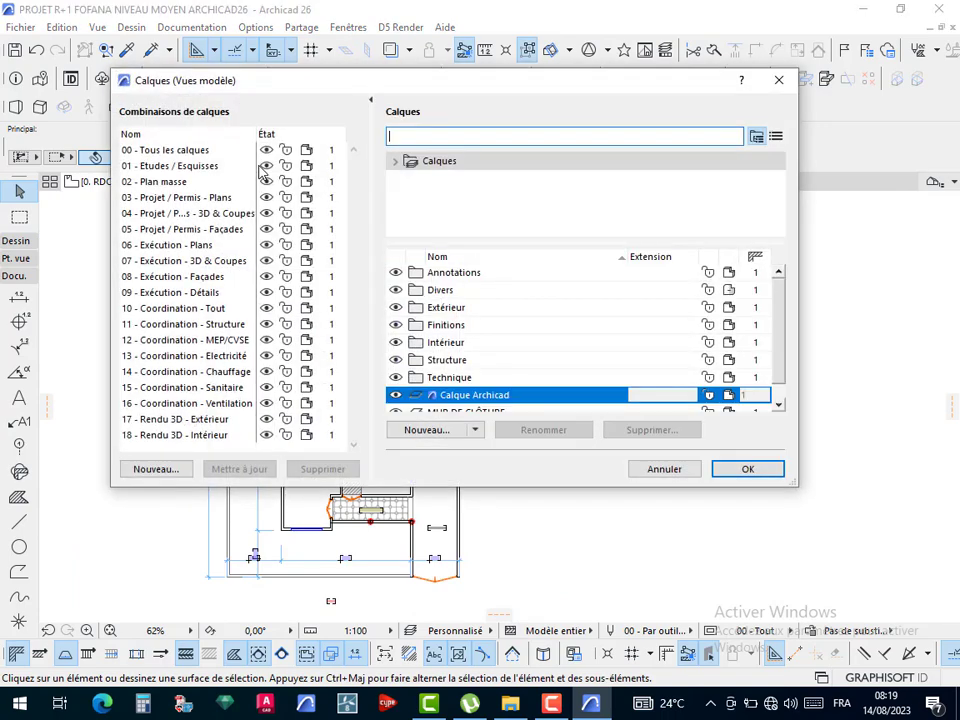
click(200, 31)
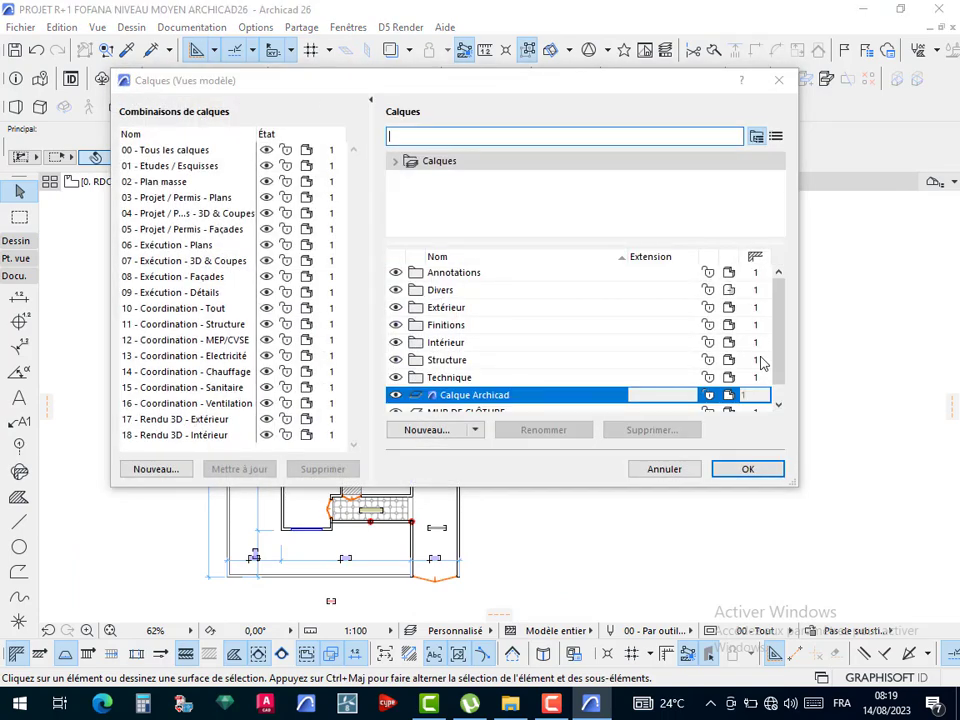
scroll(462, 379, down, 1)
scroll(462, 379, down, 1)
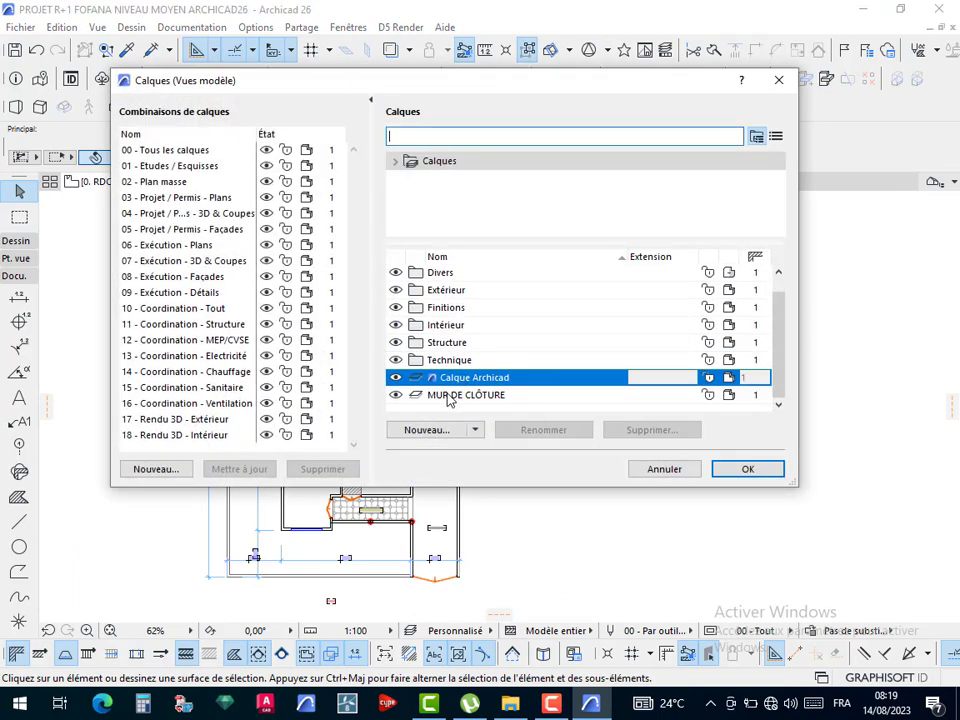
click(428, 395)
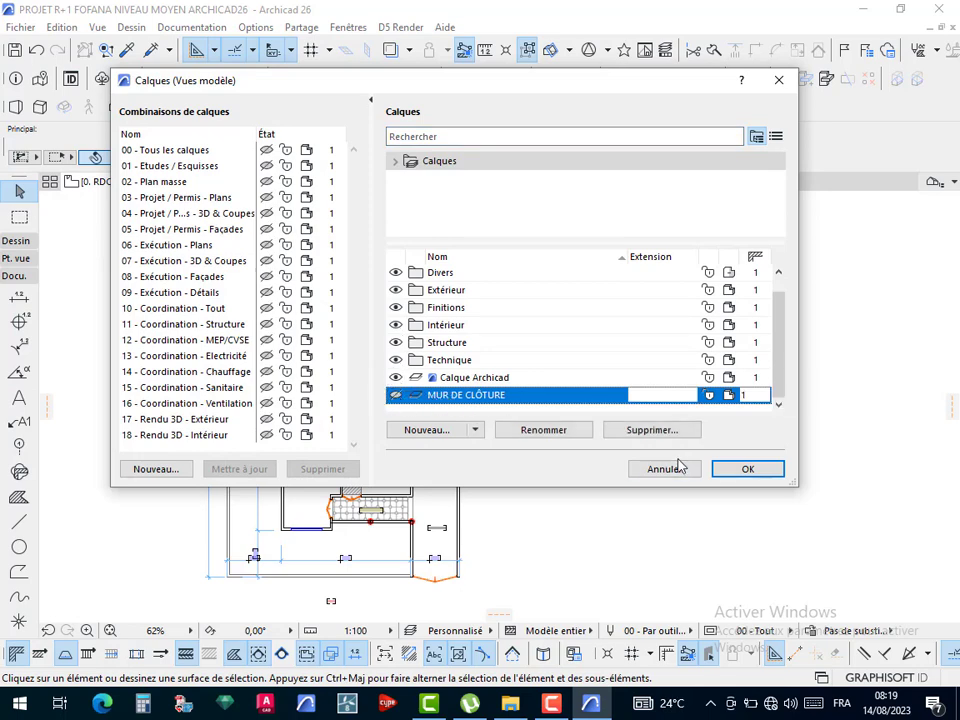
click(746, 470)
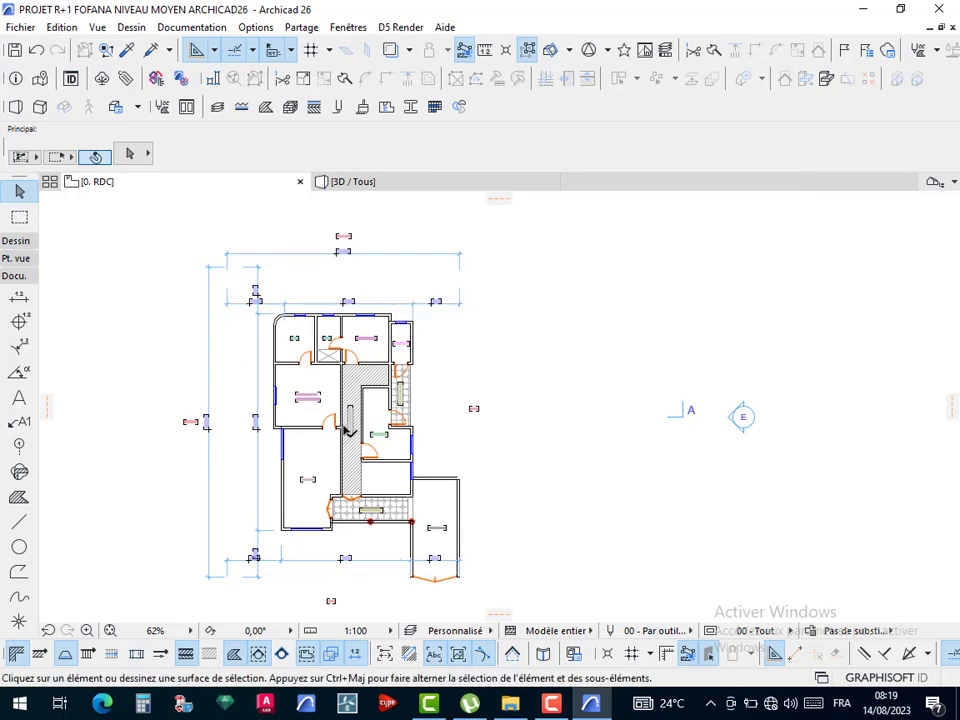
- Select the empty plot outline drawing with its dimensions and labels, examine the available layers for it, and clear the selection
scroll(347, 429, up, 2)
scroll(369, 379, down, 1)
middle_drag(398, 390, 450, 424)
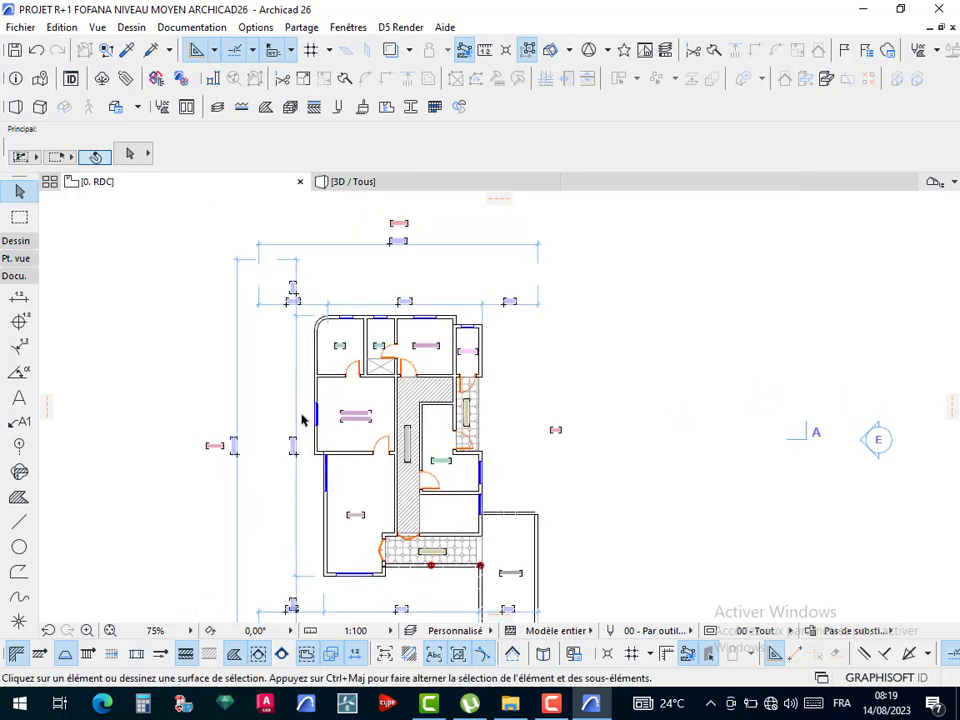
scroll(277, 433, up, 5)
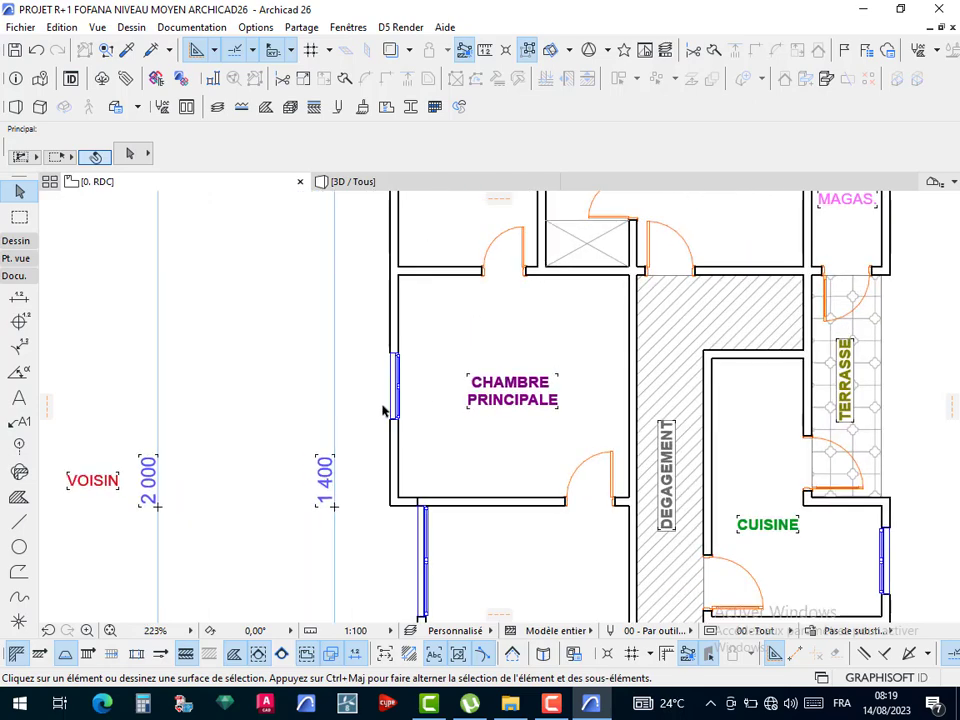
scroll(471, 416, down, 15)
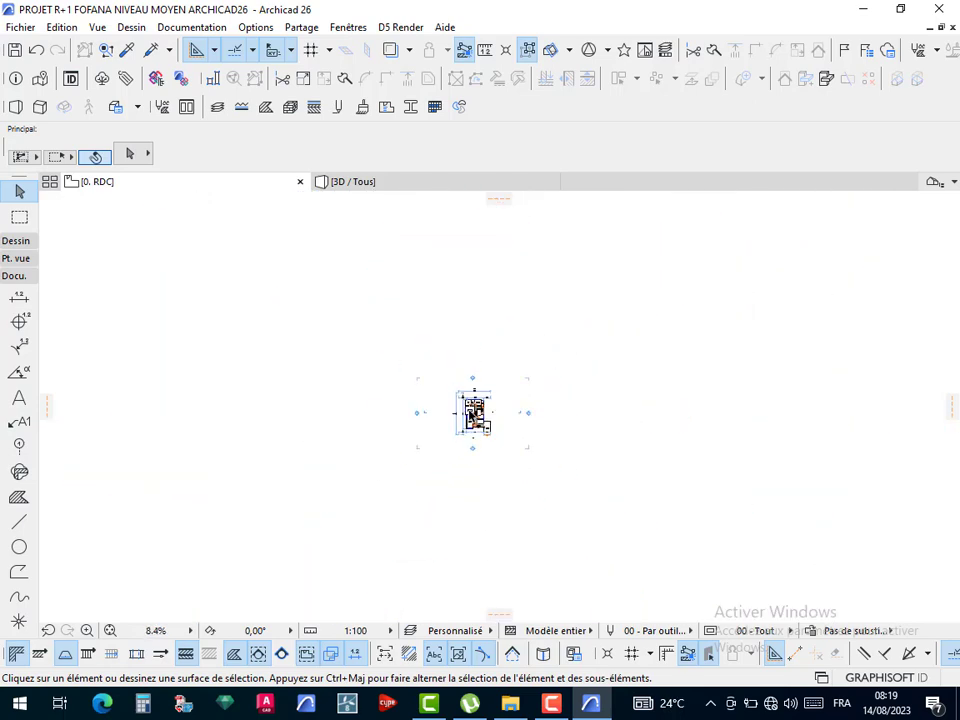
scroll(340, 400, up, 6)
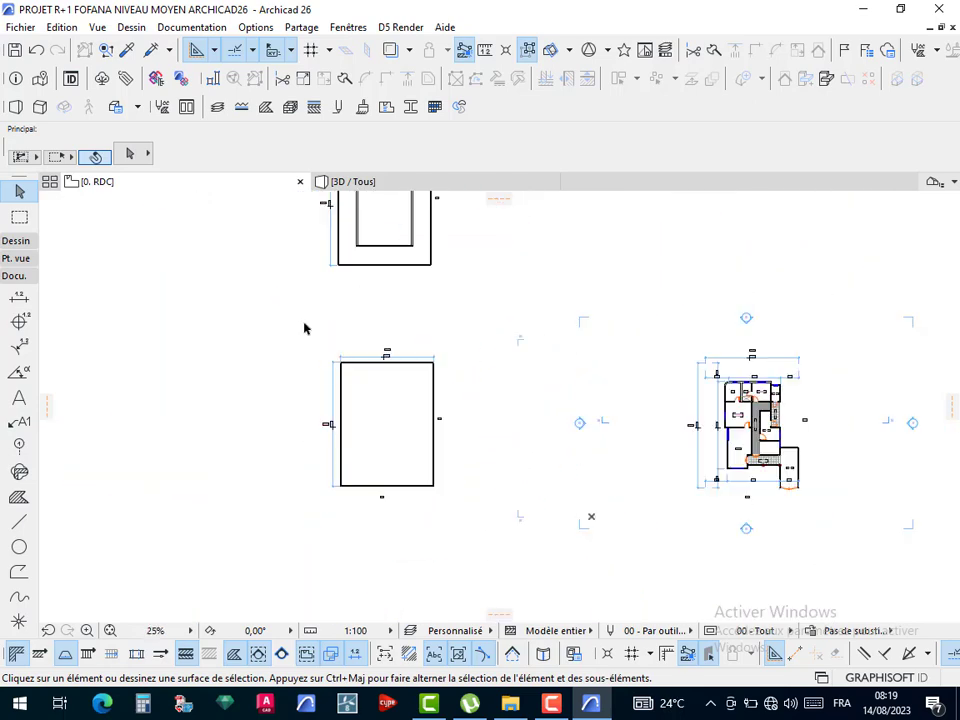
drag(301, 318, 460, 557)
click(460, 557)
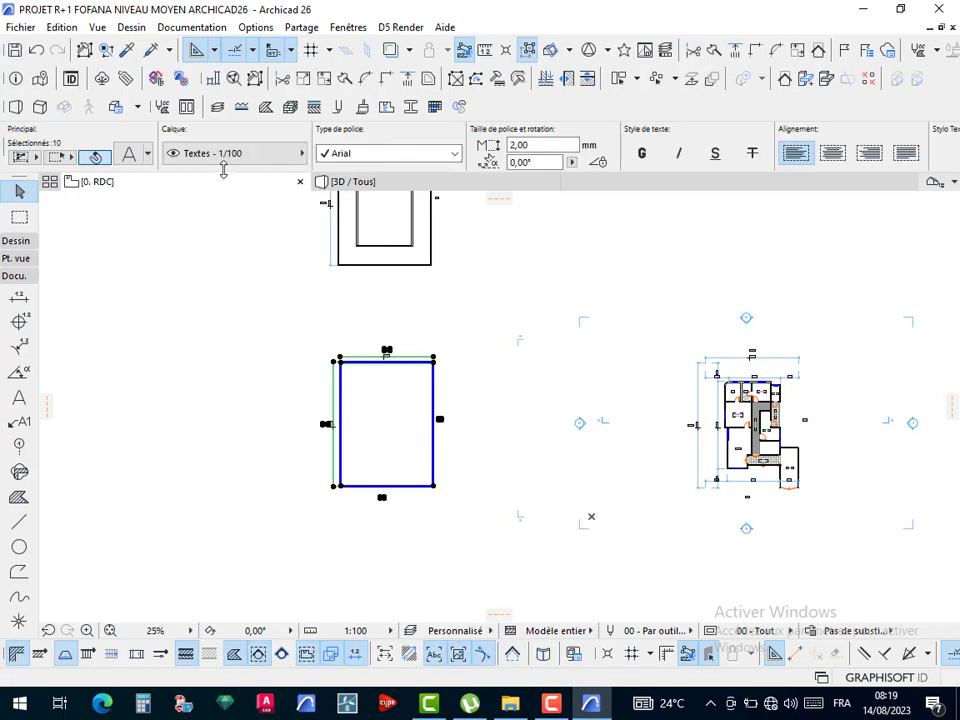
click(226, 155)
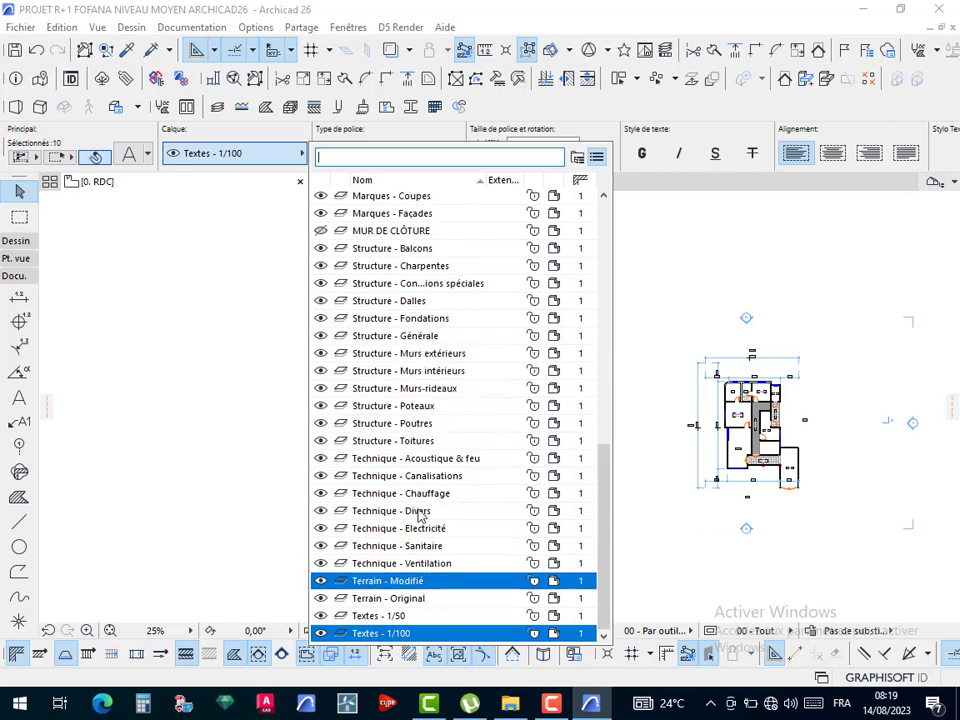
scroll(413, 252, up, 1)
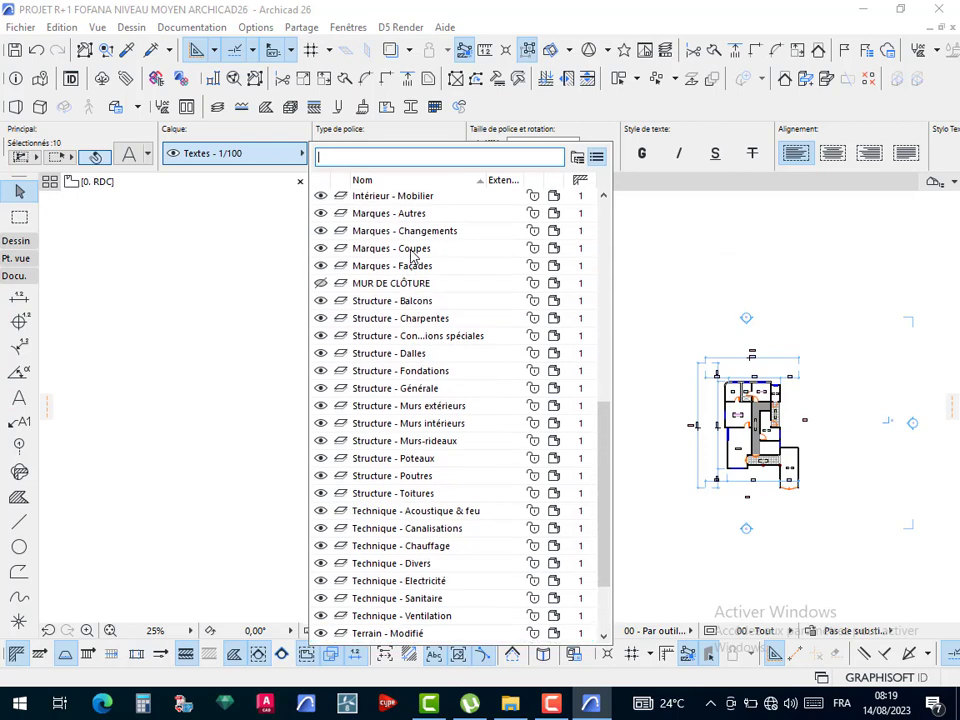
scroll(410, 252, up, 4)
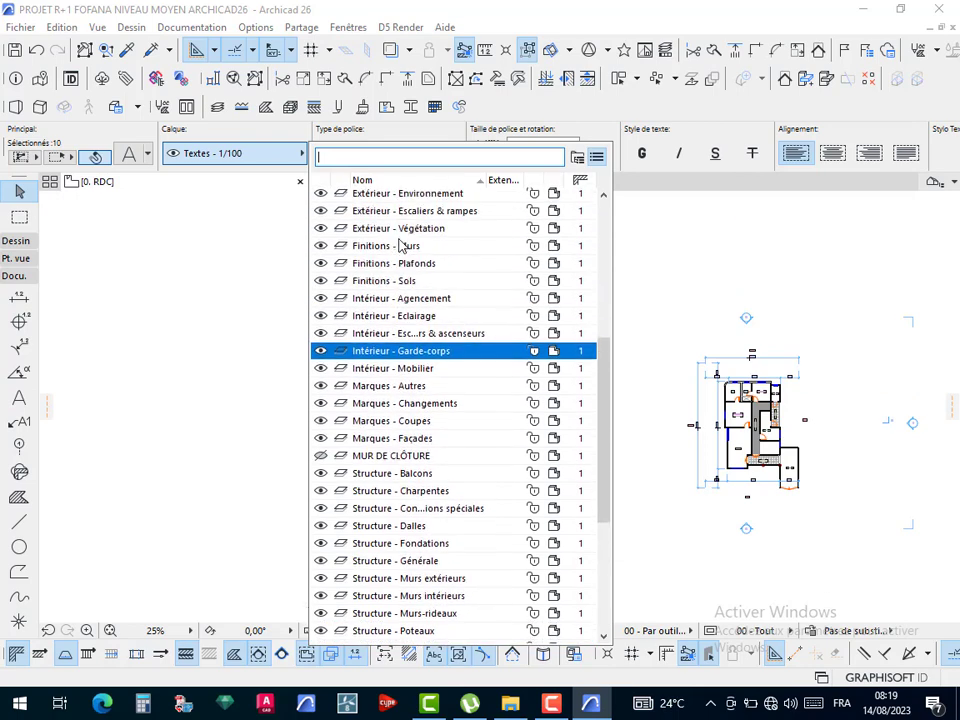
scroll(400, 243, up, 4)
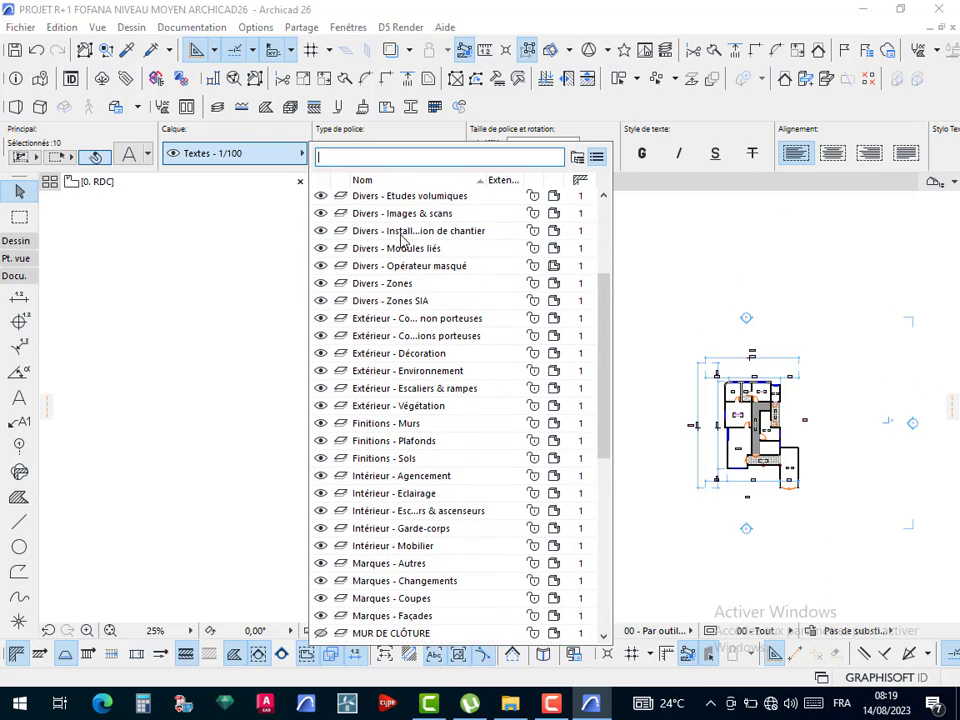
scroll(402, 240, up, 4)
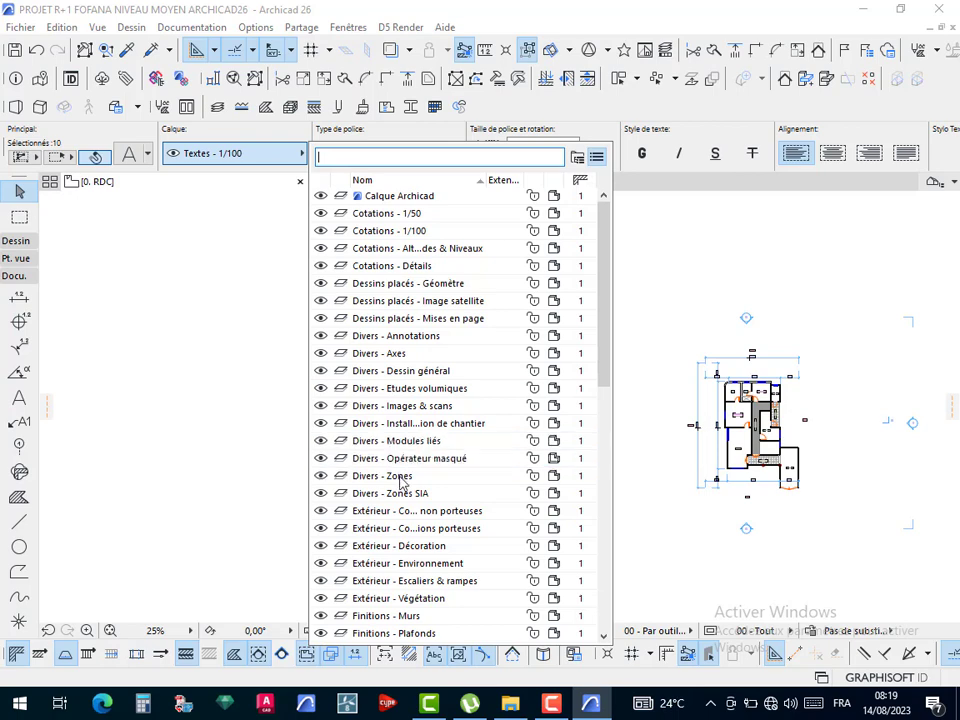
scroll(413, 563, down, 1)
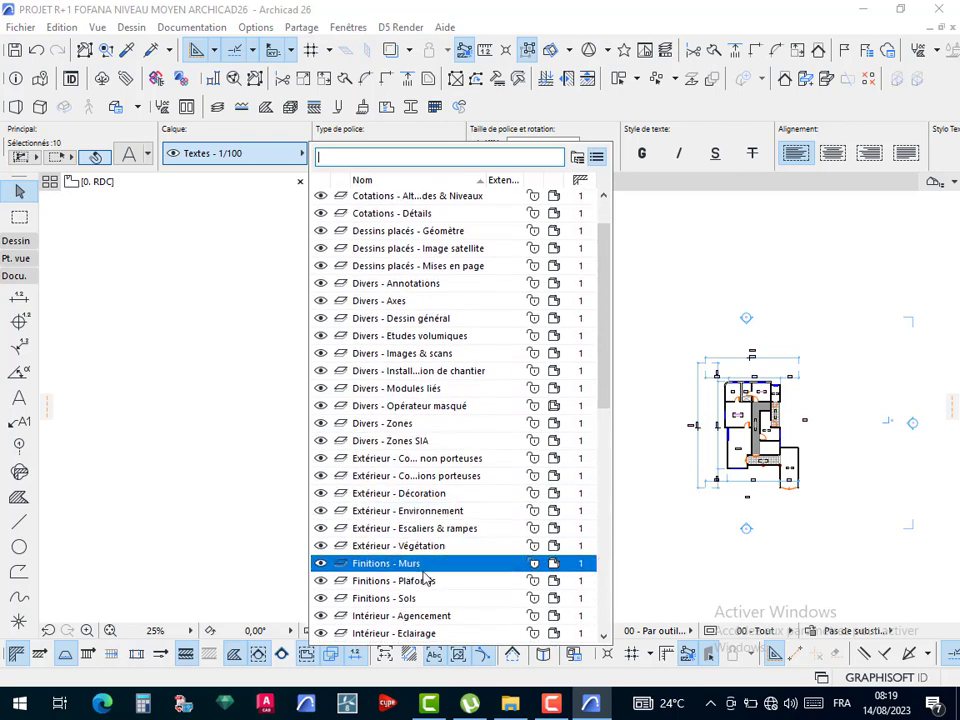
scroll(425, 578, down, 1)
scroll(425, 578, down, 1)
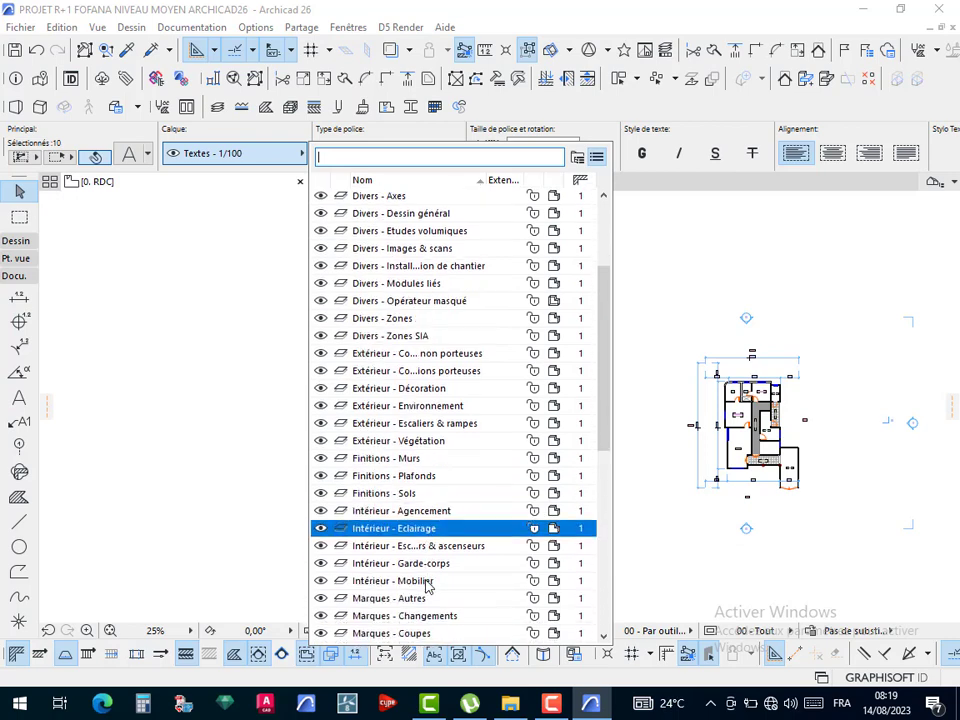
scroll(425, 585, down, 1)
scroll(425, 585, down, 1)
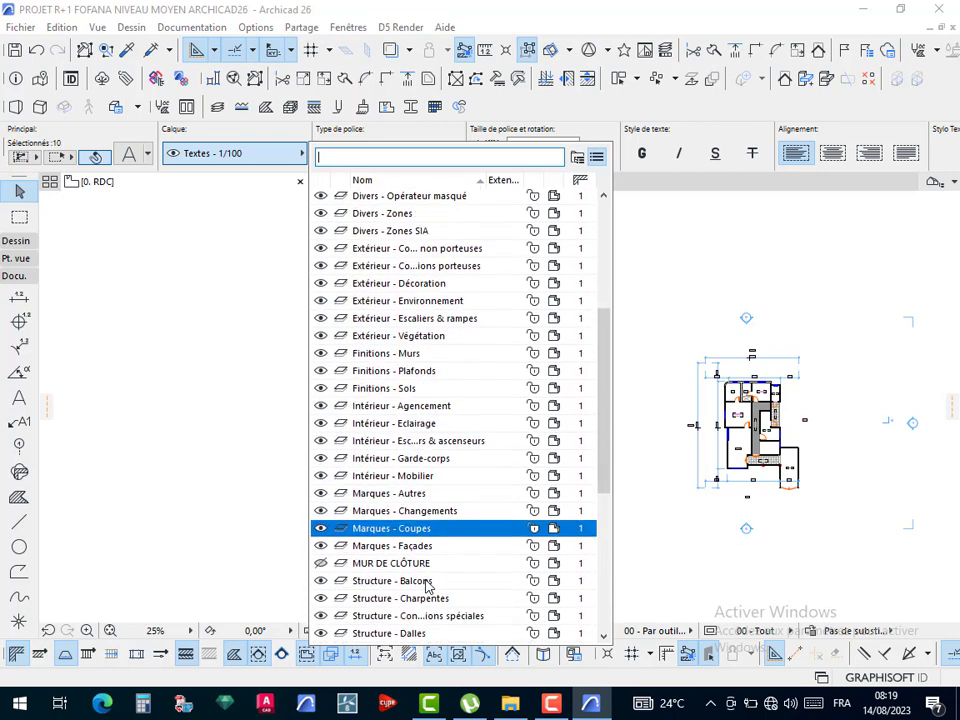
scroll(425, 585, down, 1)
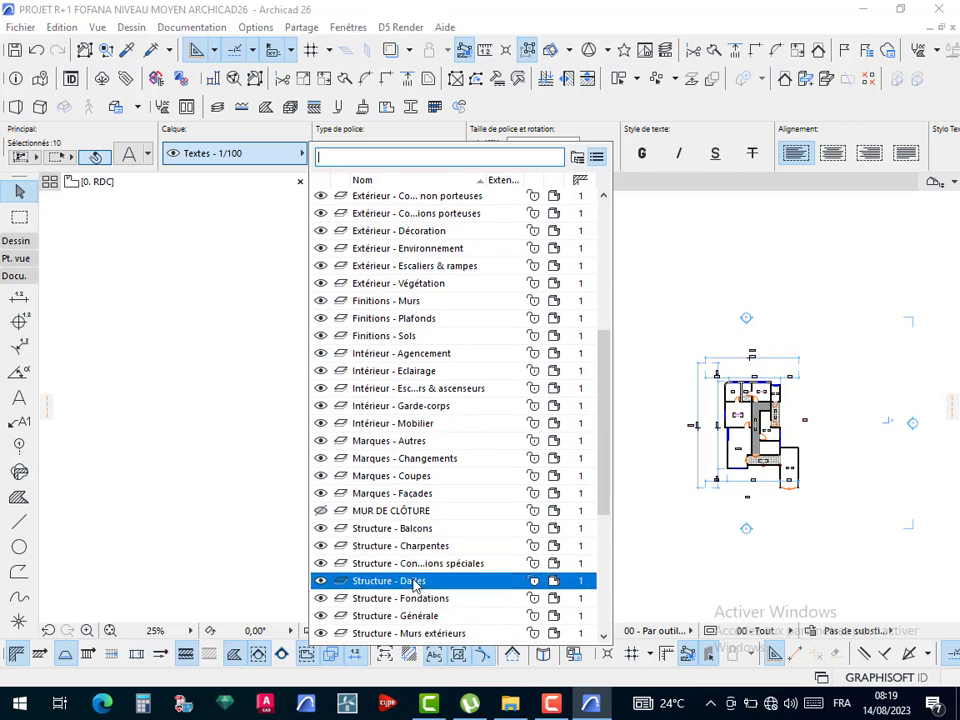
scroll(410, 584, down, 3)
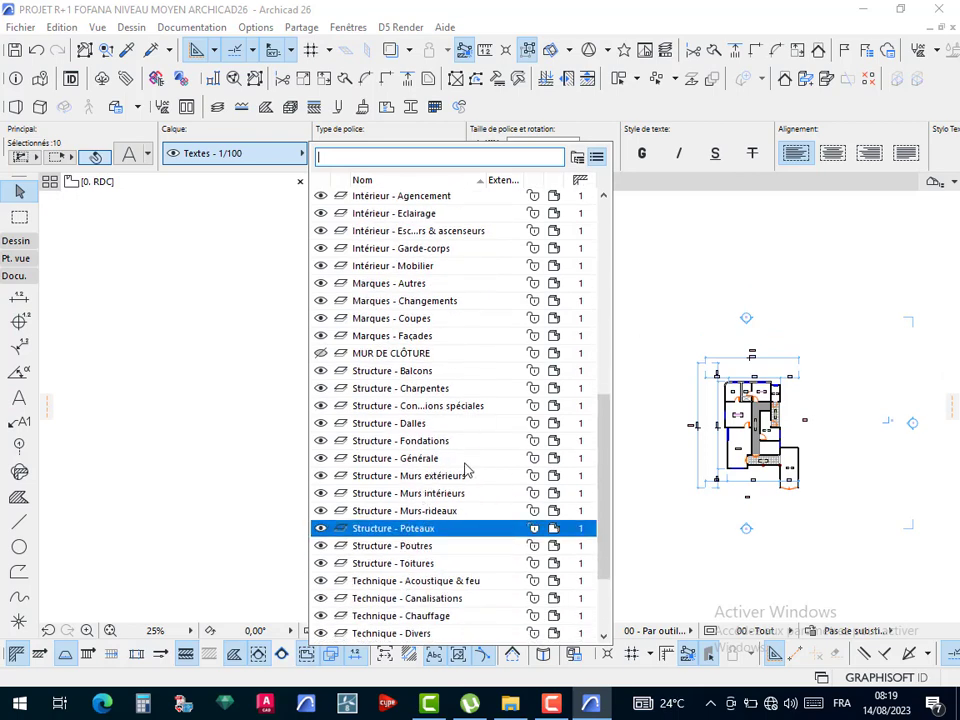
scroll(471, 455, down, 2)
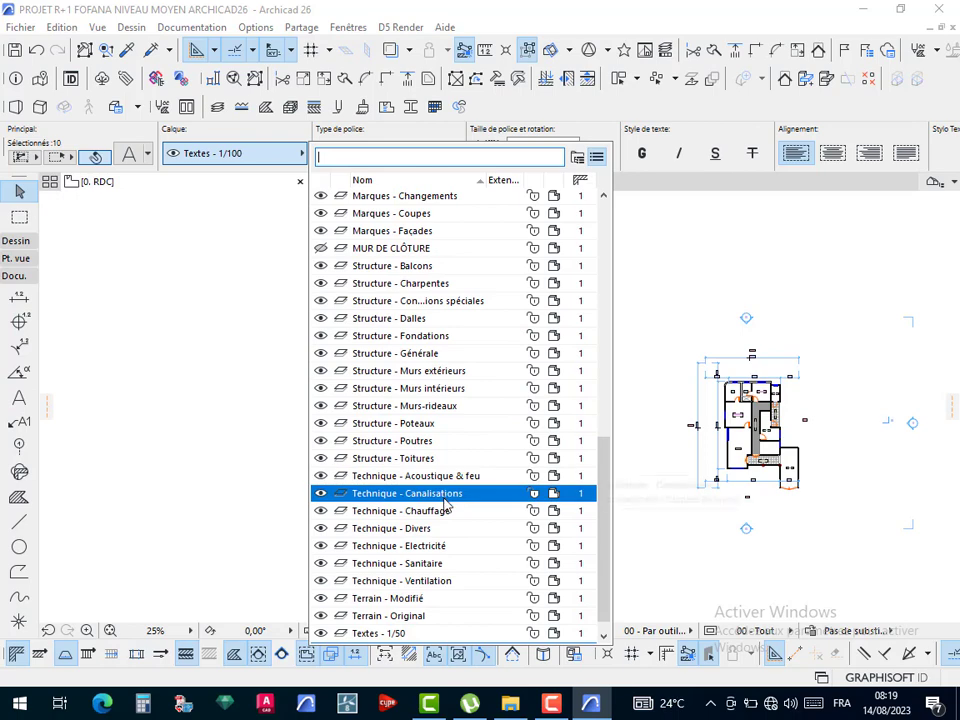
scroll(444, 505, down, 1)
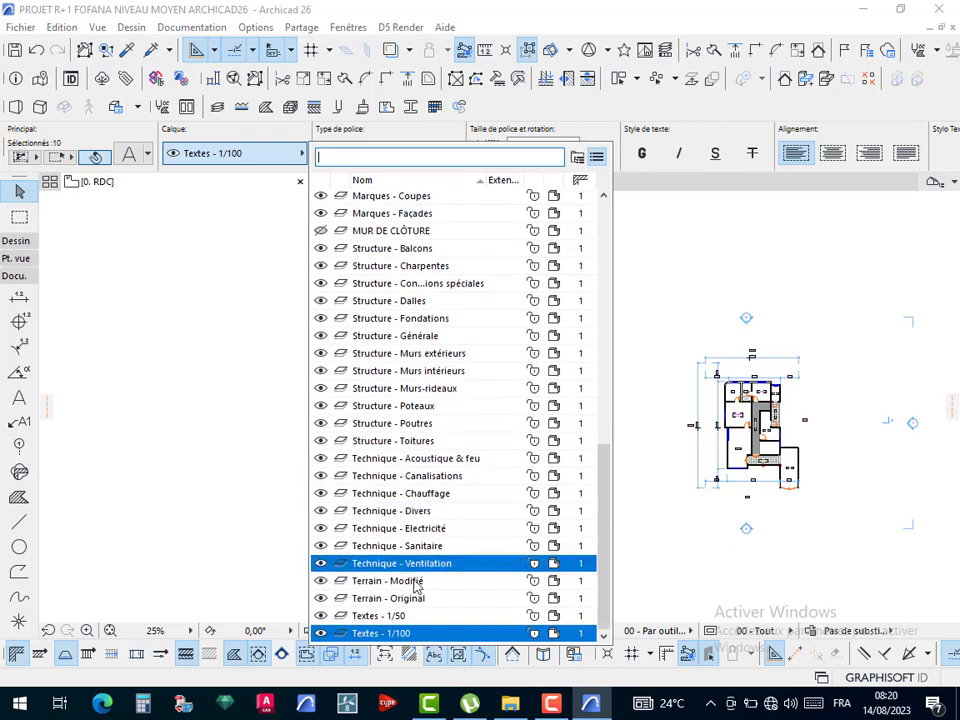
click(210, 501)
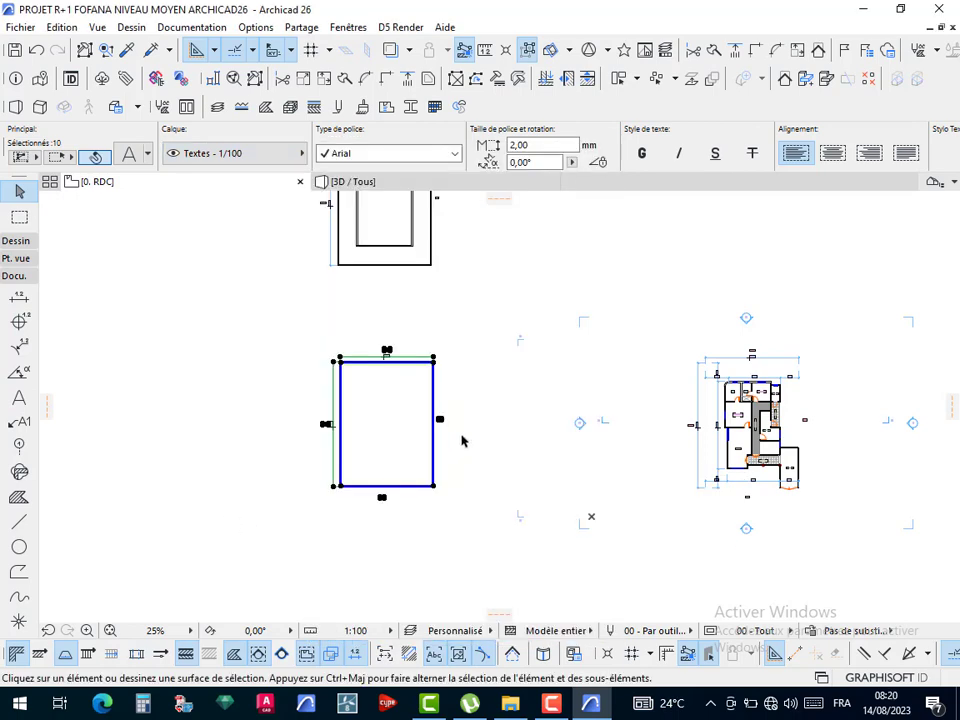
click(484, 364)
middle_drag(840, 452, 629, 423)
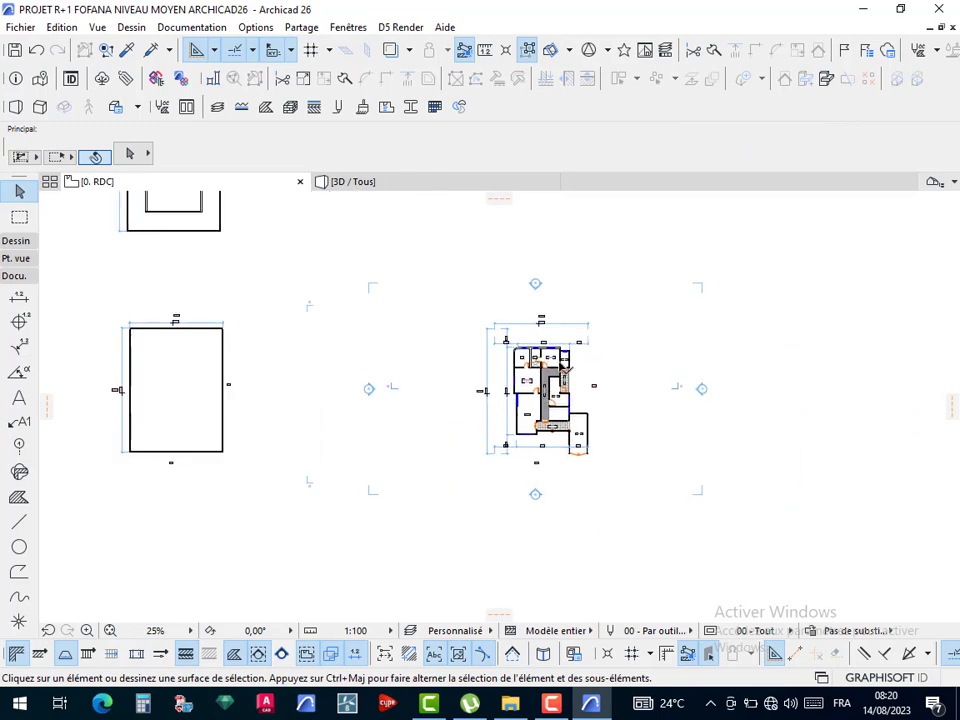
scroll(565, 372, up, 5)
scroll(535, 316, up, 4)
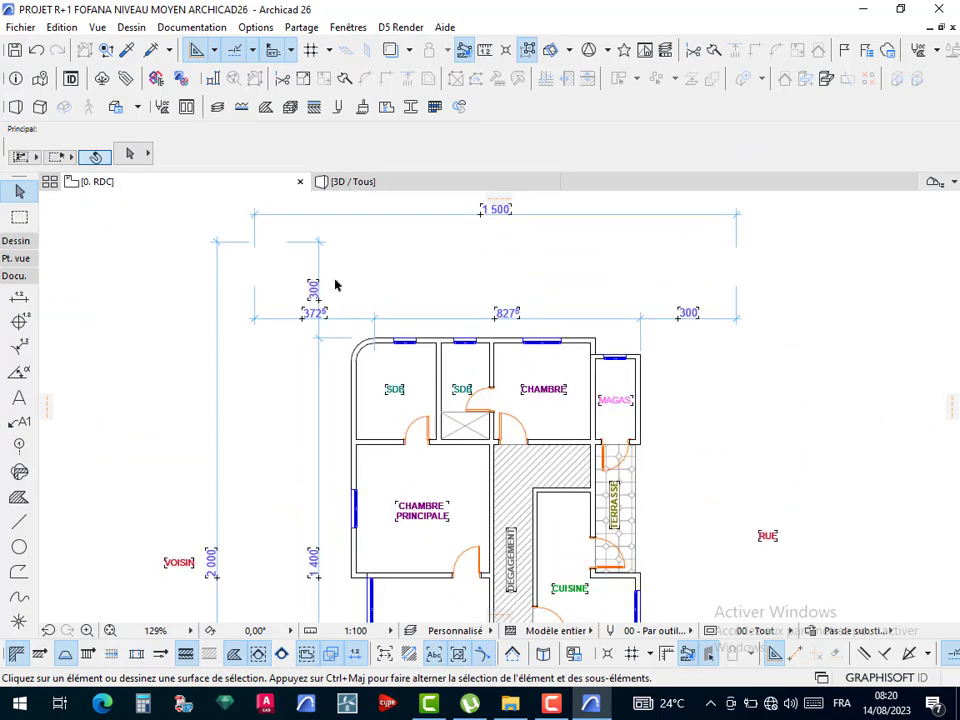
middle_drag(372, 314, 405, 368)
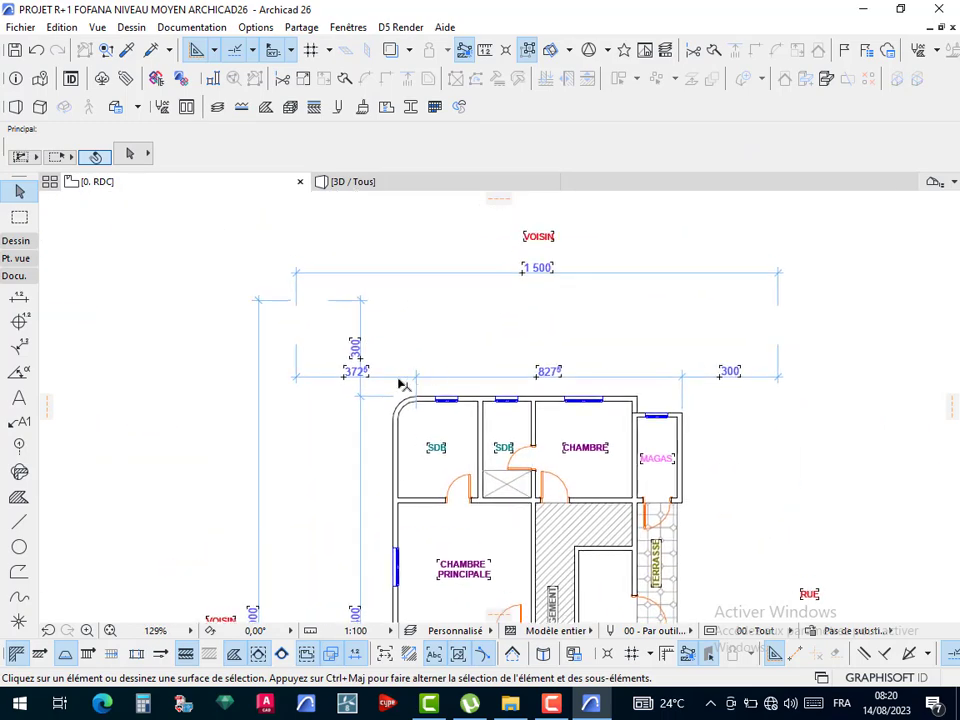
middle_drag(461, 422, 444, 409)
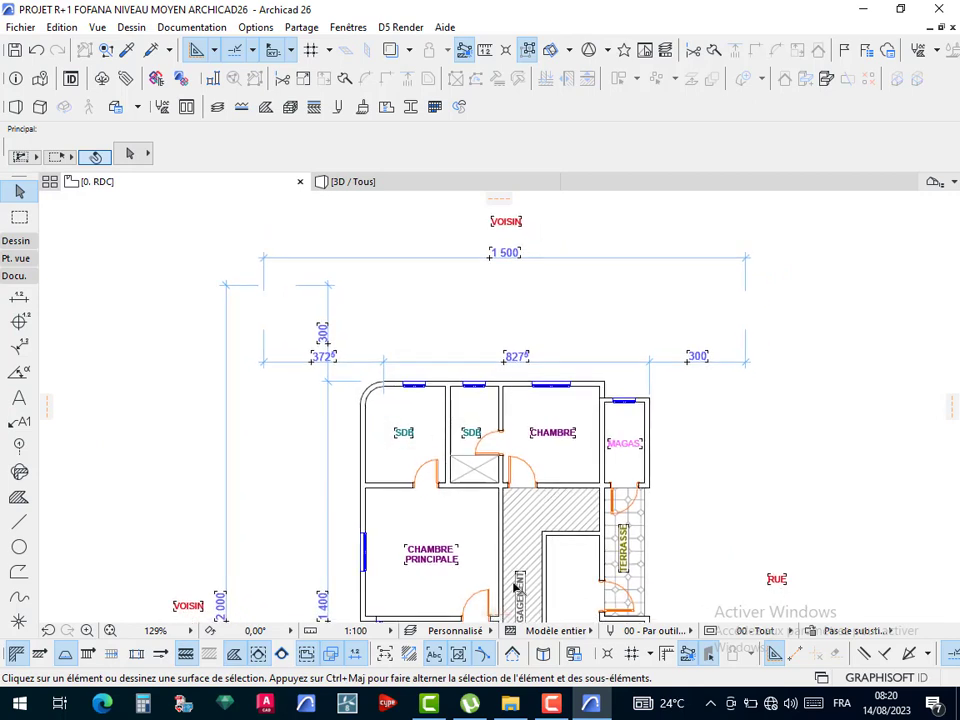
click(551, 705)
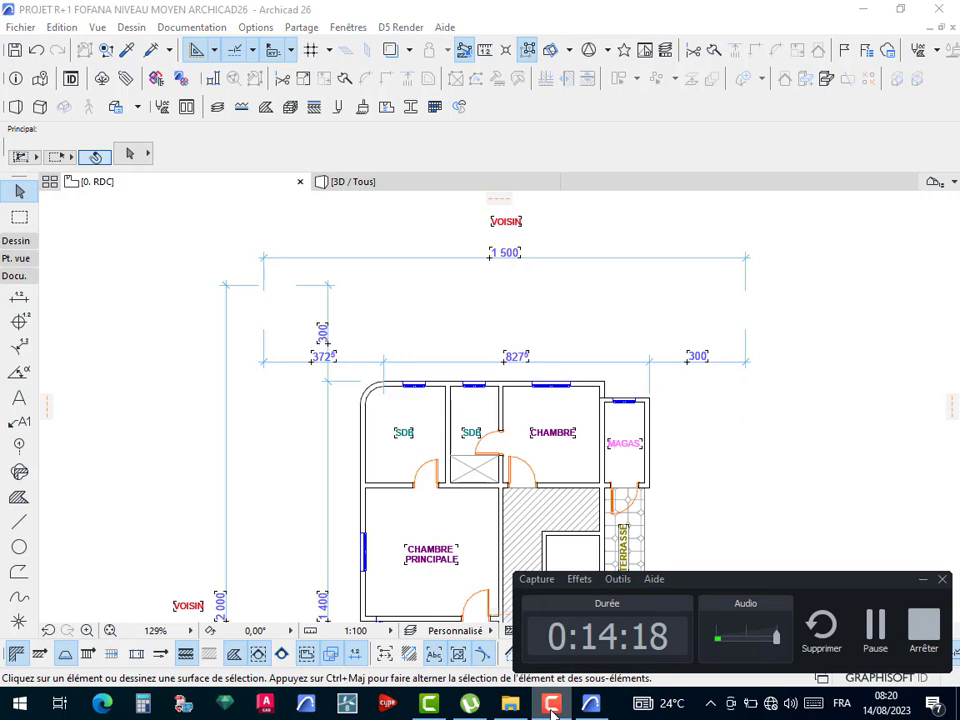
click(453, 484)
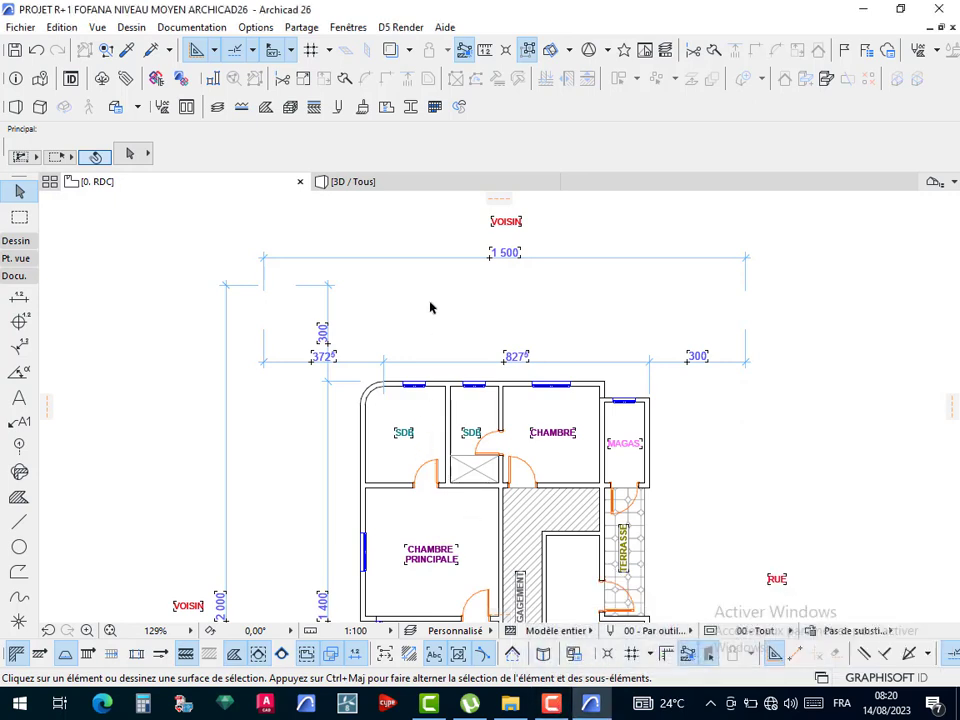
- Delete the five exterior dimension lines above, beside and below the house on the ground-floor plan
drag(430, 302, 357, 338)
scroll(461, 279, down, 2)
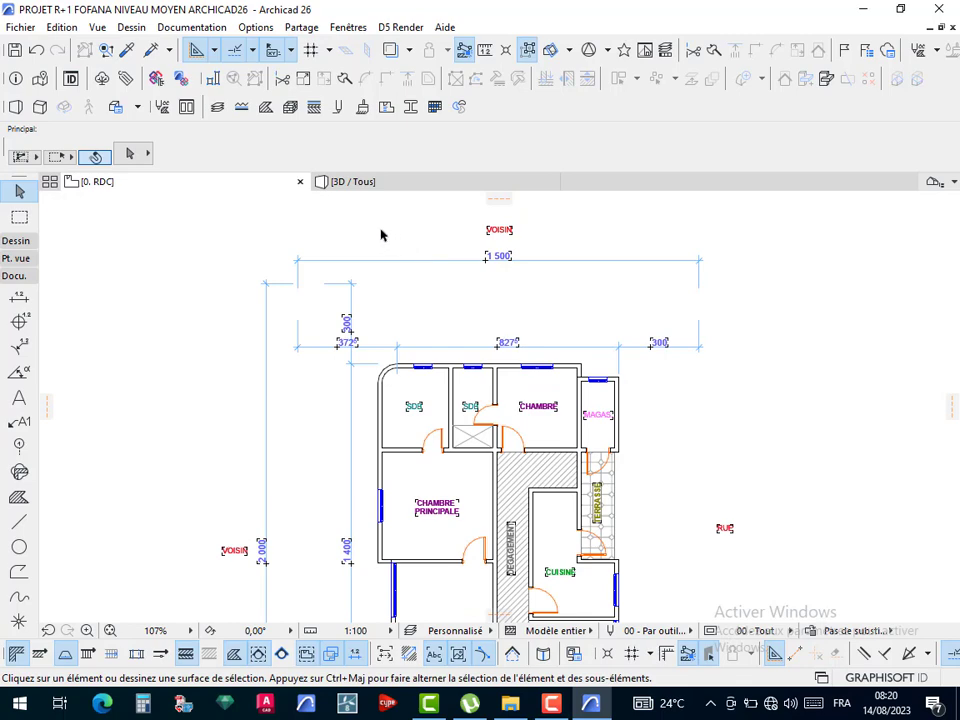
drag(380, 235, 281, 358)
middle_drag(420, 381, 454, 321)
scroll(471, 377, down, 3)
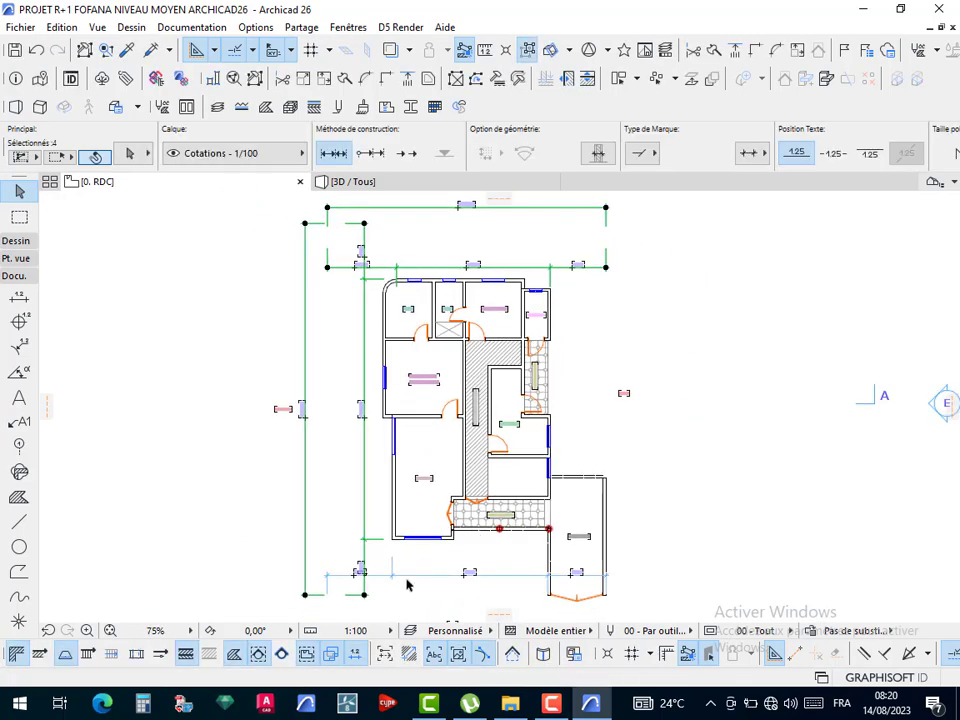
shift+click(422, 573)
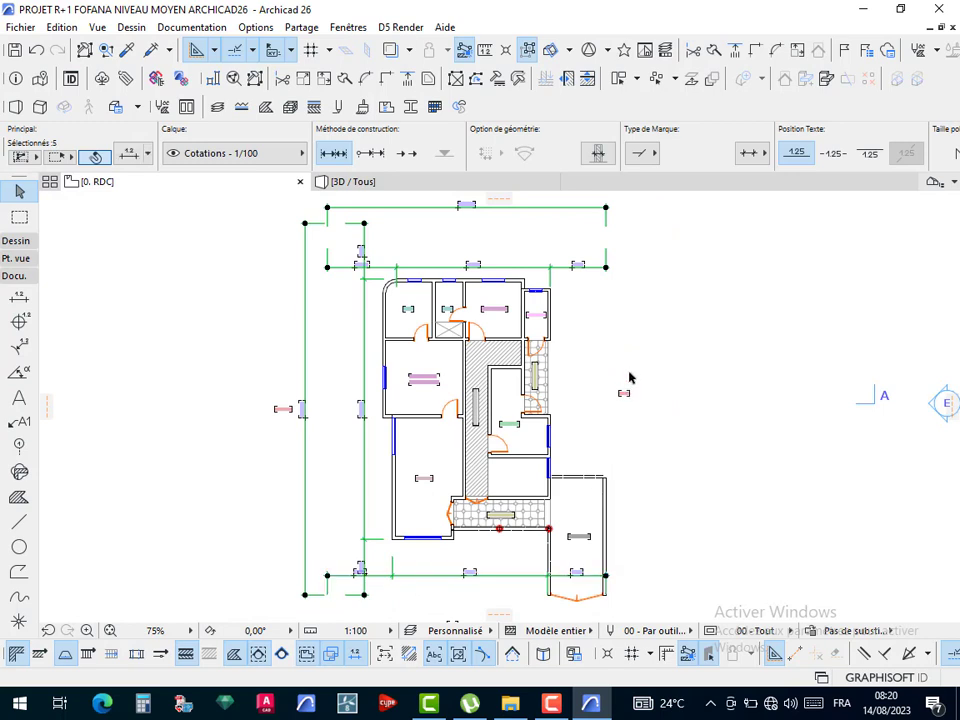
key(Delete)
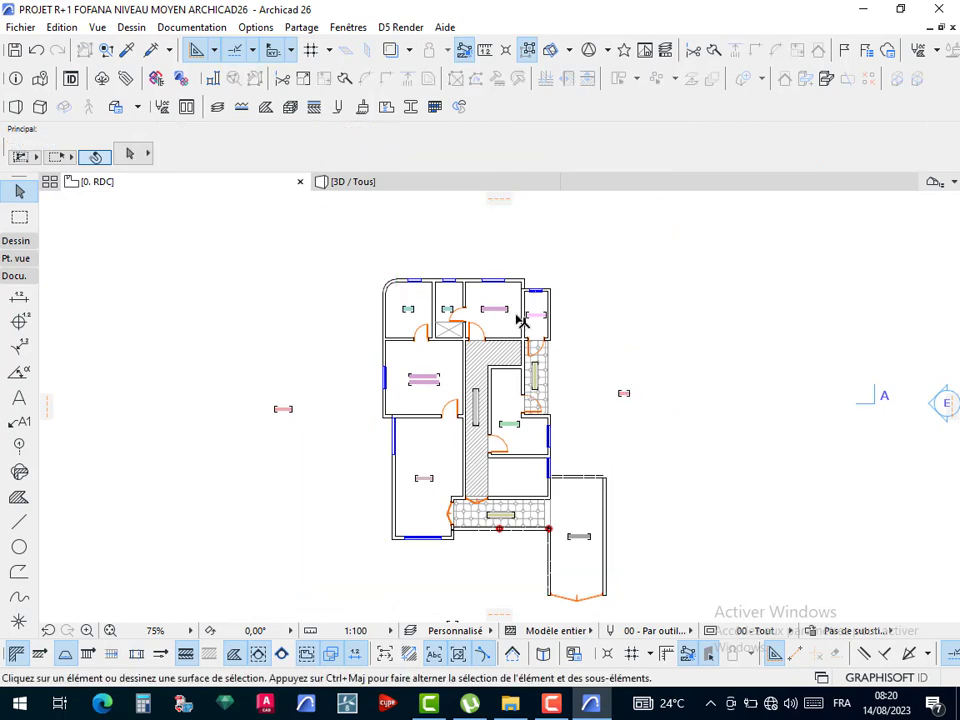
- Set the default dimension text size to 1,20 mm, review the marker and detail options, and accept the settings
middle_drag(503, 509, 499, 429)
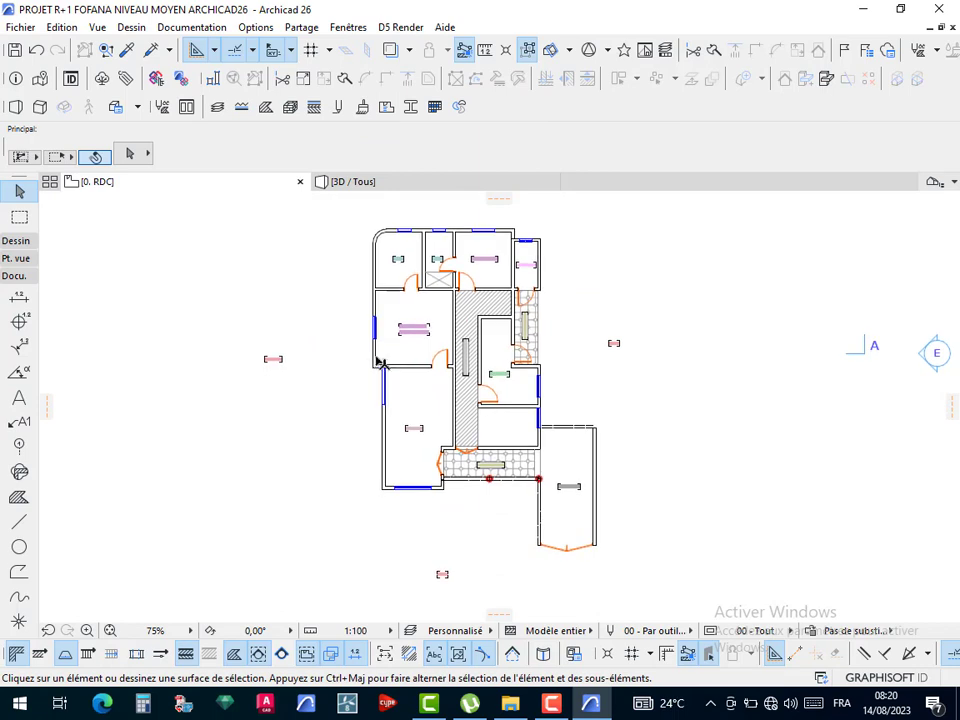
key(w)
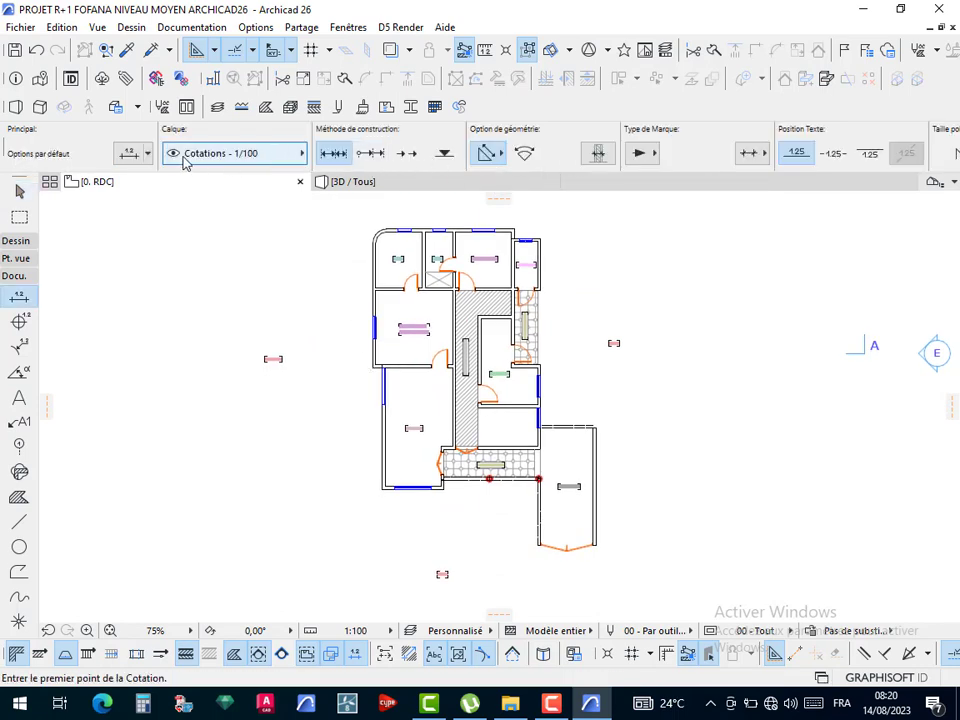
click(130, 154)
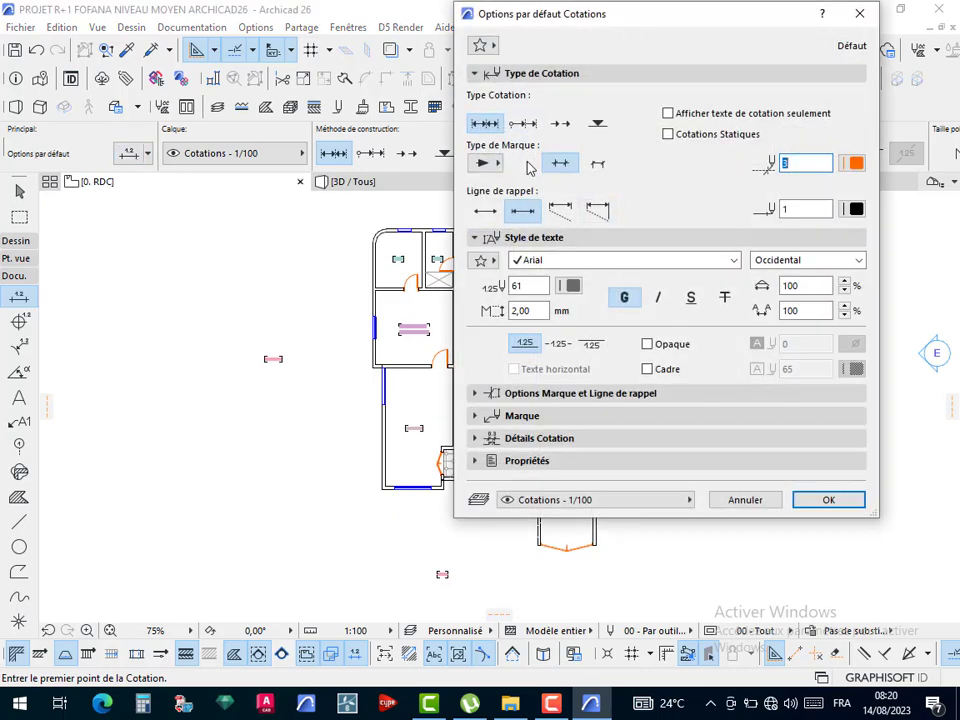
click(519, 213)
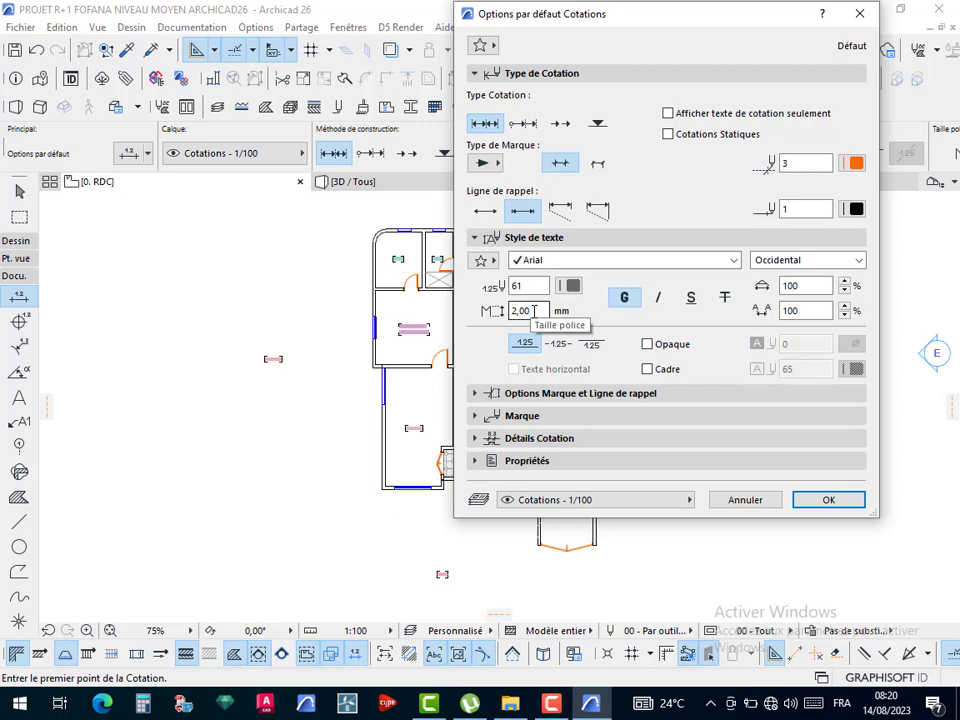
click(534, 311)
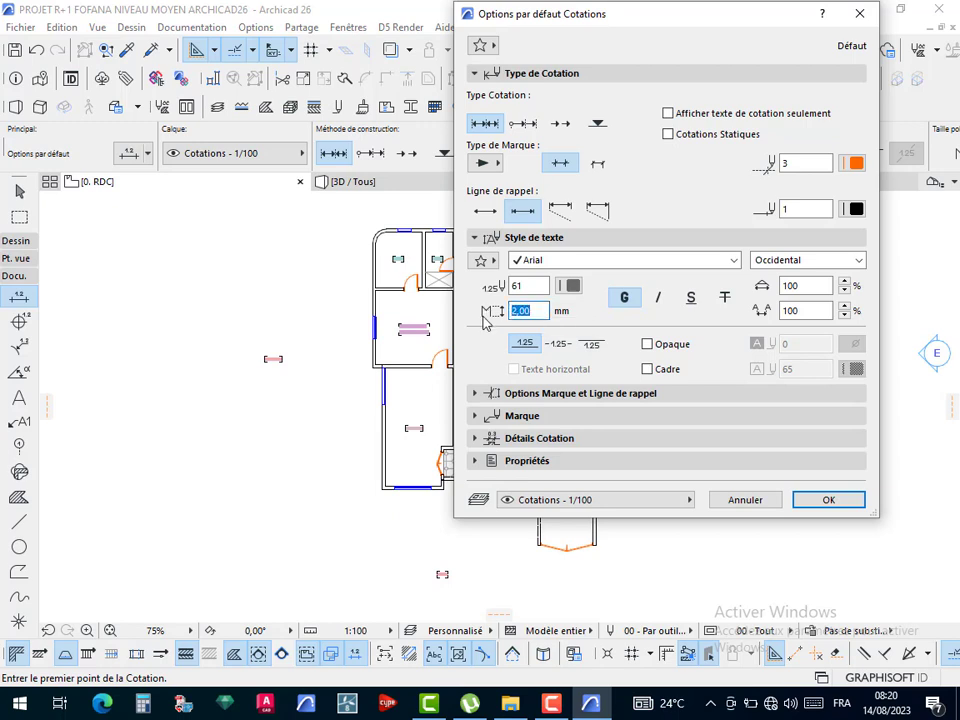
text(1,2)
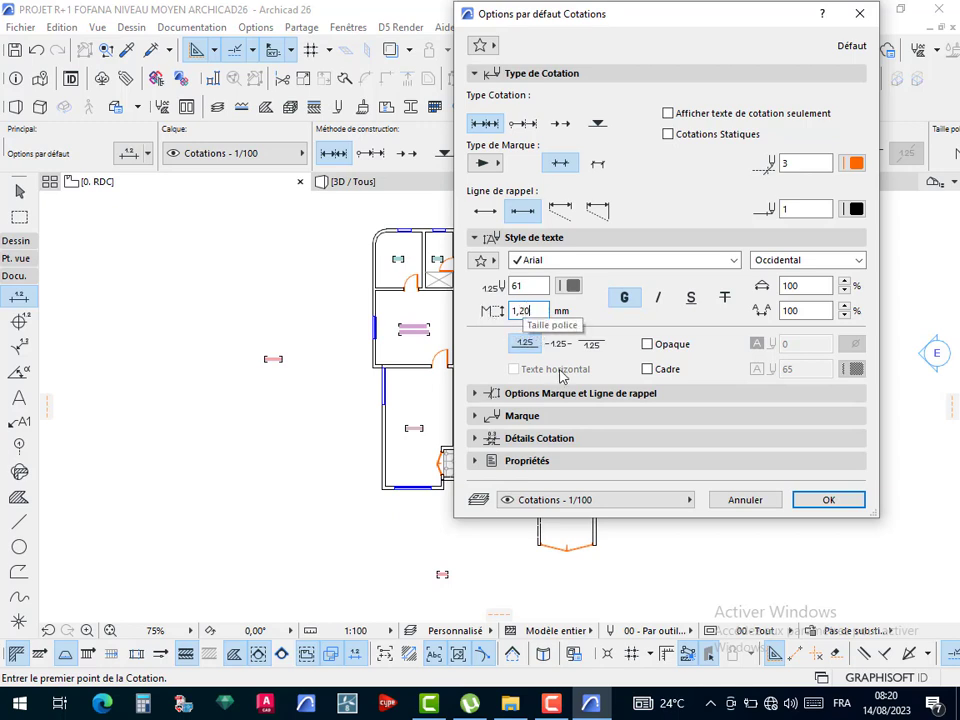
click(478, 395)
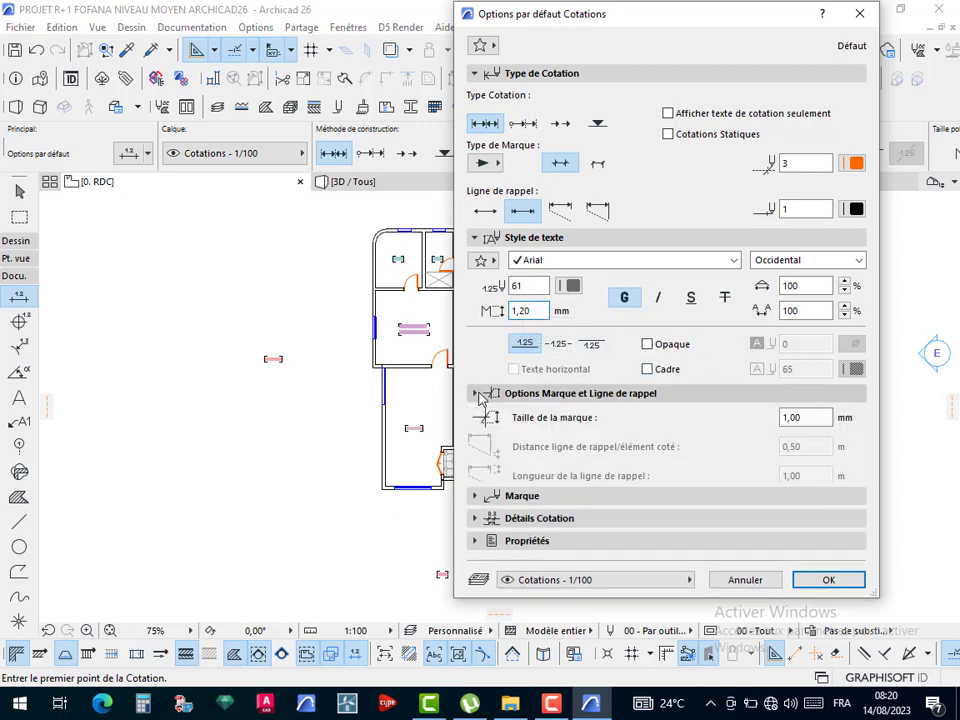
click(490, 500)
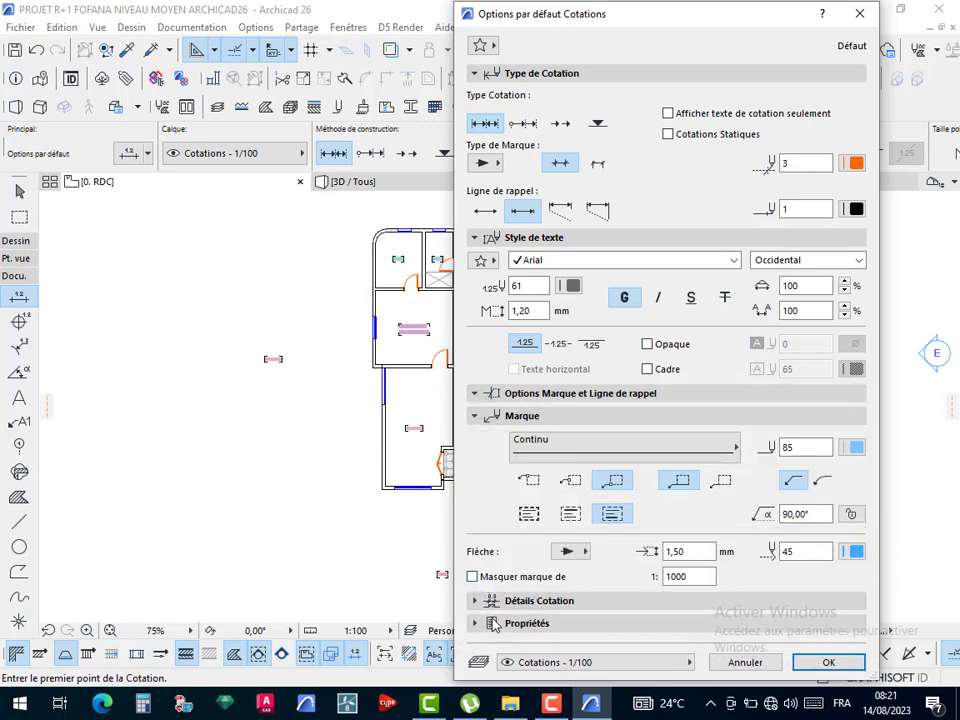
click(480, 603)
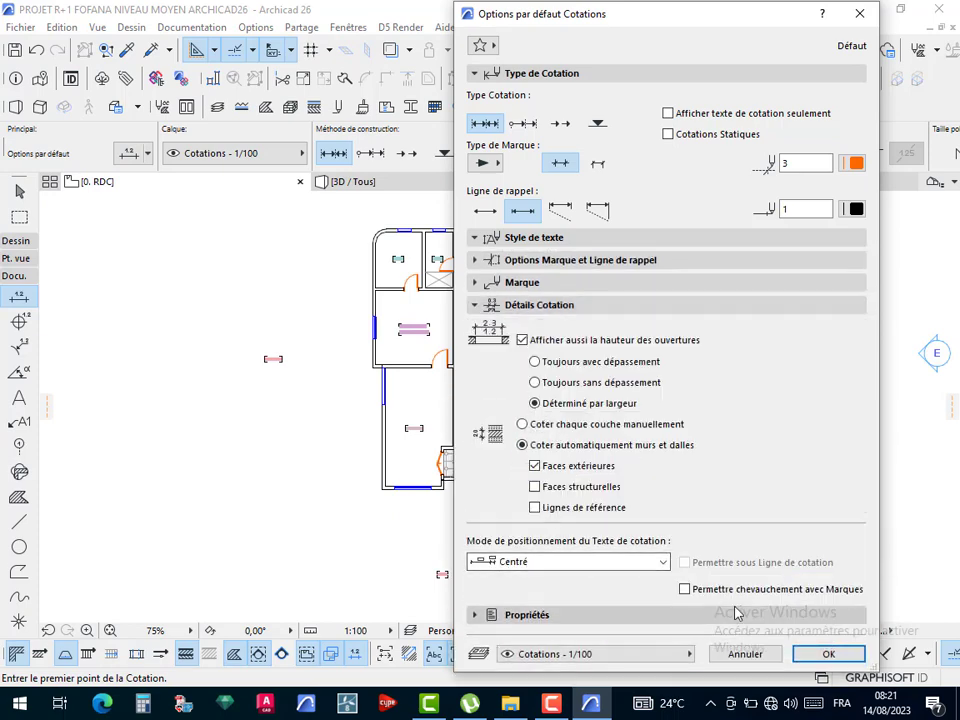
click(828, 653)
- Start a horizontal dimension chain at the garage's outer wall, including the jambs of the garage door and the terrace entrance door
scroll(655, 561, up, 6)
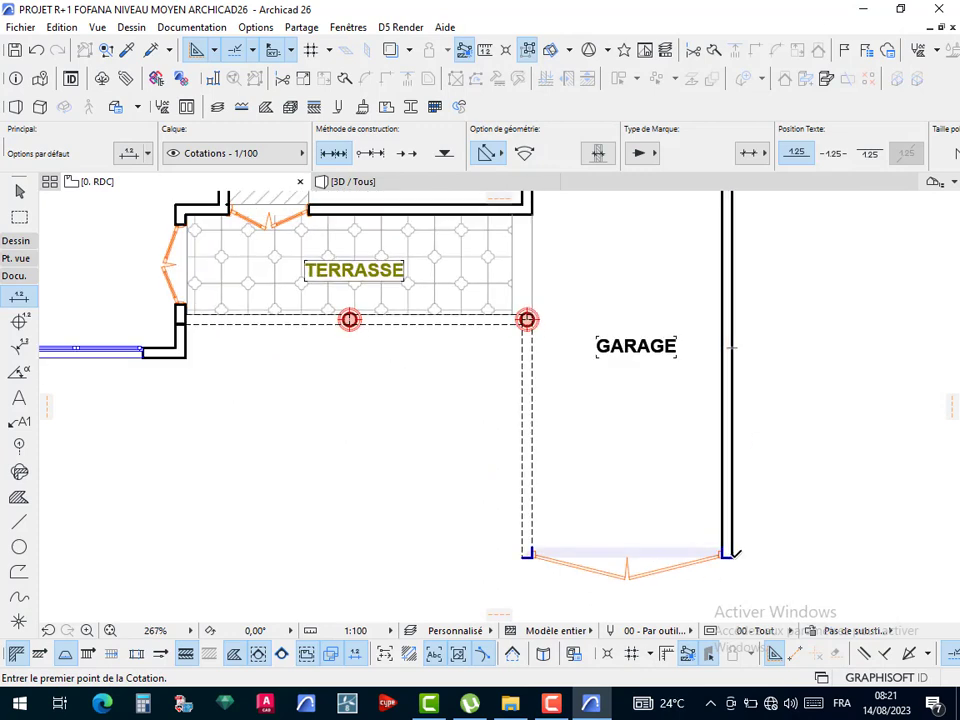
click(731, 553)
scroll(734, 558, up, 4)
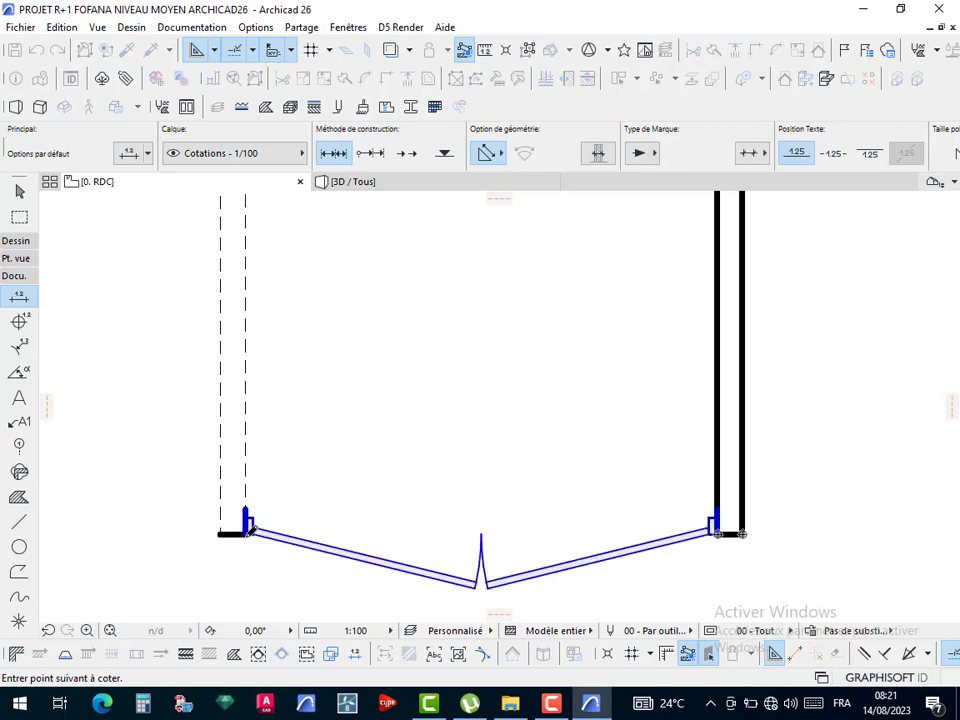
scroll(386, 491, down, 3)
scroll(218, 357, up, 5)
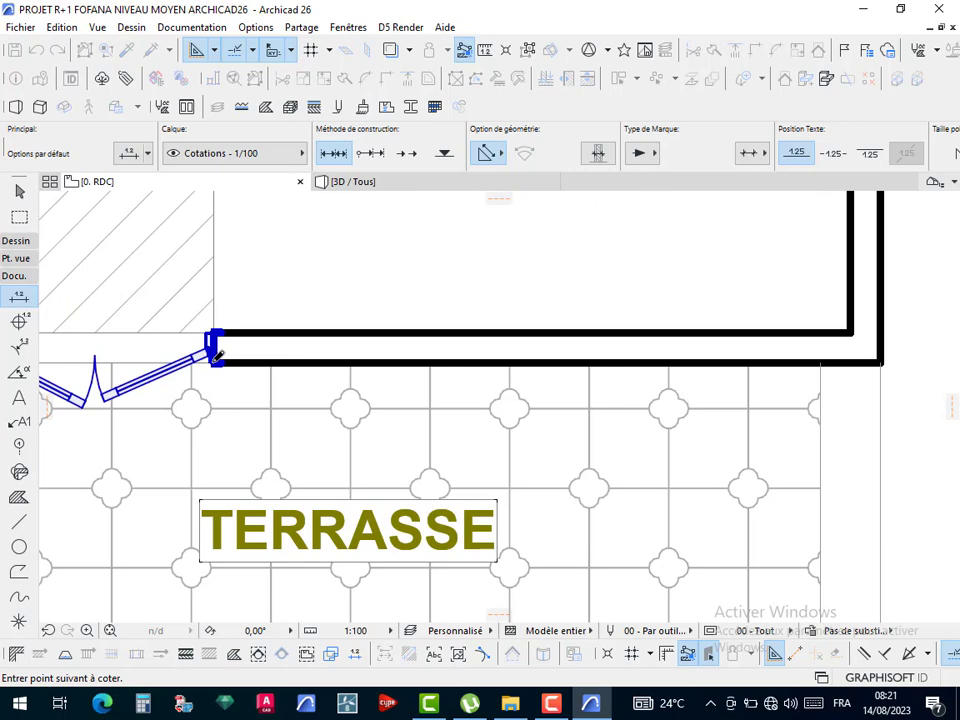
scroll(218, 357, down, 4)
scroll(431, 420, up, 4)
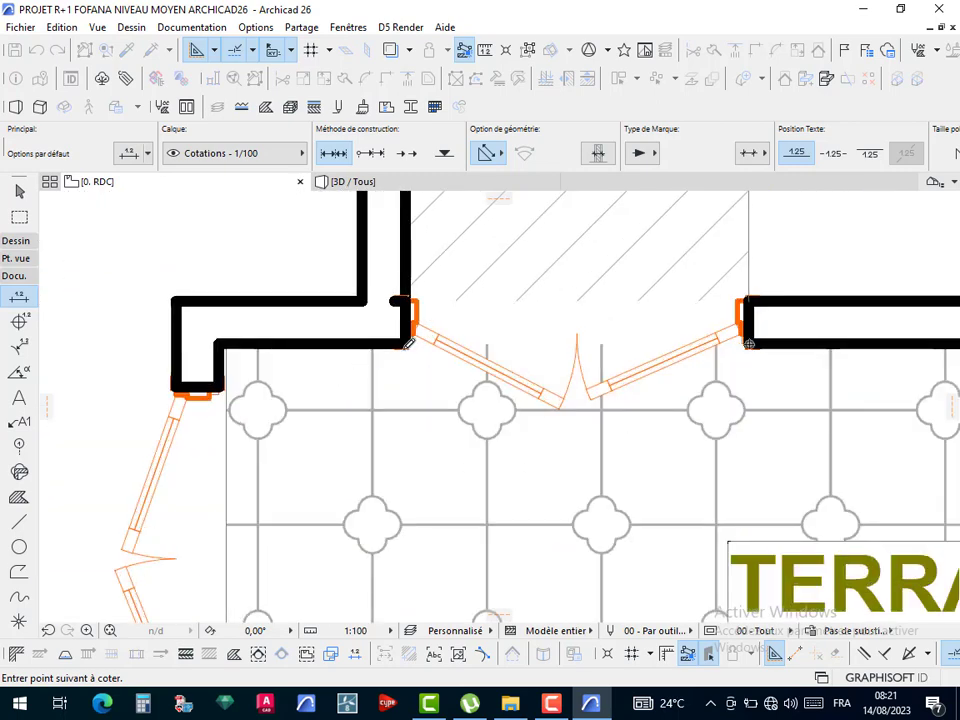
scroll(393, 415, down, 4)
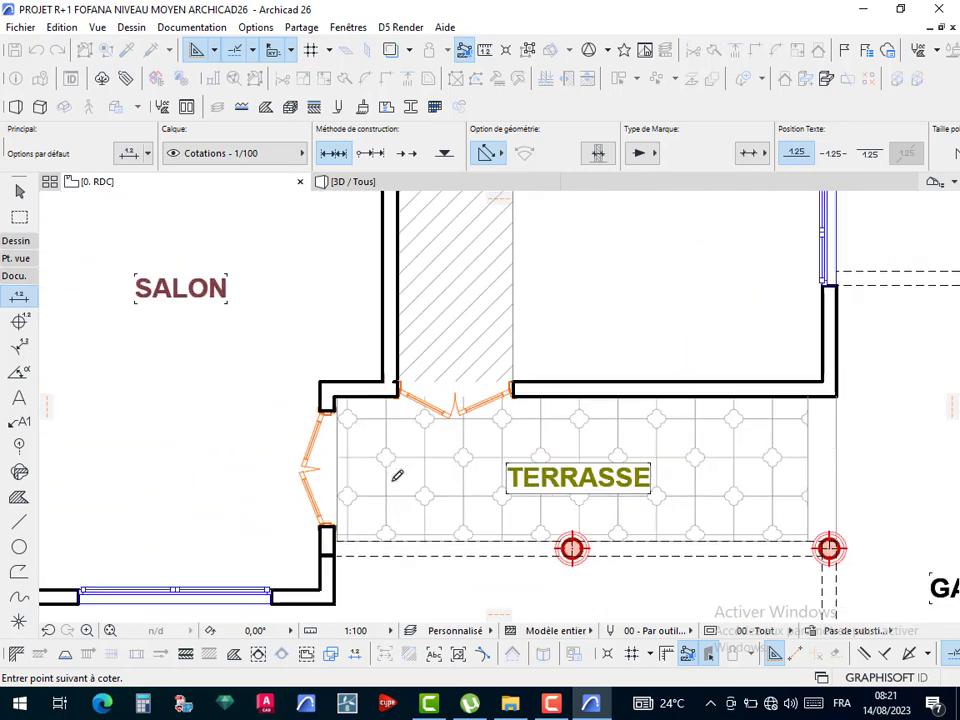
middle_drag(297, 582, 428, 408)
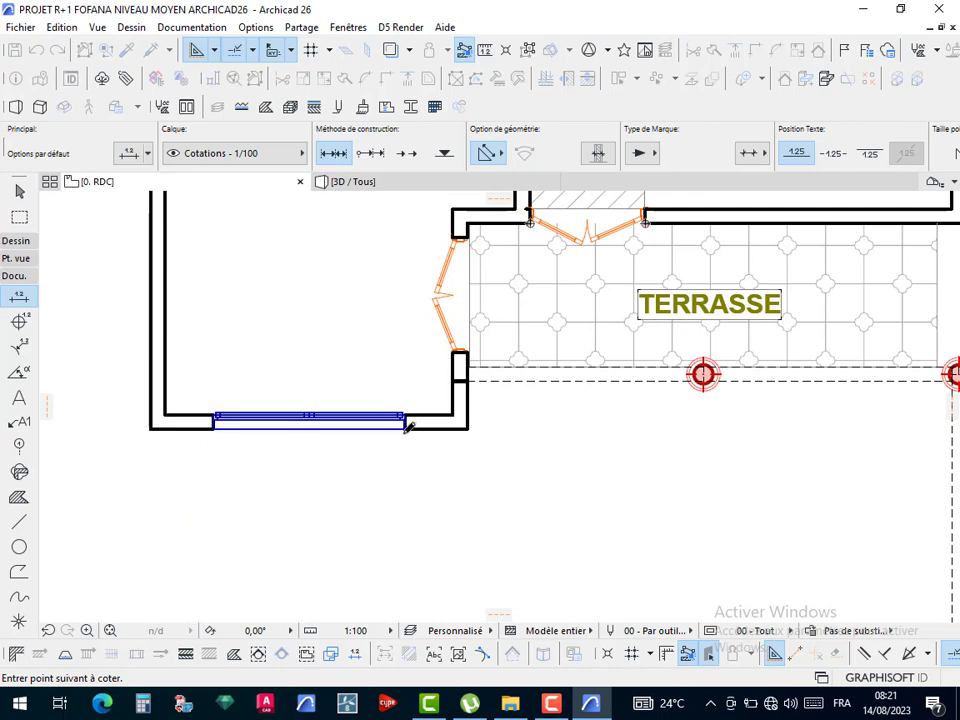
- Add the salon's front window edges and outer corner to the chain, and place the dimension line between the garage door and the RUE label
click(405, 430)
click(213, 430)
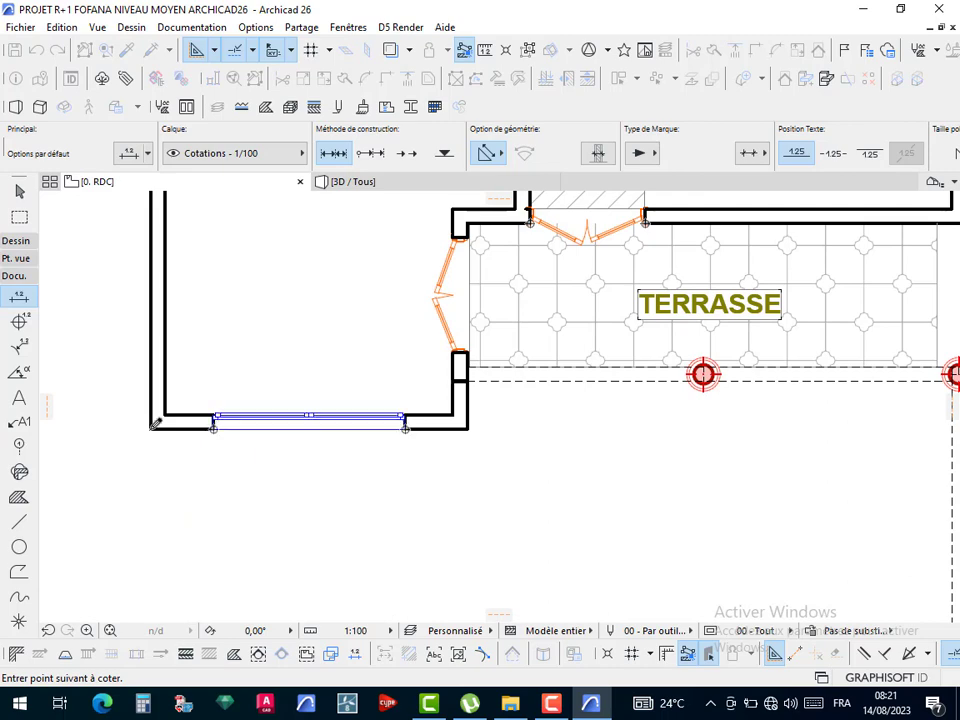
scroll(368, 435, down, 5)
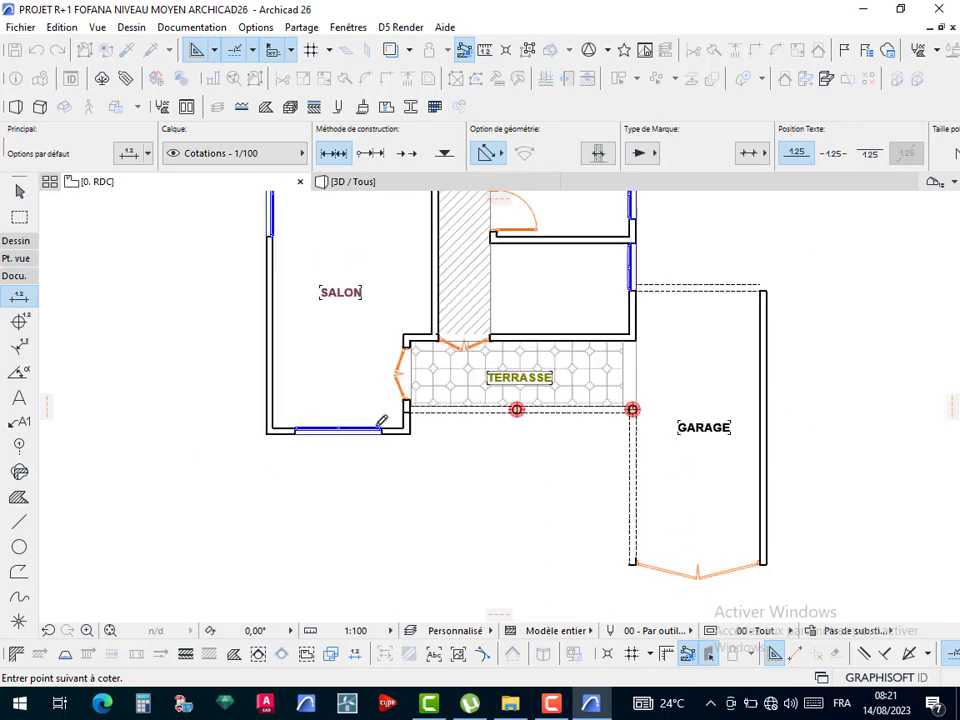
double_click(439, 508)
scroll(442, 507, up, 4)
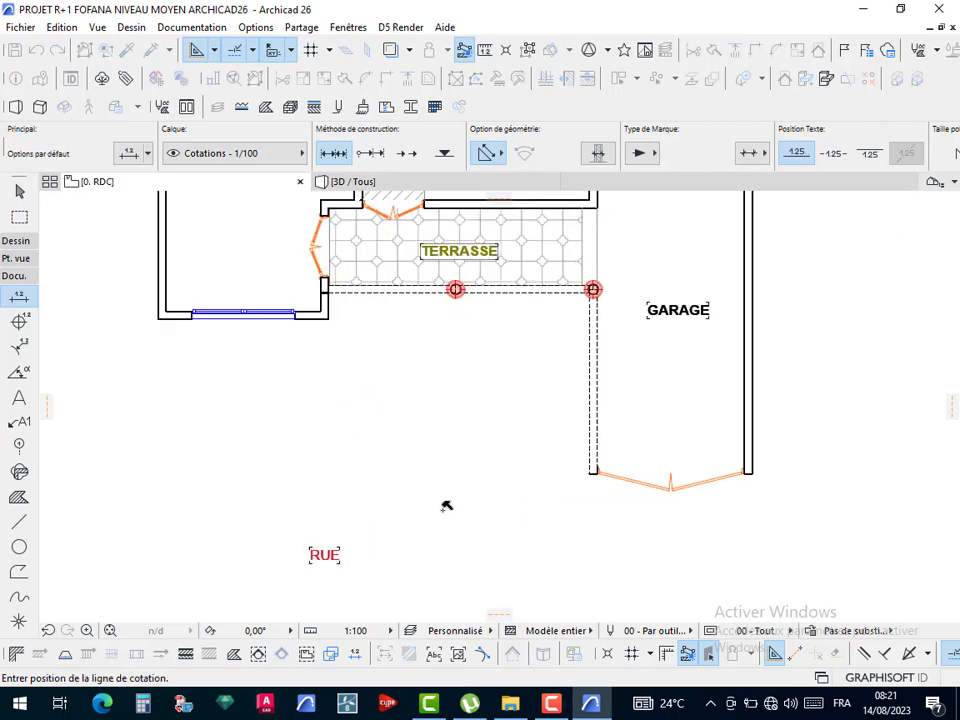
scroll(446, 507, up, 1)
click(447, 511)
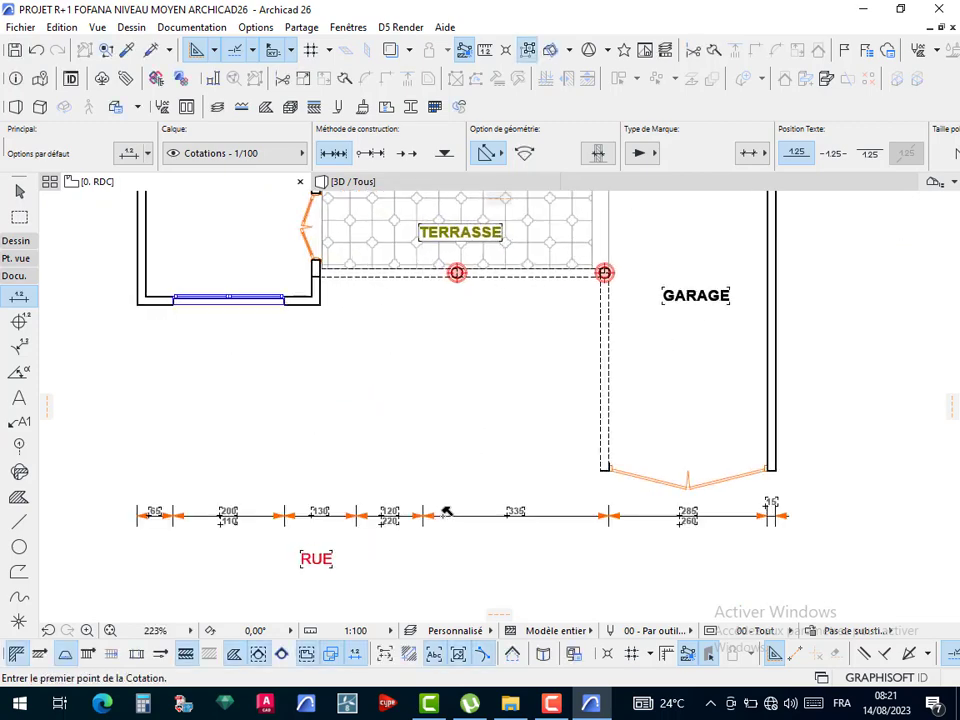
- Set the project's dimension standard to 02 - Mètre and accept the preferences
scroll(373, 386, up, 4)
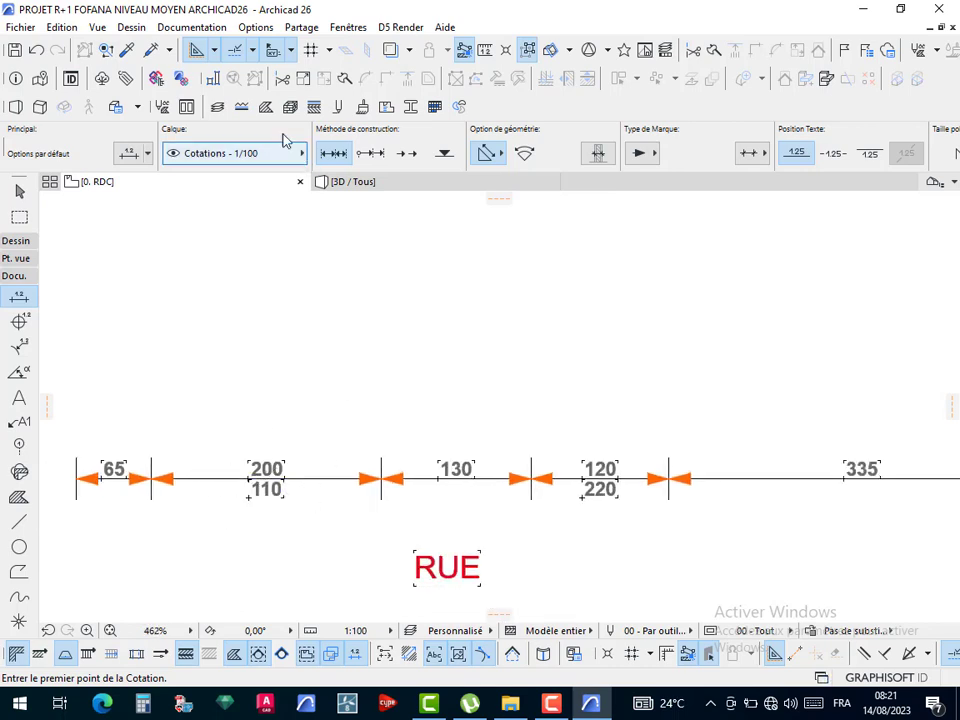
key(Escape)
click(255, 27)
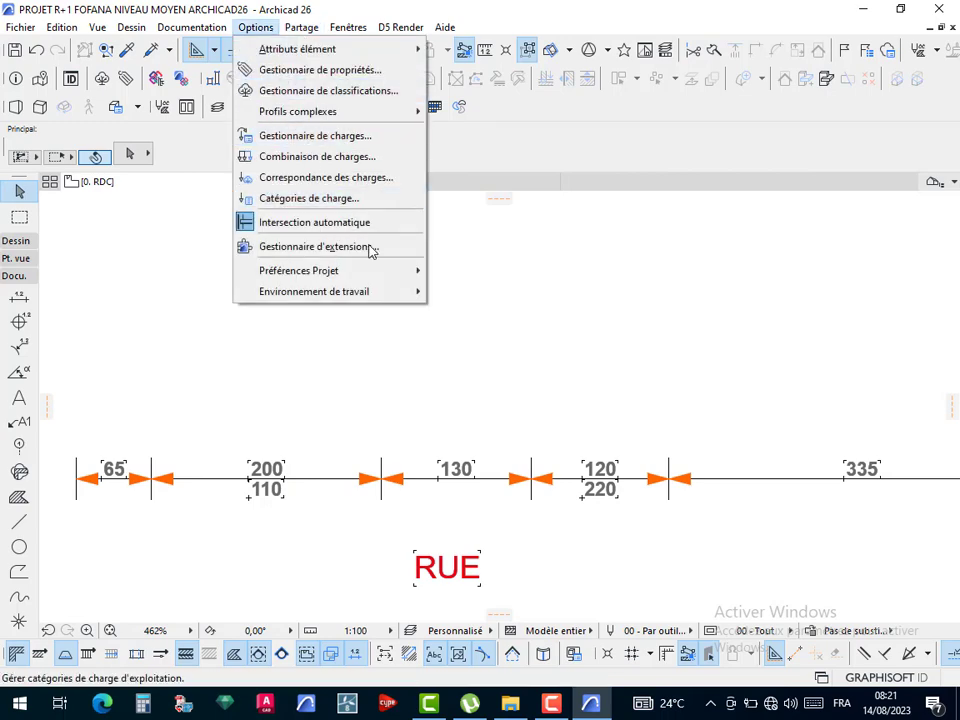
mouse_move(386, 272)
click(474, 296)
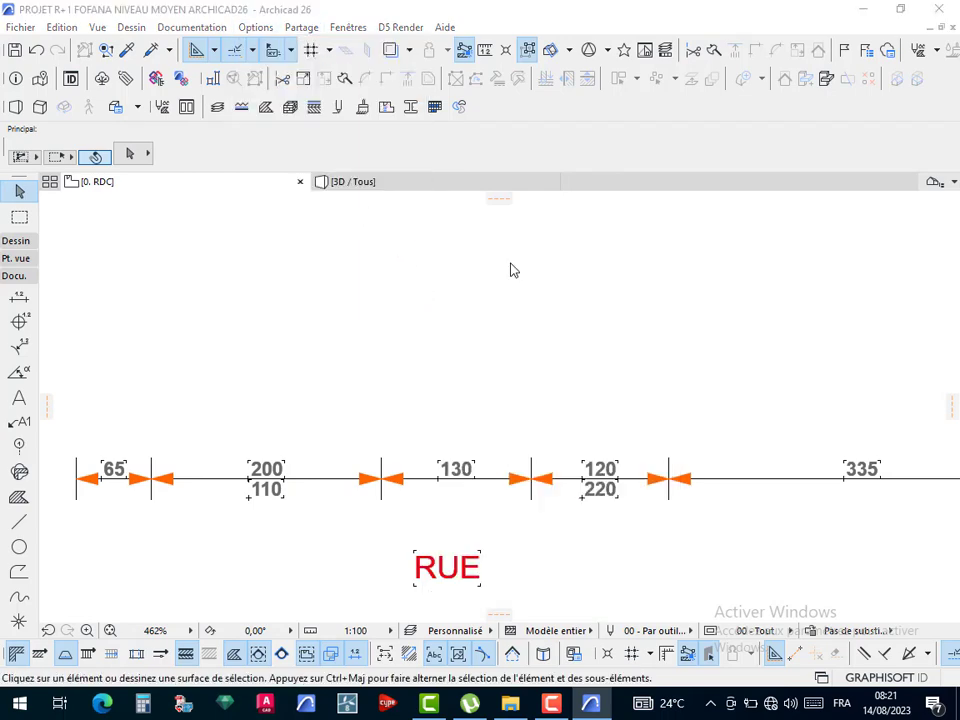
click(338, 147)
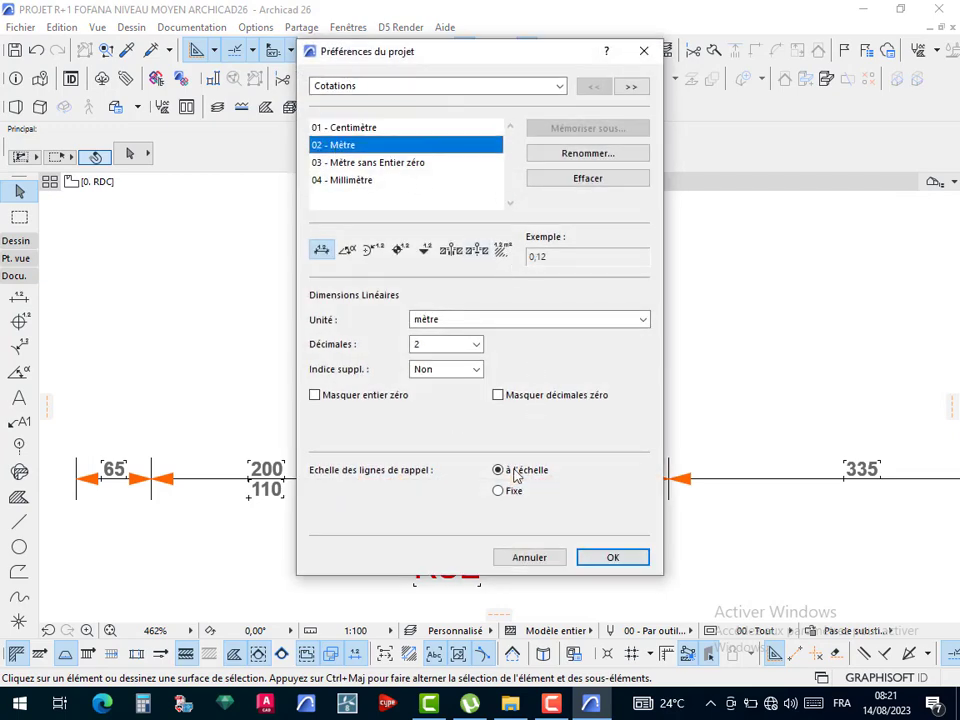
click(607, 558)
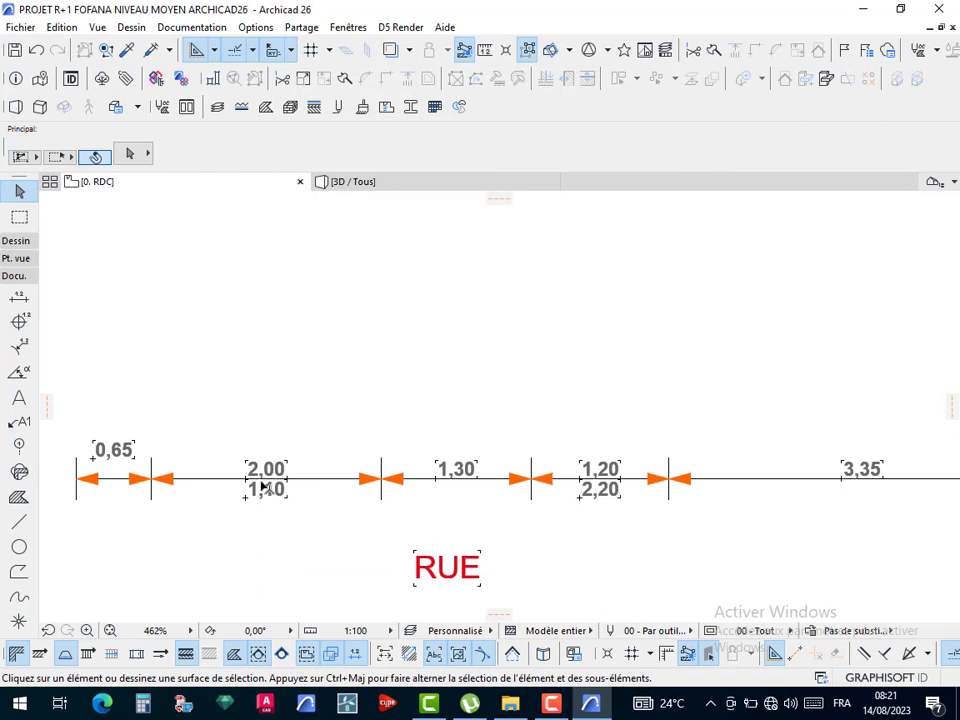
- Recheck the linear dimension unit and decimals in the project's dimension preferences
scroll(265, 488, up, 3)
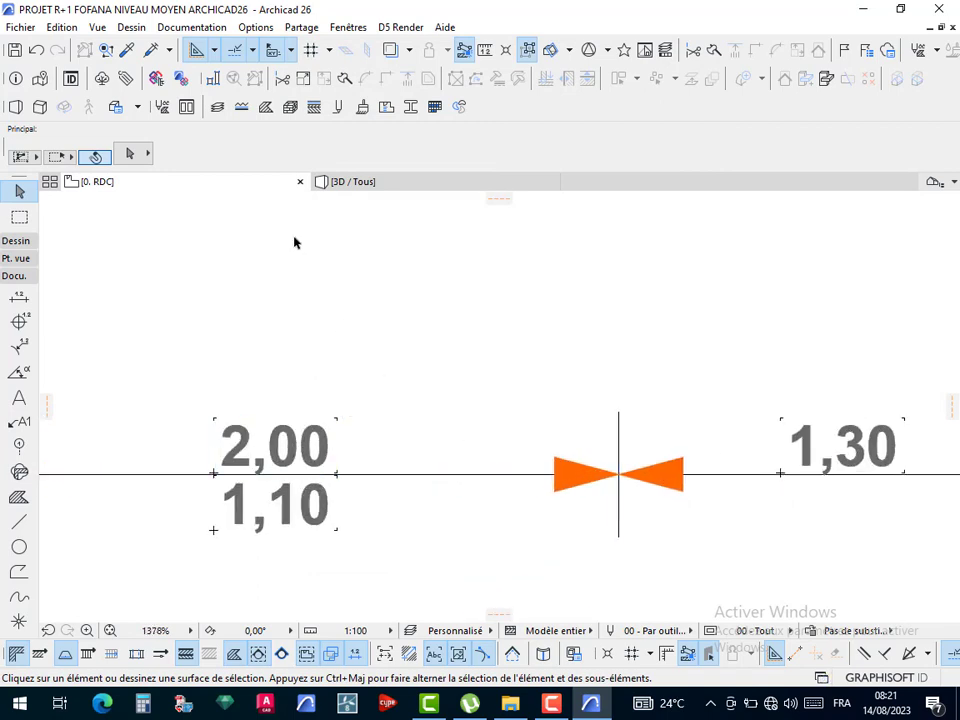
click(254, 27)
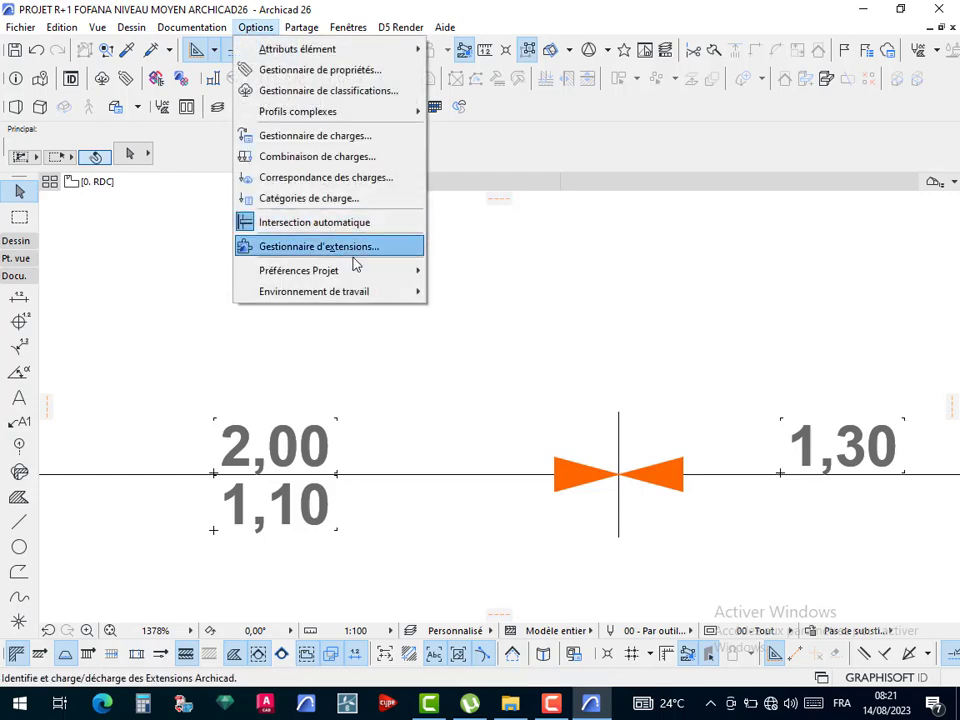
mouse_move(398, 271)
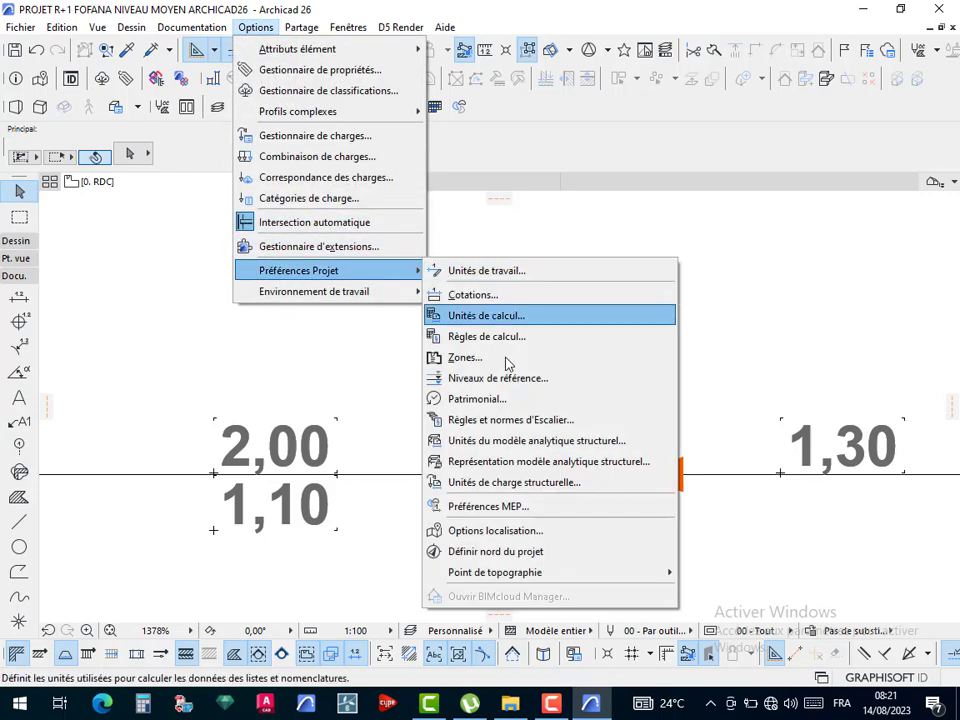
click(510, 296)
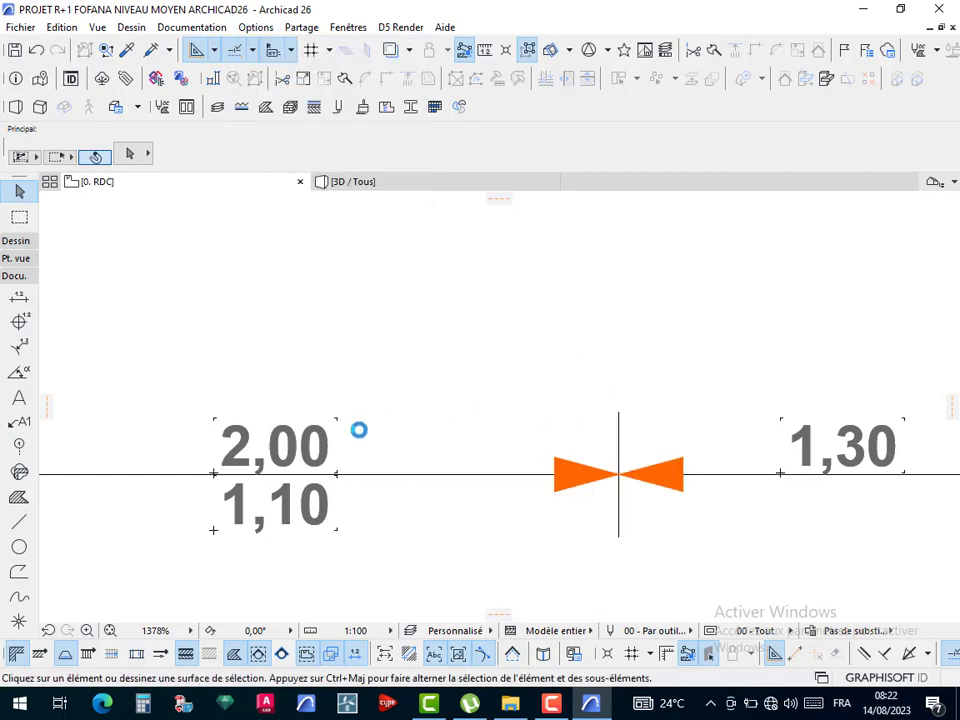
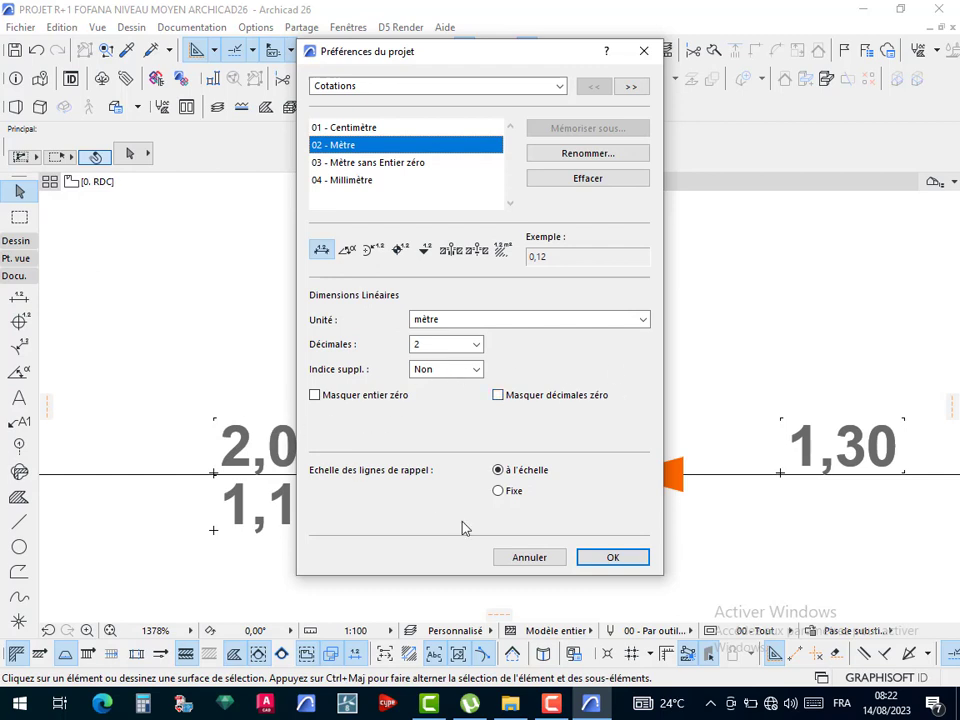
click(617, 558)
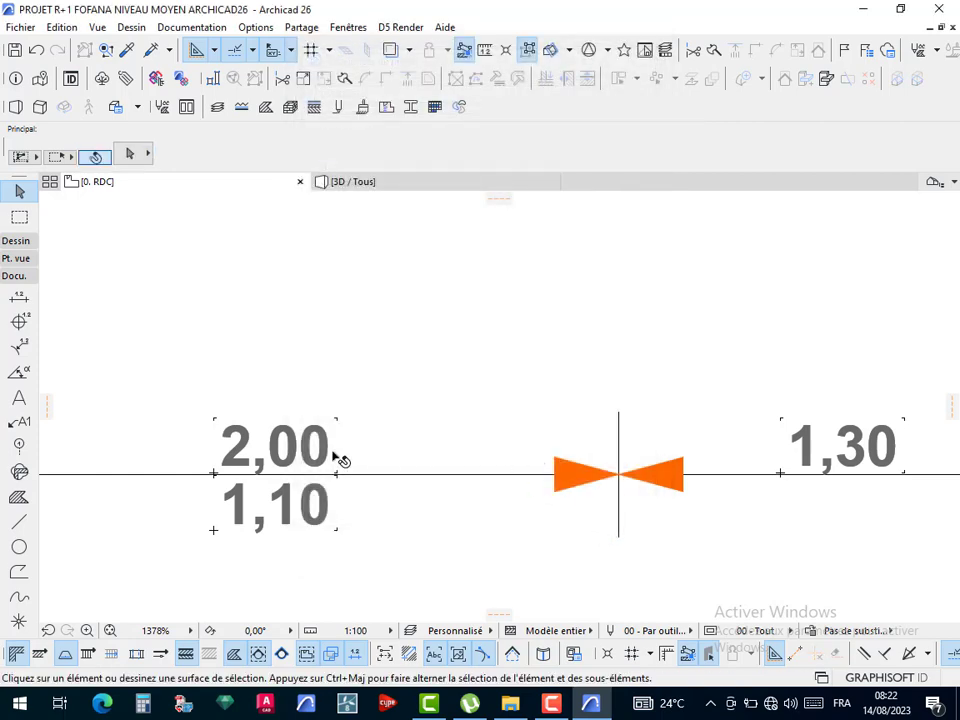
- Examine the front dimension chain's text size, pens, witness lines and pointer arrow settings
scroll(330, 440, down, 5)
scroll(294, 388, down, 1)
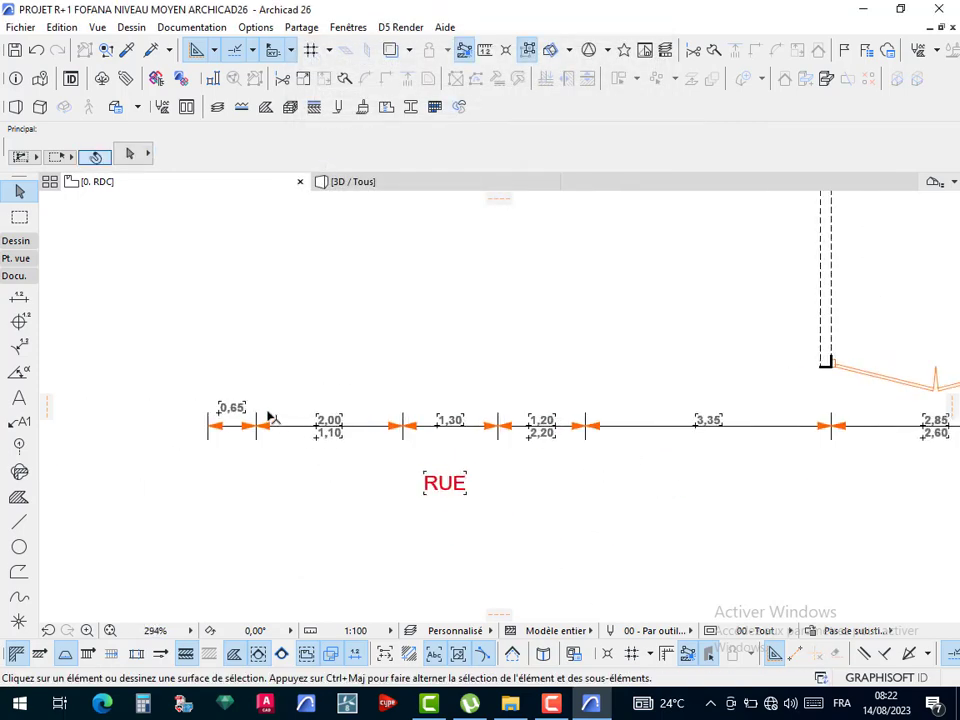
scroll(270, 419, up, 6)
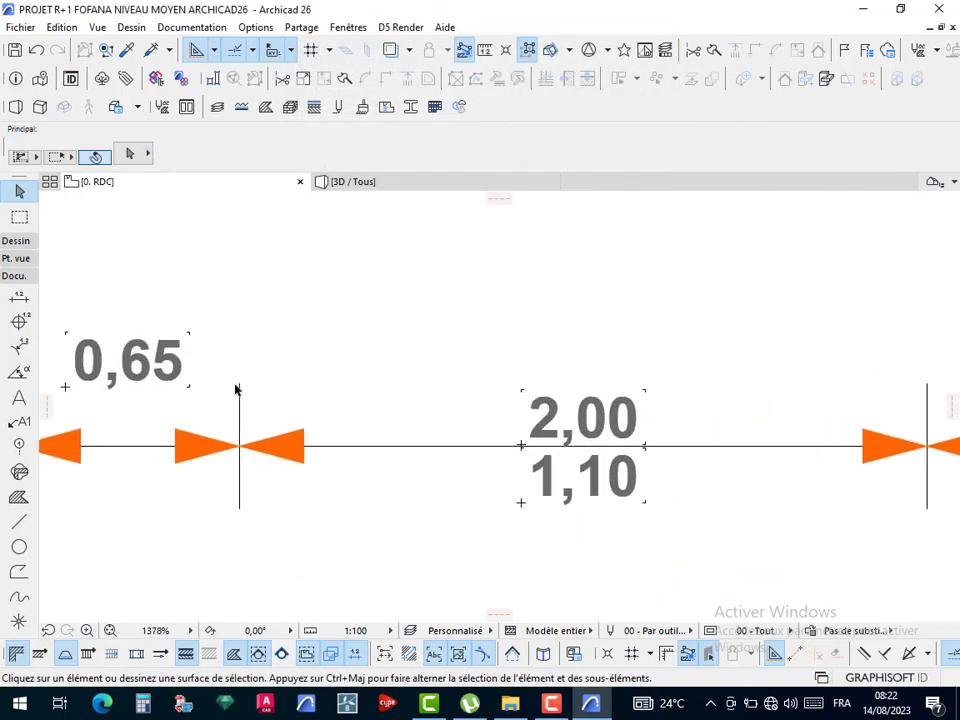
click(340, 447)
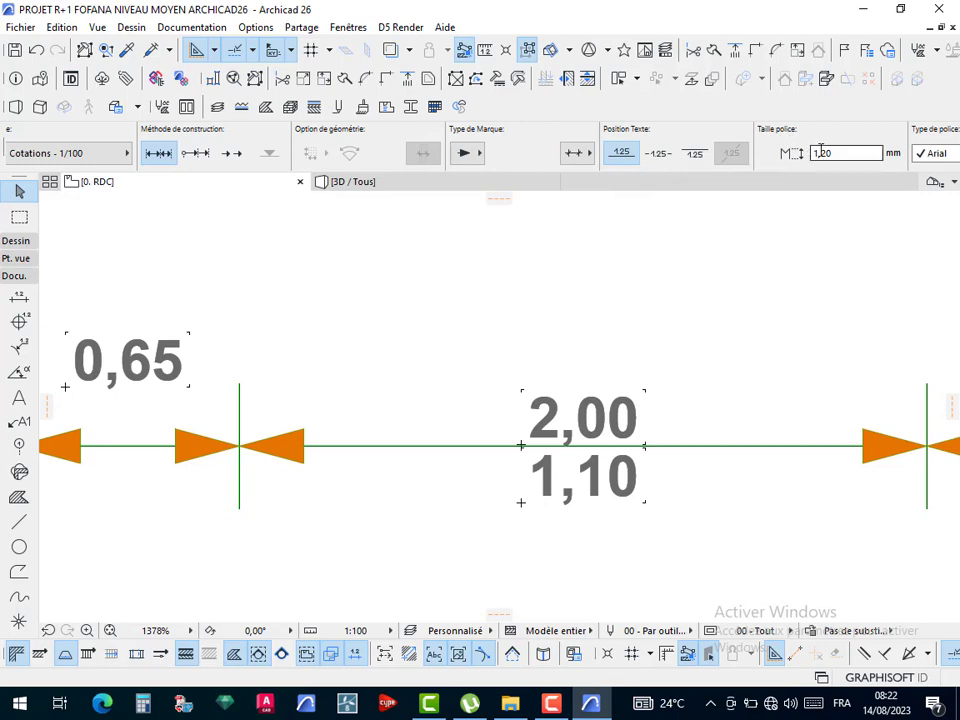
scroll(815, 155, down, 10)
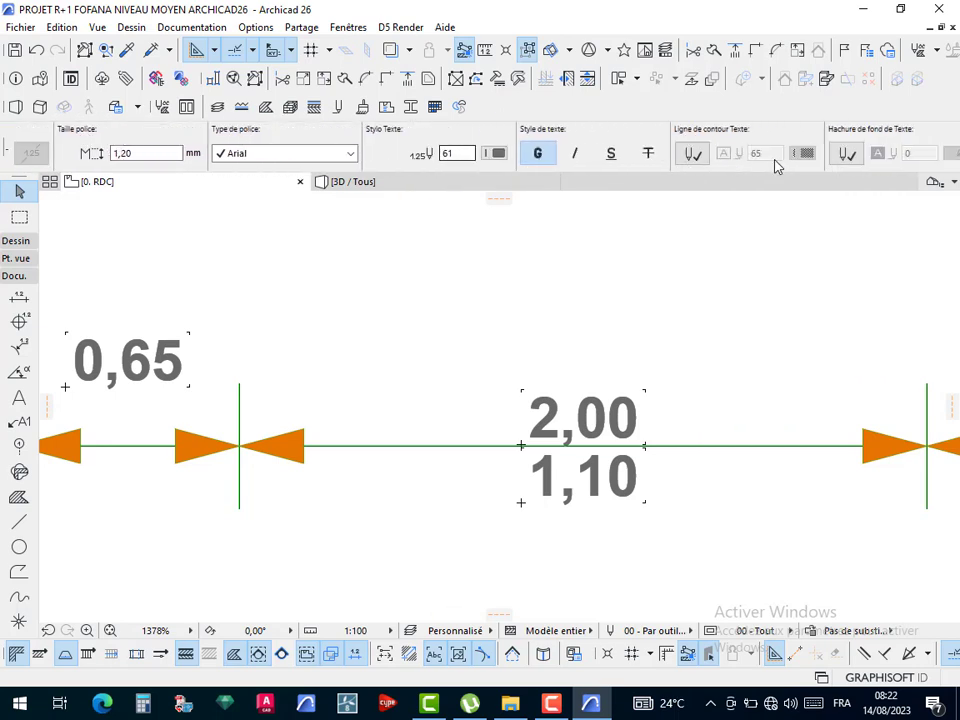
scroll(776, 163, down, 8)
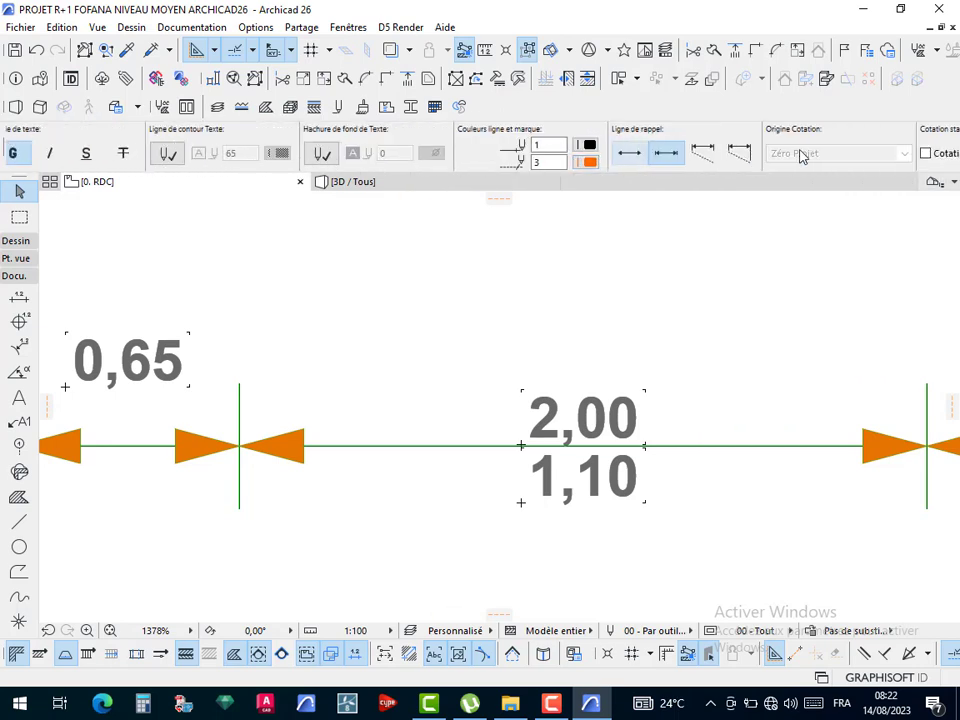
scroll(800, 157, down, 5)
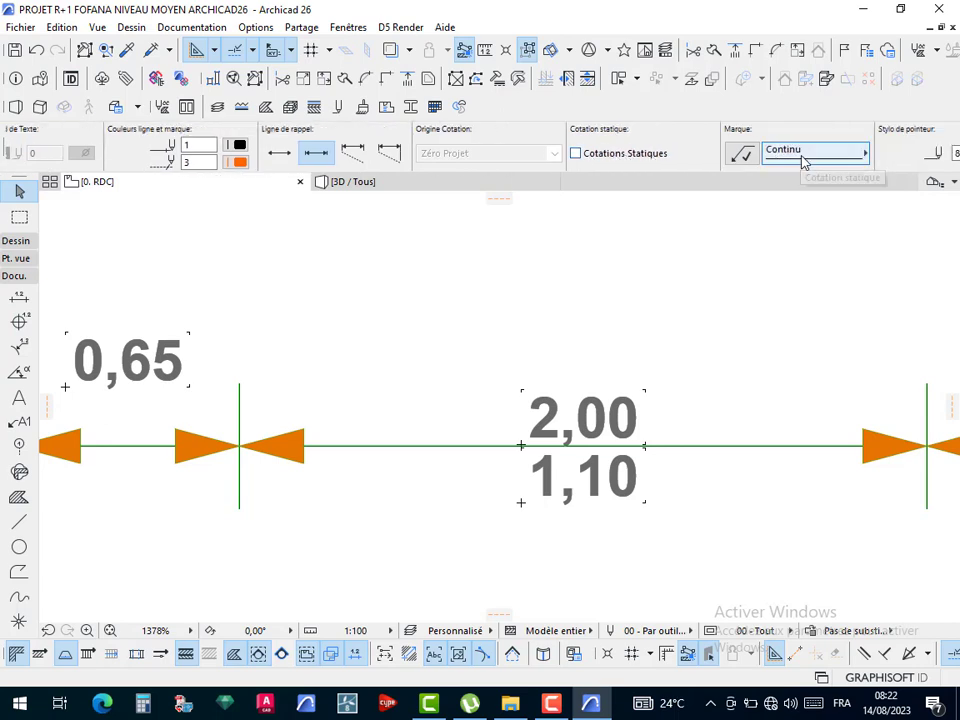
scroll(800, 158, up, 1)
scroll(797, 158, down, 8)
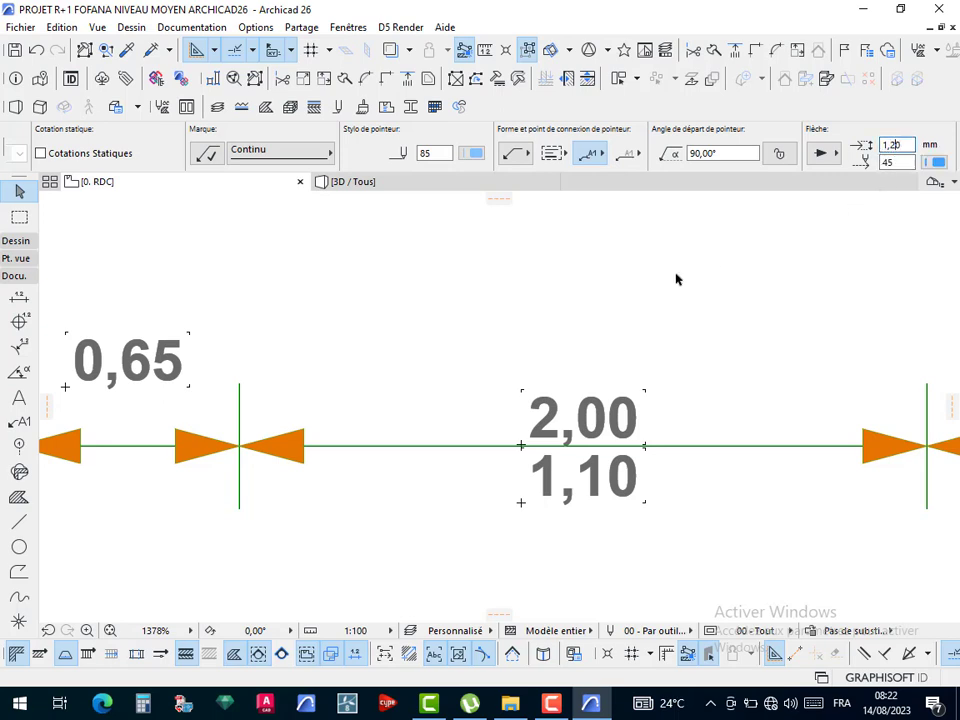
scroll(247, 431, down, 4)
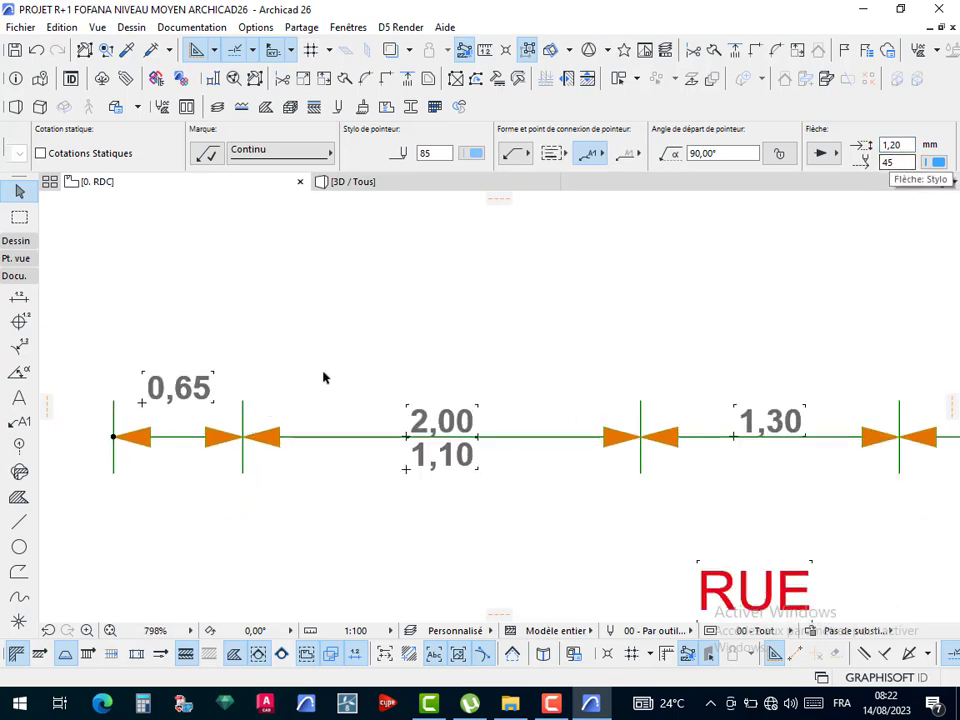
key(Escape)
- Start a second horizontal dimension chain with the first chain's settings, picking both faces of the salon's two side walls
scroll(328, 389, down, 7)
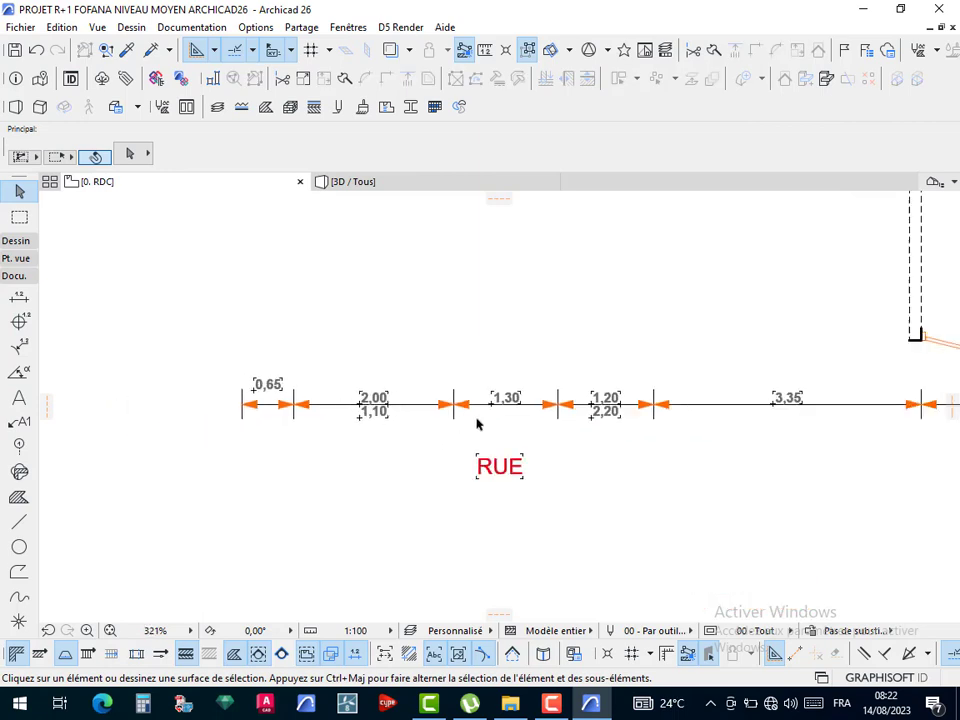
scroll(648, 408, down, 3)
middle_drag(543, 455, 496, 473)
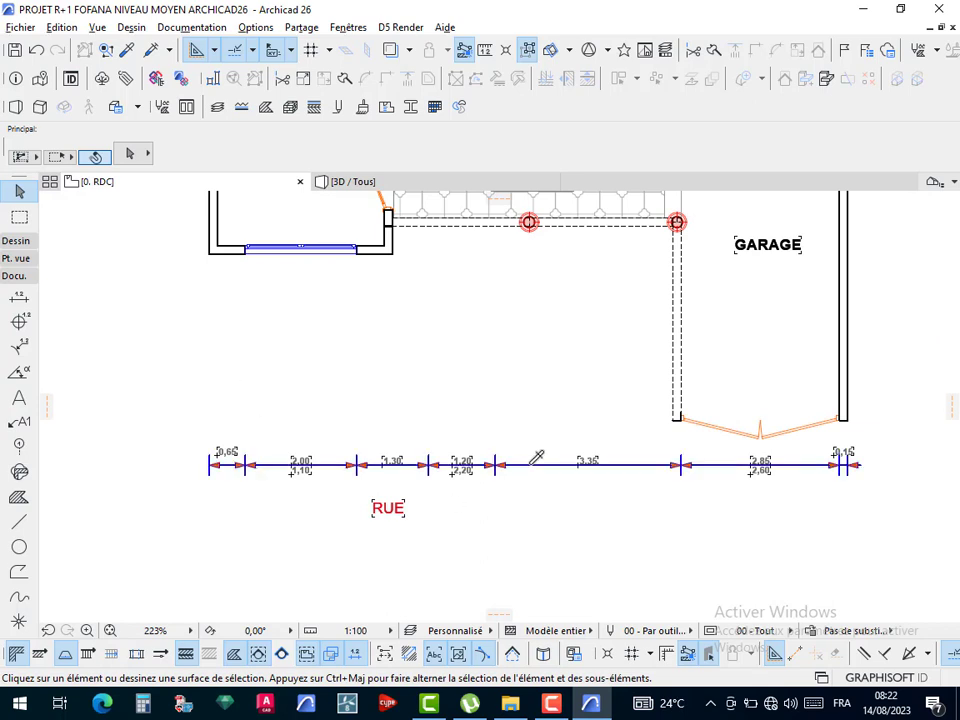
alt+click(674, 464)
scroll(207, 239, up, 4)
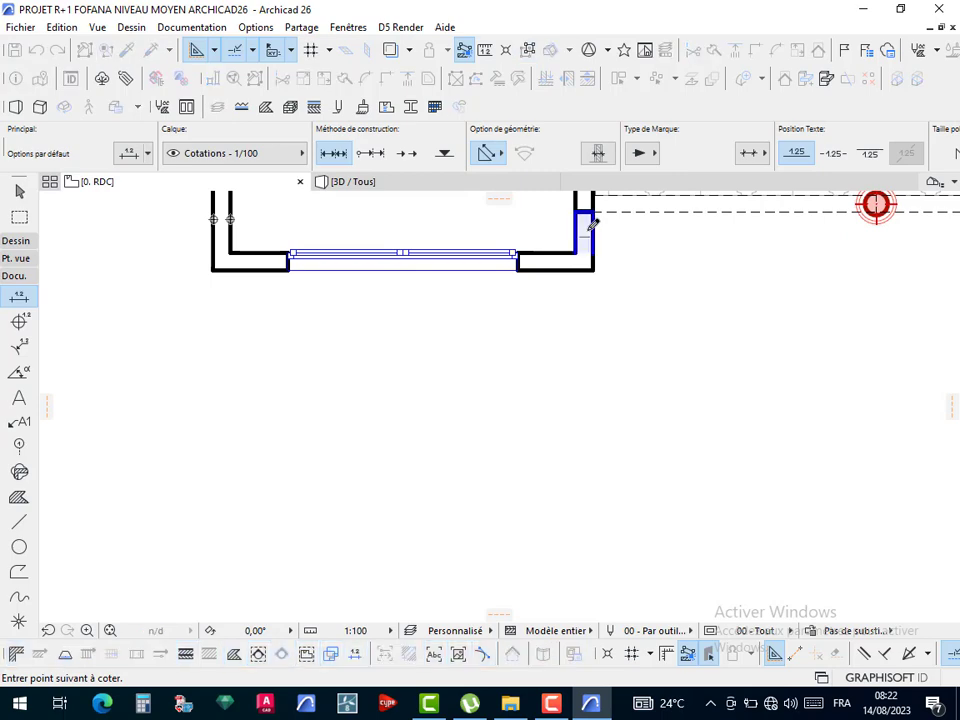
scroll(409, 403, down, 4)
- Add the two opposite side edges of the terrace's middle round column to the second chain
scroll(437, 337, up, 5)
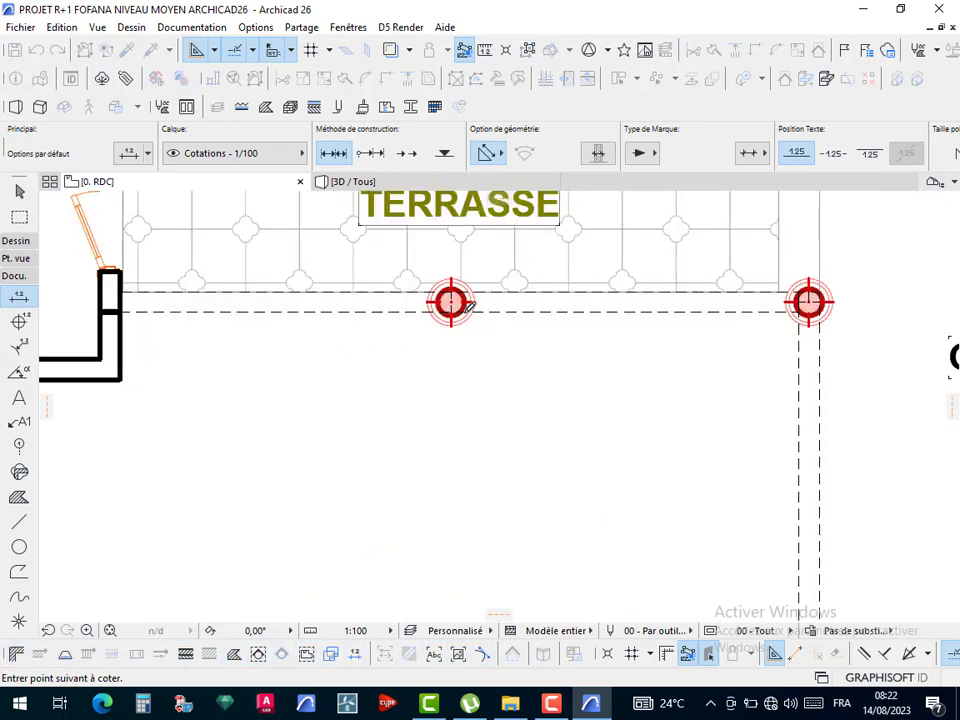
click(420, 290)
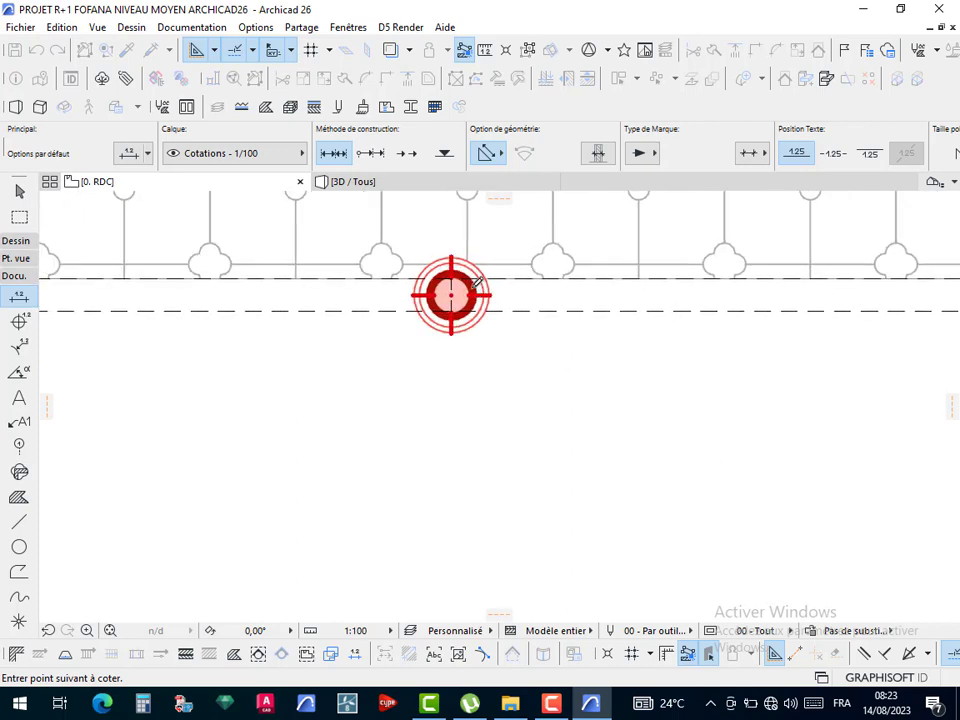
scroll(468, 284, up, 4)
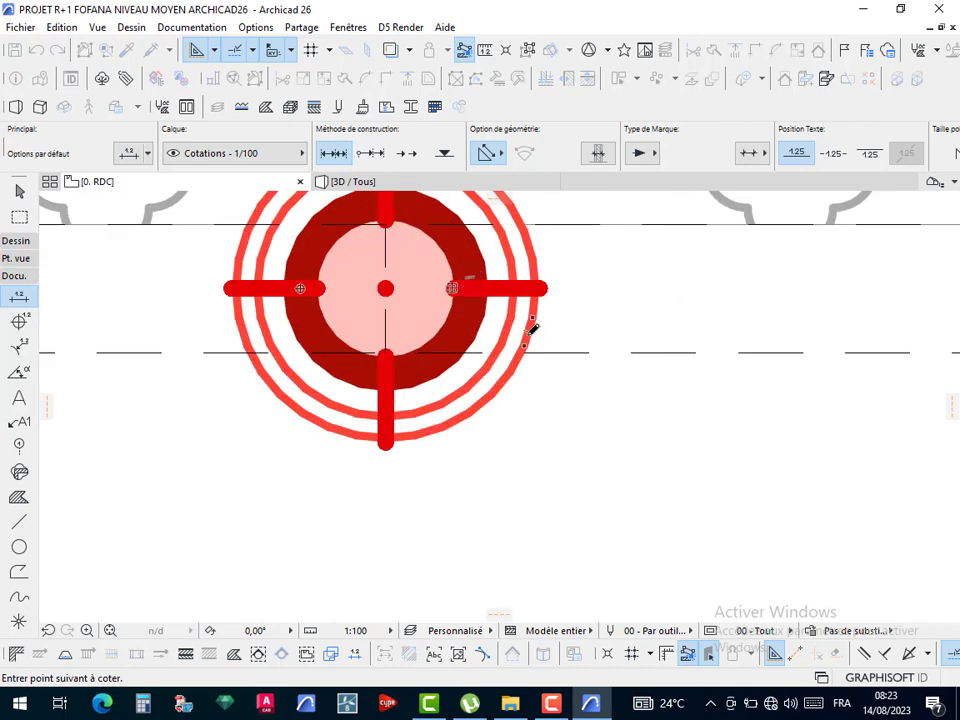
middle_drag(533, 330, 531, 409)
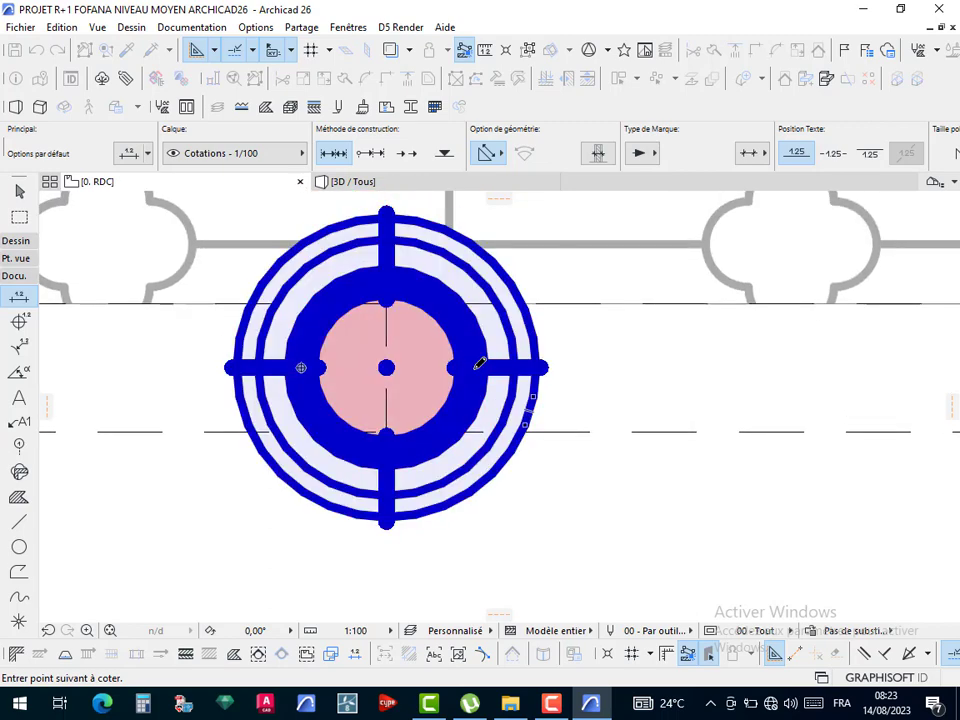
click(474, 368)
scroll(504, 431, down, 1)
scroll(507, 427, down, 5)
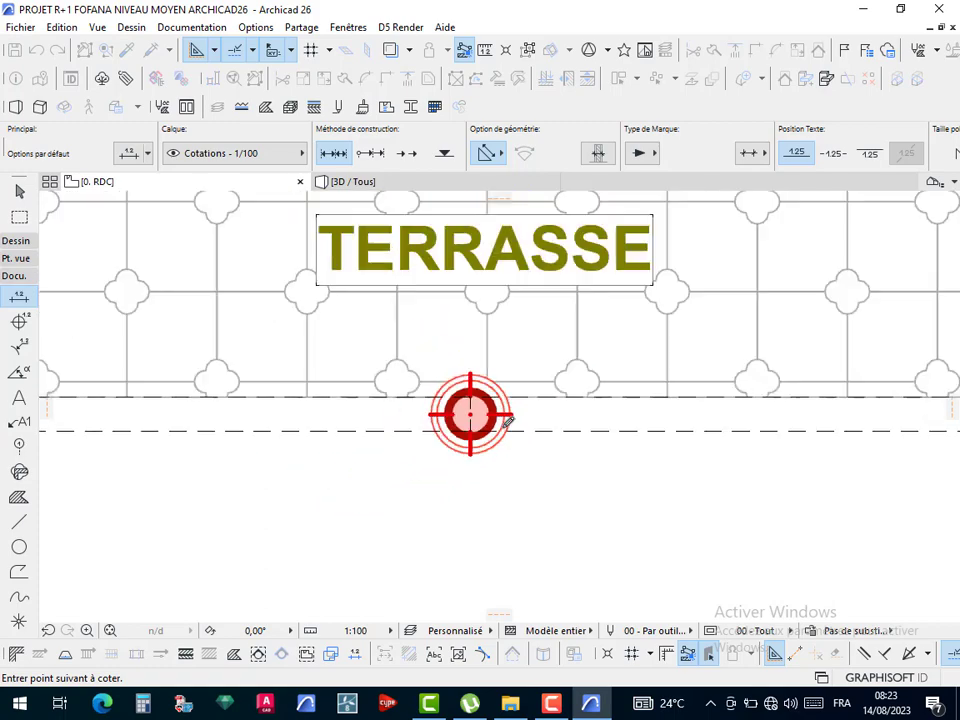
scroll(490, 412, up, 5)
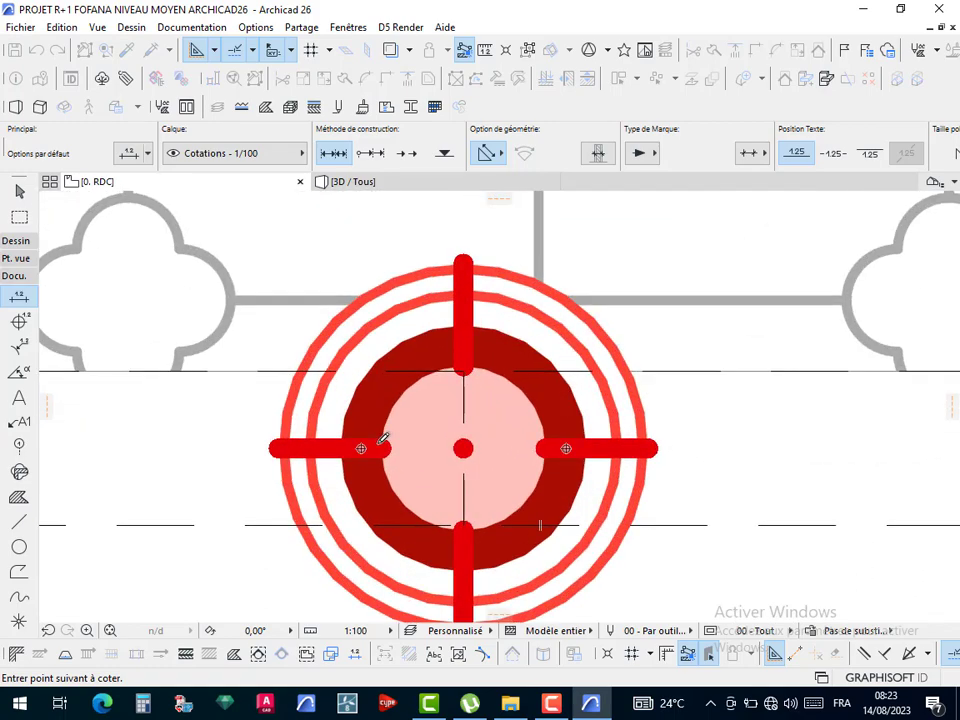
- Add both faces of the garage's two side walls to the second chain and place its line just below the first chain
scroll(490, 425, down, 8)
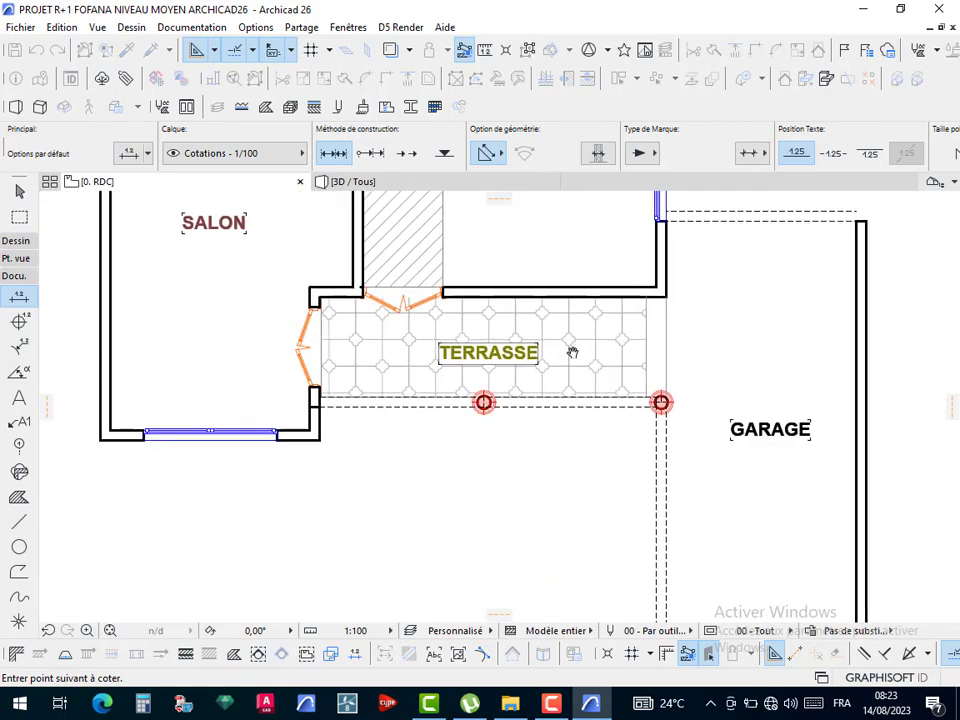
middle_drag(572, 352, 441, 185)
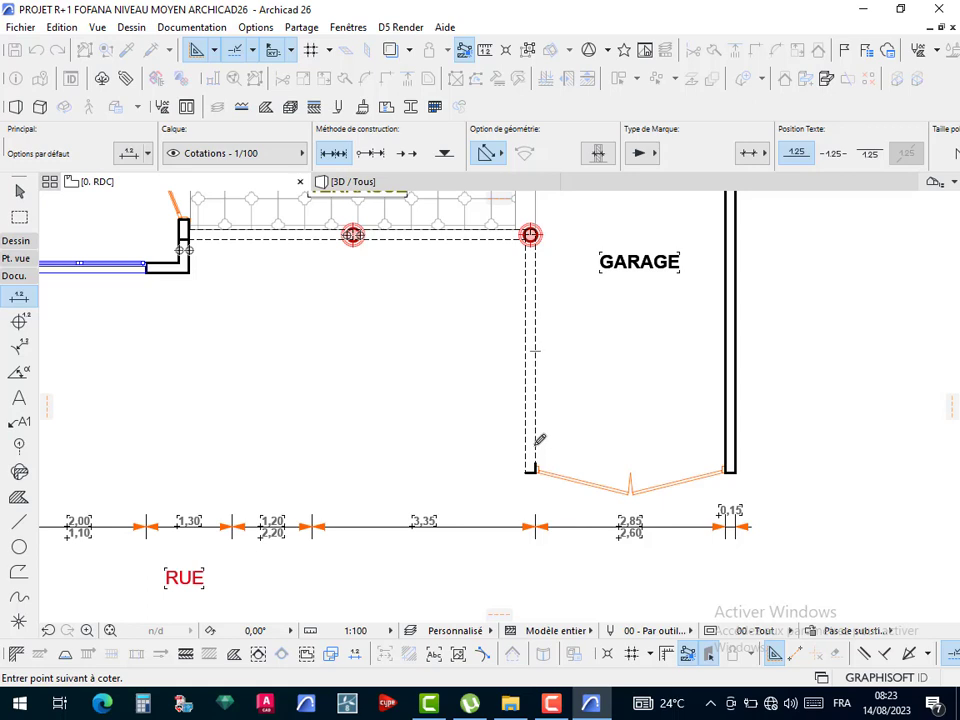
scroll(540, 446, up, 3)
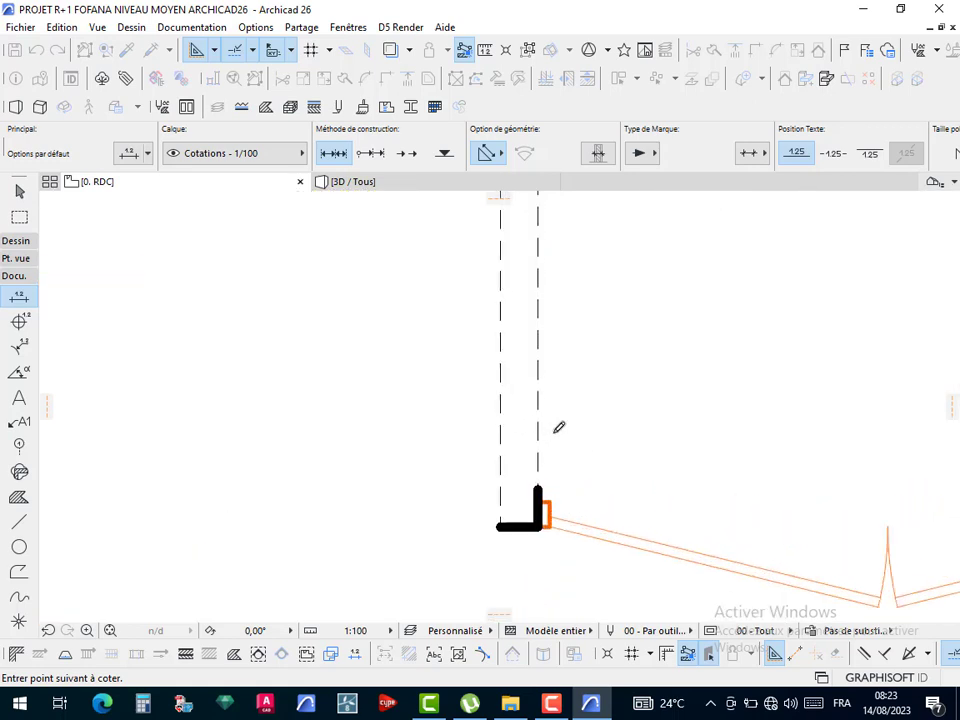
scroll(559, 429, up, 5)
scroll(550, 425, down, 3)
scroll(520, 414, down, 5)
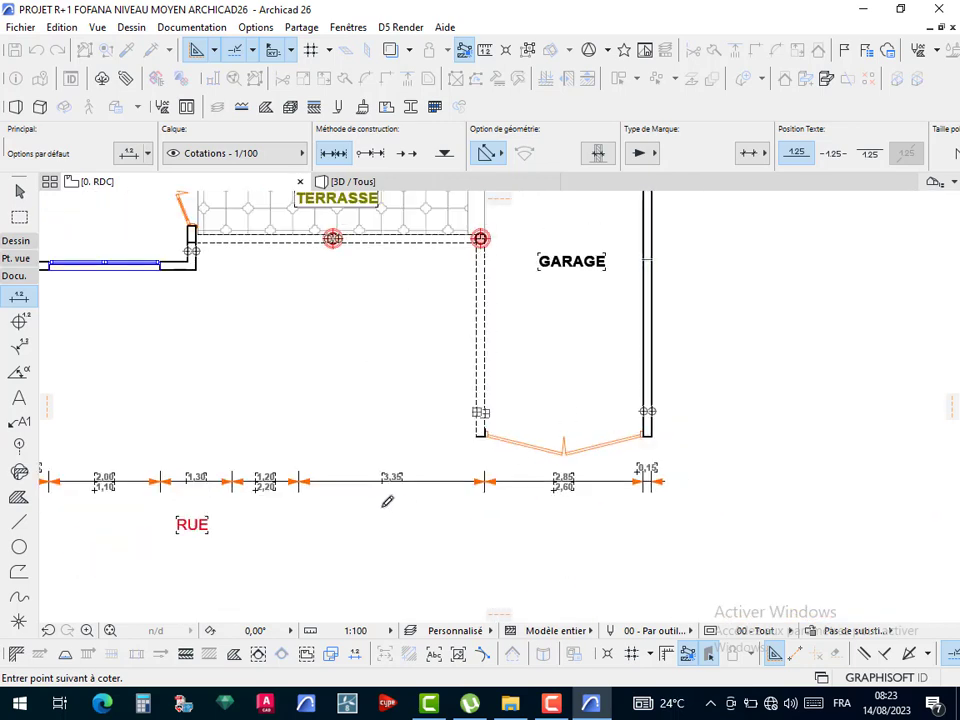
double_click(386, 501)
middle_drag(326, 522, 445, 501)
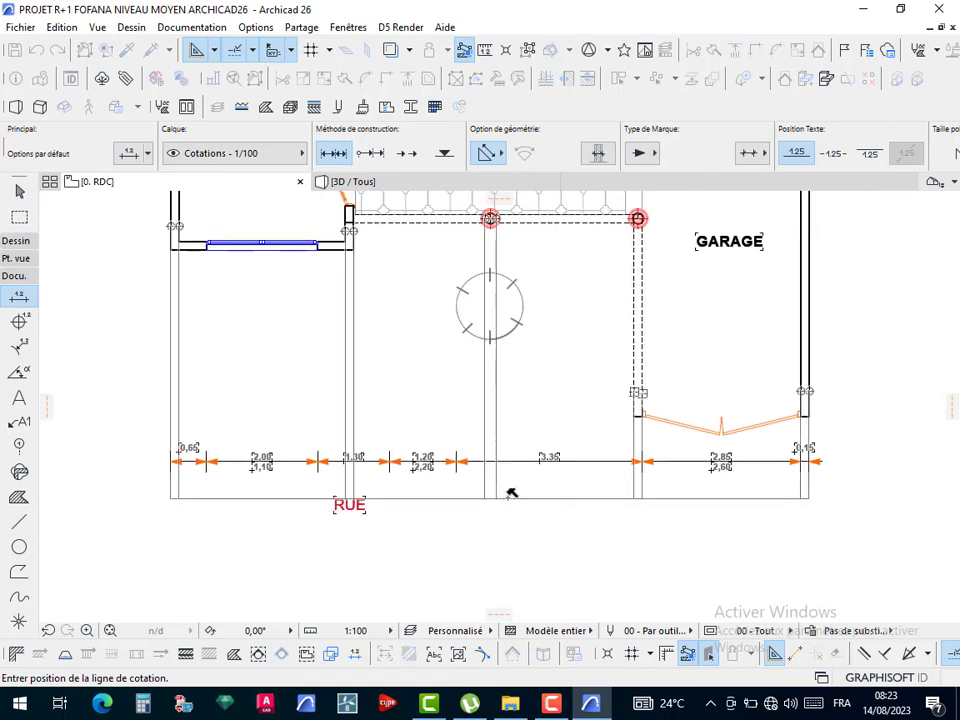
click(510, 494)
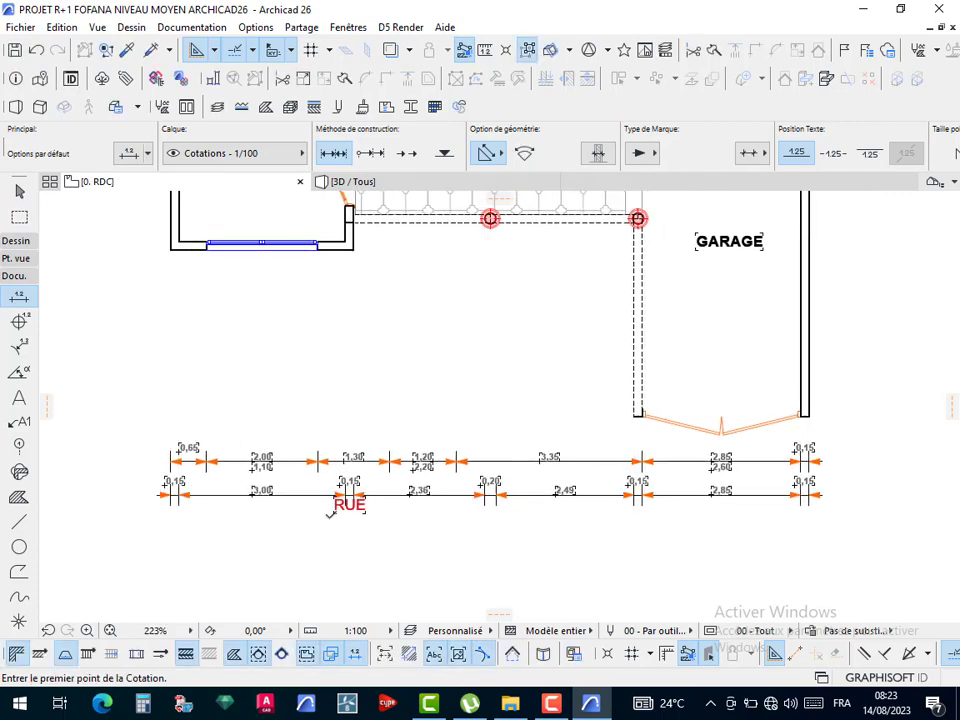
- Start a third horizontal dimension chain with the salon's two outer front corners
scroll(330, 514, up, 4)
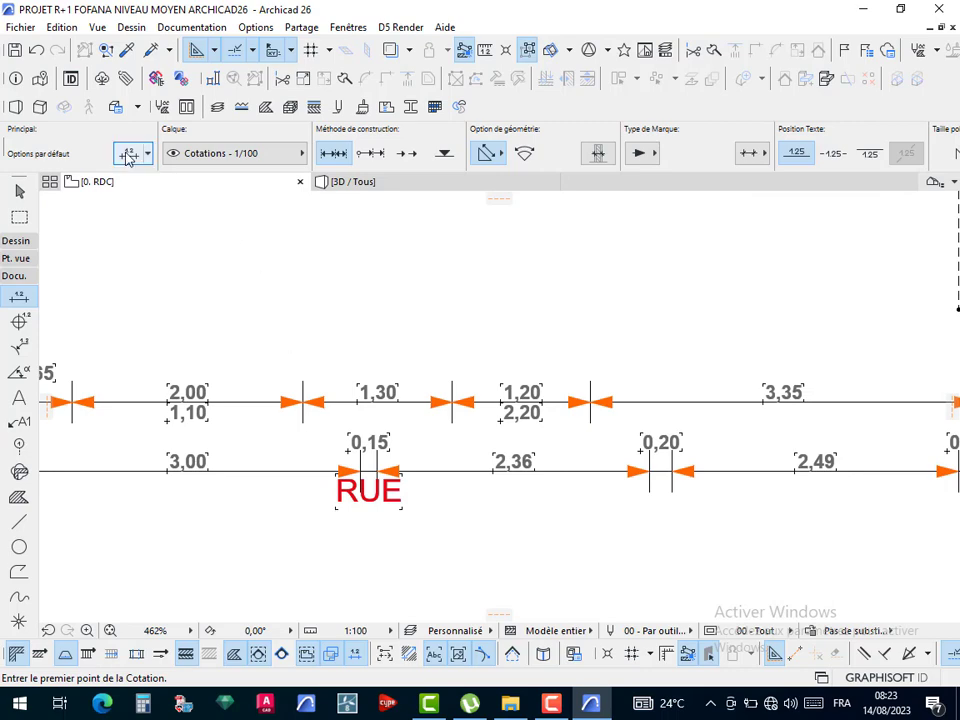
scroll(390, 380, down, 6)
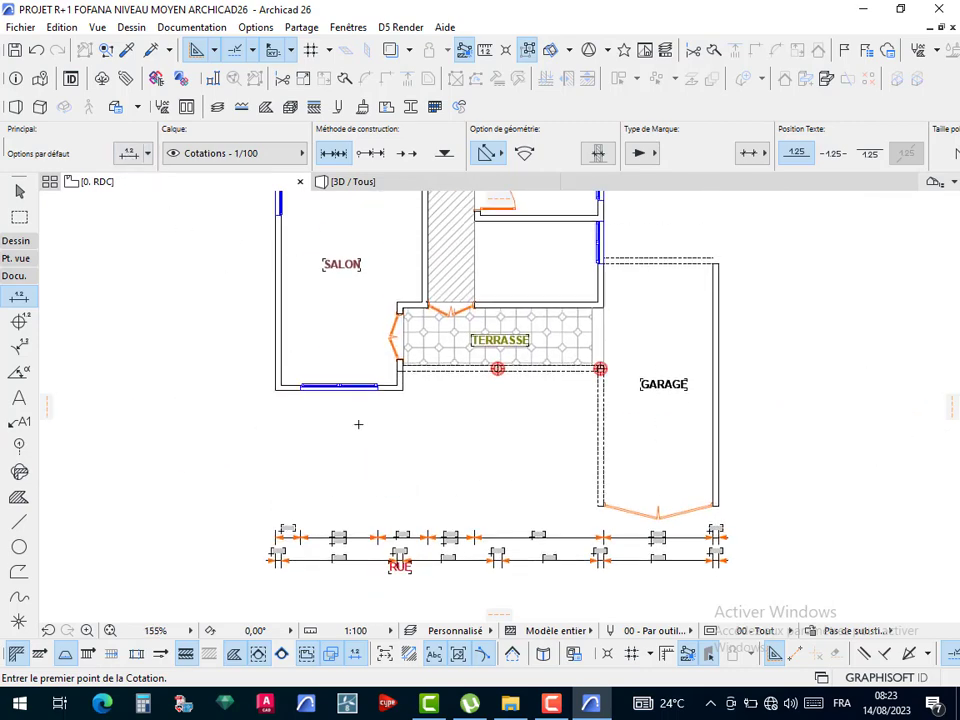
scroll(270, 394, up, 2)
scroll(270, 394, up, 5)
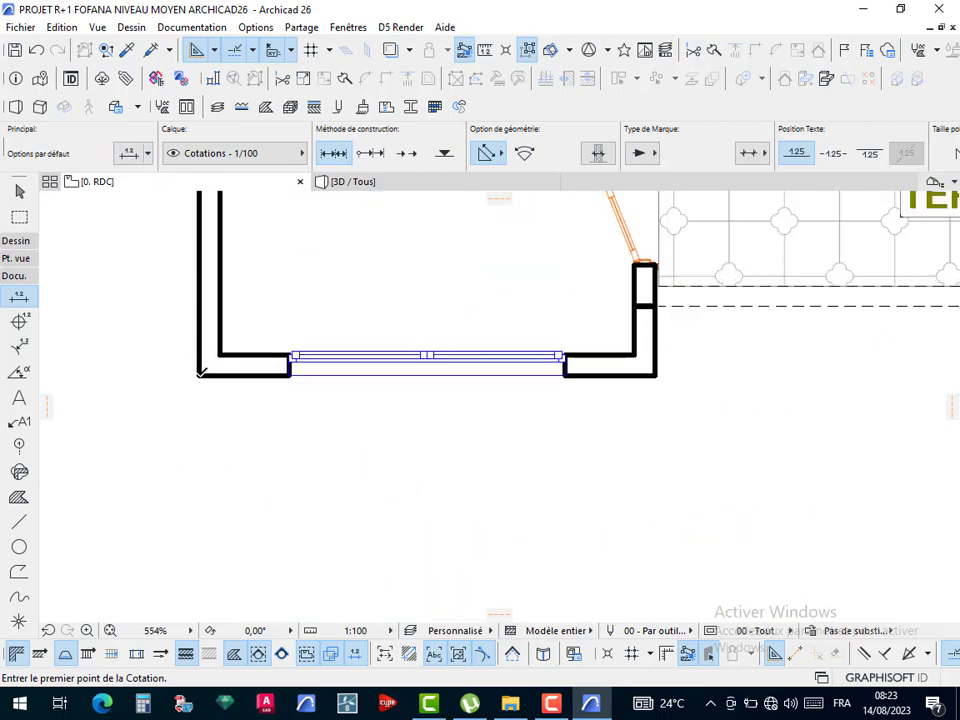
click(199, 374)
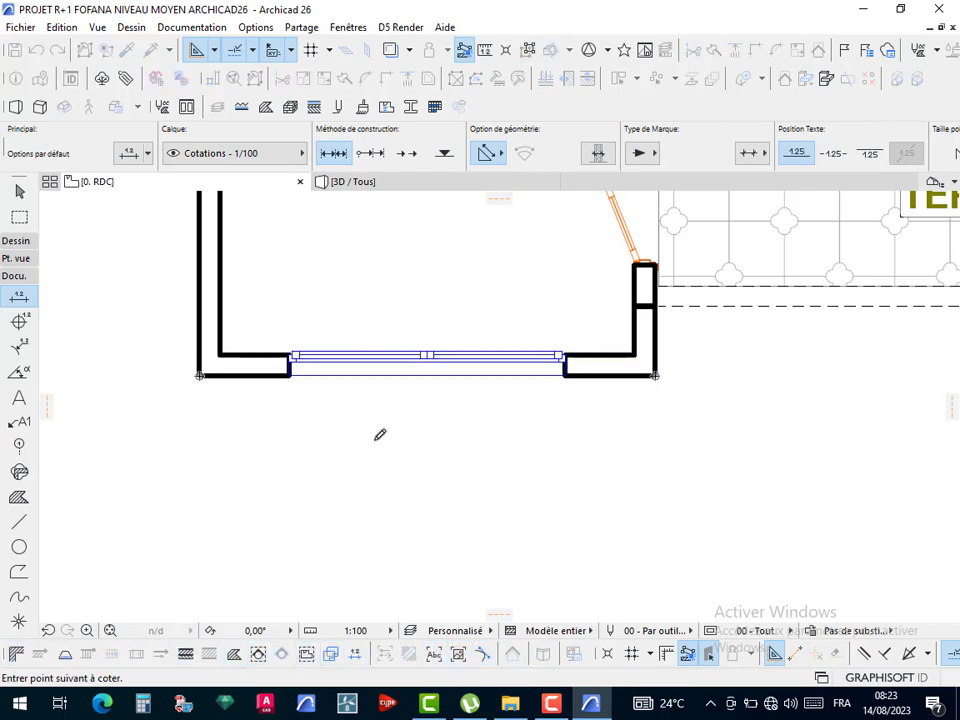
scroll(381, 435, down, 5)
- Add the garage's two outer front corners to the third chain and place its line below the second chain
middle_drag(577, 407, 414, 288)
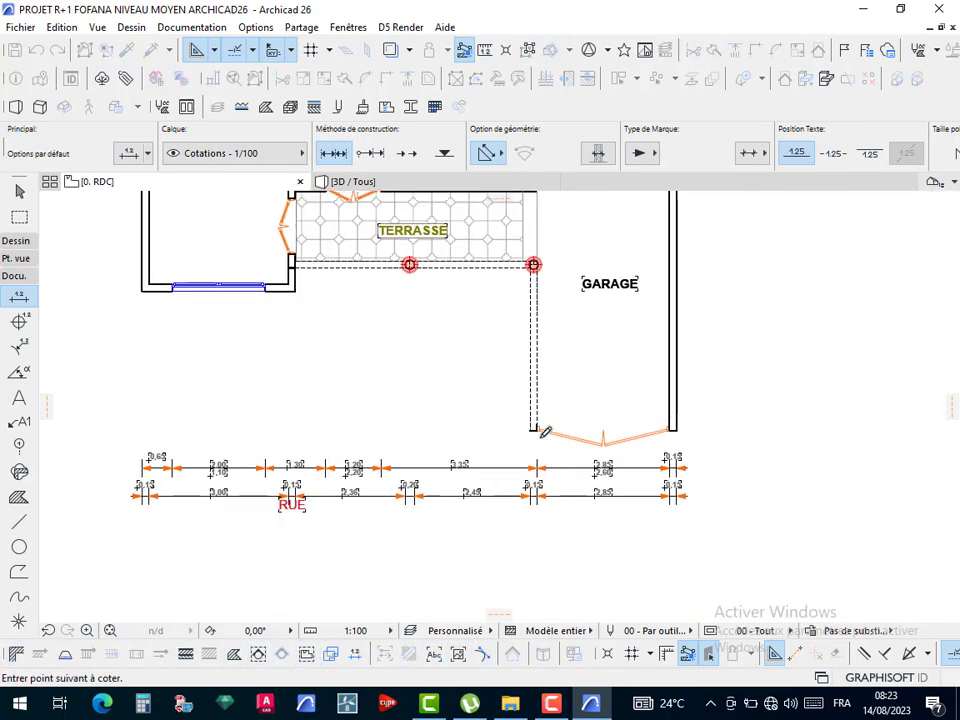
scroll(461, 367, up, 5)
click(453, 350)
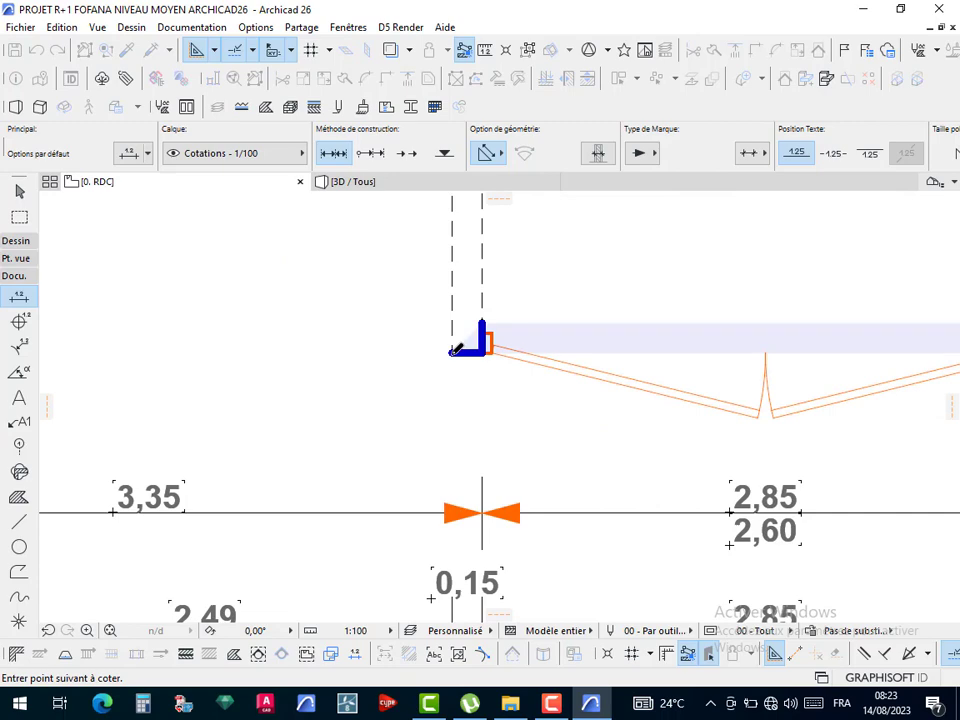
scroll(476, 426, down, 5)
scroll(636, 402, up, 5)
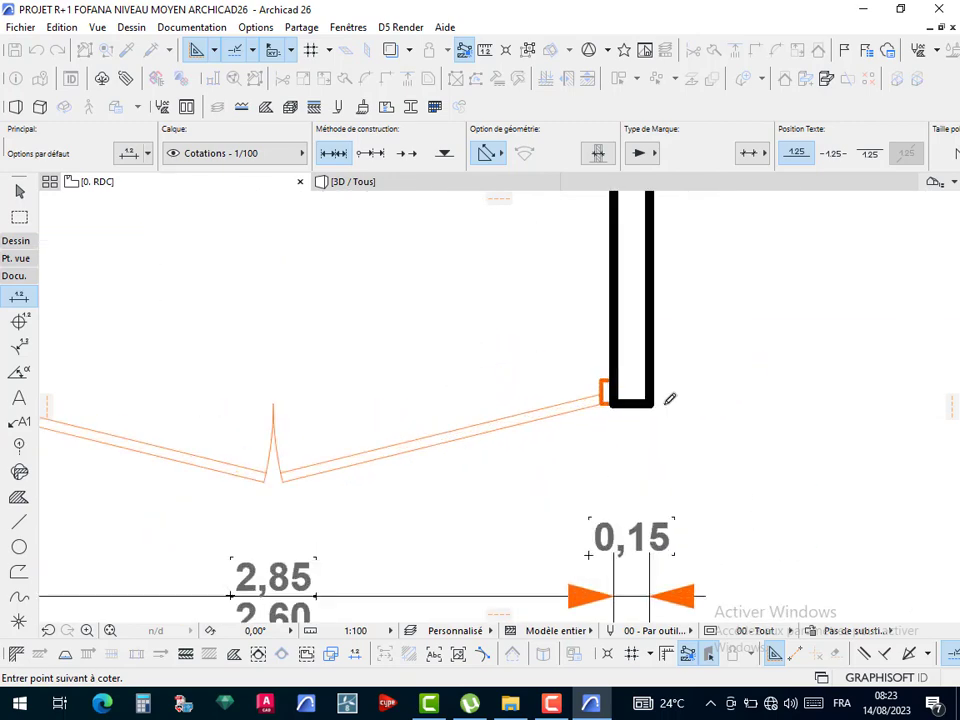
double_click(540, 443)
scroll(542, 443, down, 5)
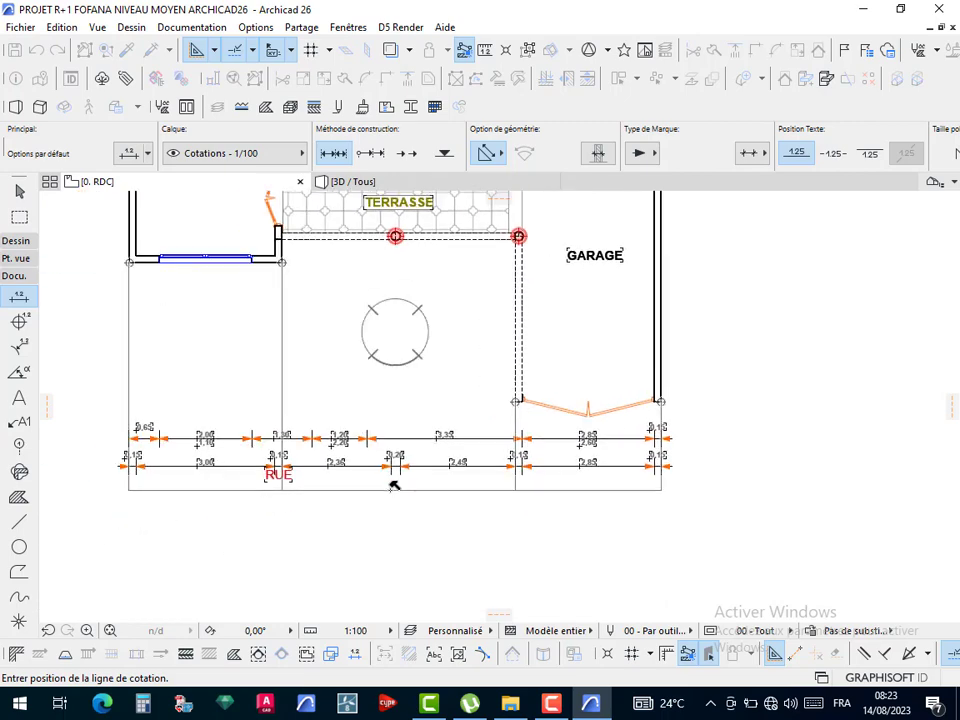
click(386, 485)
- Dimension the overall front width from the salon's outer corner to the garage's far outer corner, placing the line below the third chain
scroll(125, 245, up, 8)
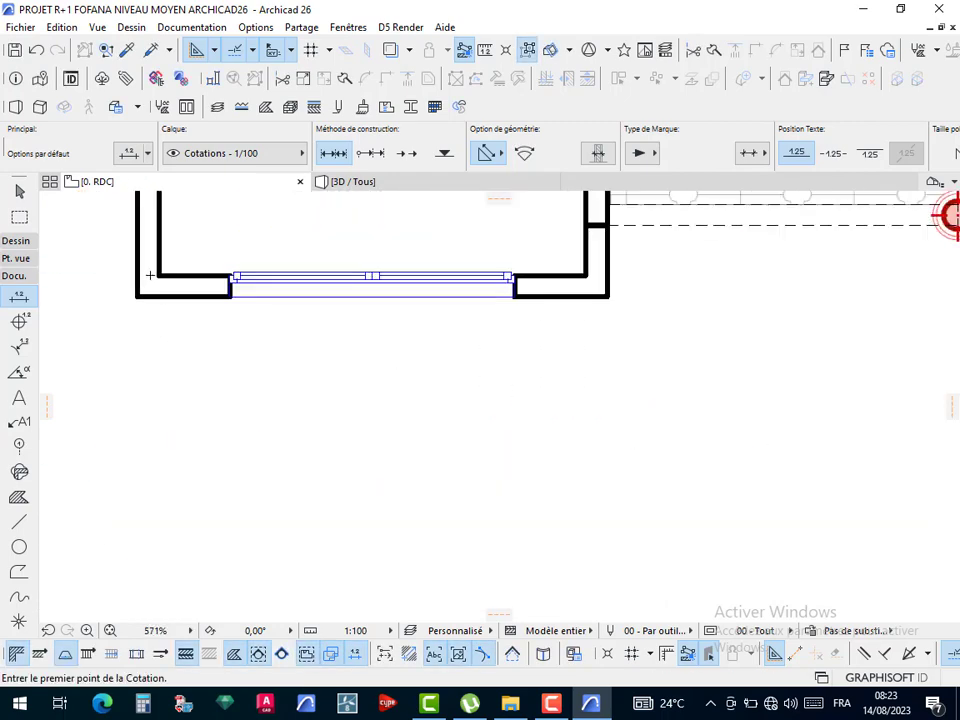
click(131, 305)
scroll(202, 407, down, 8)
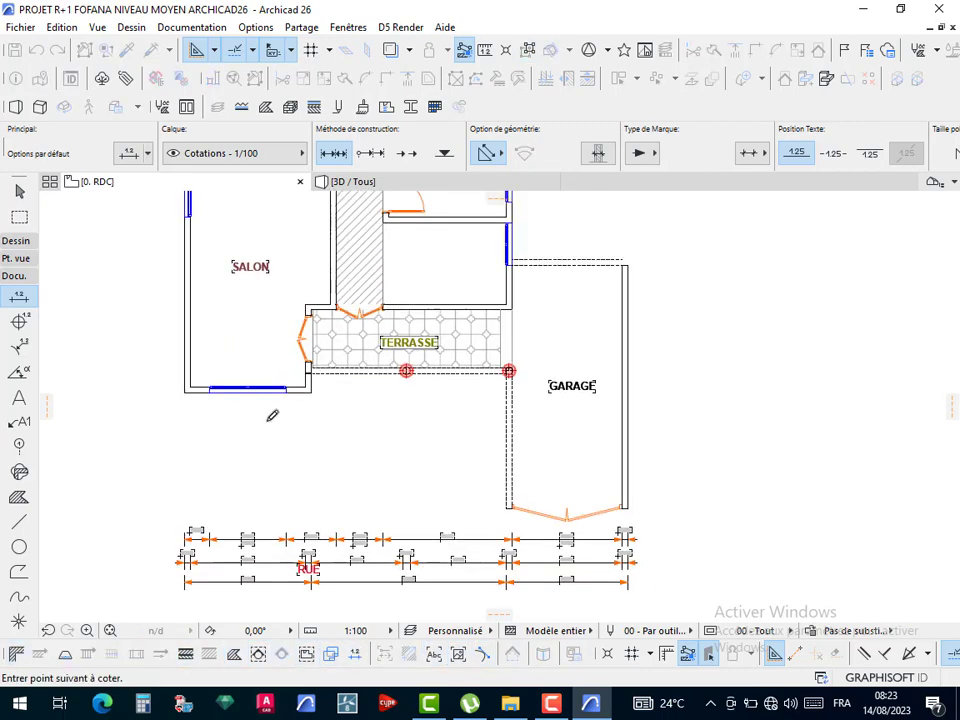
scroll(226, 300, up, 4)
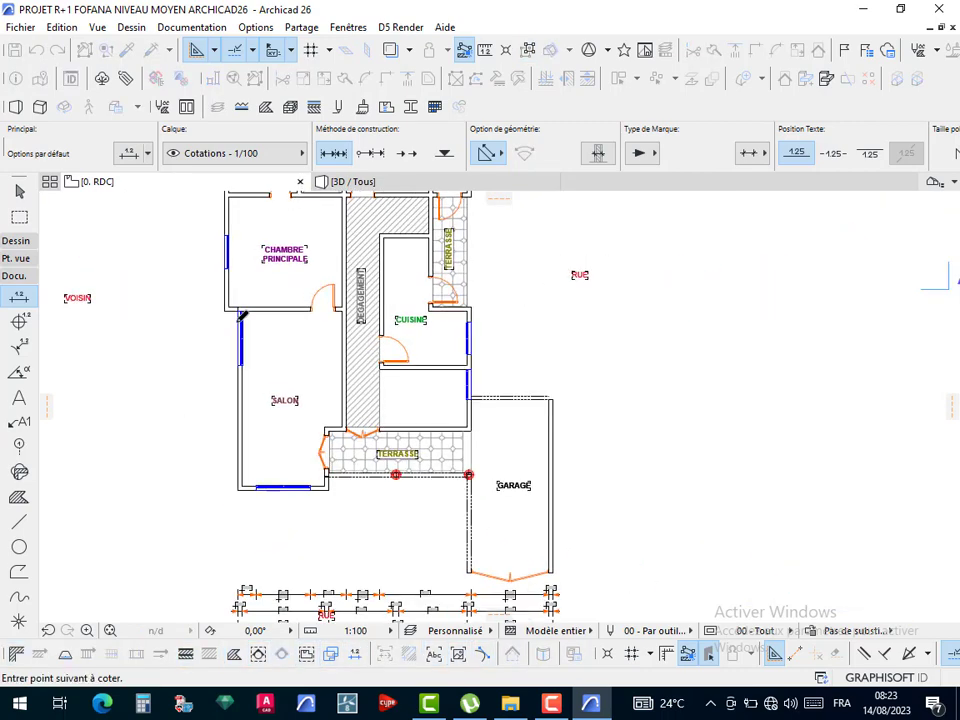
scroll(272, 476, down, 5)
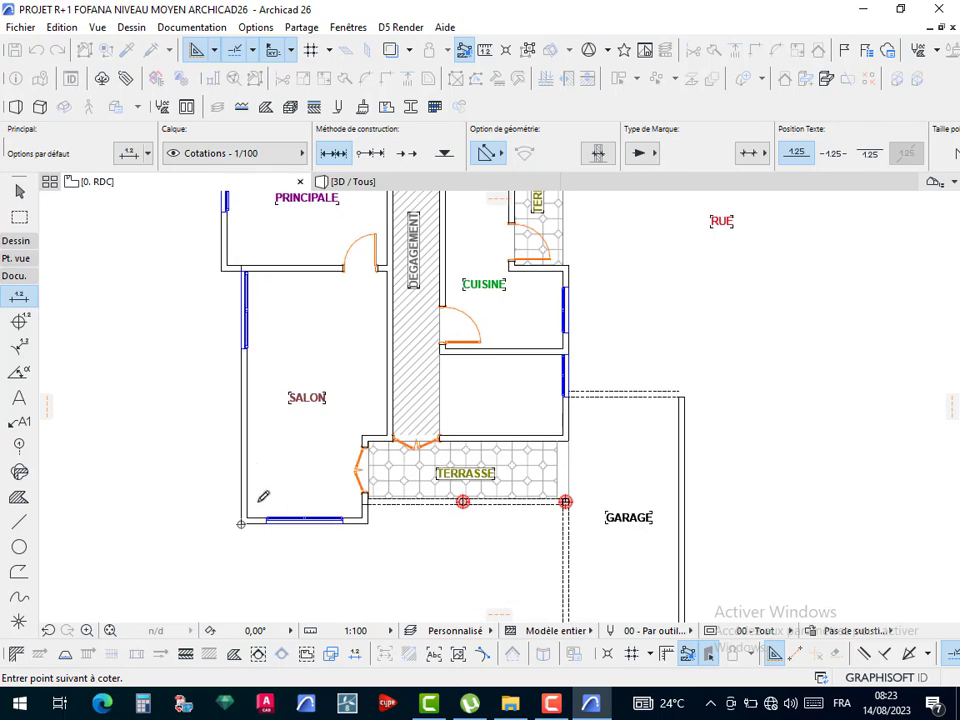
scroll(382, 520, down, 1)
middle_drag(392, 598, 379, 481)
scroll(379, 481, up, 3)
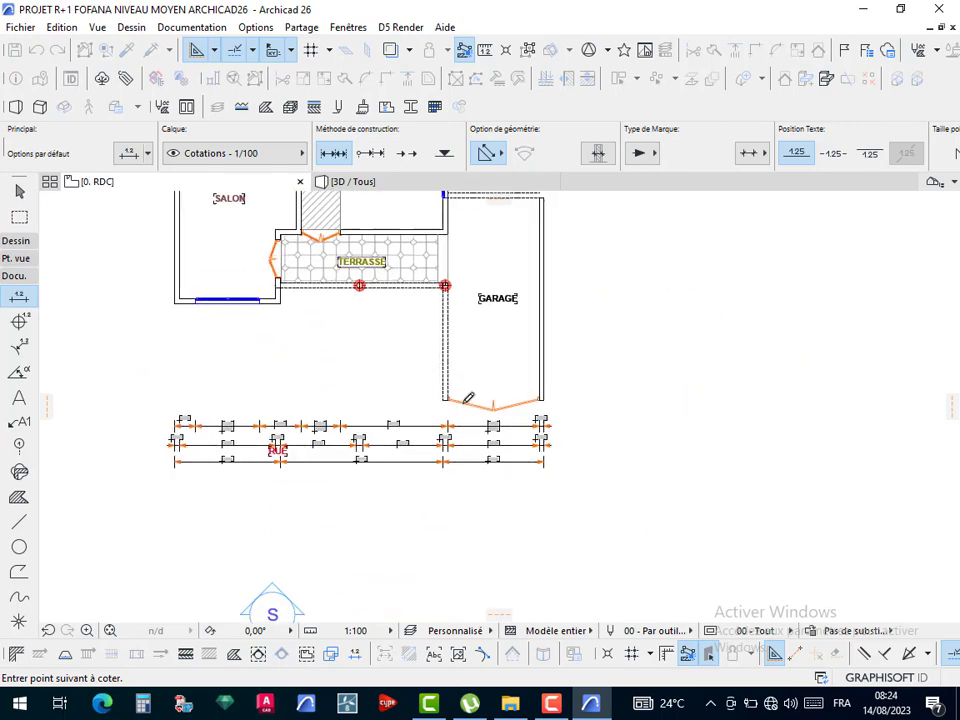
scroll(554, 401, up, 5)
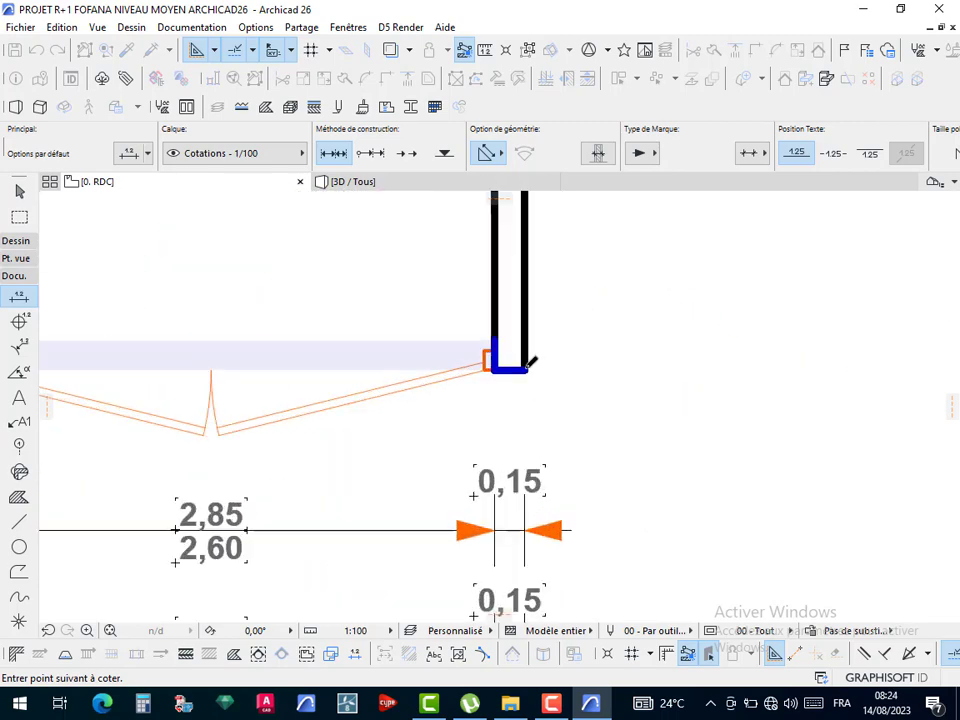
double_click(393, 440)
scroll(380, 452, down, 5)
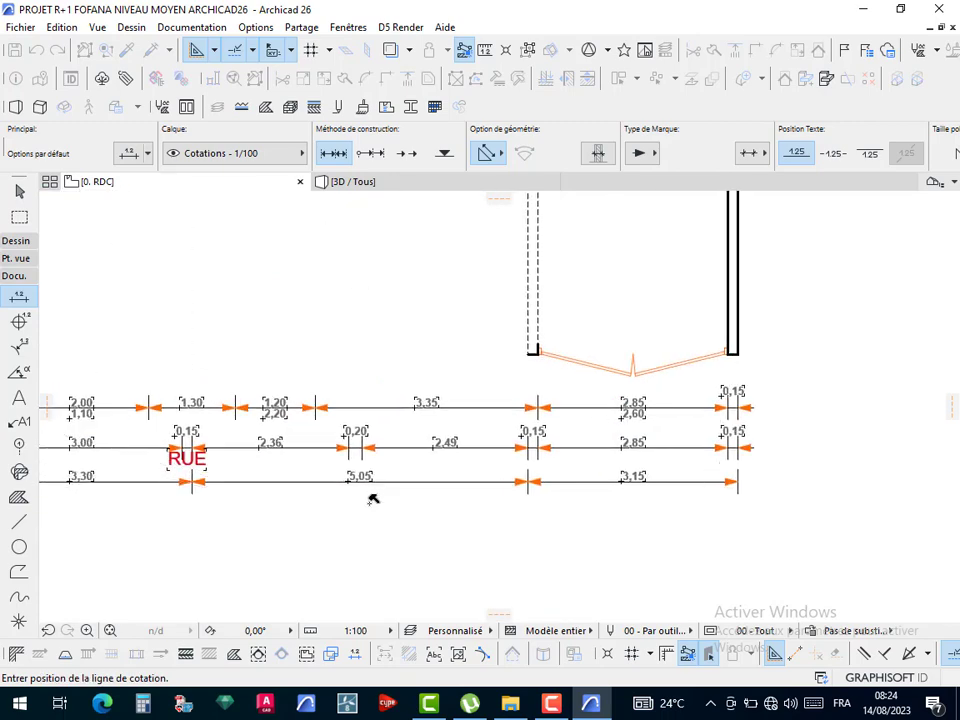
middle_drag(373, 497, 437, 459)
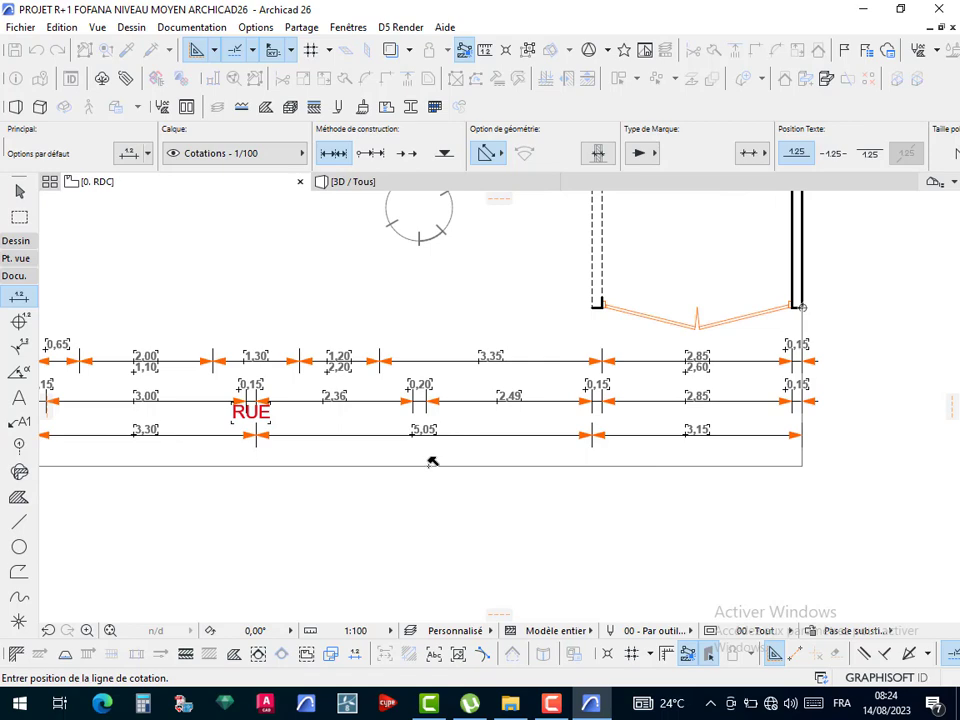
click(432, 463)
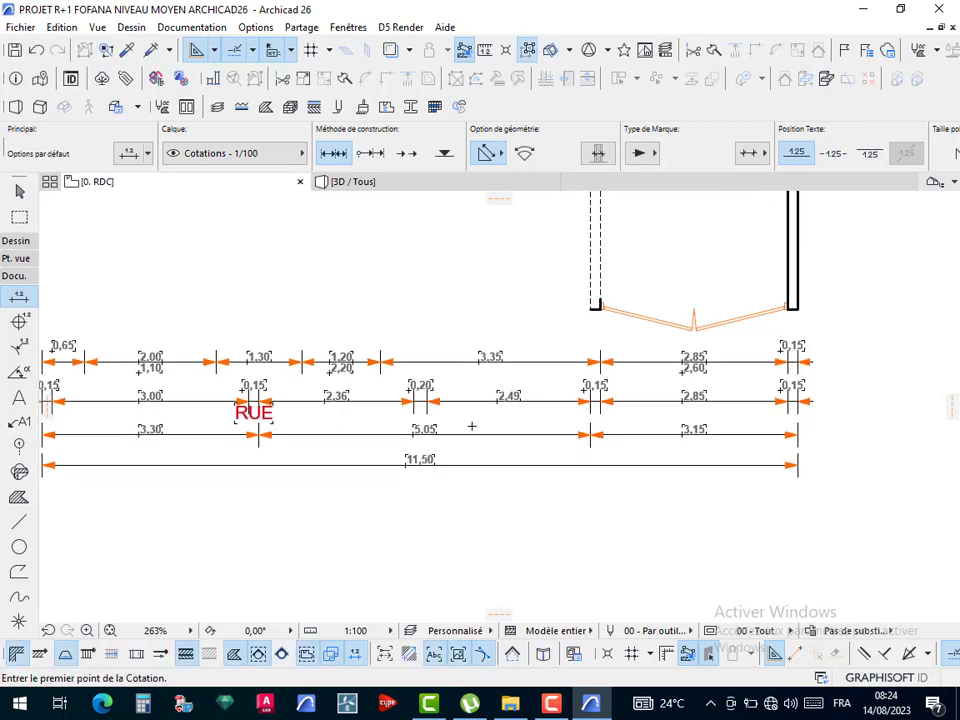
- Examine the dimension chains below the plan and the exterior wall corner where the main bedroom projects past the SALON
scroll(418, 441, down, 3)
scroll(354, 261, down, 1)
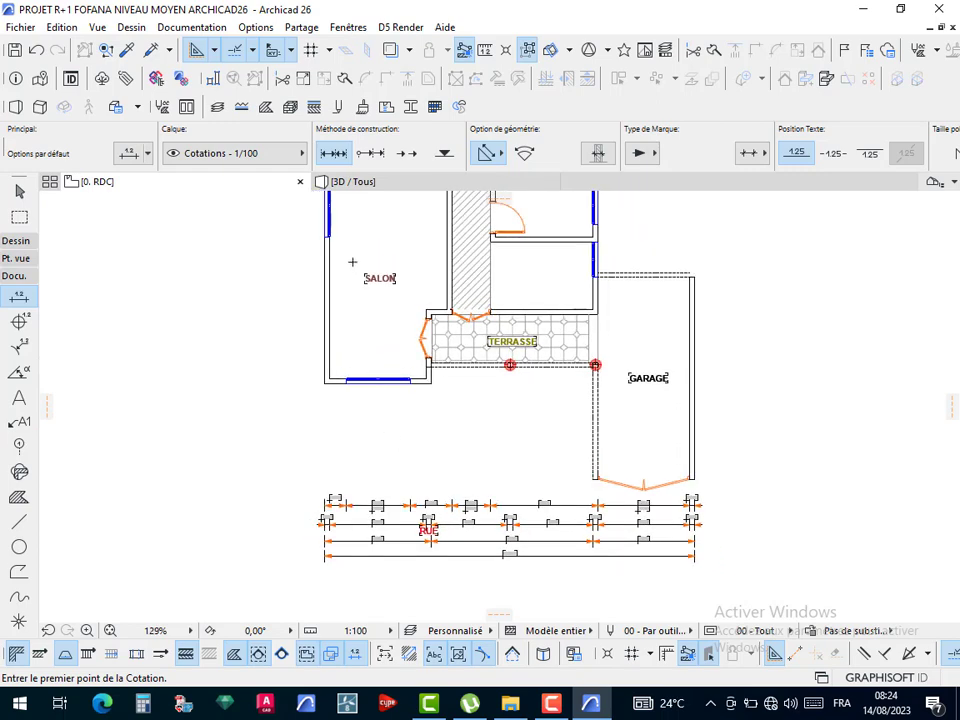
scroll(377, 321, up, 4)
scroll(354, 285, up, 5)
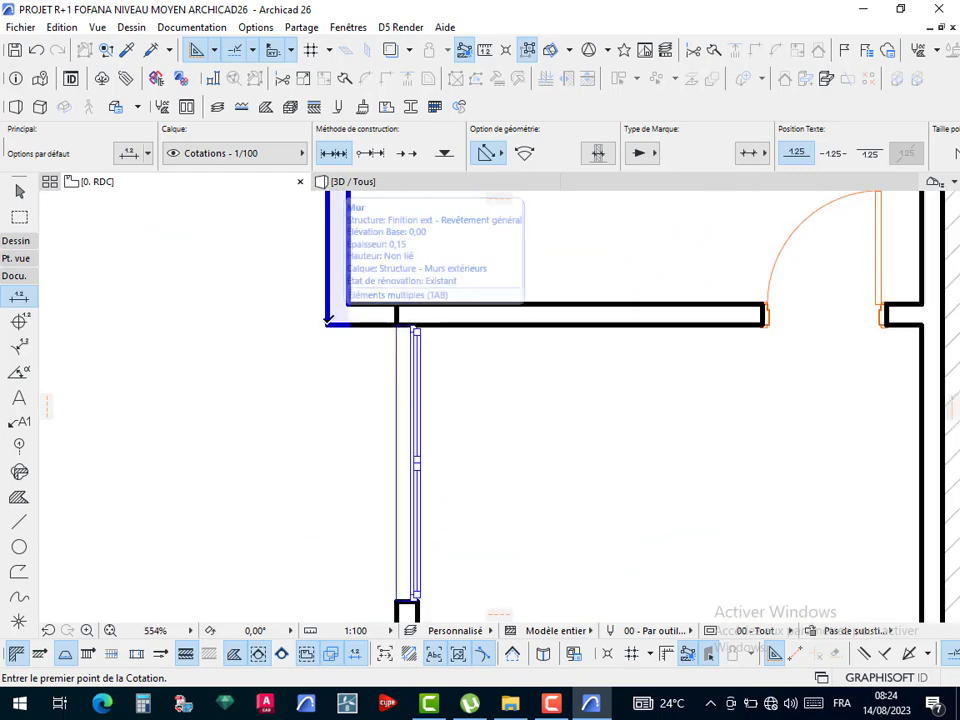
scroll(329, 319, down, 7)
scroll(361, 336, down, 4)
middle_drag(377, 503, 381, 409)
scroll(381, 410, up, 7)
- Try to reattach the left end of the 11,50 overall dimension to the main bedroom's projecting wall corner, and undo it
key(Escape)
click(359, 461)
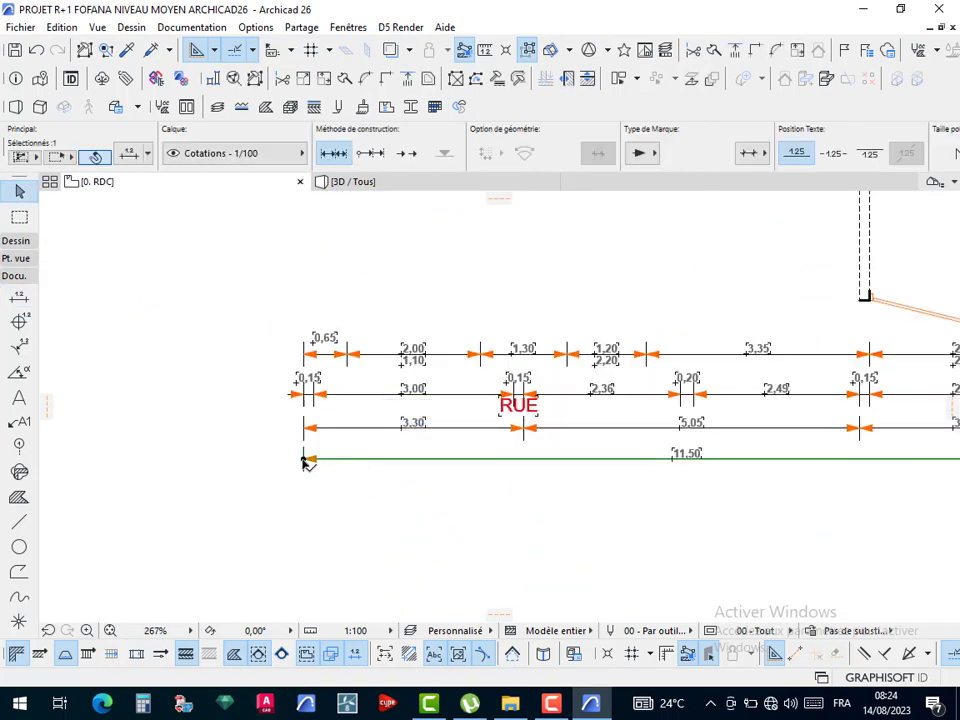
click(287, 403)
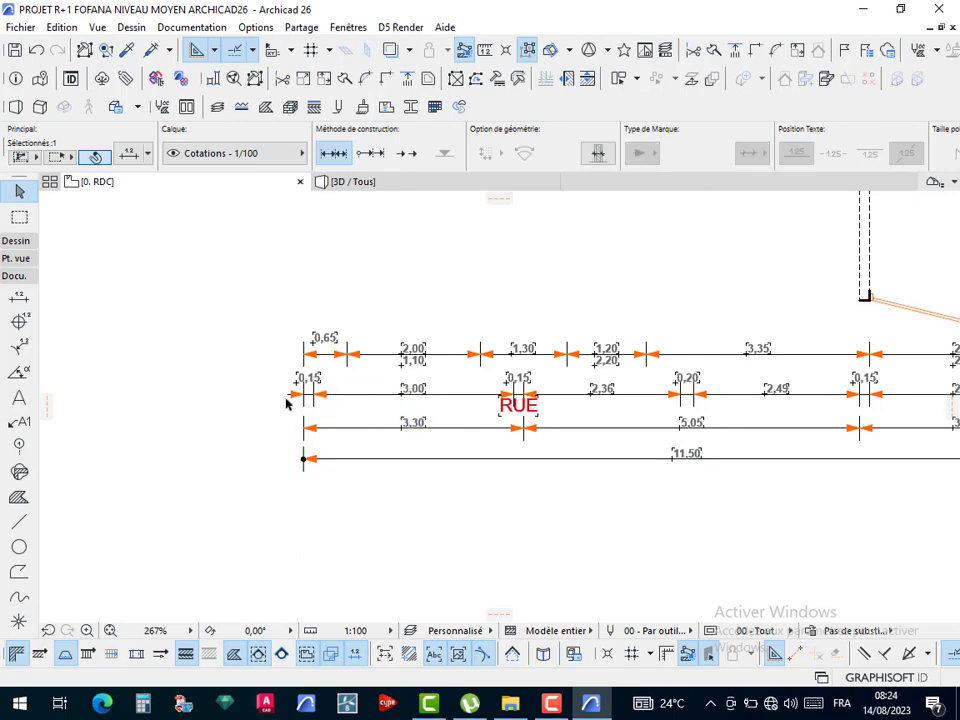
click(304, 461)
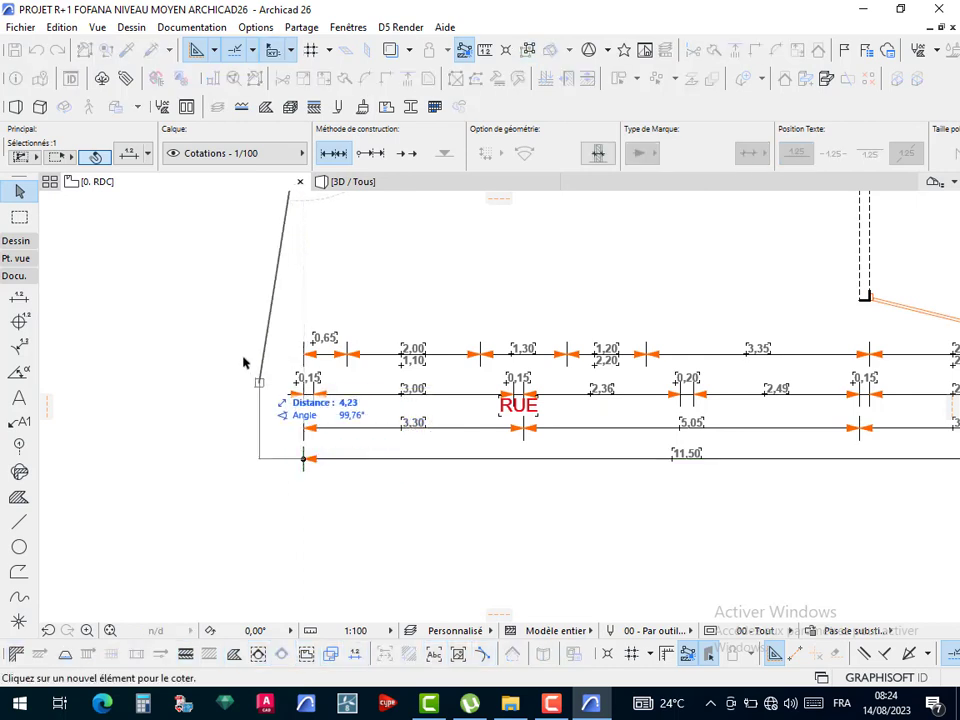
key(Escape)
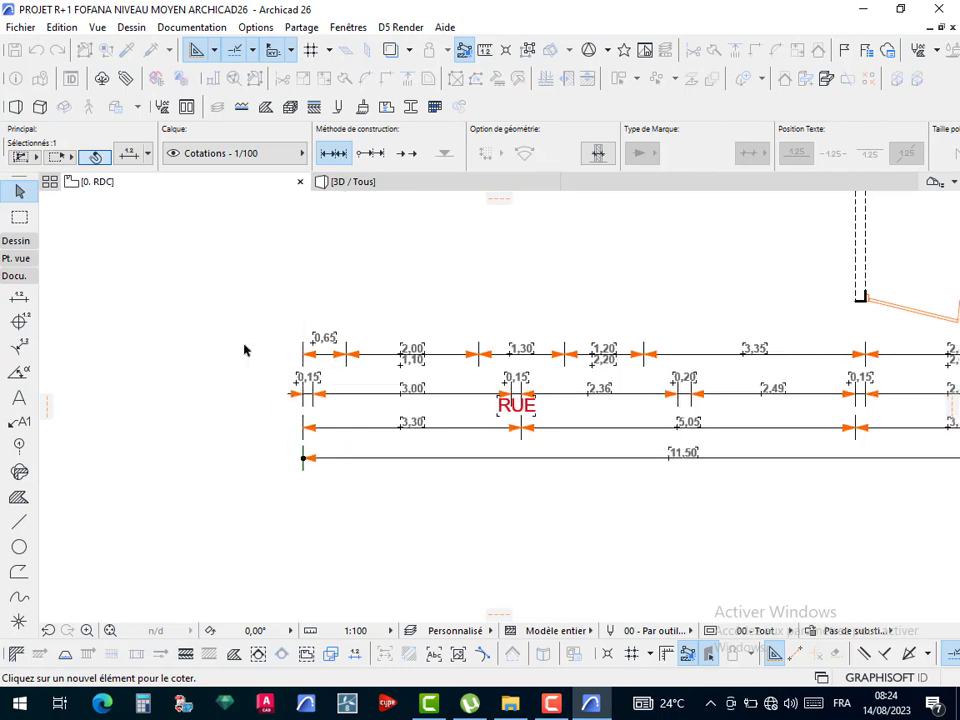
scroll(246, 349, down, 5)
scroll(296, 336, up, 10)
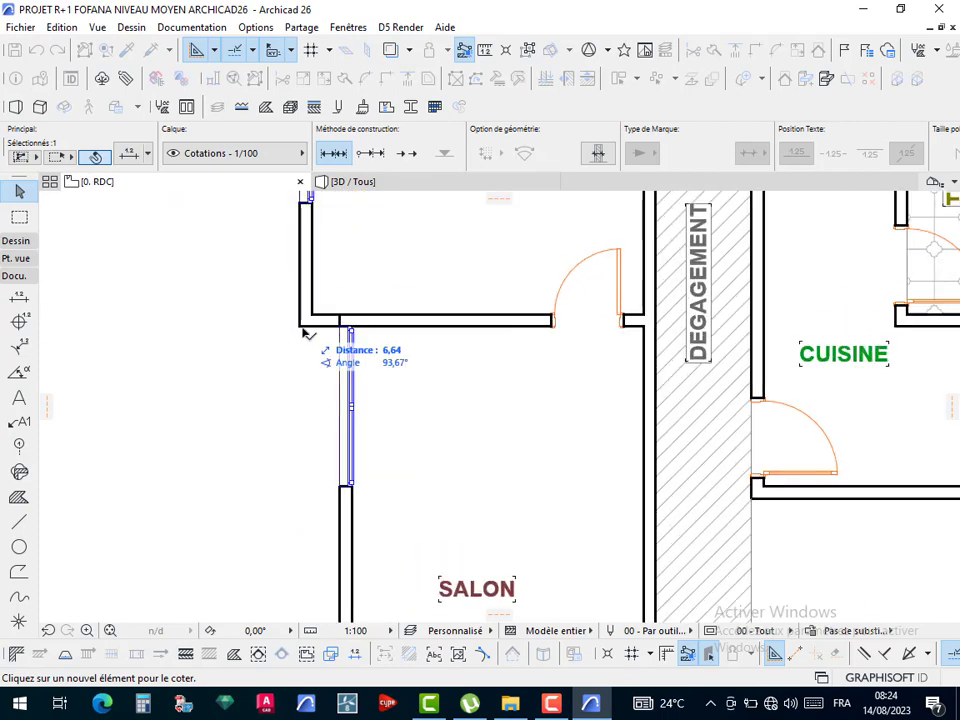
scroll(300, 328, down, 10)
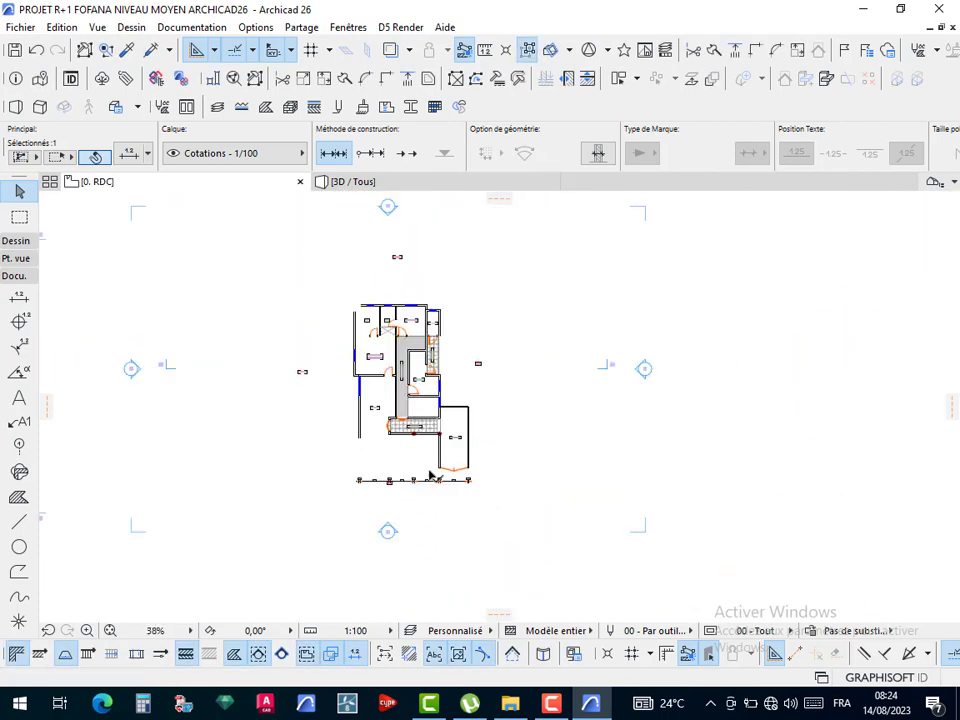
scroll(403, 489, up, 12)
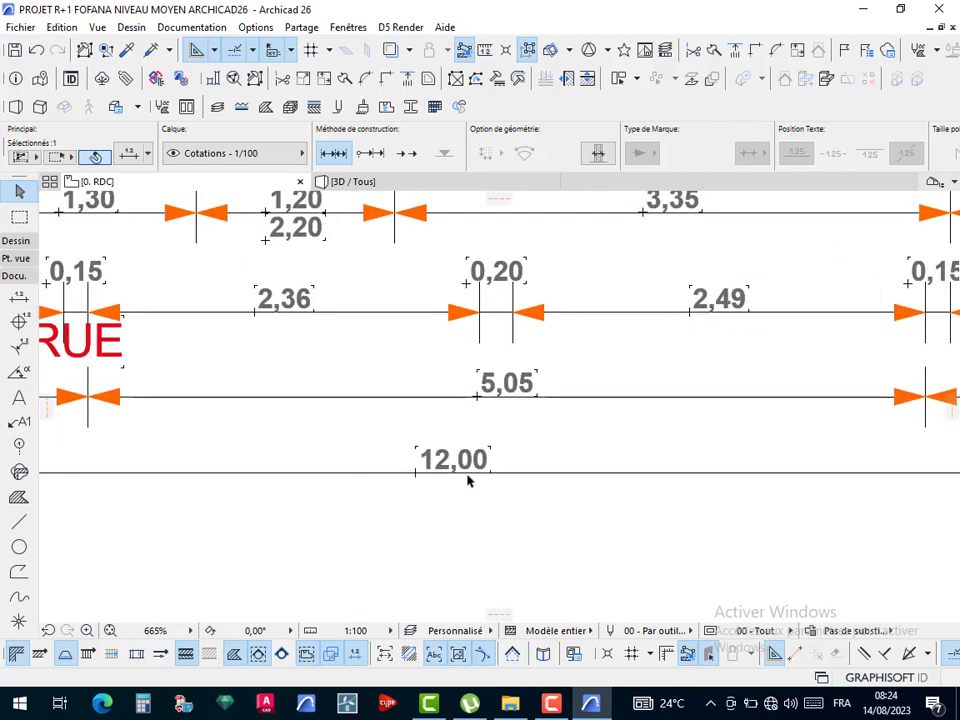
key(ctrl+z)
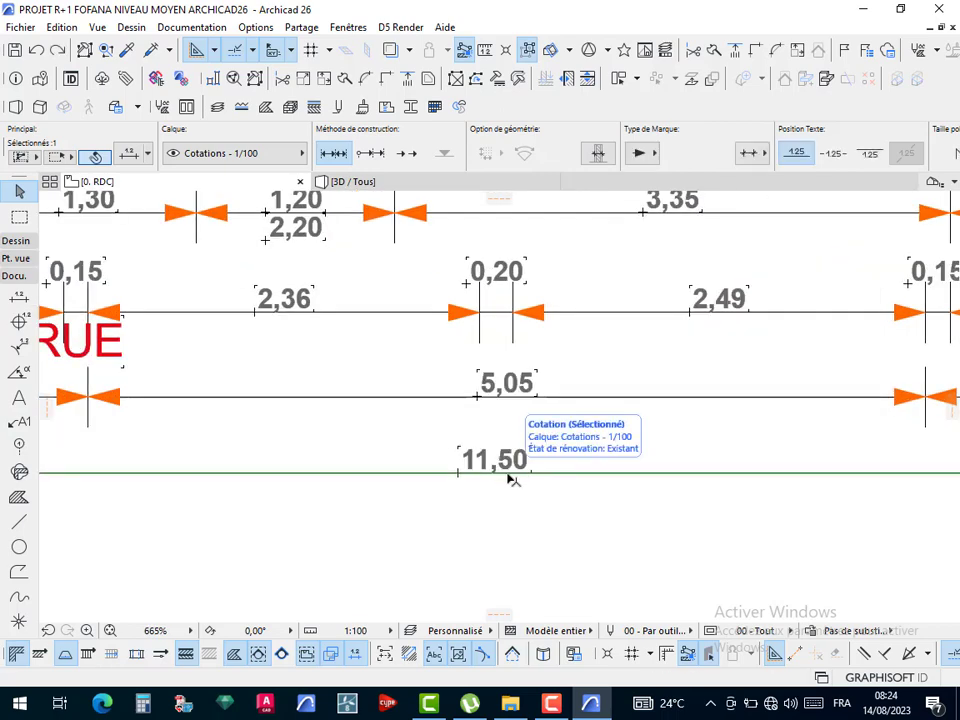
- Add a dimension point at the main bedroom's projecting outer wall corner to the overall 11,50 dimension line
scroll(540, 467, down, 1)
scroll(540, 467, down, 10)
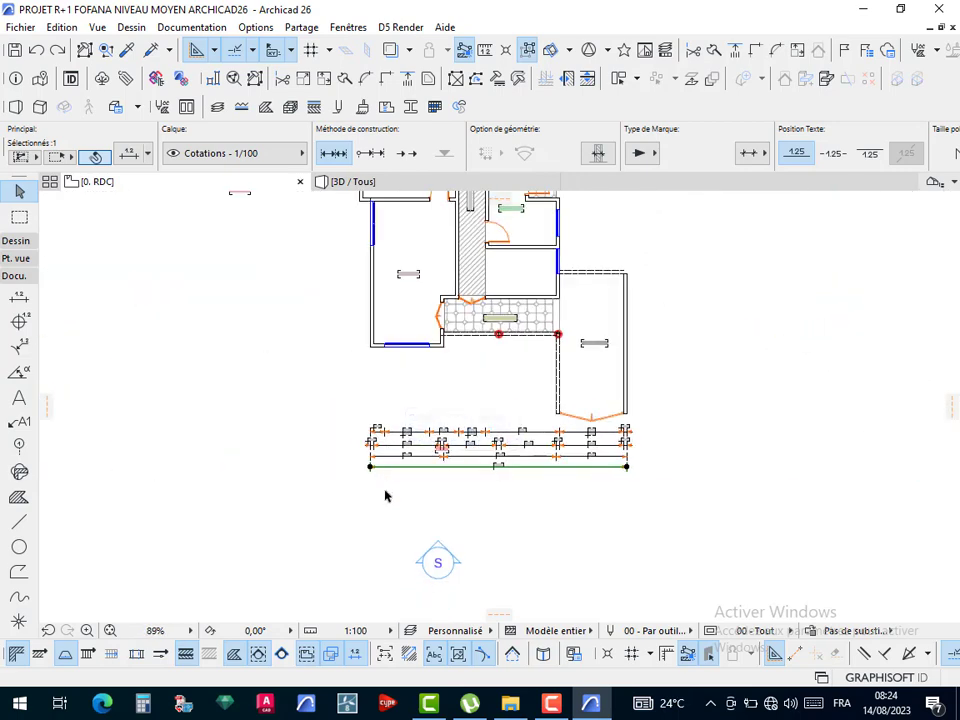
scroll(386, 479, up, 6)
key(Escape)
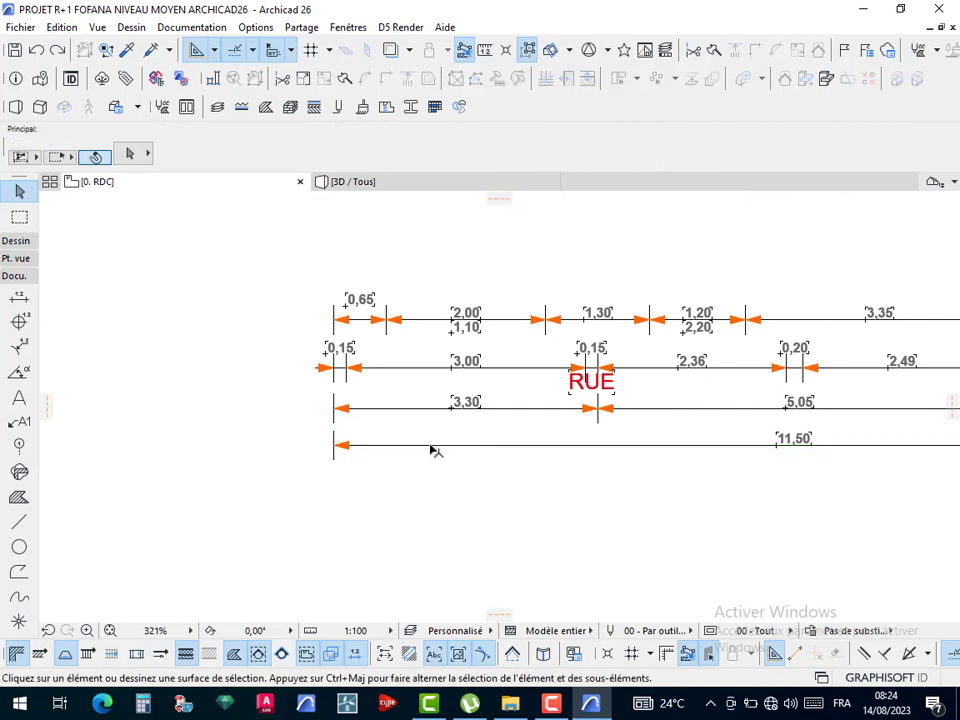
click(425, 450)
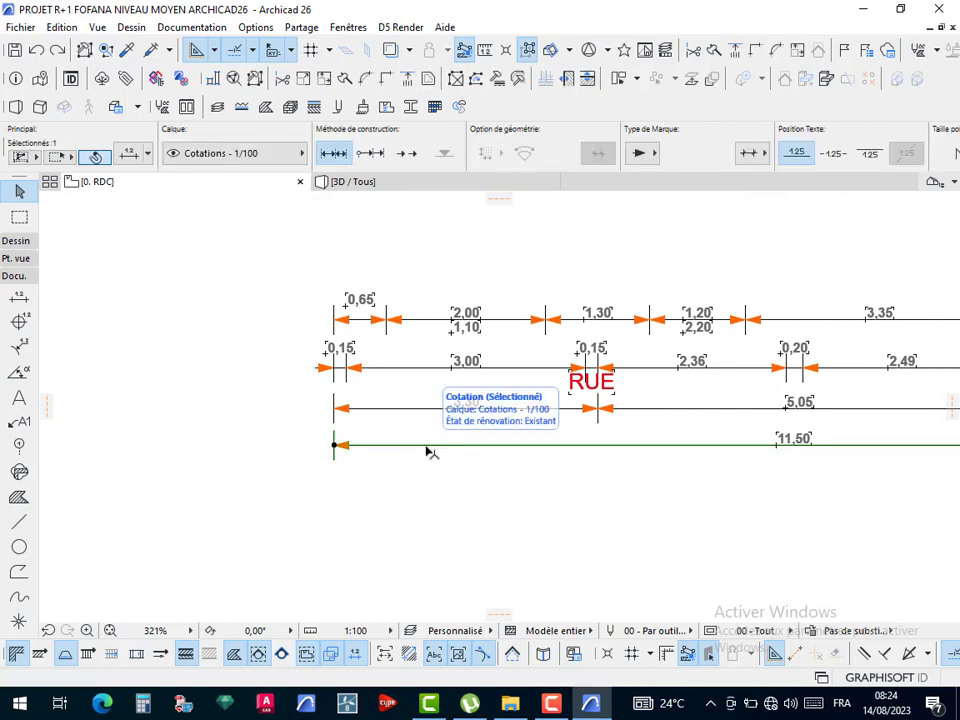
click(425, 450)
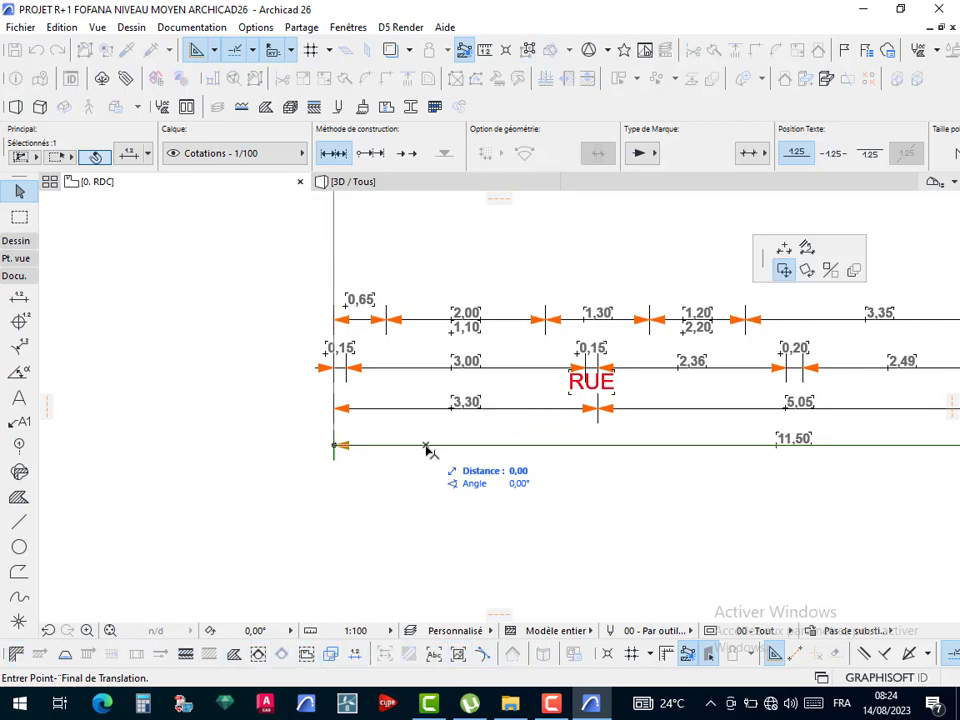
click(784, 250)
scroll(444, 444, down, 3)
middle_drag(444, 445, 451, 650)
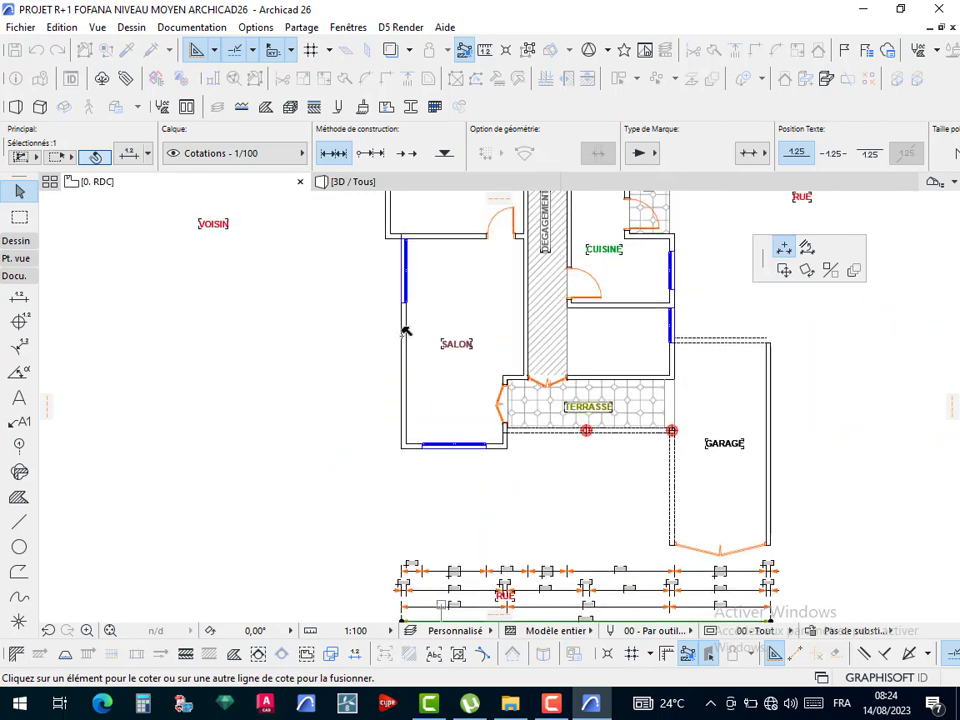
middle_drag(411, 374, 424, 498)
scroll(403, 369, up, 4)
scroll(404, 362, up, 4)
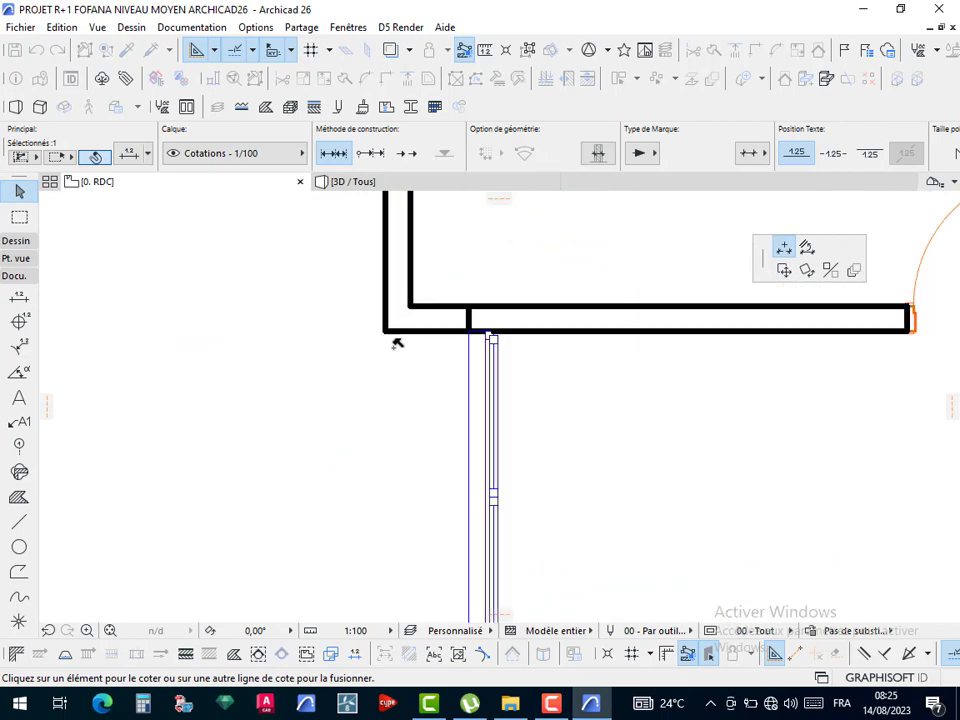
key(Escape)
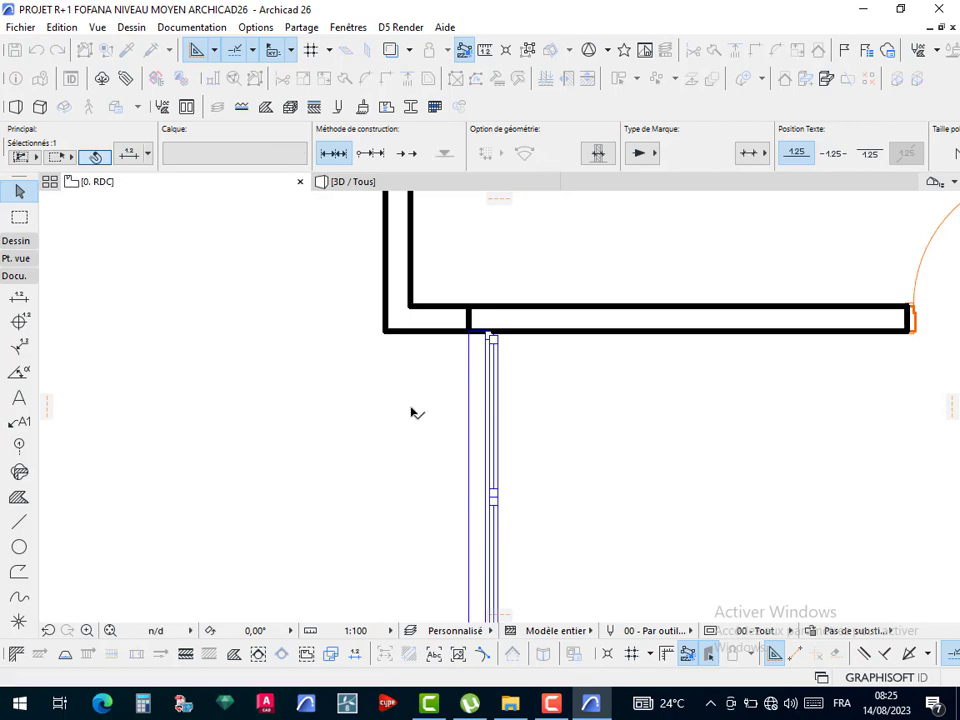
- Delete the intermediate witness line at the SALON wall from the overall dimension, merging its two segments into one
scroll(424, 407, down, 8)
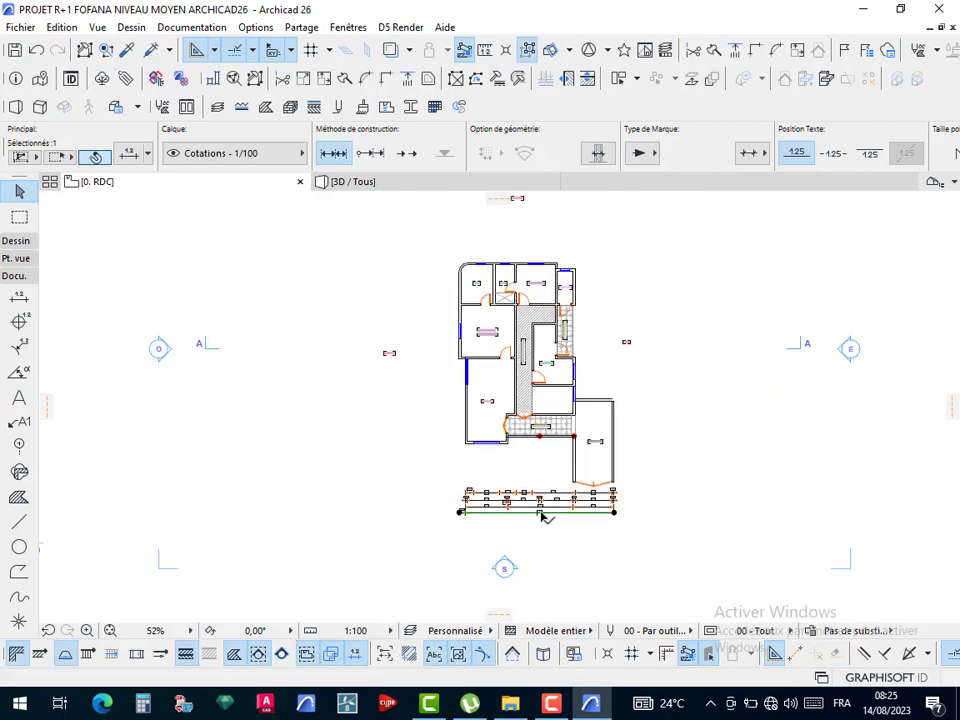
scroll(543, 515, up, 5)
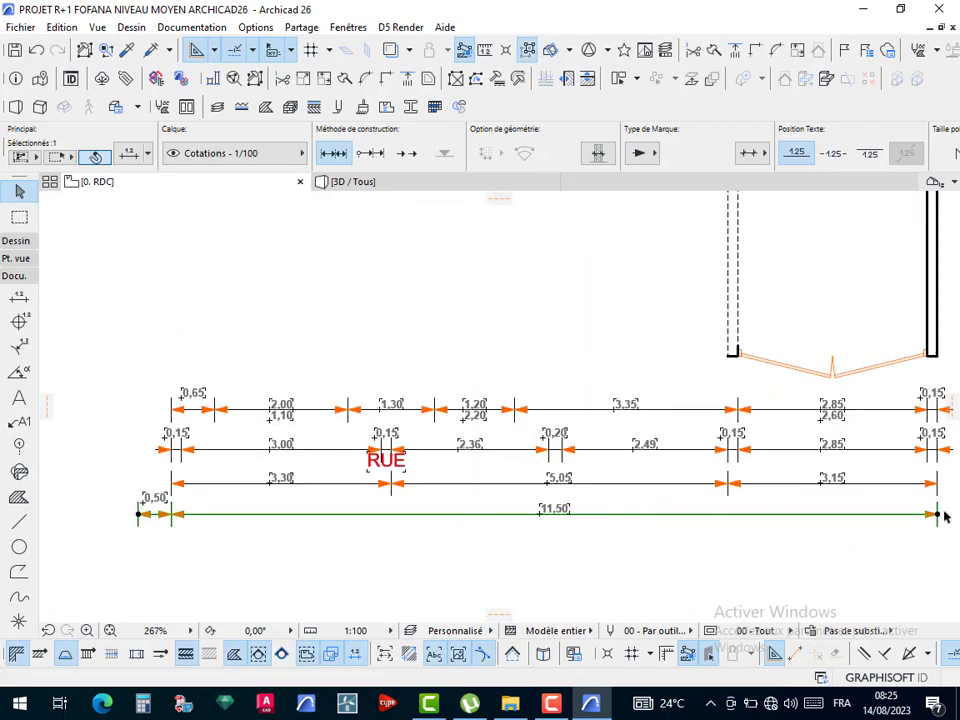
click(182, 537)
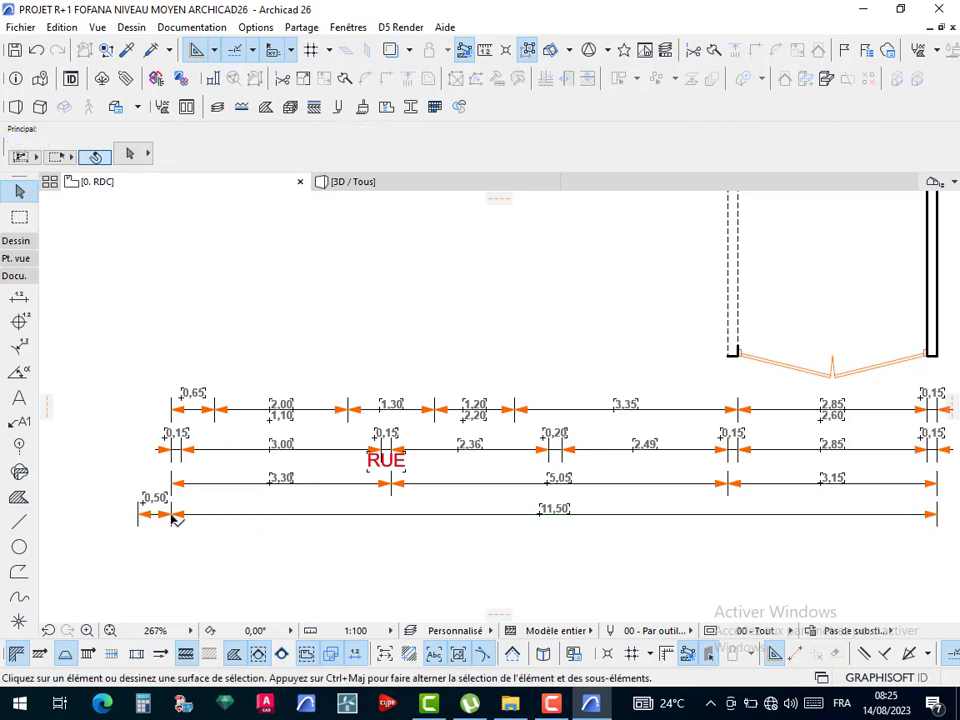
click(172, 516)
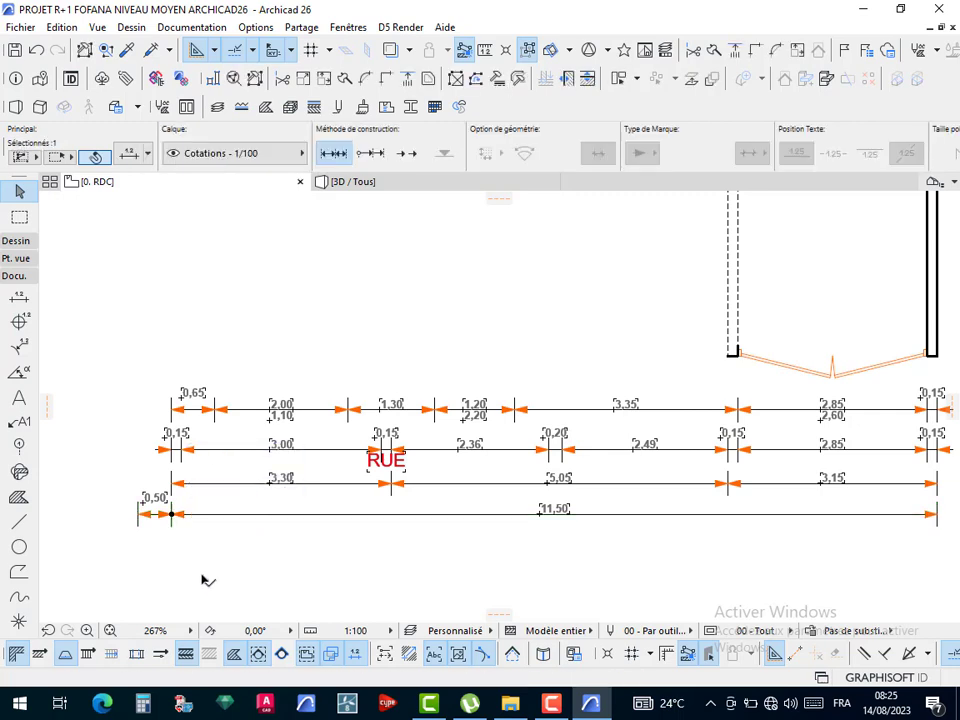
key(Delete)
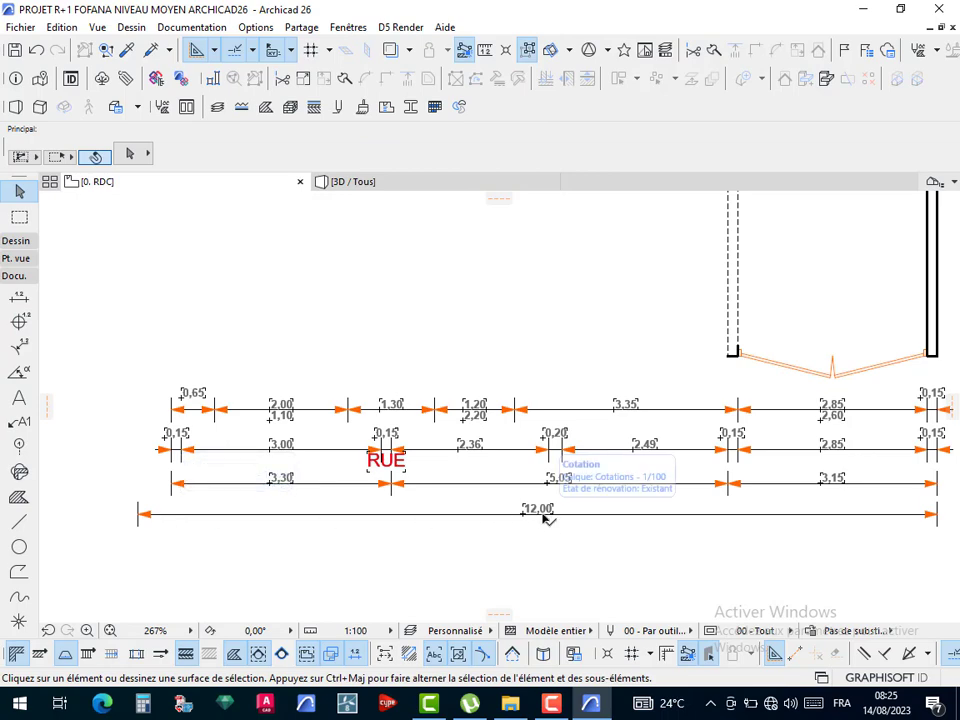
- Add a dimension point at the main bedroom's exterior wall to the chain starting with the 3,30 segment
click(214, 486)
scroll(252, 403, down, 4)
middle_drag(256, 398, 308, 531)
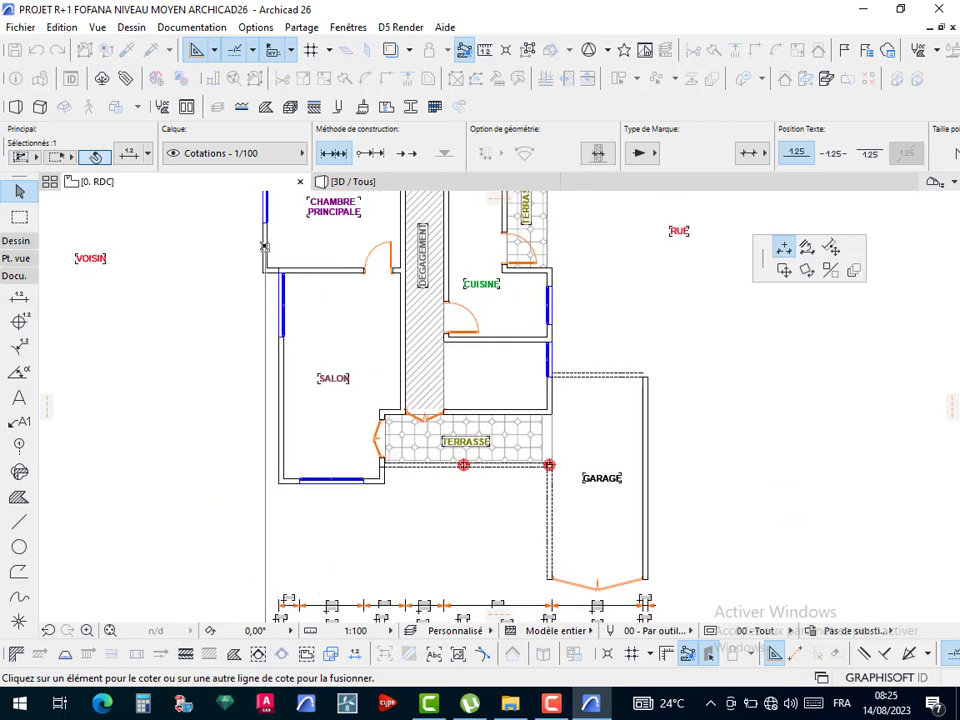
scroll(375, 440, down, 3)
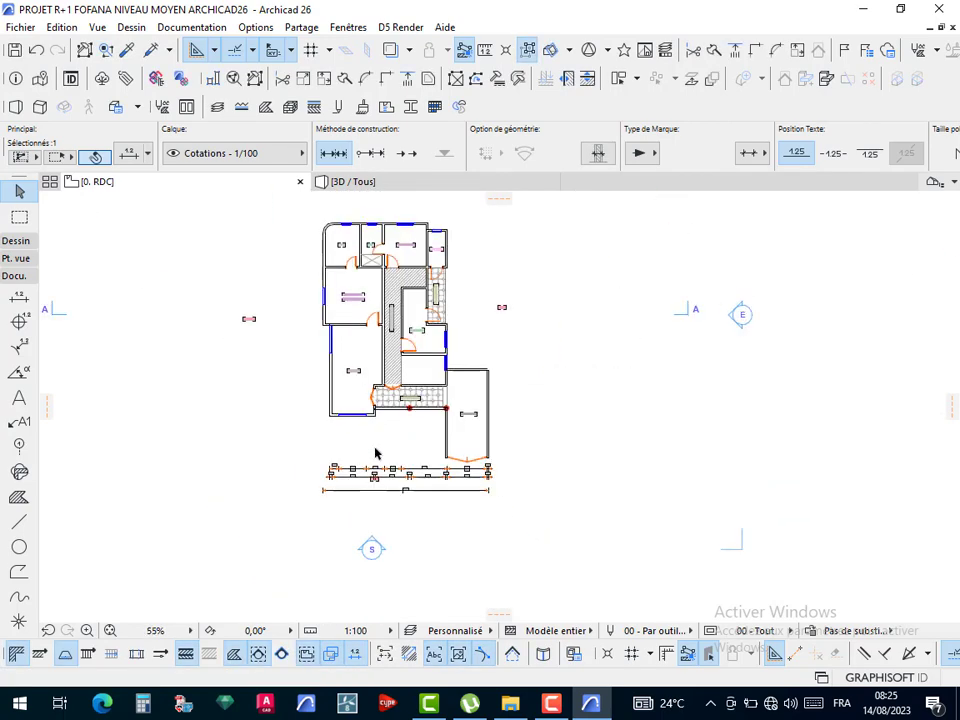
scroll(332, 443, up, 5)
scroll(338, 390, up, 4)
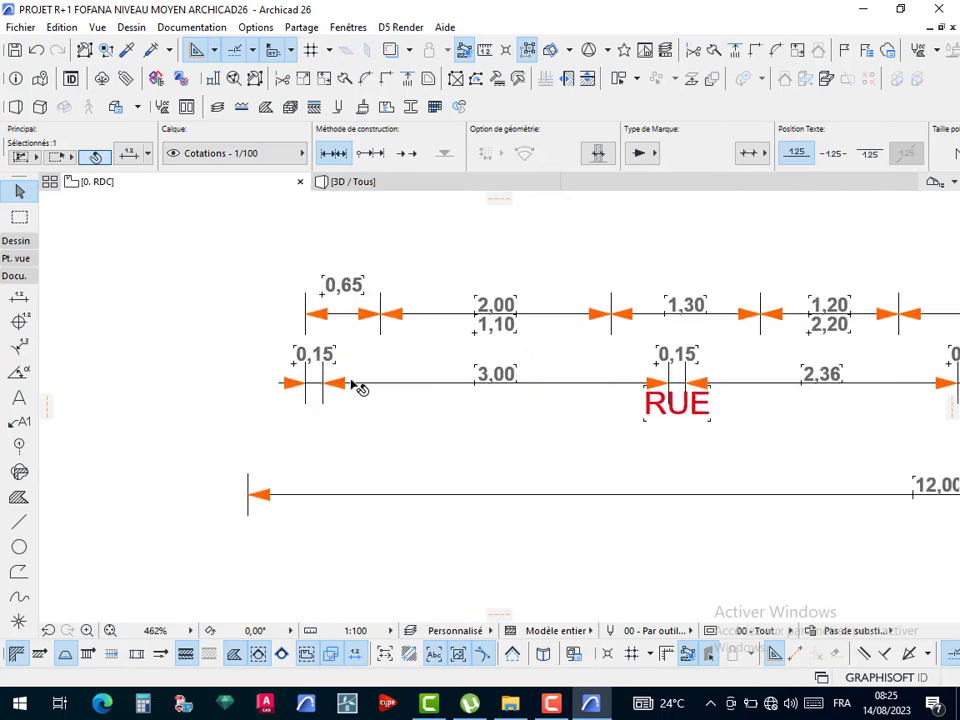
scroll(405, 377, down, 4)
scroll(350, 398, up, 3)
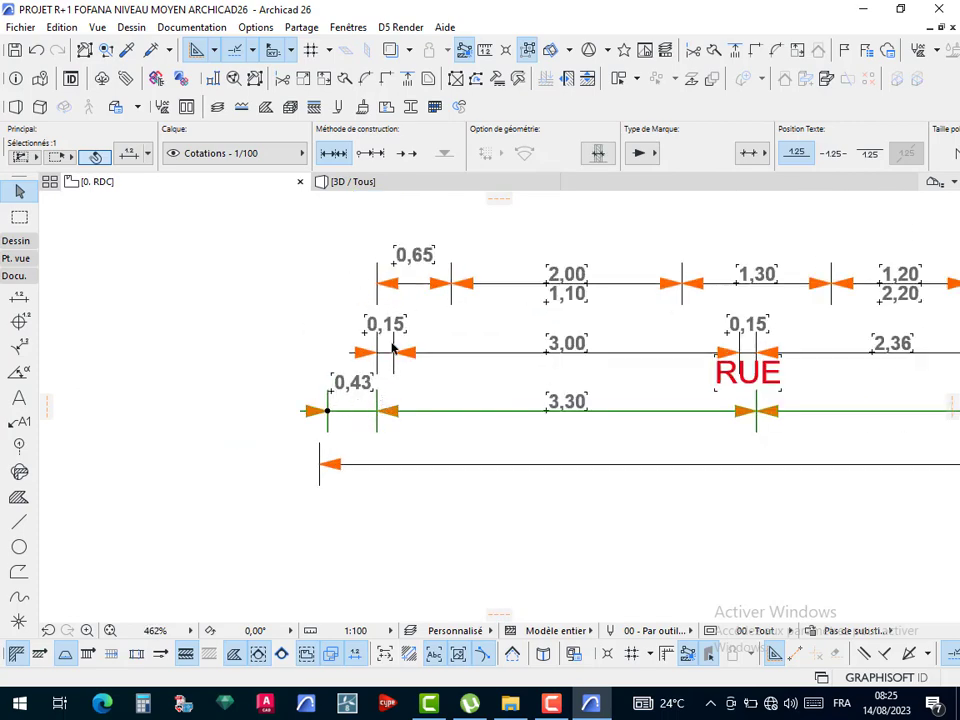
- Add dimension points at both faces of the main bedroom's exterior wall to the chain containing the 3,00 segment
middle_drag(391, 373, 385, 457)
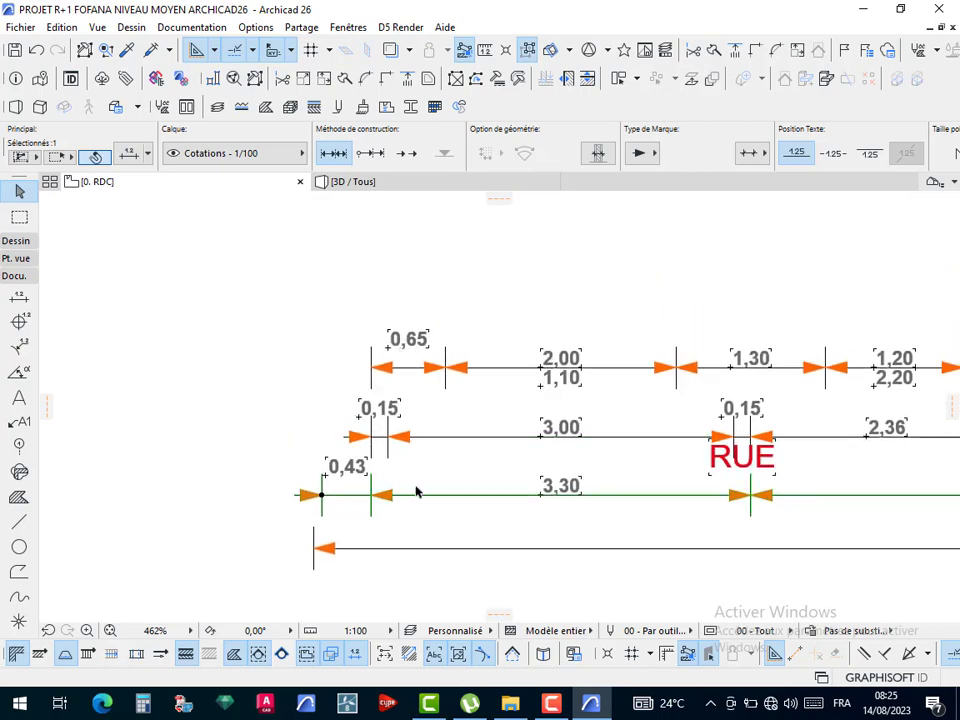
click(454, 437)
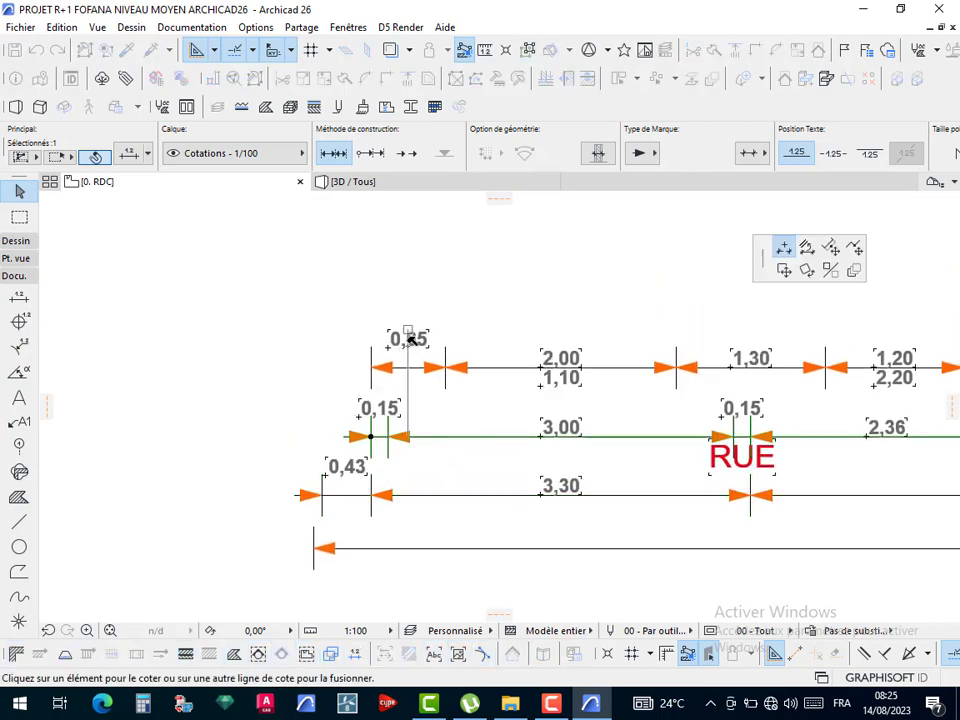
scroll(409, 337, down, 2)
middle_drag(411, 340, 441, 602)
middle_drag(441, 216, 460, 491)
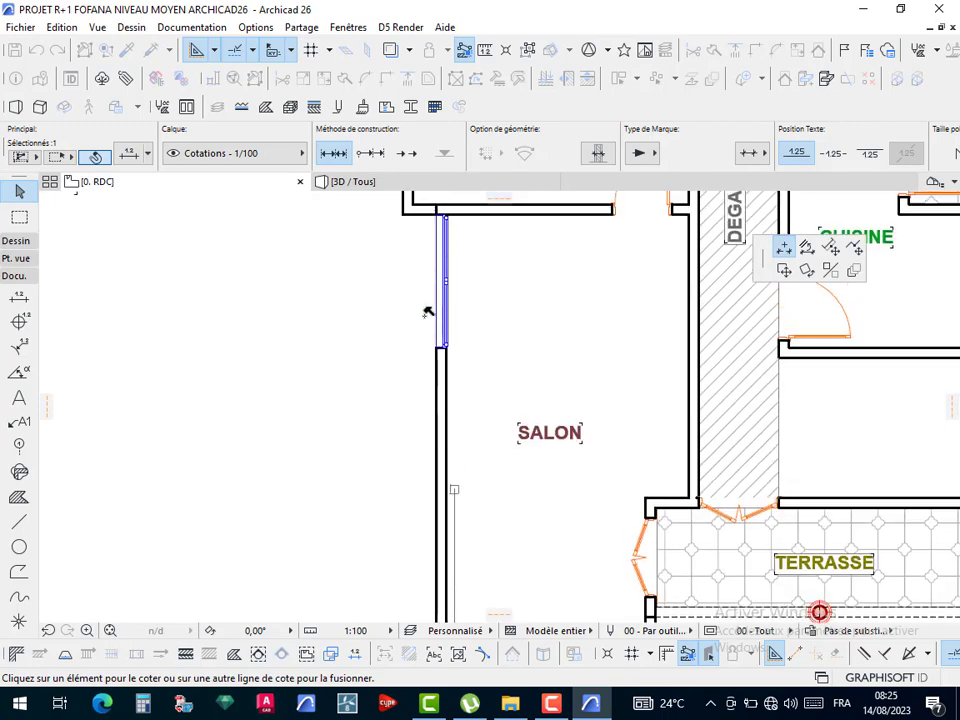
middle_drag(416, 208, 437, 343)
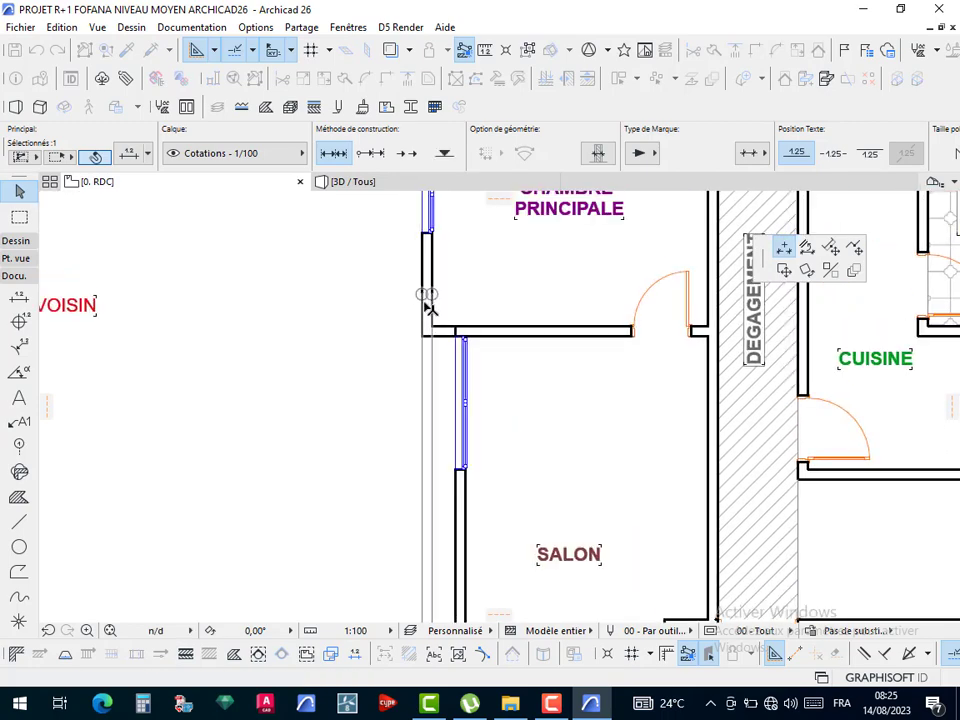
scroll(439, 304, down, 6)
scroll(454, 488, up, 1)
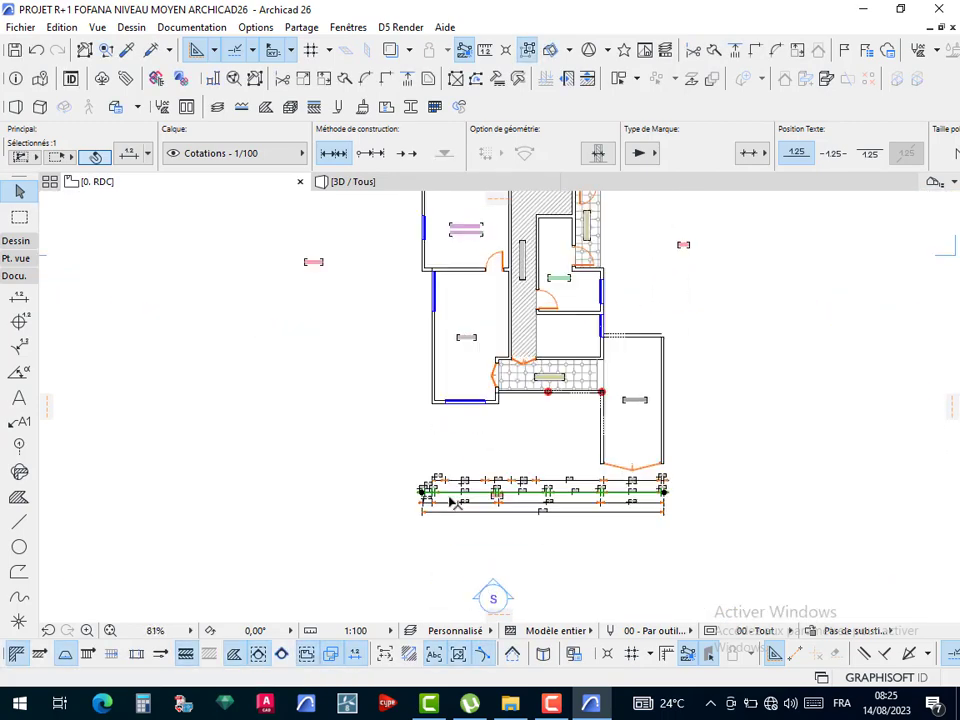
- Delete the witness line between the 0,43 and 3,30 segments to merge them into one dimension
scroll(455, 503, up, 8)
click(353, 504)
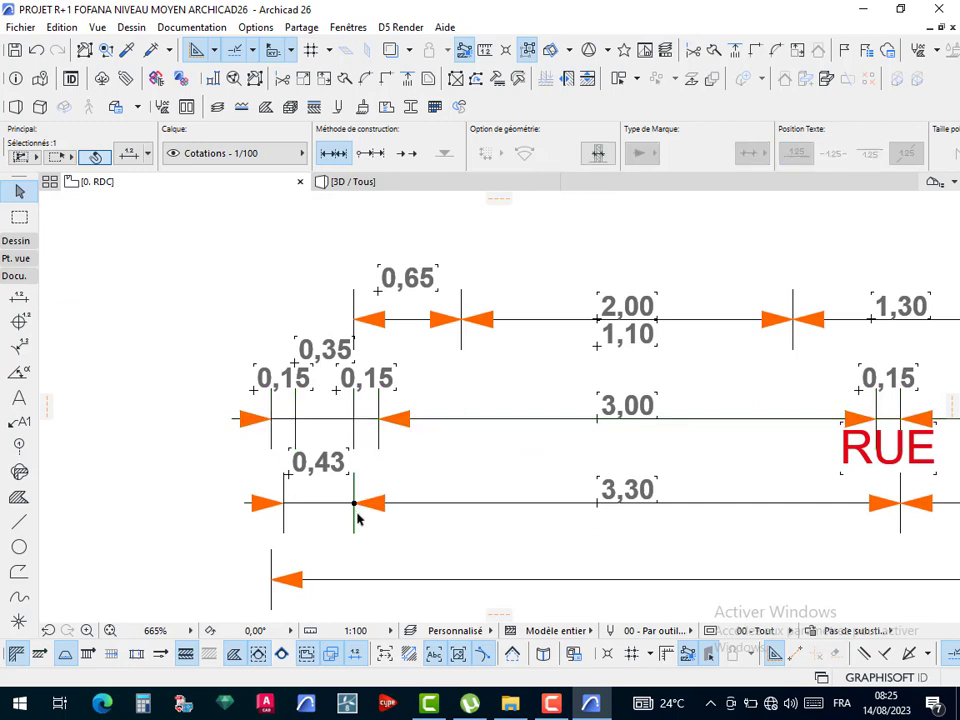
key(Delete)
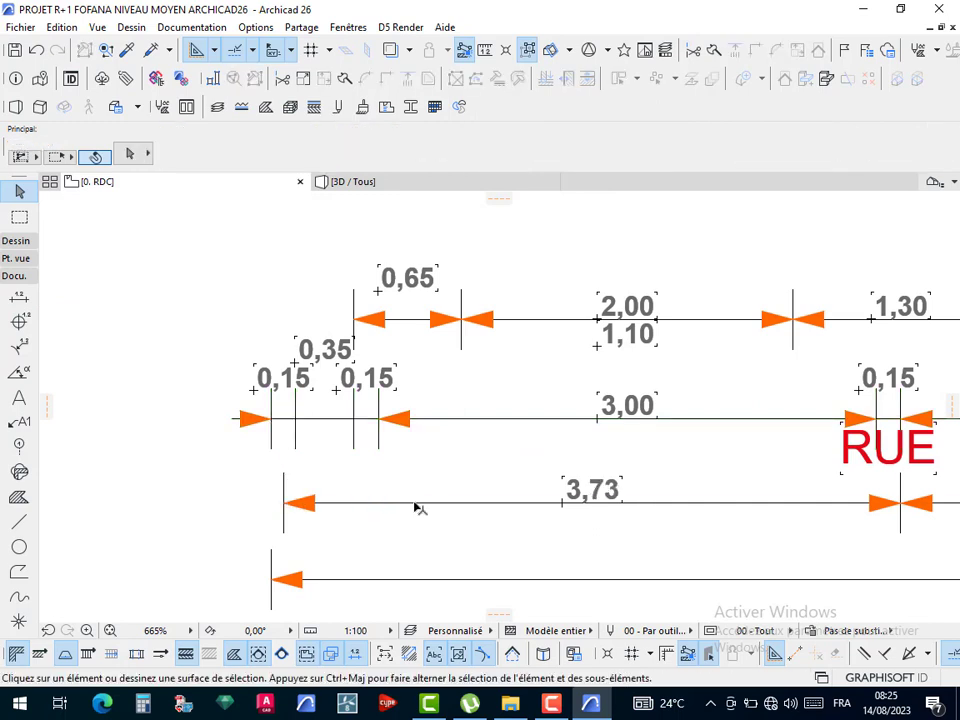
- Add a dimension point at the main bedroom's exterior wall corner to the chain starting with the 3,73 segment
click(416, 504)
click(414, 504)
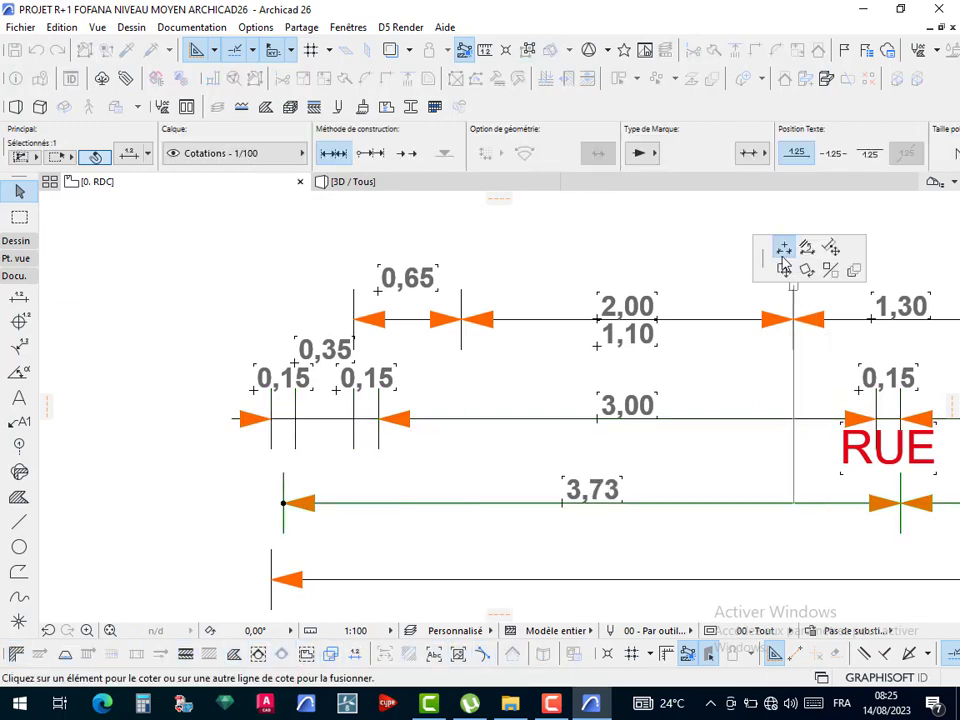
scroll(505, 357, down, 7)
middle_drag(454, 416, 436, 437)
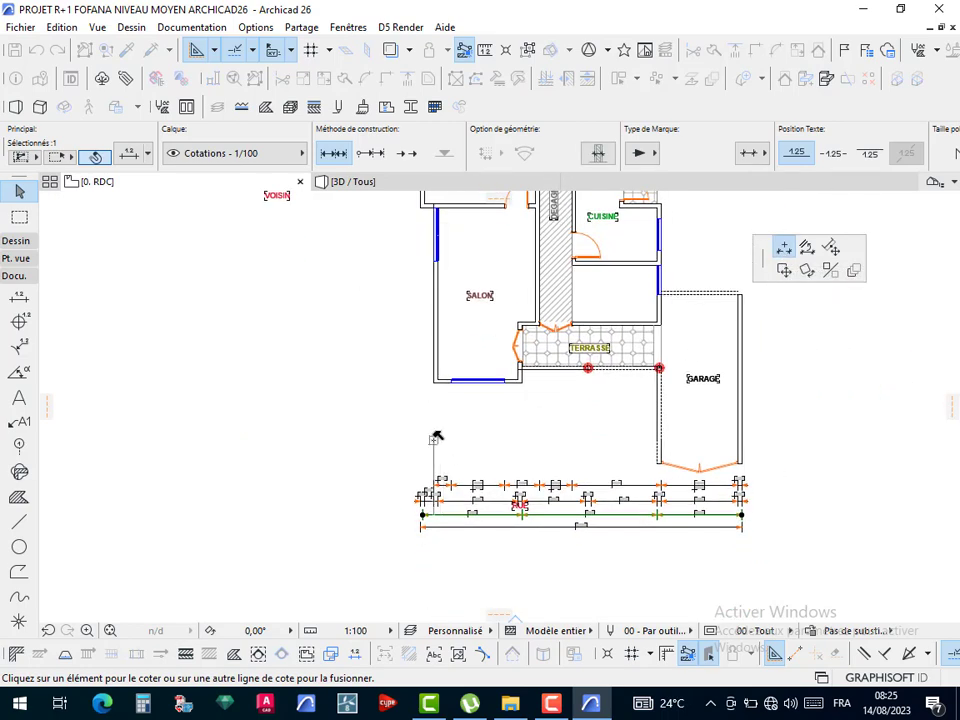
scroll(456, 381, up, 10)
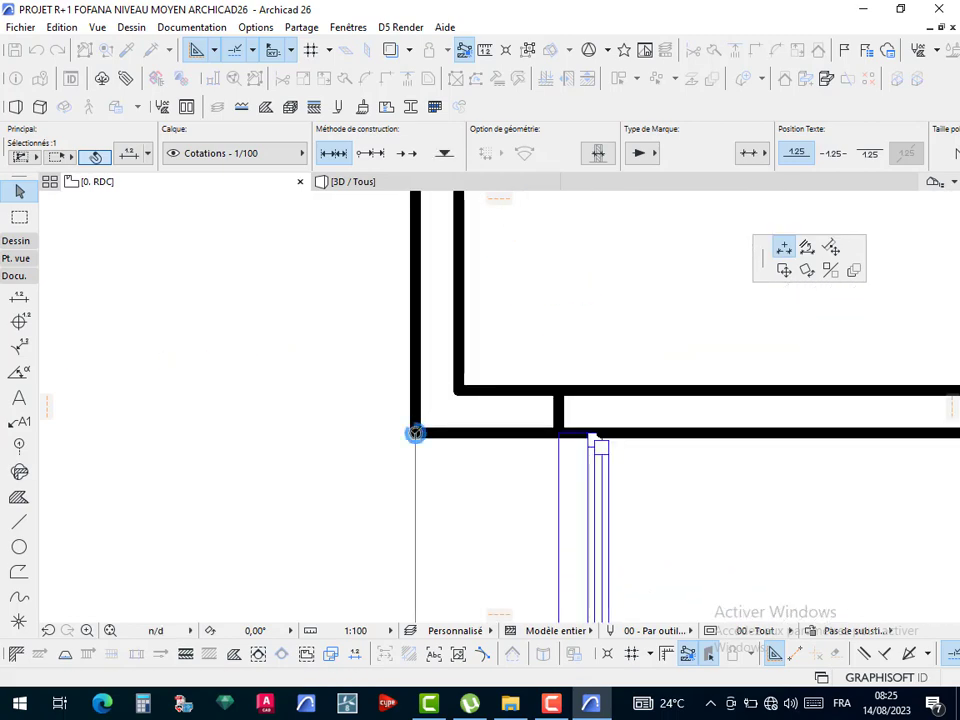
scroll(486, 332, down, 8)
middle_drag(496, 458, 465, 230)
scroll(435, 432, up, 7)
scroll(419, 447, up, 2)
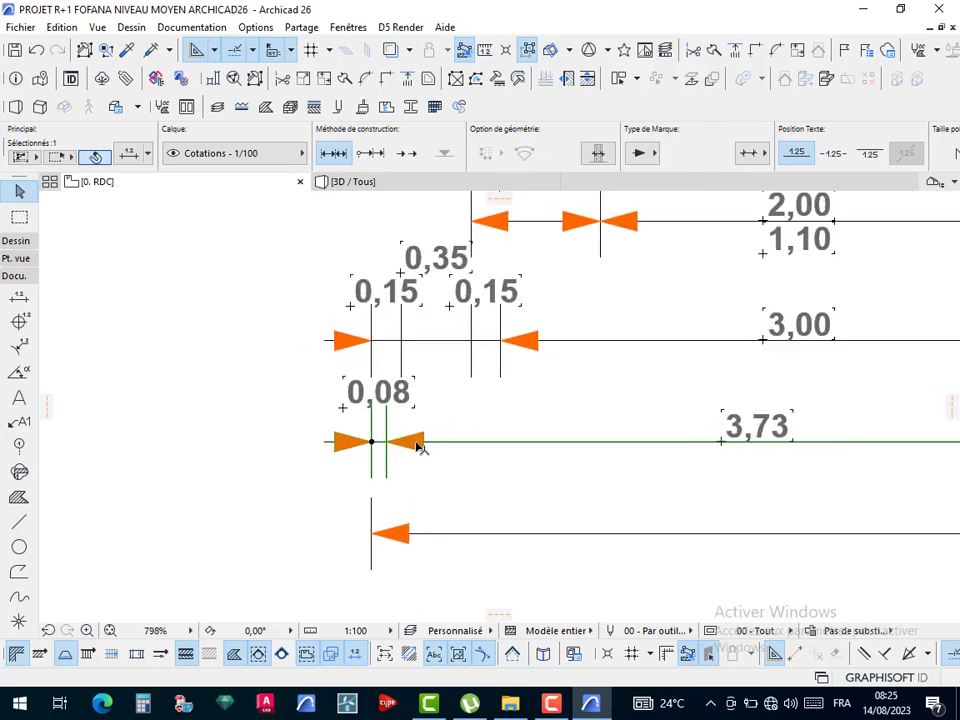
- Delete the witness line between the 0,08 and 3,73 segments to merge them into one dimension
click(487, 496)
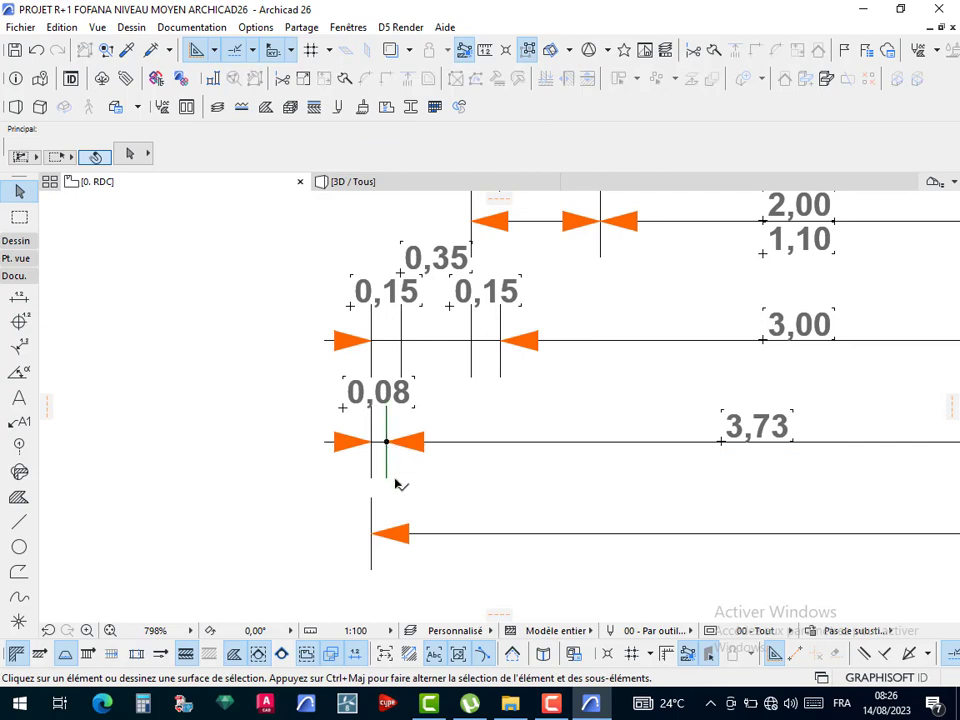
click(398, 485)
key(Delete)
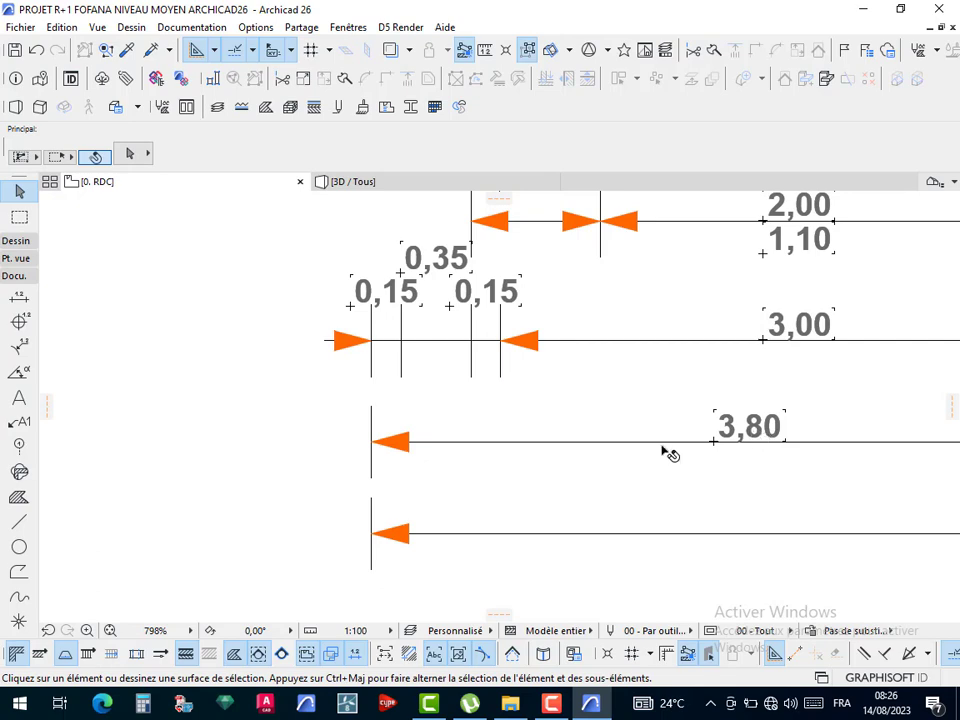
- Move the 0,35 dimension text down so it sits just above its dimension line
scroll(670, 453, down, 5)
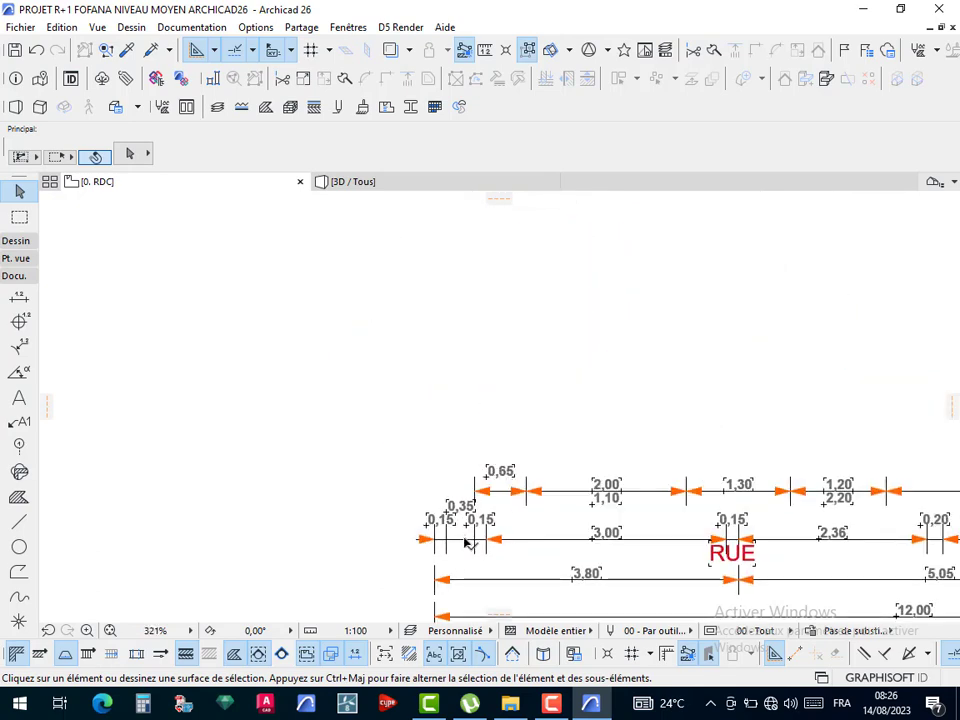
scroll(465, 542, up, 5)
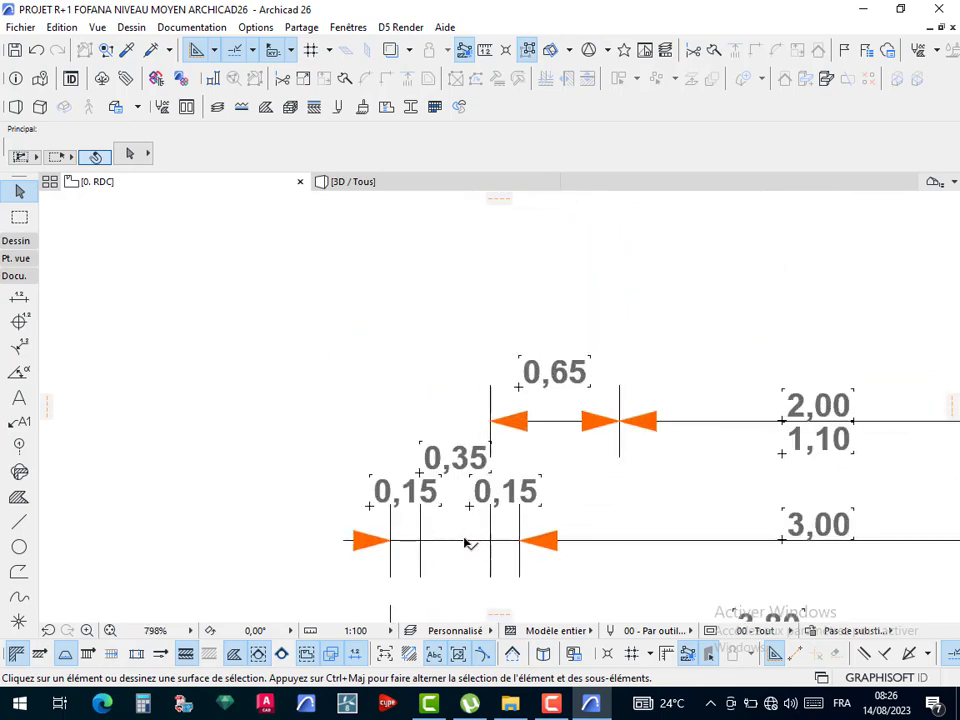
click(470, 460)
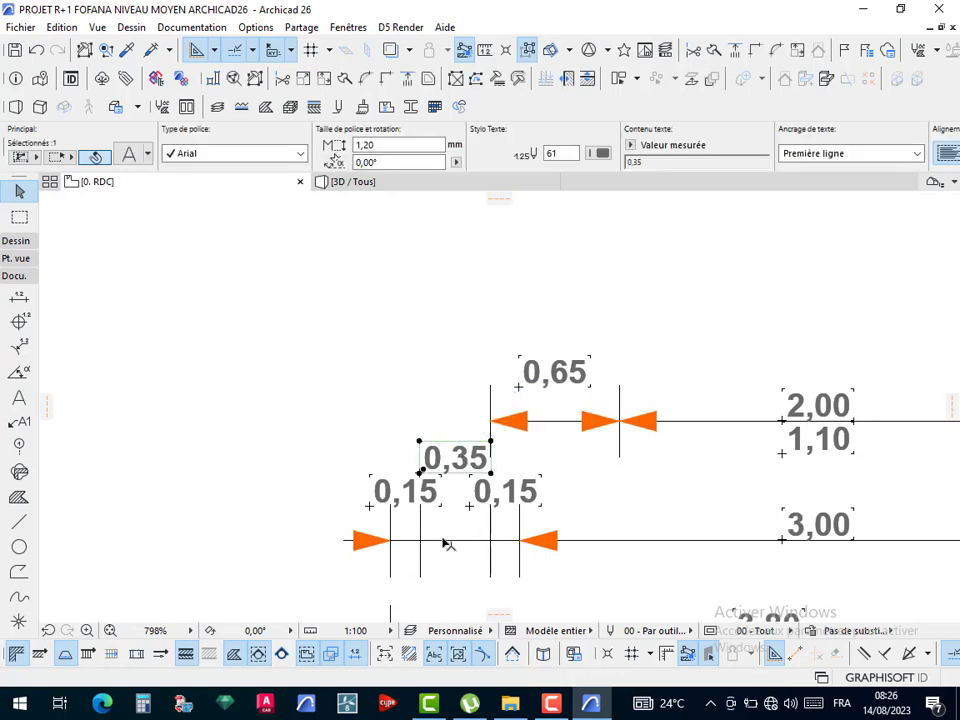
click(491, 475)
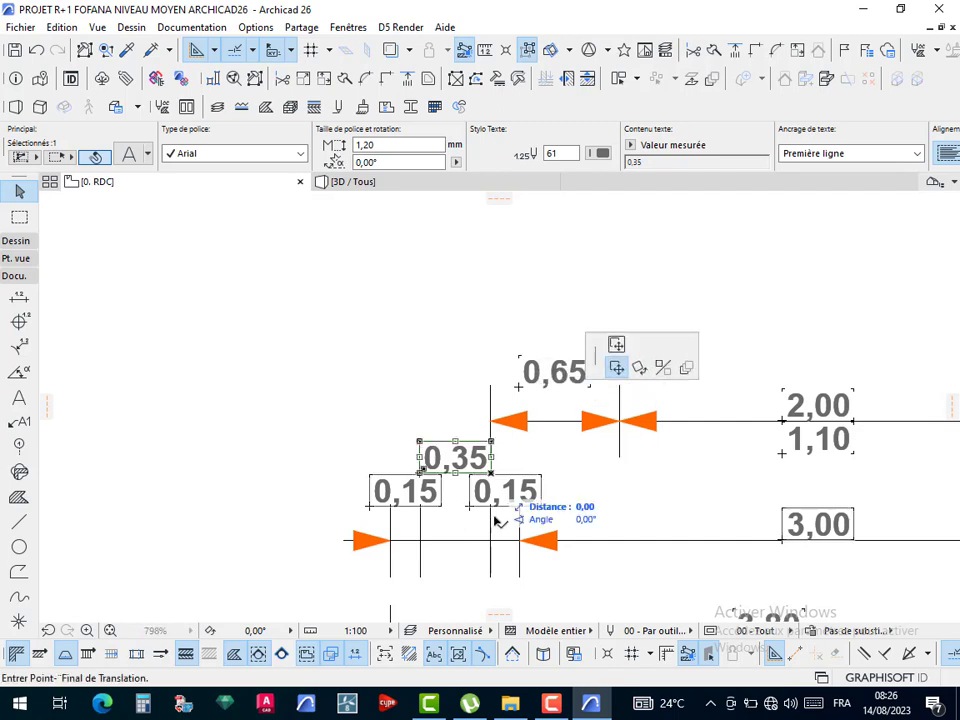
click(493, 532)
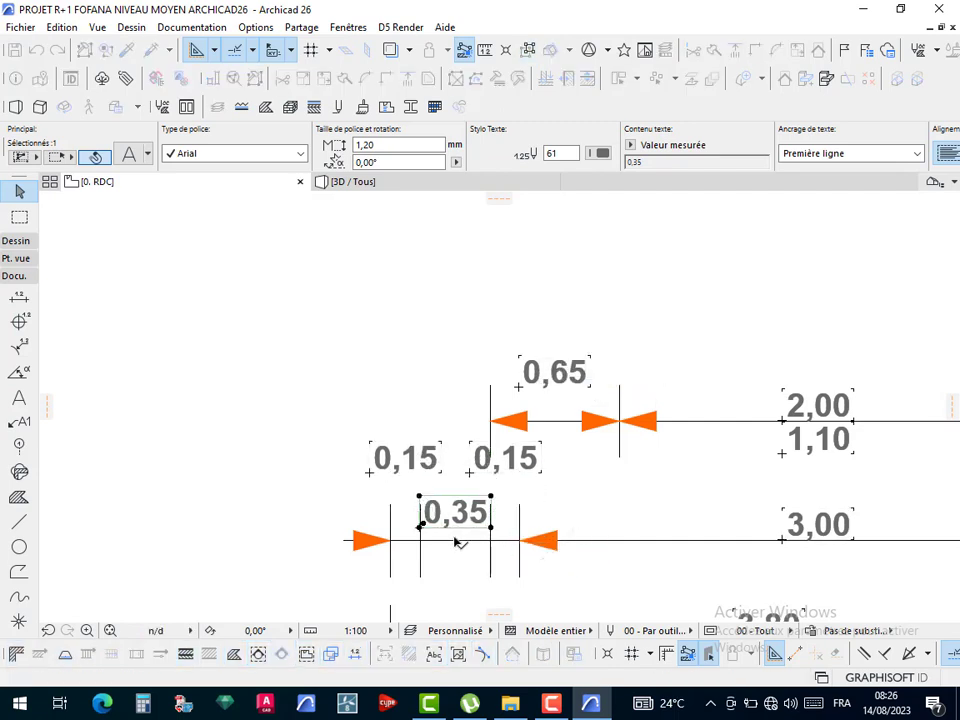
click(370, 456)
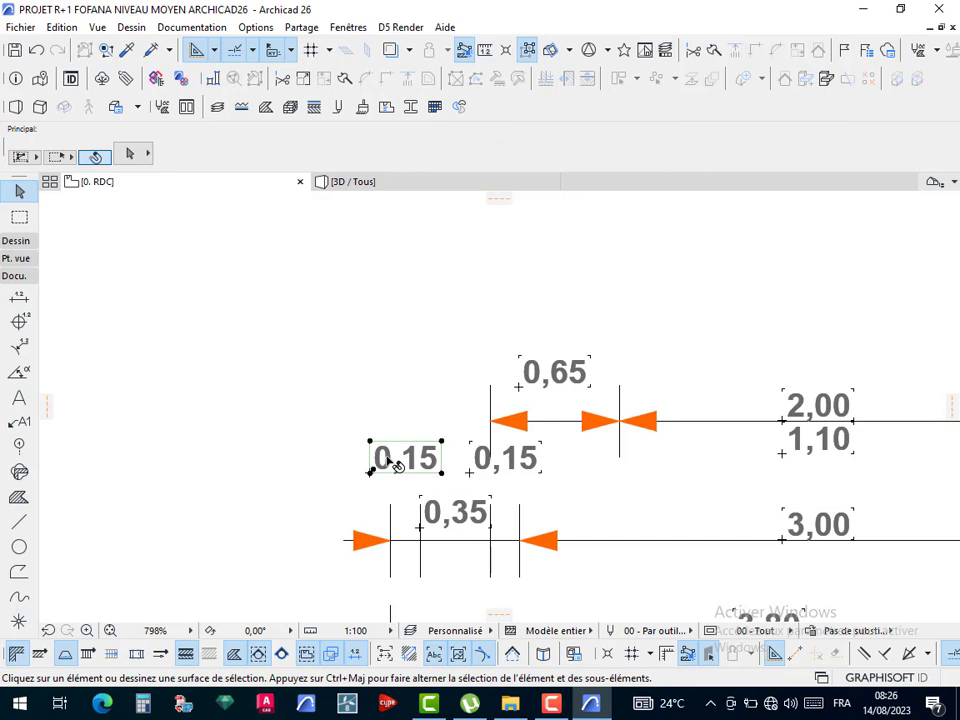
click(366, 369)
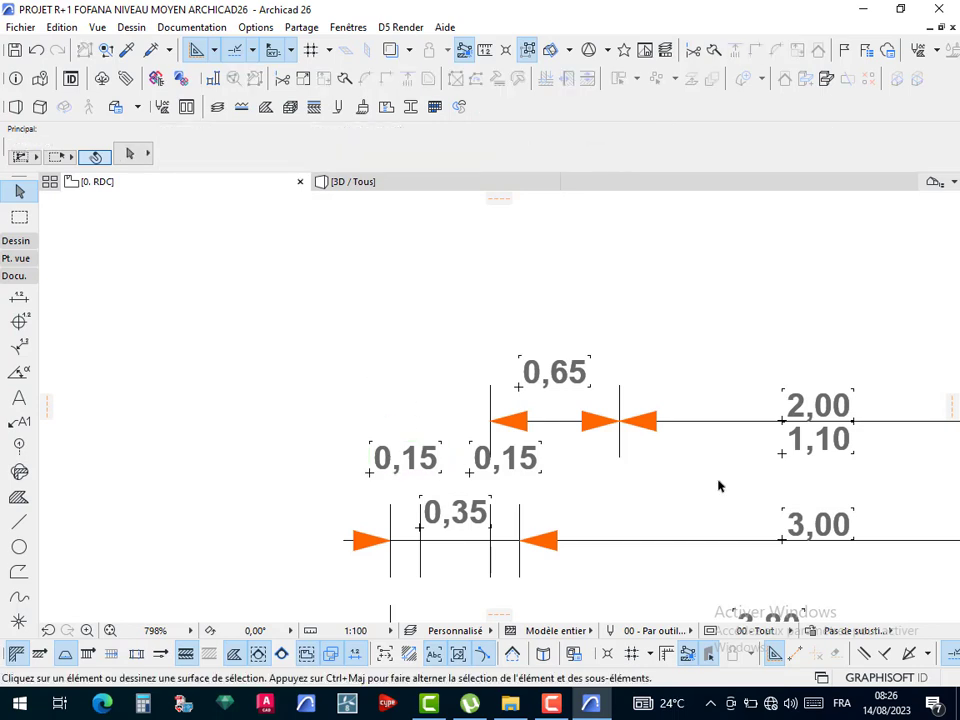
- Add a dimension point at the main bedroom's exterior wall corner to the uppermost chain, which starts with the 0,65 segment
click(558, 422)
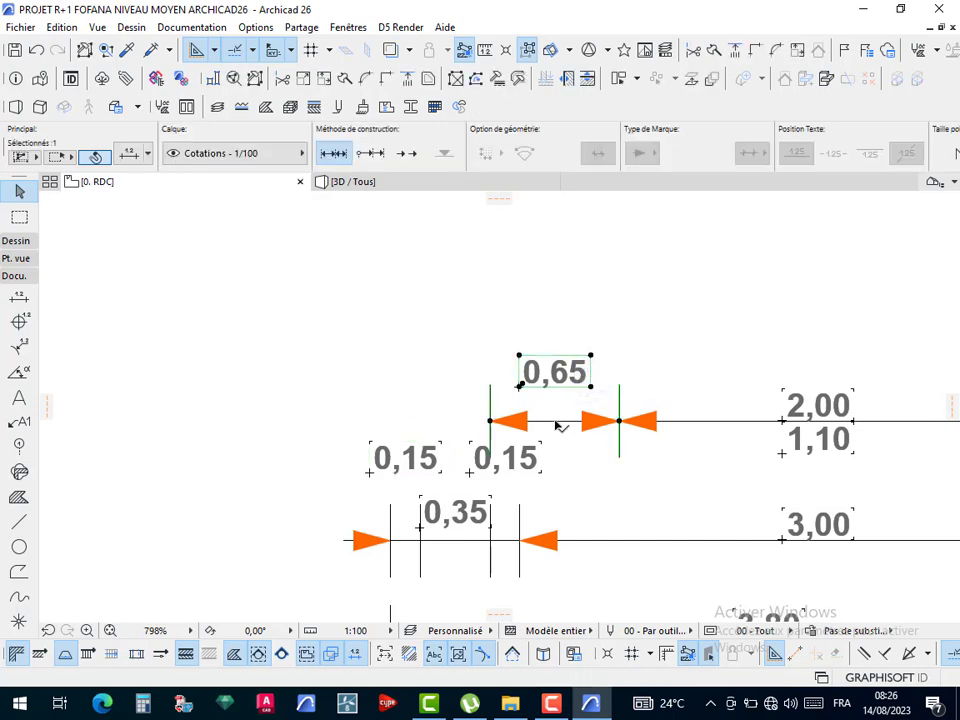
scroll(557, 425, down, 3)
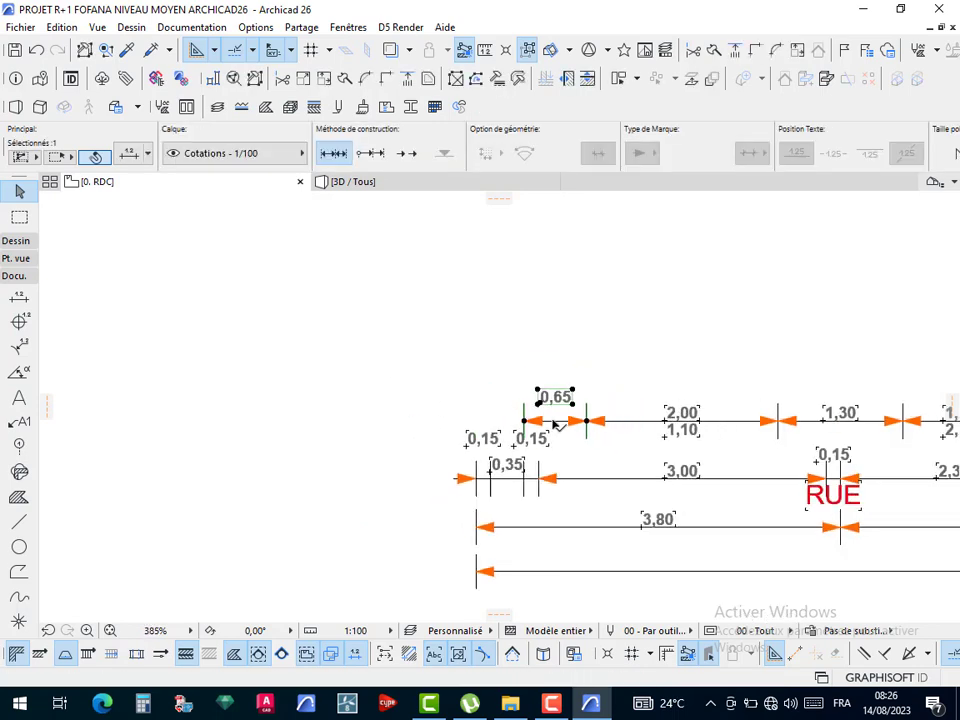
key(Escape)
click(632, 427)
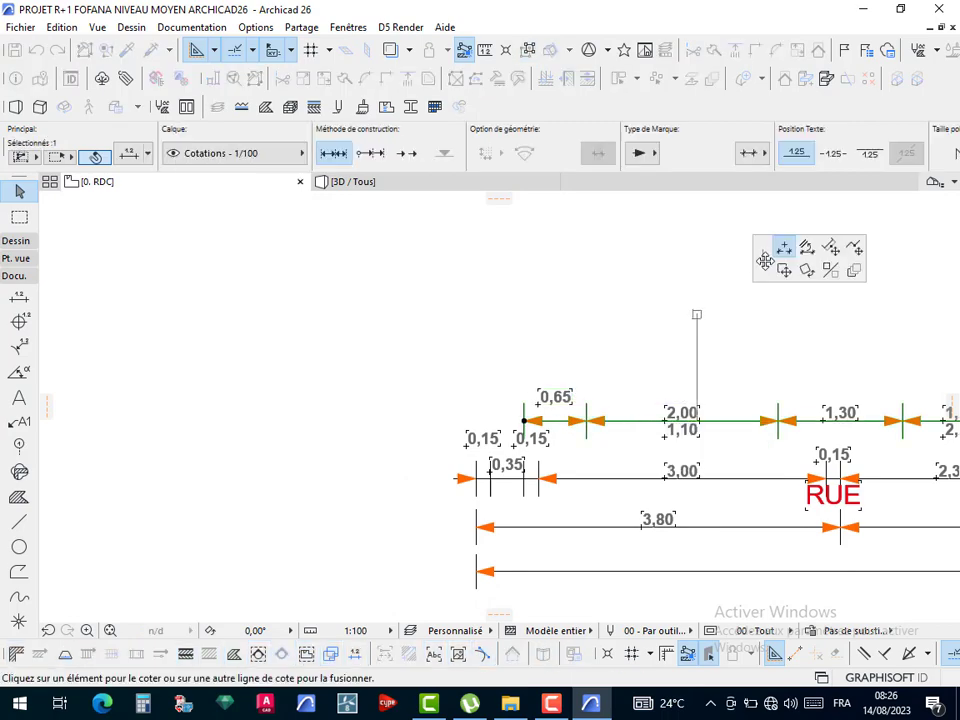
scroll(618, 322, down, 1)
scroll(618, 322, down, 2)
middle_drag(594, 300, 550, 550)
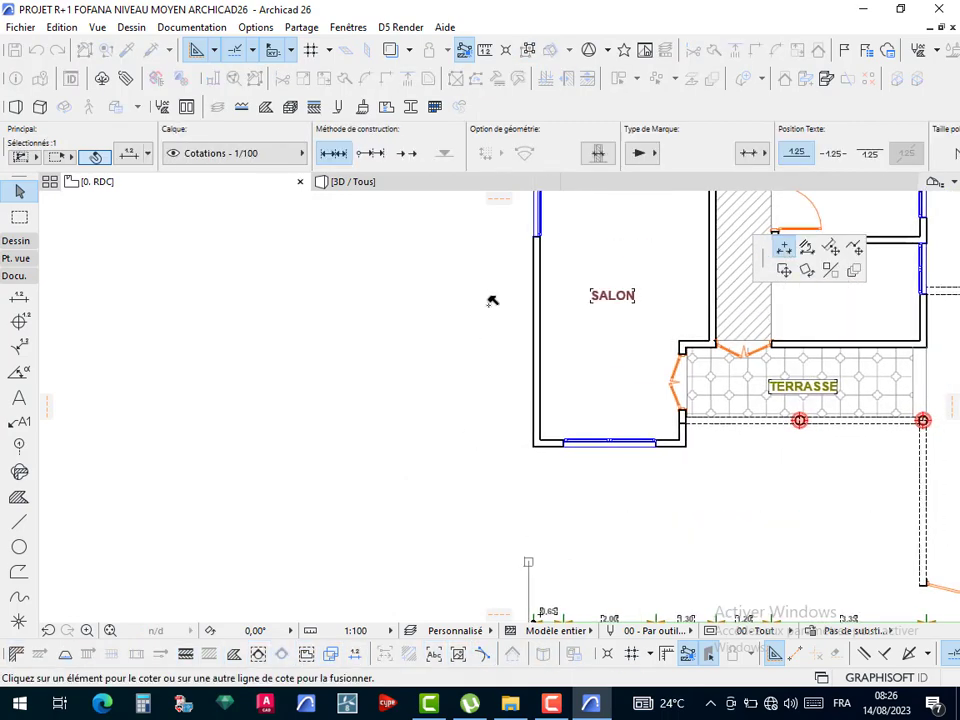
middle_drag(493, 270, 495, 513)
scroll(513, 397, up, 3)
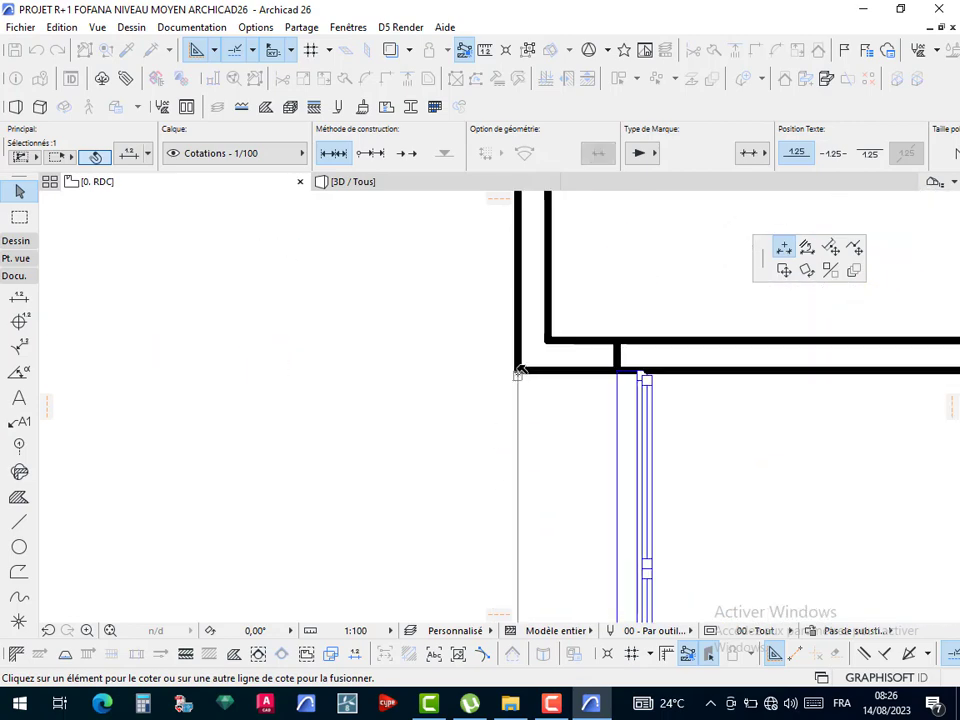
scroll(508, 407, down, 6)
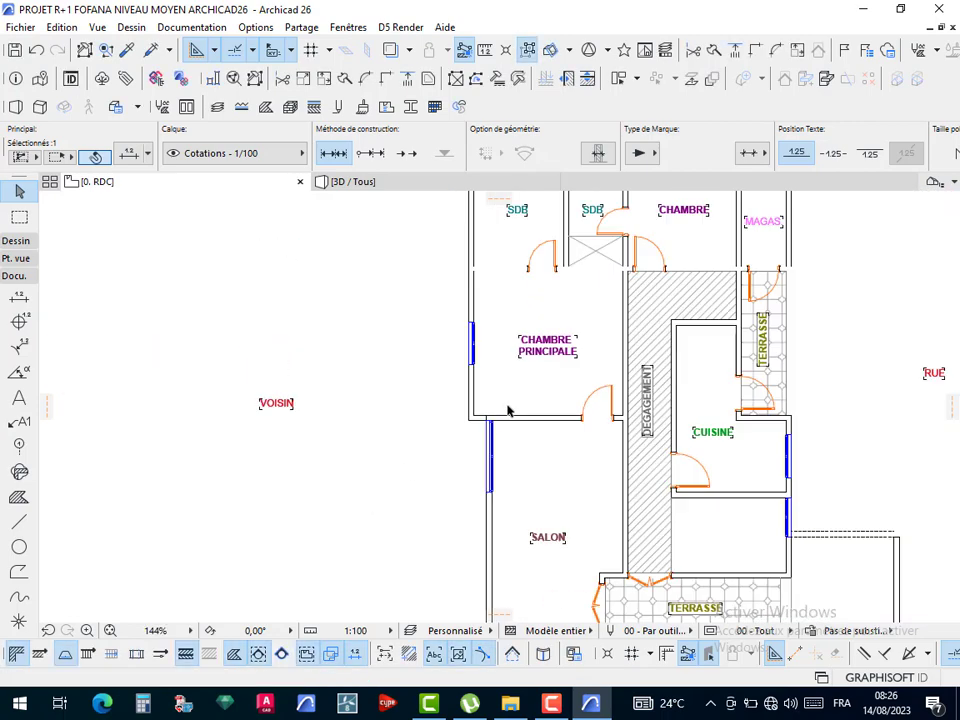
middle_drag(517, 521, 470, 400)
scroll(445, 411, up, 5)
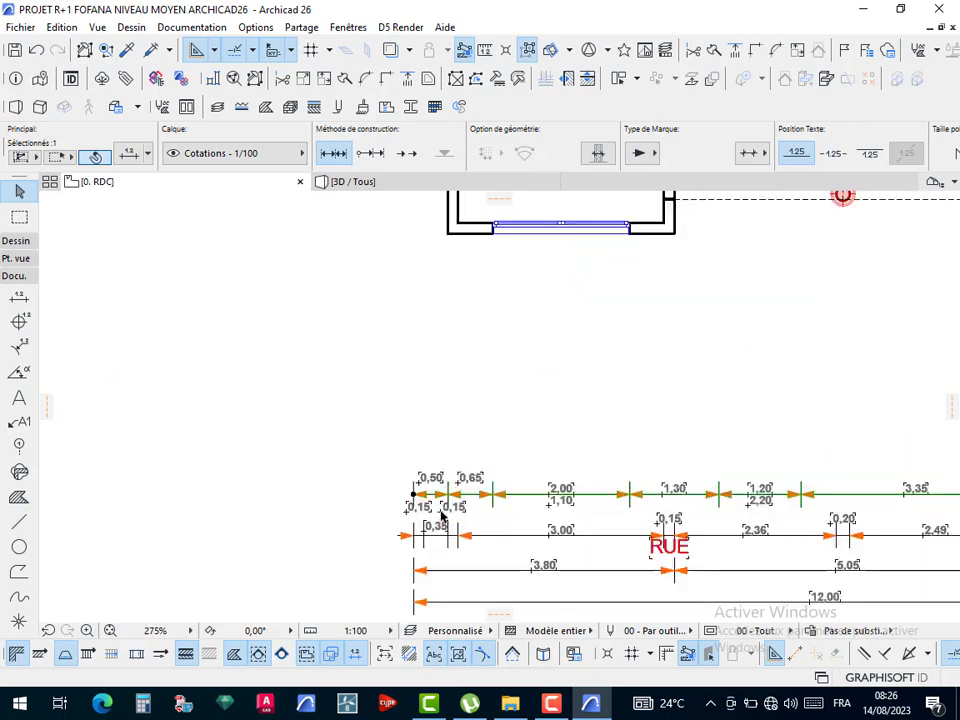
scroll(388, 378, down, 3)
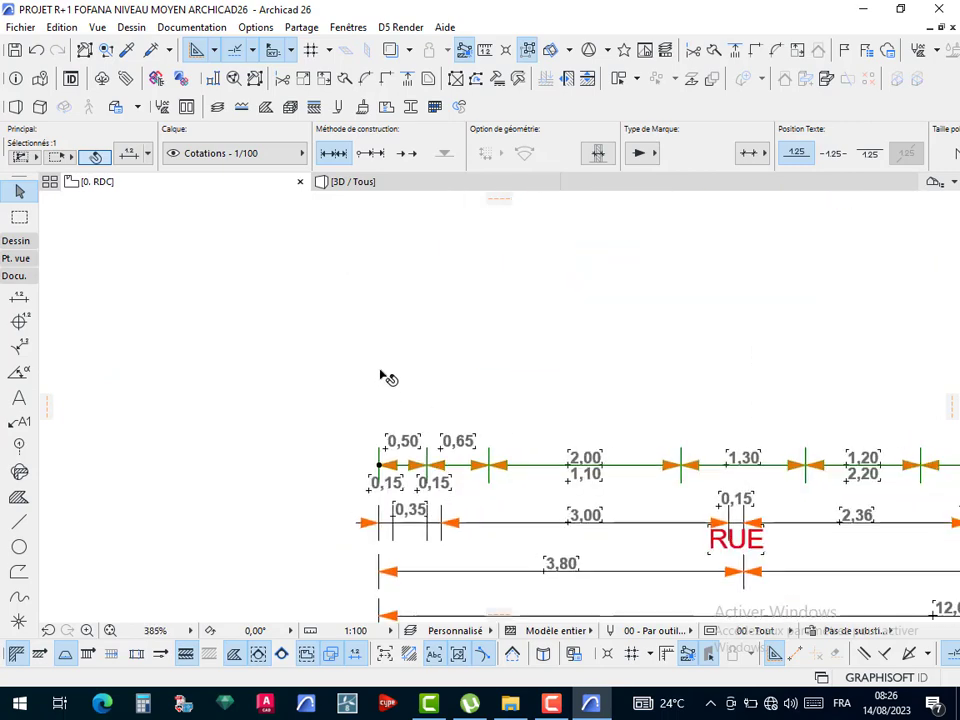
click(285, 460)
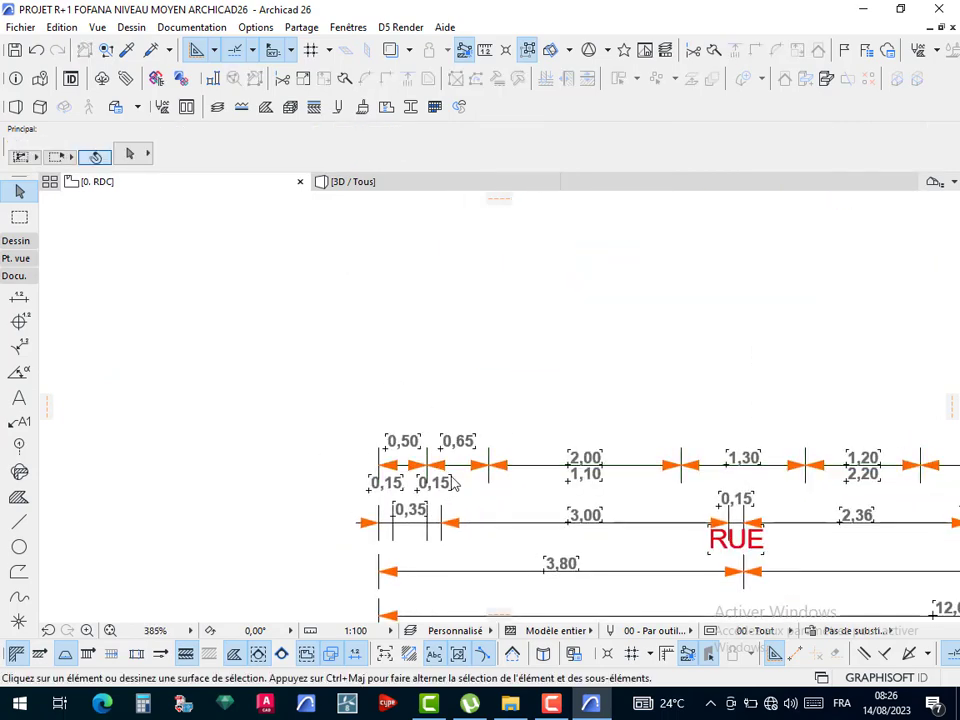
- Set the text size of the six 0,15 and 0,20 wall-thickness values in the chain containing the 3,00 segment to 1,00 mm
middle_drag(482, 522, 335, 377)
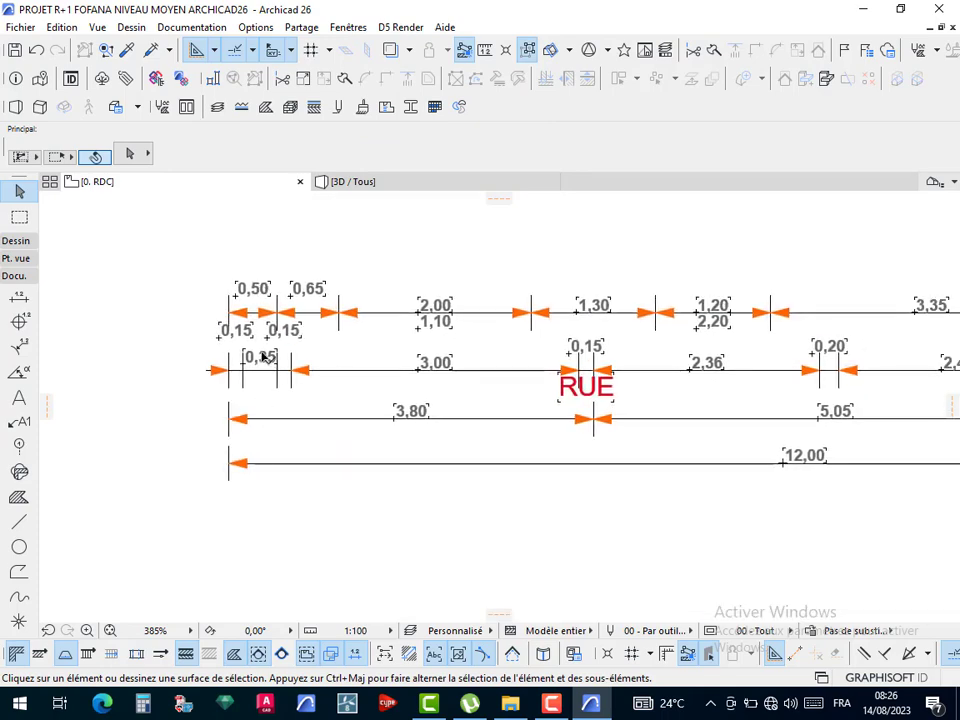
scroll(262, 355, up, 4)
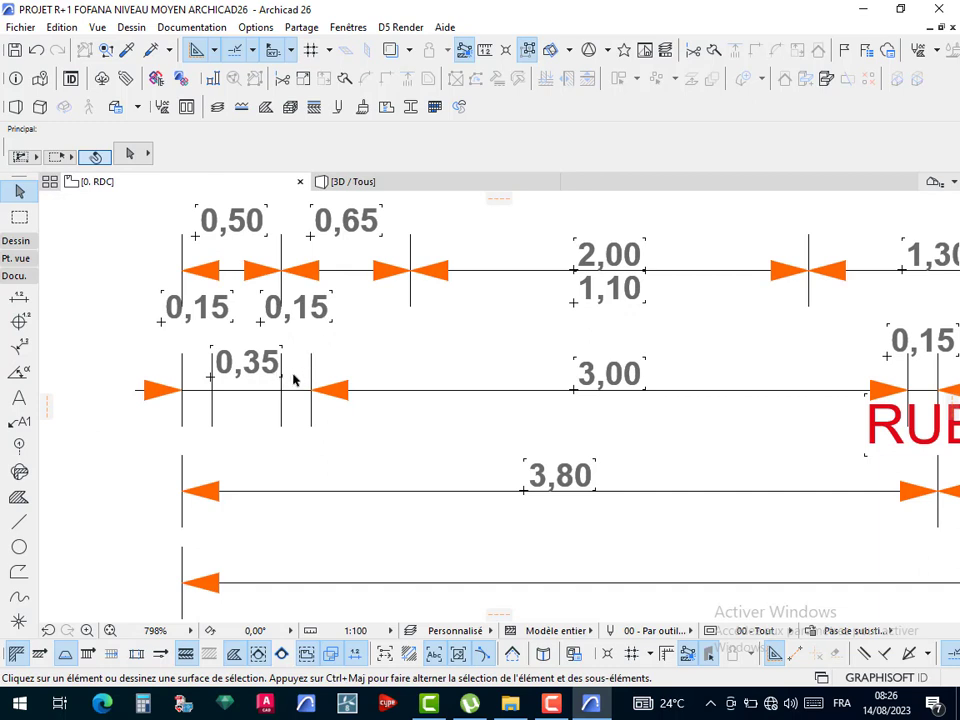
click(335, 317)
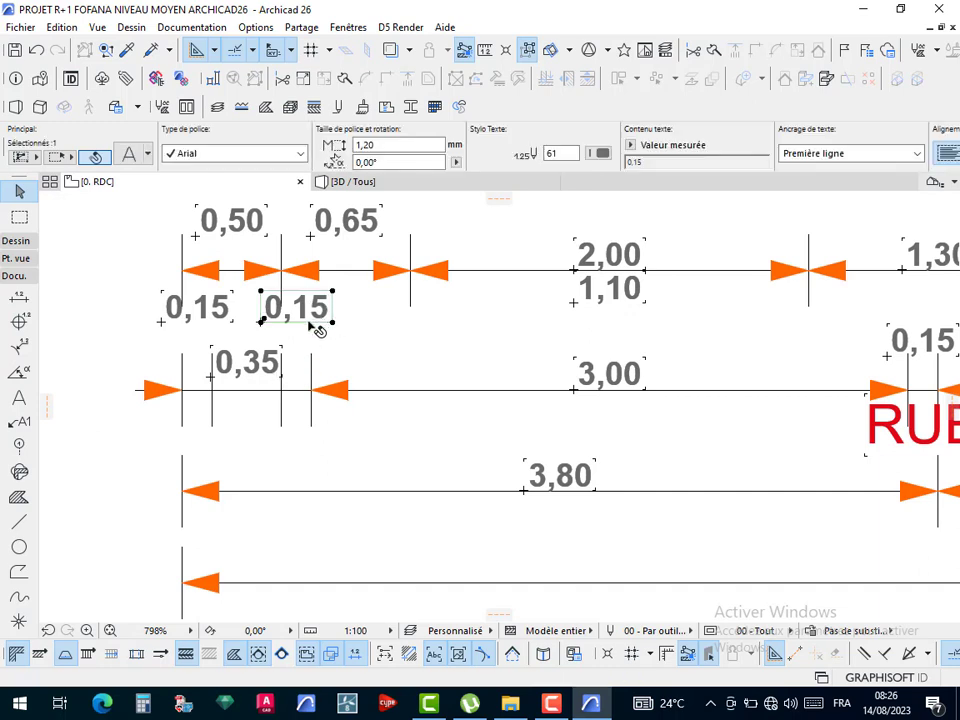
shift+click(200, 313)
scroll(279, 360, down, 5)
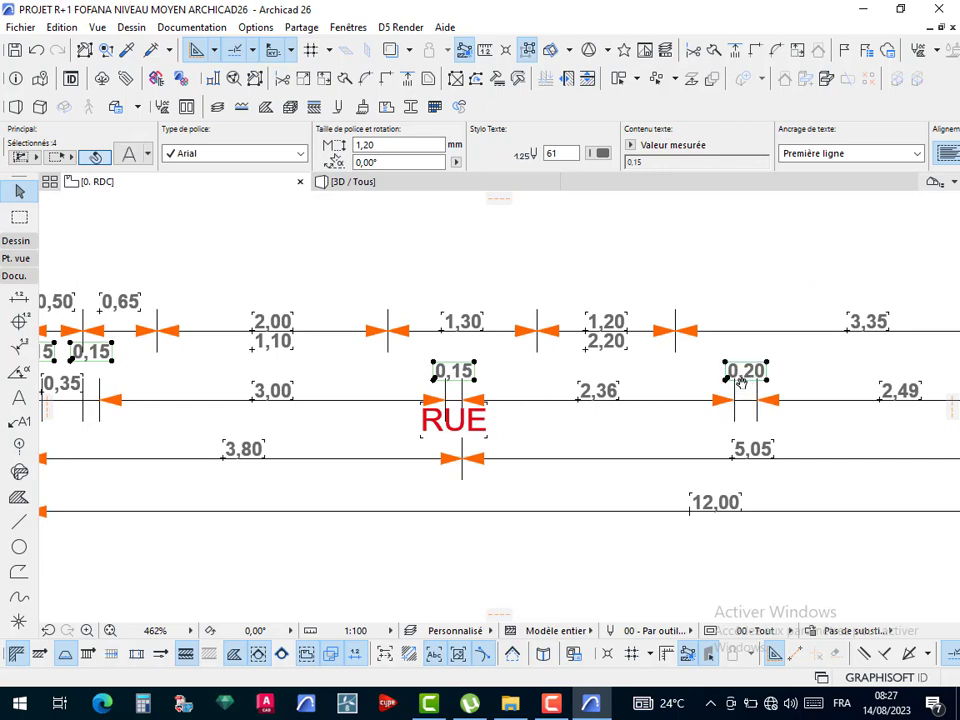
middle_drag(741, 383, 200, 421)
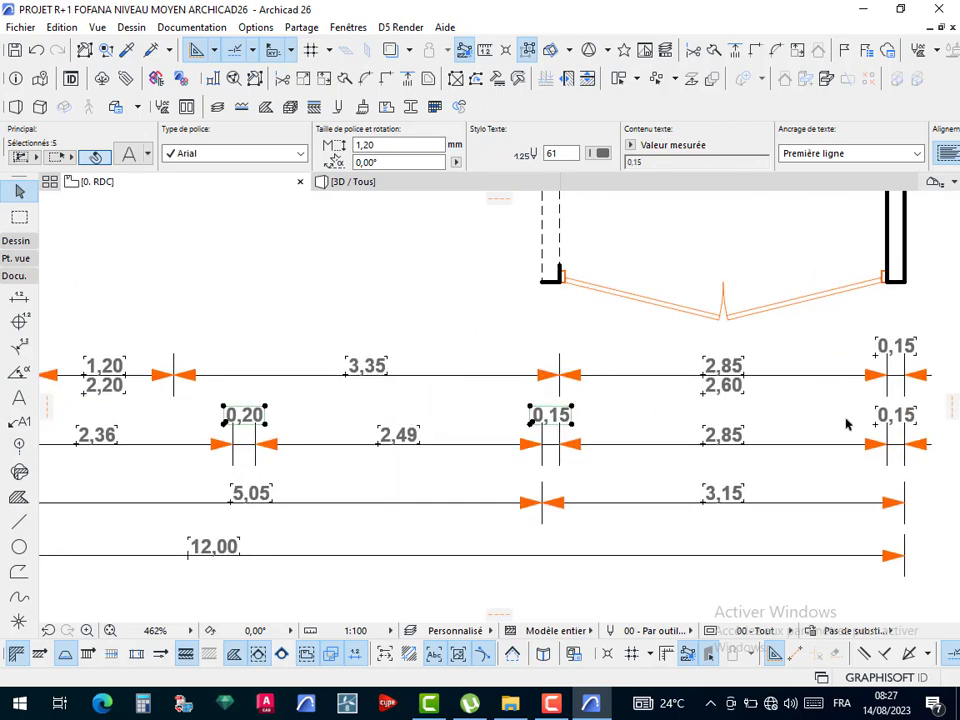
shift+click(895, 420)
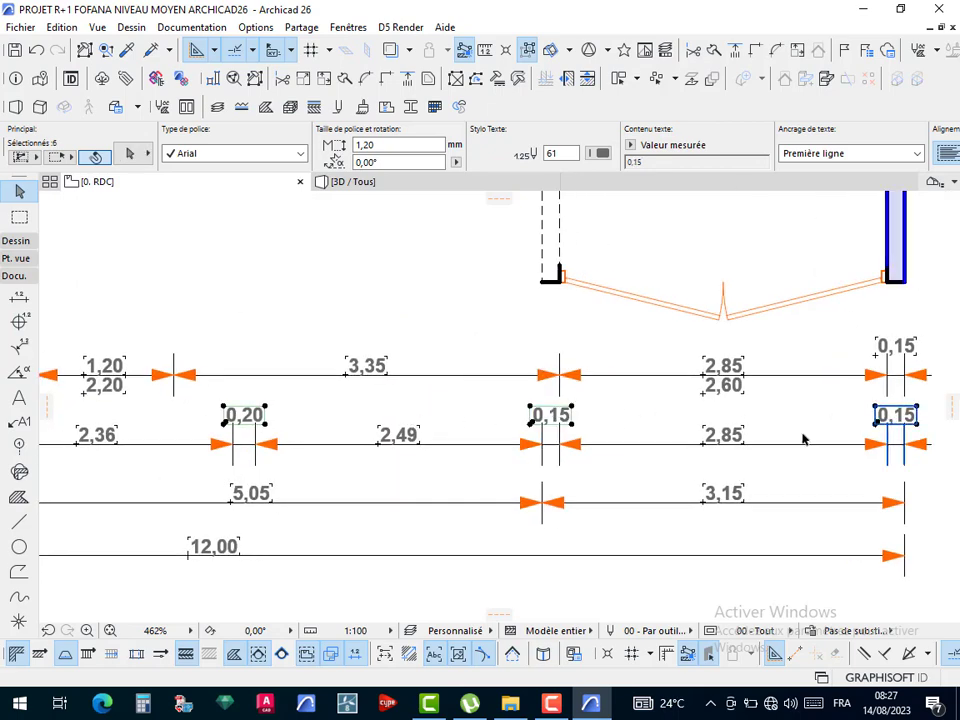
click(369, 145)
key(BackSpace)
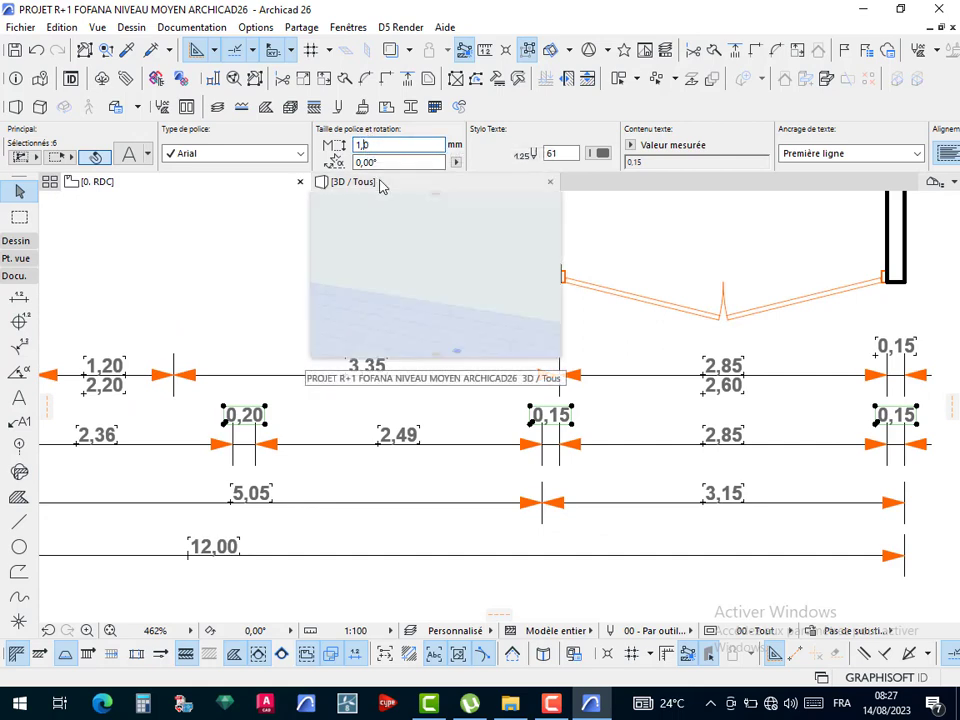
key(Return)
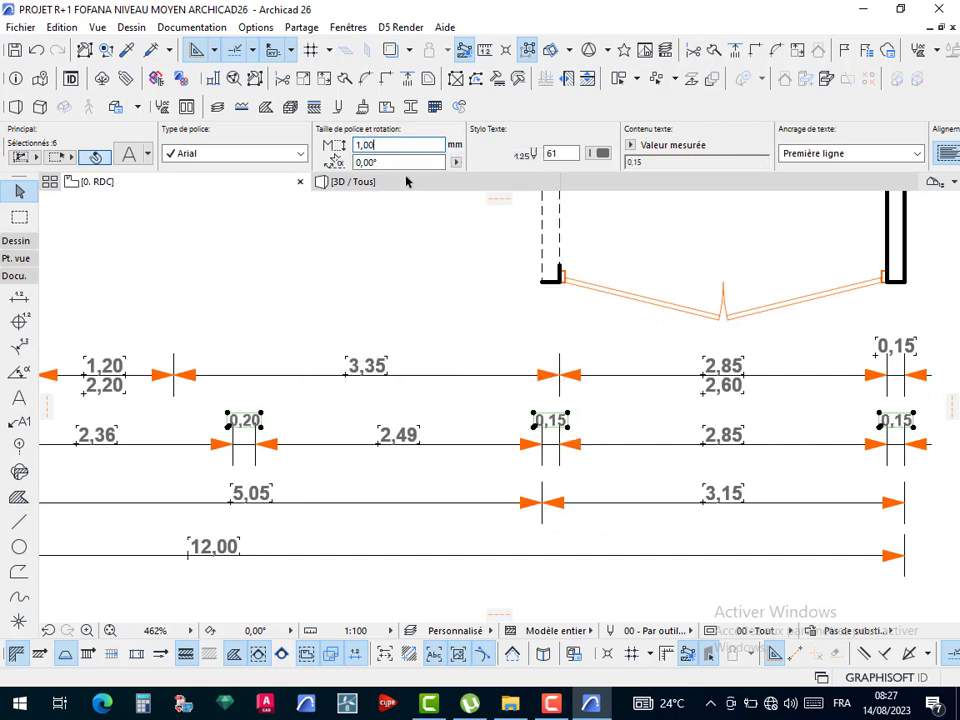
- Move the six selected wall-thickness texts straight down about 0,12 so they sit just above the dimension line
scroll(551, 432, up, 5)
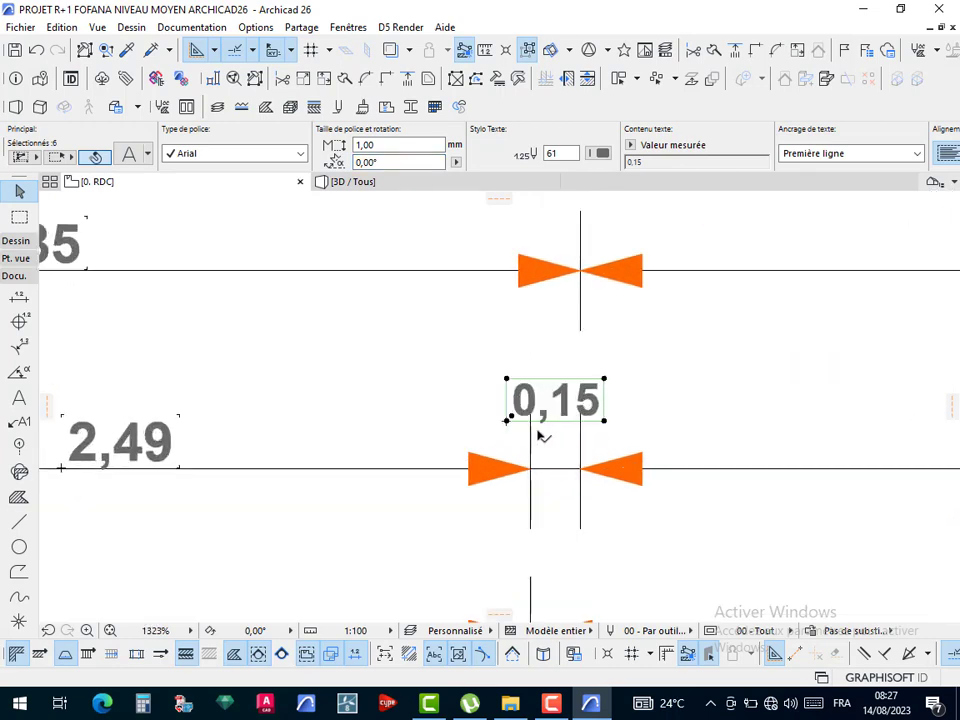
click(618, 420)
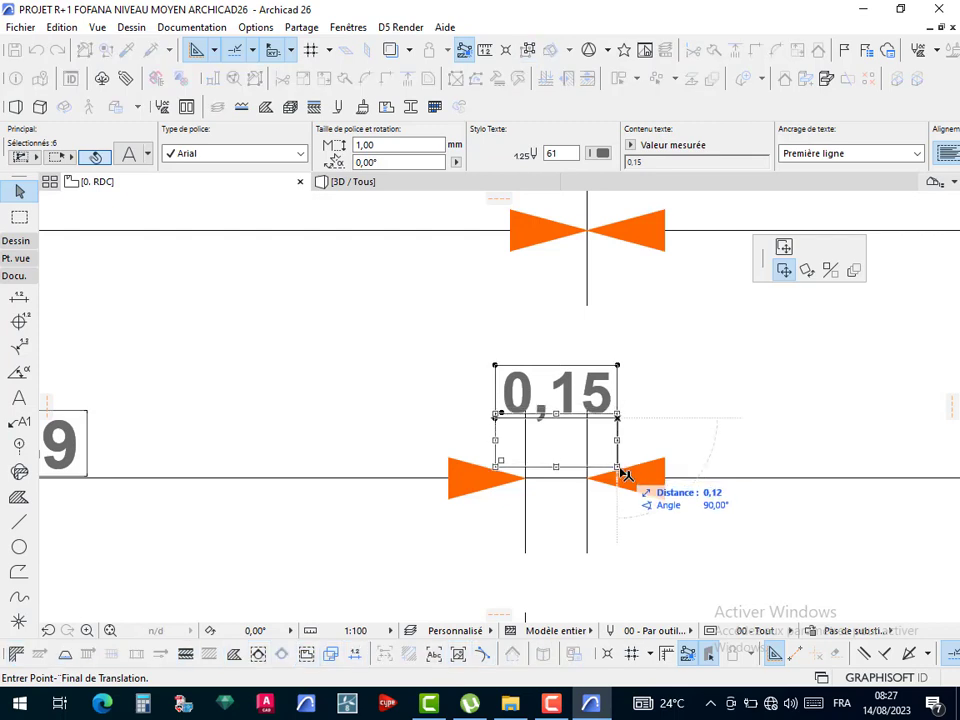
click(618, 467)
- Change the text pen of the six selected wall-thickness values to purple pen 15
scroll(470, 270, down, 3)
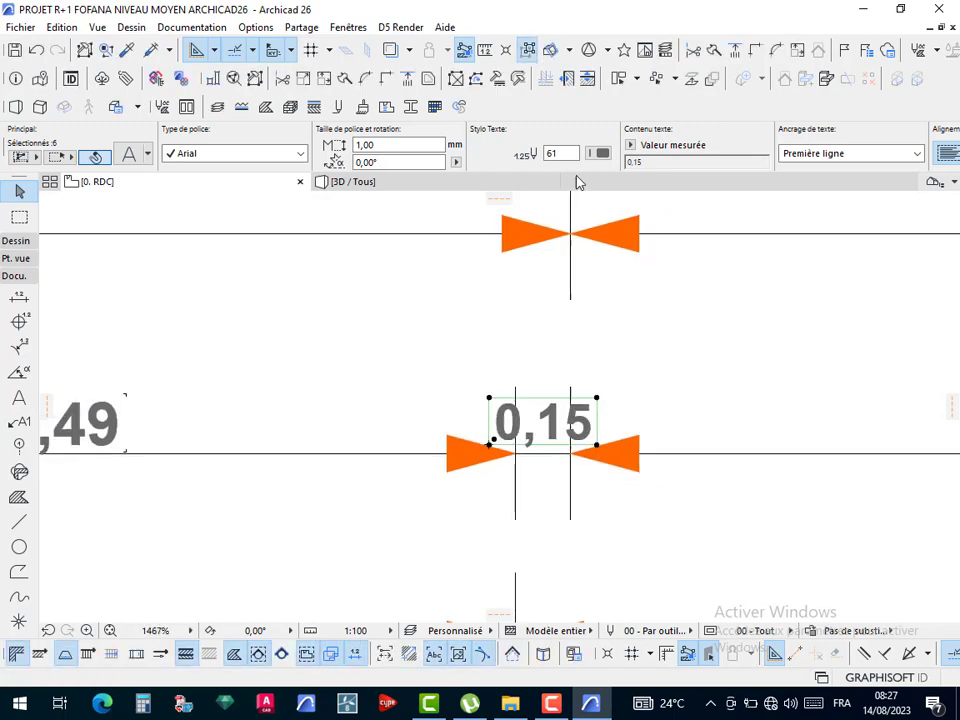
click(604, 152)
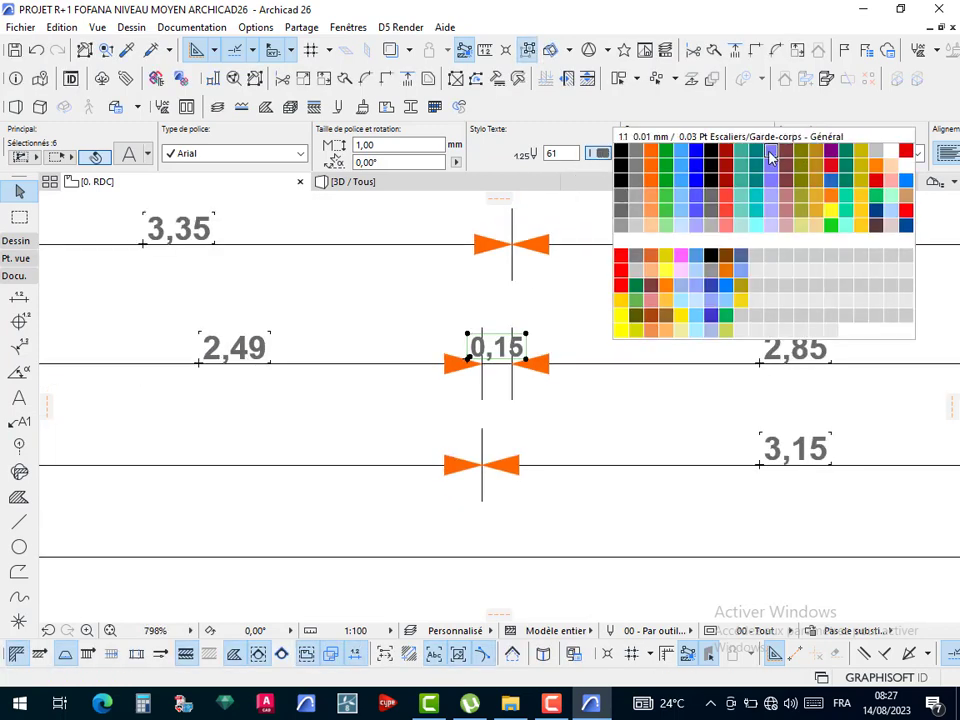
click(828, 152)
scroll(500, 332, down, 5)
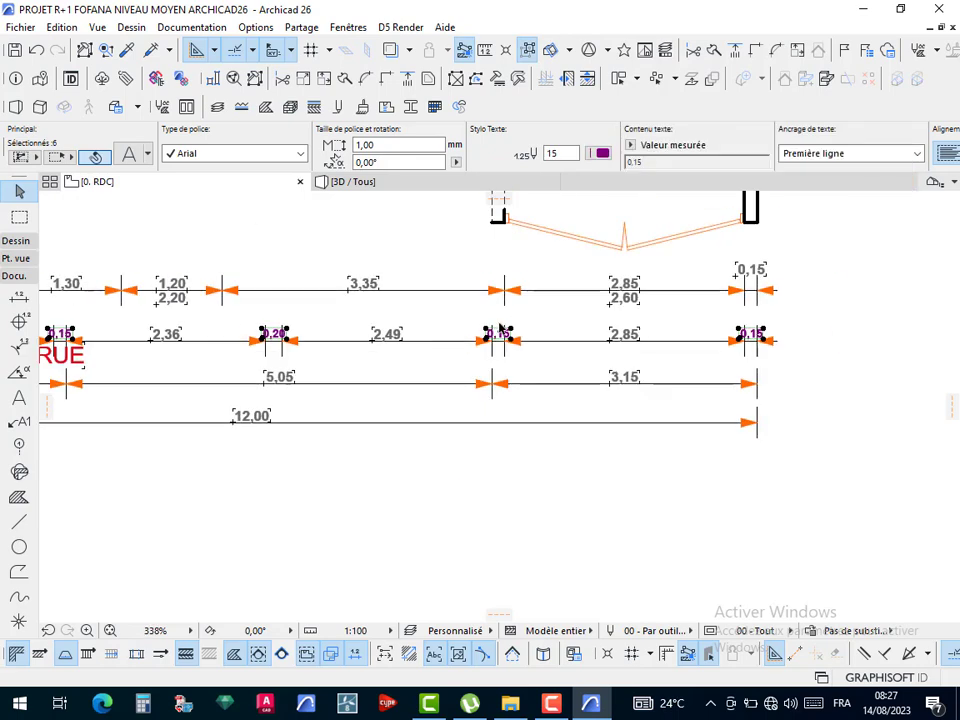
- Try to move the six selected wall-thickness texts straight down about 0,14, and undo that move
scroll(300, 392, up, 3)
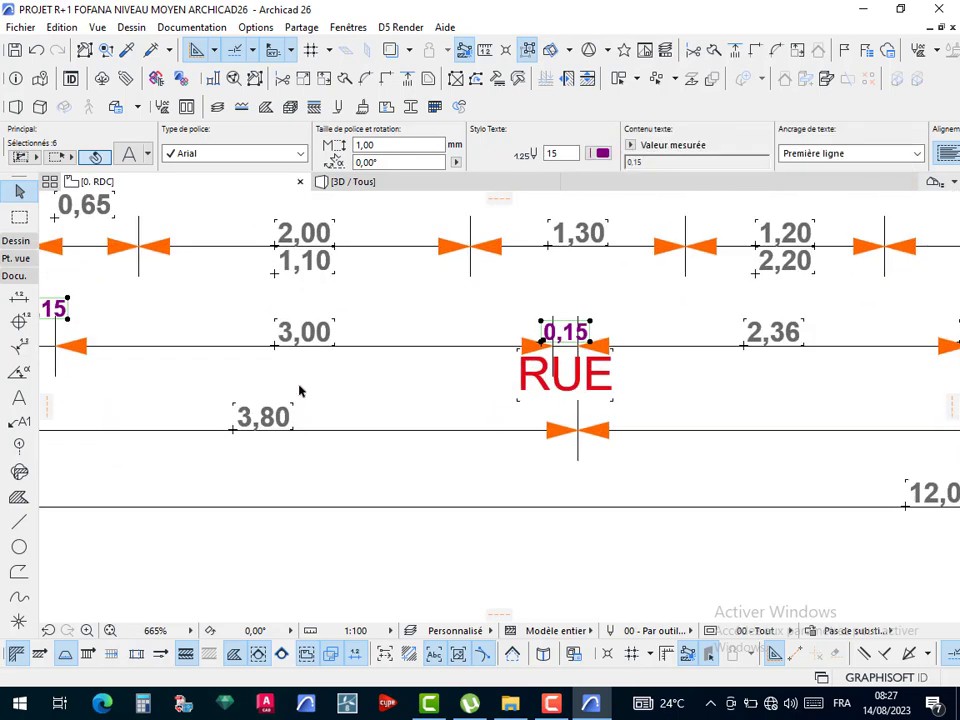
scroll(332, 388, down, 3)
scroll(235, 340, up, 1)
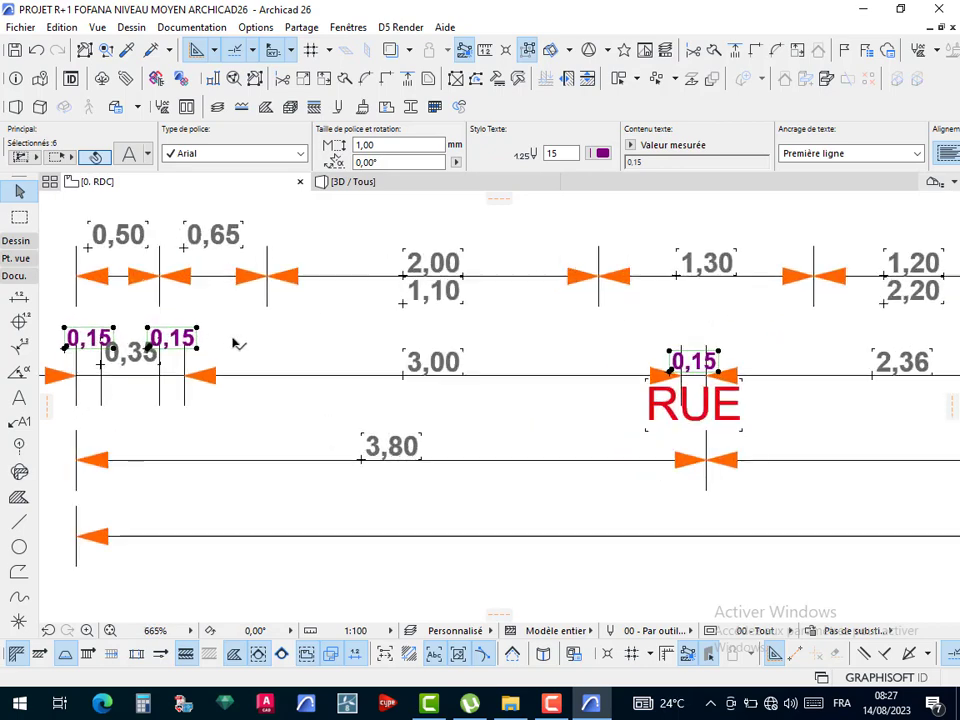
scroll(240, 340, down, 3)
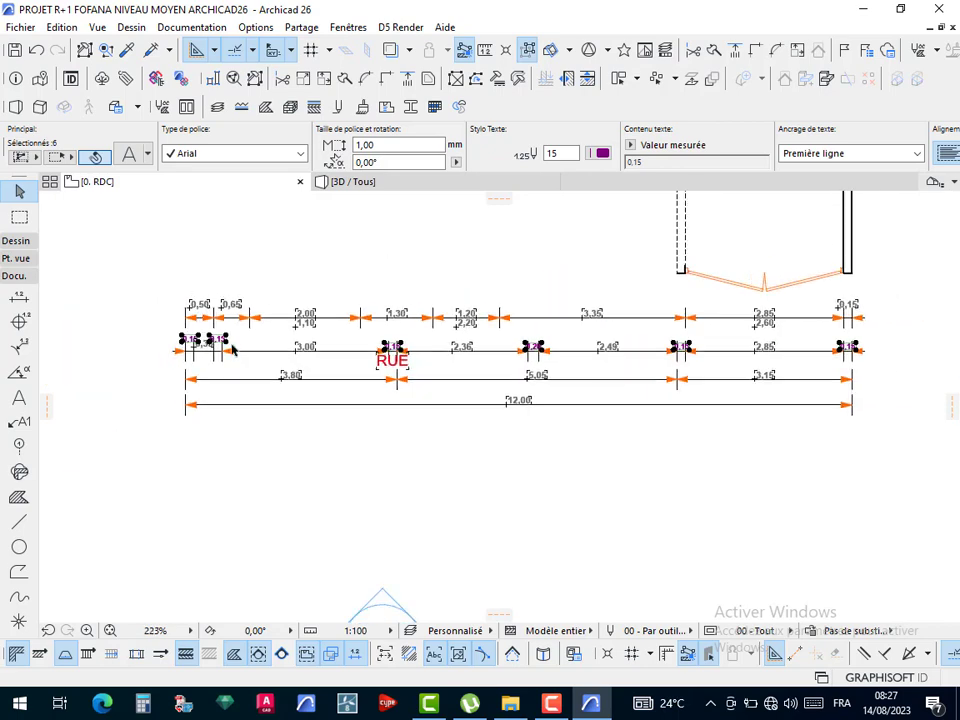
scroll(232, 348, up, 5)
middle_drag(231, 343, 396, 353)
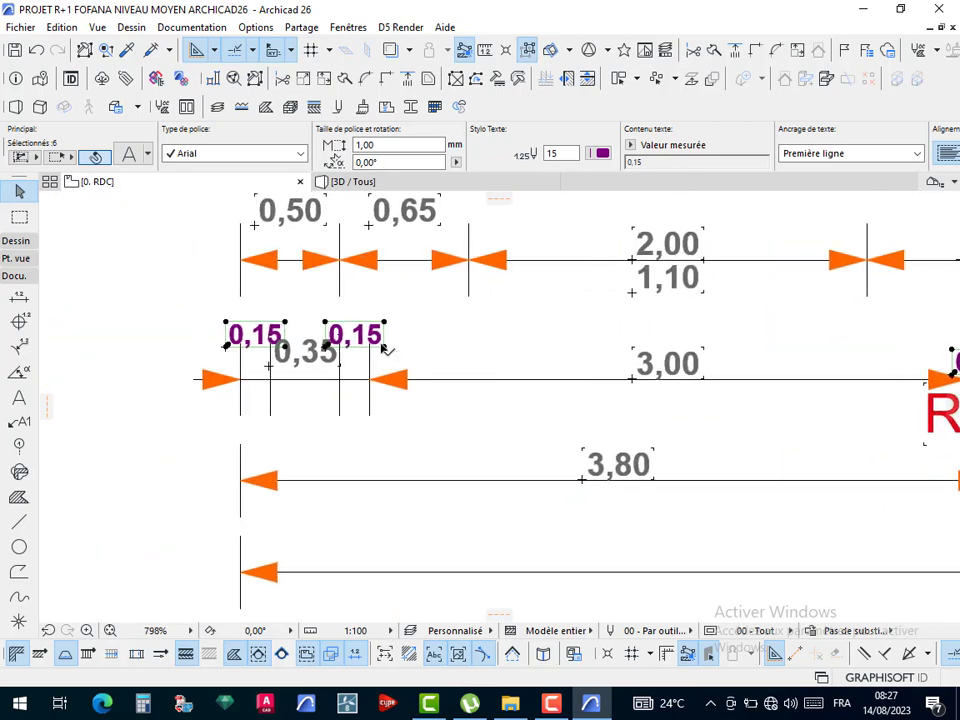
click(386, 350)
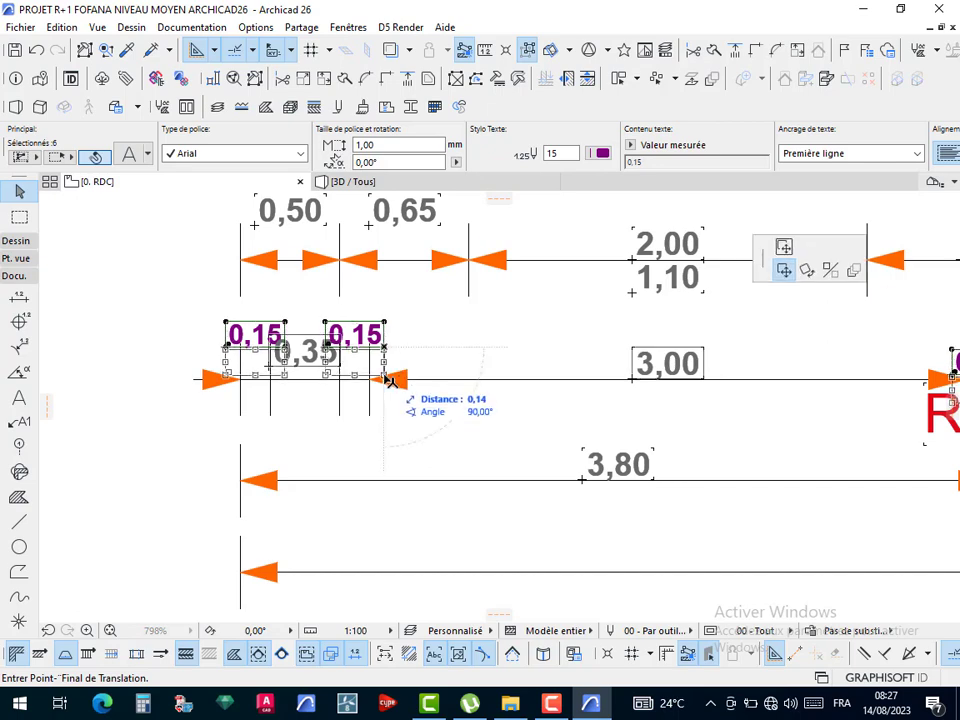
scroll(220, 378, down, 9)
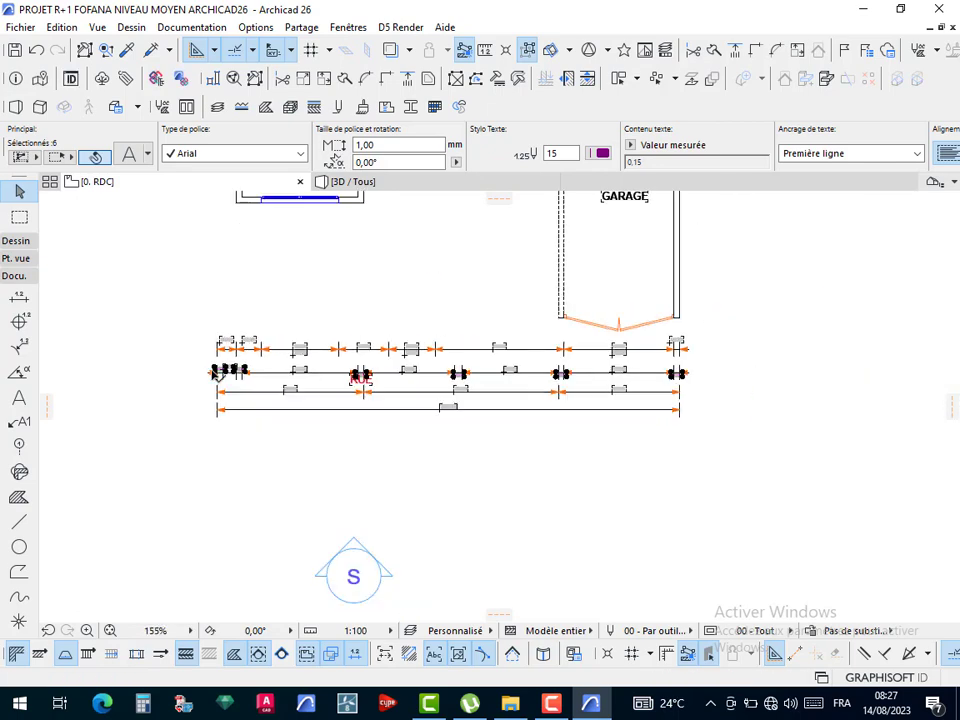
scroll(570, 375, up, 8)
scroll(568, 375, down, 3)
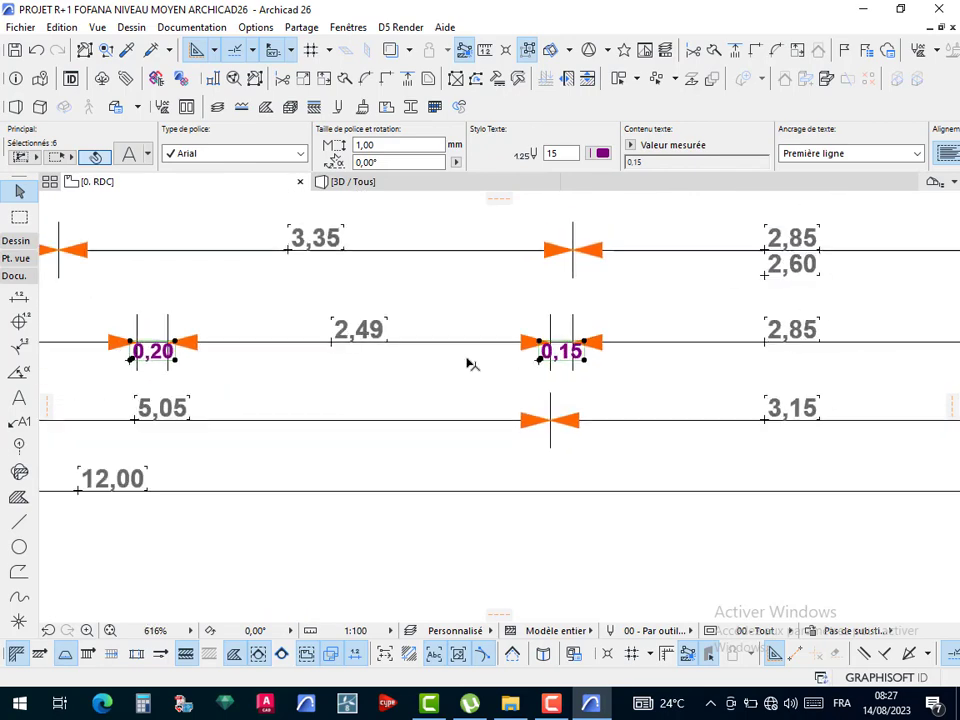
key(ctrl+z)
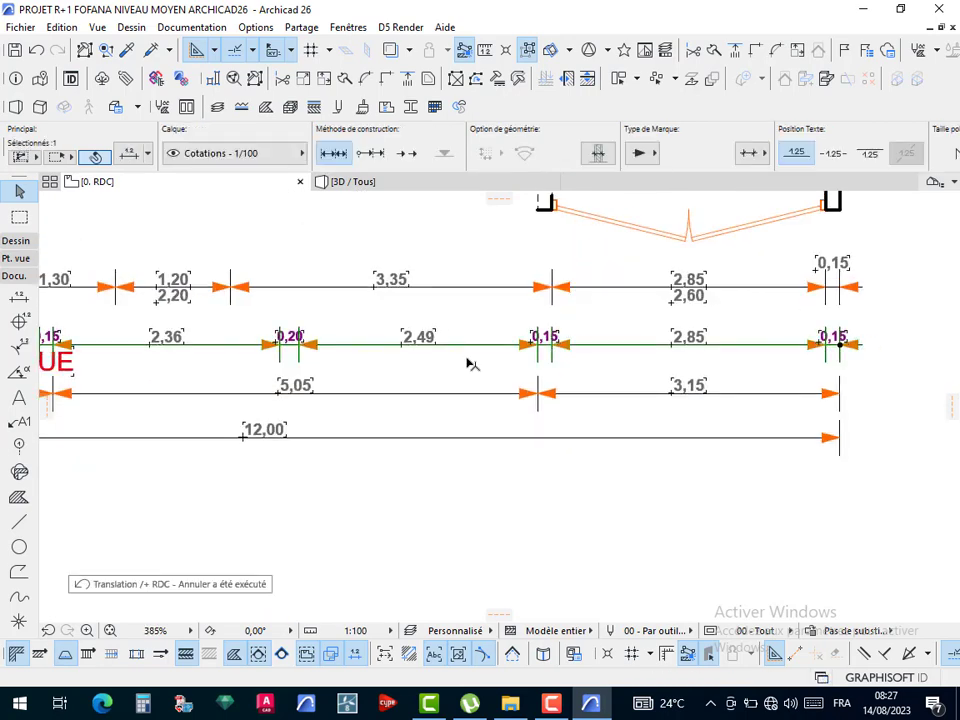
- Move only the two 0,15 texts on either side of the 0,35 value straight down onto their dimension line
click(605, 323)
scroll(369, 356, down, 3)
middle_drag(445, 380, 678, 409)
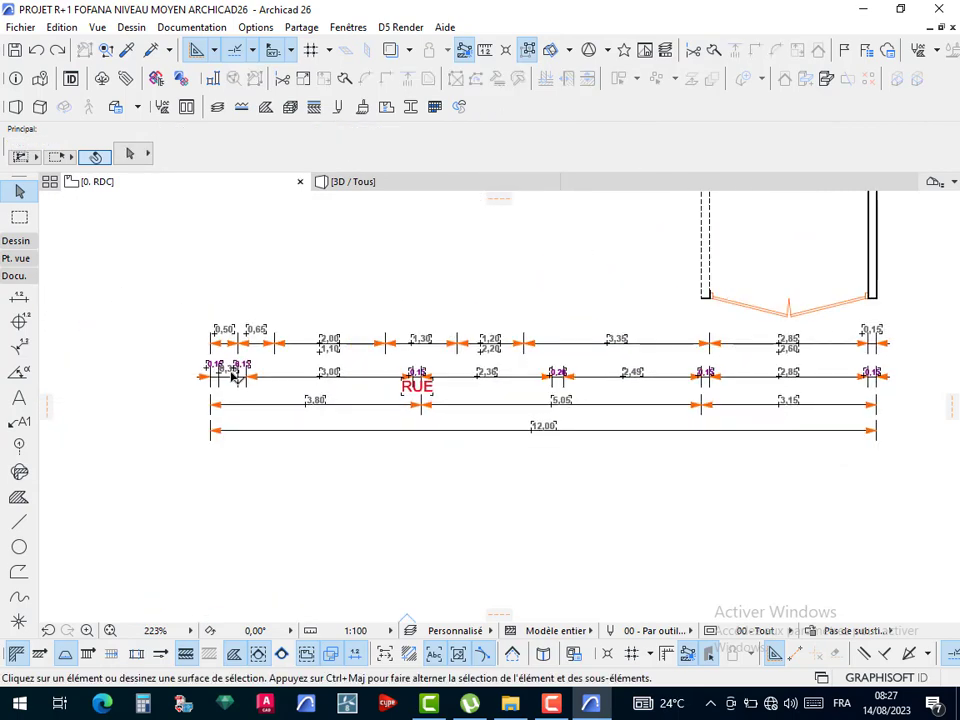
scroll(235, 376, up, 3)
scroll(267, 362, up, 5)
click(332, 330)
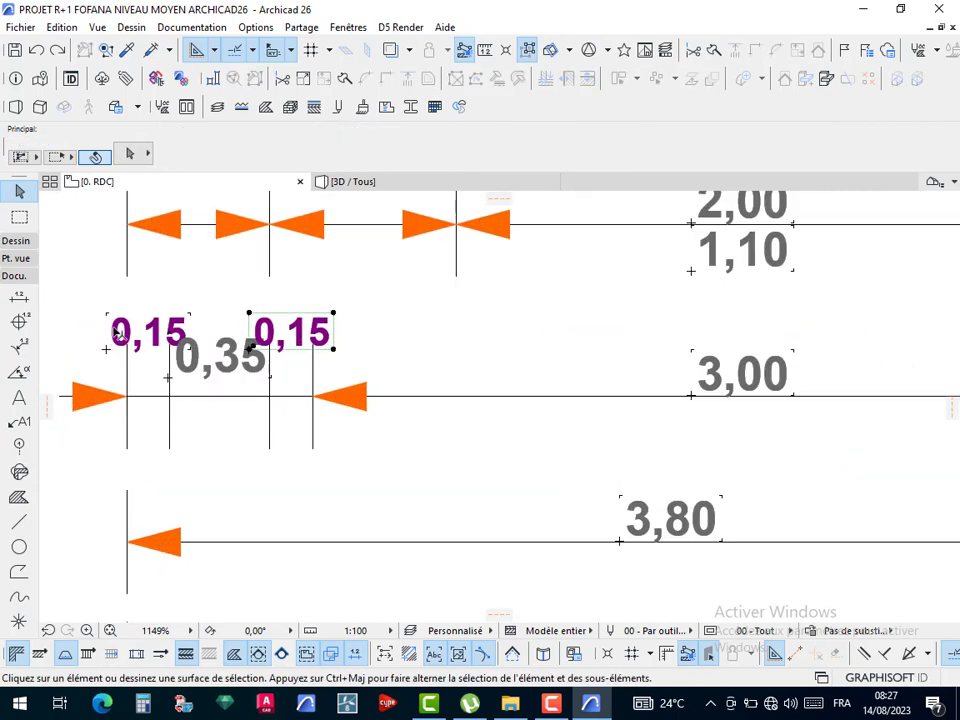
shift+click(114, 329)
click(334, 350)
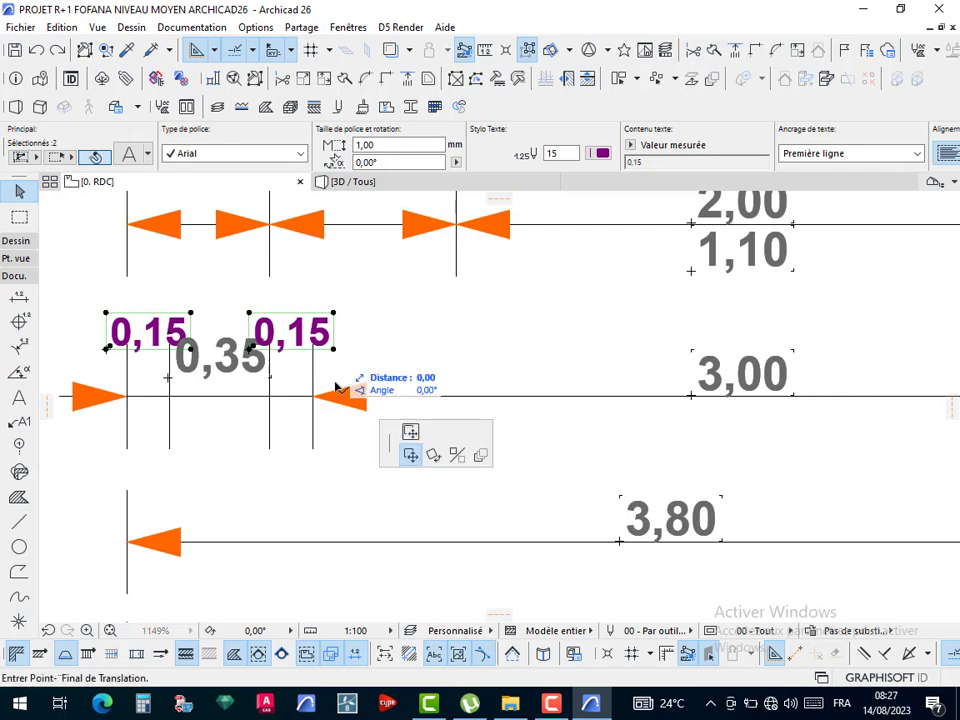
click(334, 398)
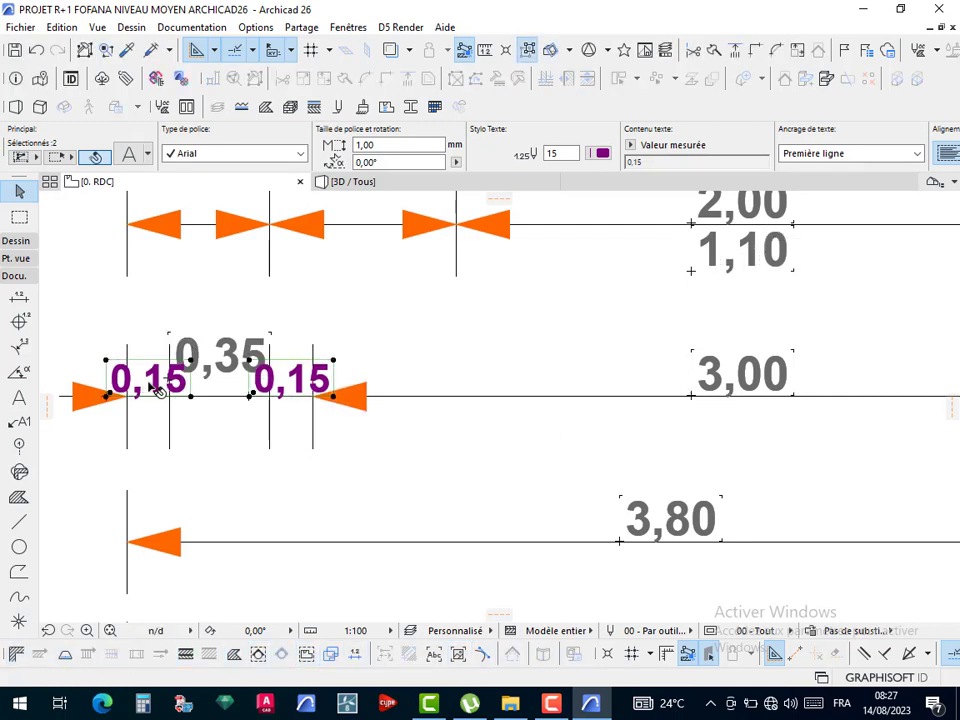
key(Escape)
- Move the 0,15 text at the outer end of the chain about 0,10 horizontally, away from the 0,35 value
click(110, 395)
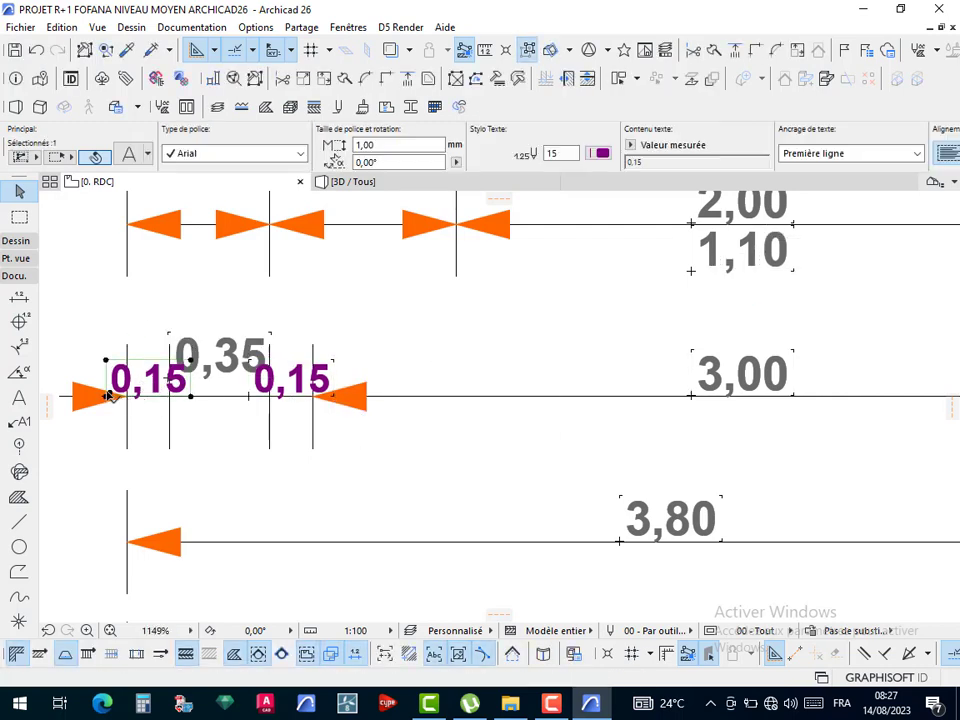
click(110, 395)
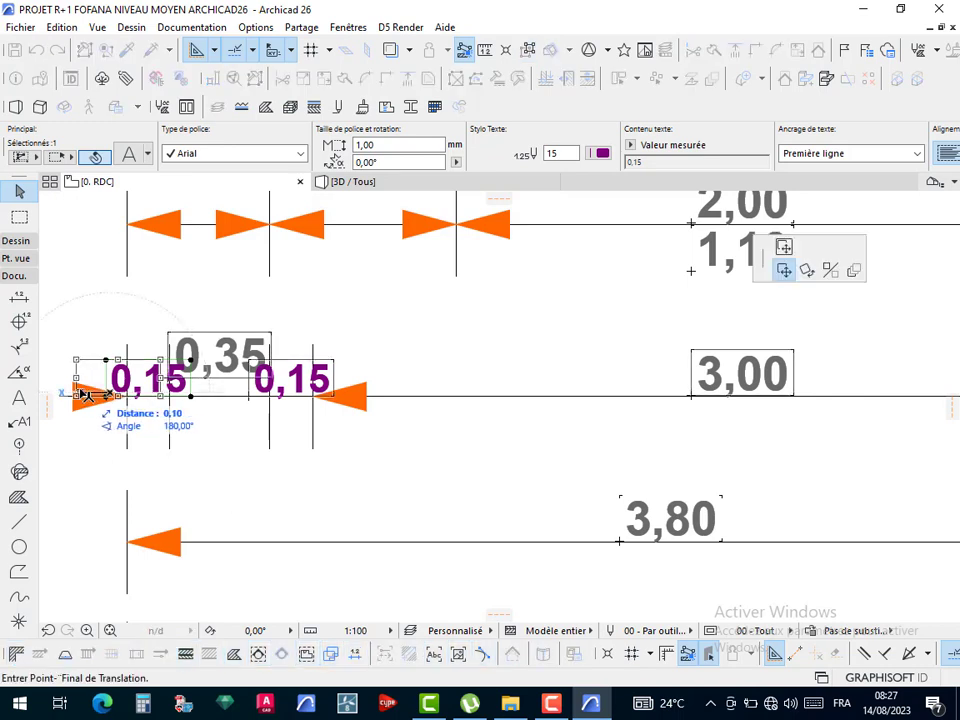
click(80, 394)
- Move the 0,15 text between the 0,35 and 3,00 values toward the 3,00 value and slightly up, clear of the 0,35 text
click(335, 380)
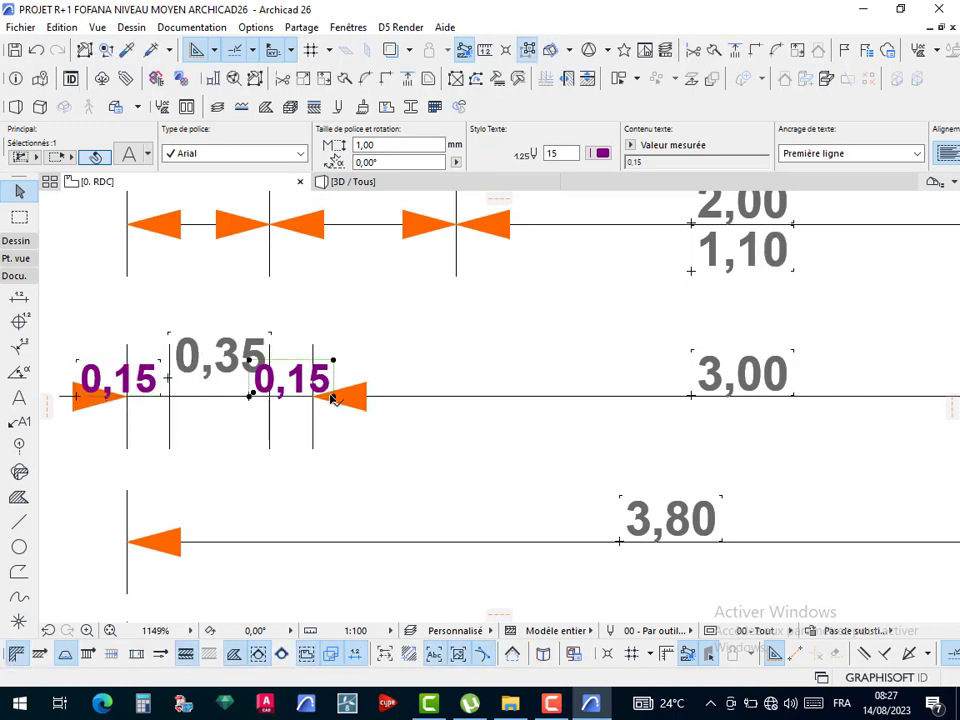
click(332, 397)
click(357, 383)
click(418, 366)
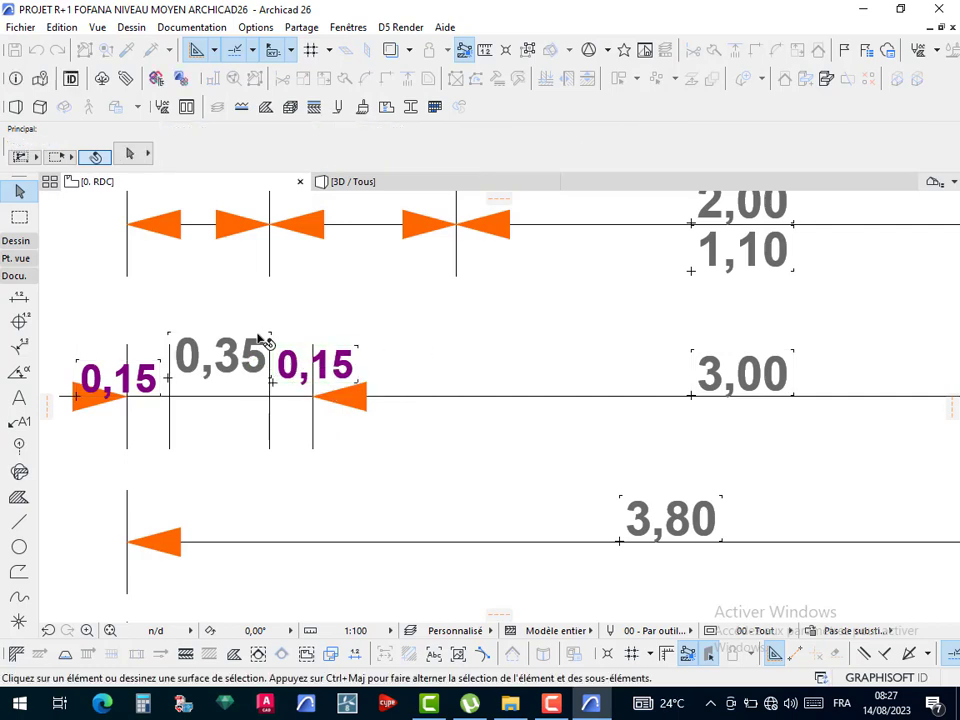
scroll(258, 340, down, 5)
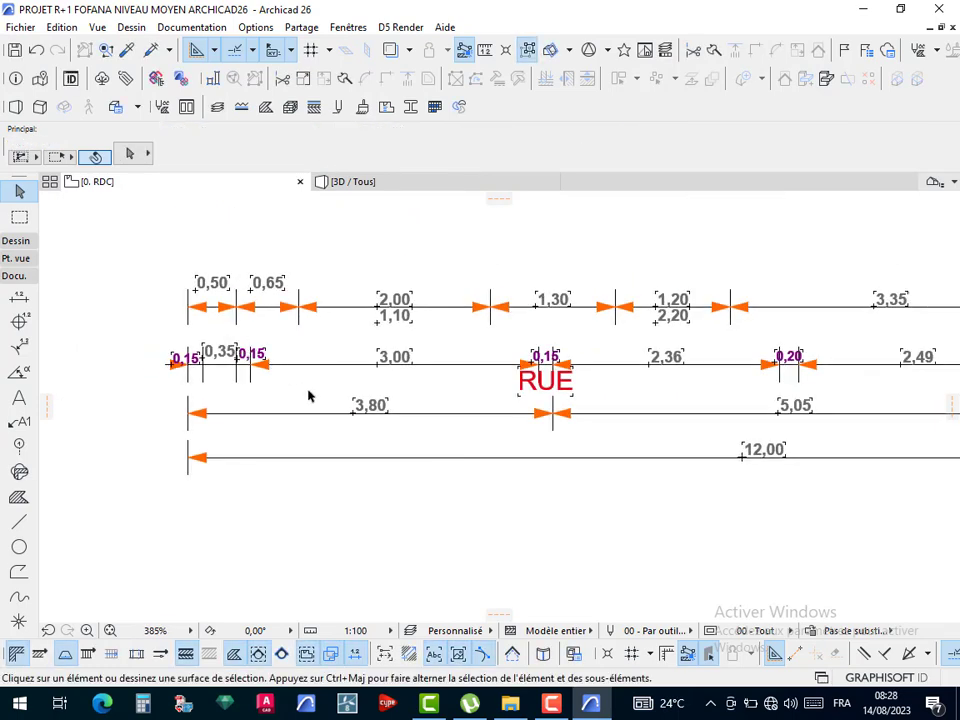
- Start a dimension chain with the existing chain's settings, placing points at the garage's outer front corner and the window jamb by the garage's rear beam
scroll(293, 357, down, 6)
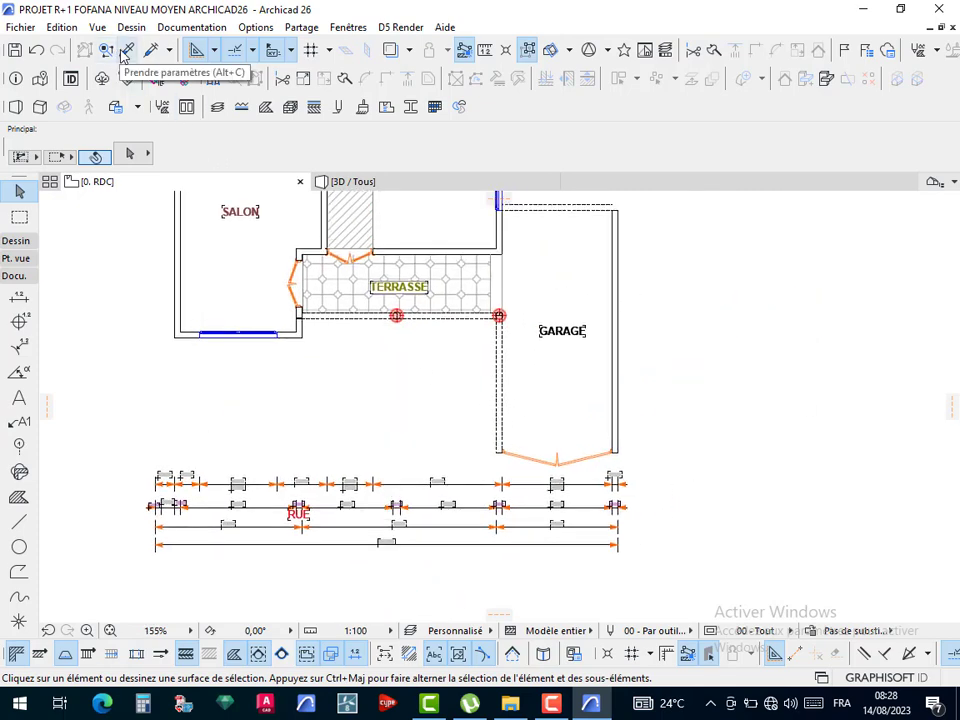
scroll(497, 540, up, 8)
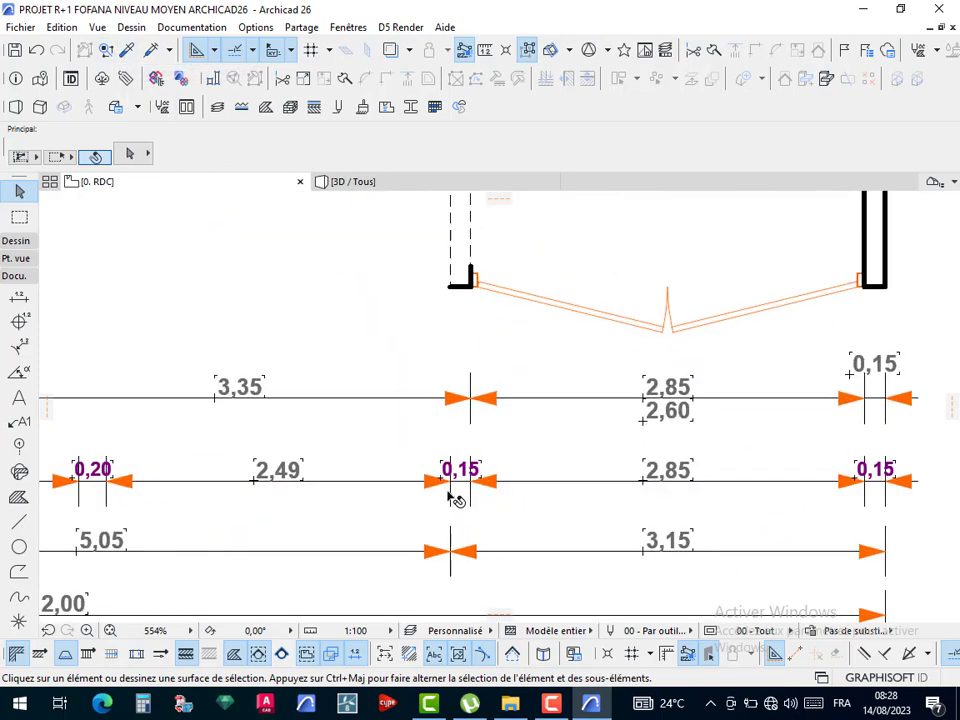
key(alt+c)
scroll(681, 506, down, 6)
middle_drag(682, 508, 506, 593)
scroll(548, 556, up, 8)
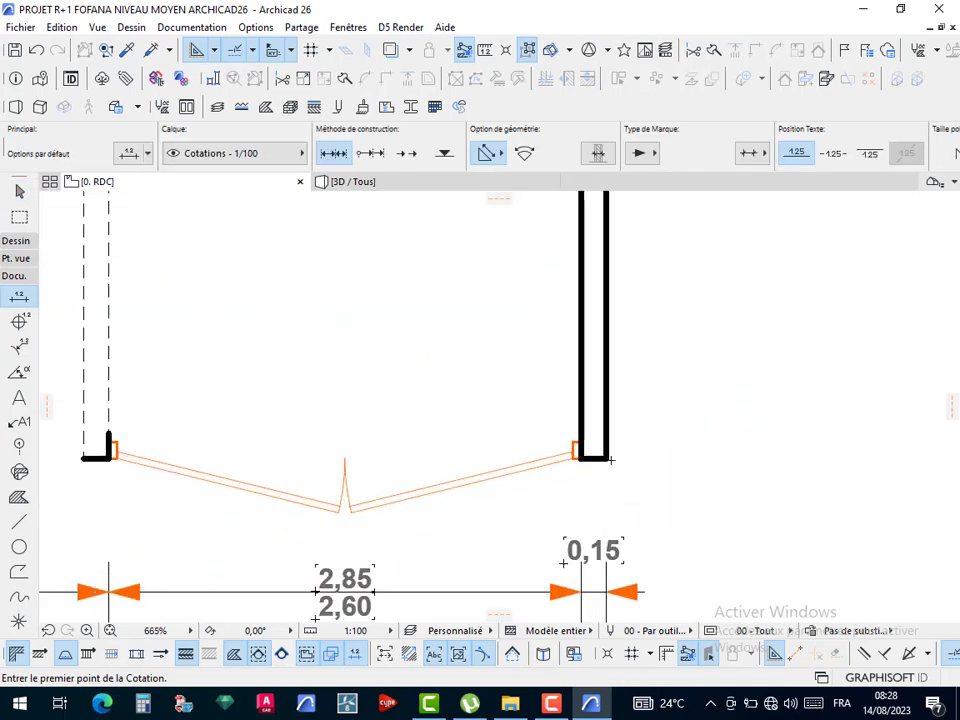
scroll(620, 470, down, 10)
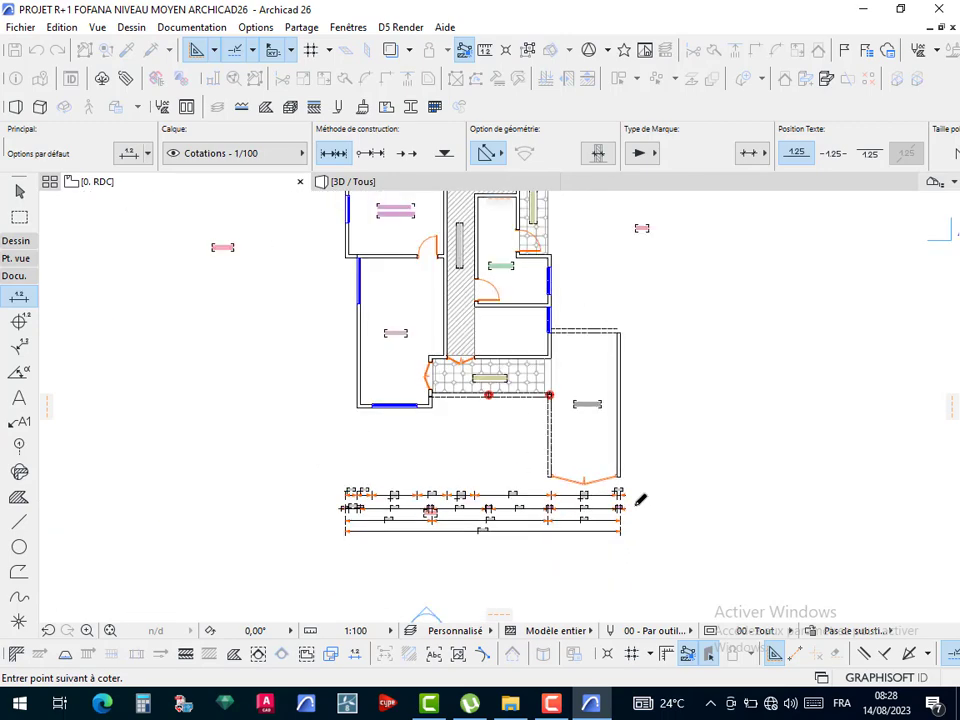
scroll(549, 325, up, 5)
scroll(549, 325, up, 7)
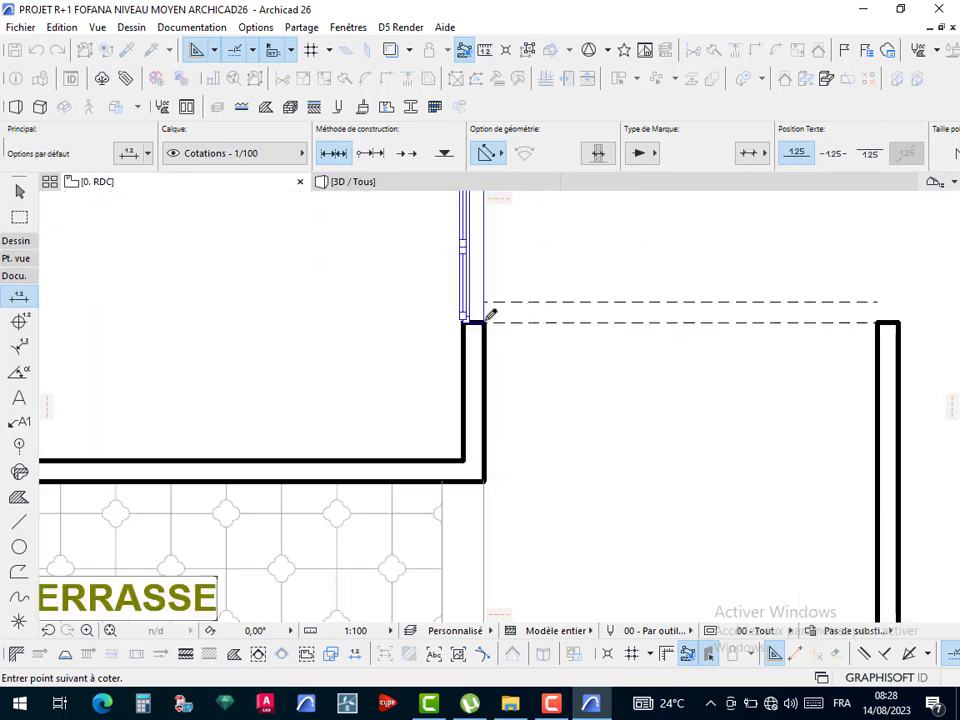
middle_drag(536, 302, 548, 472)
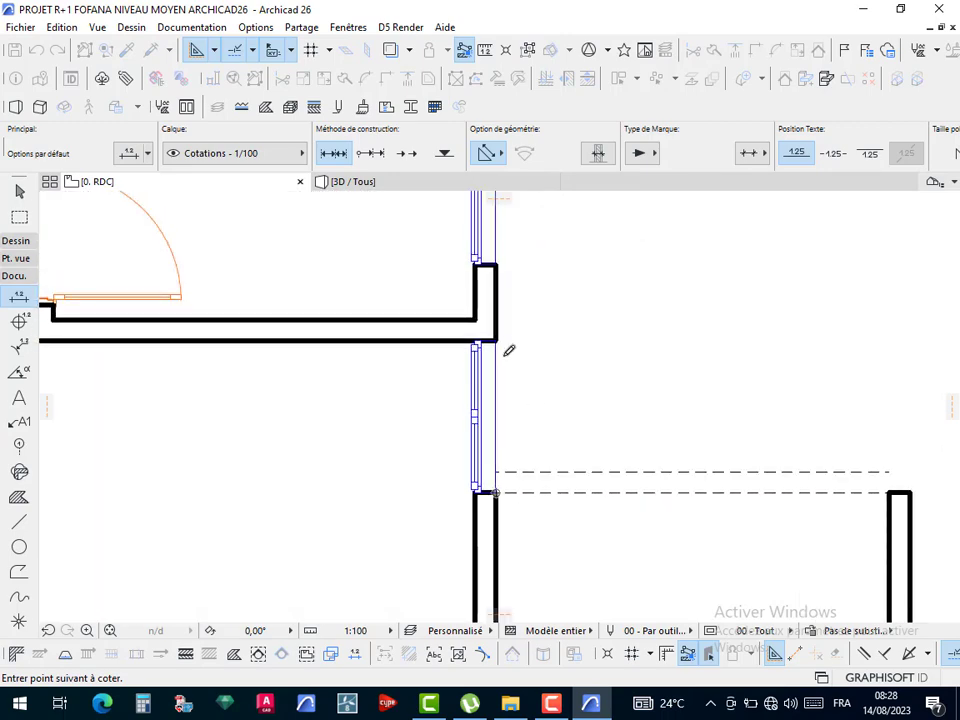
- Add dimension points at the other jamb of that window, both jambs of the CUISINE window and both jambs of the CUISINE's terrace door
click(497, 340)
scroll(530, 325, down, 2)
middle_drag(530, 325, 530, 440)
click(507, 397)
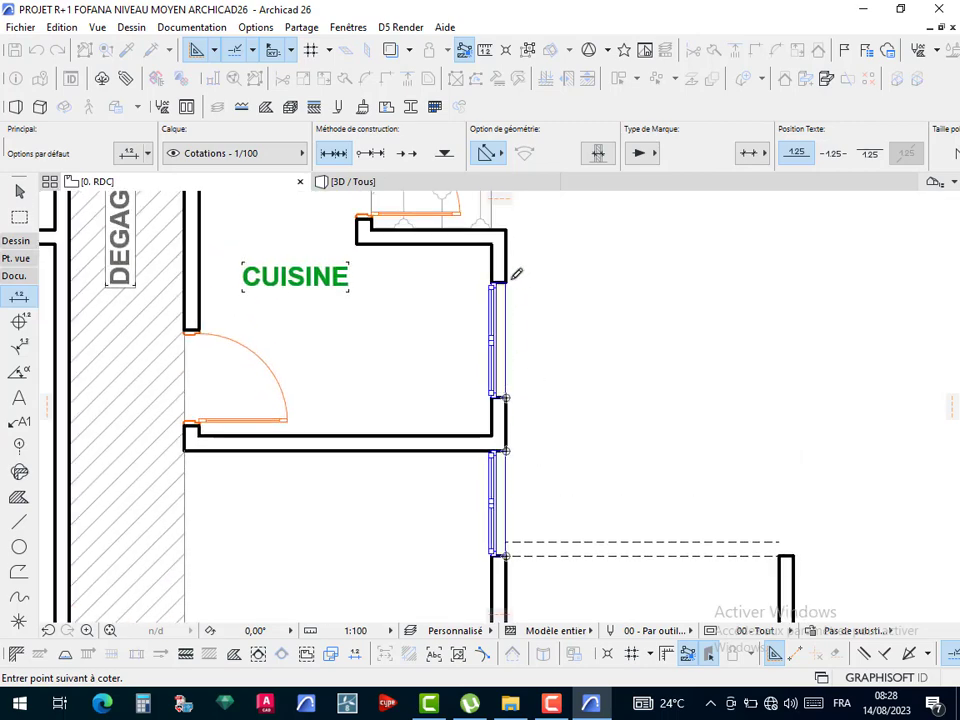
scroll(516, 458, up, 5)
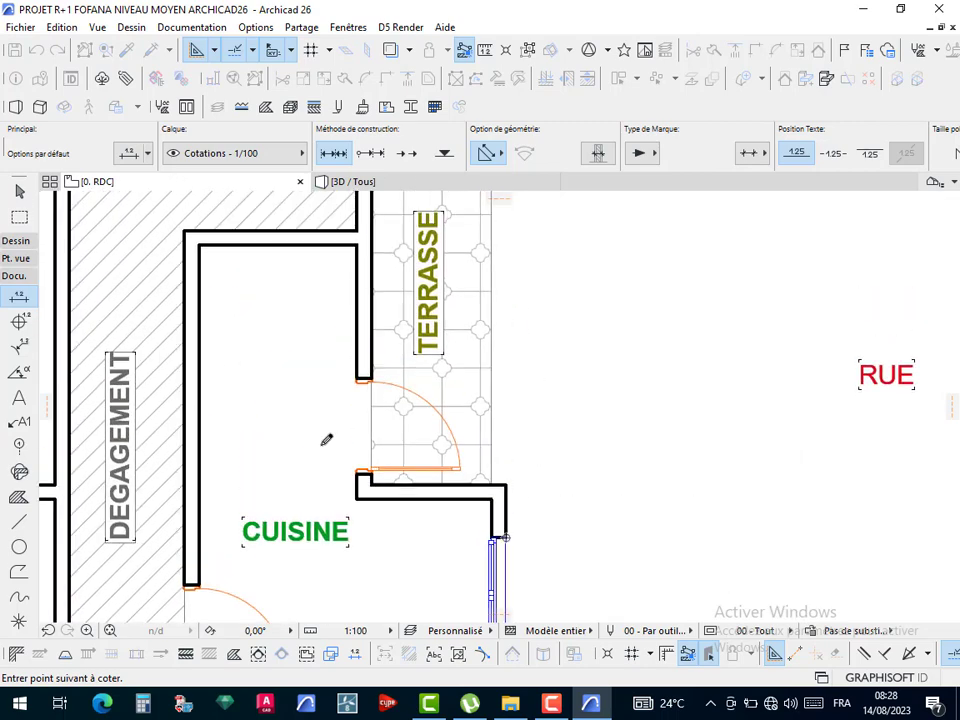
click(371, 475)
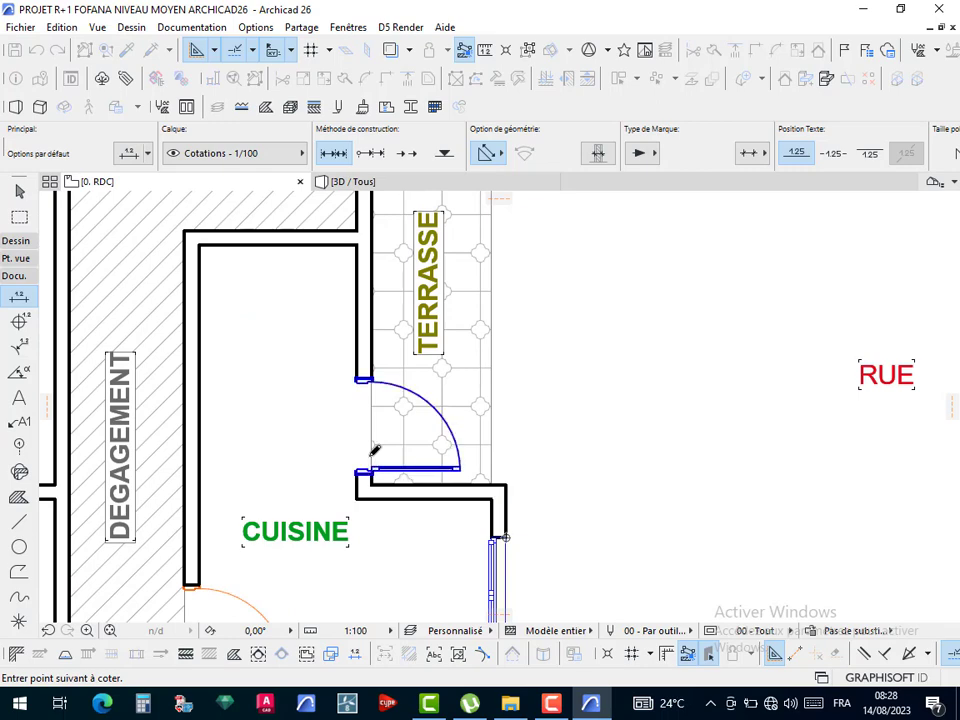
click(371, 379)
- Add a dimension point at the outer corner of the CHAMBRE wall that projects beyond the MAGAS. room
middle_drag(421, 352, 447, 585)
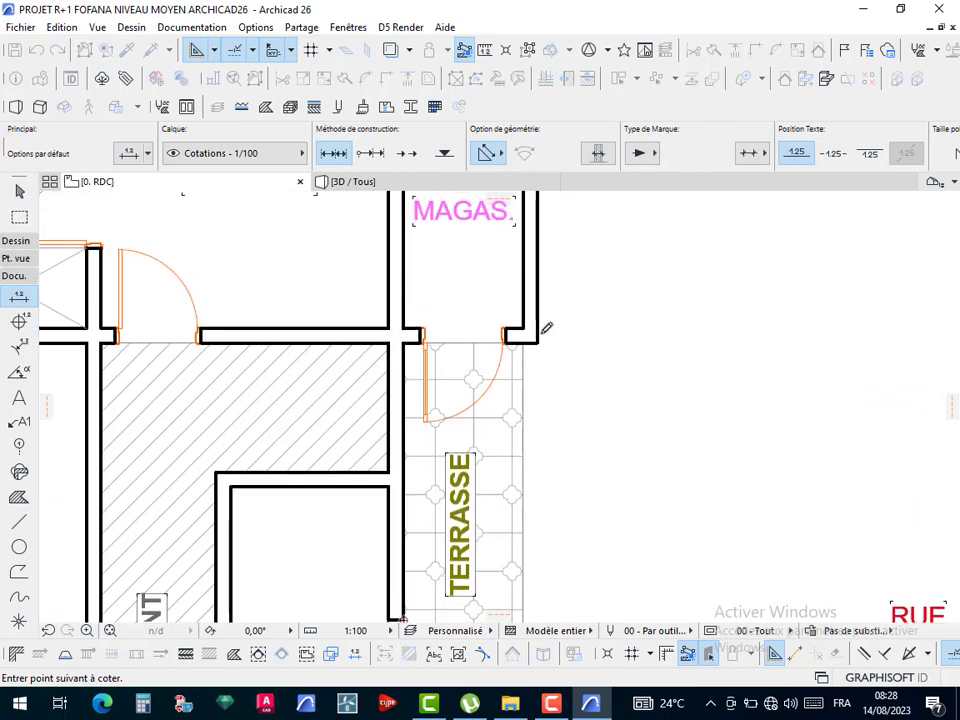
middle_drag(546, 389, 554, 540)
scroll(518, 467, down, 5)
middle_drag(430, 449, 390, 386)
scroll(423, 440, up, 4)
scroll(422, 439, up, 2)
scroll(478, 390, down, 6)
middle_drag(535, 385, 517, 510)
scroll(523, 373, up, 1)
scroll(527, 368, up, 1)
scroll(504, 274, up, 2)
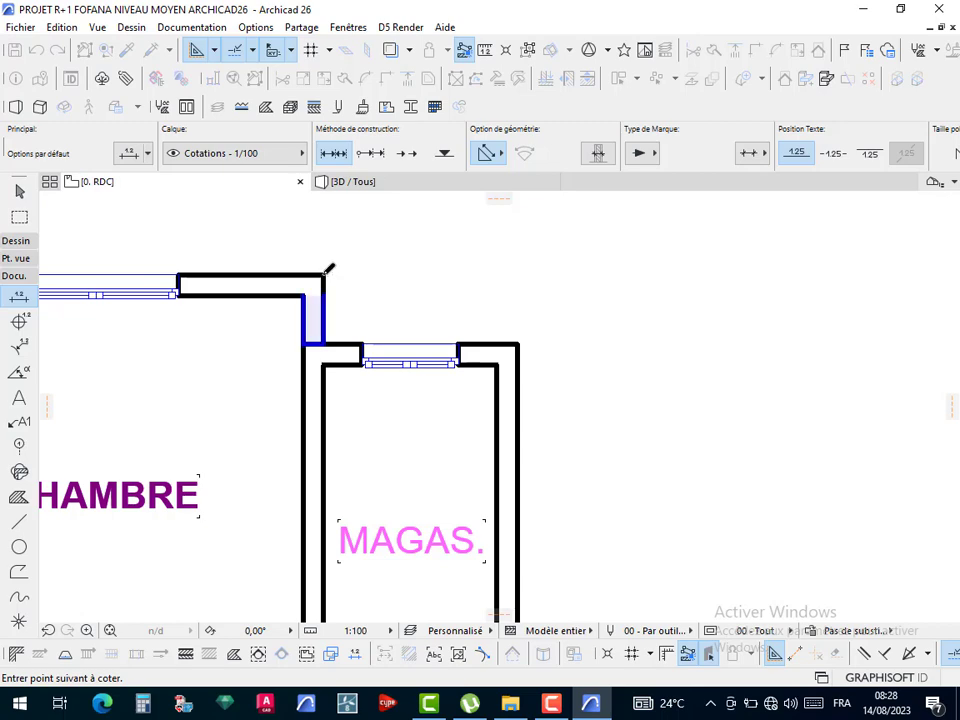
scroll(518, 320, down, 4)
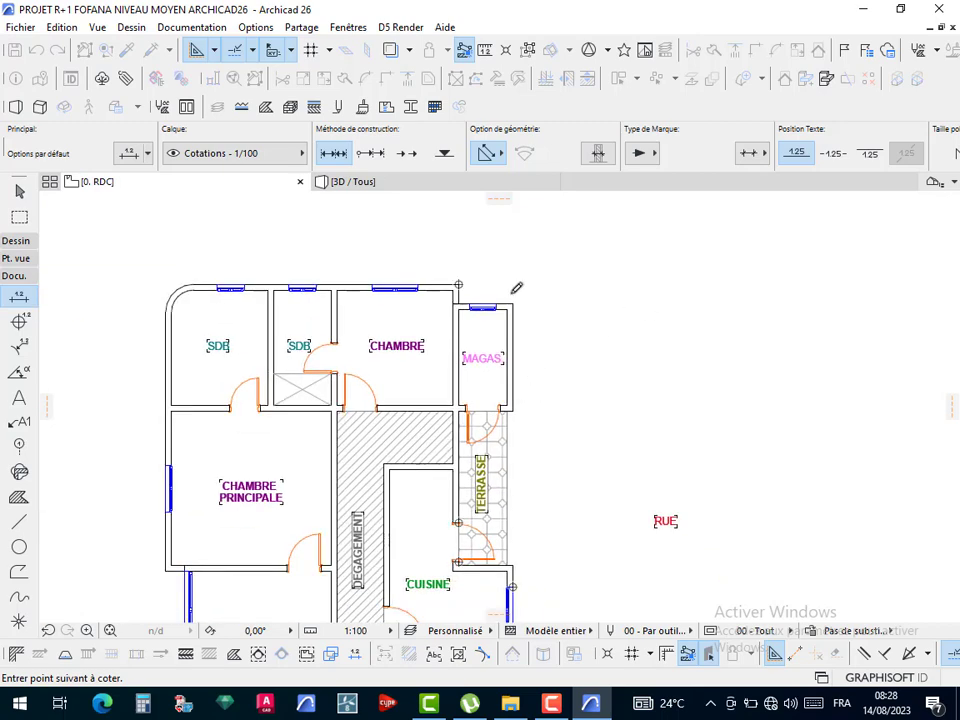
- Add dimension points at the two outer corners of the MAGAS. room's exterior side wall
scroll(519, 300, up, 2)
click(514, 315)
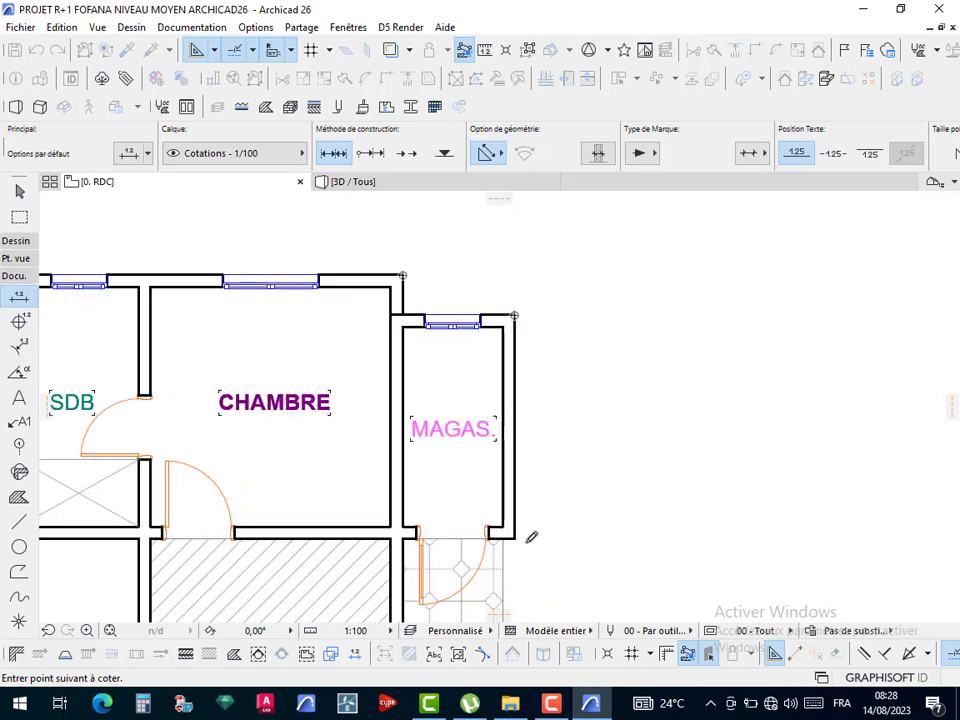
scroll(520, 536, up, 4)
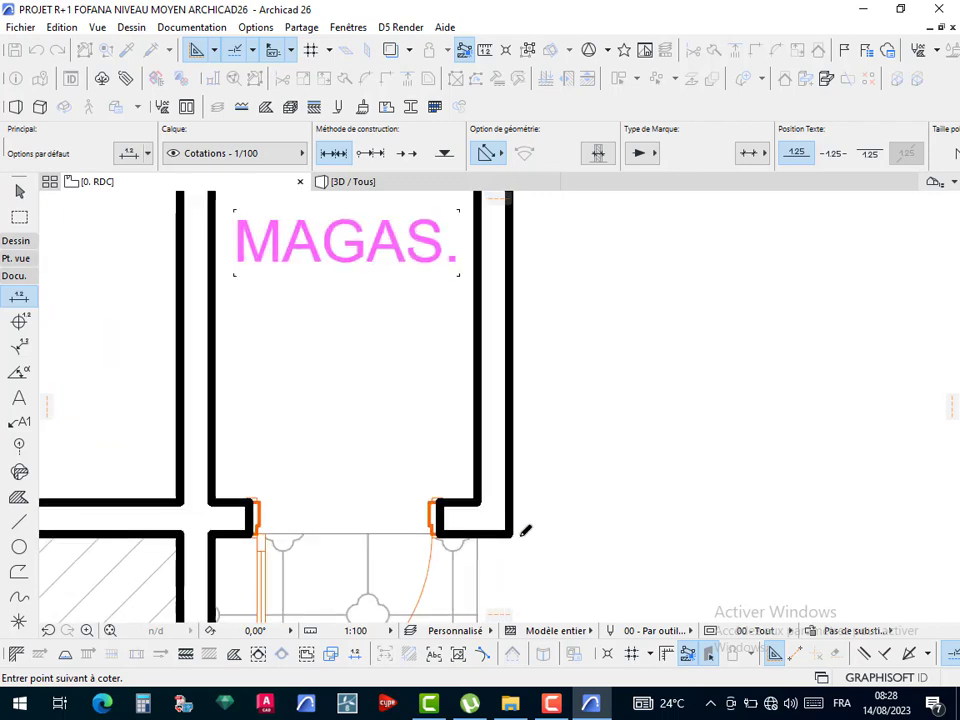
scroll(518, 536, down, 1)
scroll(470, 438, down, 4)
middle_drag(609, 467, 526, 355)
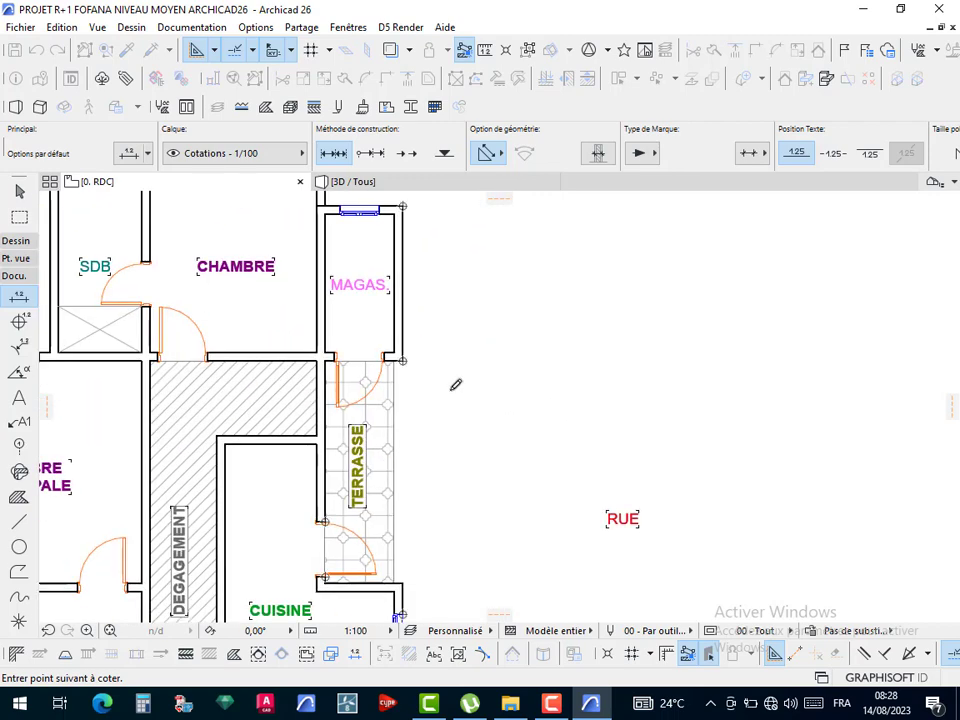
- Finish picking points and place the vertical dimension chain just outside the garage's outer wall, beside the plan
double_click(452, 390)
scroll(453, 390, down, 5)
middle_drag(467, 451, 470, 340)
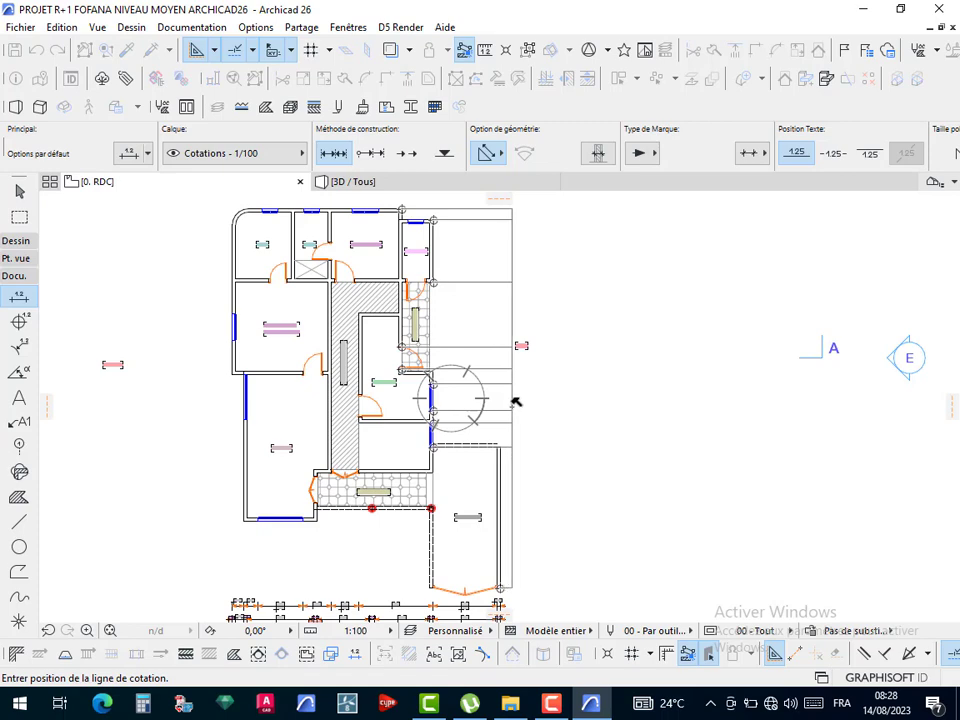
click(512, 400)
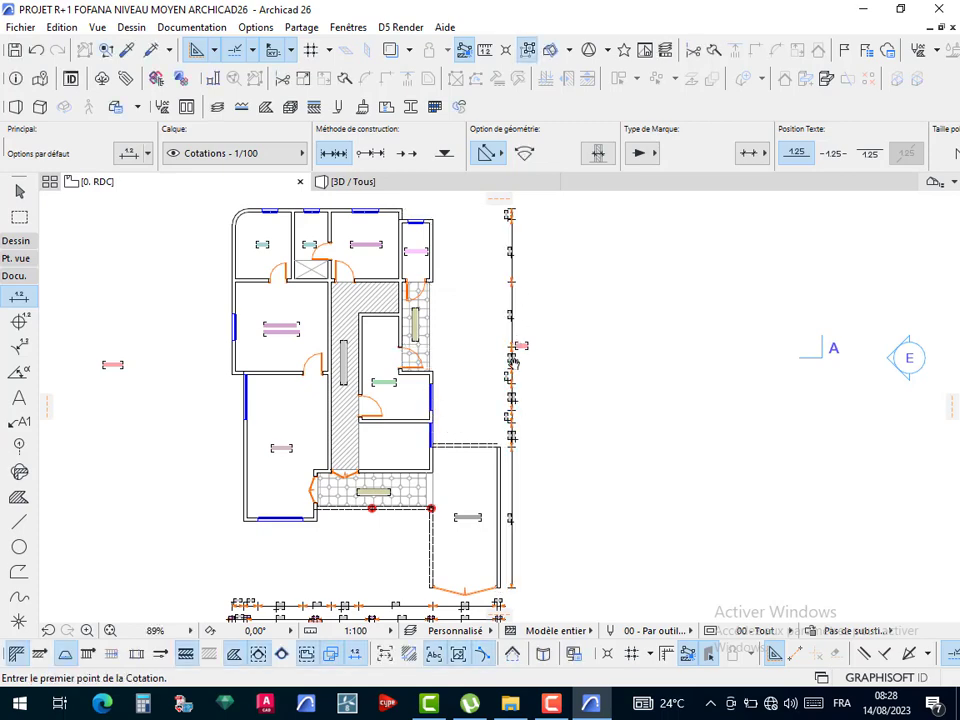
scroll(414, 274, up, 8)
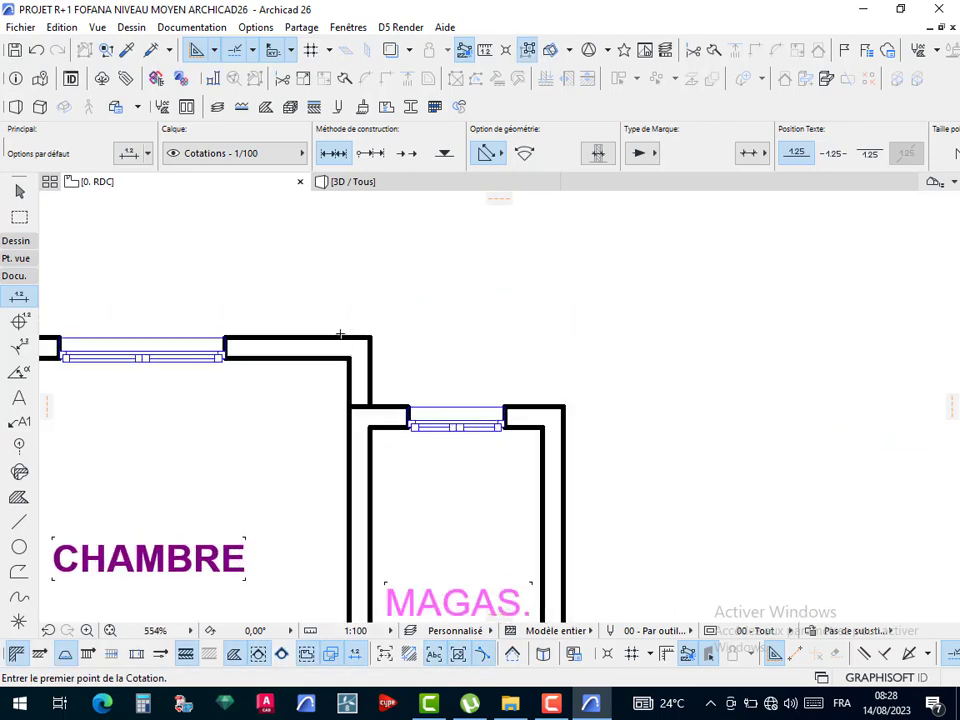
- Start a wall-thickness dimension chain with points on both faces of the CHAMBRE's window wall, the MAGAS. window and door walls, and the CUISINE's DEGAGEMENT-side end wall
click(326, 338)
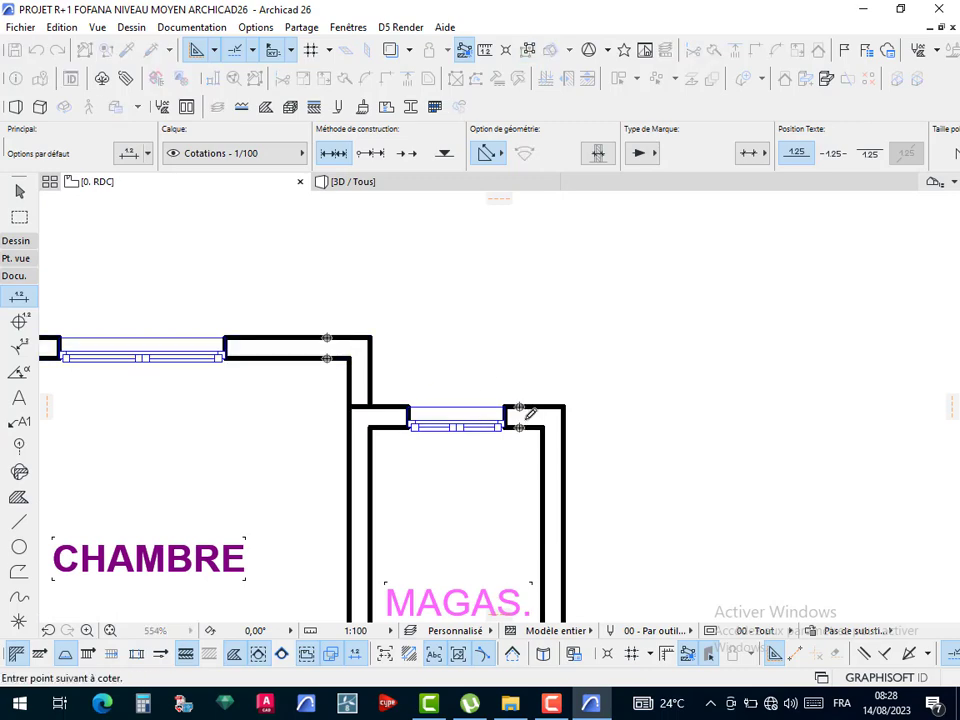
scroll(529, 413, down, 5)
scroll(525, 400, up, 8)
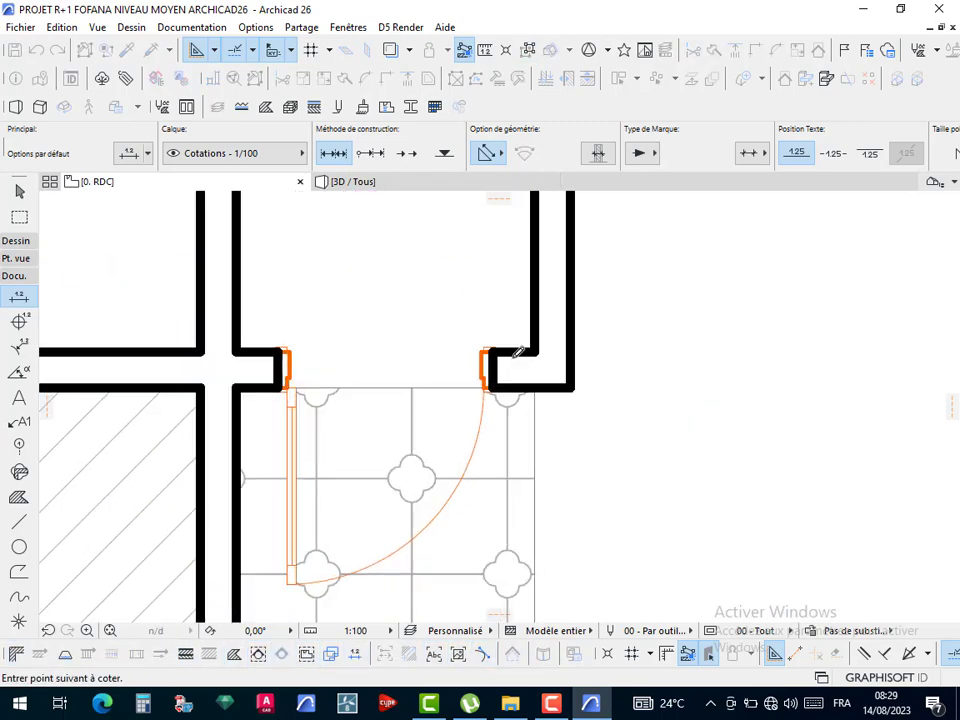
scroll(520, 415, down, 2)
middle_drag(527, 437, 524, 291)
scroll(546, 424, down, 3)
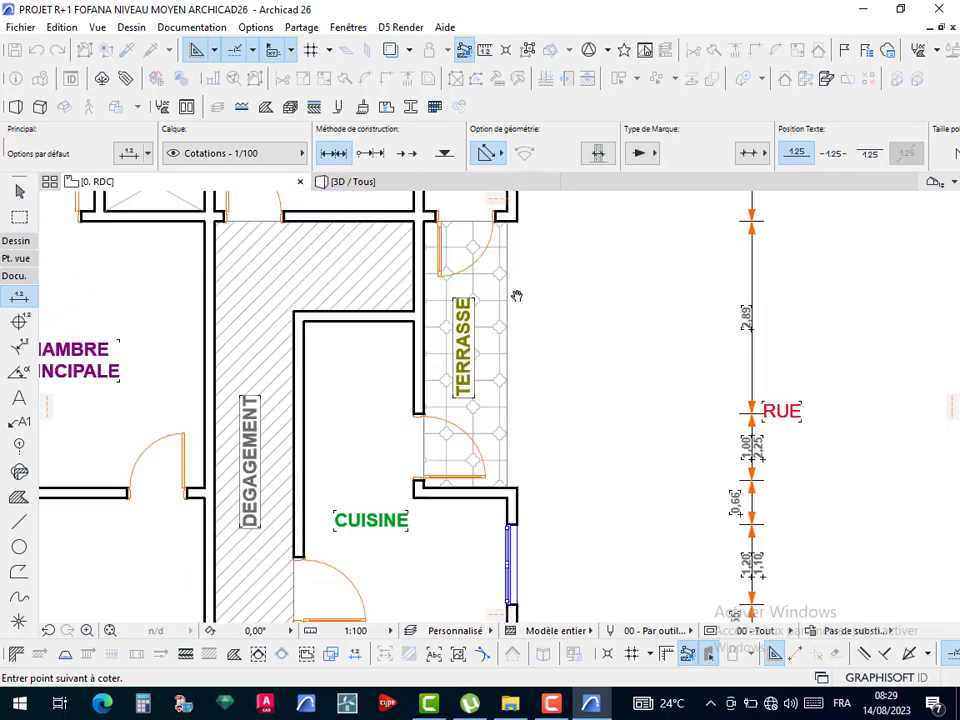
- Add dimension points on both faces of the CUISINE's terrace-side wall and of the partition at the room's opposite end
middle_drag(592, 454, 560, 302)
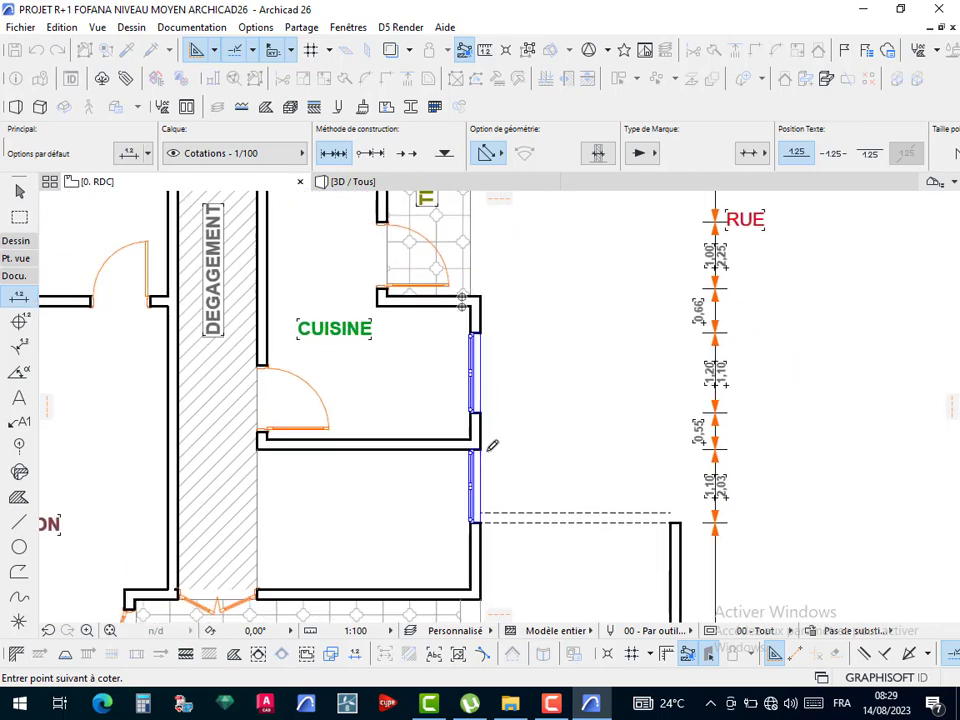
scroll(485, 447, up, 3)
scroll(521, 450, down, 4)
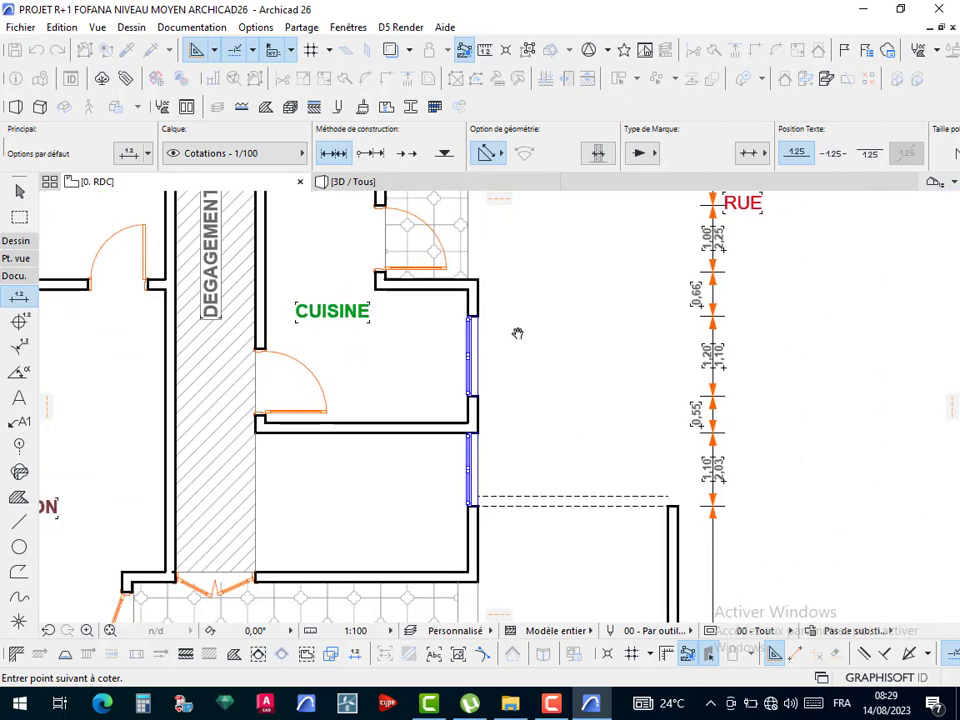
- Add dimension points at both ends of the garage's outer wall
middle_drag(516, 332, 441, 210)
scroll(600, 386, up, 4)
scroll(600, 372, up, 3)
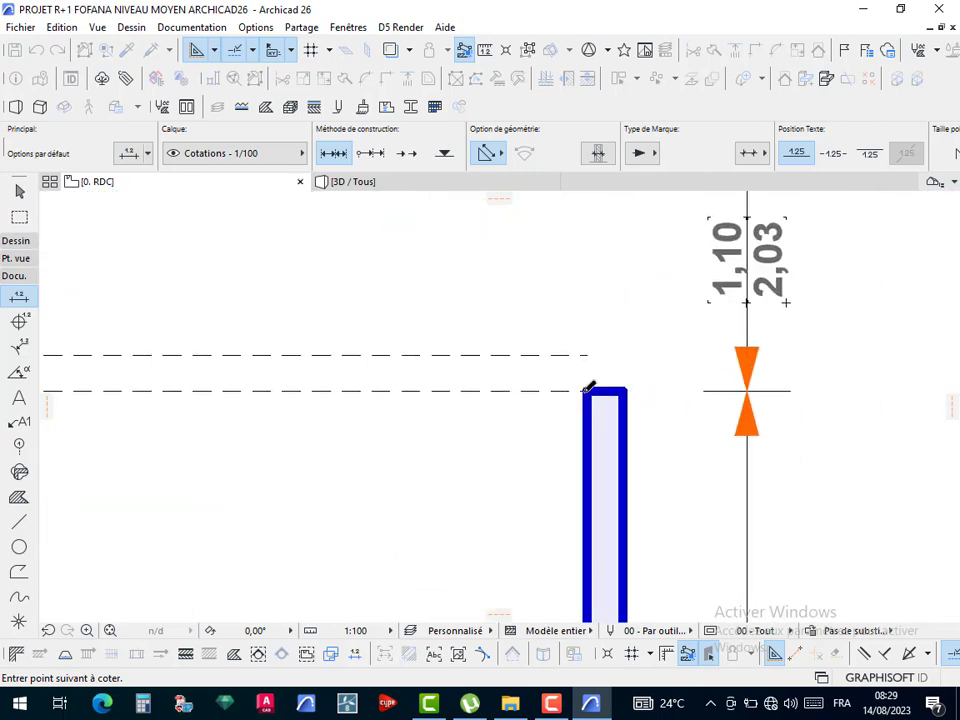
scroll(589, 389, up, 1)
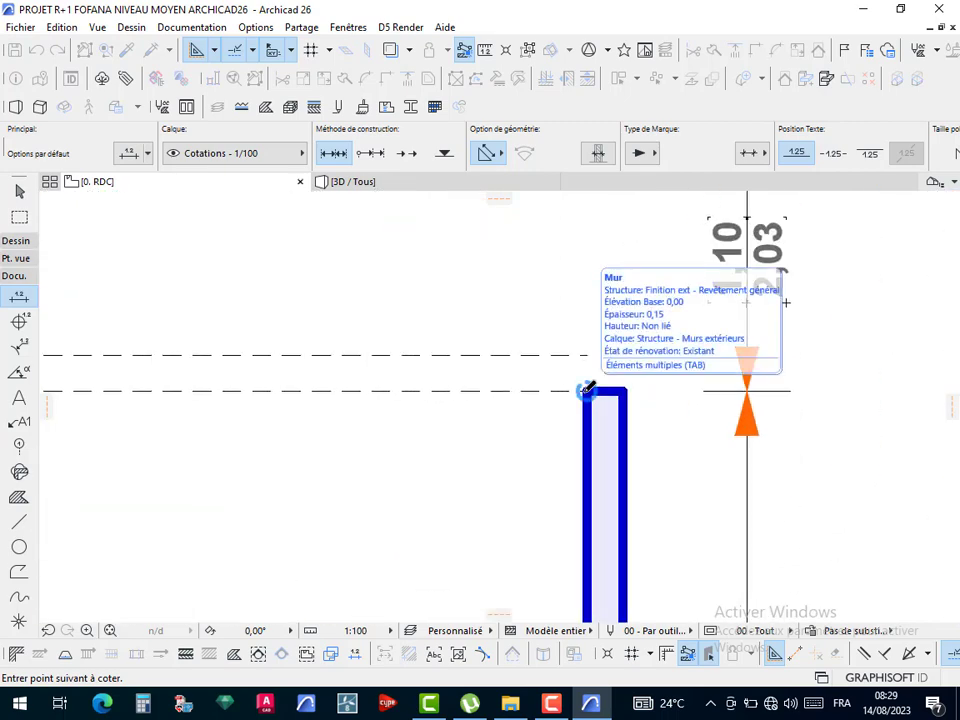
scroll(588, 389, down, 3)
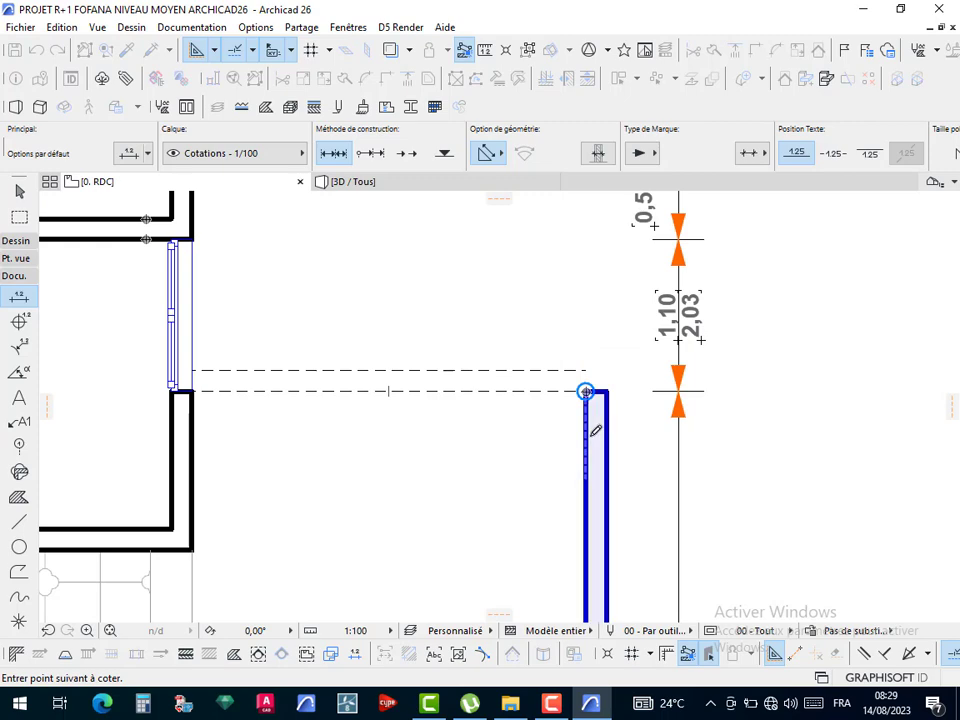
scroll(593, 434, down, 3)
middle_drag(585, 602, 582, 293)
scroll(556, 518, up, 5)
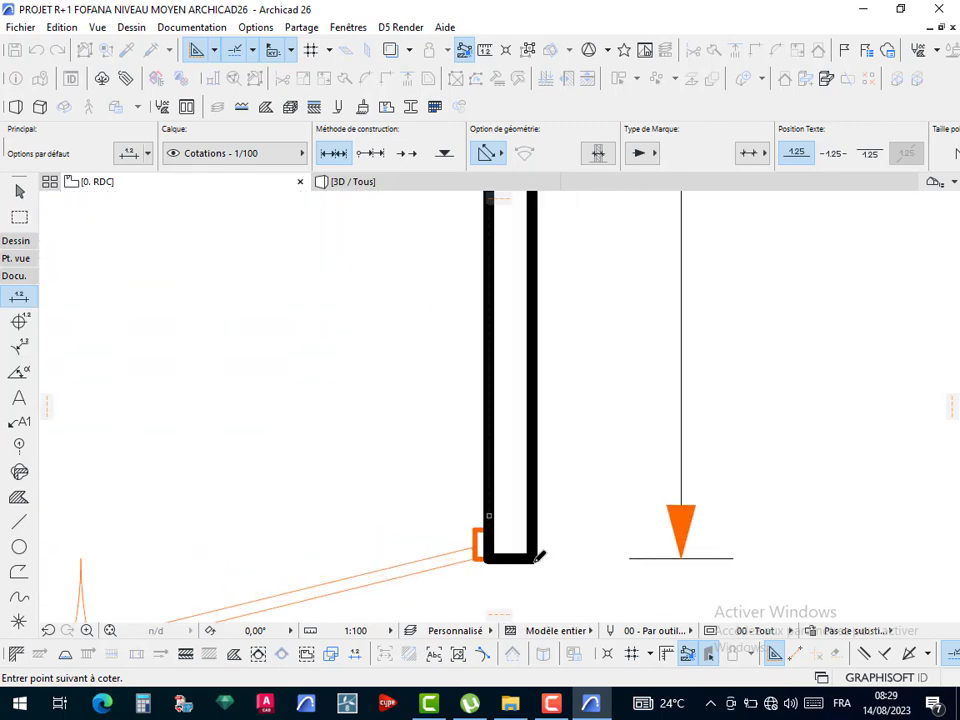
click(533, 560)
- Finish picking points and place the wall-thickness chain parallel to the existing vertical chain, just outside it
scroll(598, 401, down, 6)
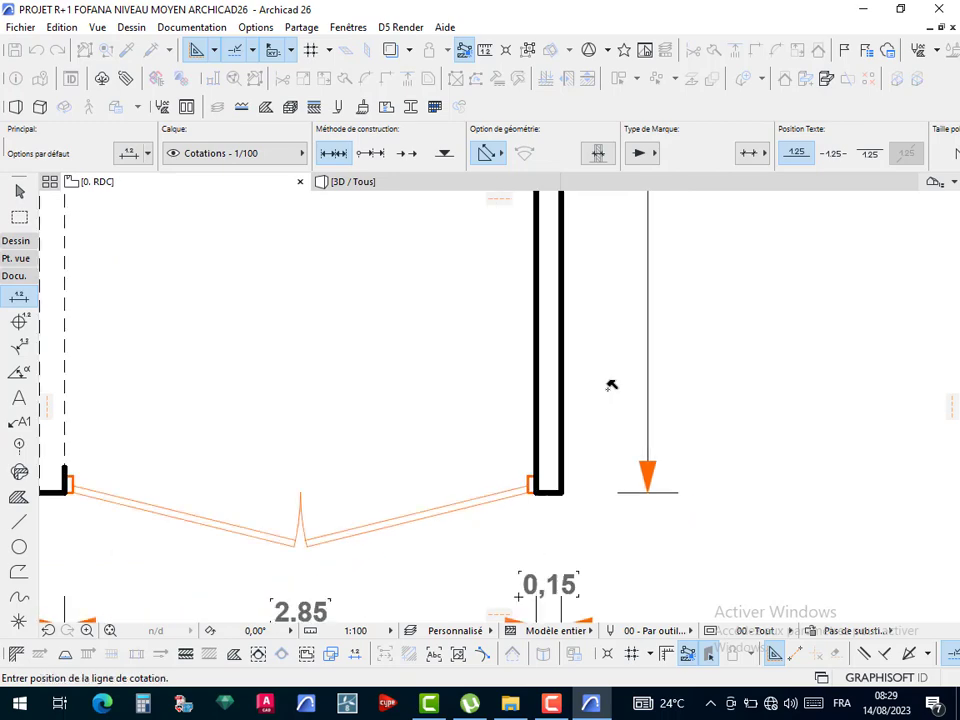
middle_drag(639, 349, 636, 546)
scroll(618, 408, down, 3)
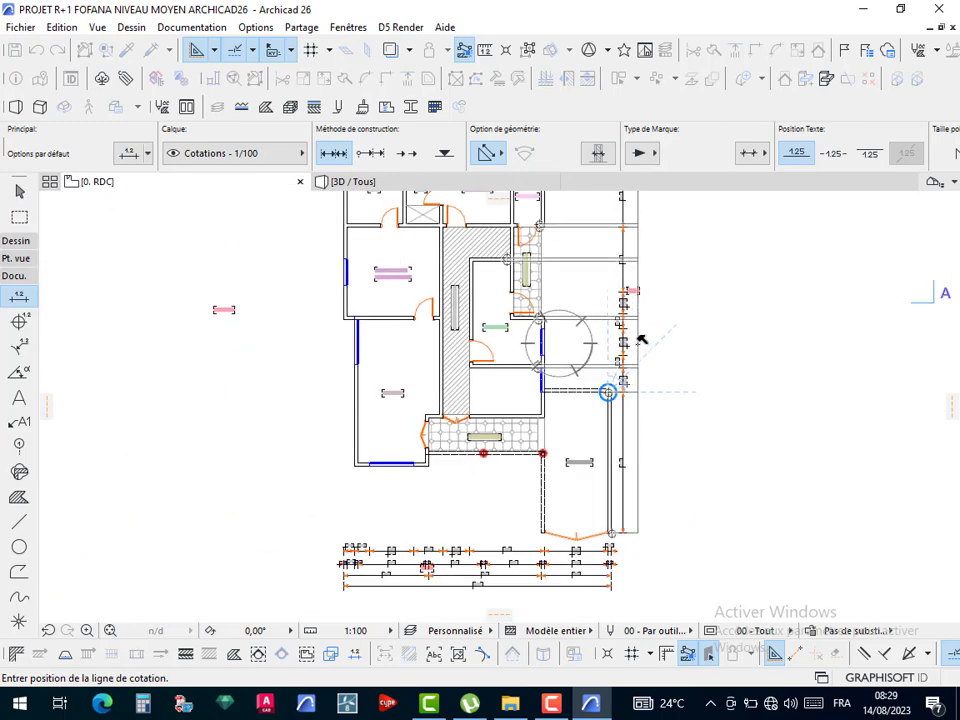
click(638, 340)
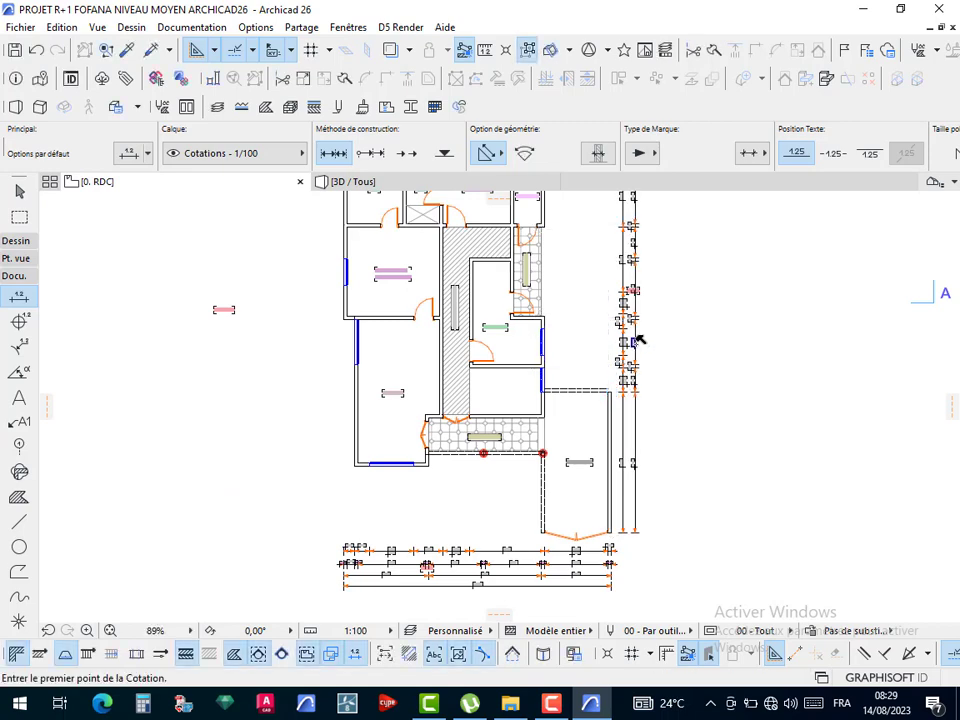
- Start another vertical chain with points at the CHAMBRE's projecting outer corner and the two outer corners of the MAGAS. side wall
scroll(687, 289, up, 4)
scroll(687, 289, up, 5)
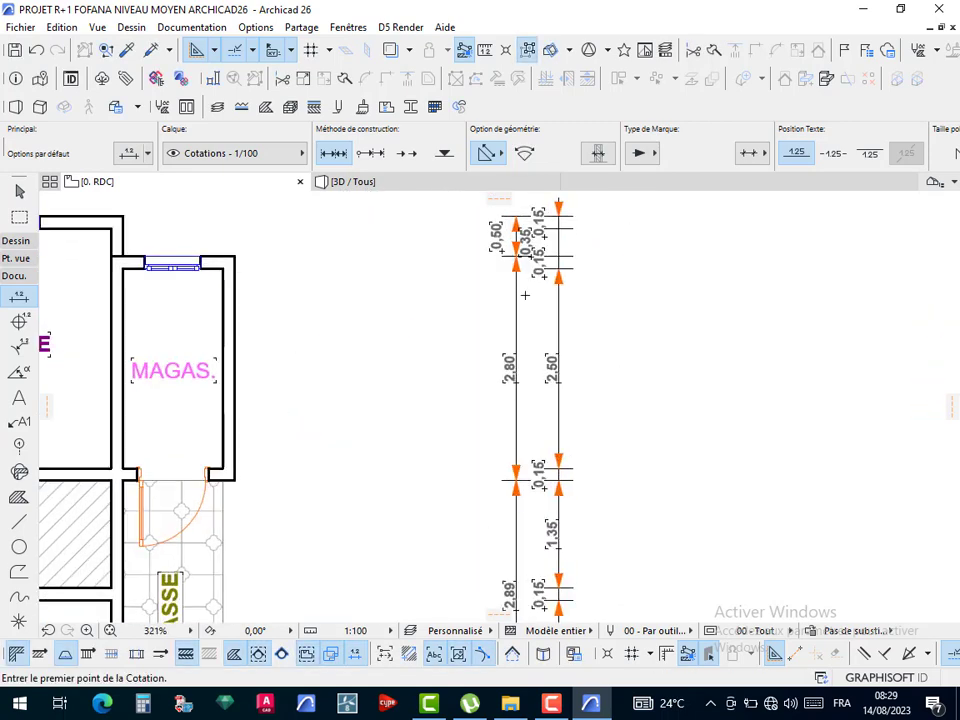
scroll(543, 270, down, 2)
scroll(281, 246, up, 4)
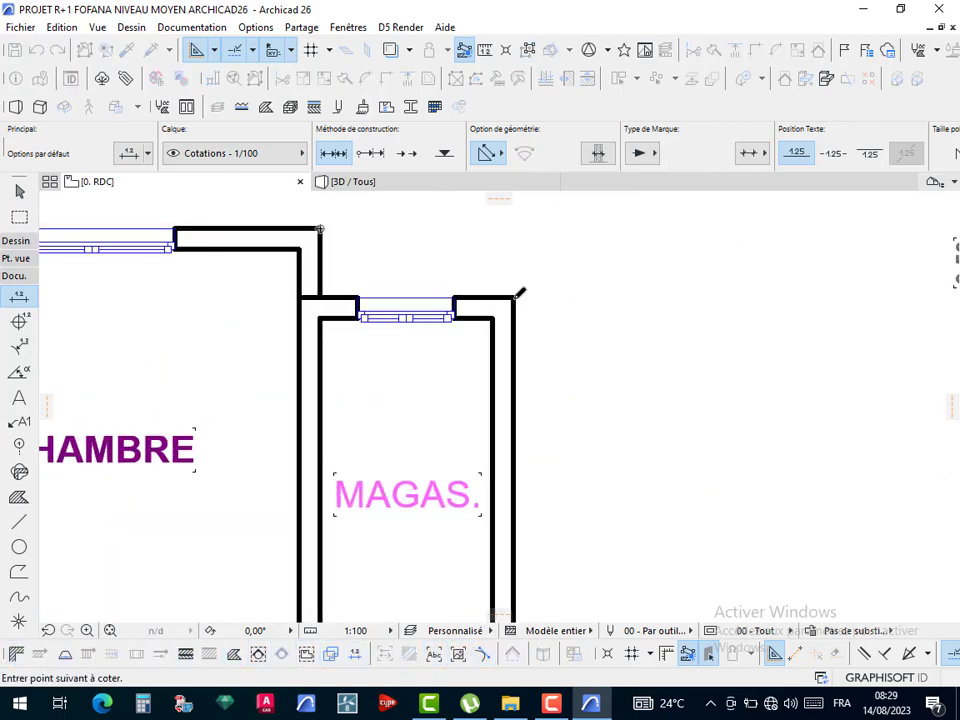
scroll(529, 294, down, 6)
scroll(537, 405, up, 5)
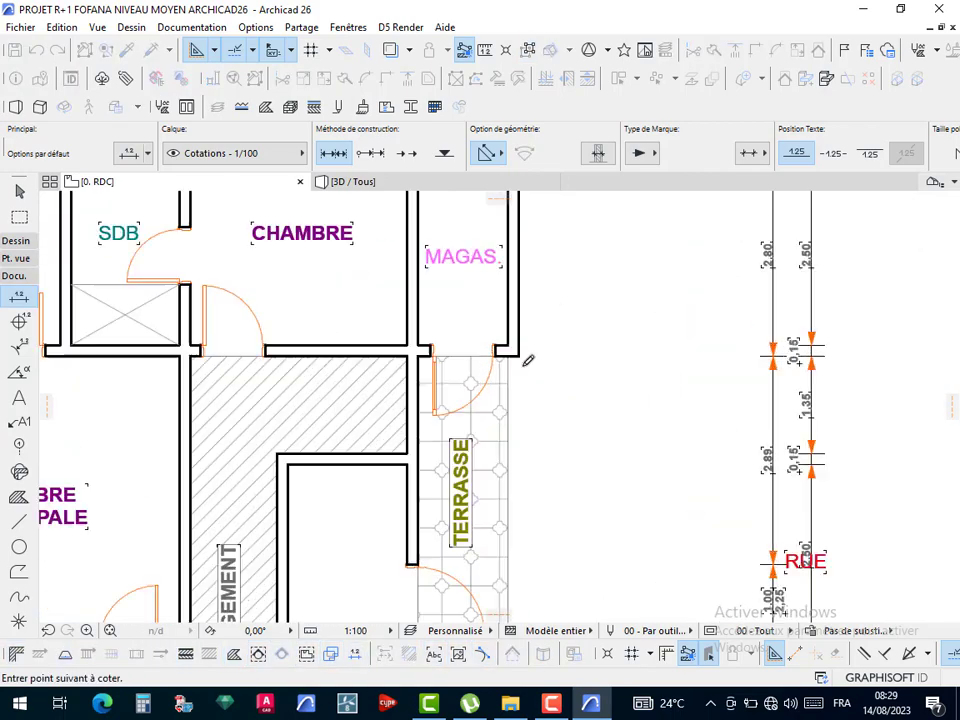
scroll(546, 378, down, 5)
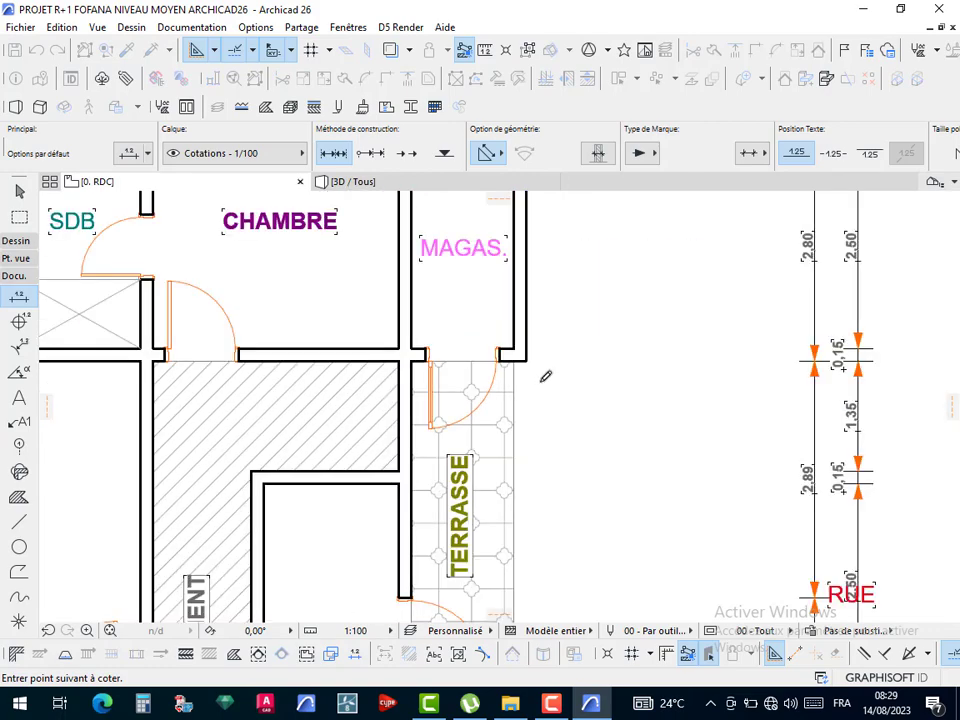
- Add dimension points at the CUISINE's outer corner beside the terrace and at both ends of the garage's outer wall
scroll(557, 501, up, 5)
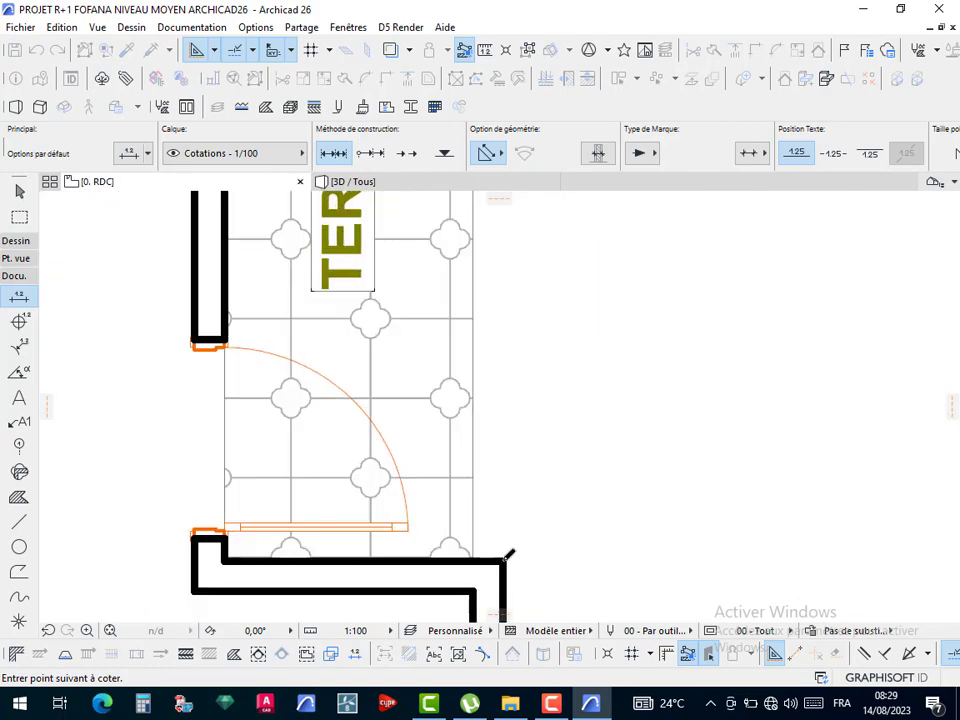
scroll(523, 448, down, 5)
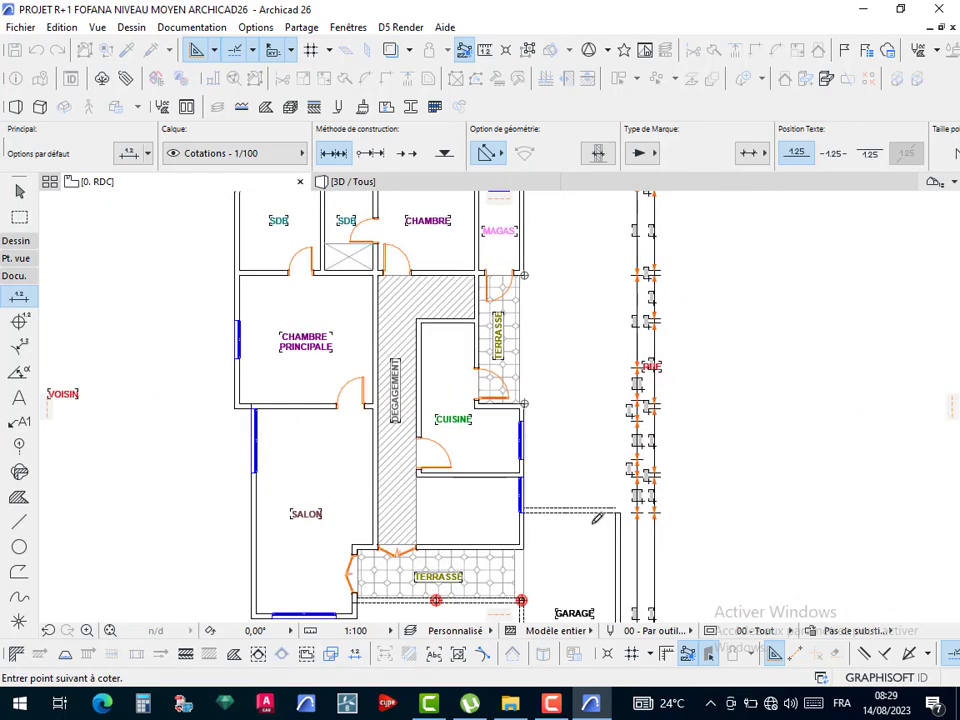
scroll(597, 517, up, 5)
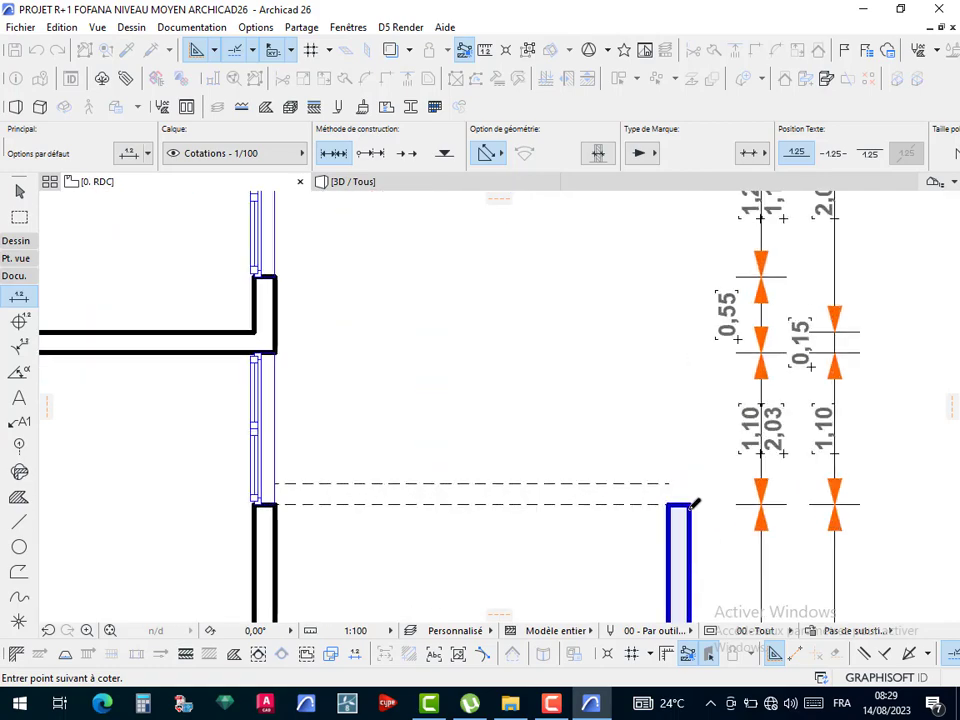
scroll(659, 497, down, 4)
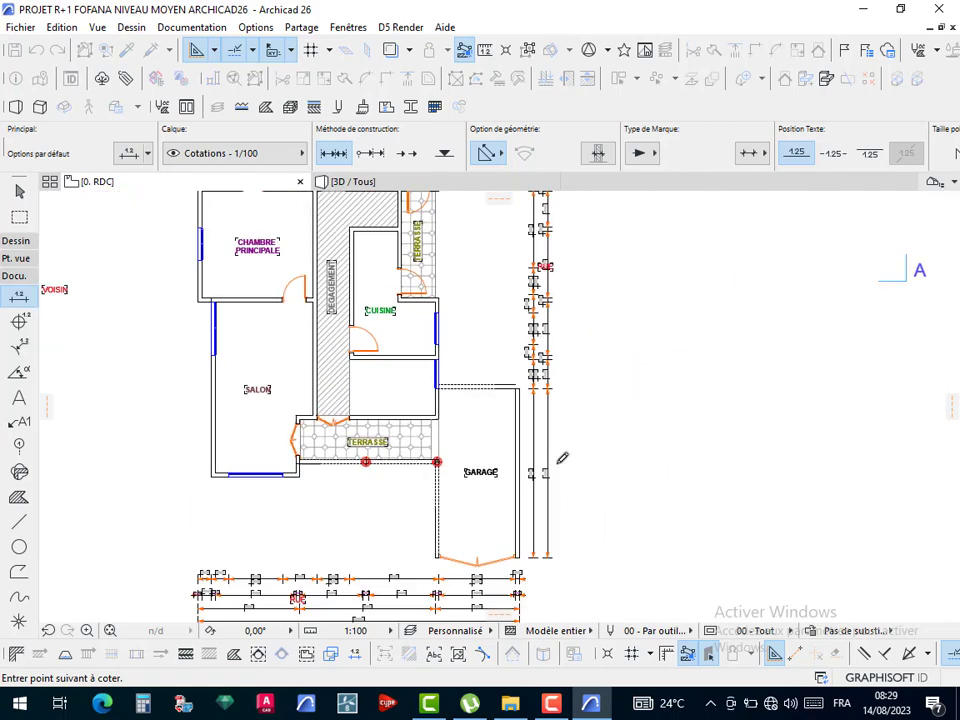
scroll(561, 454, up, 5)
scroll(519, 479, up, 4)
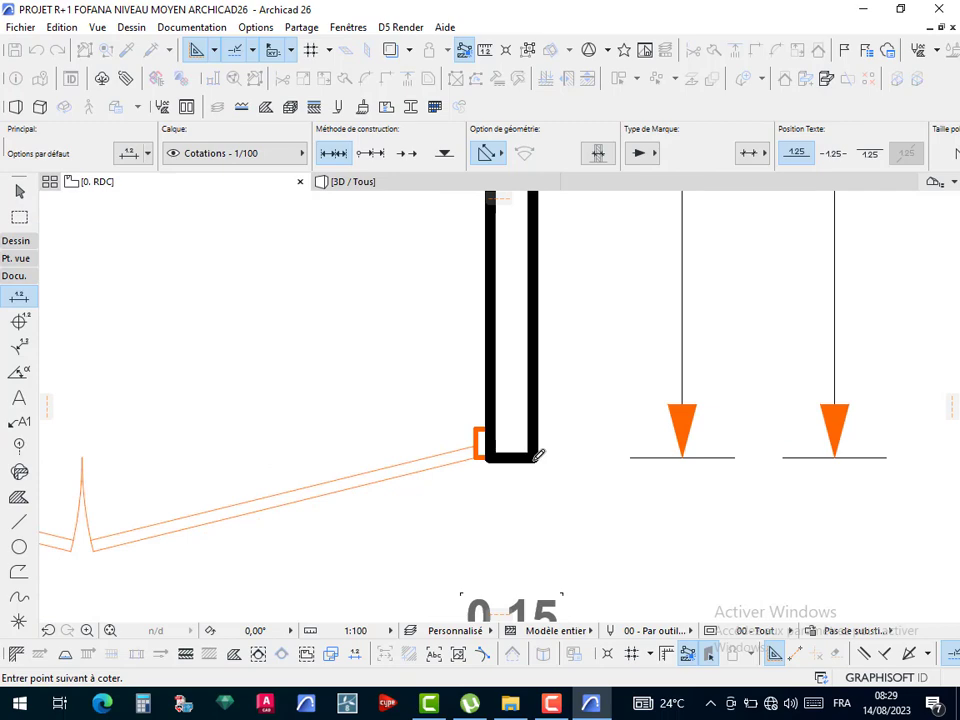
- Finish picking points and place the chain of overall offsets outside the two existing vertical chains
scroll(611, 375, down, 5)
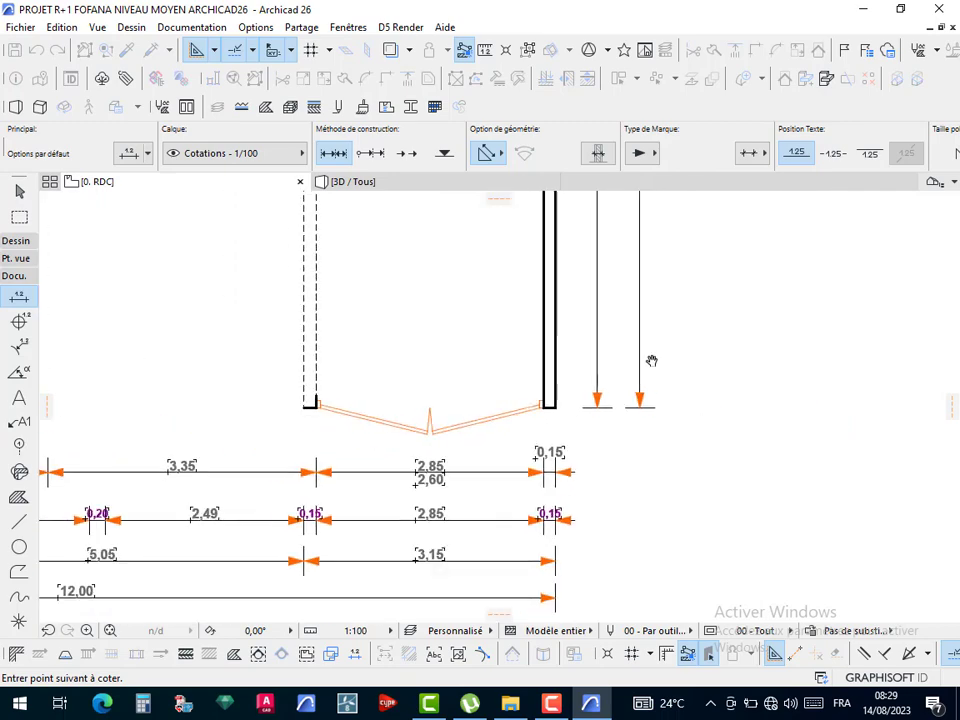
middle_drag(651, 360, 638, 483)
scroll(643, 397, down, 5)
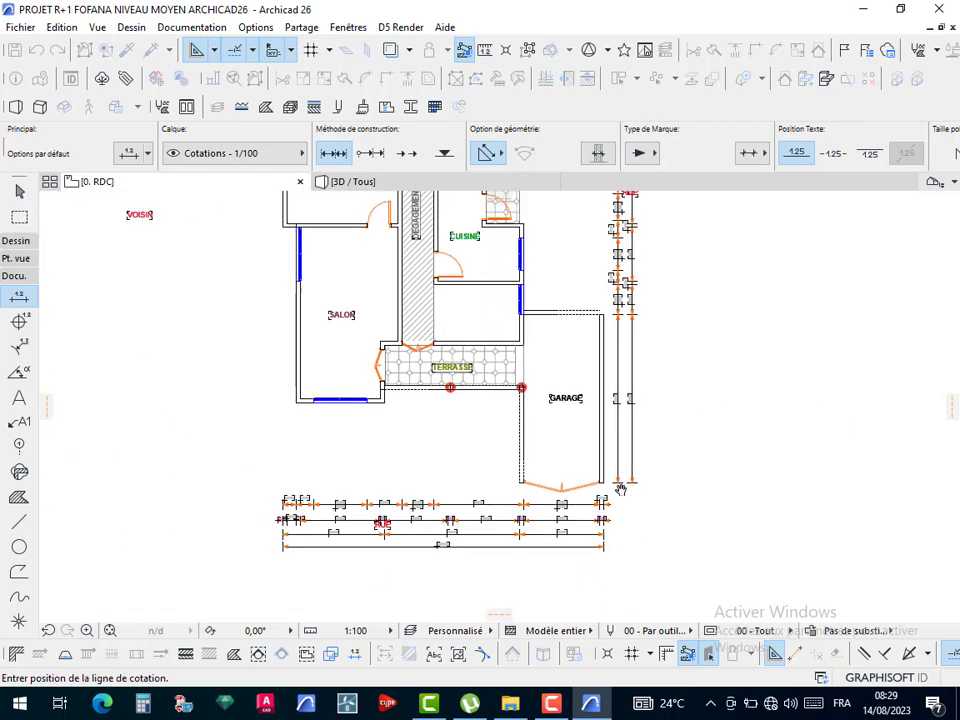
scroll(613, 377, up, 2)
scroll(618, 347, down, 3)
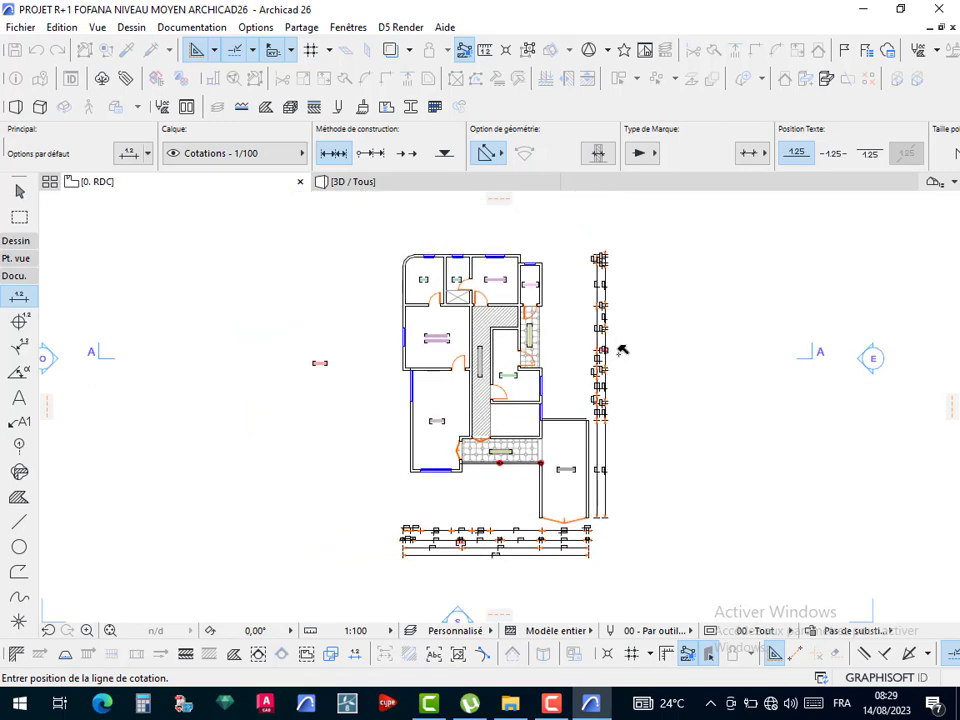
scroll(618, 374, up, 6)
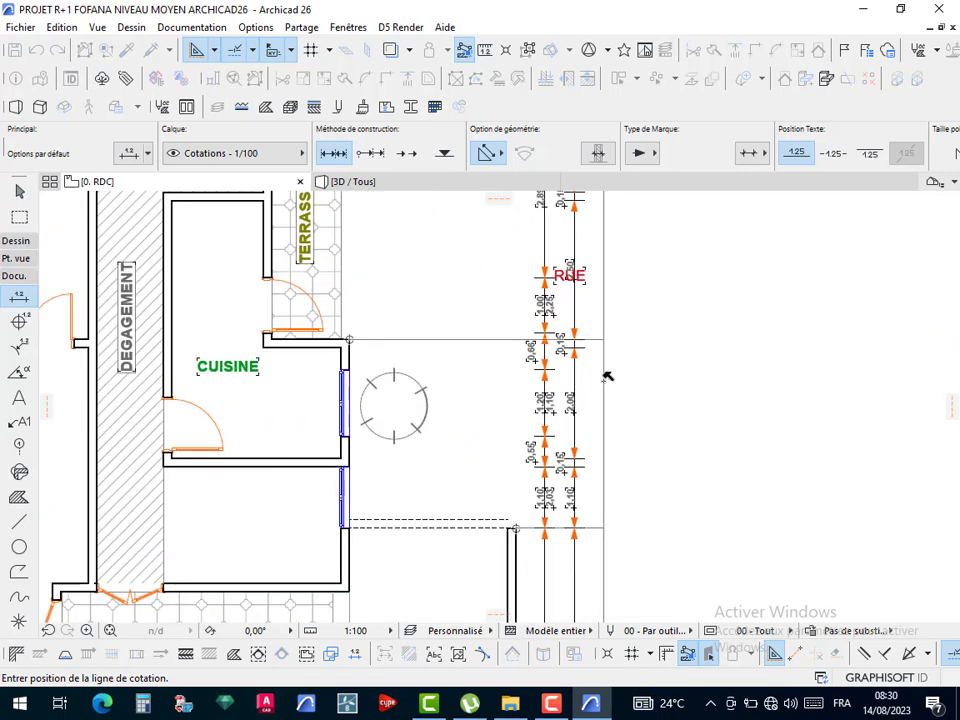
click(614, 386)
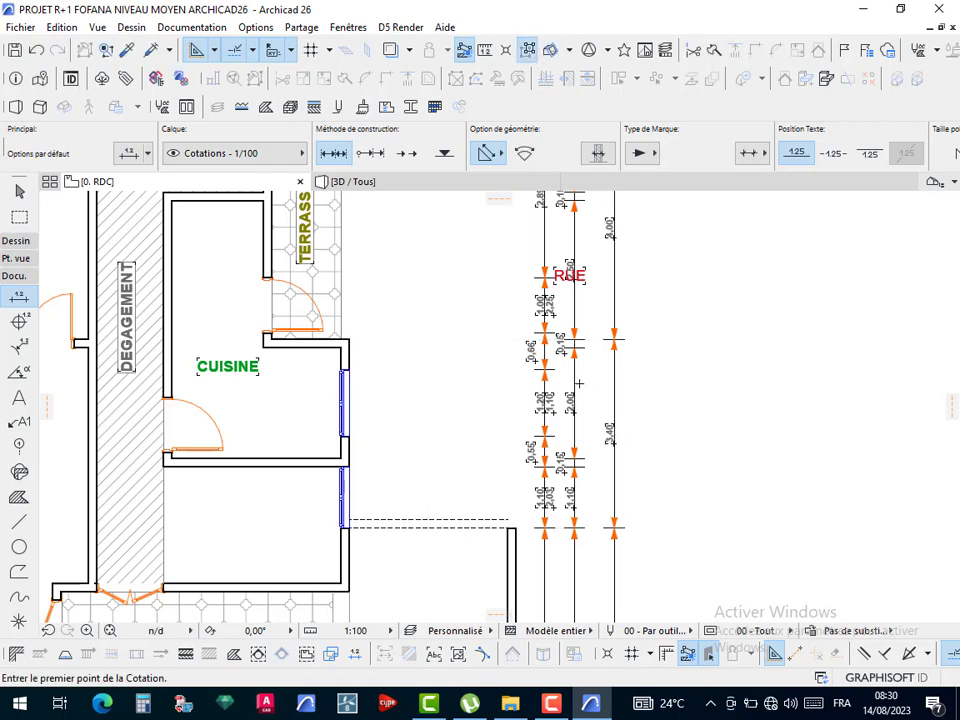
- Move the middle vertical dimension chain horizontally about 0,24 away from the plan to separate it from the inner chain
key(Escape)
click(577, 384)
click(578, 380)
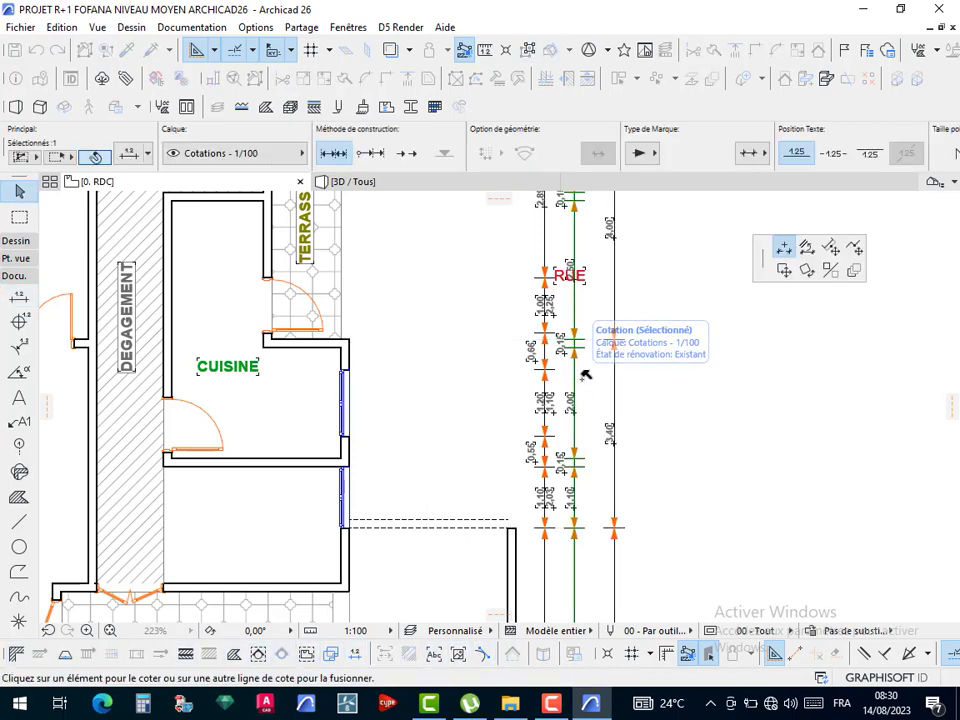
click(784, 271)
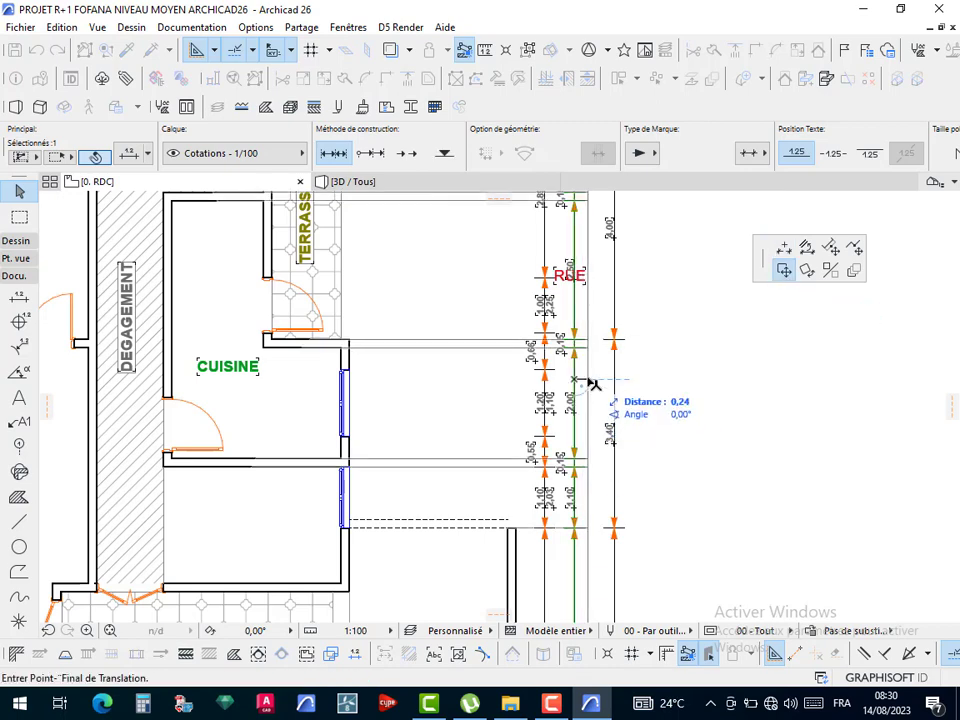
click(589, 382)
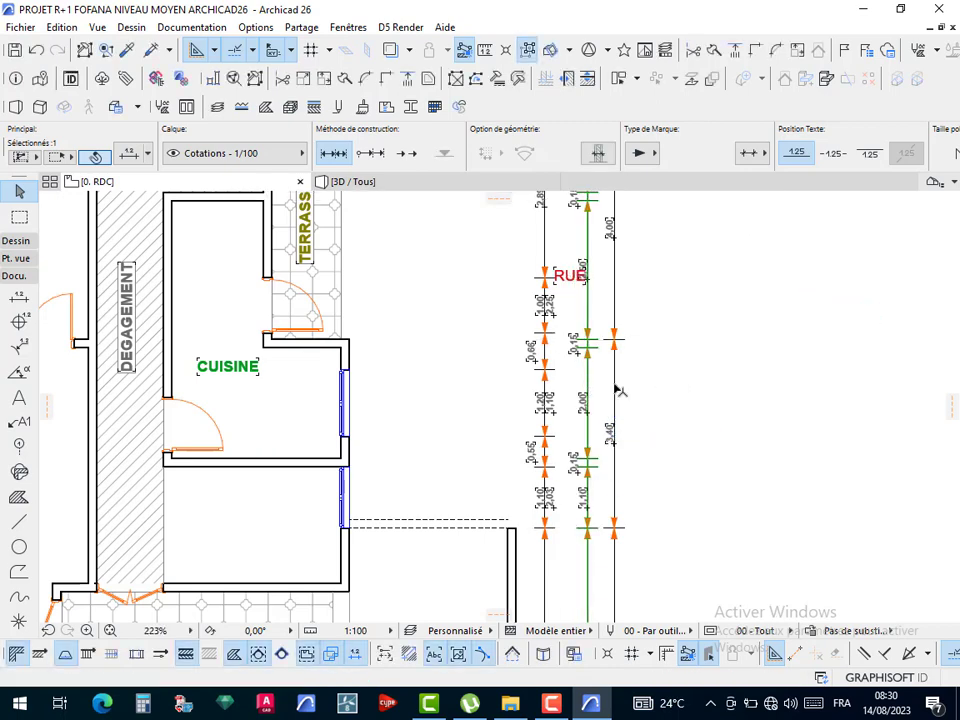
- Move the outermost vertical dimension chain slightly farther from the plan and deselect it
click(614, 390)
click(615, 390)
click(626, 390)
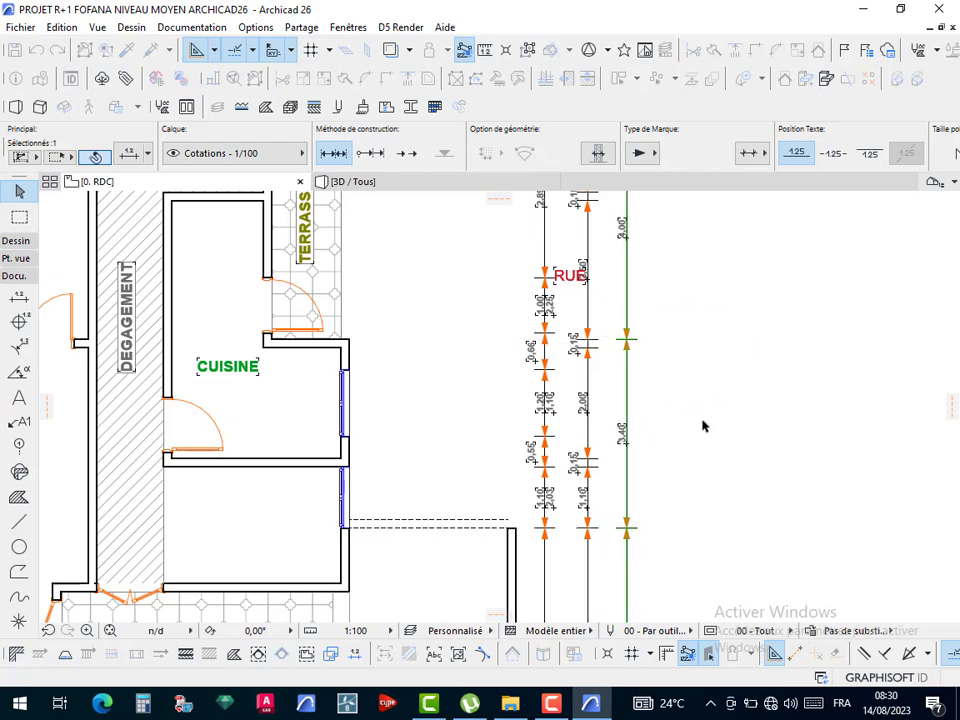
click(703, 426)
scroll(588, 334, down, 4)
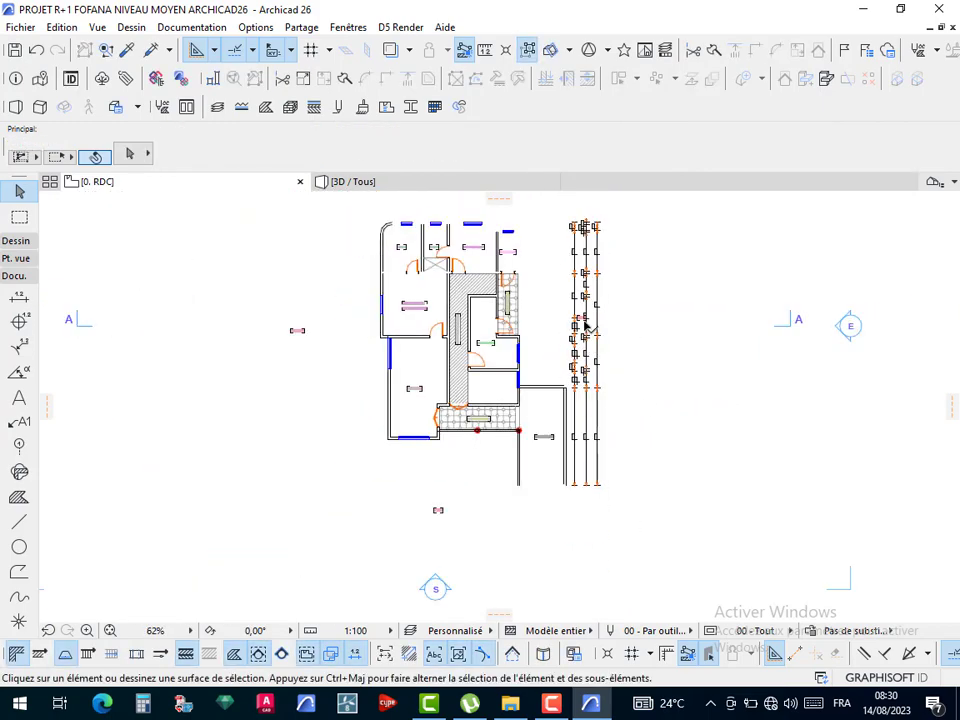
- Move the RUE text beside the garage-side chains horizontally to just outside the outermost chain and deselect it
scroll(586, 325, up, 5)
click(577, 310)
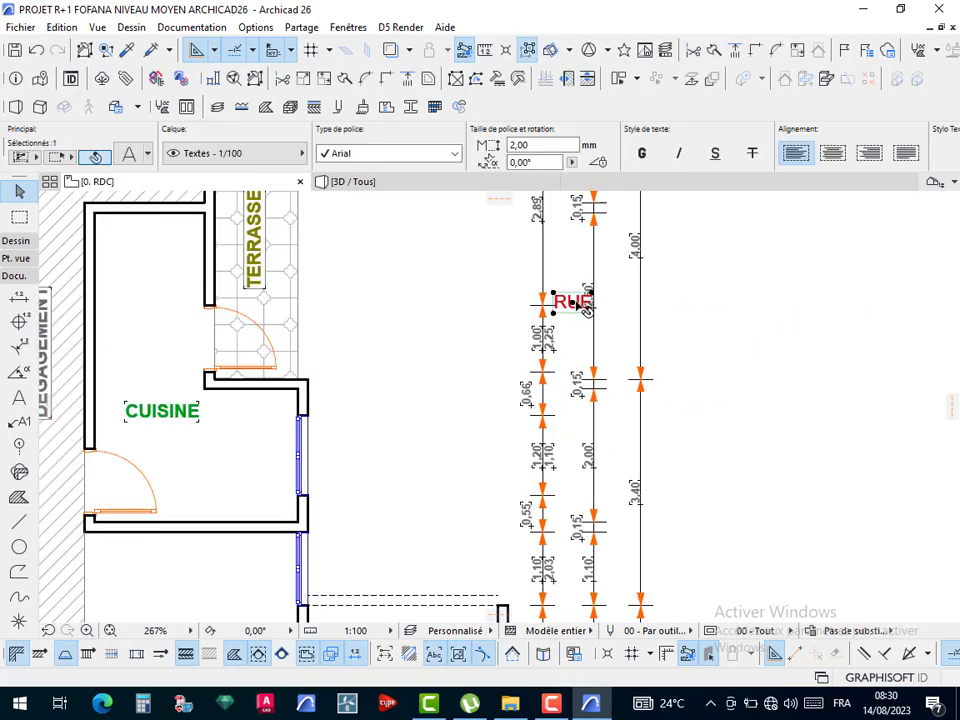
drag(579, 308, 709, 308)
scroll(645, 320, down, 5)
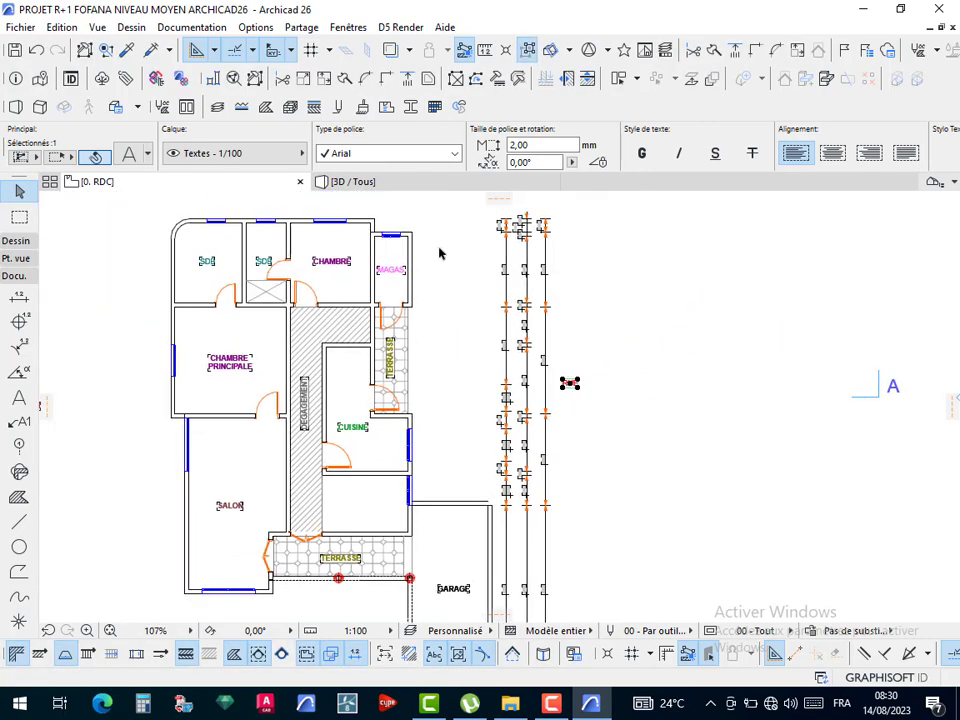
click(440, 253)
- Add one overall vertical dimension from the upper outer corner of CHAMBRE to the garage's lower outer corner, outside the three existing chains
key(d)
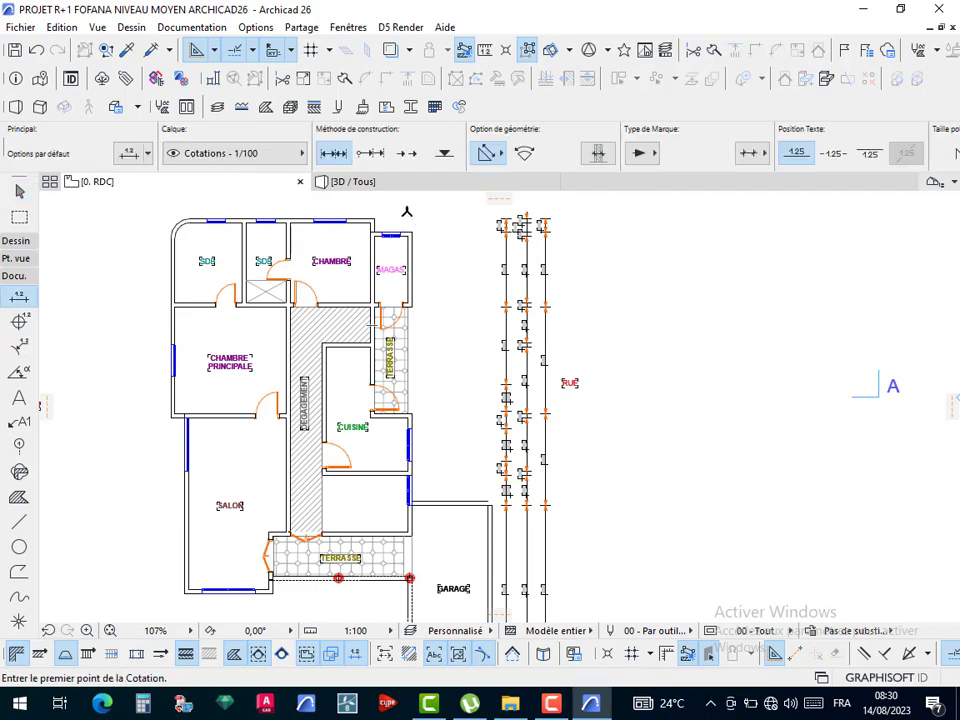
scroll(401, 209, up, 8)
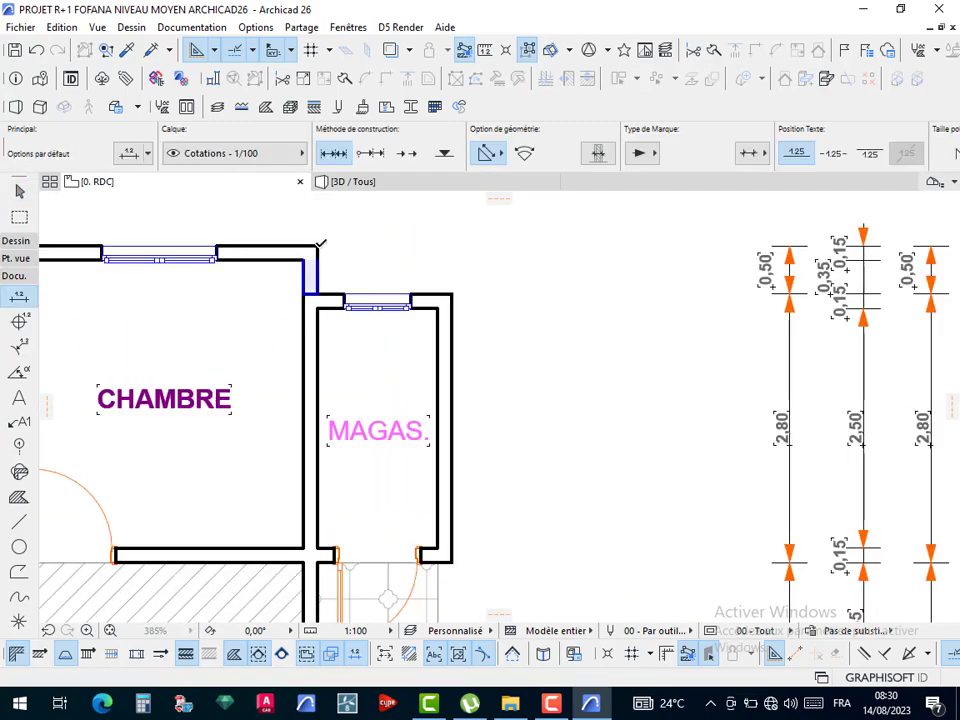
scroll(508, 283, down, 10)
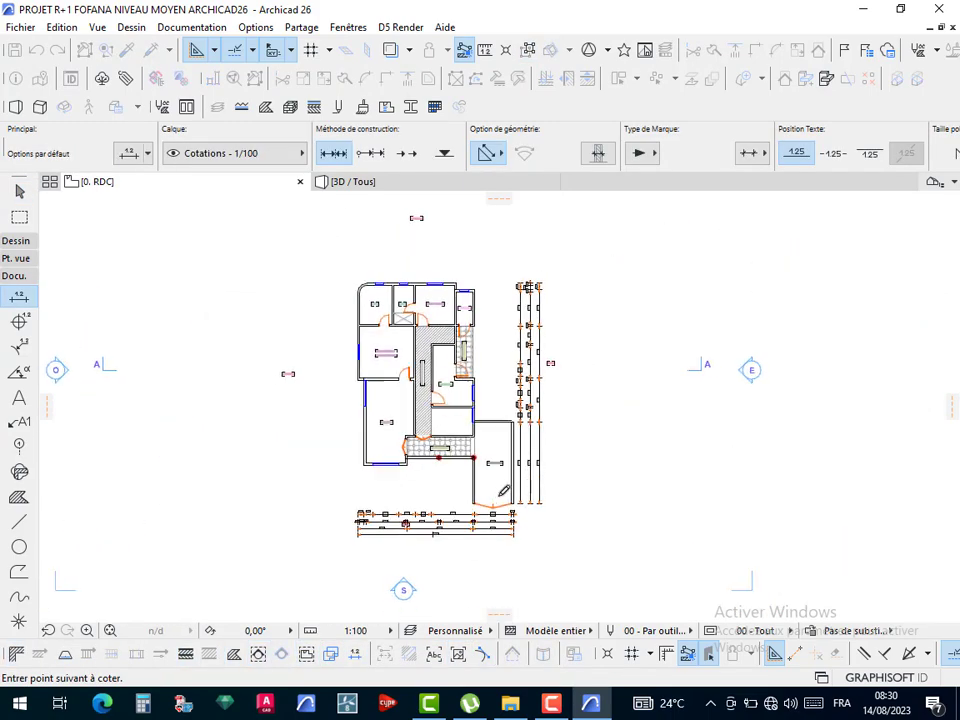
scroll(503, 491, up, 14)
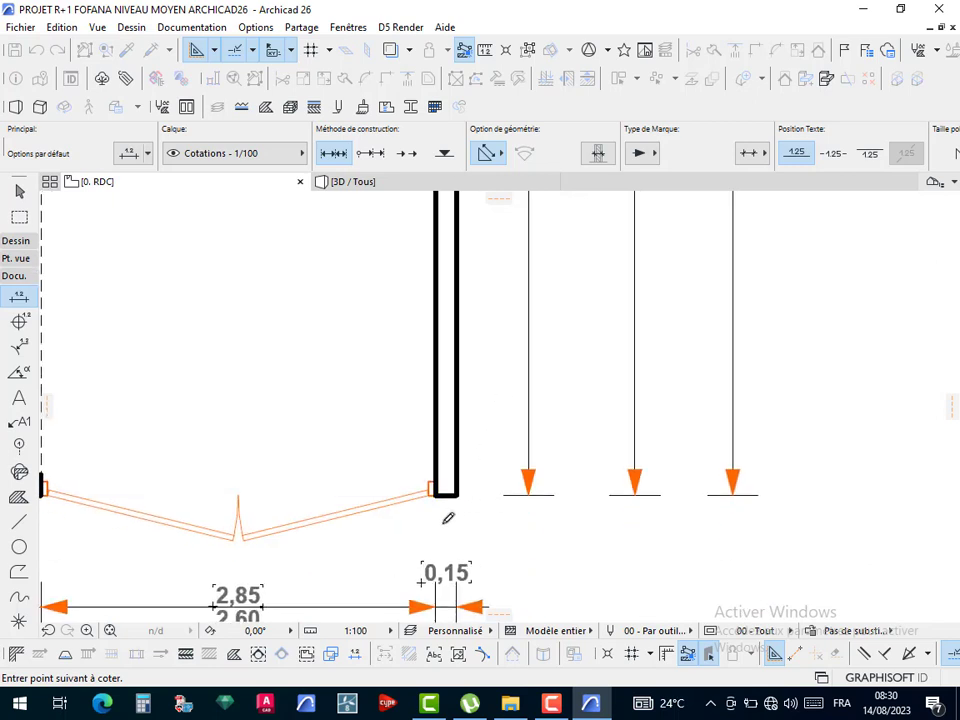
scroll(453, 498, up, 9)
double_click(522, 345)
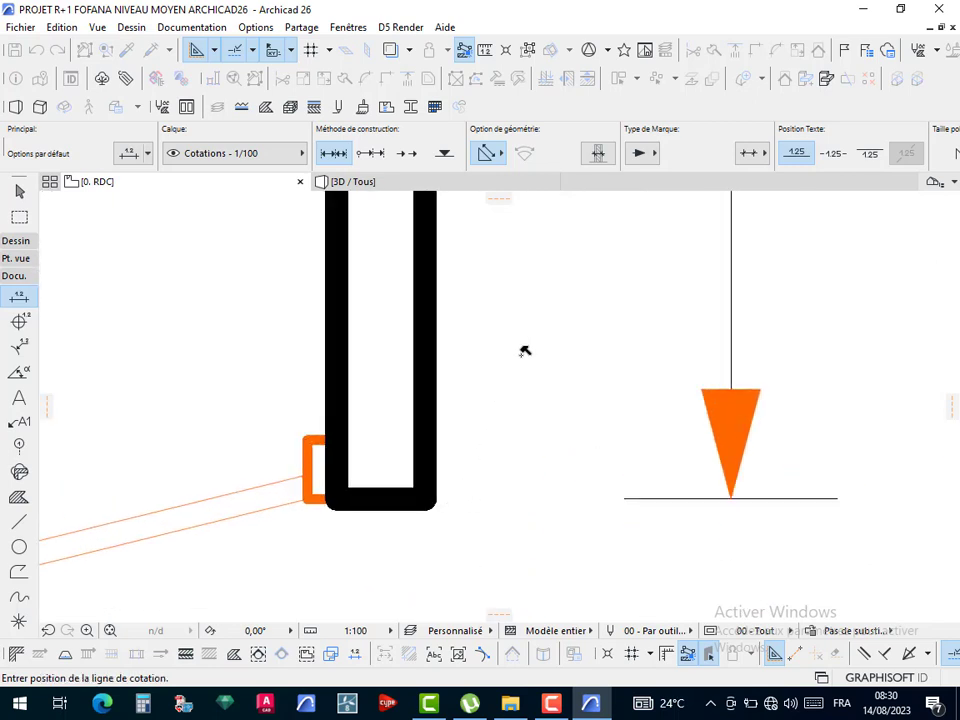
scroll(525, 349, down, 8)
middle_drag(554, 482, 544, 696)
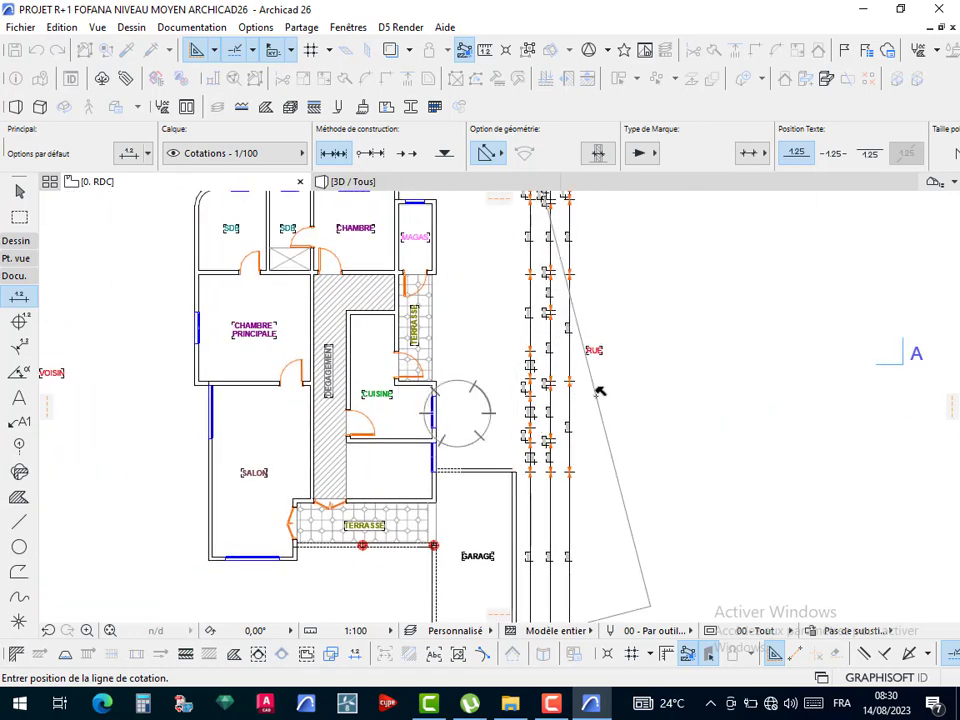
scroll(588, 355, down, 3)
scroll(588, 355, down, 1)
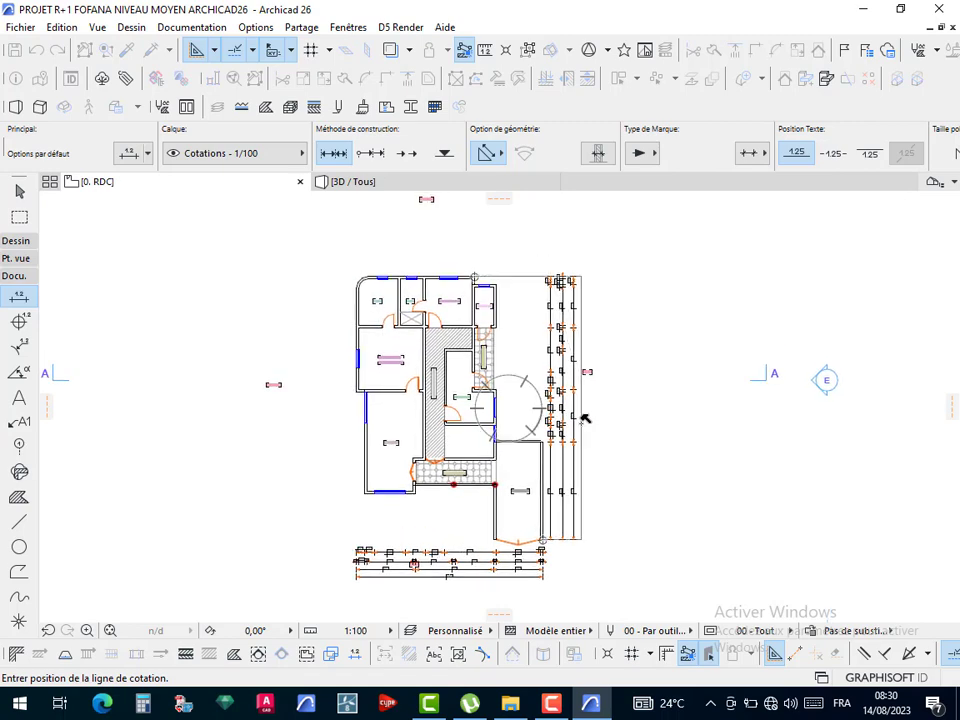
scroll(585, 418, up, 3)
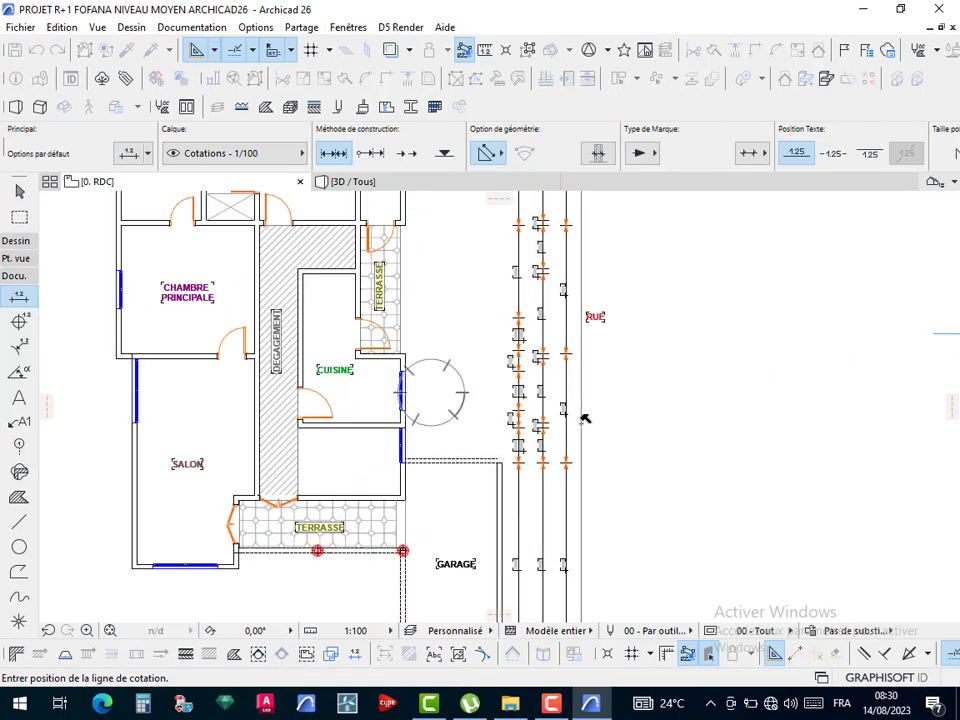
click(585, 418)
scroll(585, 410, up, 5)
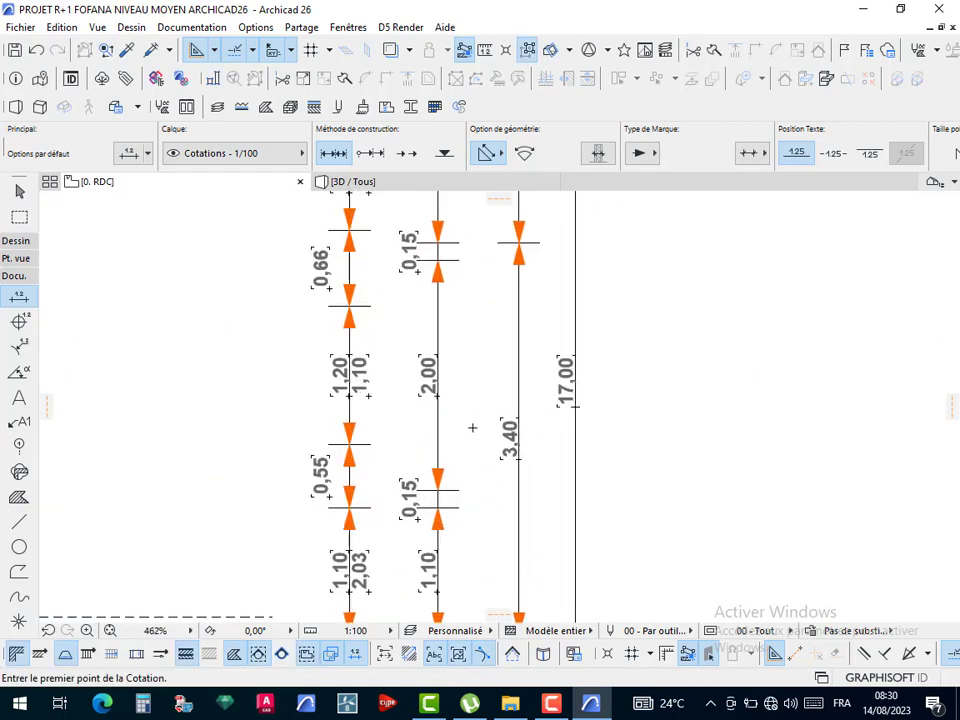
- Start a horizontal dimension chain at the garage's upper outer corner, picking the window edges of MAGAS., CHAMBRE and the two SDB rooms
scroll(472, 427, down, 8)
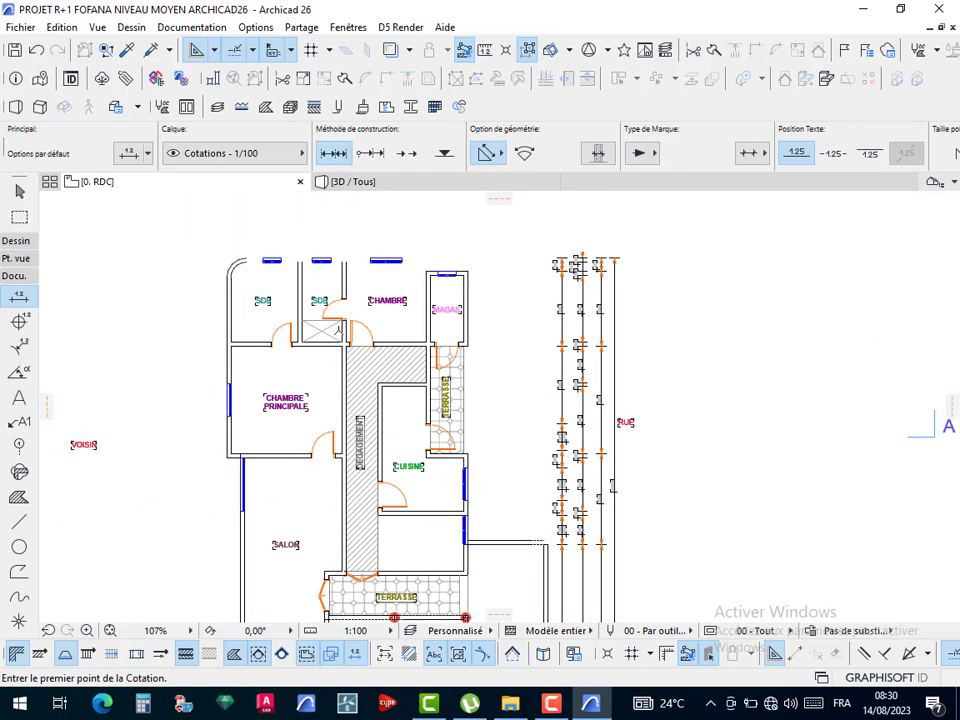
scroll(208, 242, up, 2)
scroll(580, 315, down, 6)
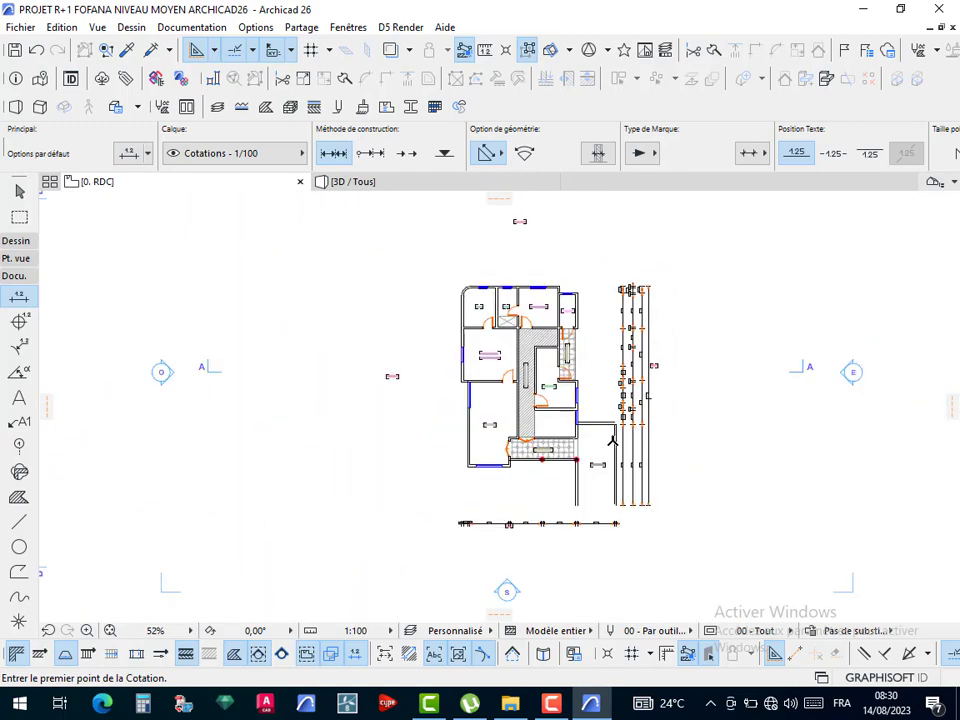
scroll(624, 402, up, 10)
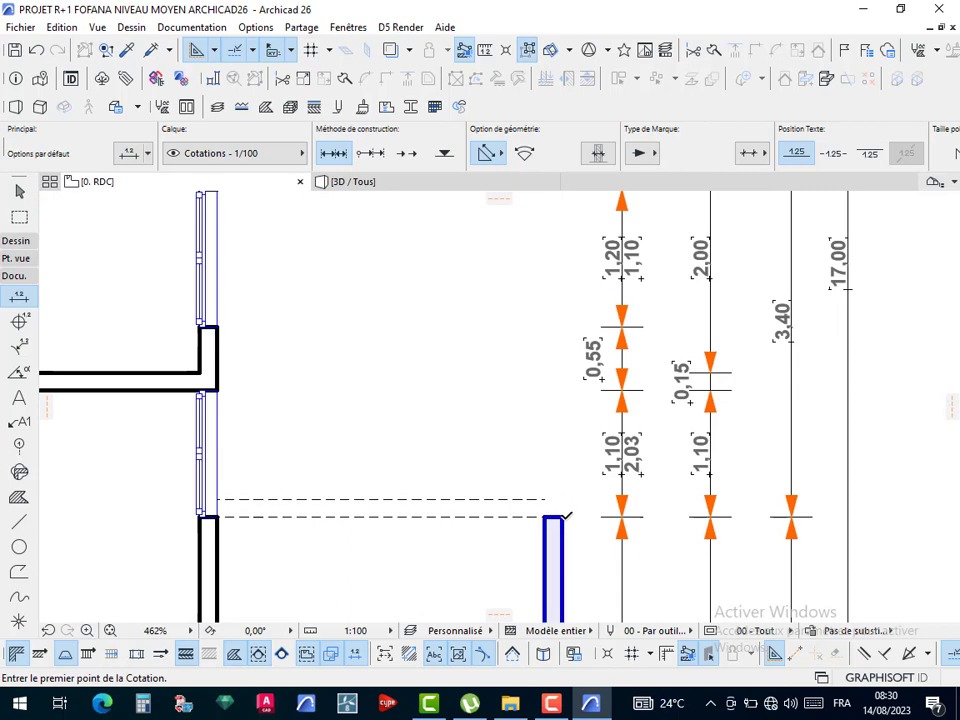
scroll(563, 517, down, 8)
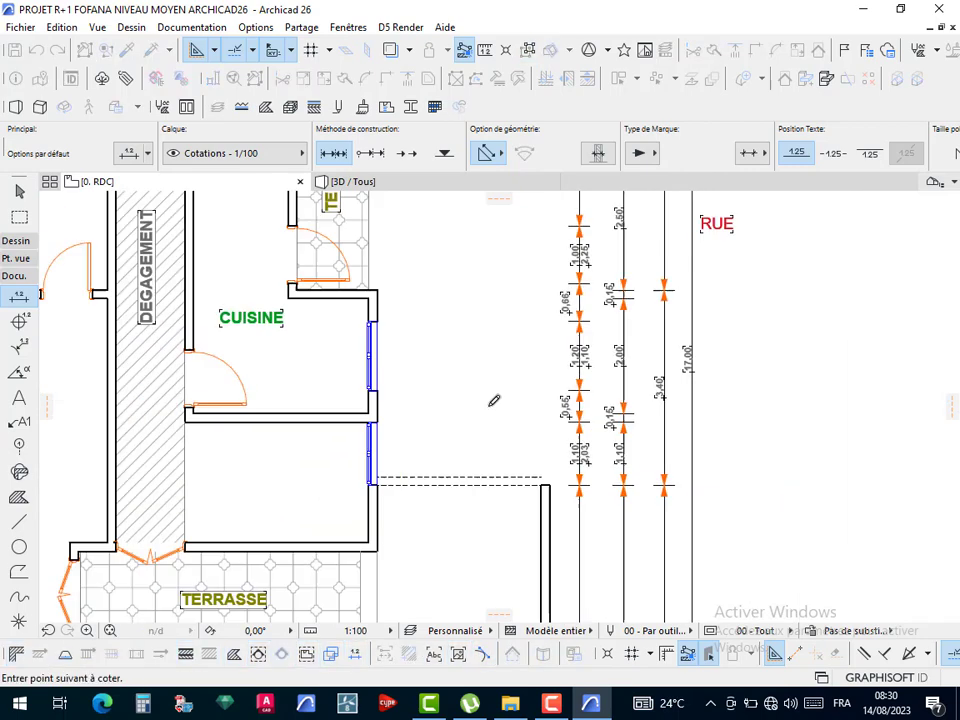
middle_drag(474, 371, 486, 567)
scroll(452, 376, up, 6)
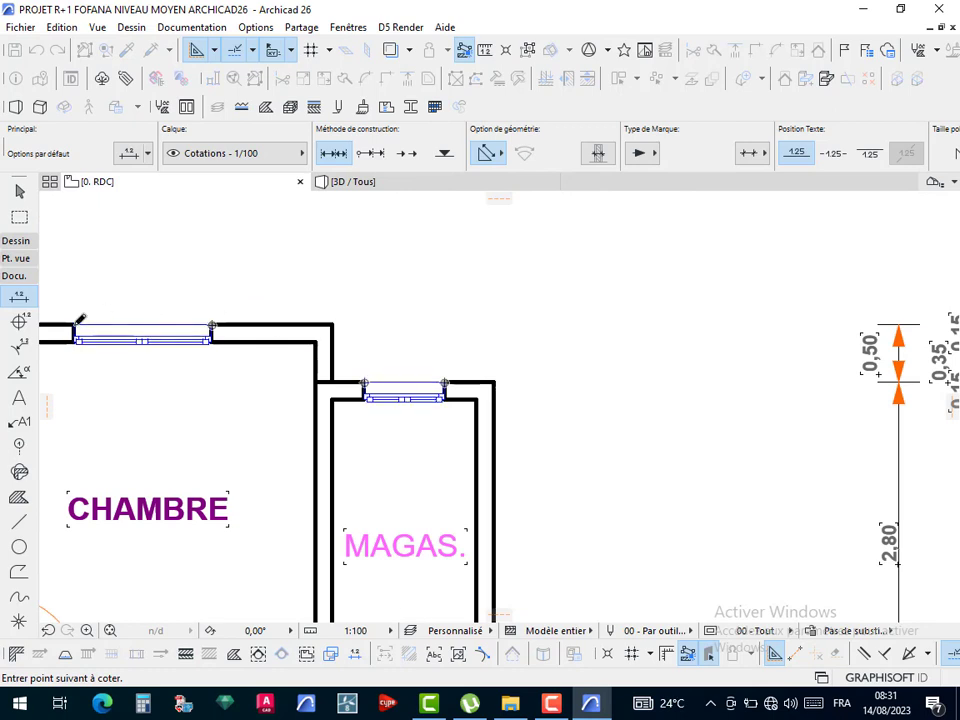
scroll(191, 309, down, 2)
middle_drag(208, 317, 531, 358)
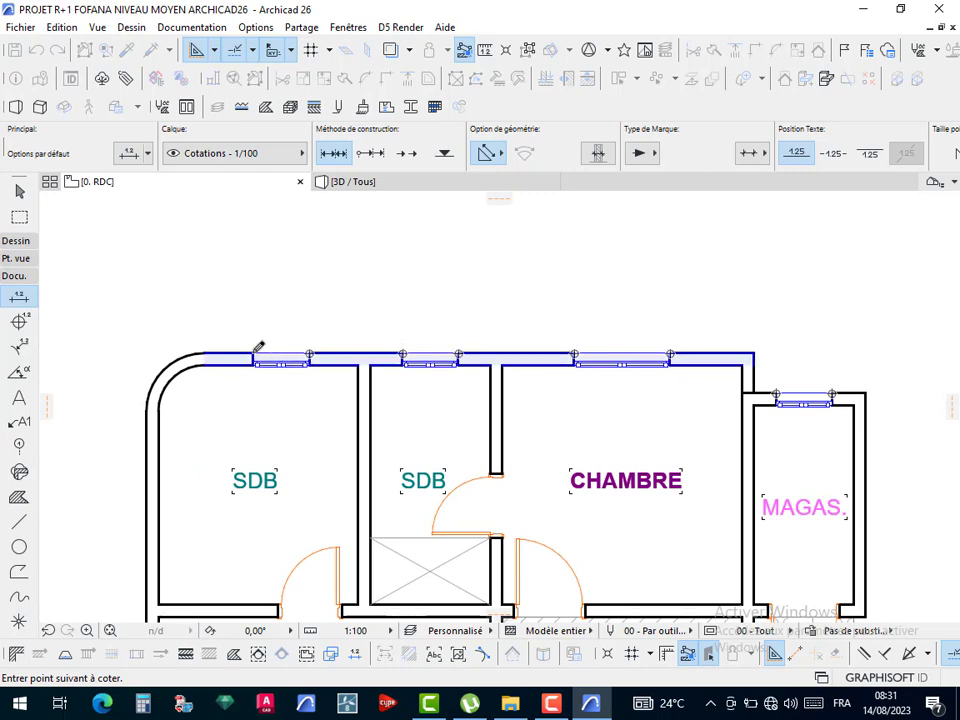
- Finish the window chain at the lower outer corner of CHAMBRE PRINCIPALE and place it just outside the rear facade
scroll(306, 298, down, 4)
scroll(262, 452, up, 5)
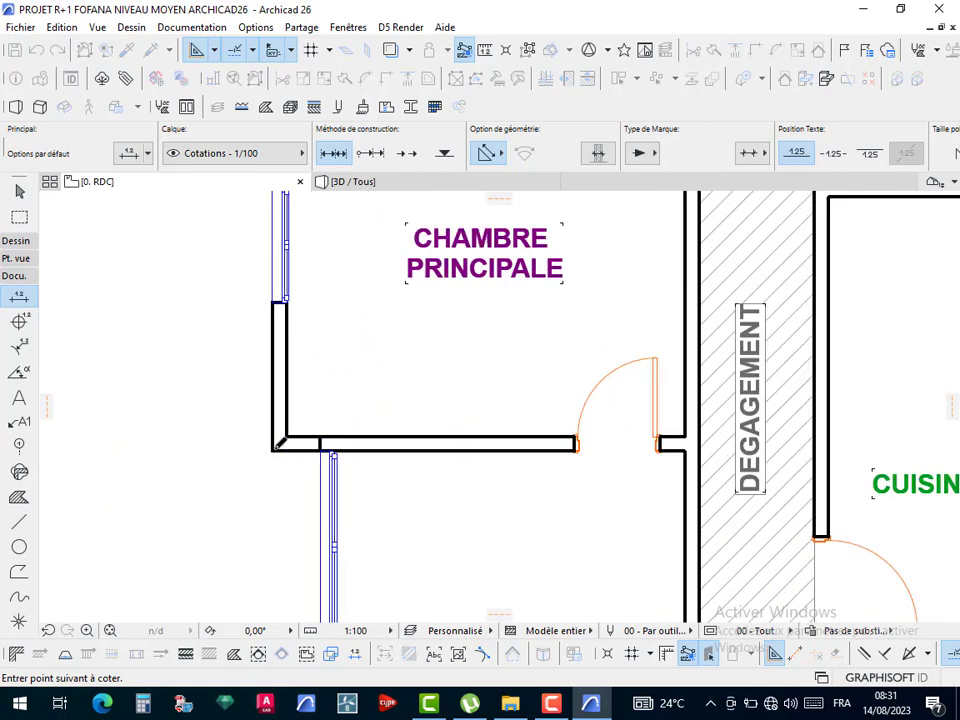
scroll(282, 350, down, 5)
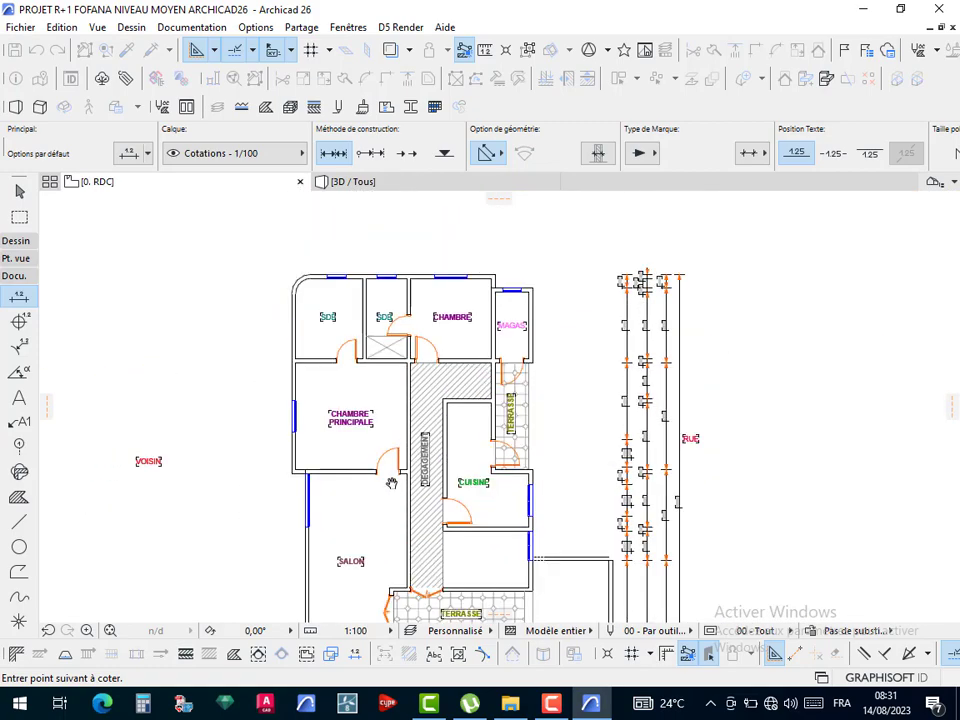
double_click(389, 325)
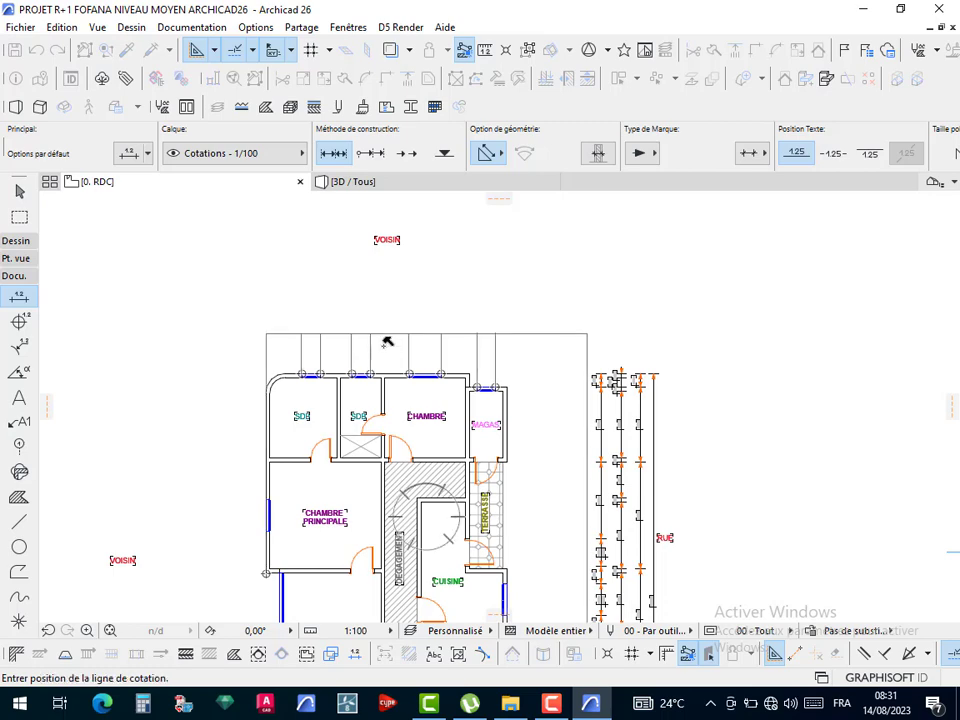
scroll(388, 342, up, 3)
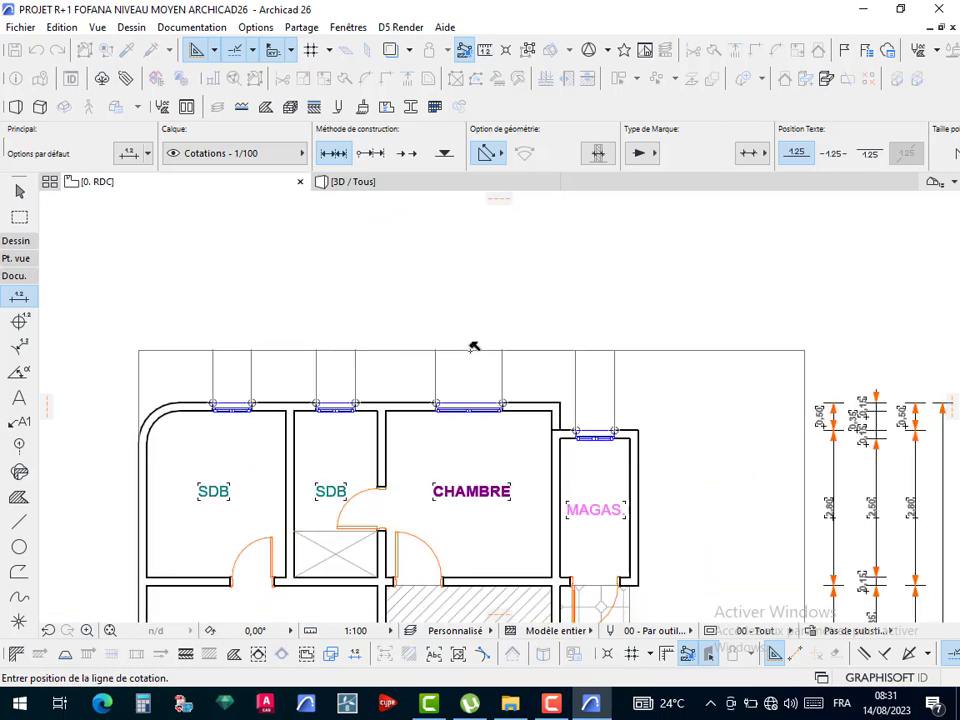
click(474, 347)
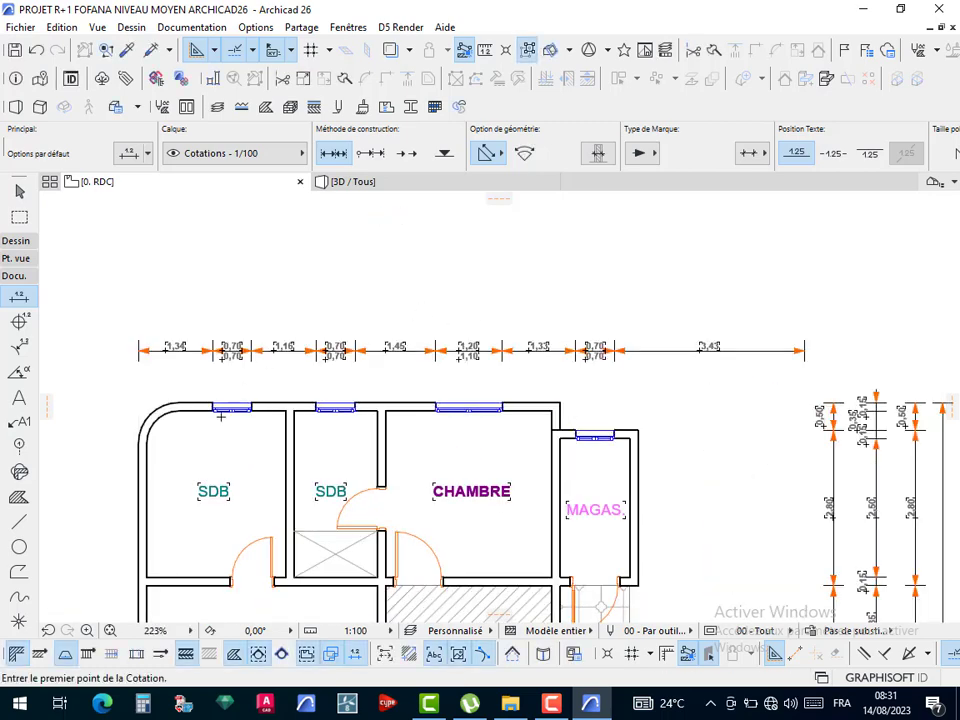
- Start a second horizontal chain at the garage wall, picking both faces of the MAGAS., CHAMBRE and SDB walls
scroll(623, 372, down, 4)
middle_drag(671, 429, 551, 403)
scroll(551, 403, up, 4)
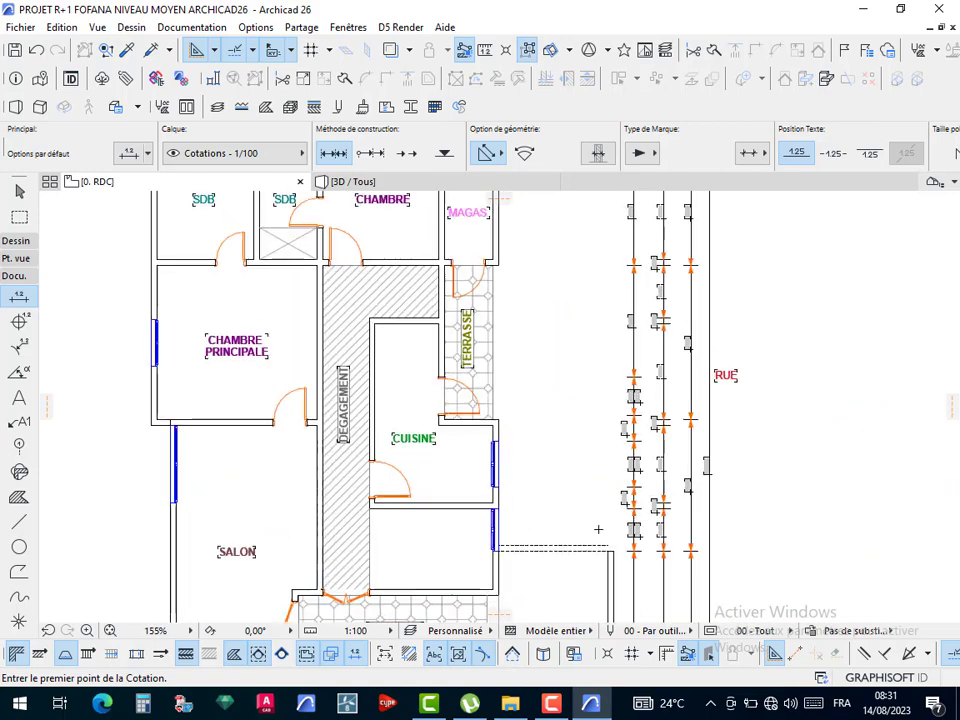
scroll(594, 572, up, 6)
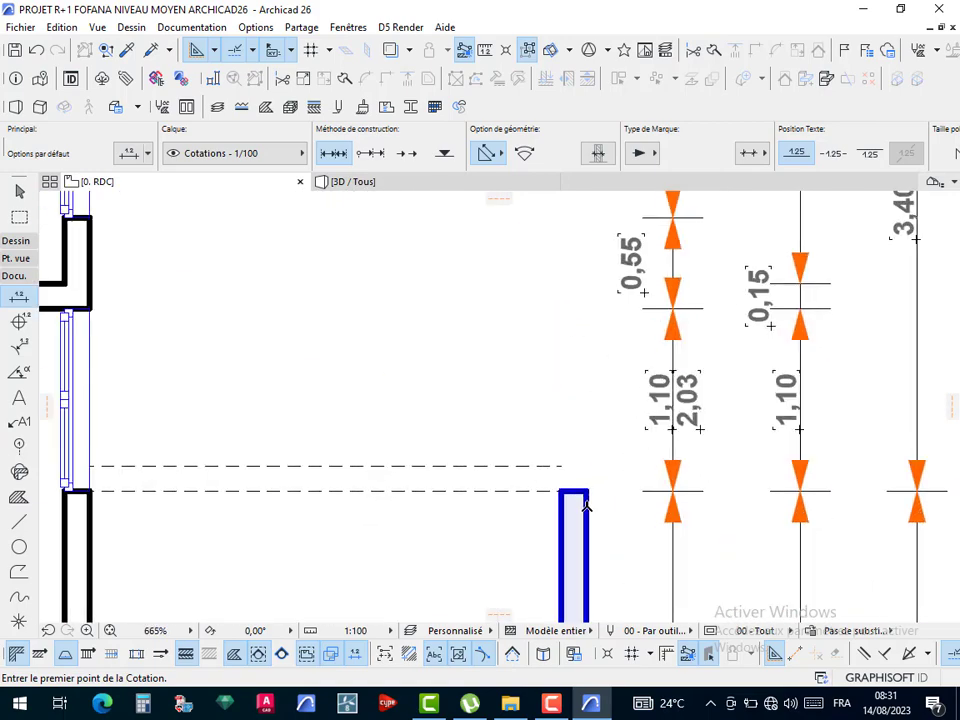
click(587, 494)
scroll(574, 444, down, 6)
middle_drag(526, 539, 545, 662)
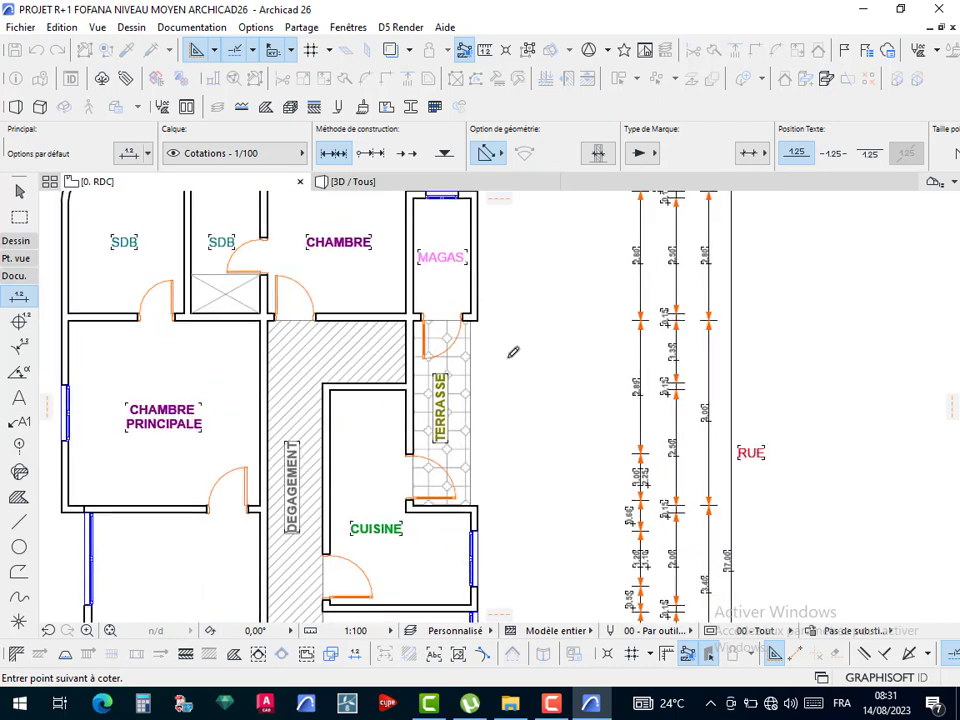
middle_drag(512, 360, 529, 423)
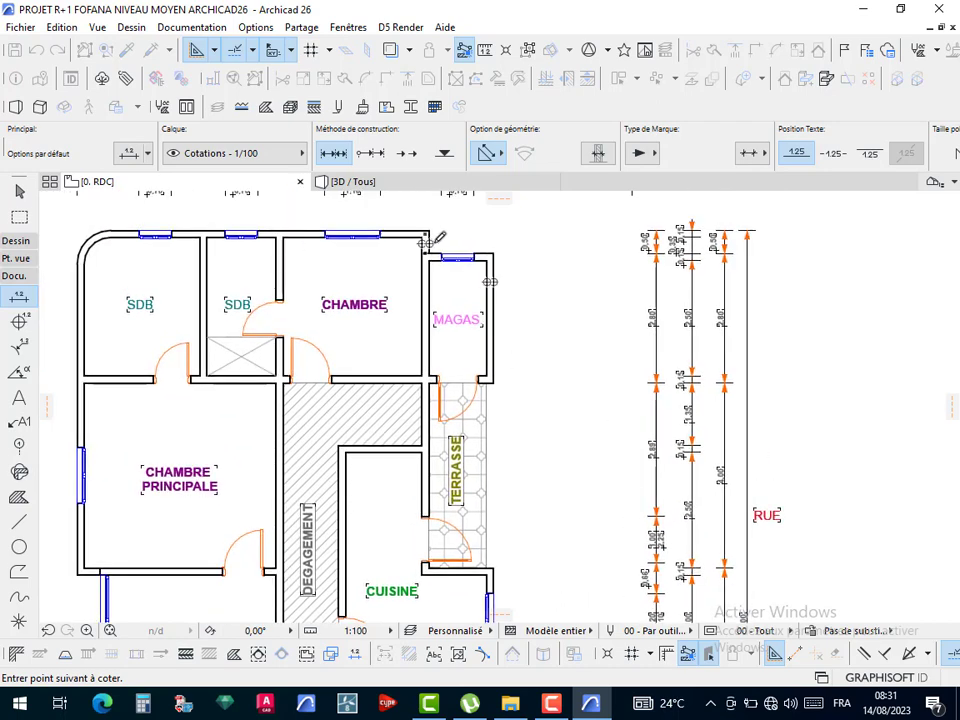
middle_drag(475, 324, 539, 433)
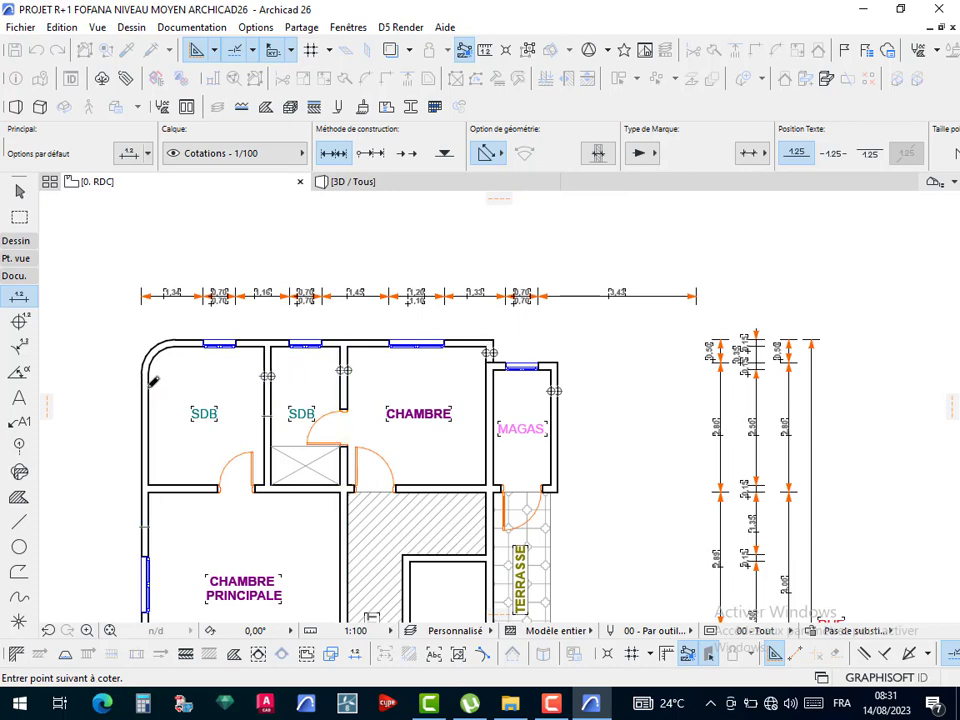
- Complete the wall chain with the outer SDB wall's faces and place it outside the window chain, on the VOISIN side
drag(203, 357, 277, 255)
scroll(290, 280, down, 5)
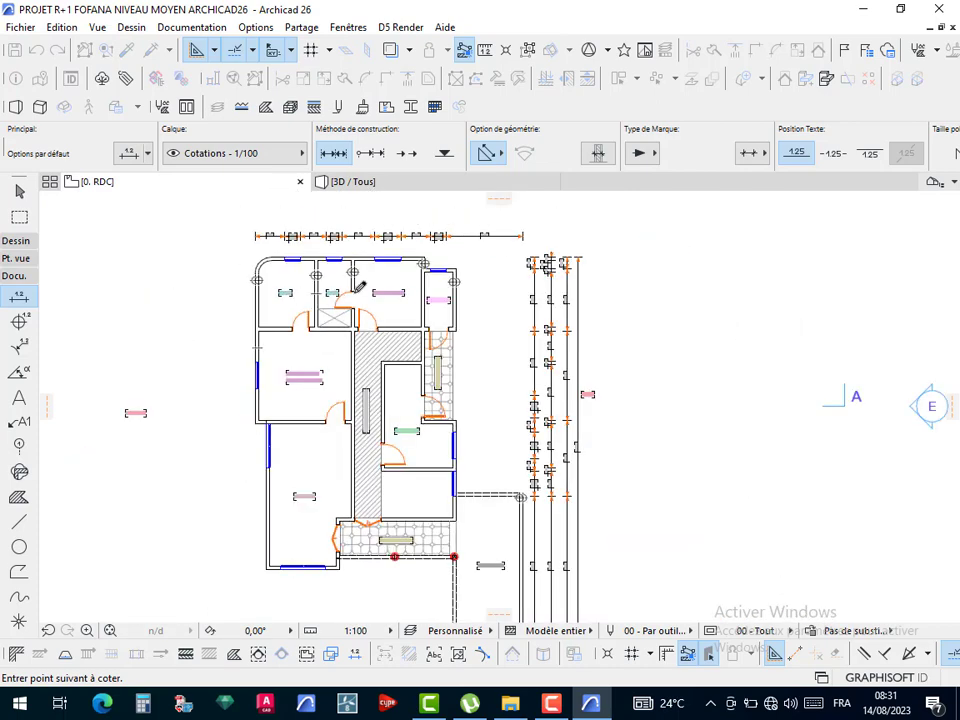
middle_drag(353, 331, 337, 464)
scroll(353, 374, up, 2)
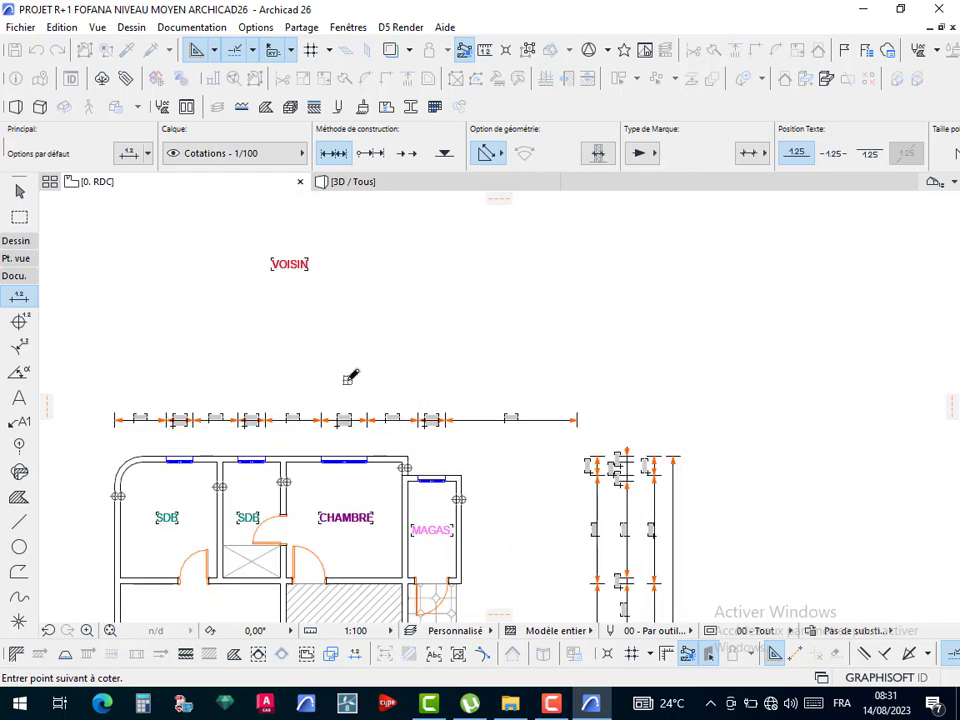
double_click(348, 377)
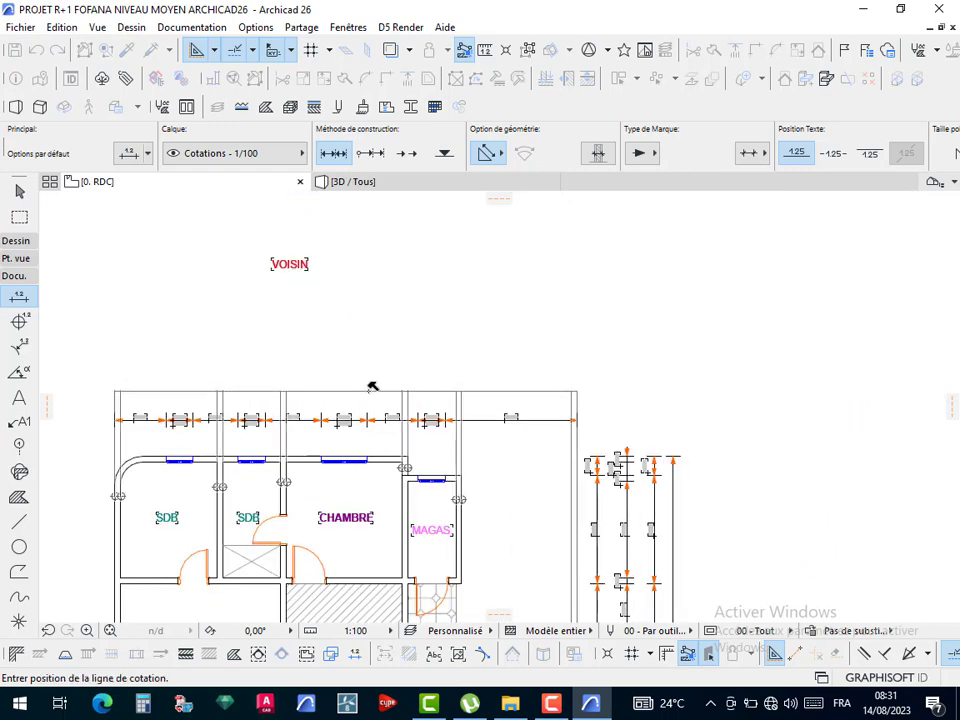
click(394, 384)
- Start a third horizontal dimension chain at the outer SDB wall, picking the outer corners of CHAMBRE and MAGAS
middle_drag(186, 433, 219, 369)
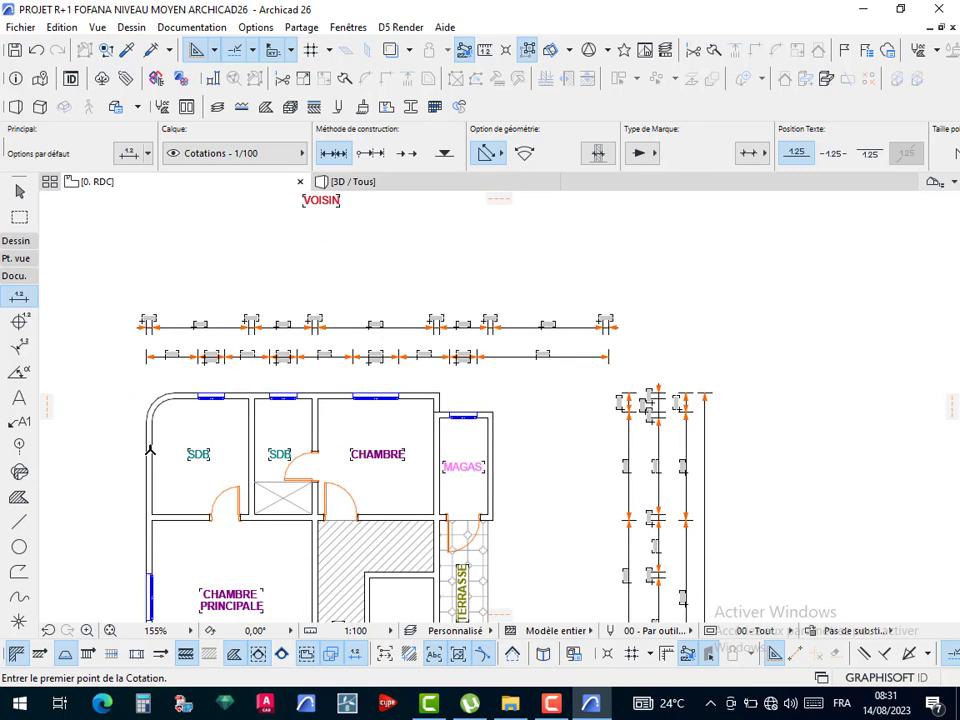
scroll(150, 447, up, 4)
scroll(152, 400, up, 2)
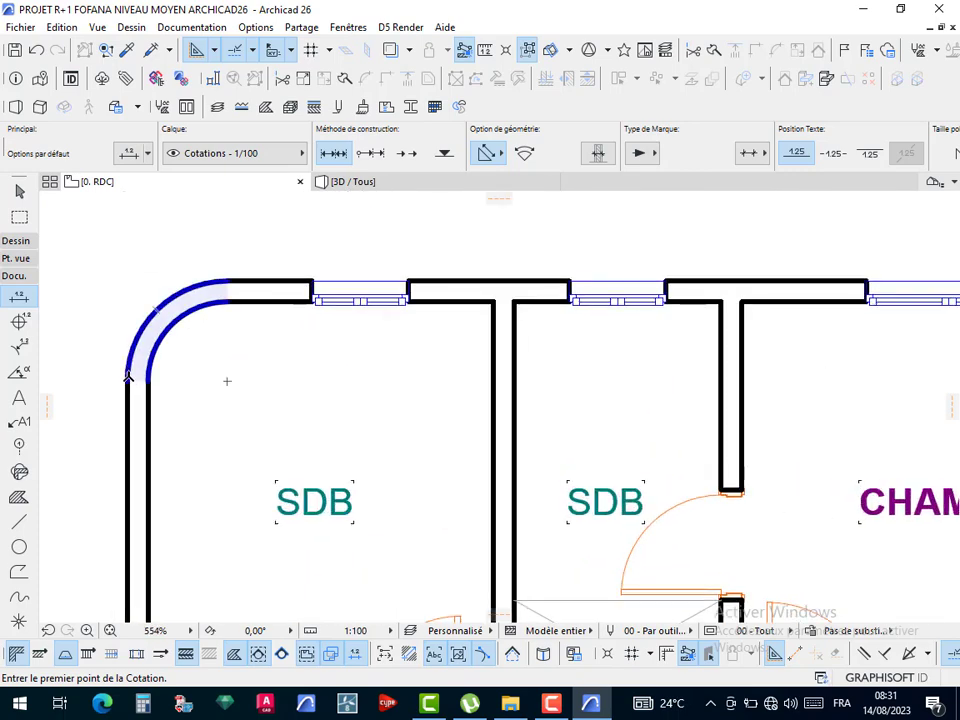
click(227, 381)
scroll(230, 358, down, 7)
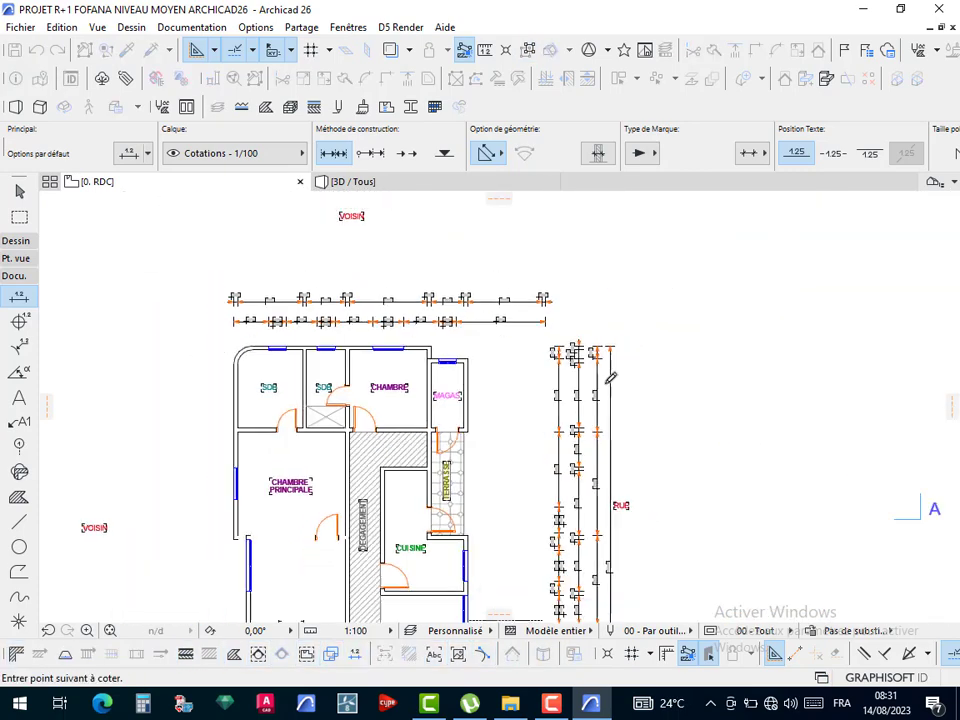
scroll(429, 343, up, 3)
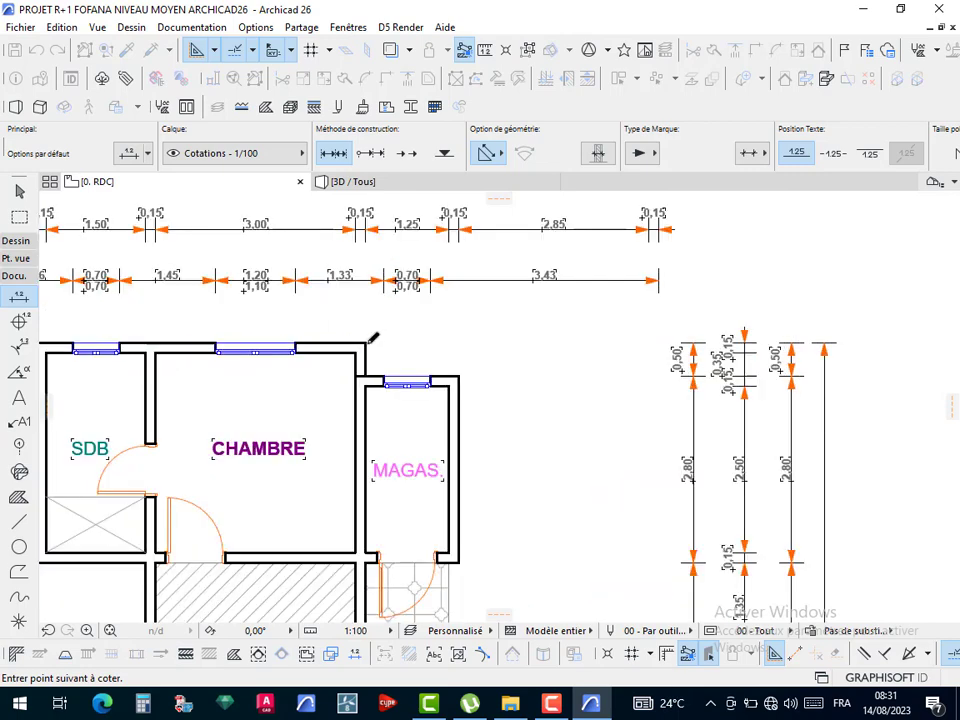
scroll(368, 339, up, 2)
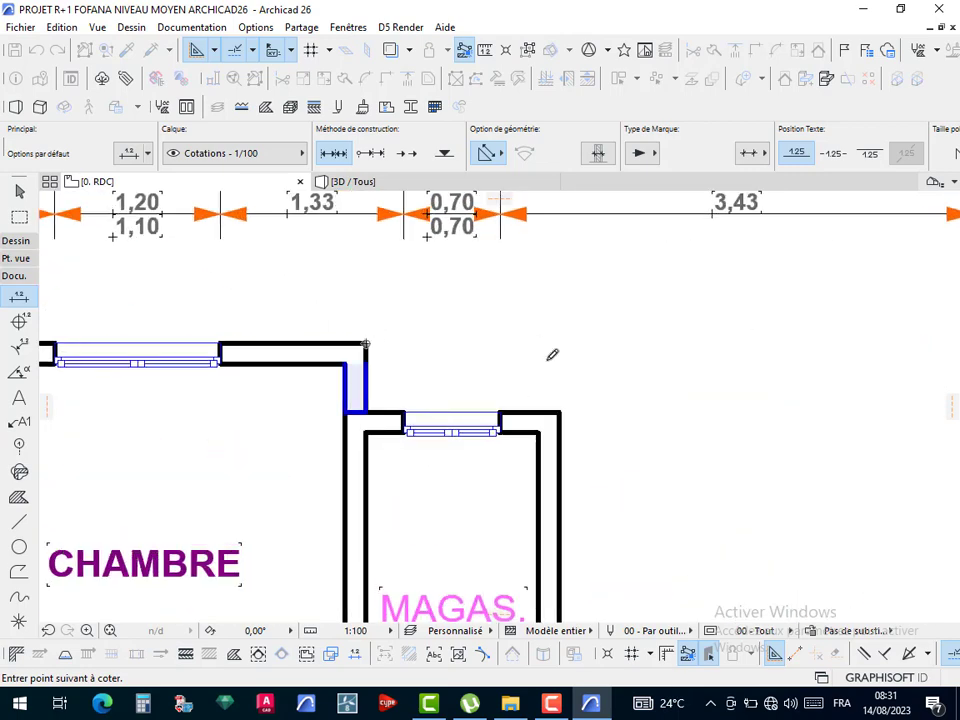
scroll(529, 330, down, 5)
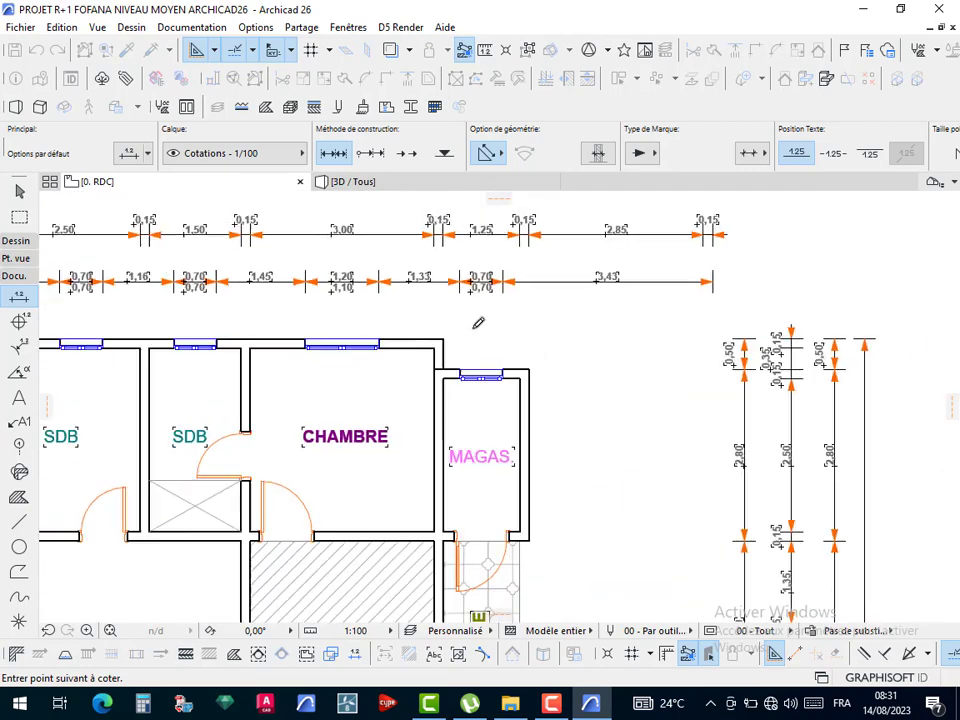
middle_drag(542, 542, 515, 432)
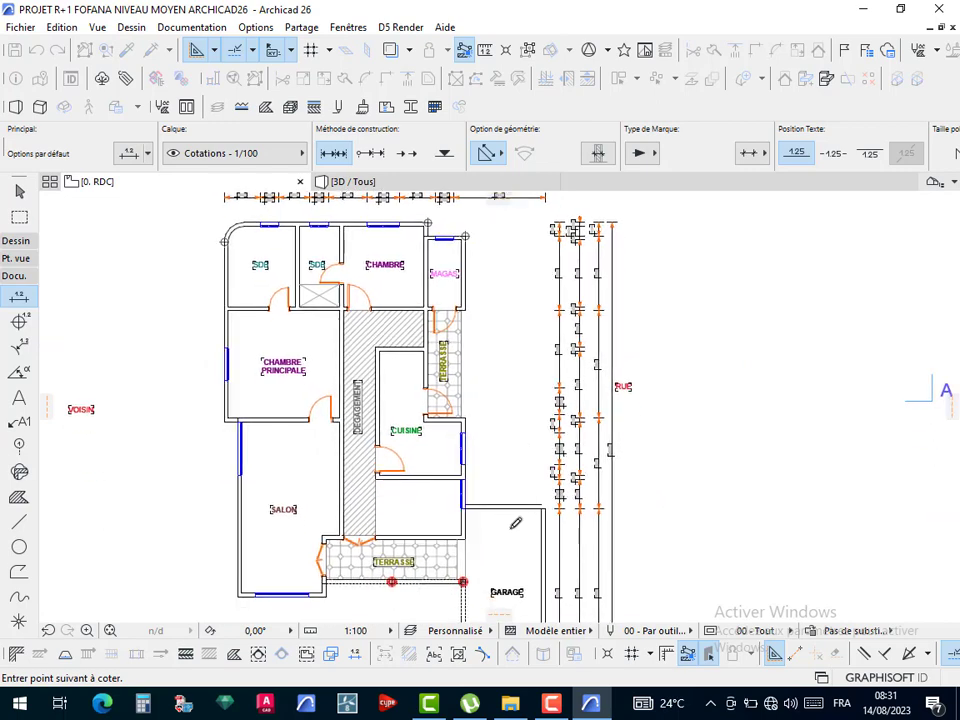
- Finish the third chain at the garage's upper outer corner and place it outside the wall chain, on the VOISIN side
scroll(525, 520, up, 5)
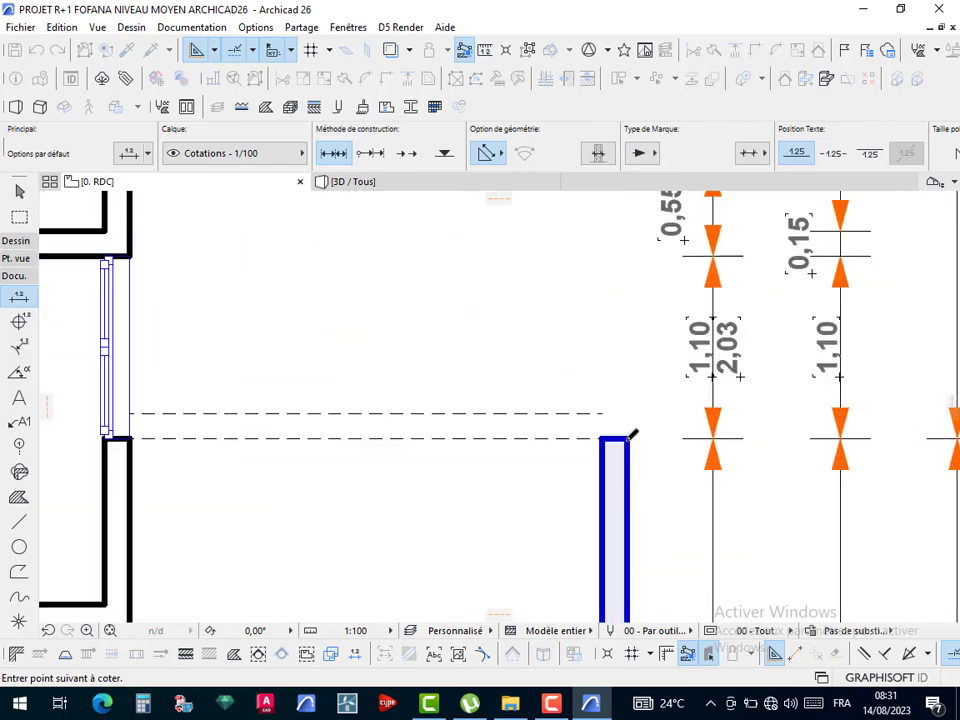
click(627, 438)
scroll(476, 333, down, 10)
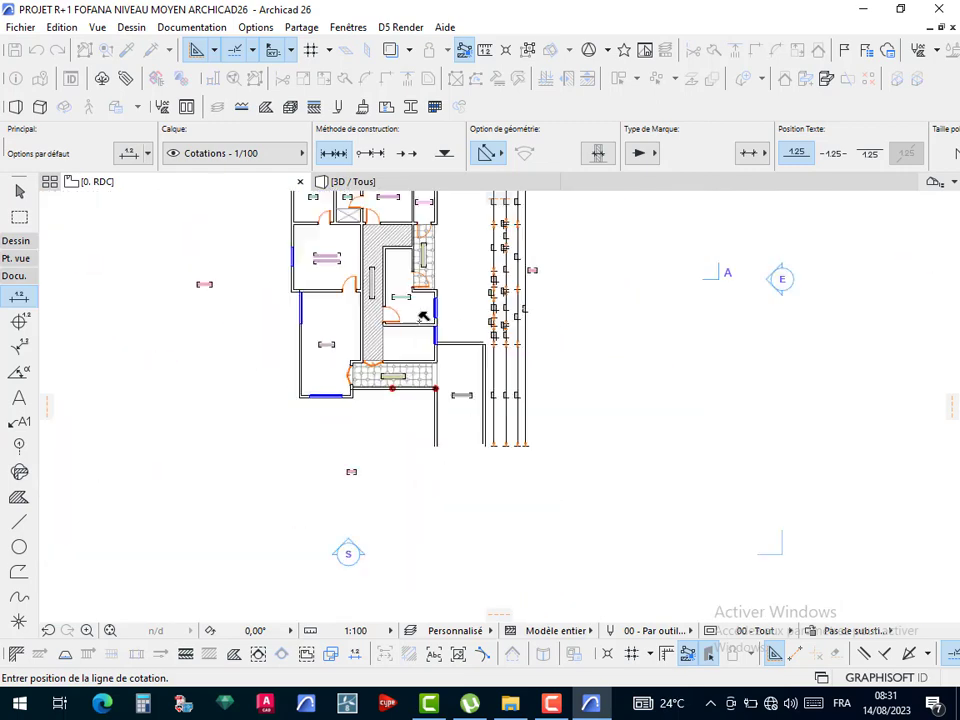
scroll(446, 380, up, 6)
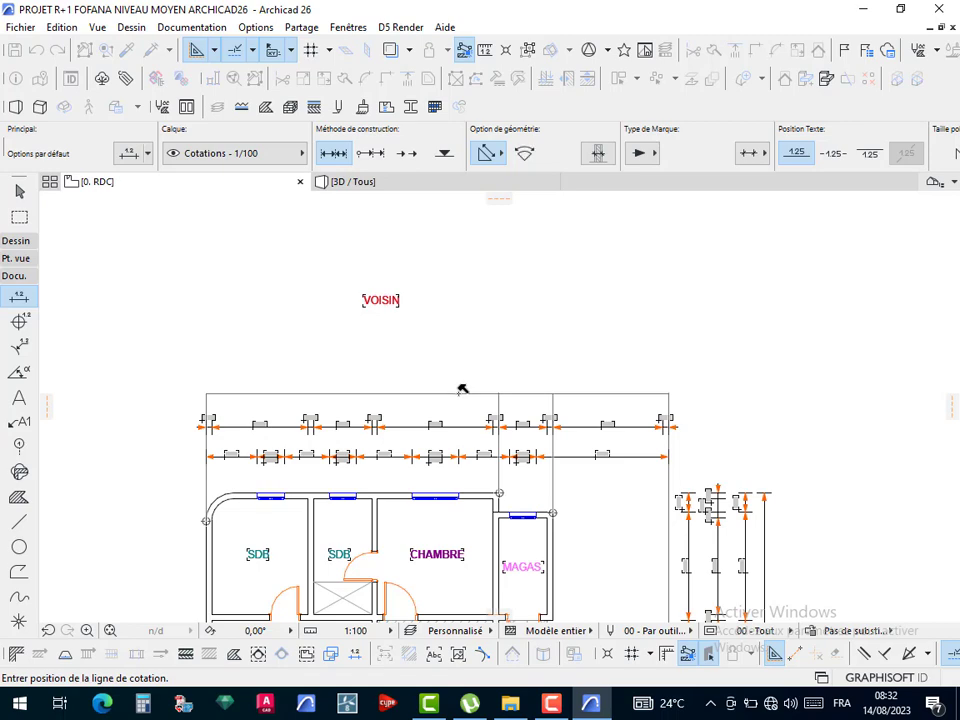
click(462, 390)
scroll(460, 398, up, 3)
scroll(396, 369, down, 3)
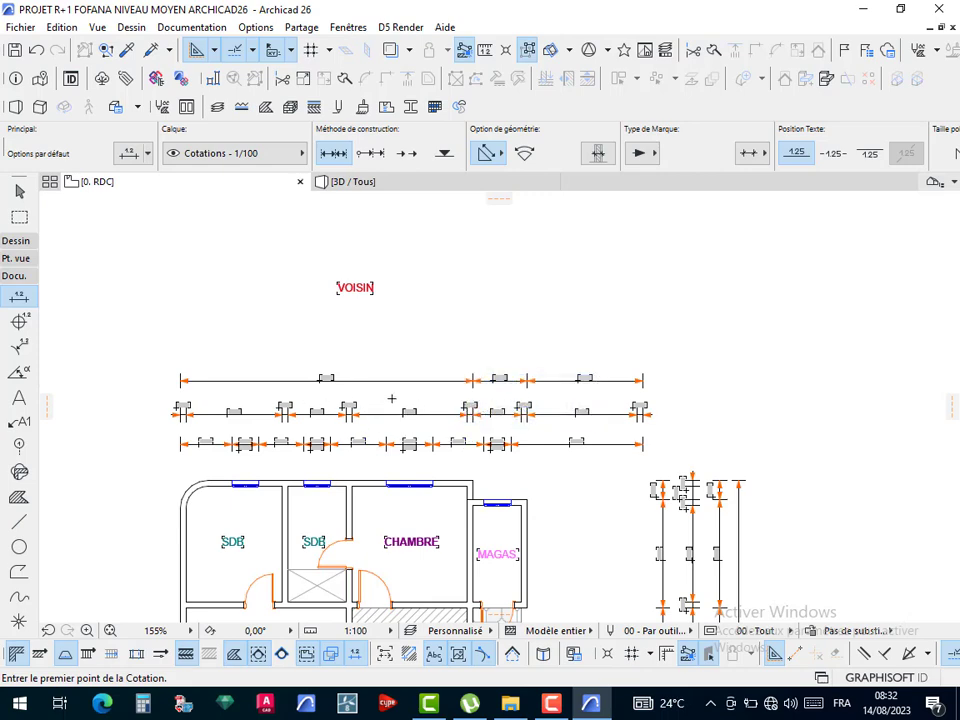
- Add an overall horizontal dimension from the garage's upper outer corner to CHAMBRE PRINCIPALE's lower outer corner, outside the other rear chains
scroll(576, 430, down, 5)
middle_drag(607, 513, 588, 314)
scroll(608, 523, up, 5)
scroll(582, 408, up, 14)
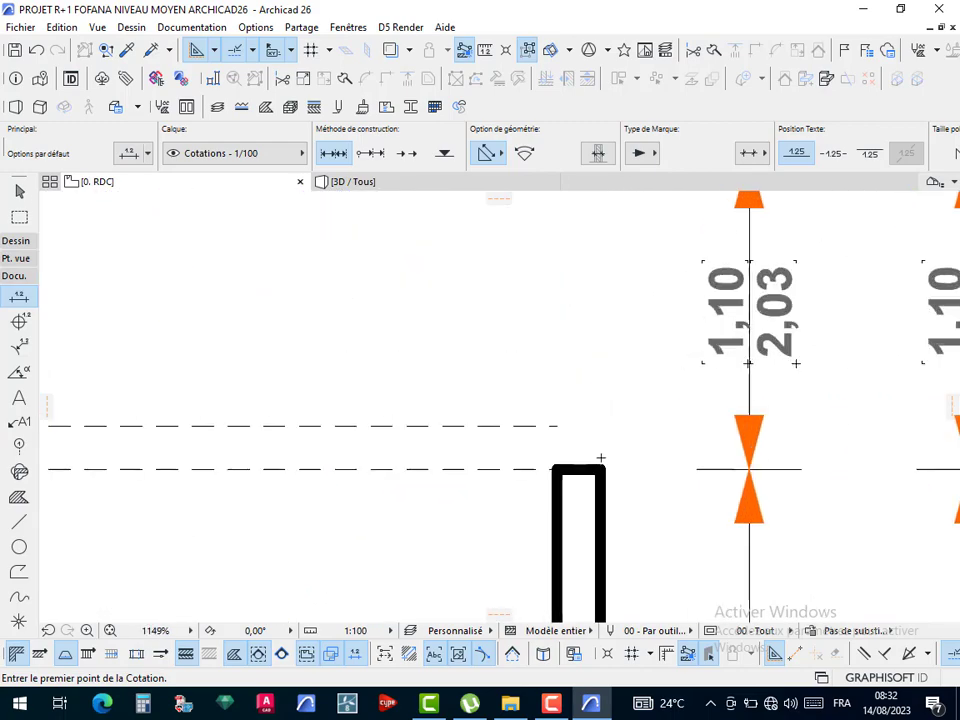
scroll(606, 400, down, 12)
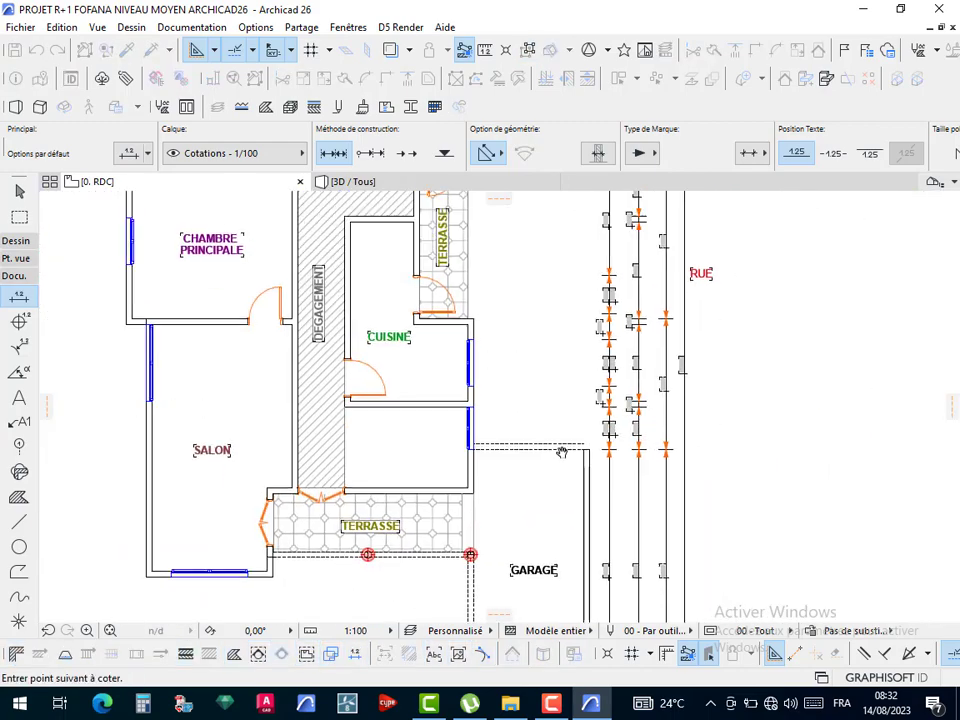
scroll(204, 411, up, 8)
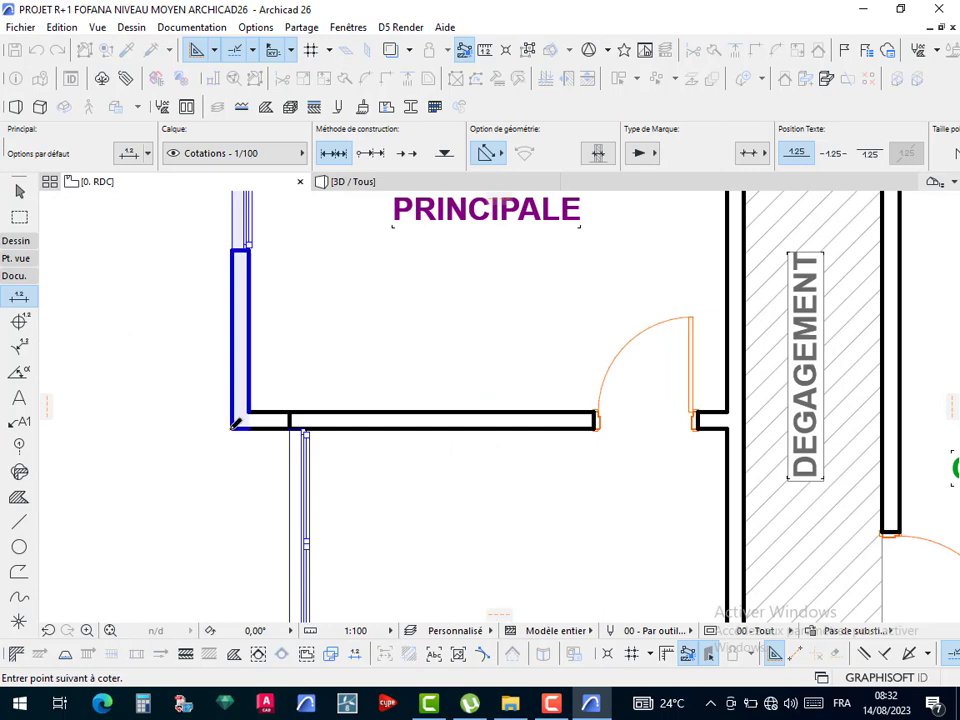
click(232, 429)
double_click(564, 349)
scroll(564, 340, down, 10)
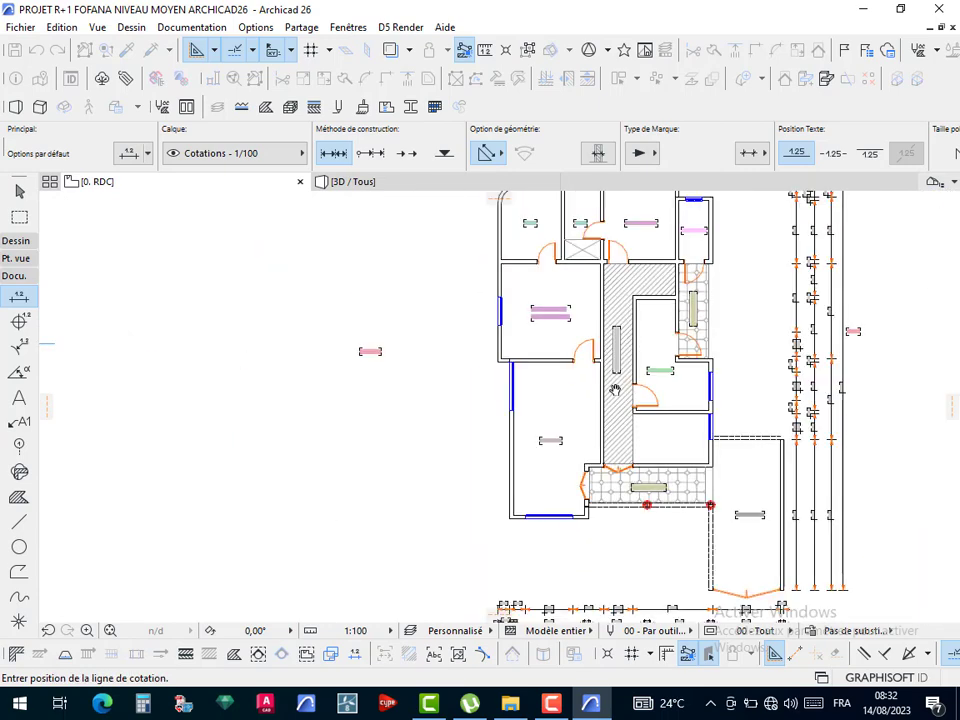
scroll(612, 366, up, 3)
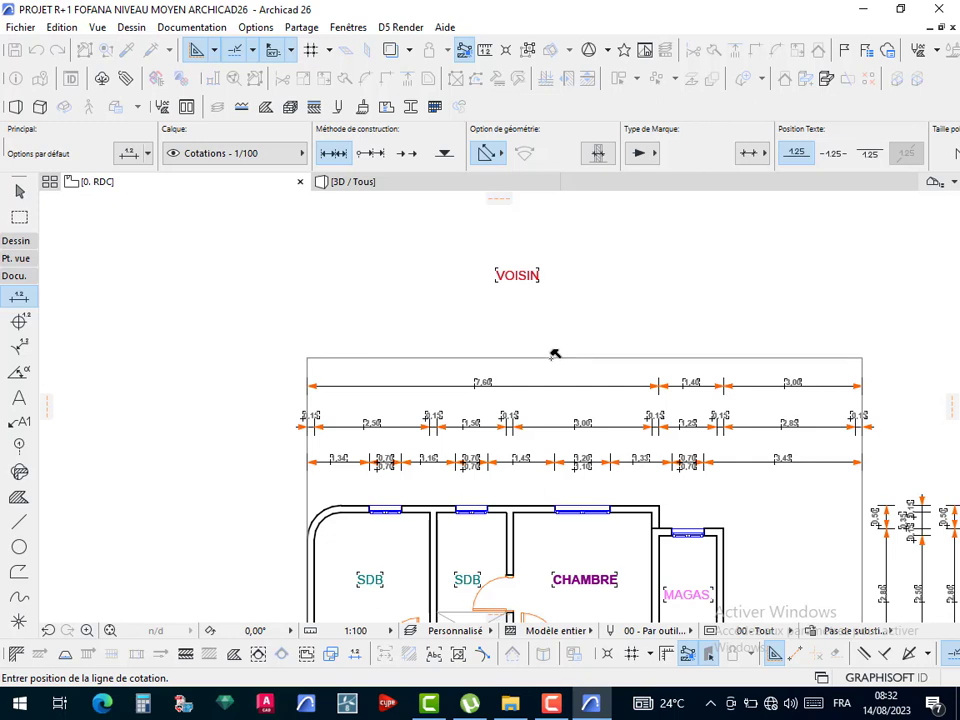
key(Escape)
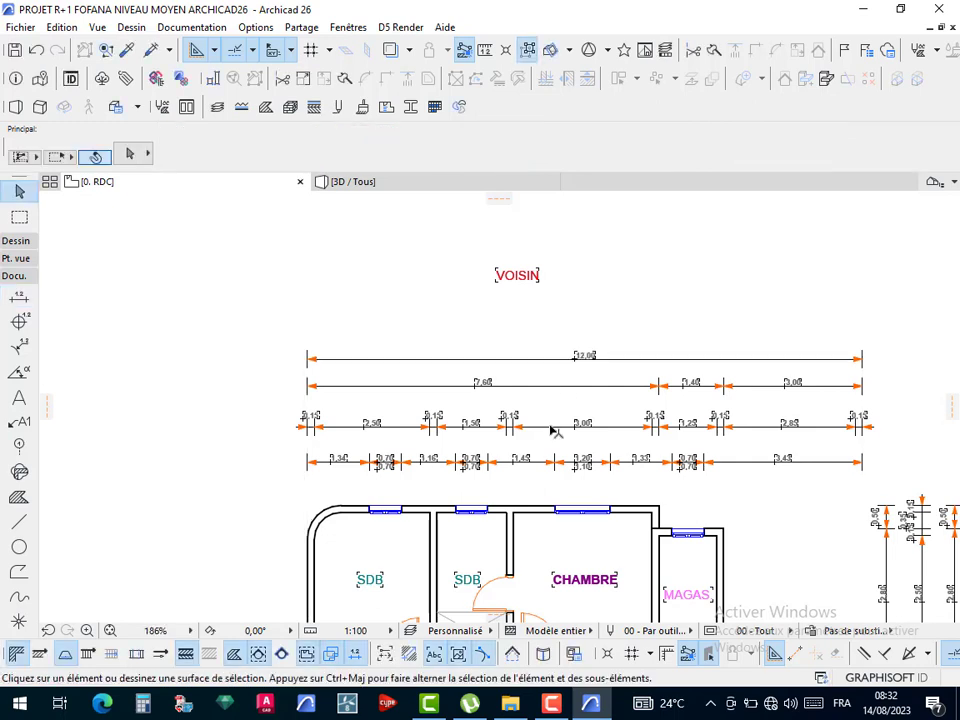
- Adjust the spacing of the rear wall chain, and shift the outer-corner chain and the overall dimension closer to the facade
click(553, 428)
mouse_move(553, 428)
mouse_down()
mouse_move(553, 444)
mouse_move(557, 418)
mouse_move(547, 418)
mouse_move(545, 437)
mouse_up()
scroll(557, 420, up, 3)
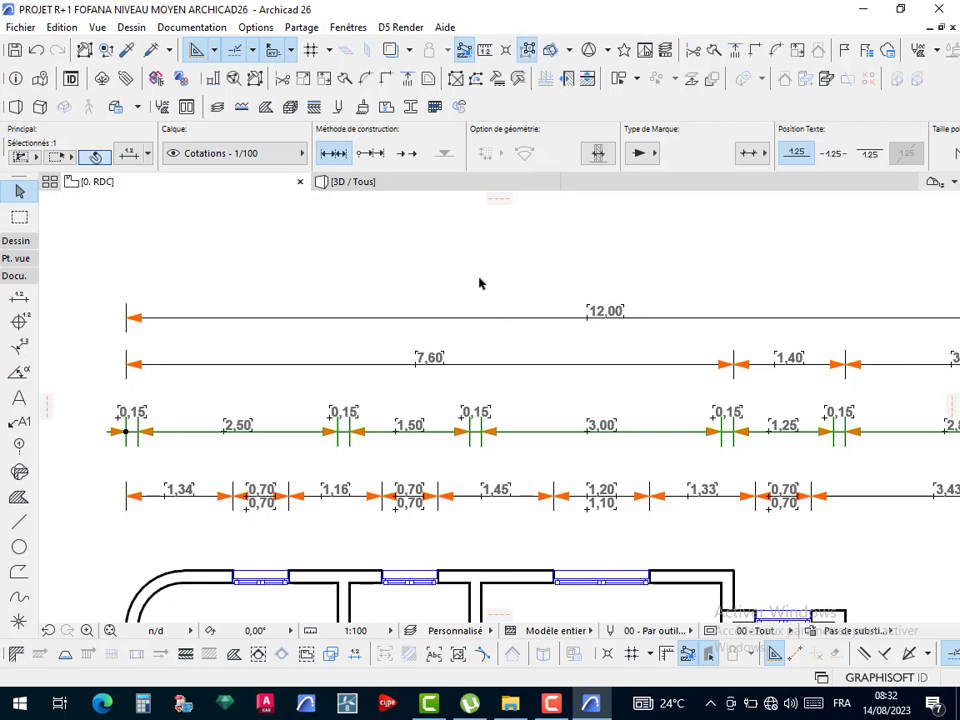
click(516, 369)
drag(516, 370, 515, 389)
click(526, 320)
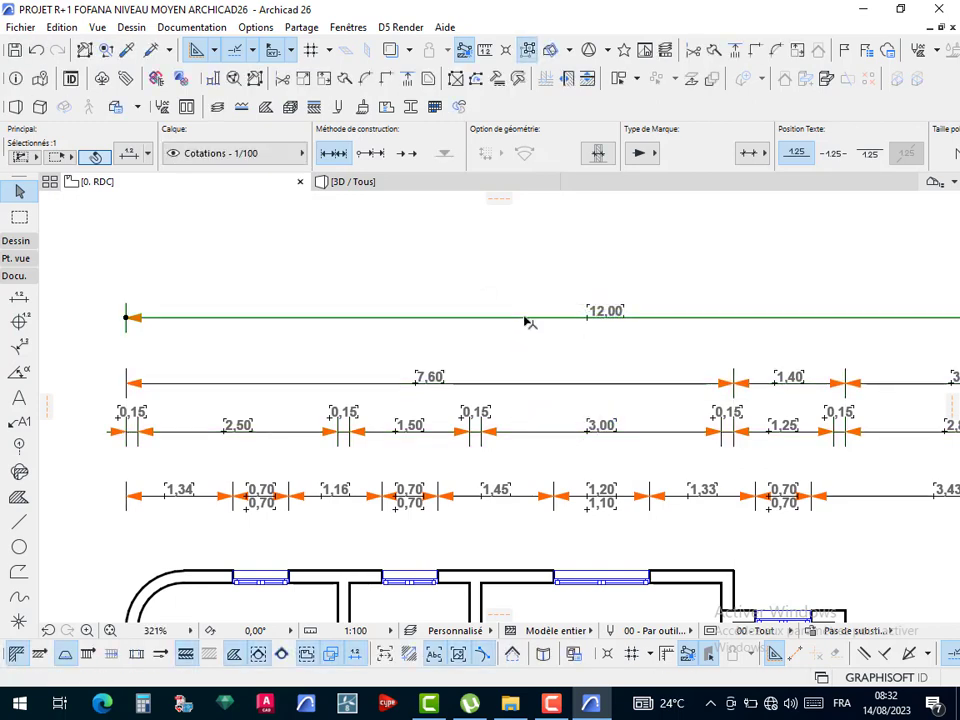
drag(524, 319, 527, 343)
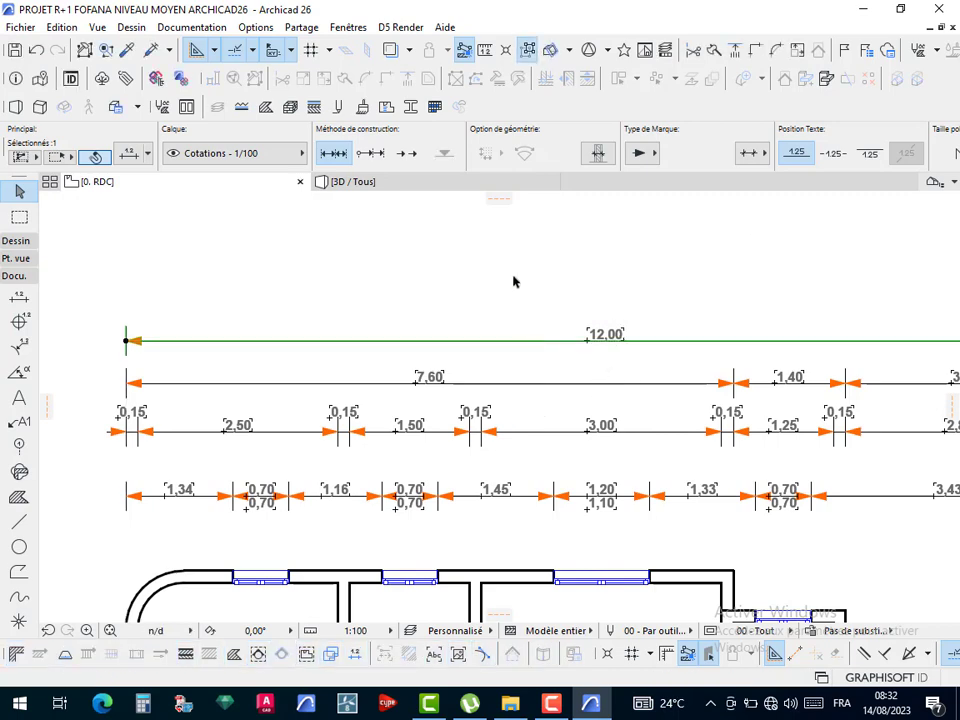
click(514, 283)
- Start a vertical dimension chain for the side facade at the garage's lower corner beside the gate, facing SALON
scroll(514, 283, down, 5)
middle_drag(653, 402, 632, 319)
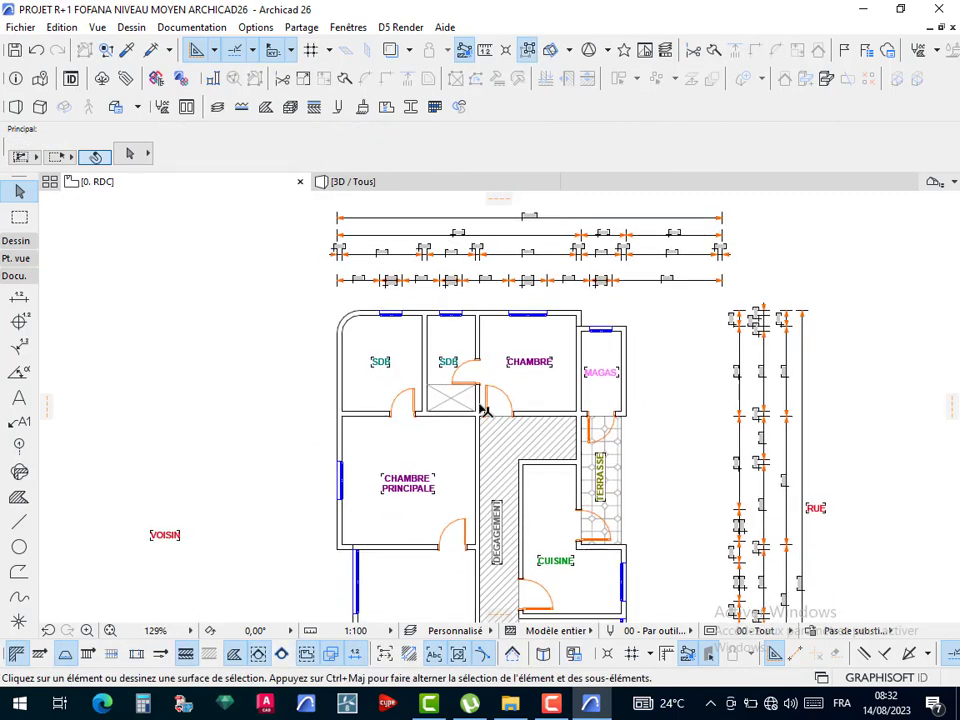
middle_drag(483, 426, 501, 318)
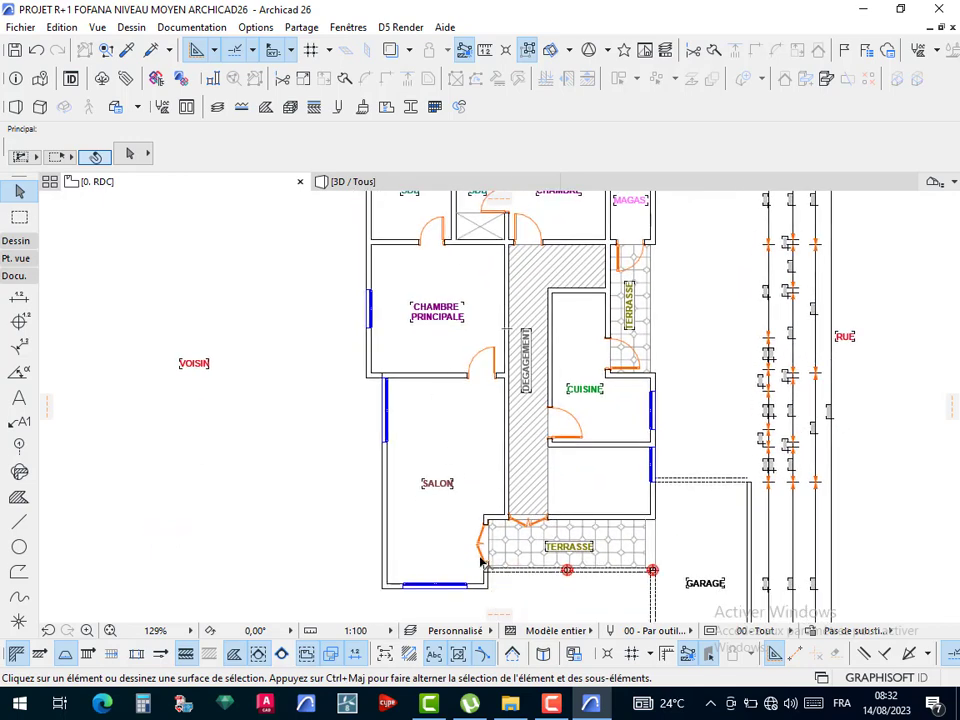
middle_drag(480, 559, 485, 349)
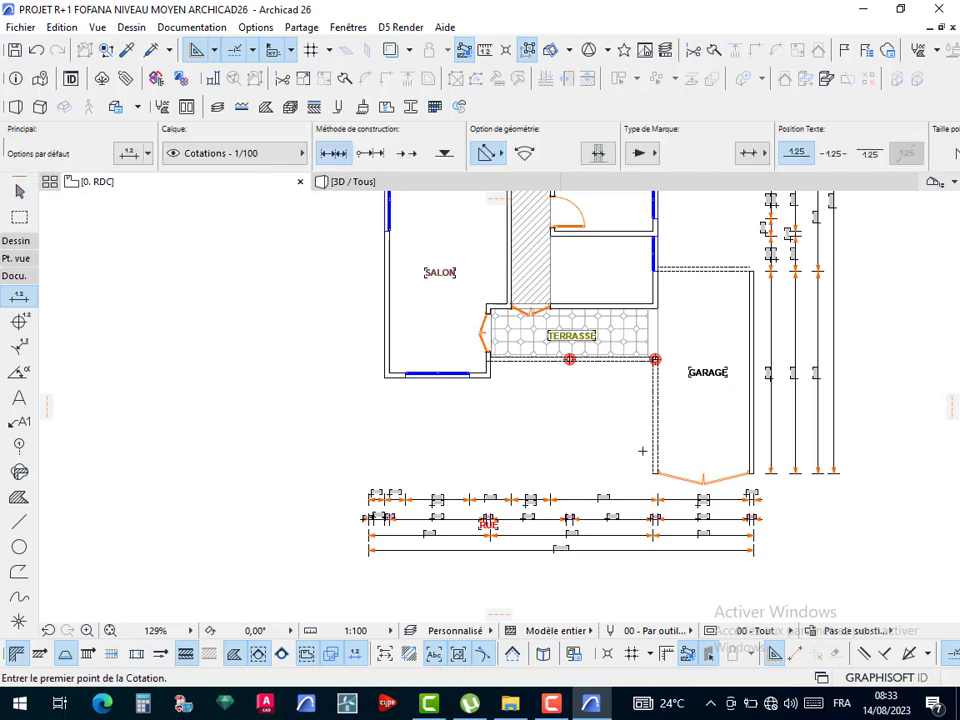
scroll(655, 470, up, 6)
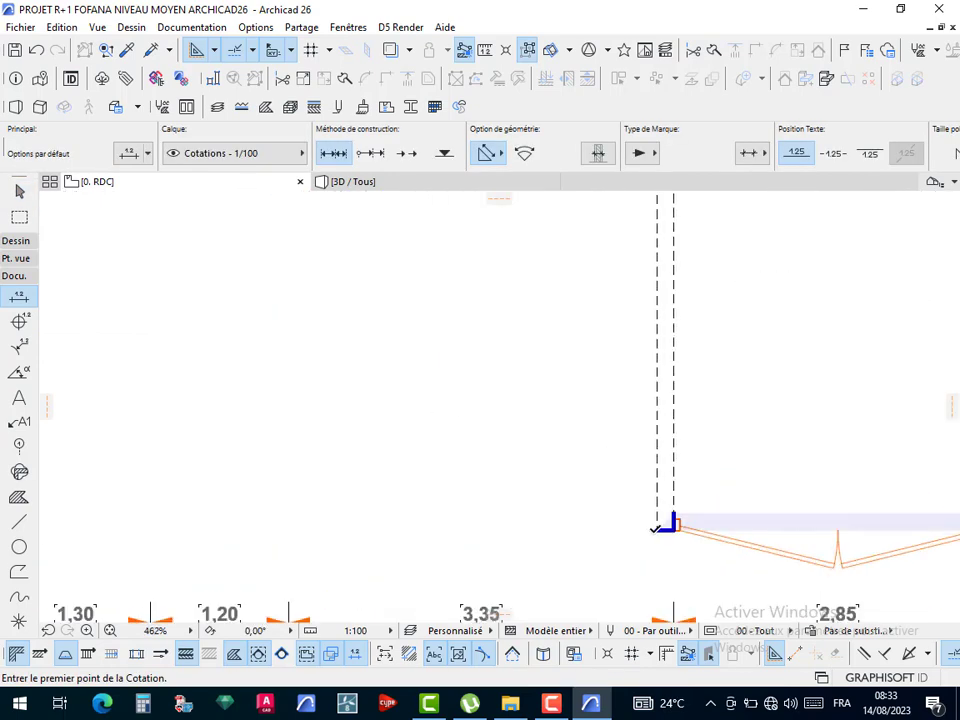
scroll(294, 454, down, 5)
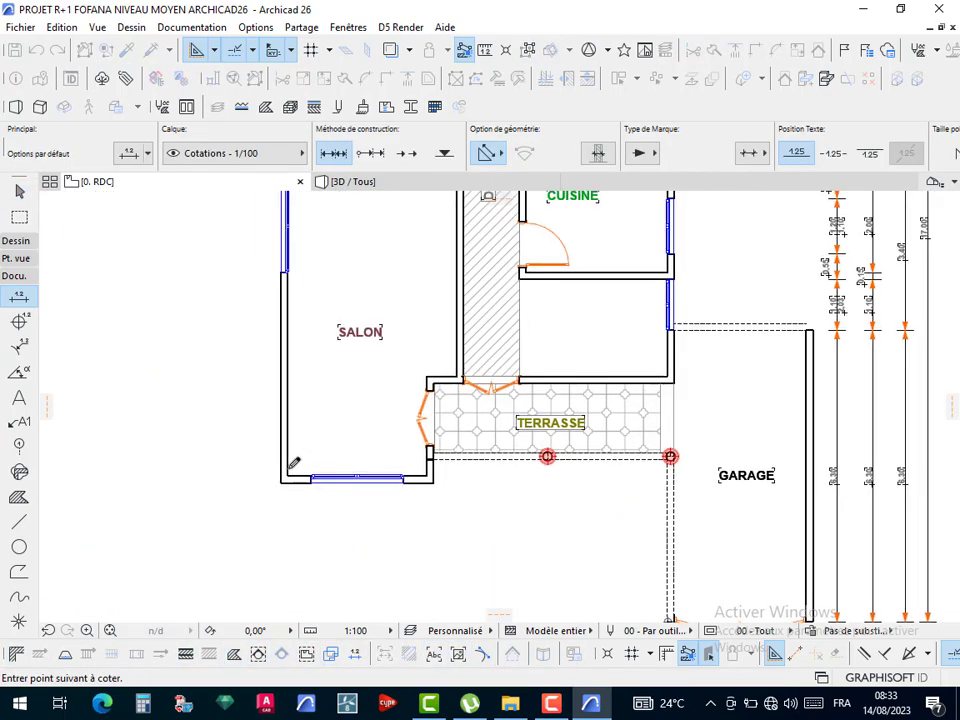
- Add both edges of the SALON side window to the vertical dimension chain
scroll(271, 243, up, 4)
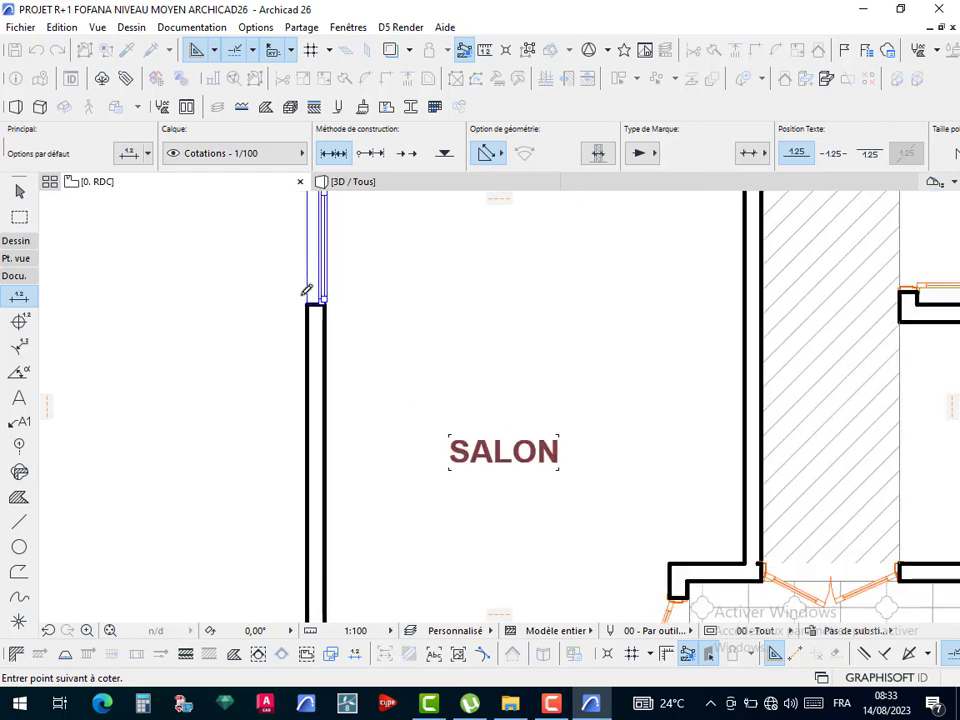
scroll(362, 279, down, 2)
scroll(362, 279, down, 2)
middle_drag(373, 389, 410, 618)
scroll(372, 422, up, 7)
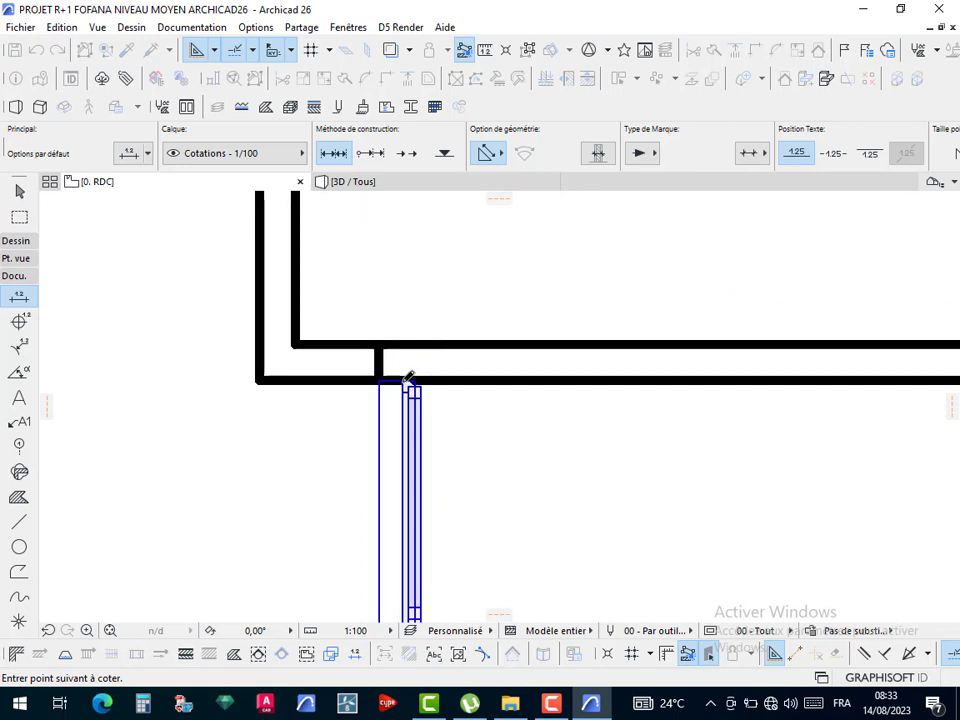
- Add both edges of the CHAMBRE PRINCIPALE window to the vertical dimension chain
scroll(394, 463, down, 3)
middle_drag(394, 463, 478, 619)
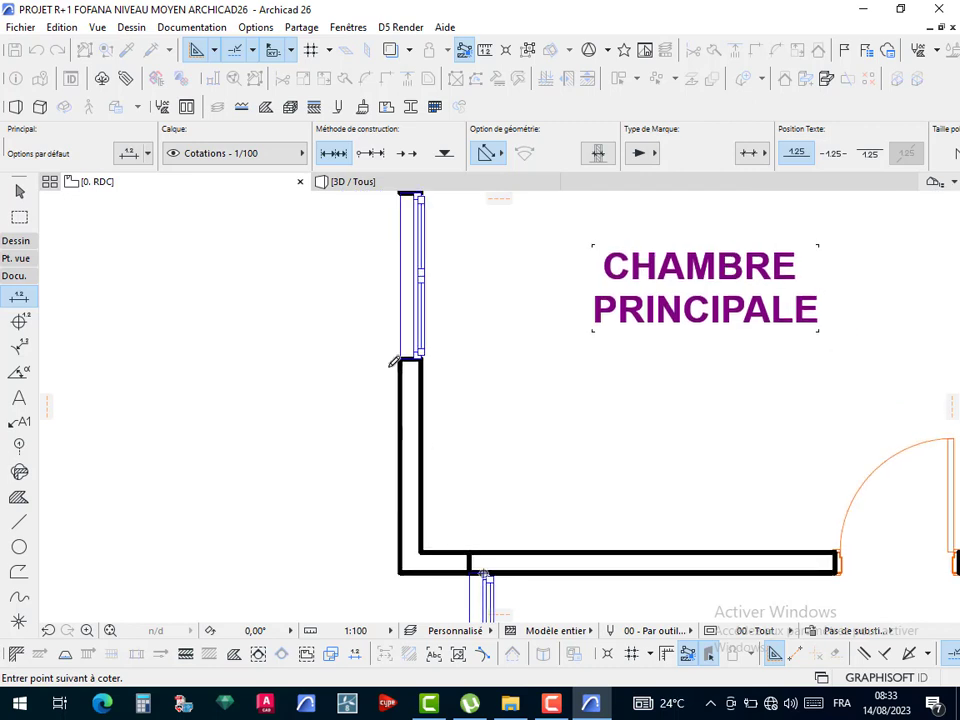
scroll(395, 364, up, 4)
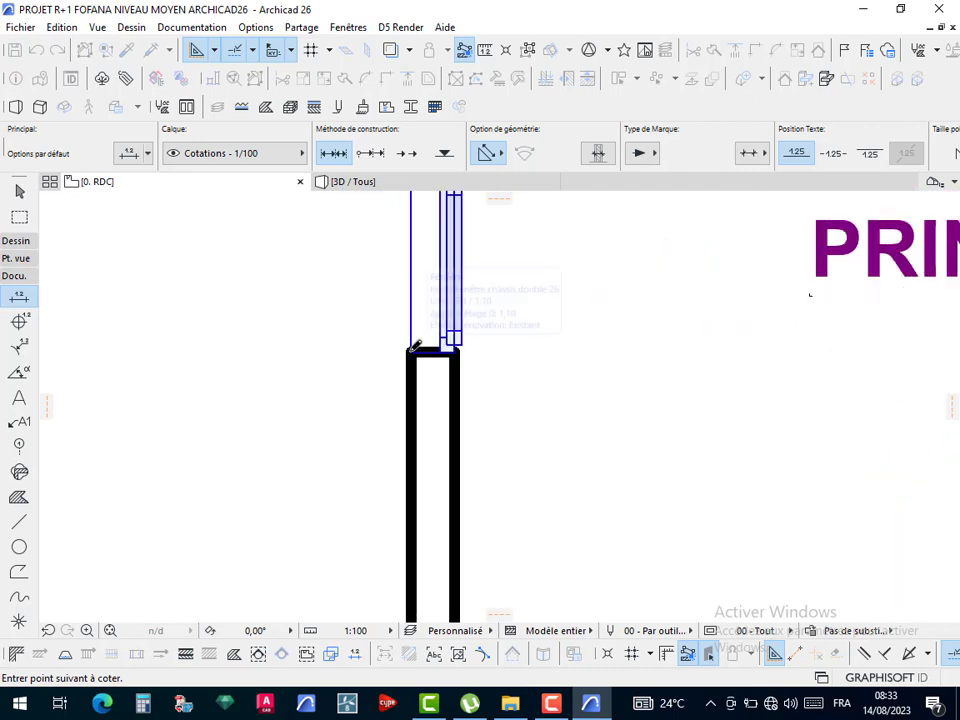
middle_drag(415, 345, 468, 435)
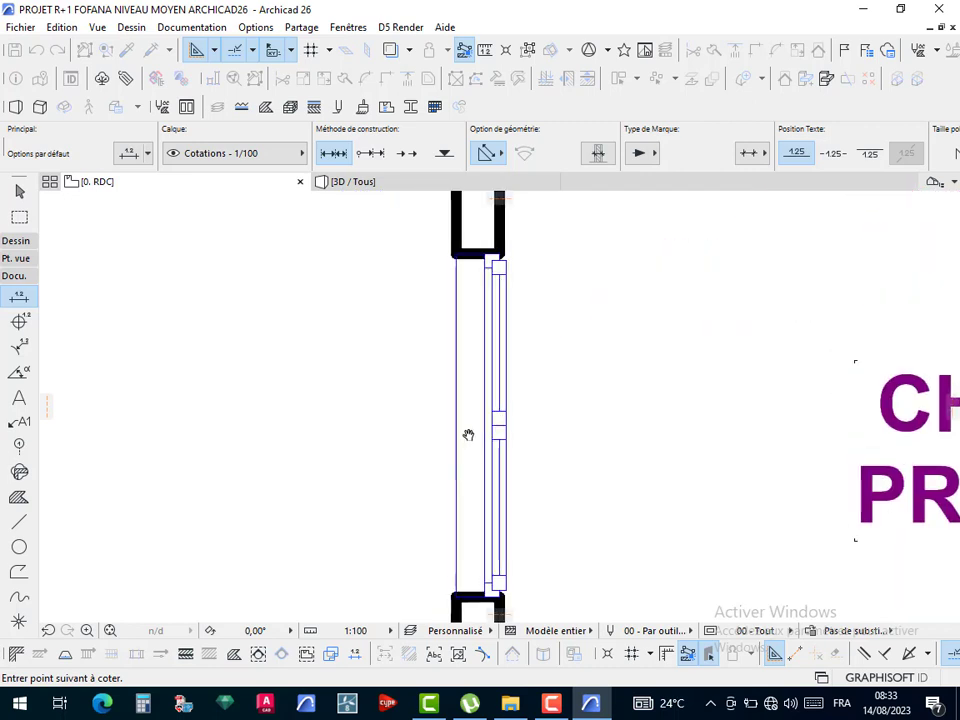
click(457, 252)
- Add the rear wall's outer face at the curved SDB corner to the vertical opening chain and place its line beside the VOISIN side facade
scroll(470, 290, down, 3)
middle_drag(476, 253, 486, 561)
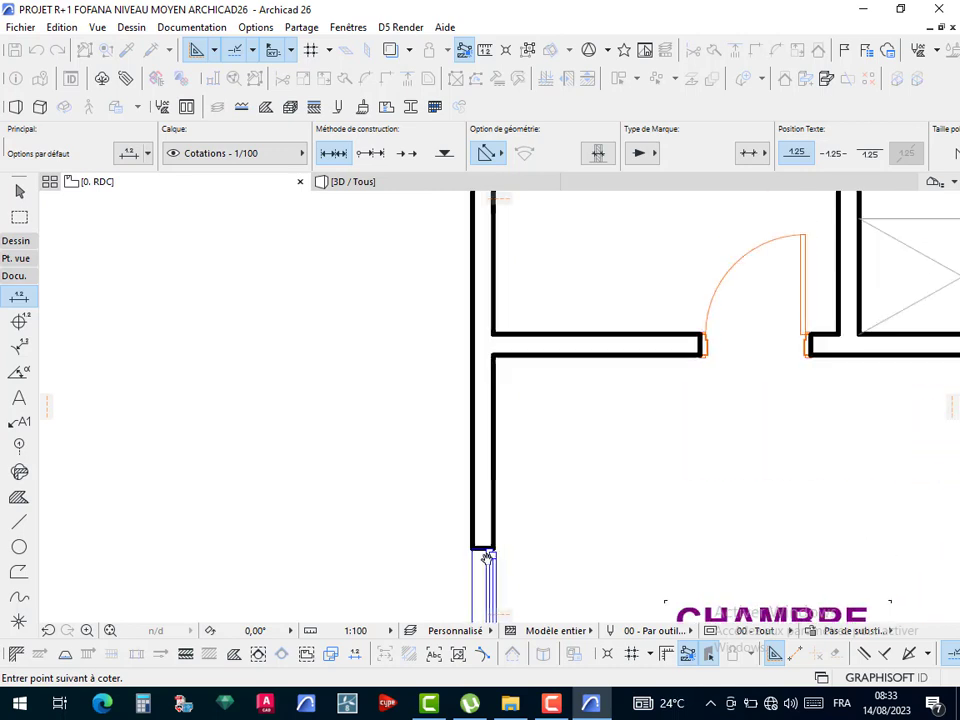
scroll(478, 386, up, 4)
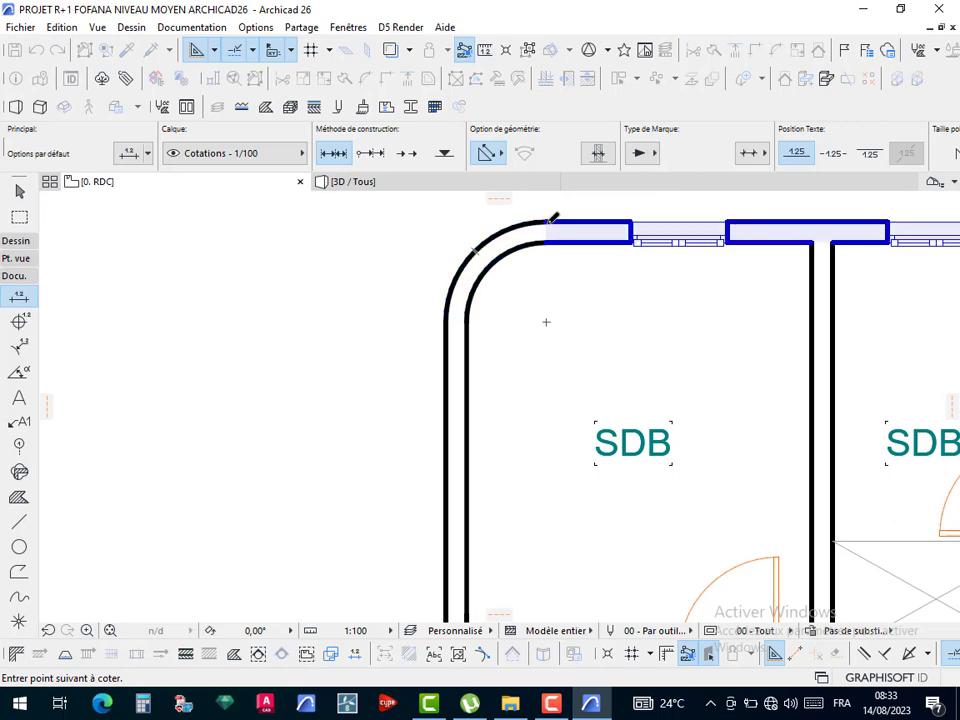
scroll(401, 279, down, 4)
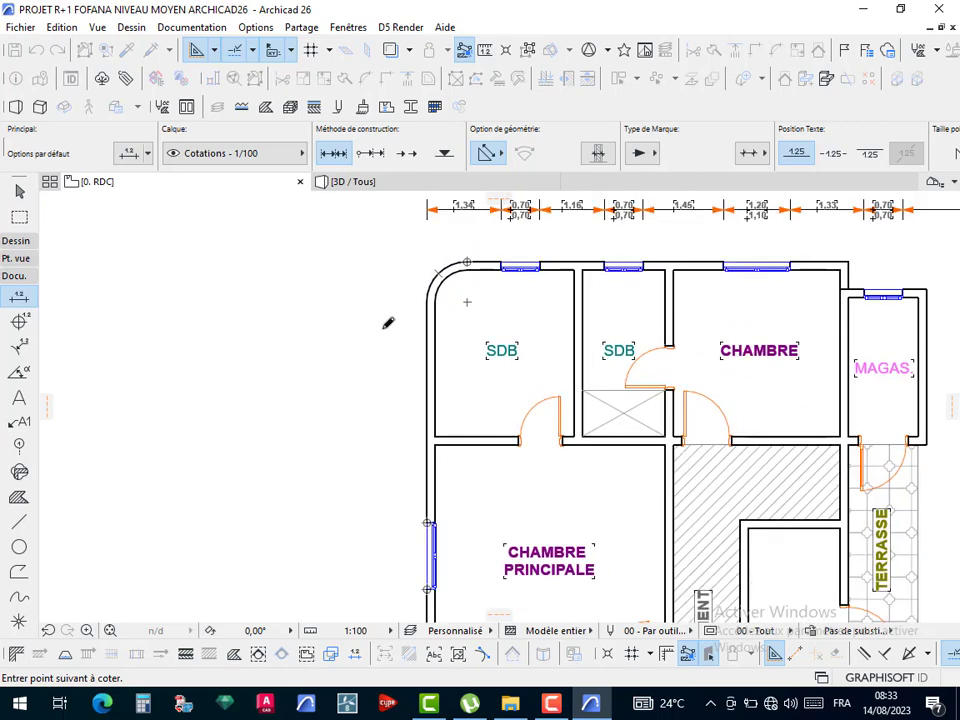
double_click(386, 326)
scroll(405, 411, down, 3)
middle_drag(550, 462, 593, 304)
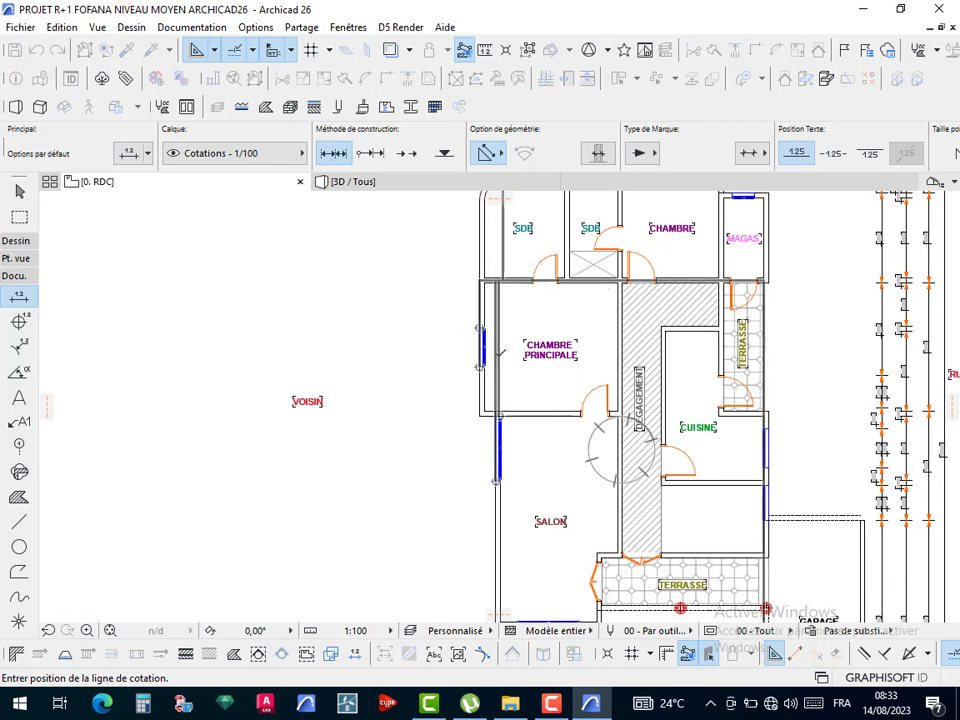
scroll(453, 345, down, 3)
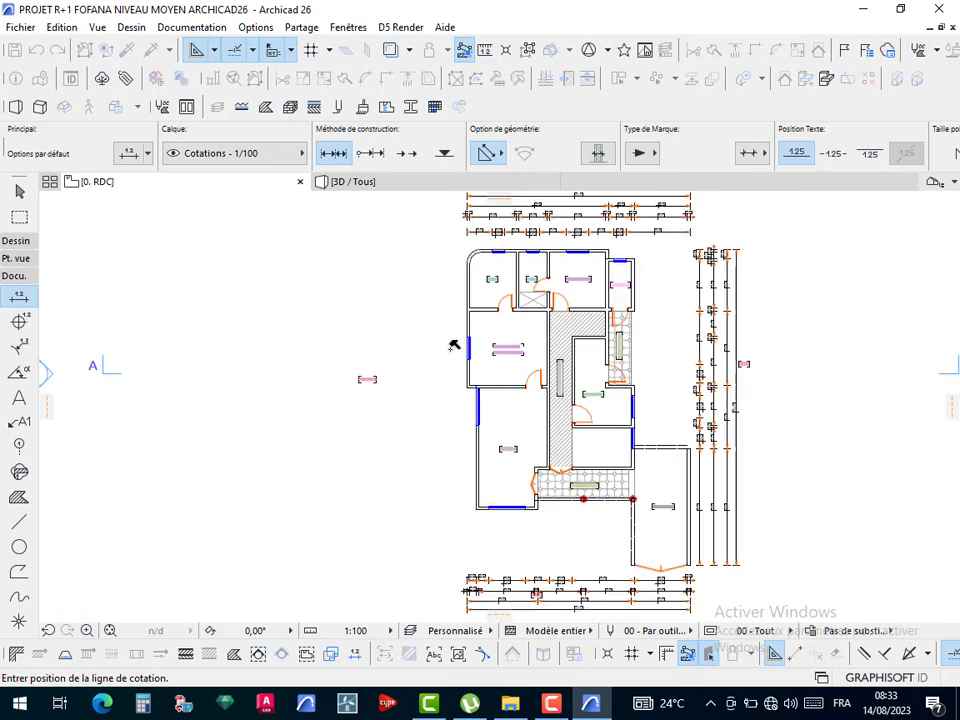
scroll(453, 345, up, 1)
scroll(456, 356, up, 1)
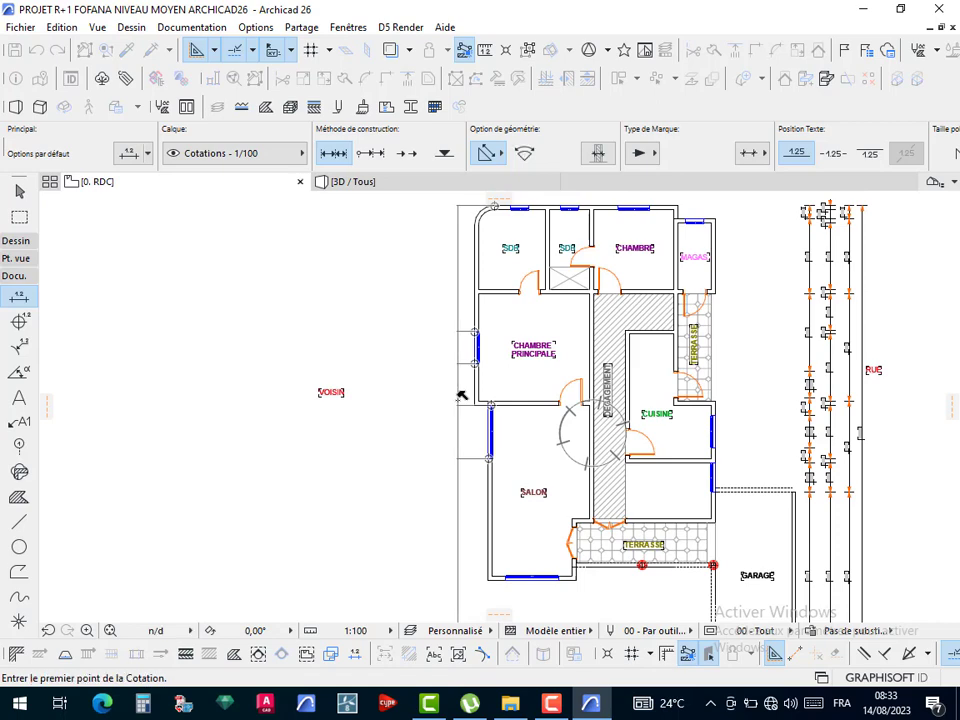
click(462, 396)
- Start a vertical wall-thickness chain at the garage's lower end wall beside the gate and add both faces of the SALON front wall
middle_drag(539, 476, 510, 259)
scroll(666, 435, up, 7)
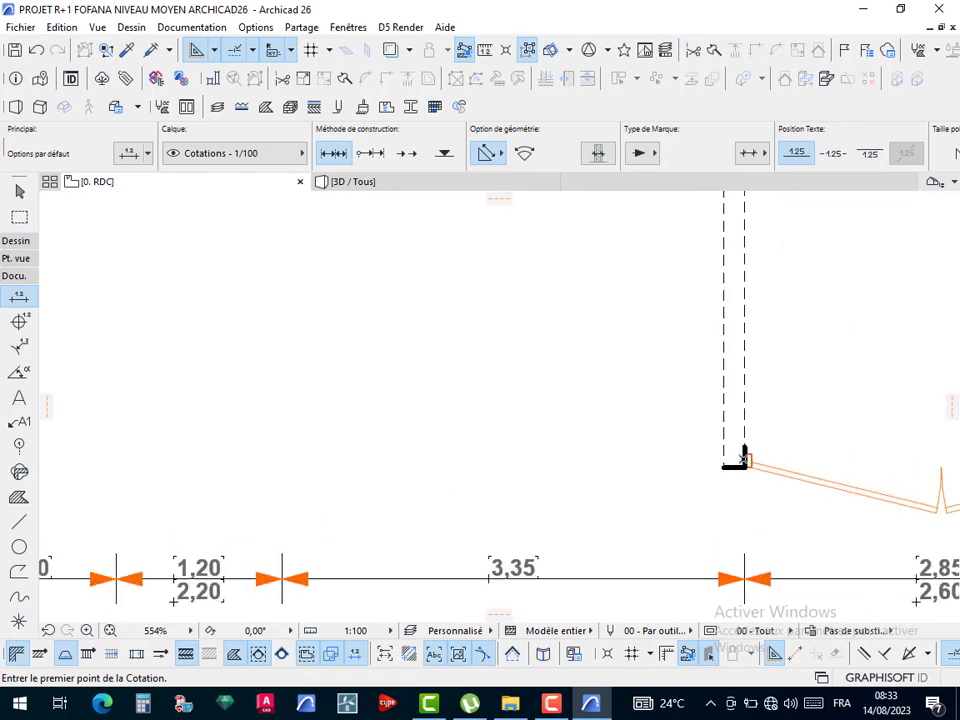
scroll(740, 458, up, 5)
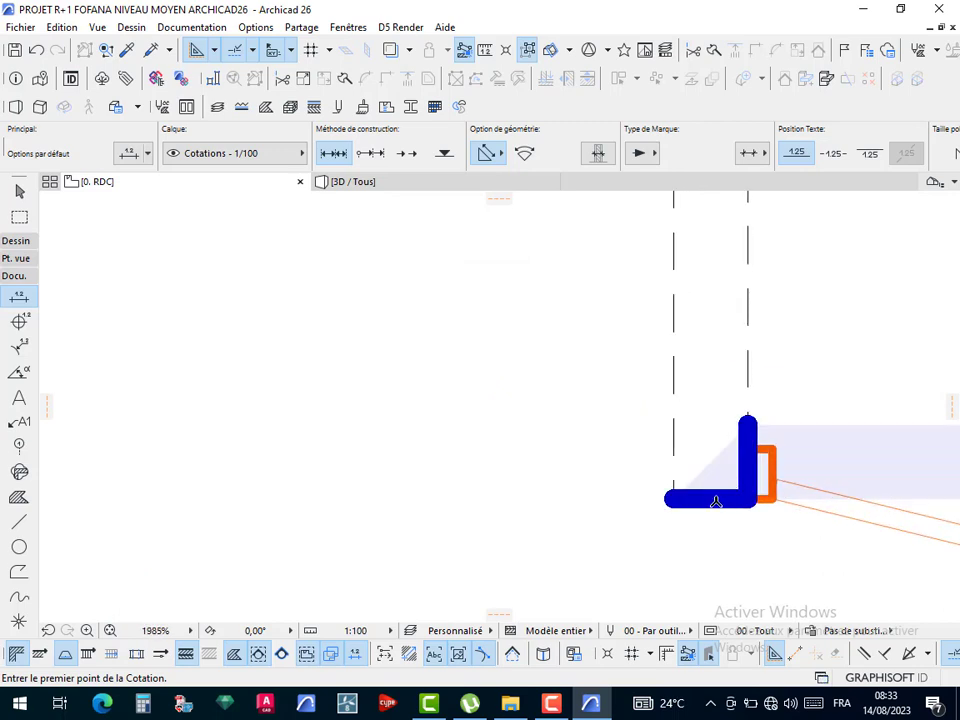
click(716, 501)
scroll(722, 428, down, 6)
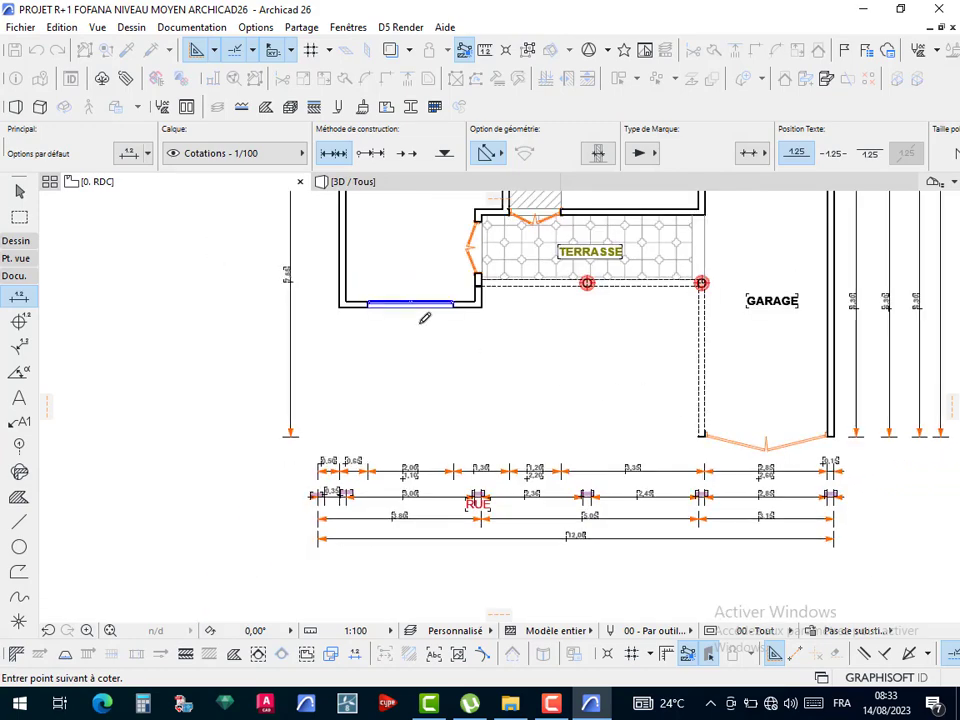
scroll(405, 315, up, 4)
click(381, 314)
scroll(384, 291, down, 2)
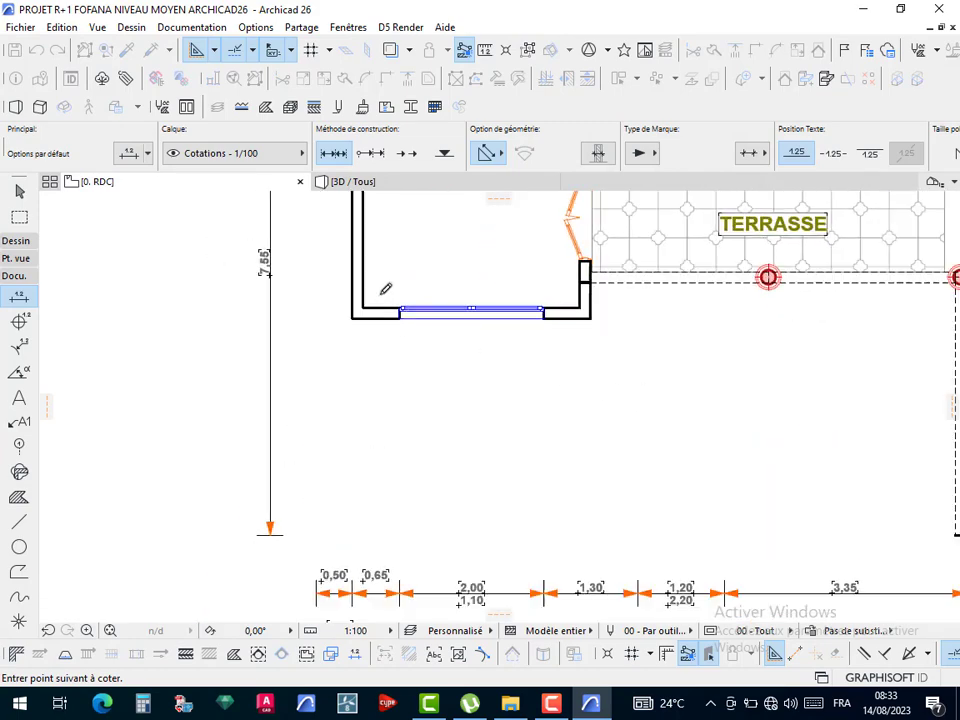
- Add to the chain both faces of the walls separating CHAMBRE PRINCIPALE from SALON and from SDB
middle_drag(384, 291, 444, 558)
middle_drag(444, 263, 440, 472)
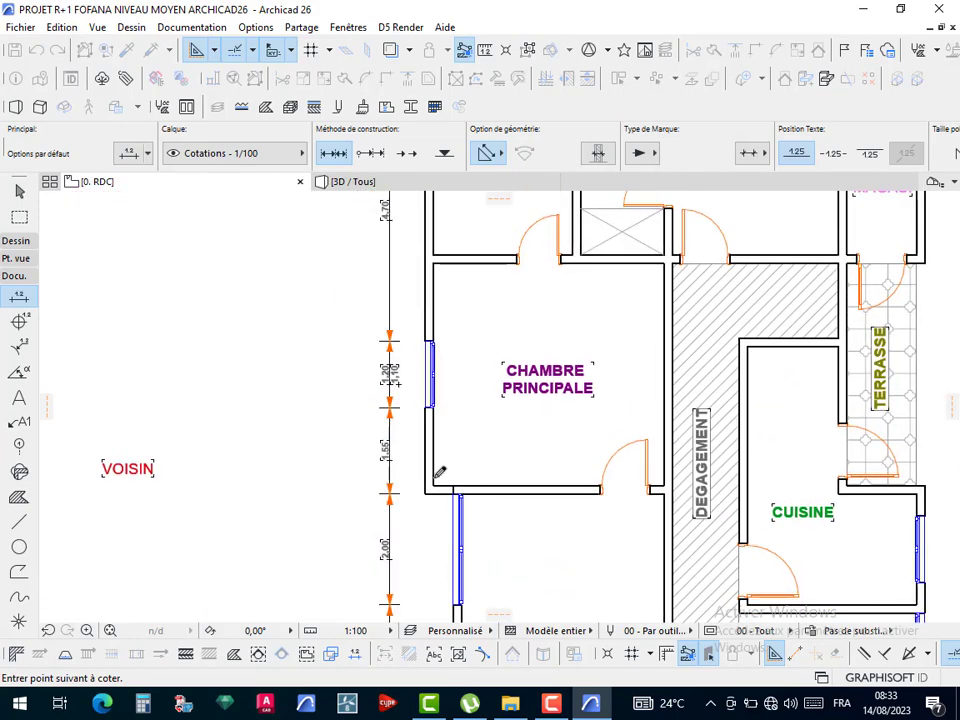
scroll(461, 487, up, 3)
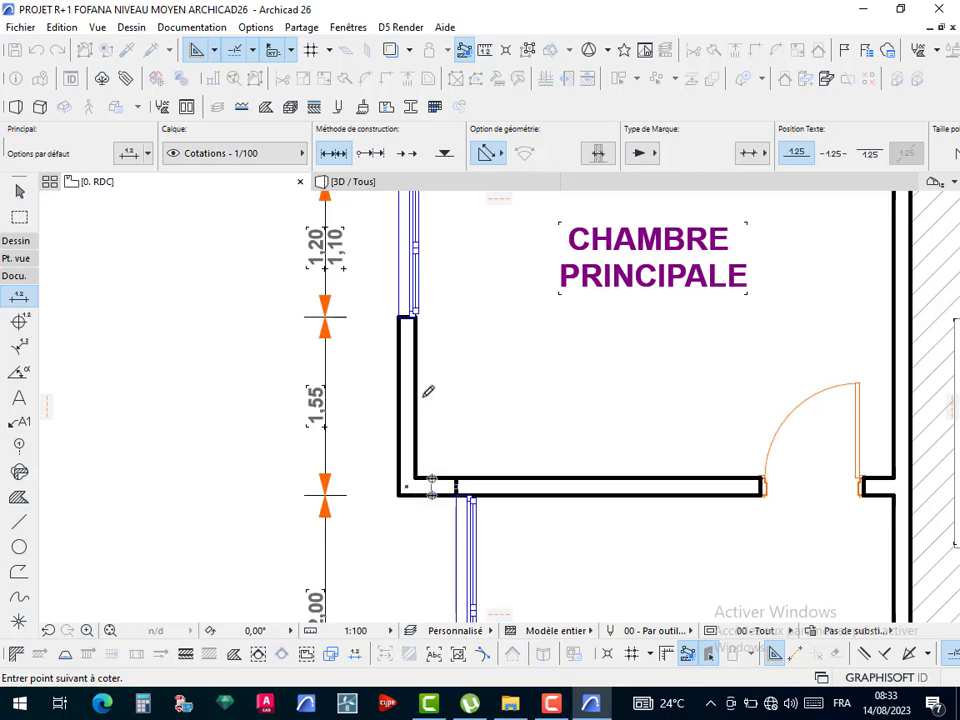
scroll(428, 391, down, 4)
middle_drag(390, 225, 445, 465)
scroll(441, 465, up, 2)
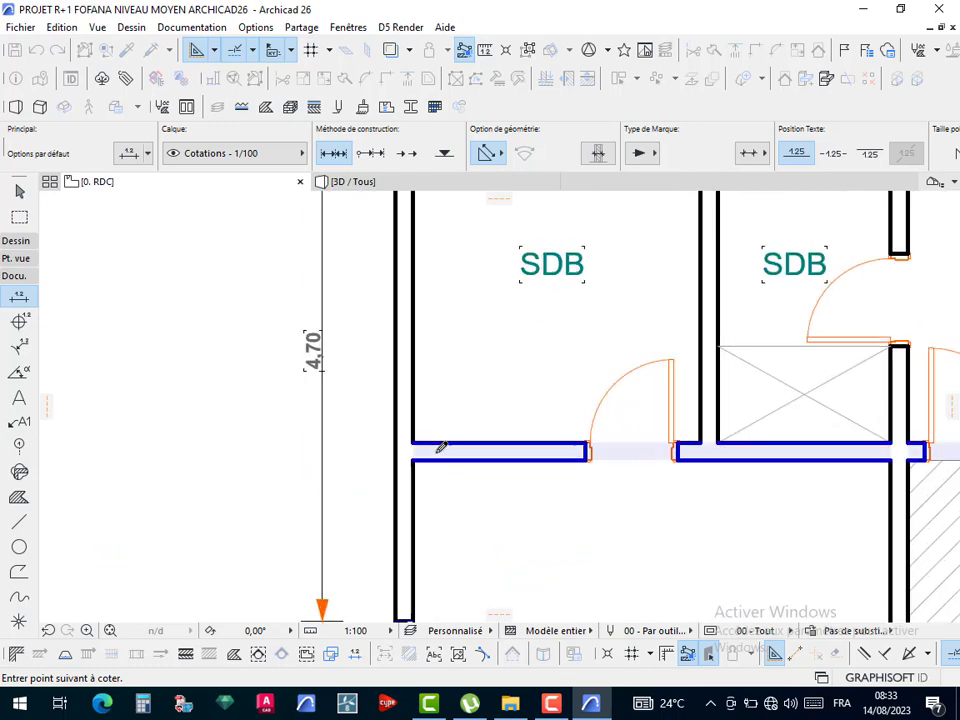
click(437, 452)
scroll(441, 332, down, 3)
middle_drag(441, 334, 456, 477)
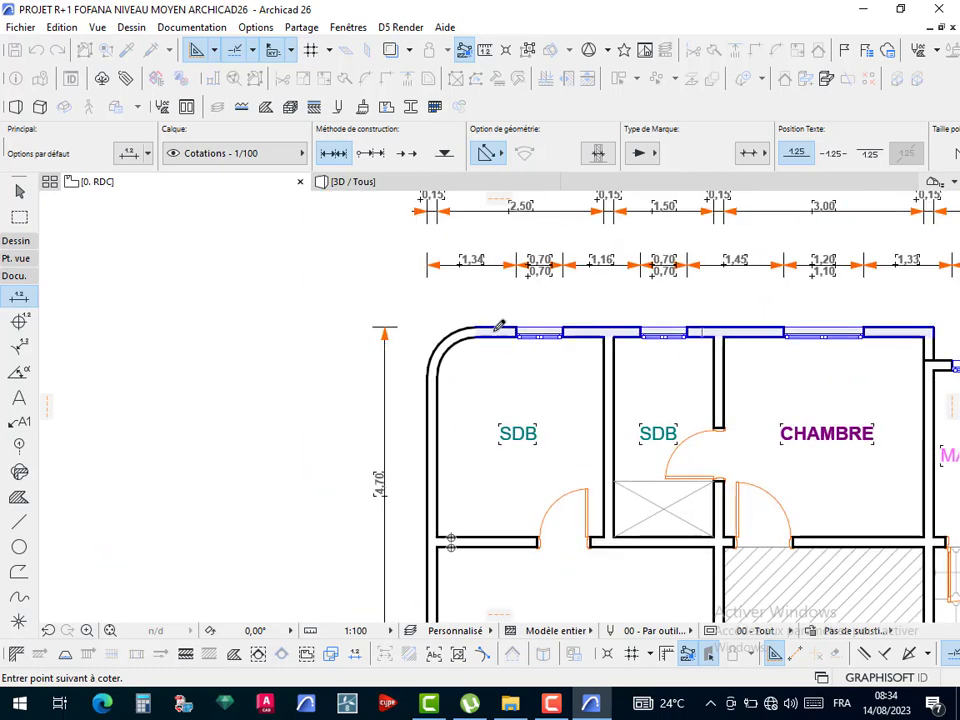
- Add both faces of the SDB rear wall and place the wall-thickness chain outside the opening chain on the VOISIN side
click(497, 331)
double_click(354, 388)
scroll(354, 390, down, 6)
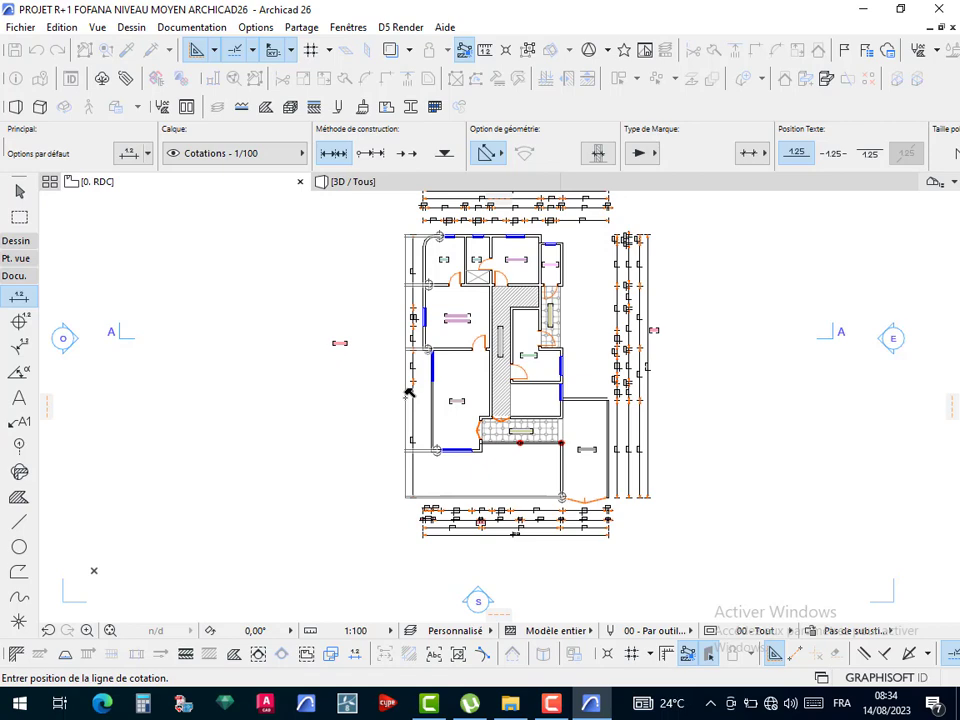
- Start an outer-corner chain at the garage's lower corner and add the outer corners of SALON and CHAMBRE PRINCIPALE
scroll(480, 460, up, 8)
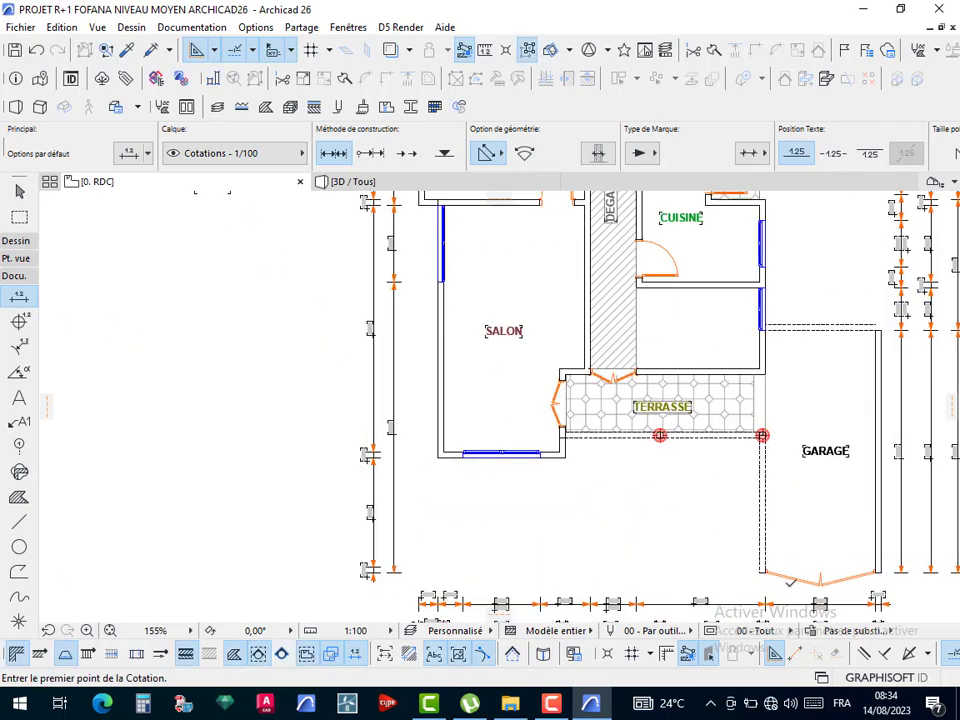
scroll(761, 575, up, 5)
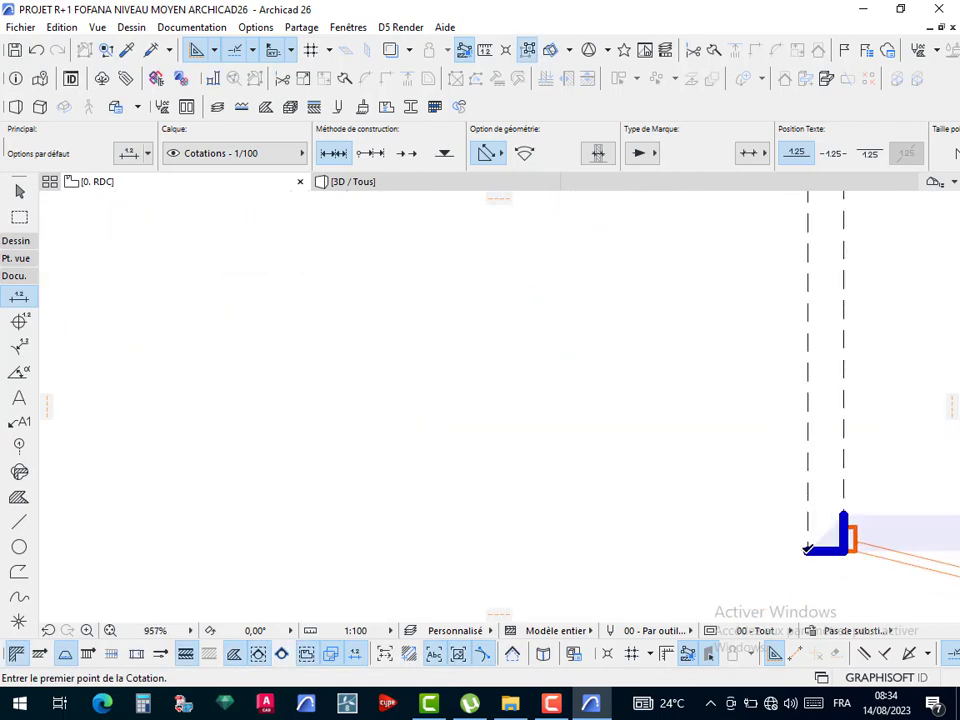
click(806, 550)
scroll(617, 486, down, 5)
middle_drag(372, 441, 599, 582)
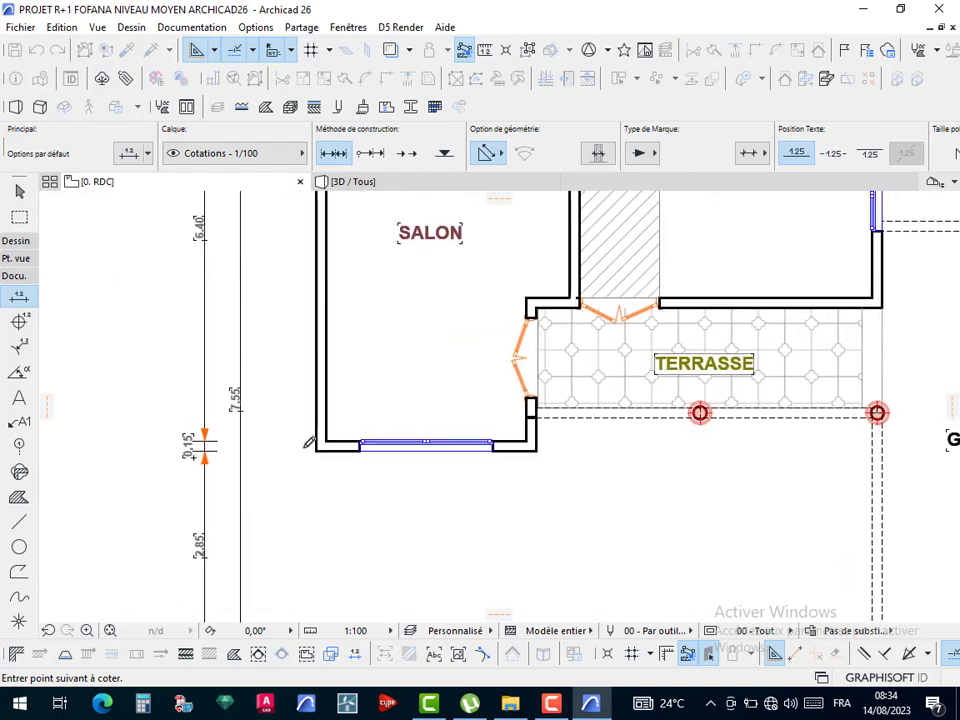
scroll(330, 460, up, 5)
scroll(333, 460, down, 5)
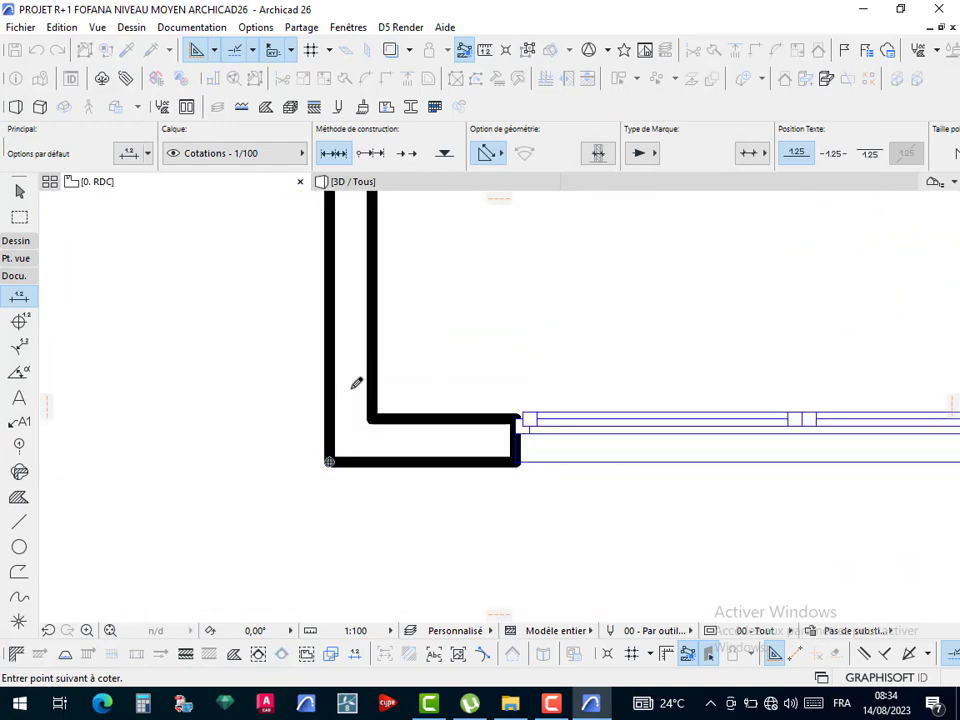
scroll(406, 407, up, 5)
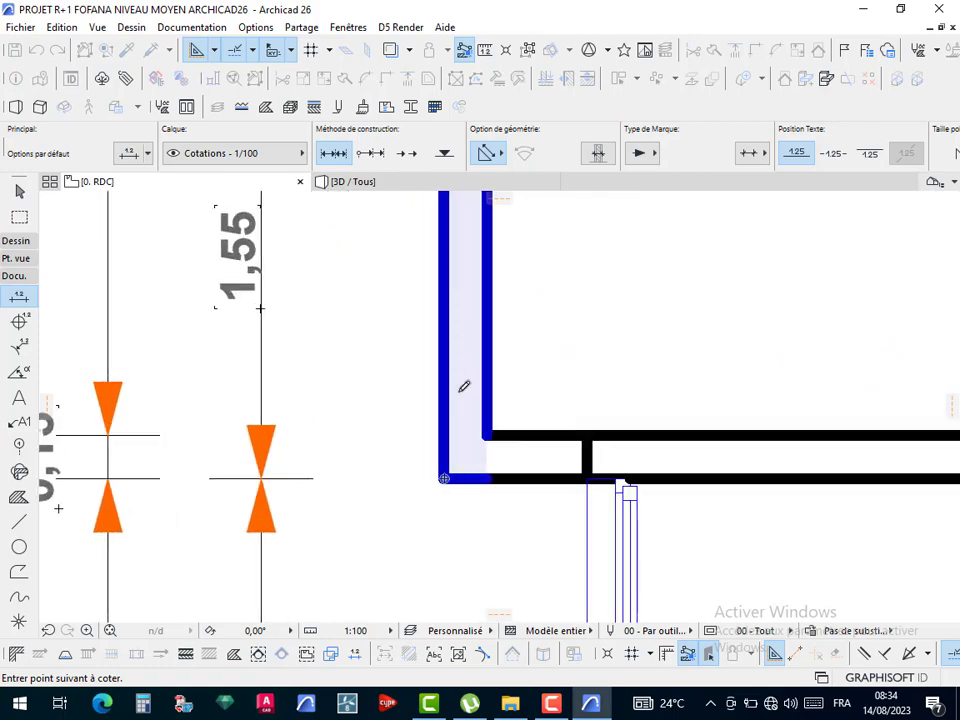
scroll(497, 317, down, 5)
- Add the rear wall's outer face at the curved SDB corner and place the outer-corner chain outside the wall-thickness chain
scroll(515, 470, up, 2)
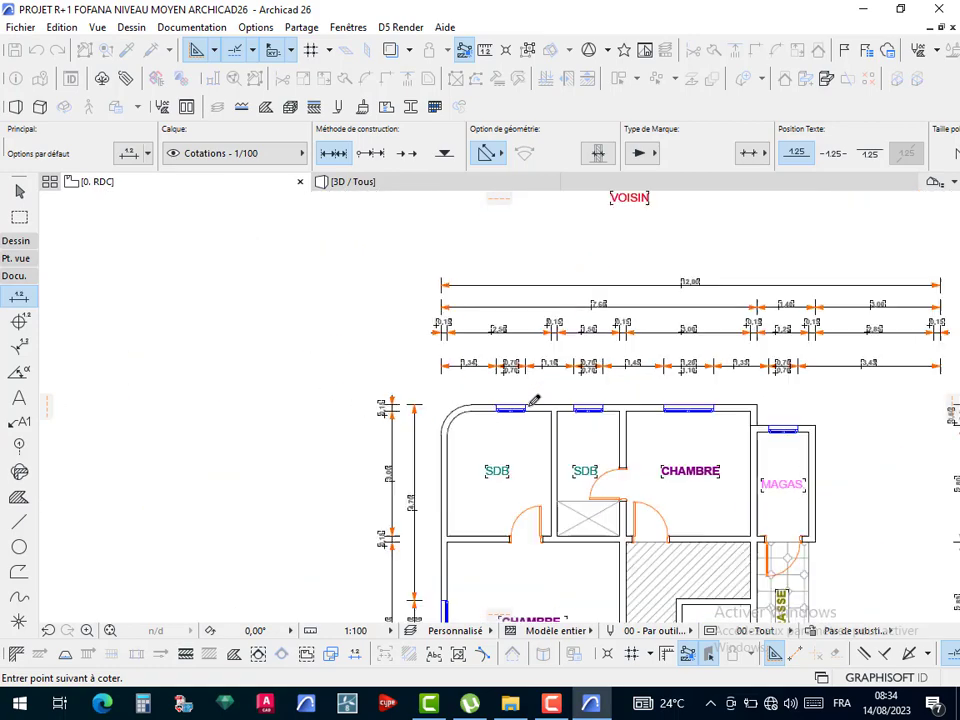
scroll(535, 400, up, 3)
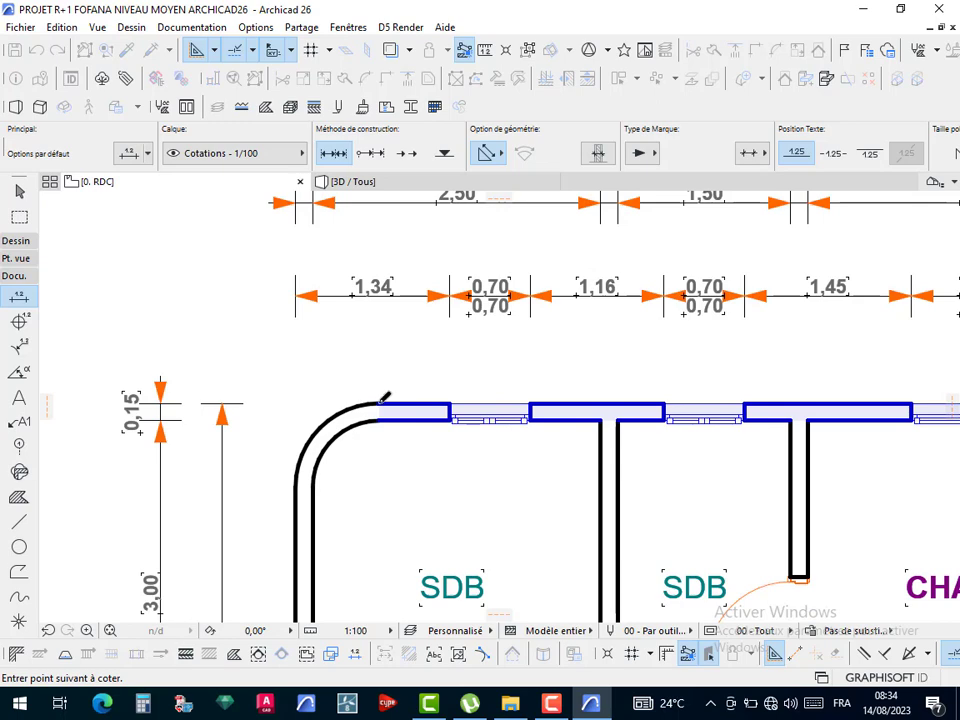
click(380, 402)
double_click(268, 449)
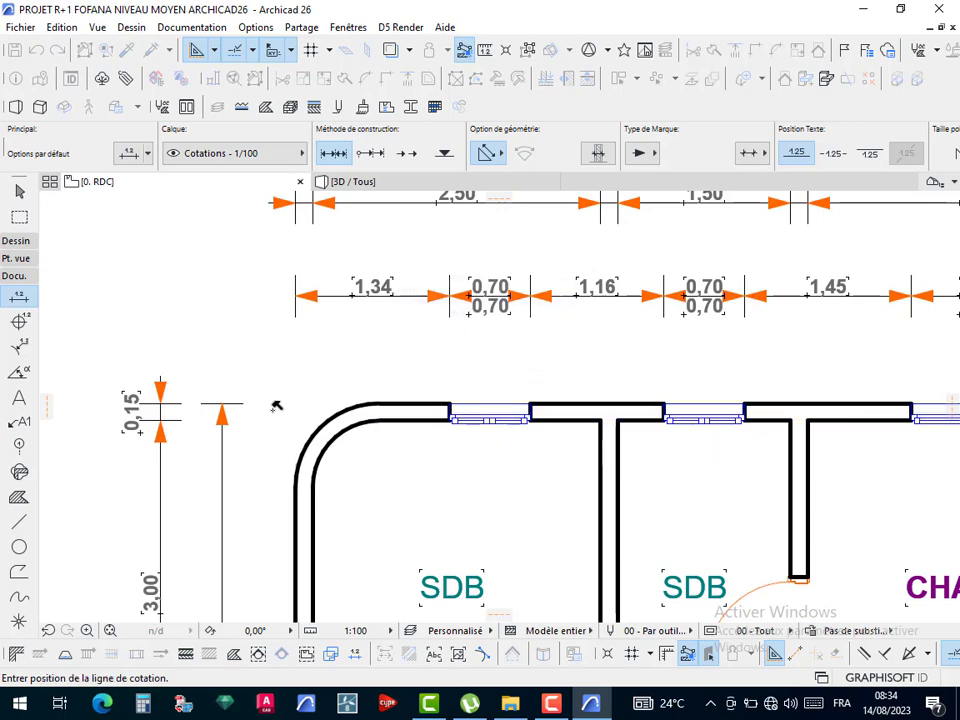
scroll(300, 435, down, 6)
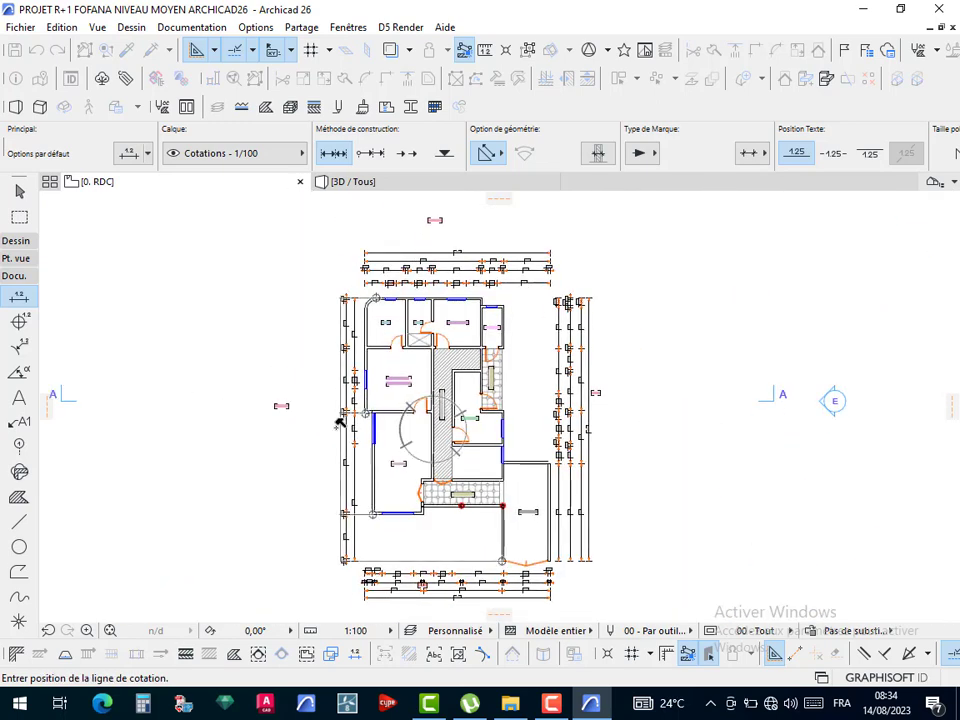
scroll(340, 425, up, 2)
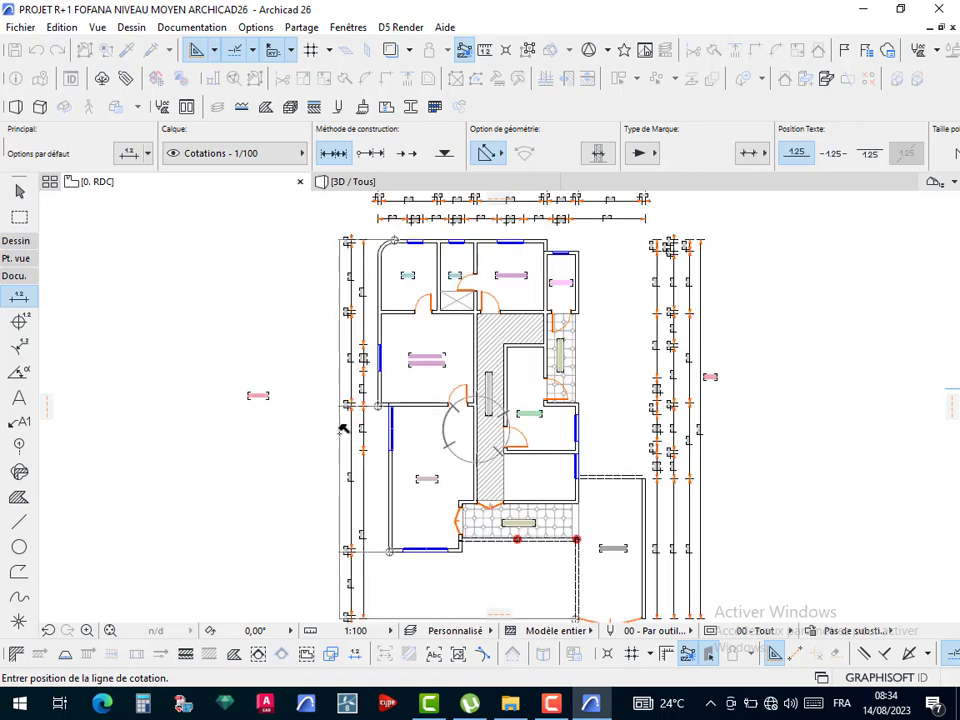
click(347, 405)
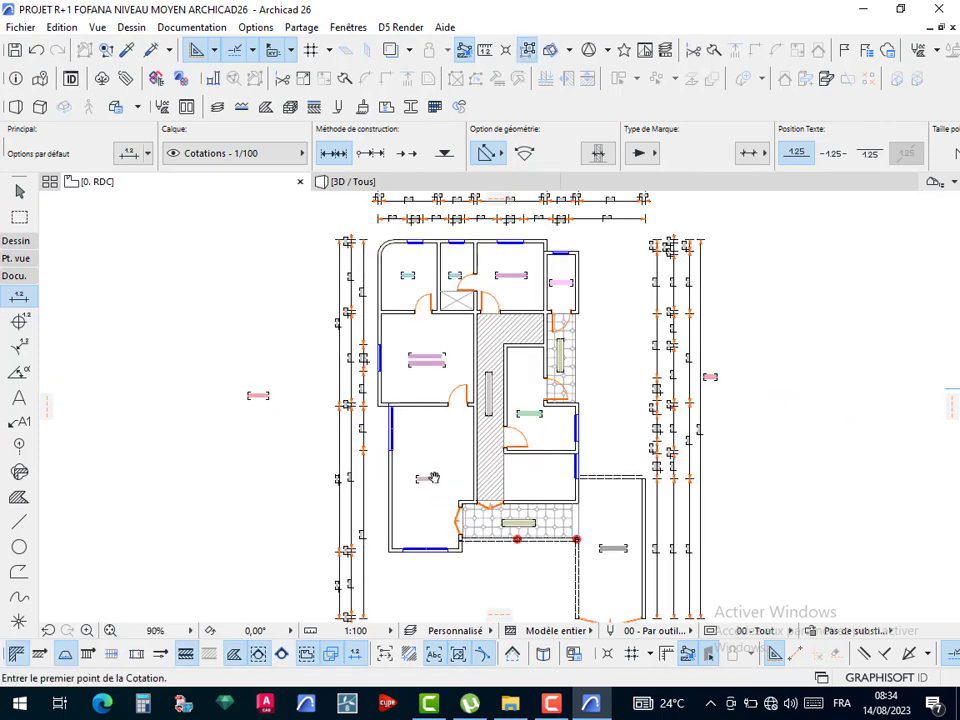
- Start an overall vertical dimension for the VOISIN side at the garage's lower outer corner beside the gate
scroll(541, 614, up, 1)
middle_drag(541, 614, 540, 450)
scroll(578, 450, up, 16)
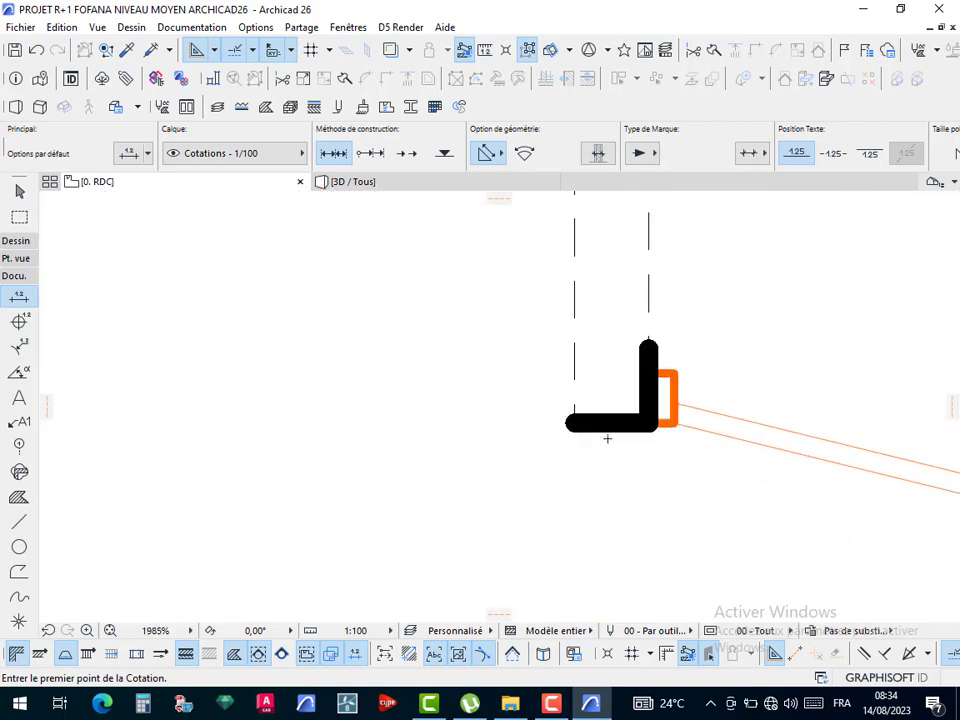
click(575, 423)
scroll(407, 400, down, 10)
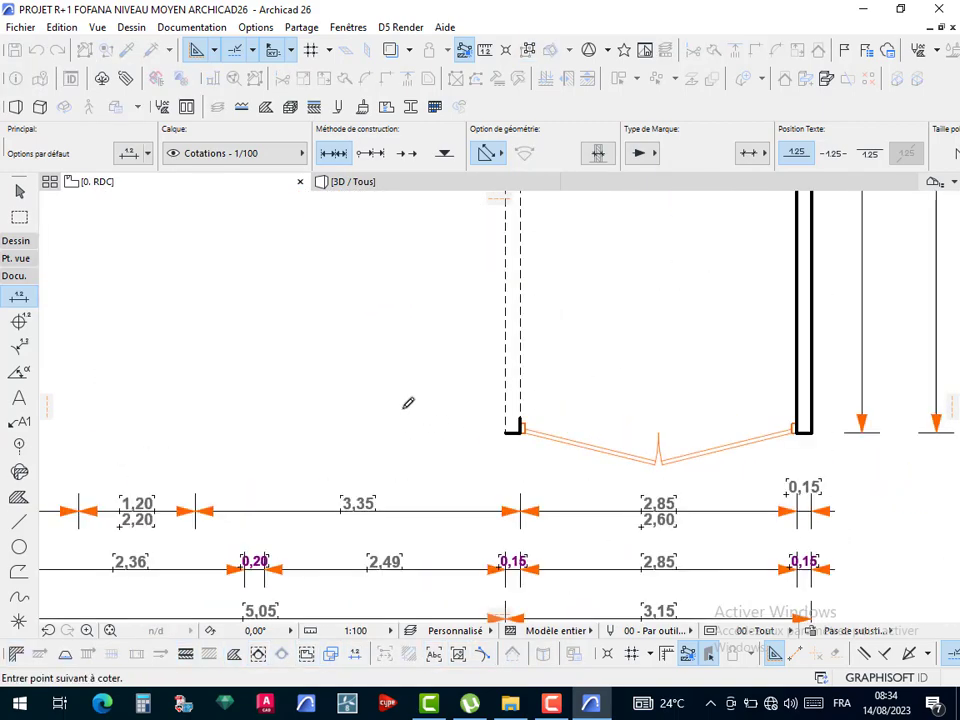
scroll(386, 381, down, 2)
- End the overall dimension at the SDB rear wall's outer face and place its line outside the three VOISIN side chains
middle_drag(386, 383, 468, 612)
scroll(340, 324, up, 10)
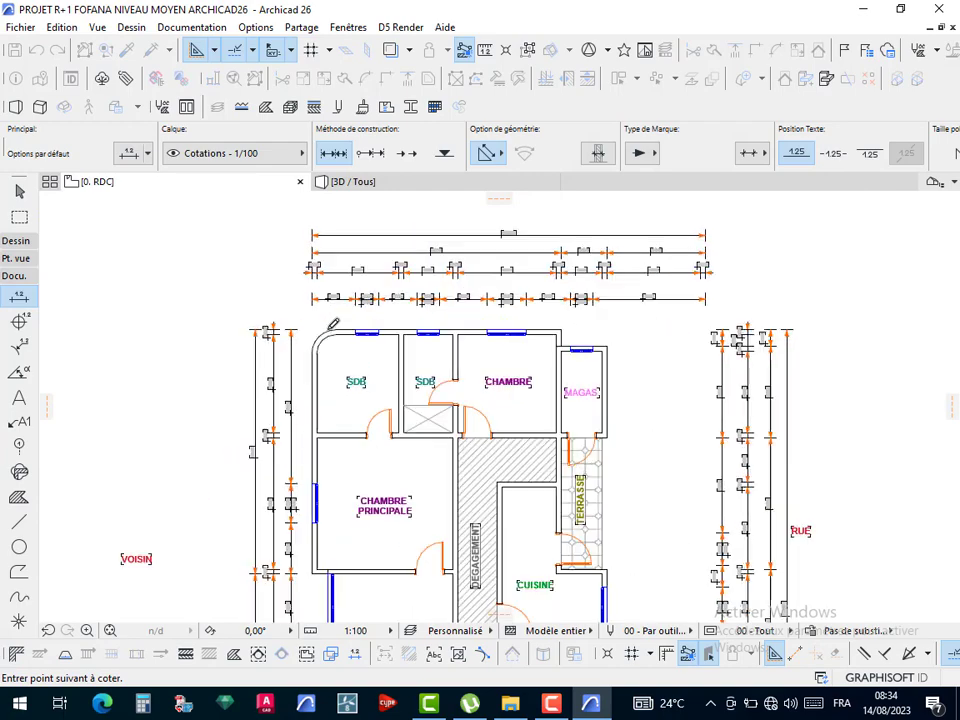
scroll(340, 332, up, 2)
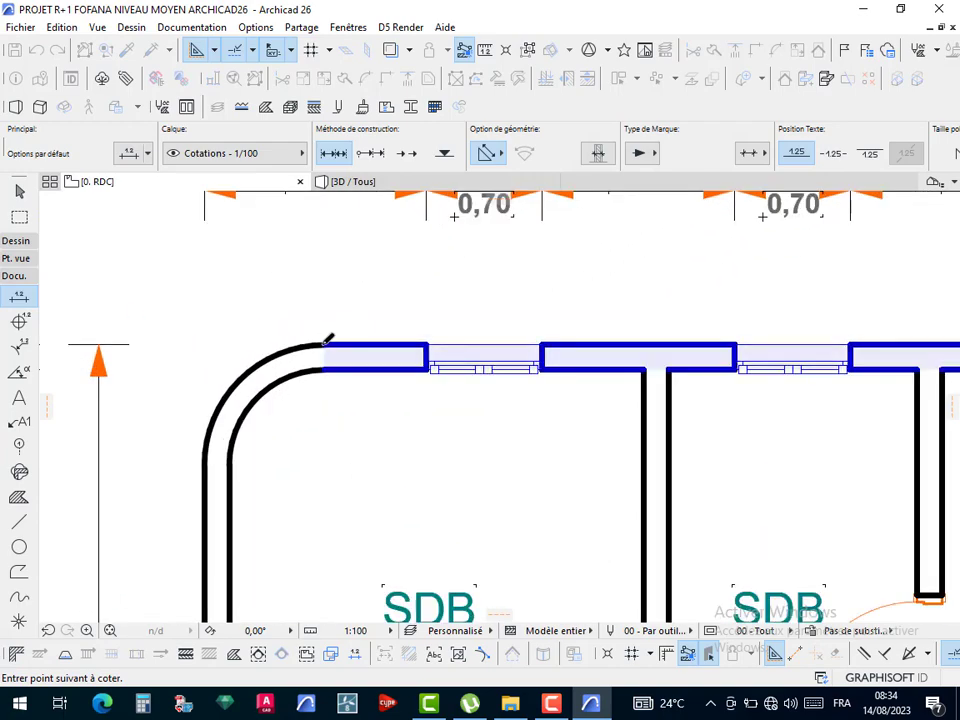
scroll(344, 318, down, 10)
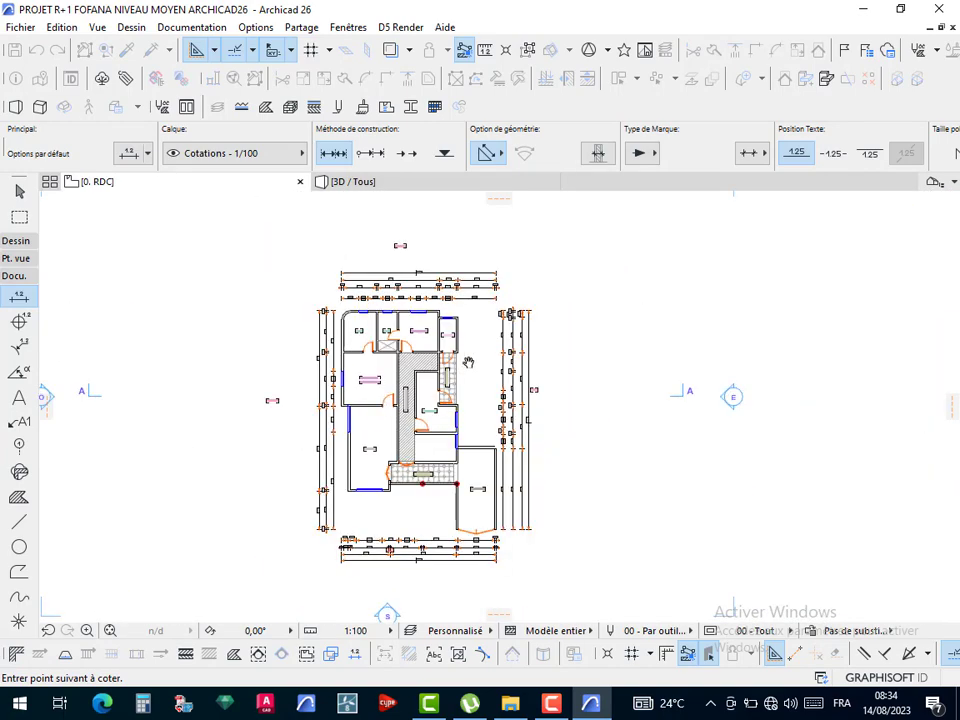
scroll(408, 360, up, 3)
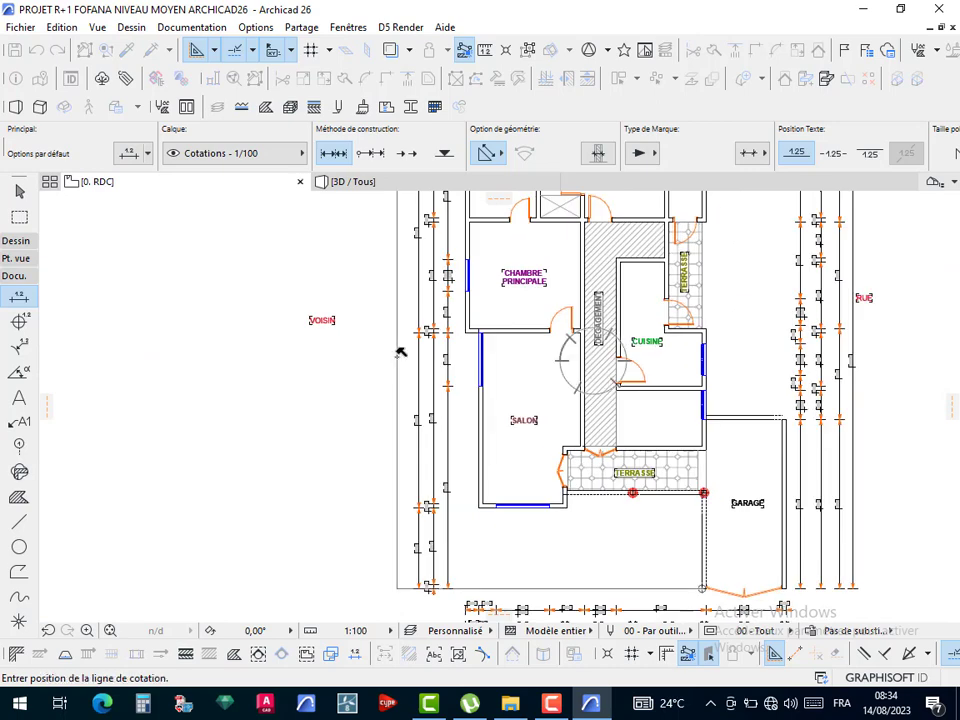
middle_drag(401, 362, 422, 414)
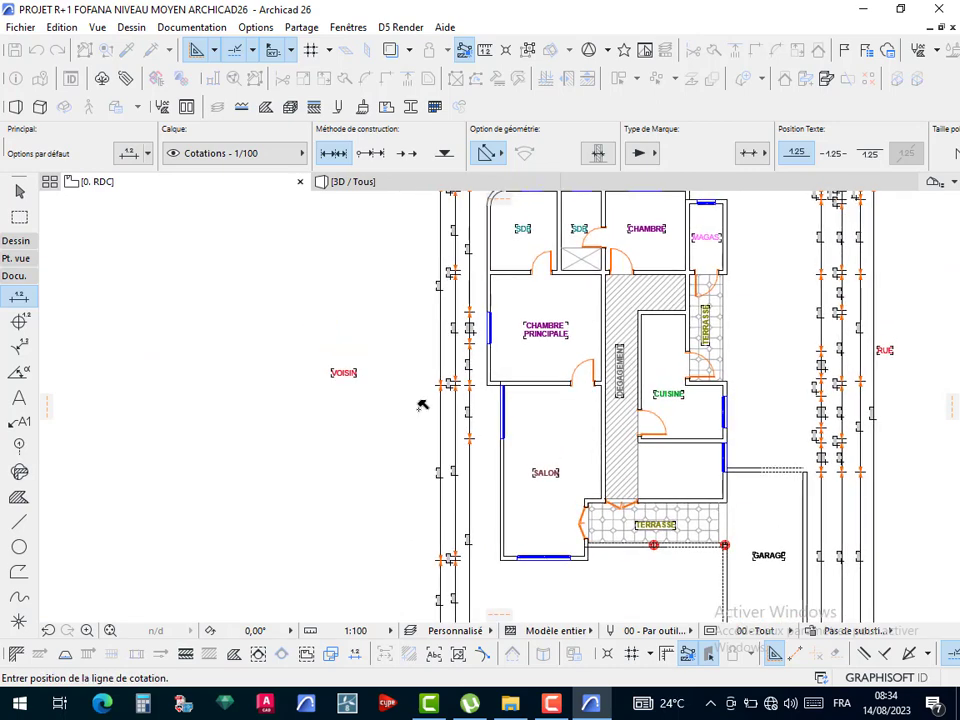
scroll(423, 405, down, 2)
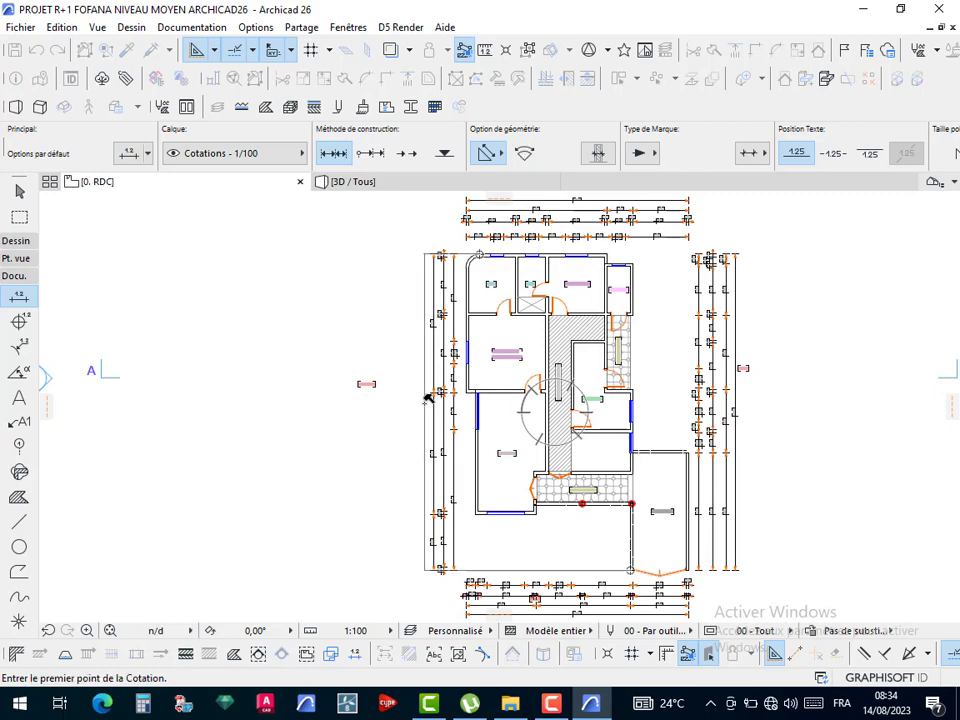
scroll(428, 398, up, 6)
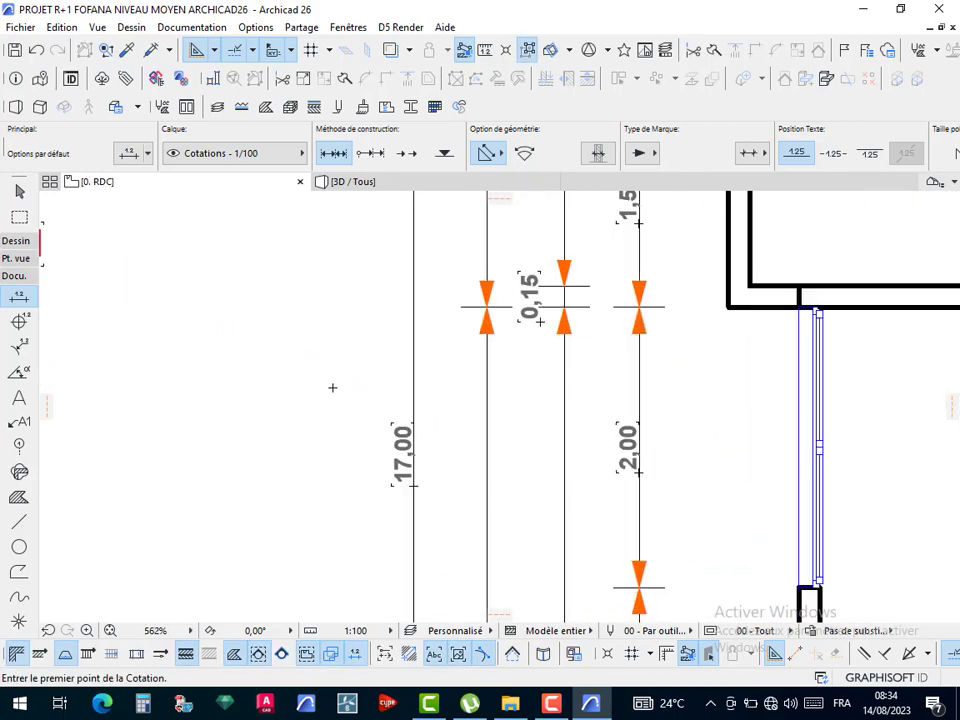
- Move the RUE label down beside the value of the street side's overall 17,00 dimension
scroll(332, 387, down, 5)
middle_drag(853, 399, 579, 420)
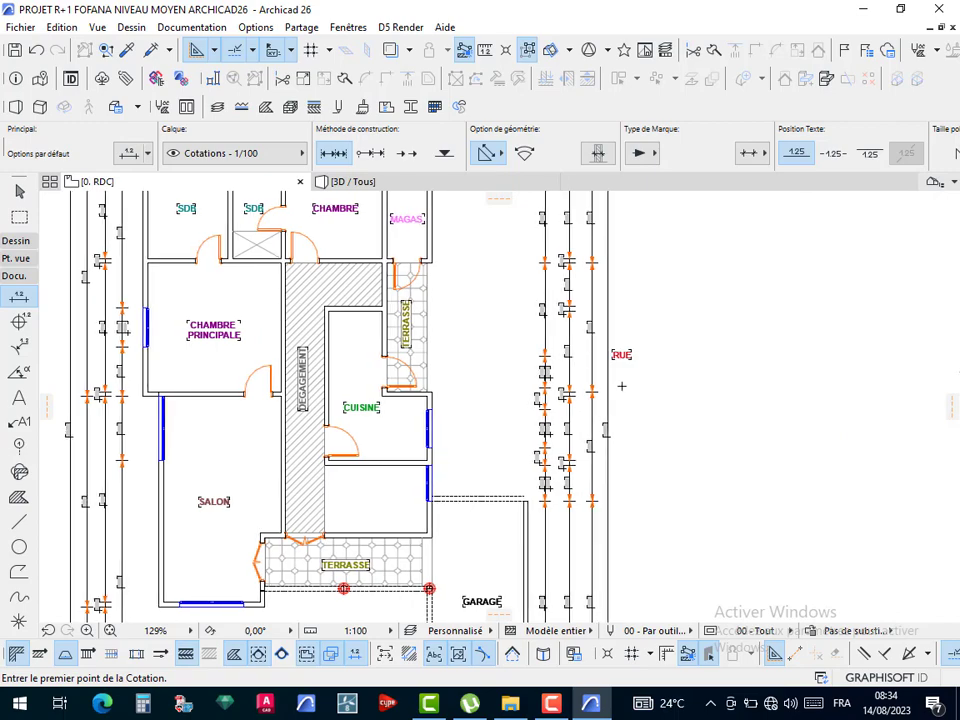
scroll(621, 385, up, 5)
scroll(643, 381, down, 5)
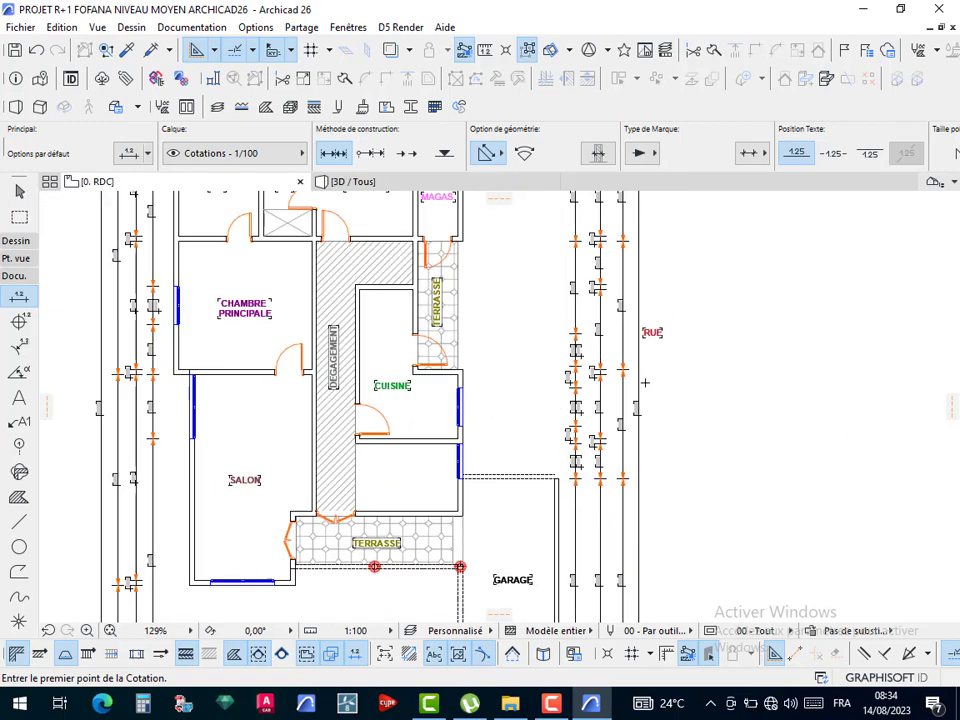
key(Escape)
click(652, 333)
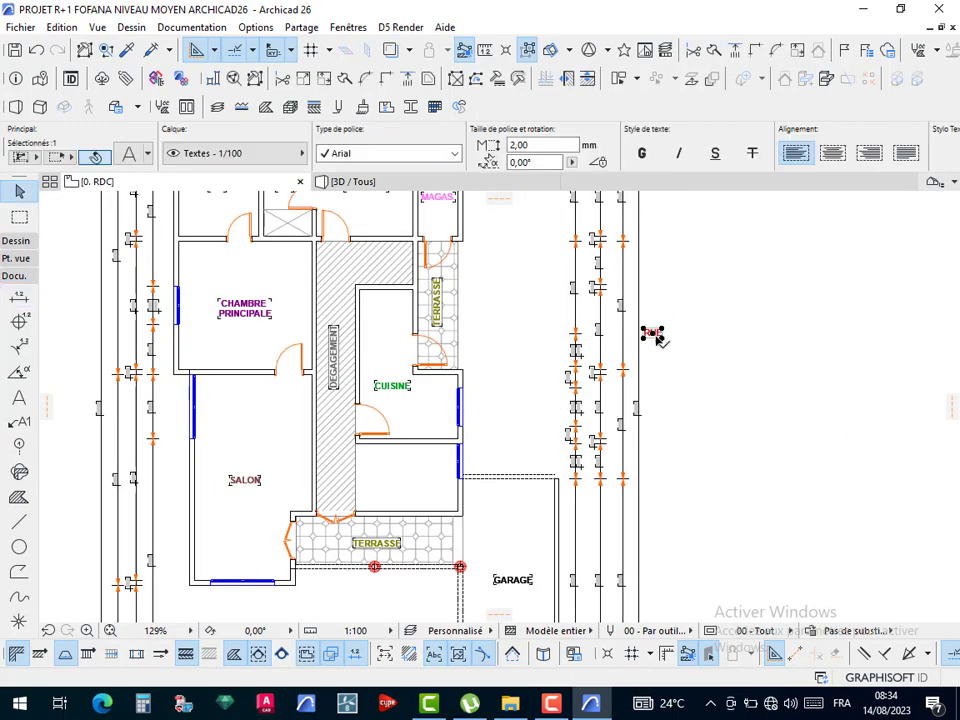
click(652, 333)
click(663, 410)
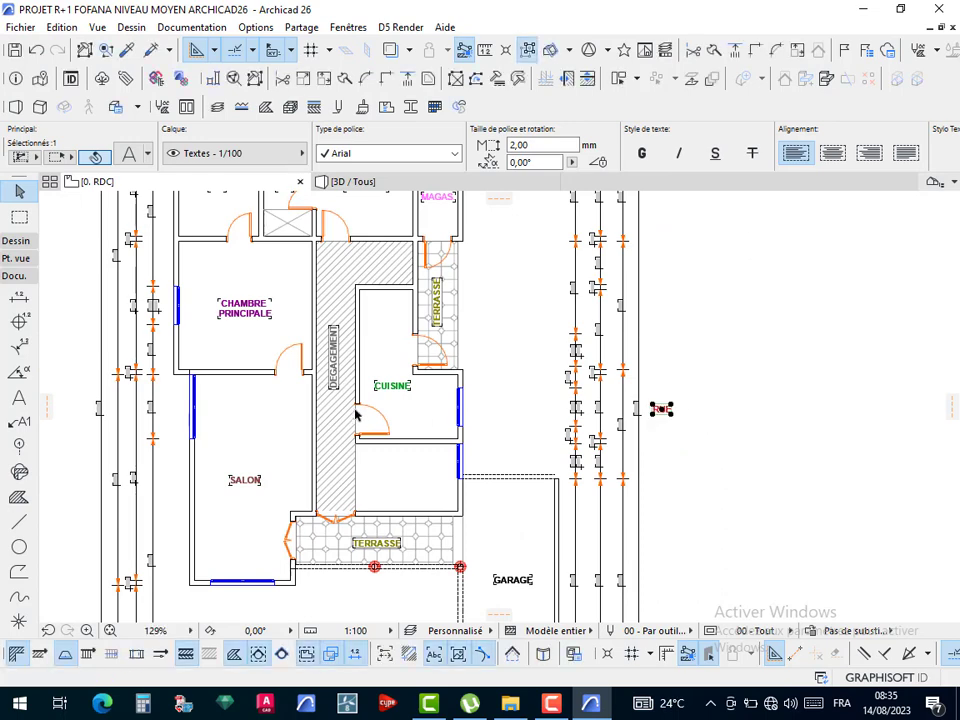
- Move the VOISIN label next to the value of the overall 17,00 dimension on the neighbour side
scroll(369, 414, down, 4)
middle_drag(218, 416, 328, 421)
scroll(311, 418, up, 6)
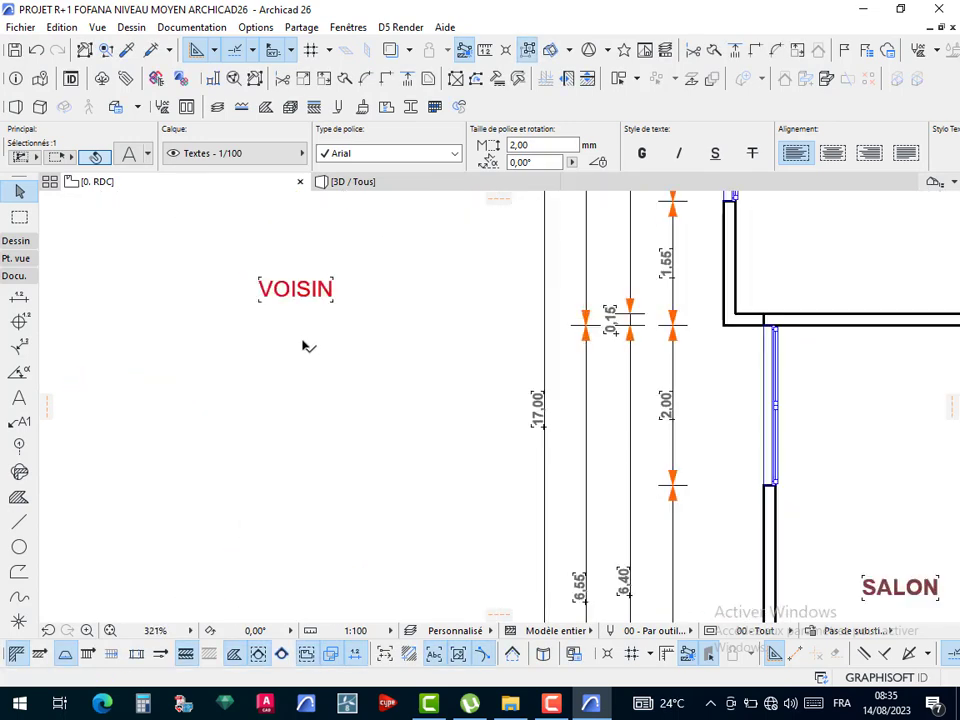
click(297, 291)
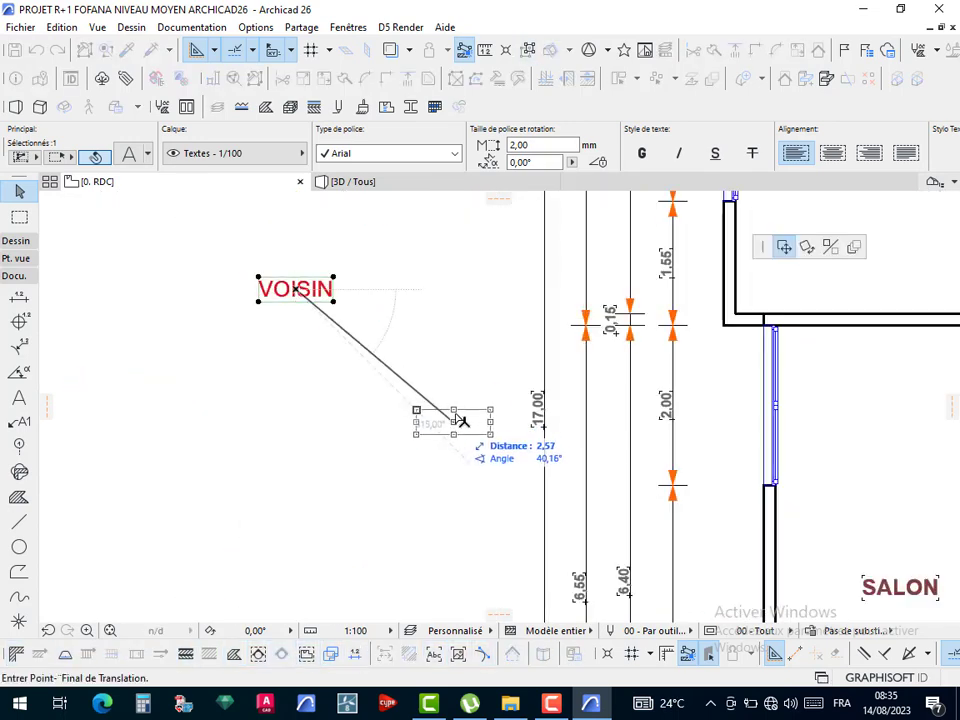
click(474, 410)
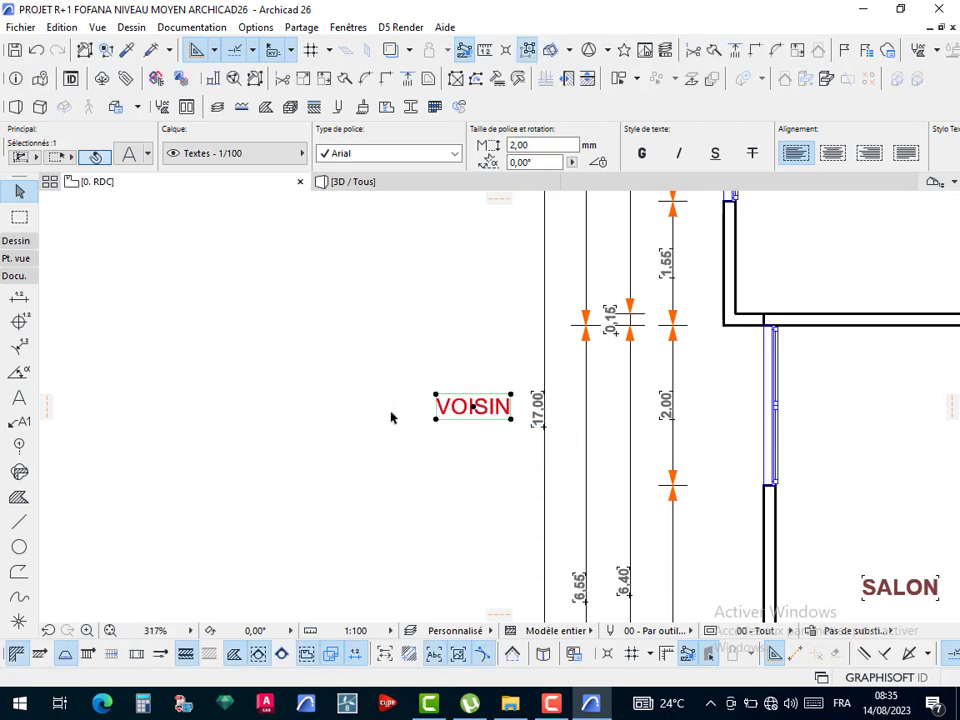
scroll(432, 400, down, 5)
key(Escape)
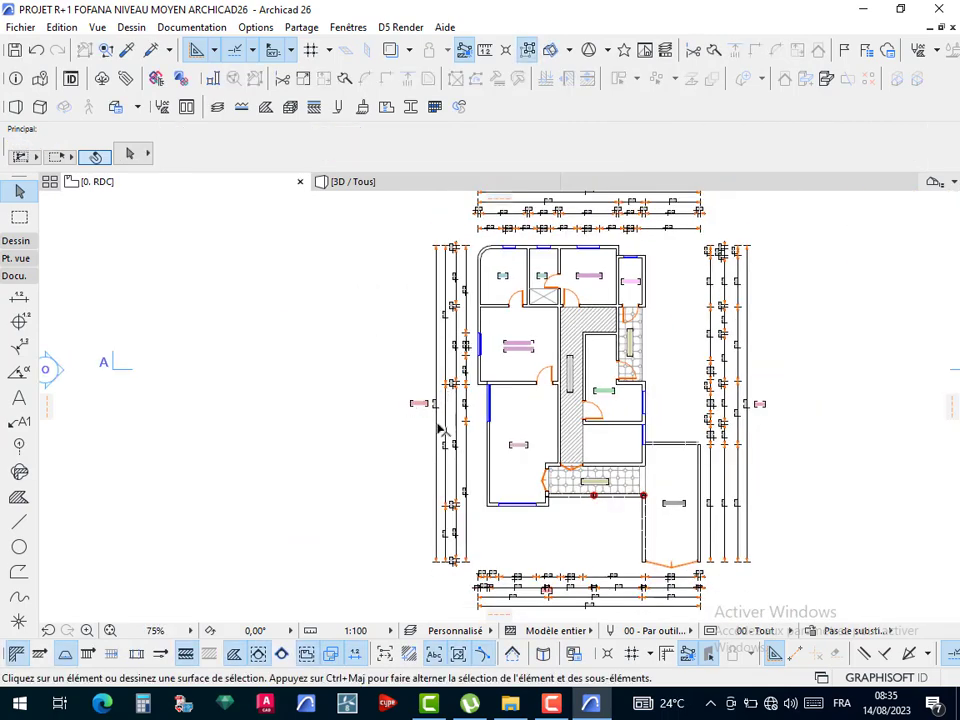
- Rotate the VOISIN label 90° about its centre so it runs parallel to the vertical dimension lines
scroll(426, 390, up, 5)
click(388, 374)
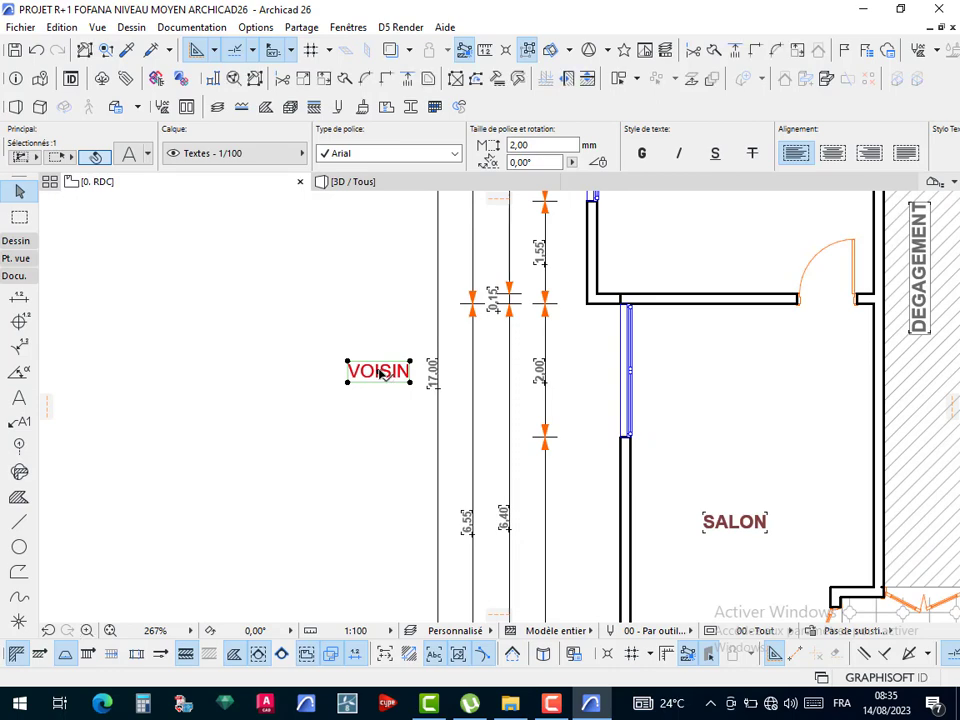
key(ctrl+e)
click(379, 371)
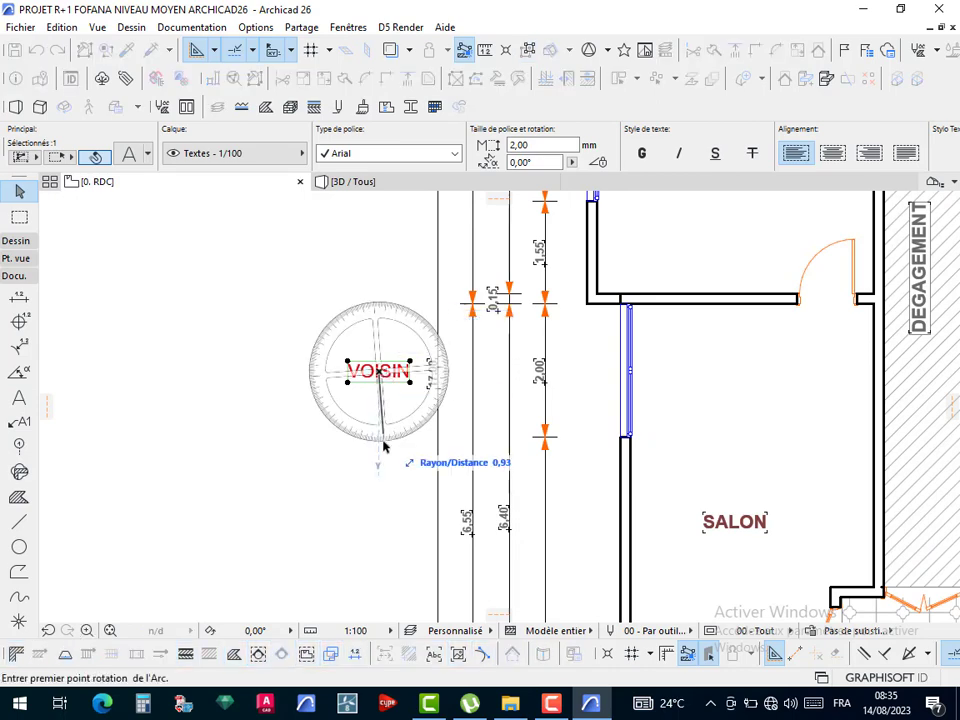
click(379, 496)
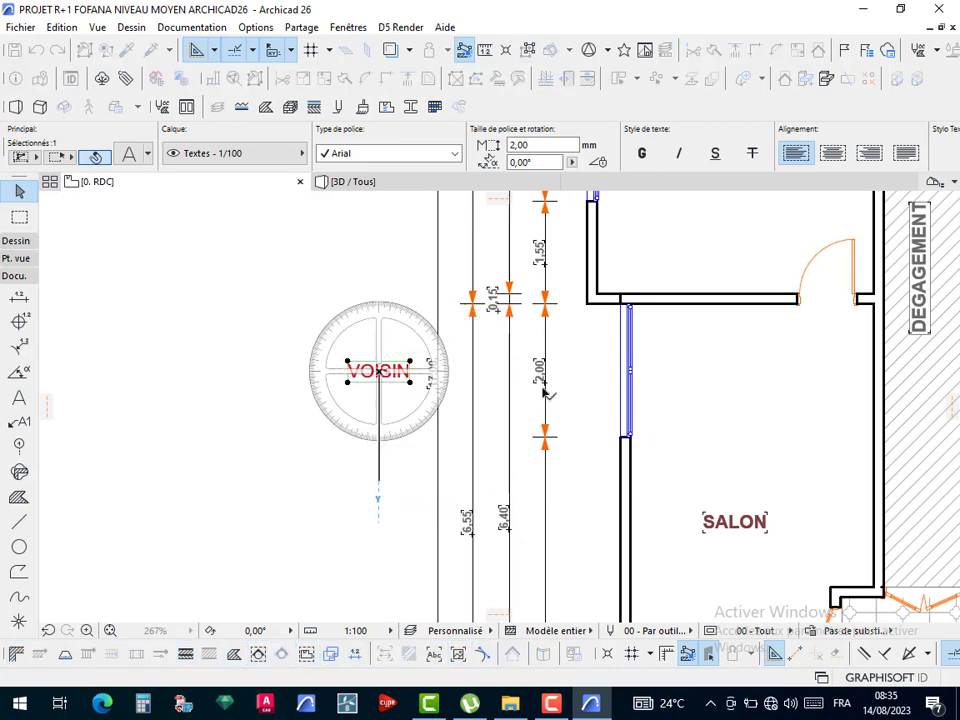
click(492, 382)
scroll(474, 403, down, 6)
- Rotate the RUE label about its centre to a 270° text angle, parallel to the vertical dimension lines
scroll(718, 392, up, 10)
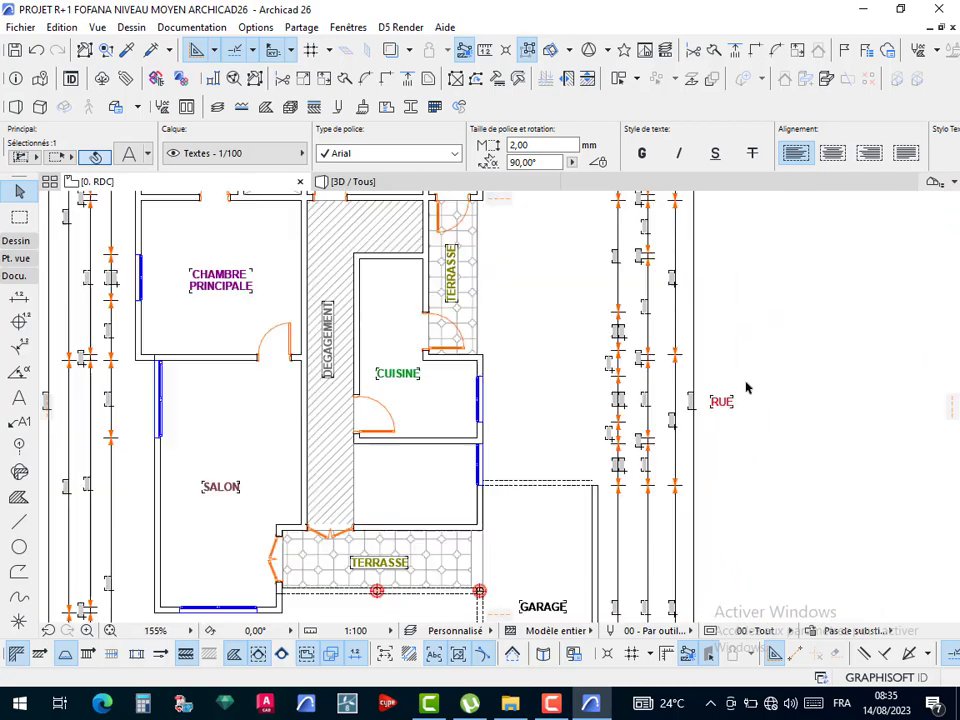
scroll(679, 451, up, 1)
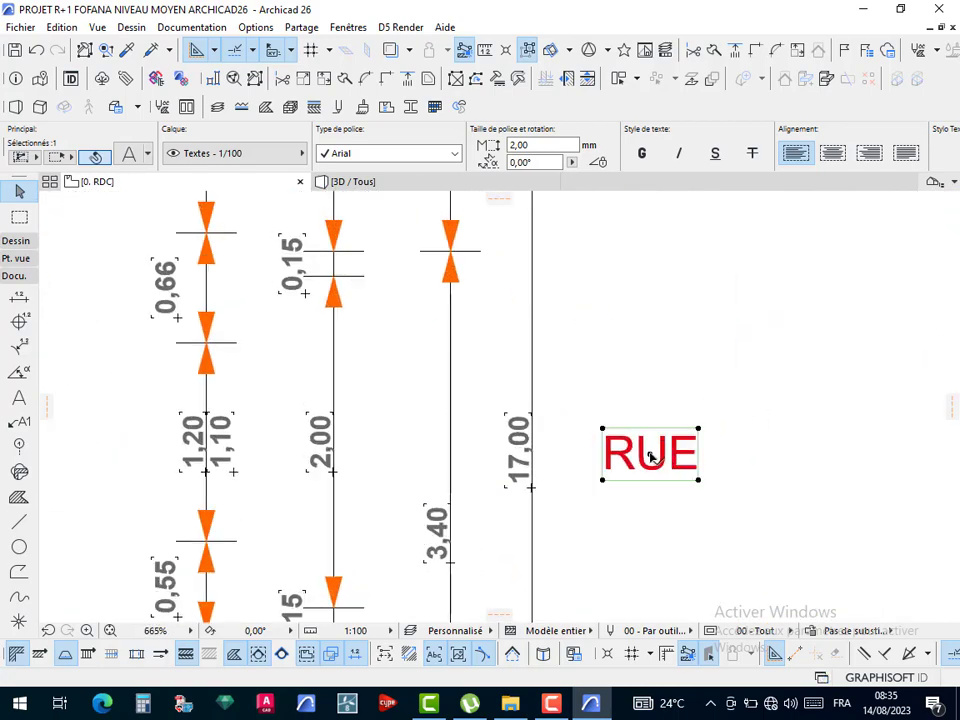
click(650, 457)
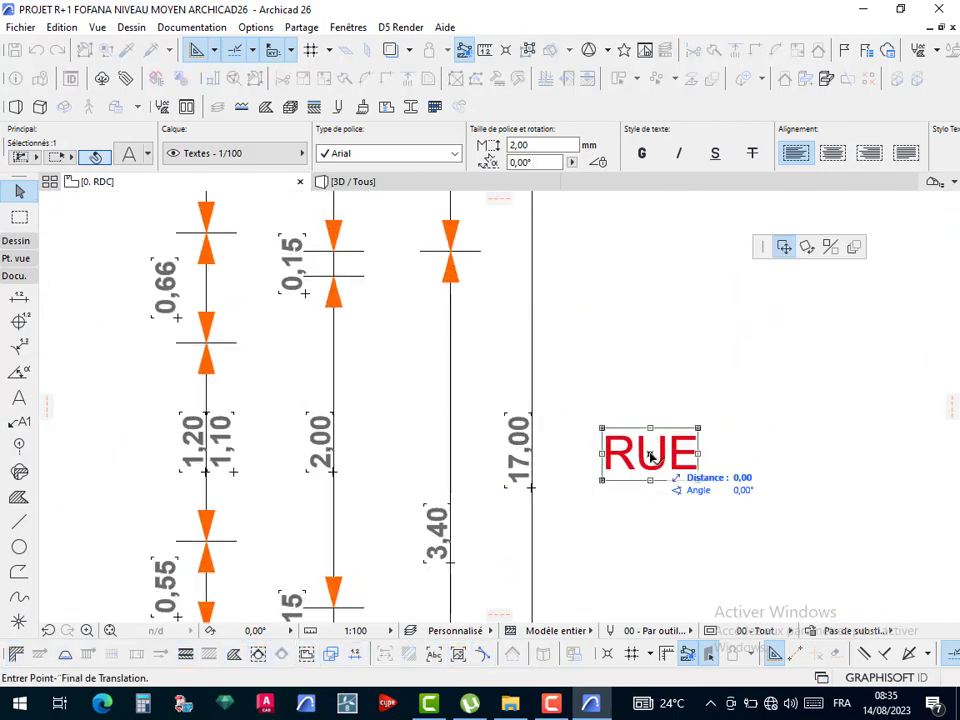
click(807, 247)
click(650, 454)
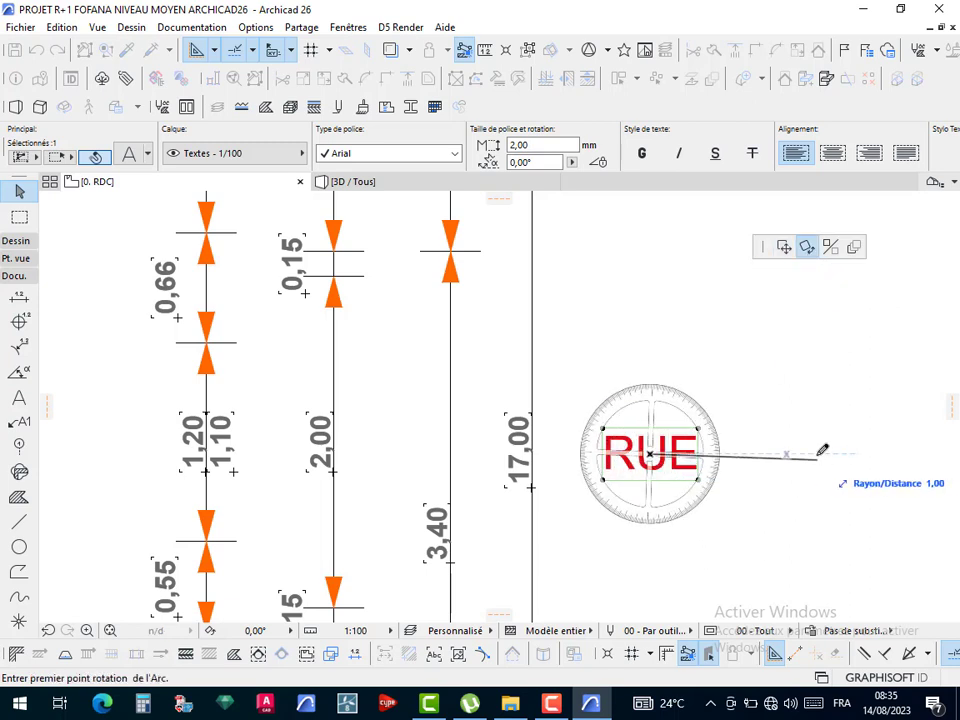
click(822, 448)
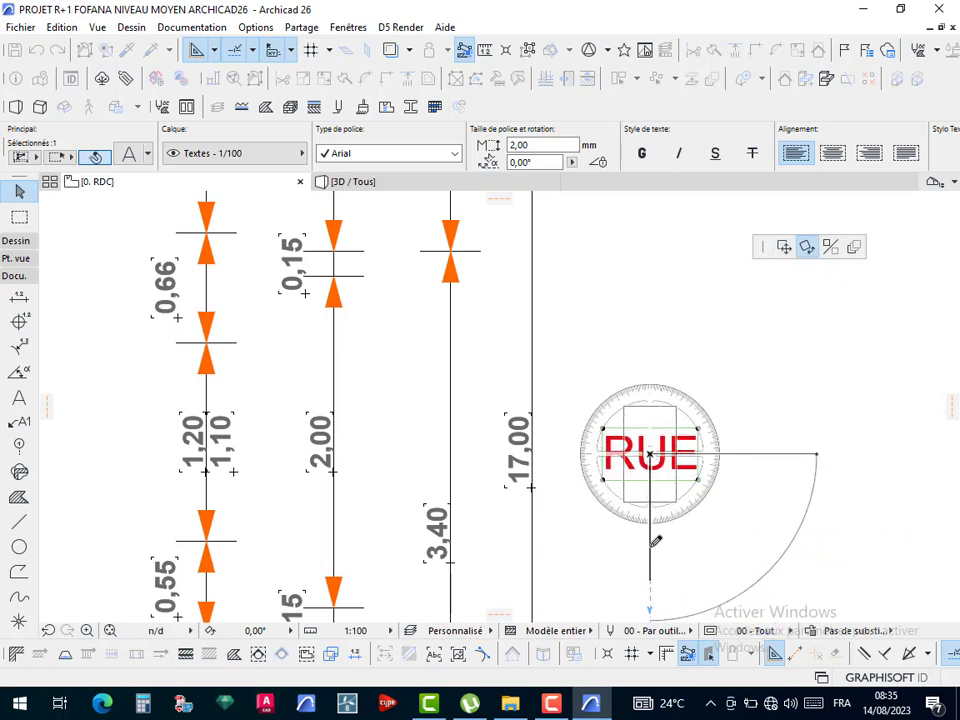
click(646, 576)
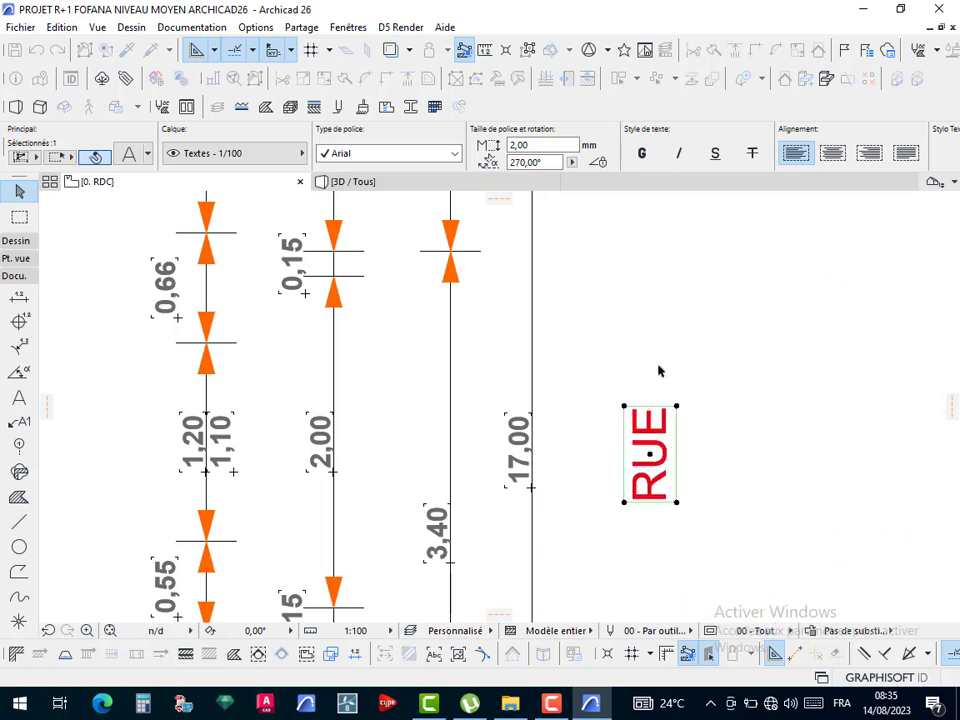
- Shift the rotated RUE label horizontally closer to the street side's overall dimension line
click(650, 456)
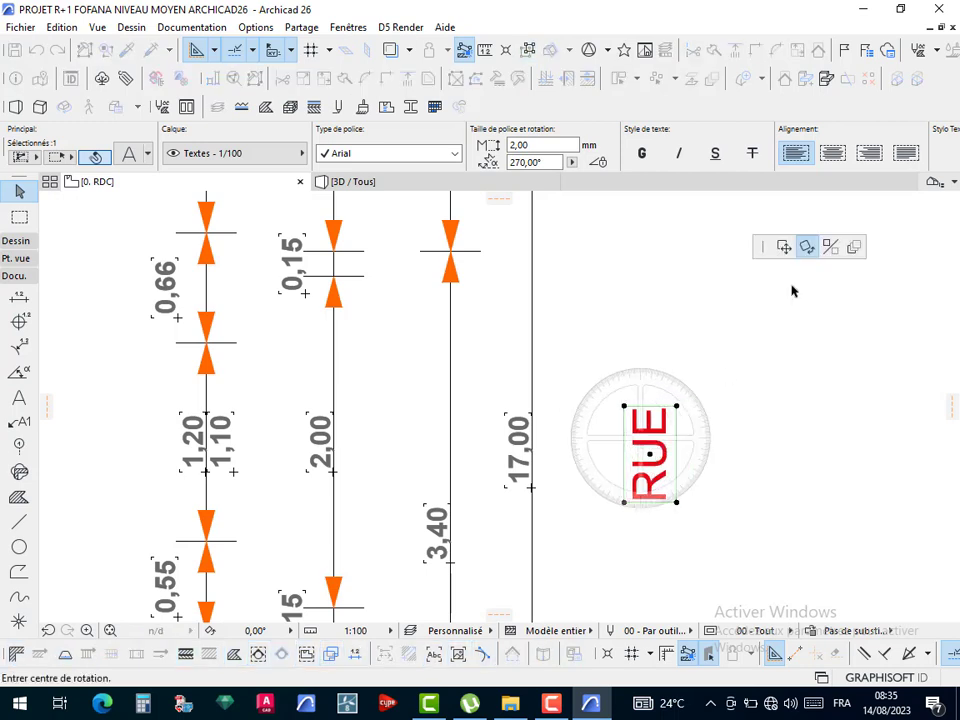
click(784, 247)
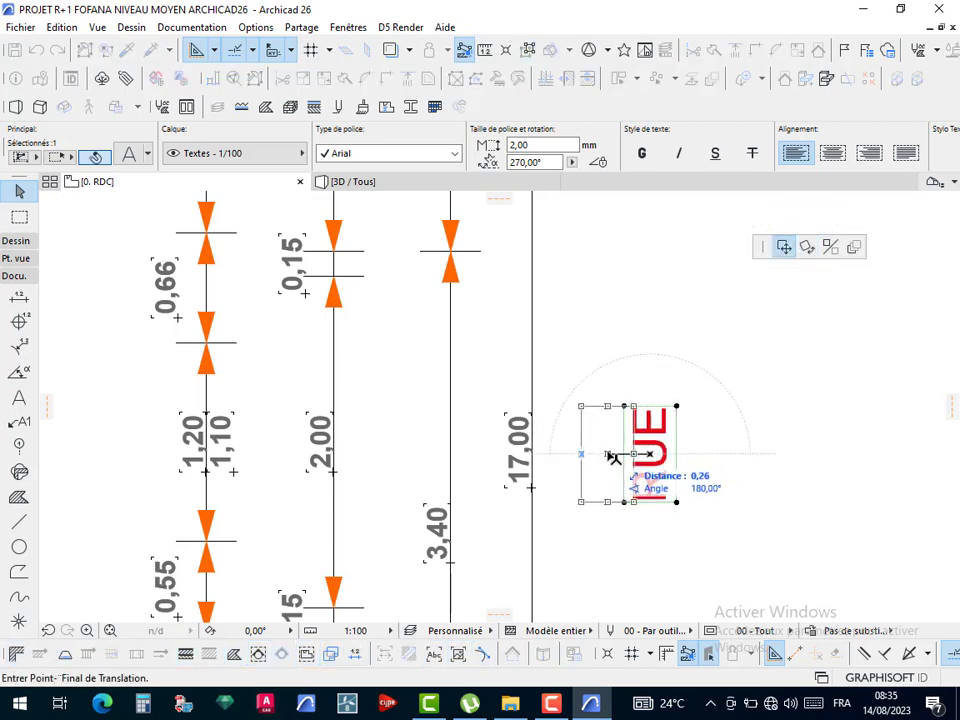
click(603, 452)
scroll(620, 440, down, 10)
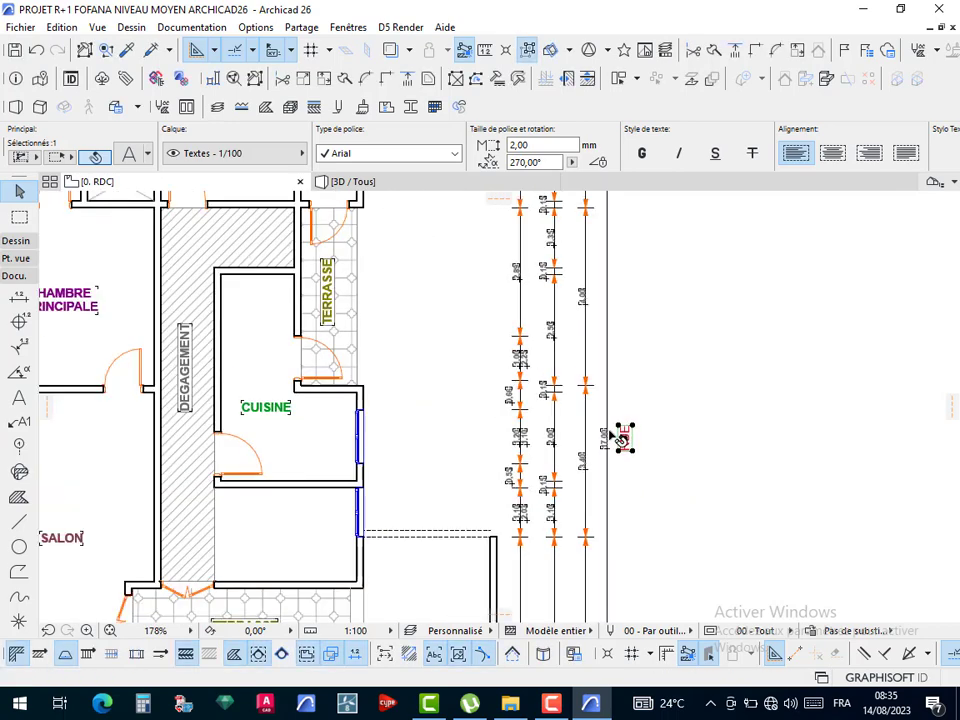
- Nudge the rotated VOISIN label closer to its overall dimension line and deselect it
scroll(210, 455, up, 8)
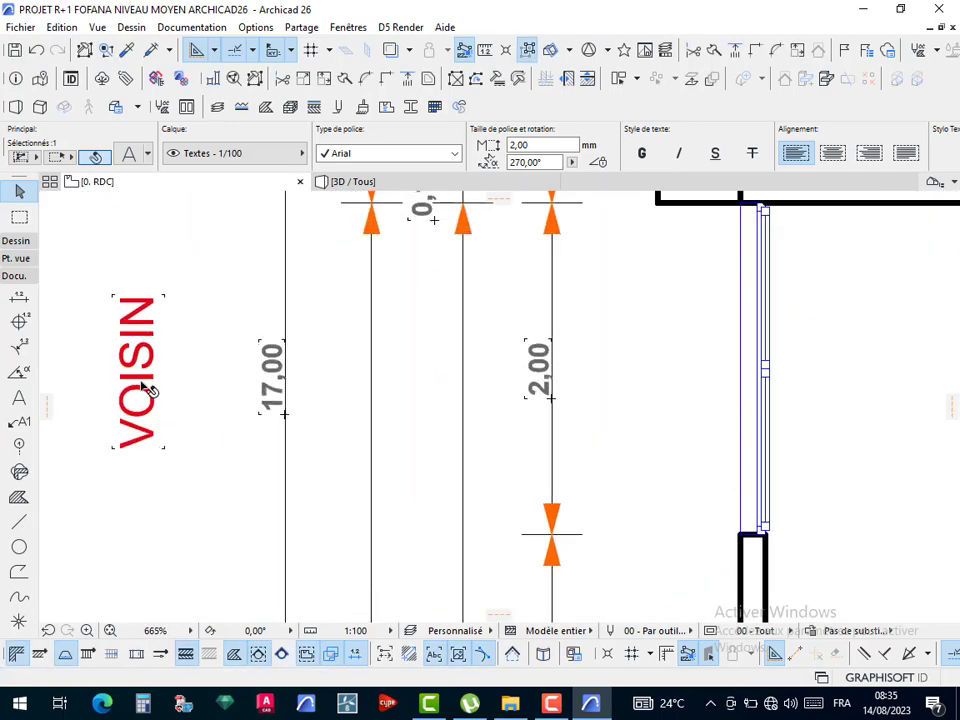
drag(145, 378, 171, 385)
click(222, 304)
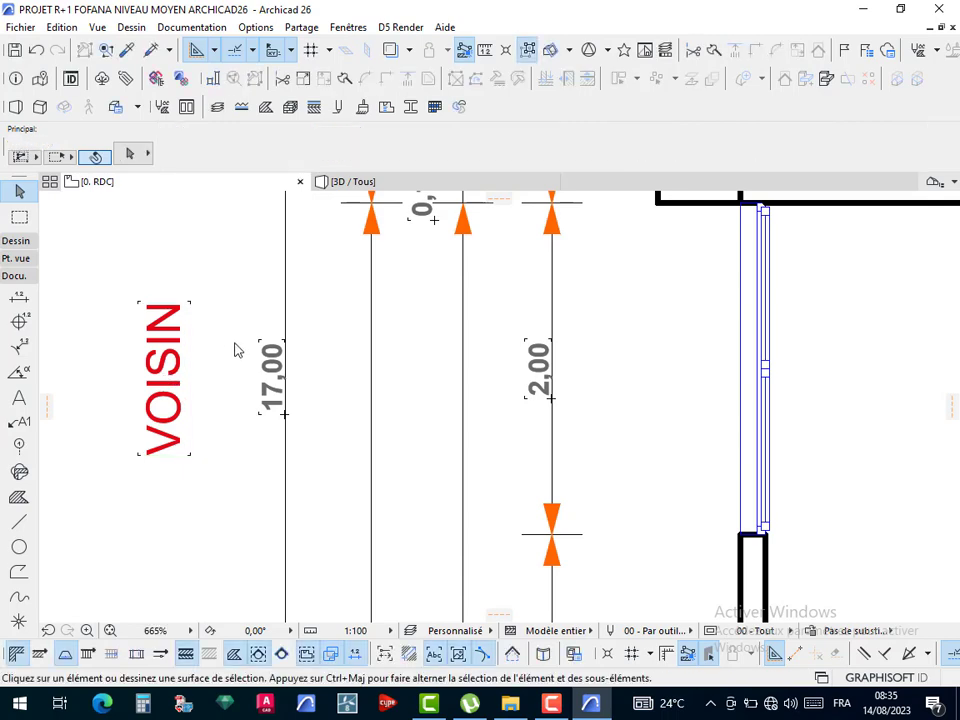
scroll(409, 377, down, 8)
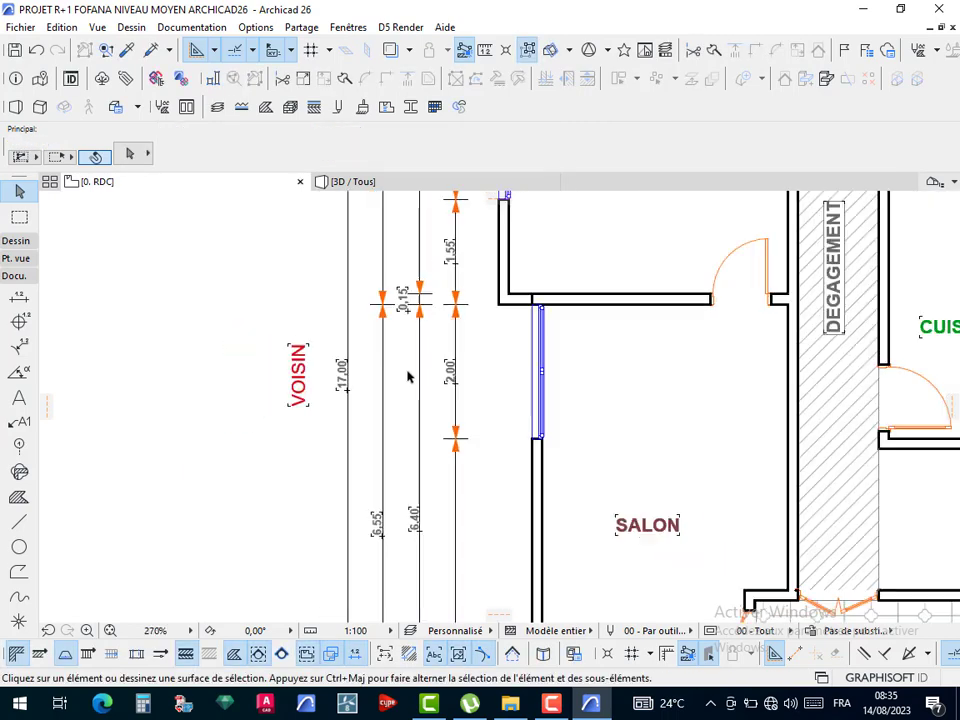
- Examine the opening, wall, corner and overall dimension chains above the rear facade against the SDB, CHAMBRE and MAGAS. rooms
middle_drag(528, 304, 503, 450)
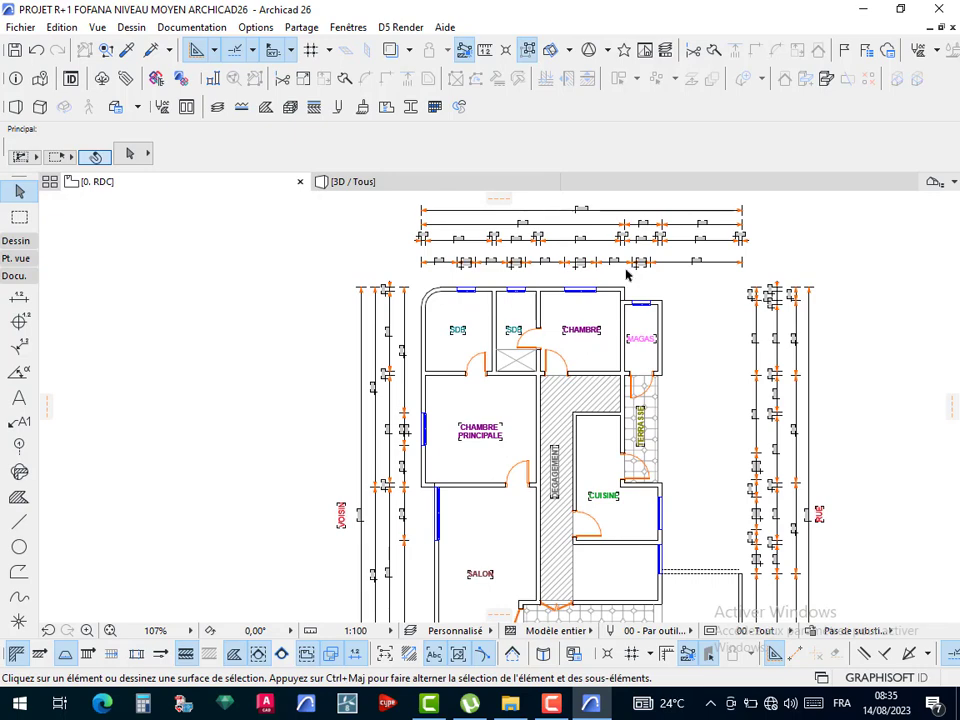
scroll(638, 287, up, 5)
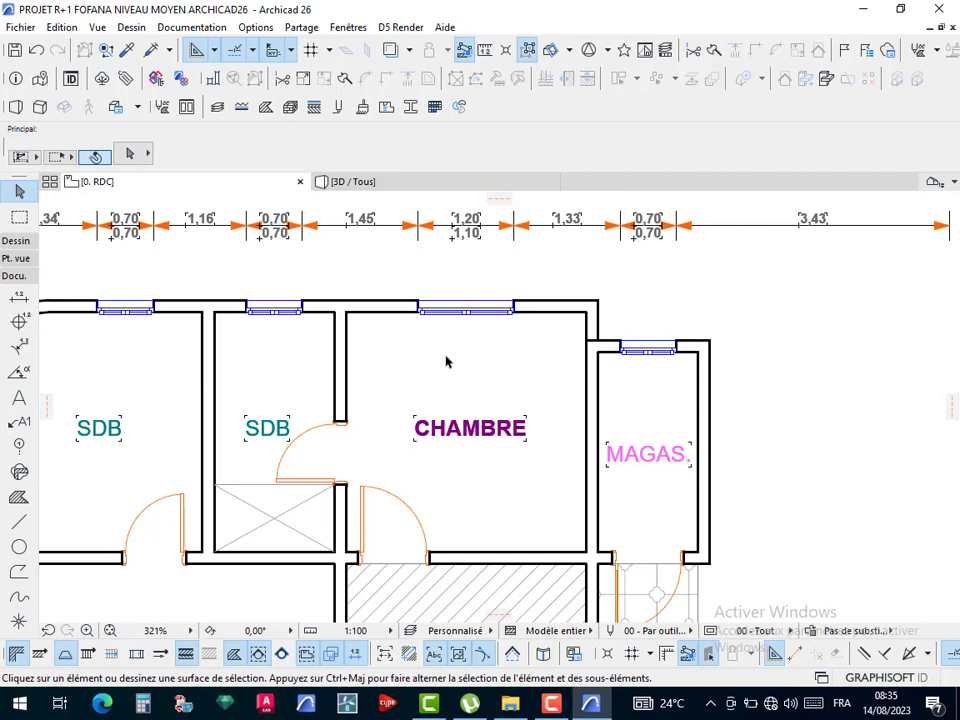
scroll(557, 330, down, 3)
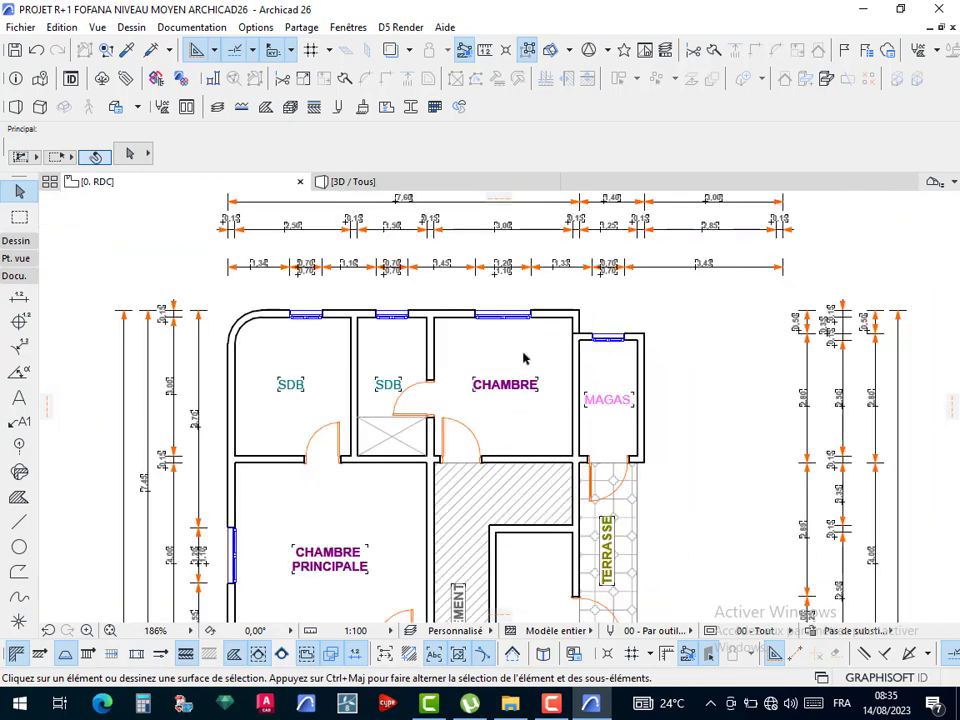
scroll(540, 399, up, 3)
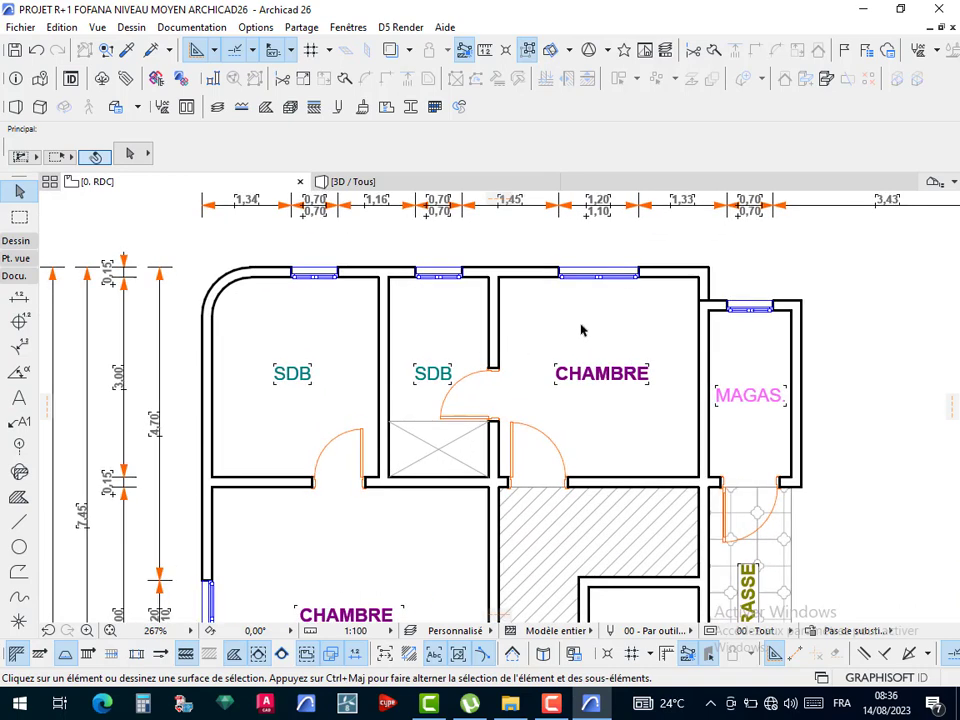
middle_drag(454, 357, 456, 514)
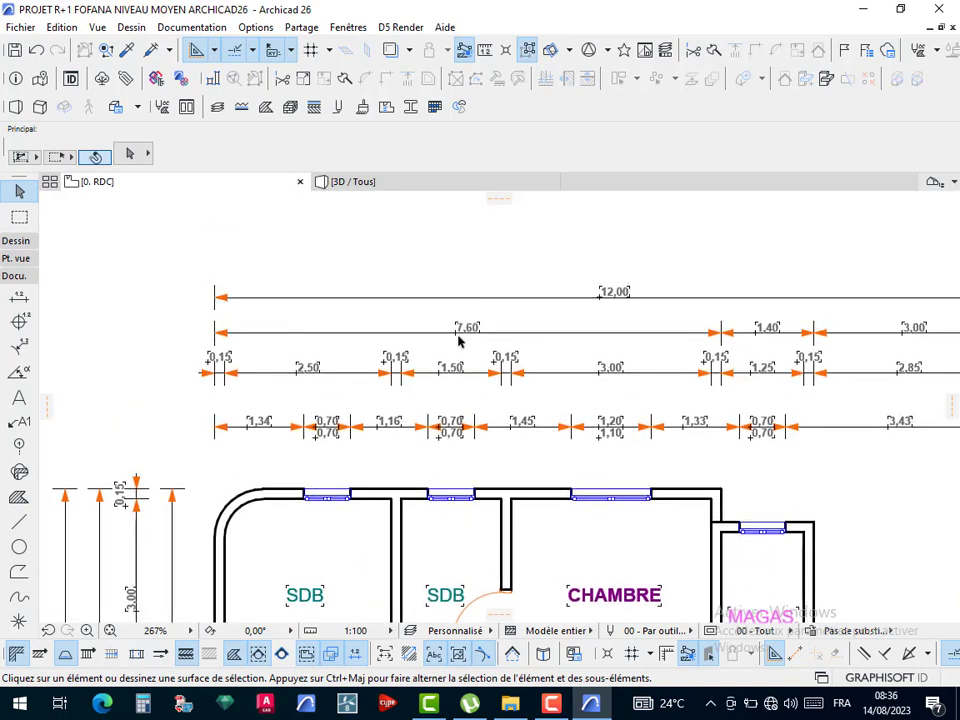
scroll(463, 338, up, 5)
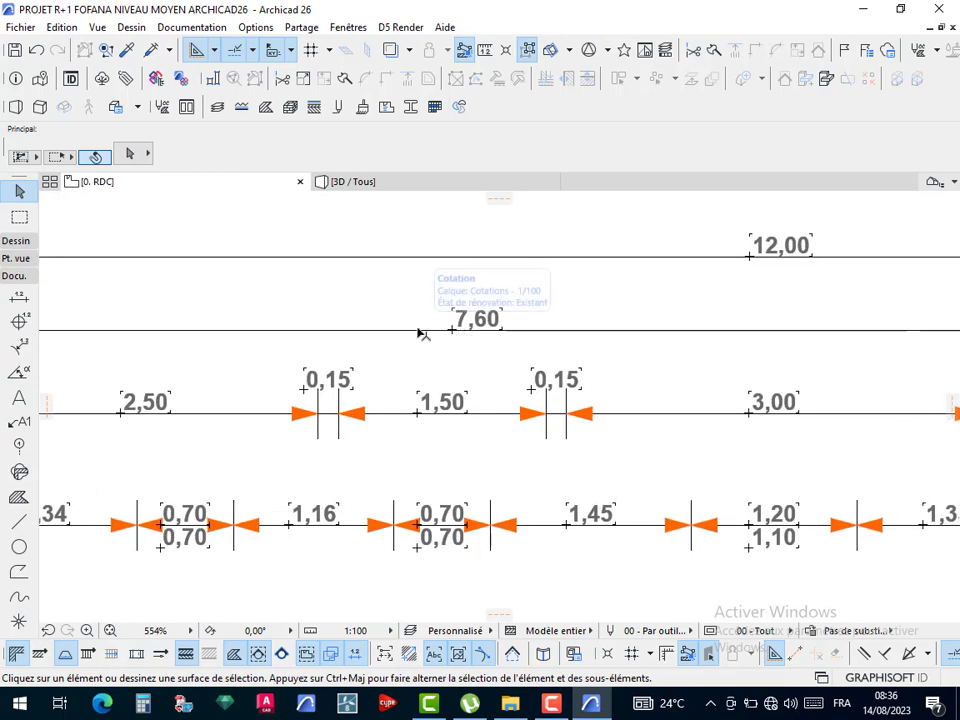
scroll(470, 321, down, 2)
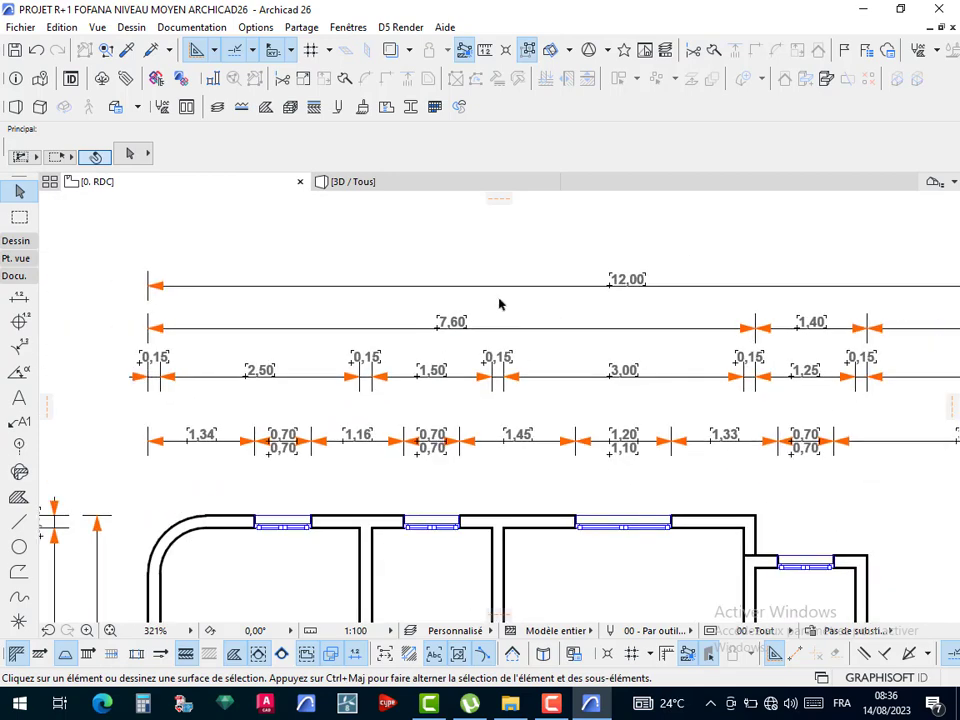
middle_drag(530, 447, 490, 350)
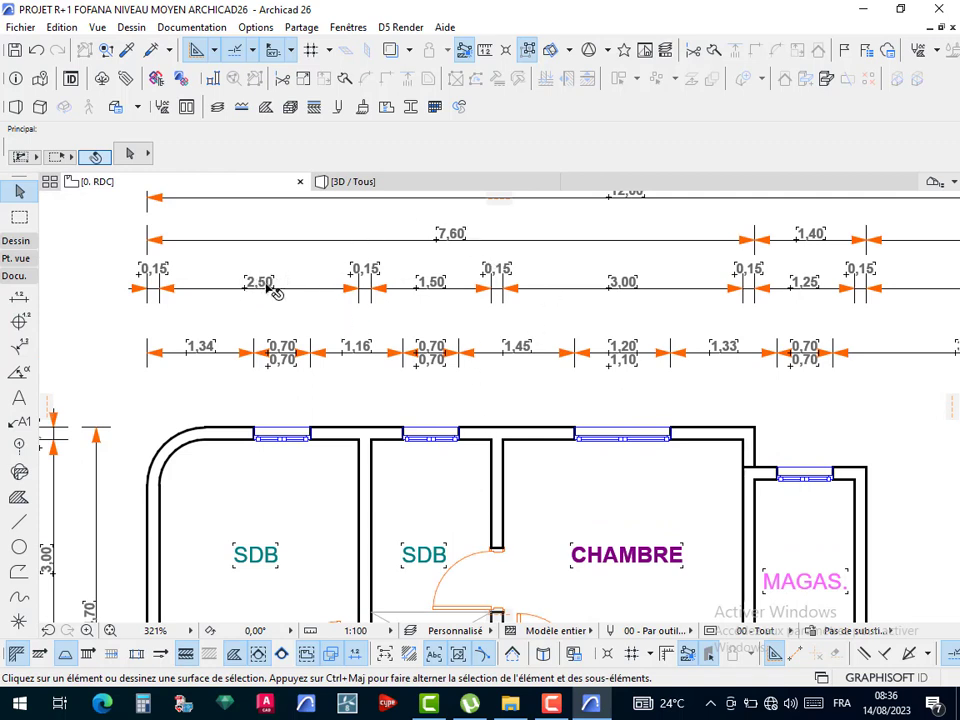
middle_drag(257, 279, 291, 302)
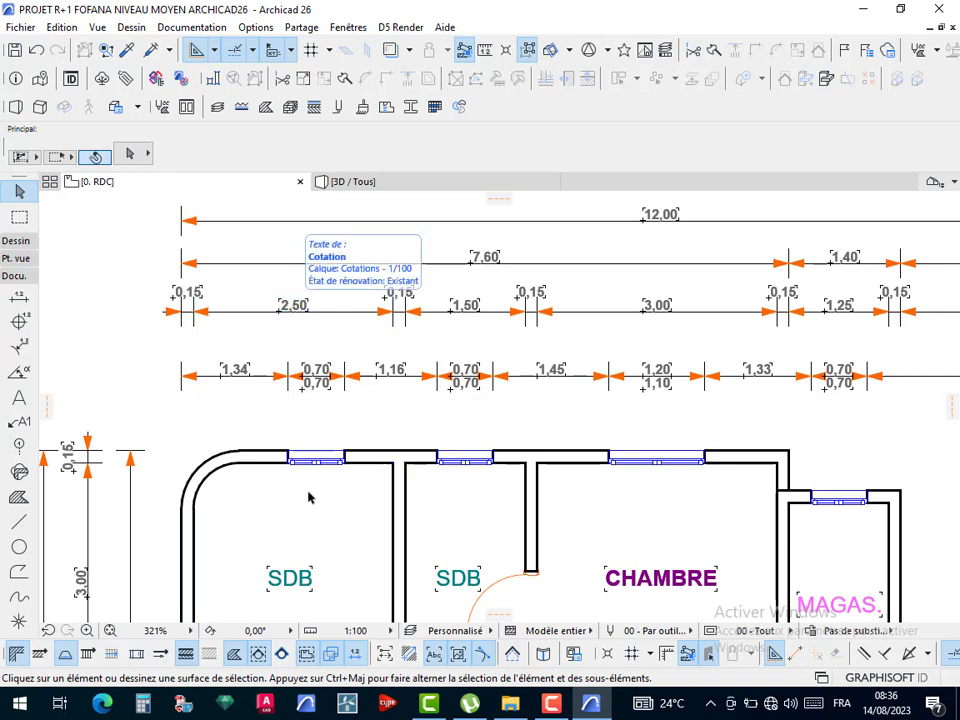
scroll(421, 531, down, 3)
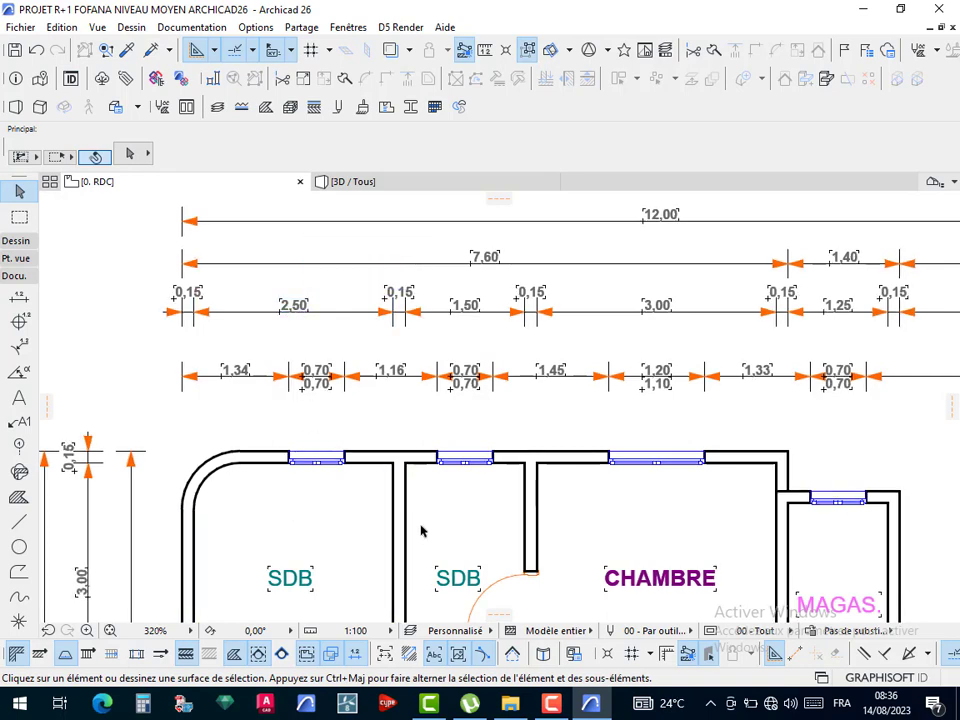
middle_drag(433, 527, 340, 440)
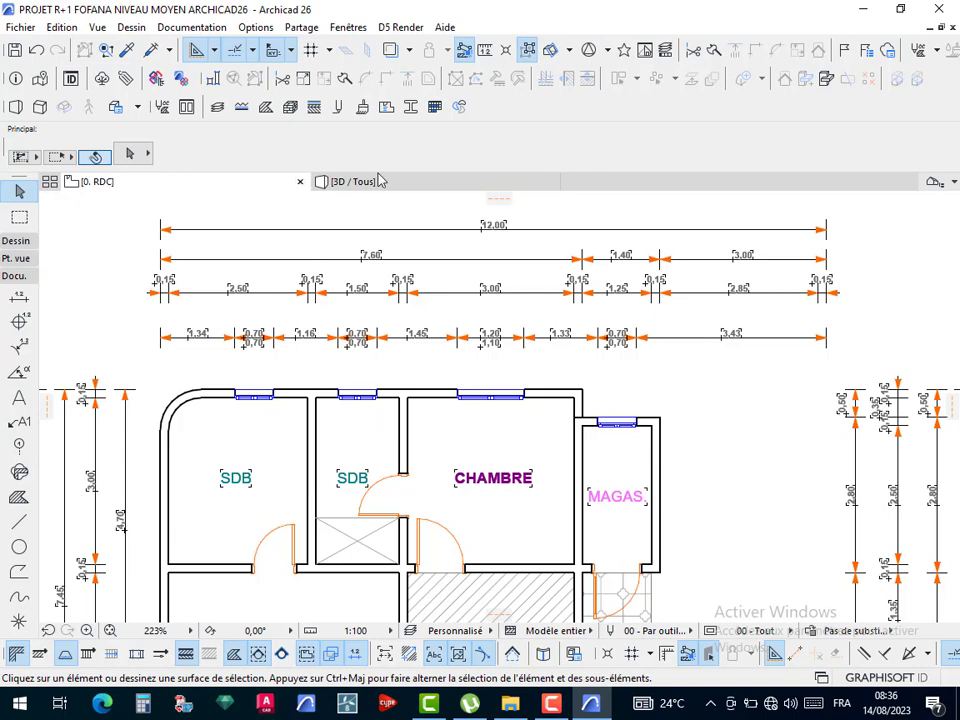
- Set the default dimension style to open arrow markers and no witness lines
key(w)
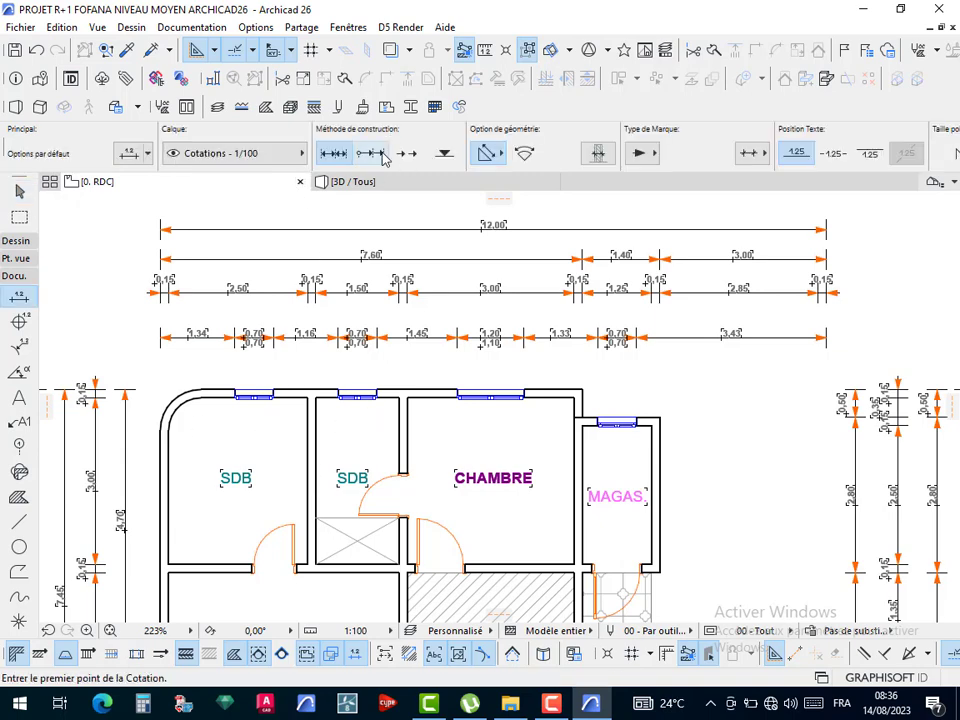
click(130, 154)
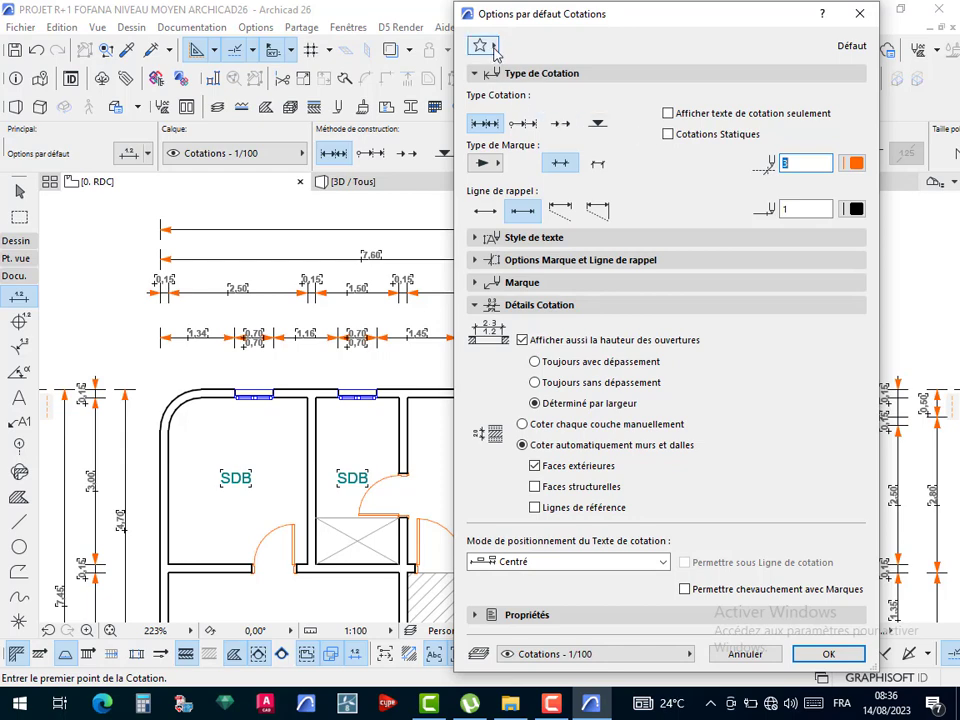
click(497, 164)
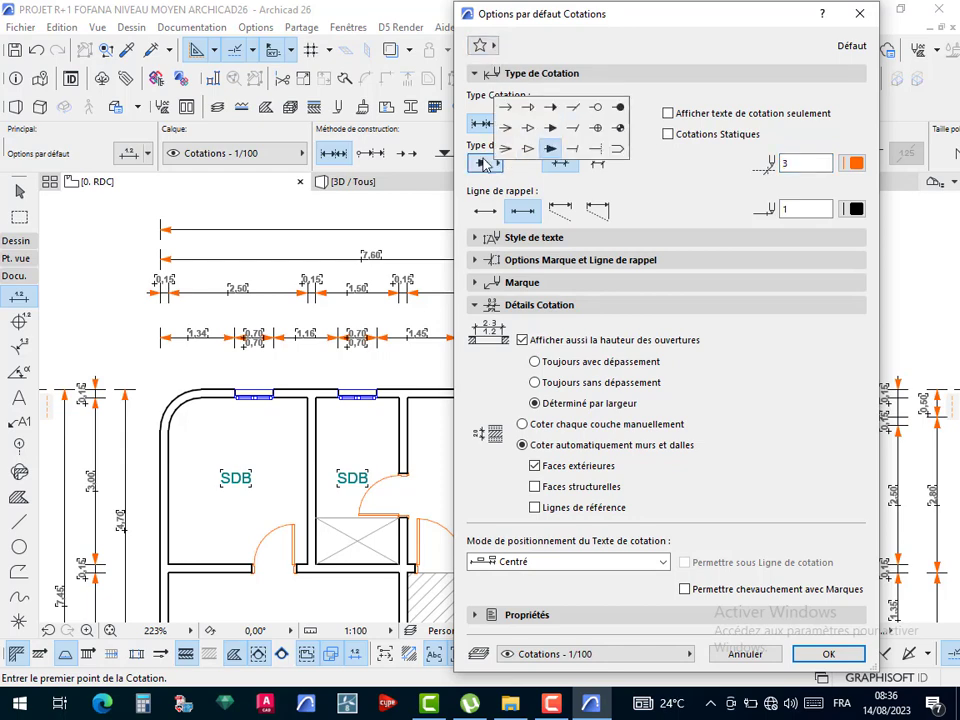
click(507, 108)
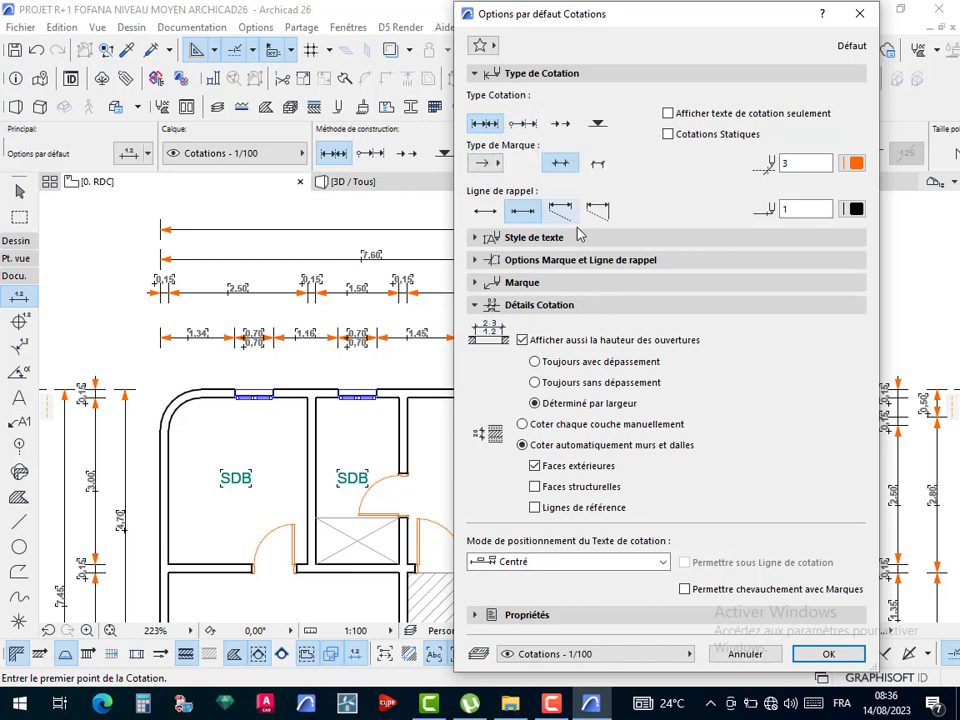
click(496, 214)
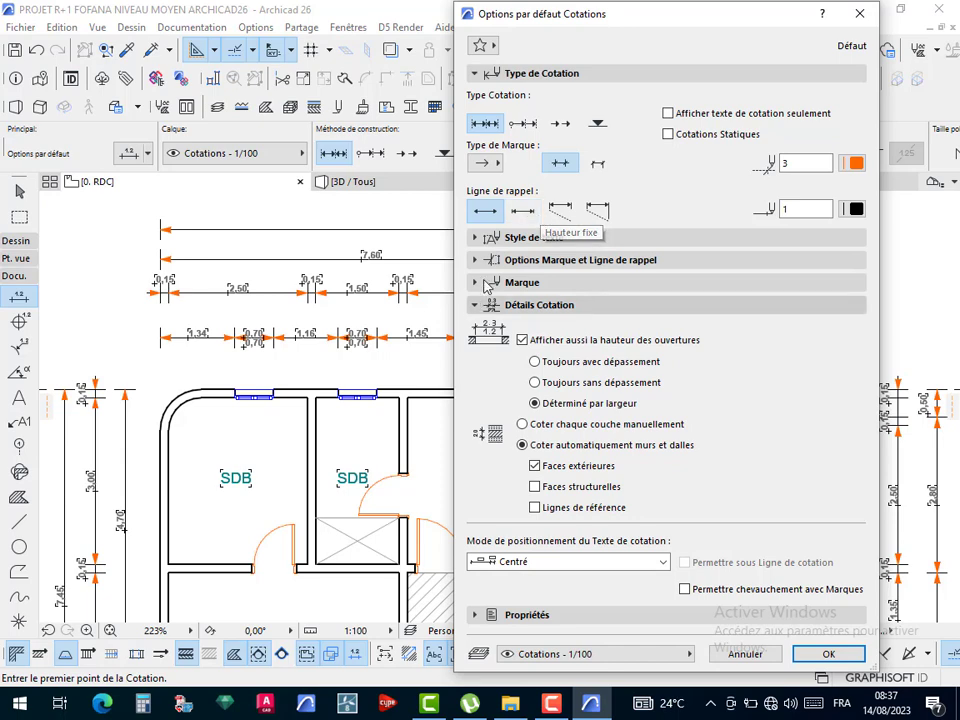
- Set the default dimension text height to 1,00 mm and its colour to the green pen 4
click(511, 239)
click(511, 239)
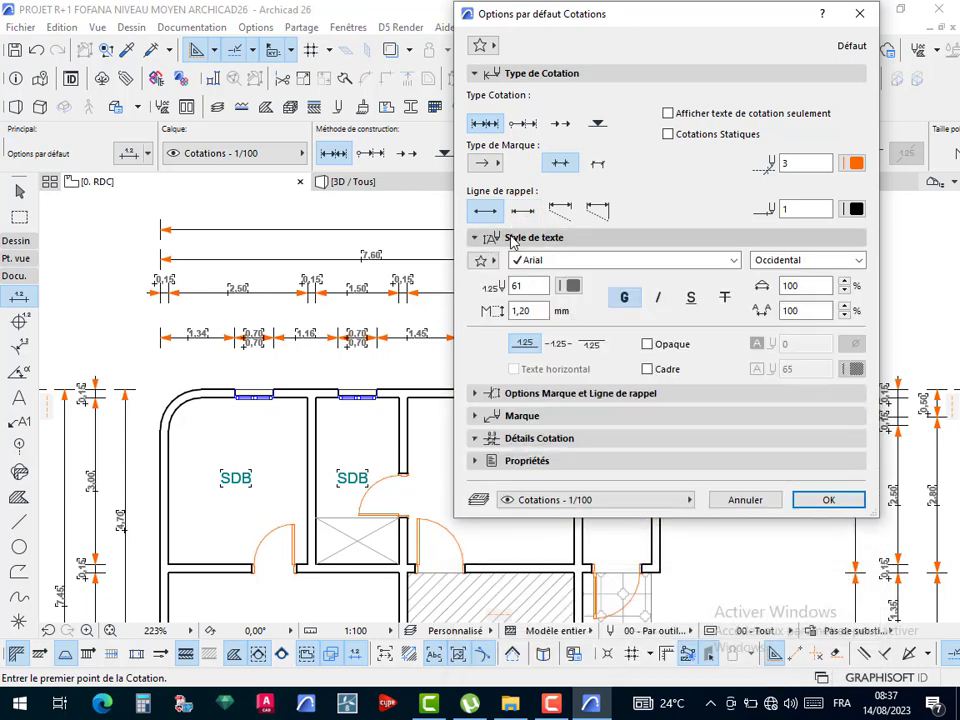
double_click(522, 310)
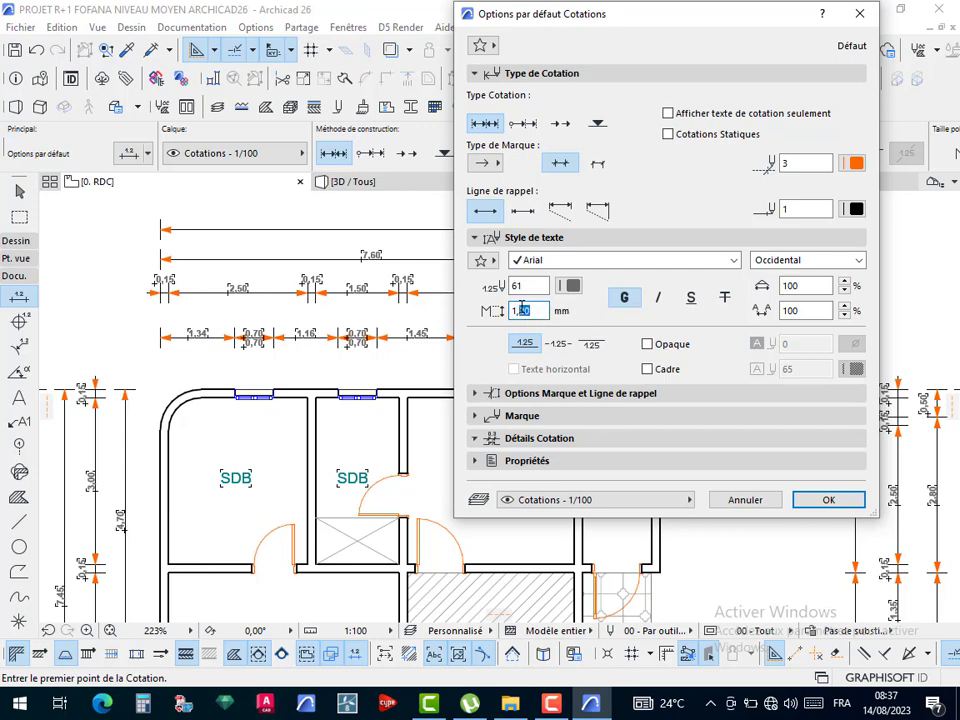
text(0)
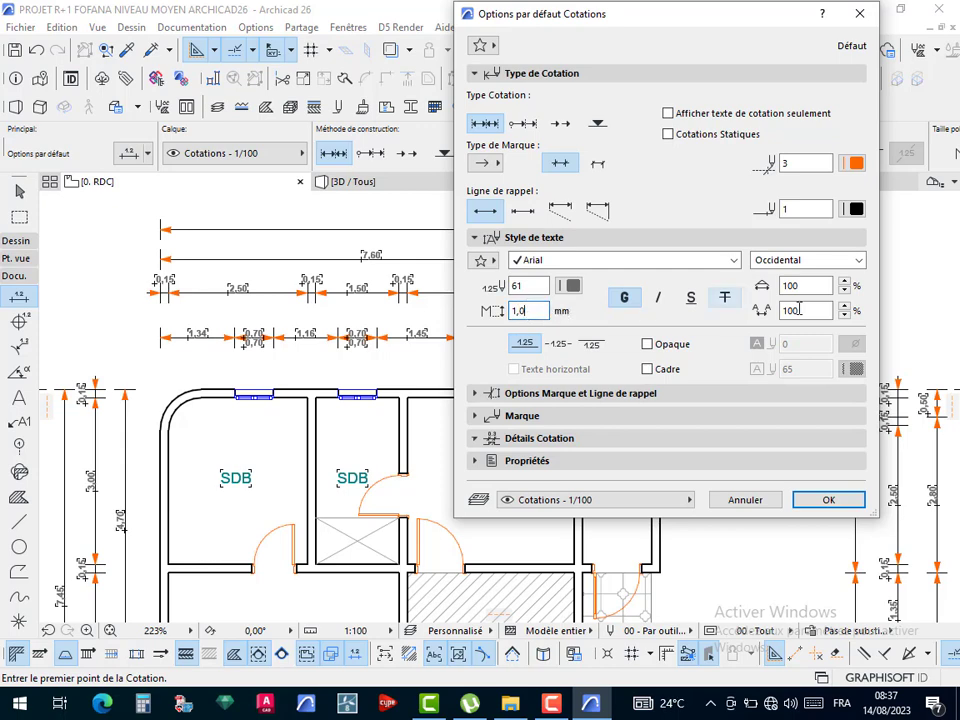
text(0)
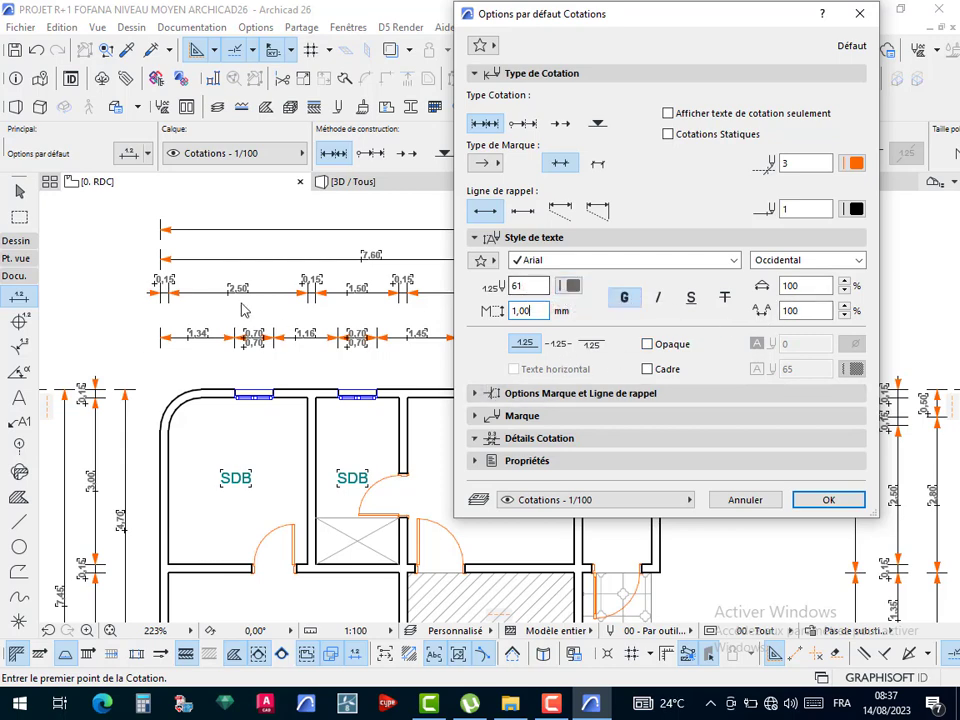
click(570, 286)
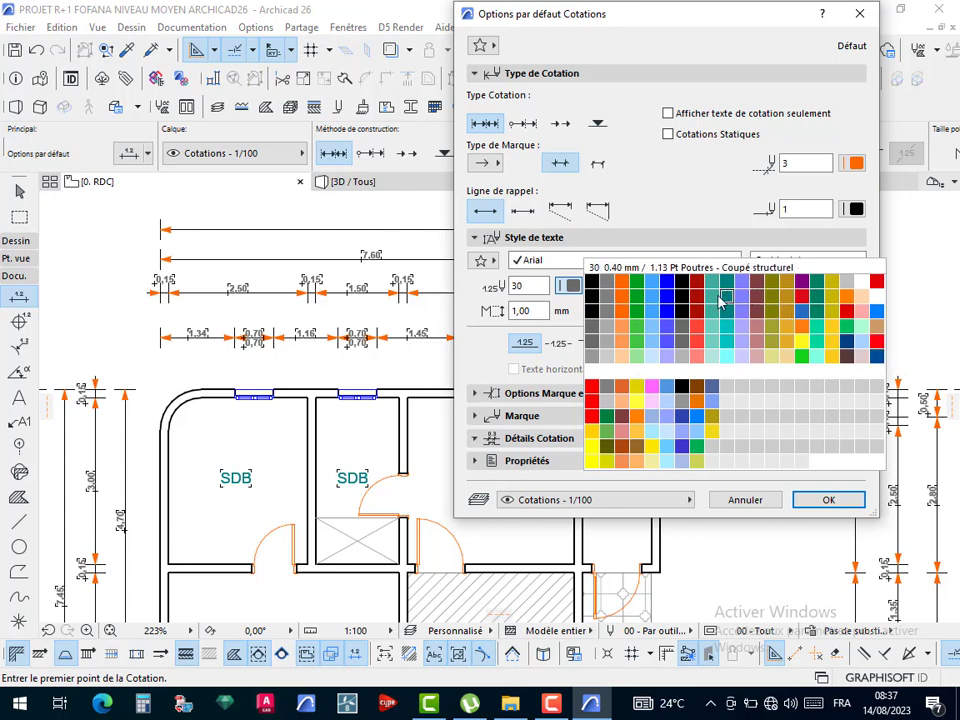
click(637, 286)
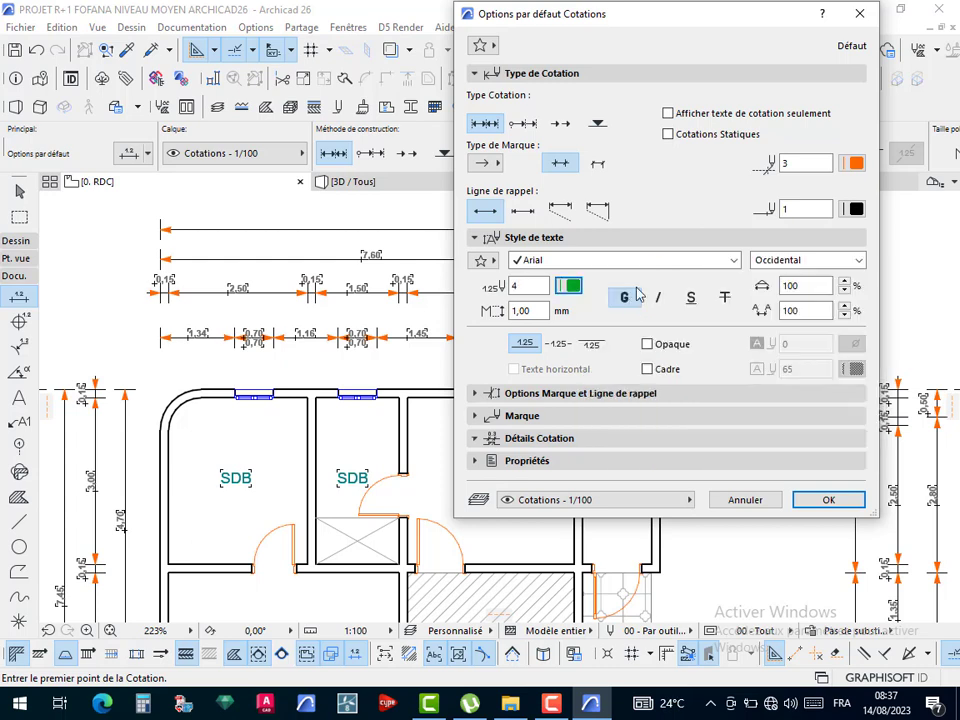
- Set the default dimension marker size to 0,50 mm and the pointer arrow size to 1,00 mm, then accept the settings
click(476, 394)
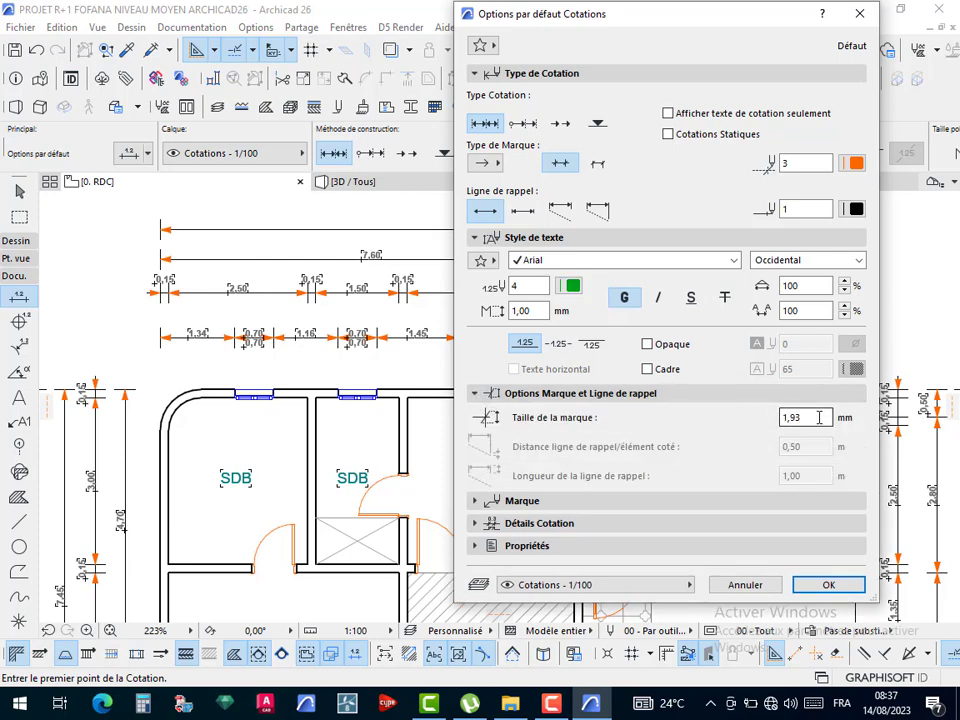
drag(818, 418, 720, 419)
text(,50)
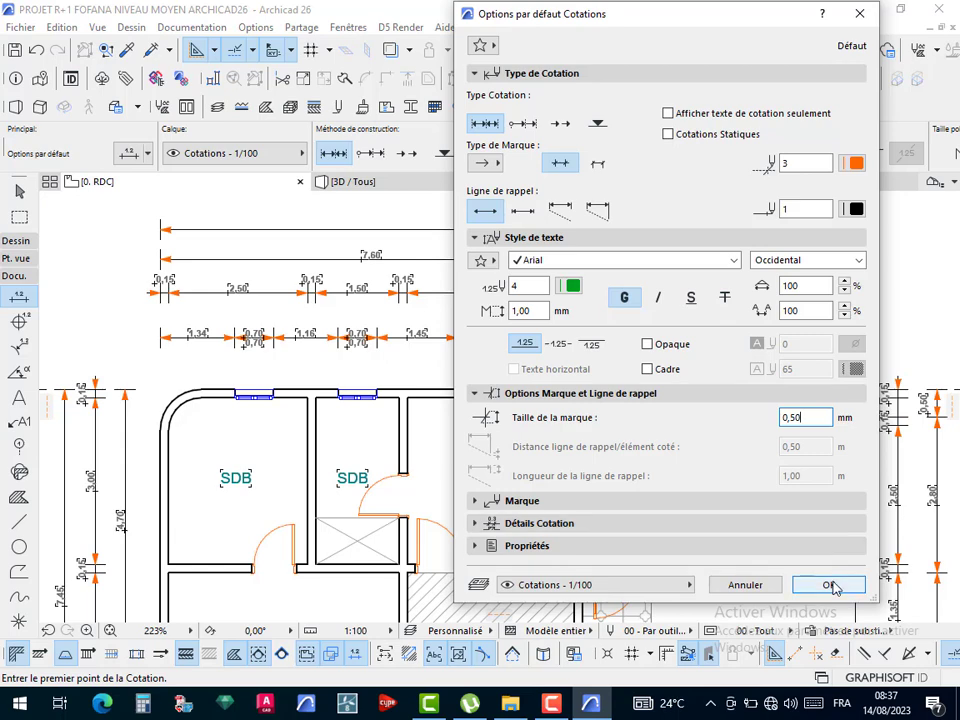
click(497, 501)
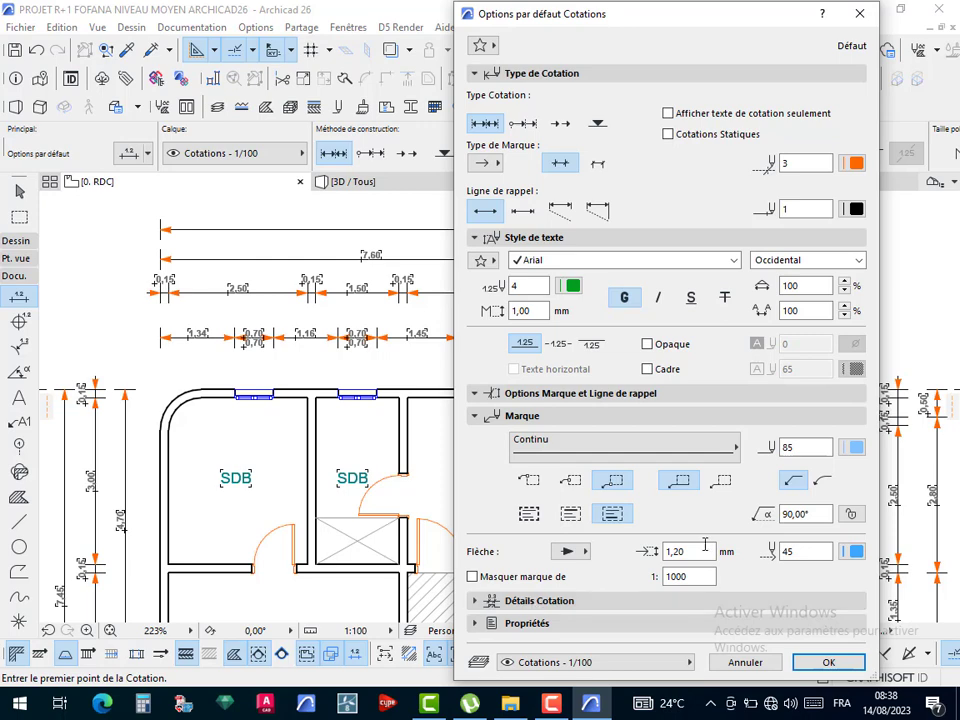
click(678, 551)
click(501, 600)
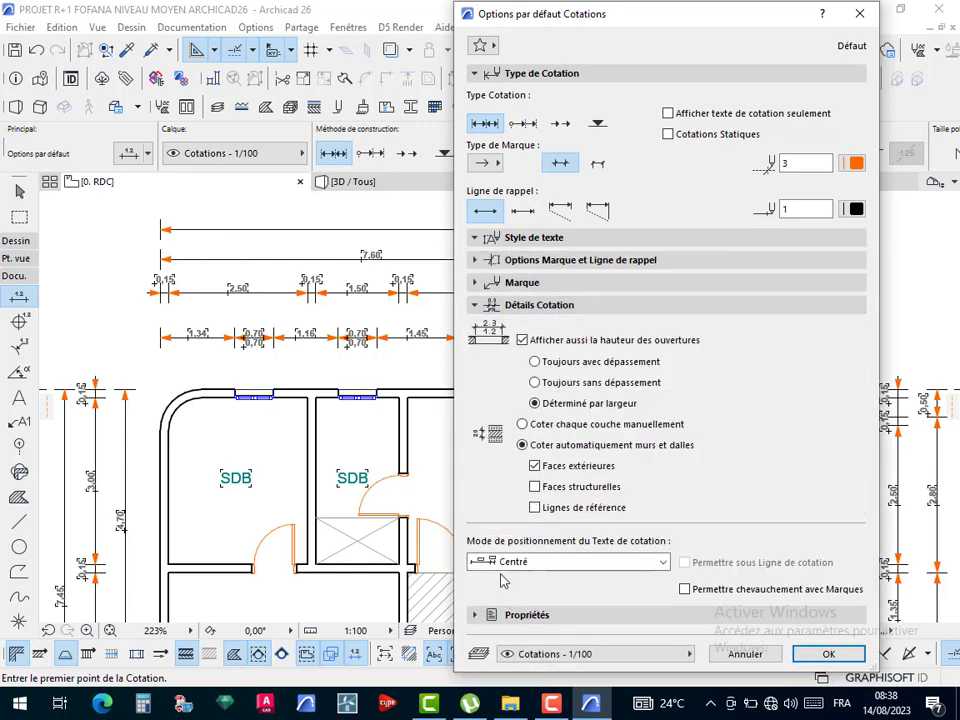
click(522, 616)
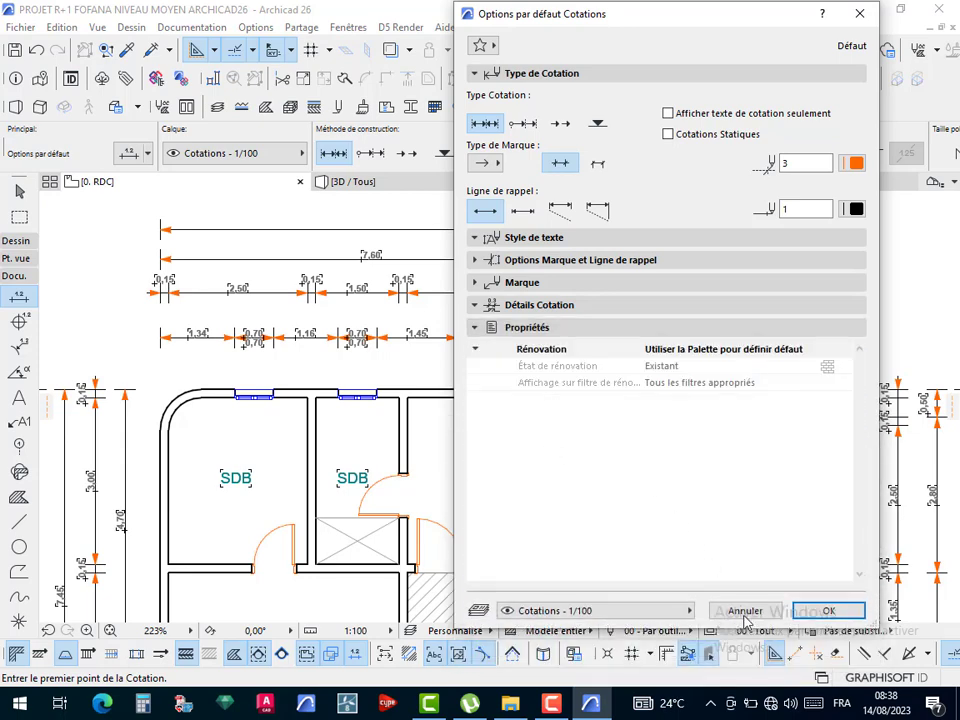
click(826, 613)
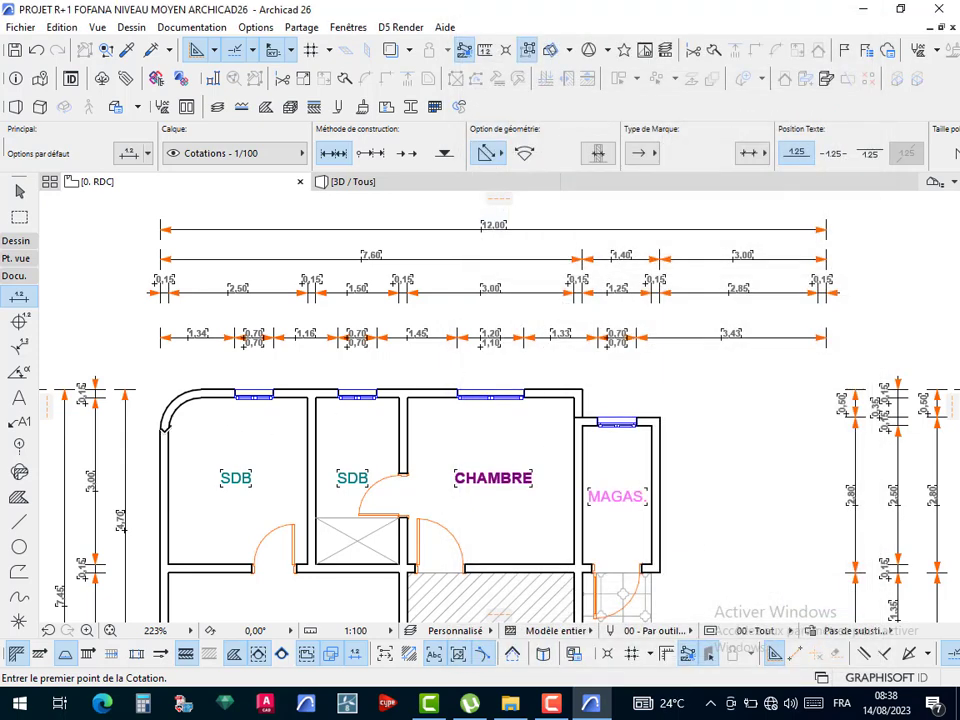
- Dimension the interior width of the SDB with the rounded corner, placing the dimension line just inside its window wall
scroll(167, 426, up, 4)
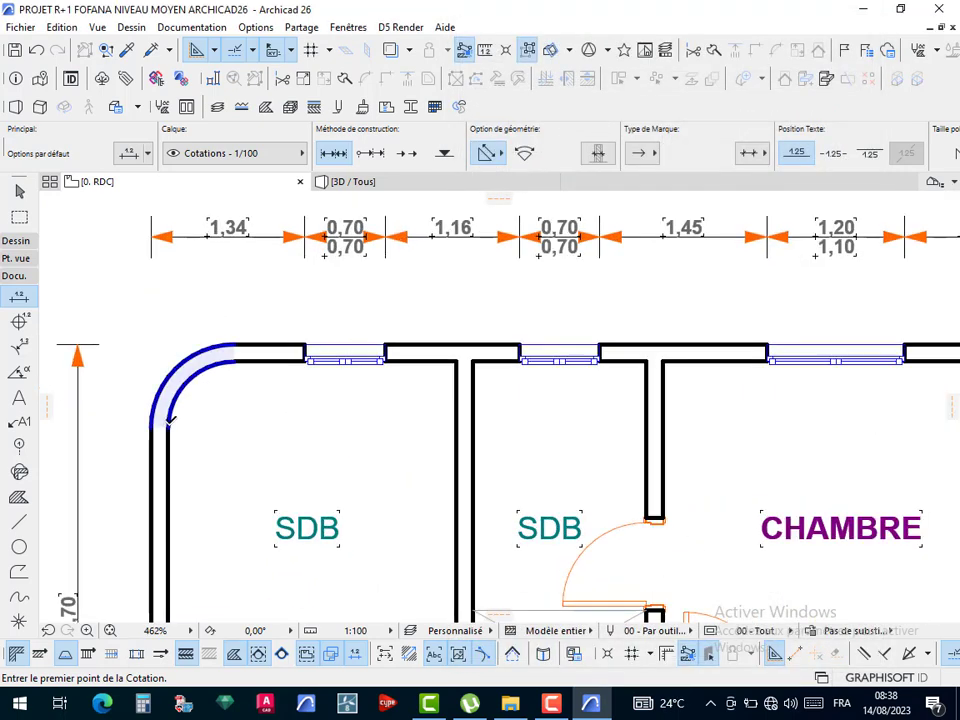
click(169, 427)
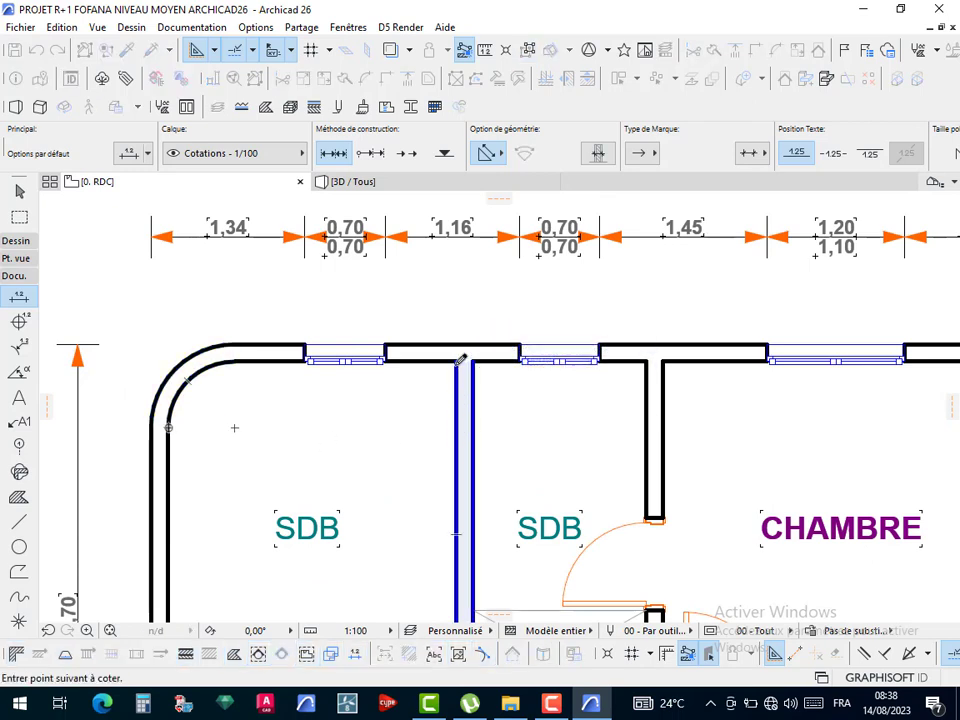
double_click(317, 422)
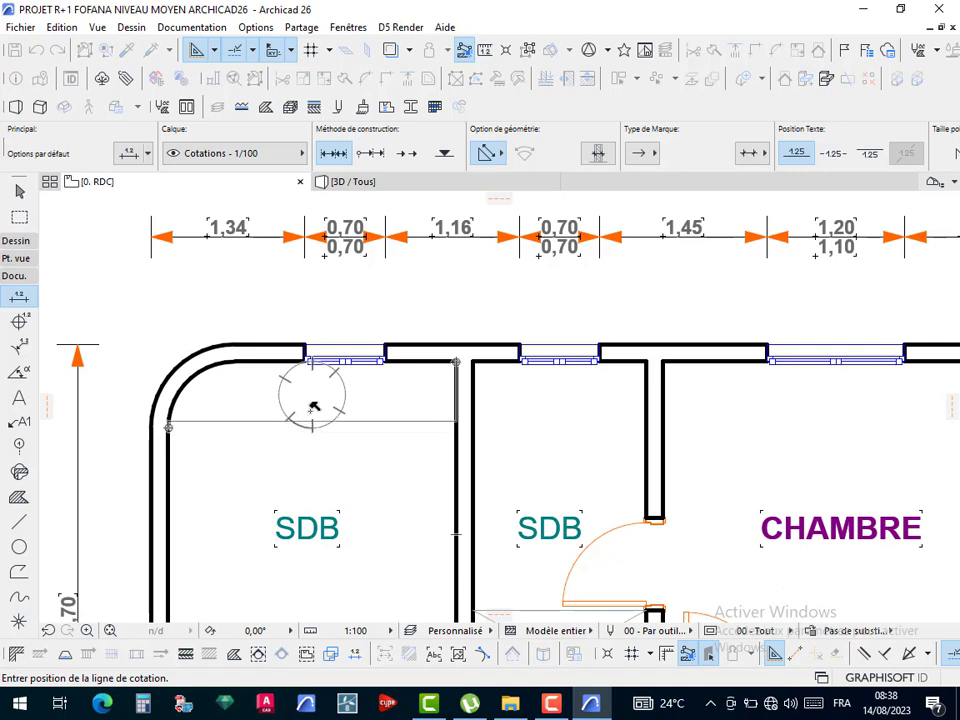
click(314, 396)
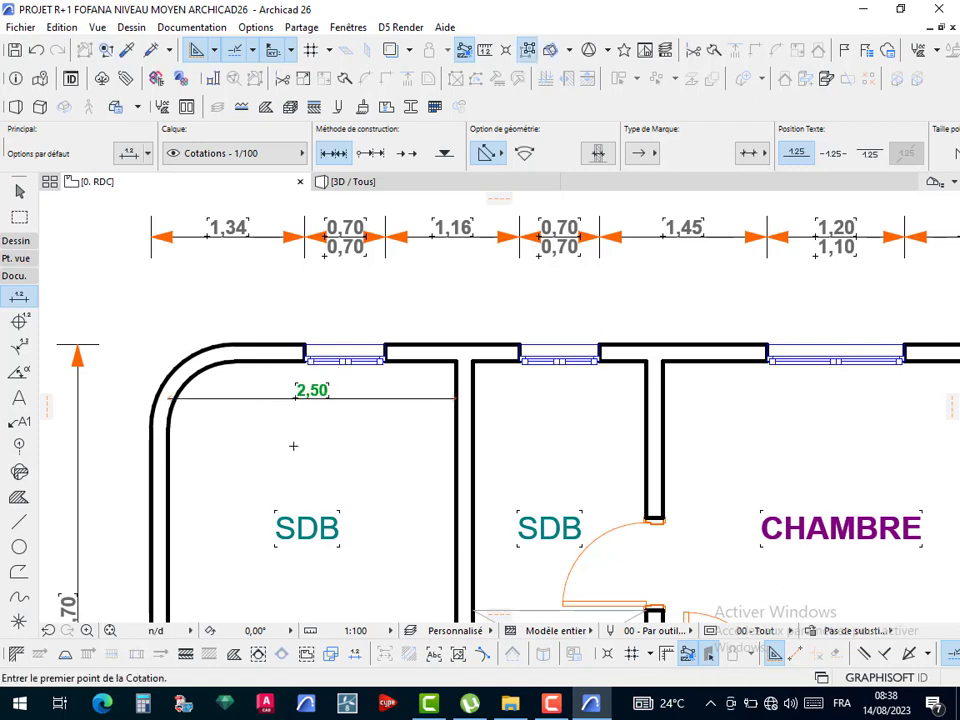
scroll(290, 400, up, 3)
scroll(387, 400, down, 3)
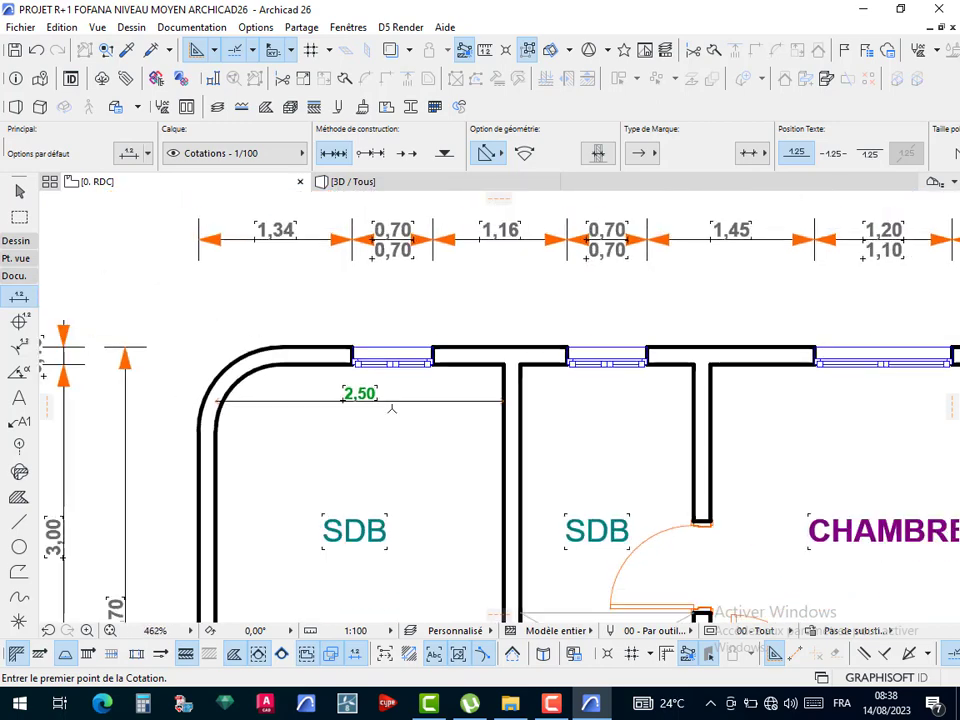
scroll(390, 405, down, 2)
scroll(369, 398, up, 2)
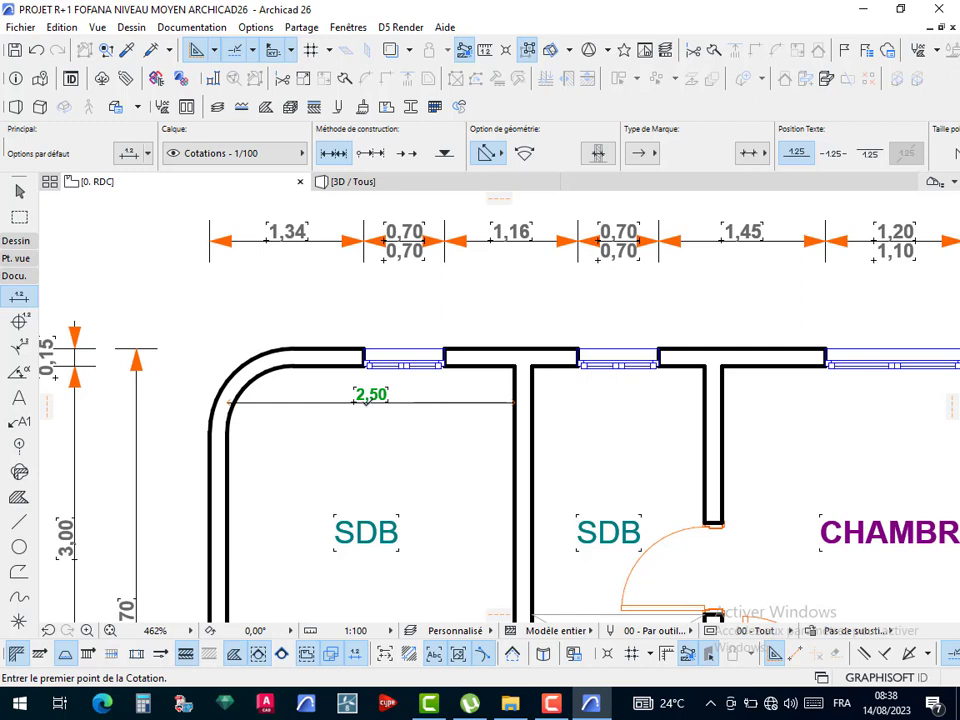
click(551, 703)
click(864, 626)
- Try to set the pointer arrow size of the interior dimension in the rounded-corner SDB to 1,50 mm
key(Escape)
click(436, 408)
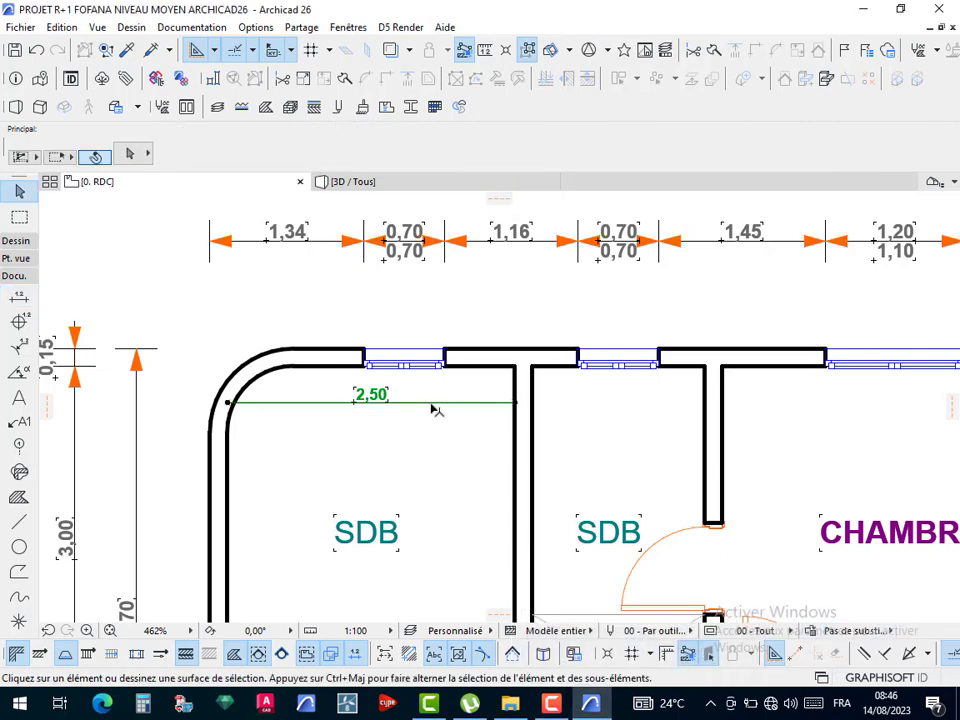
scroll(590, 152, right, 3)
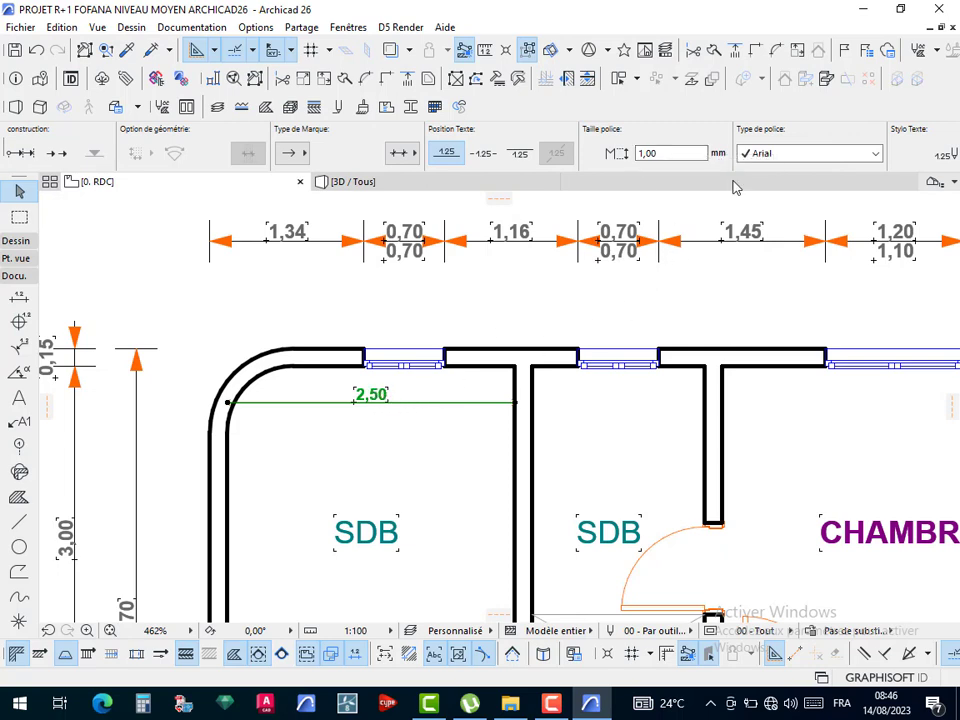
scroll(745, 155, right, 6)
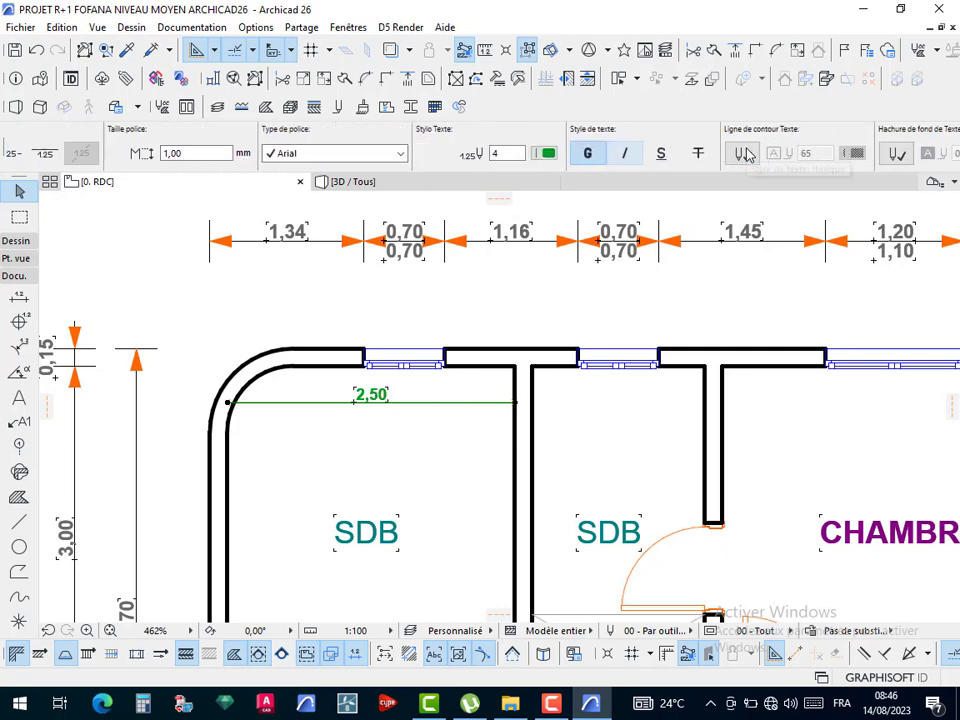
scroll(745, 155, right, 5)
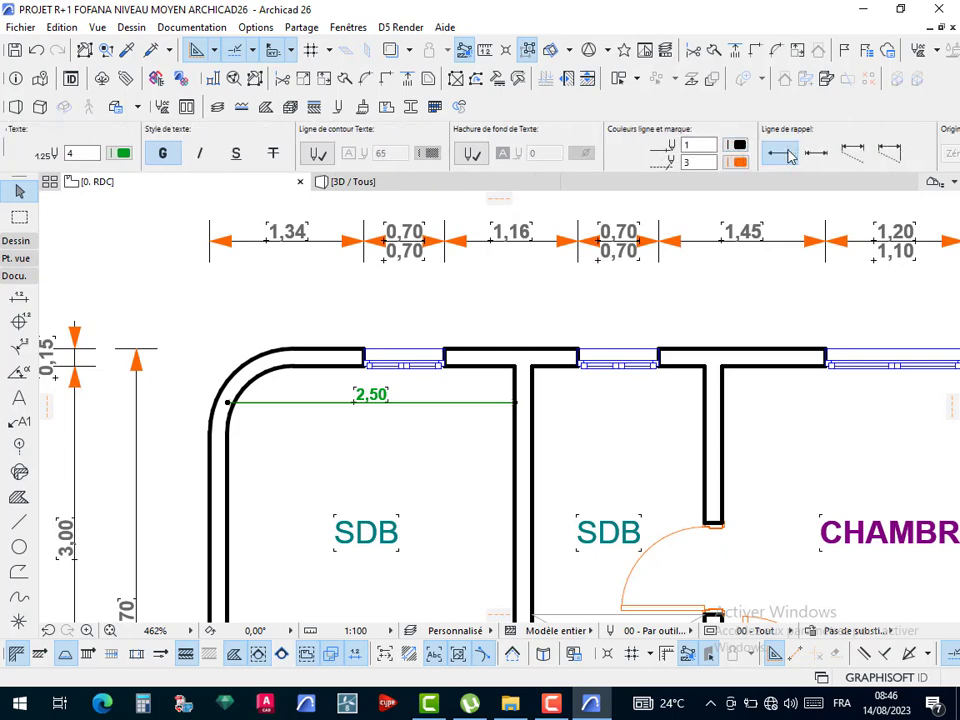
scroll(789, 155, right, 6)
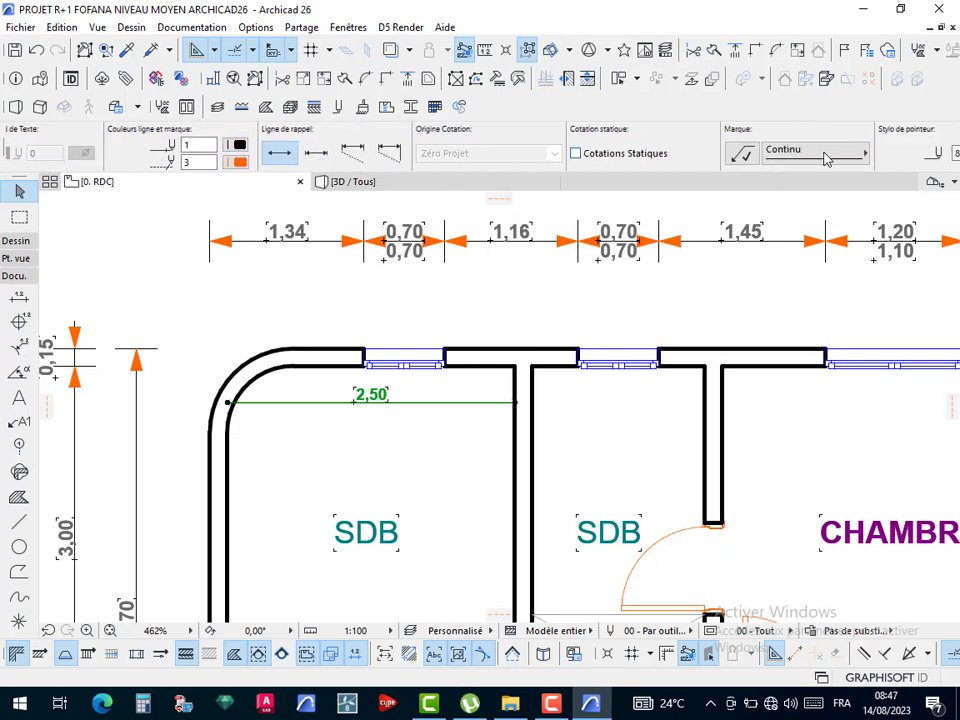
scroll(826, 158, right, 2)
scroll(900, 154, right, 2)
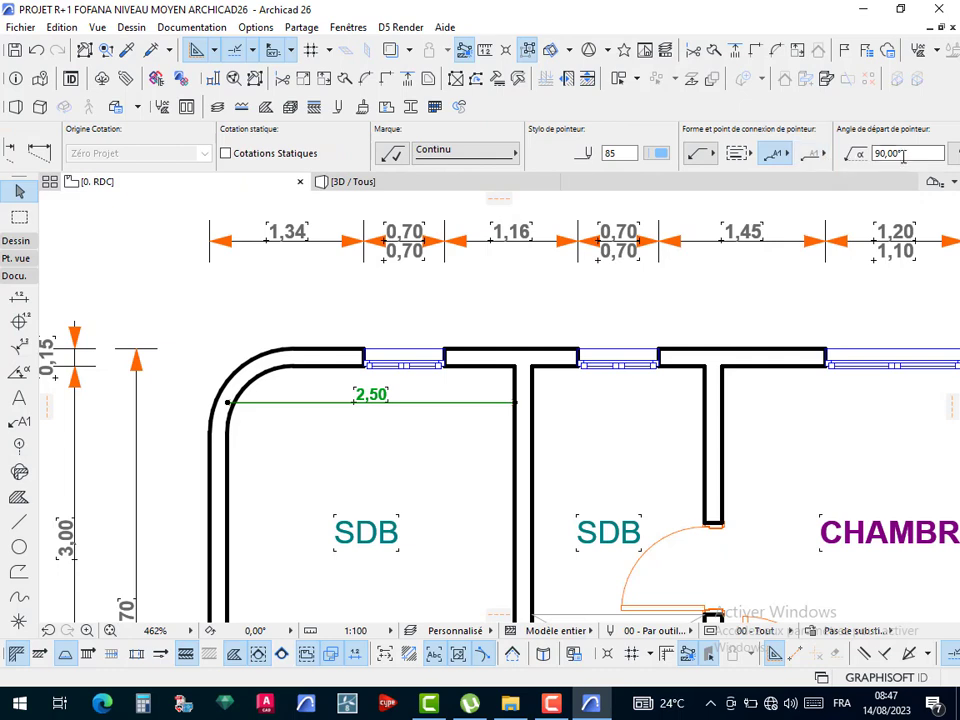
scroll(903, 155, right, 2)
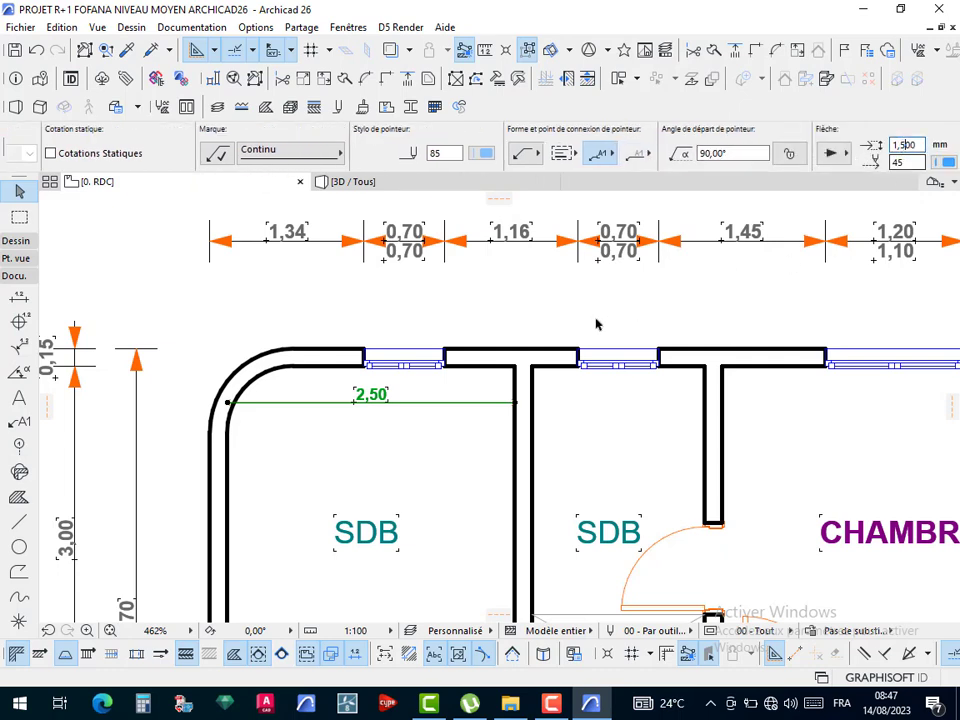
click(523, 317)
scroll(243, 424, up, 1)
scroll(222, 398, up, 3)
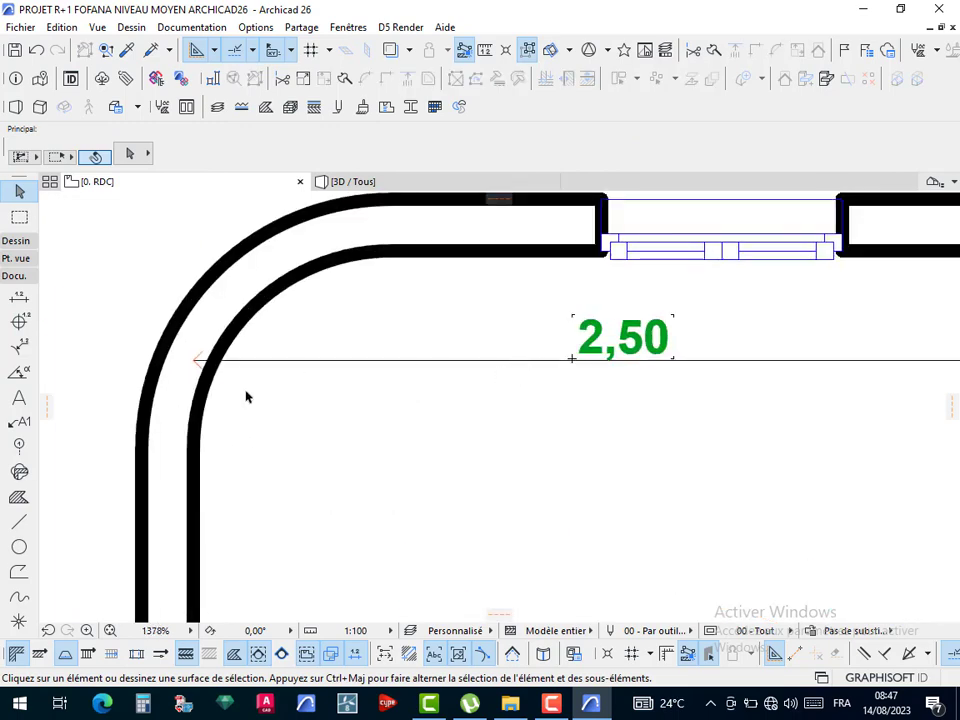
scroll(467, 377, down, 3)
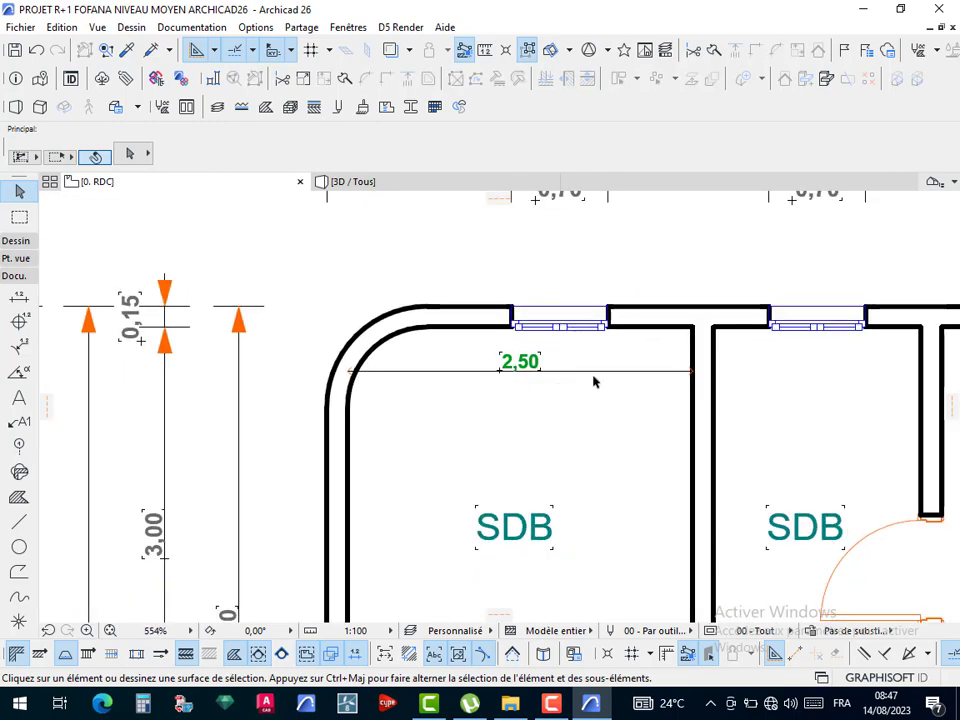
- Move the interior dimension of the rounded-corner SDB about 0,11 m away from the window wall, into the room
click(597, 377)
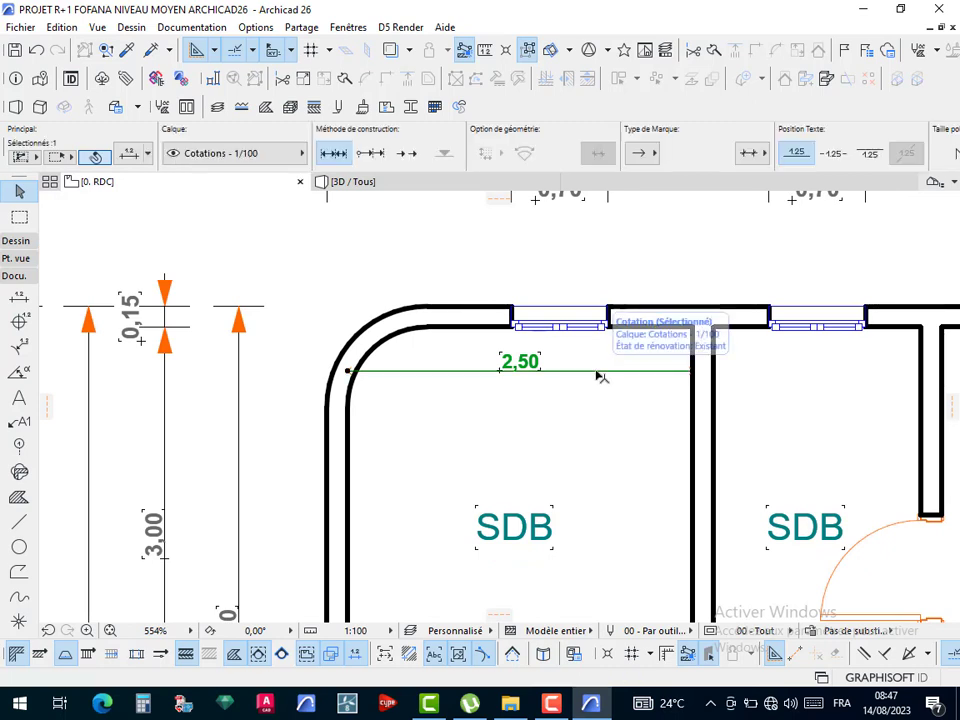
click(597, 376)
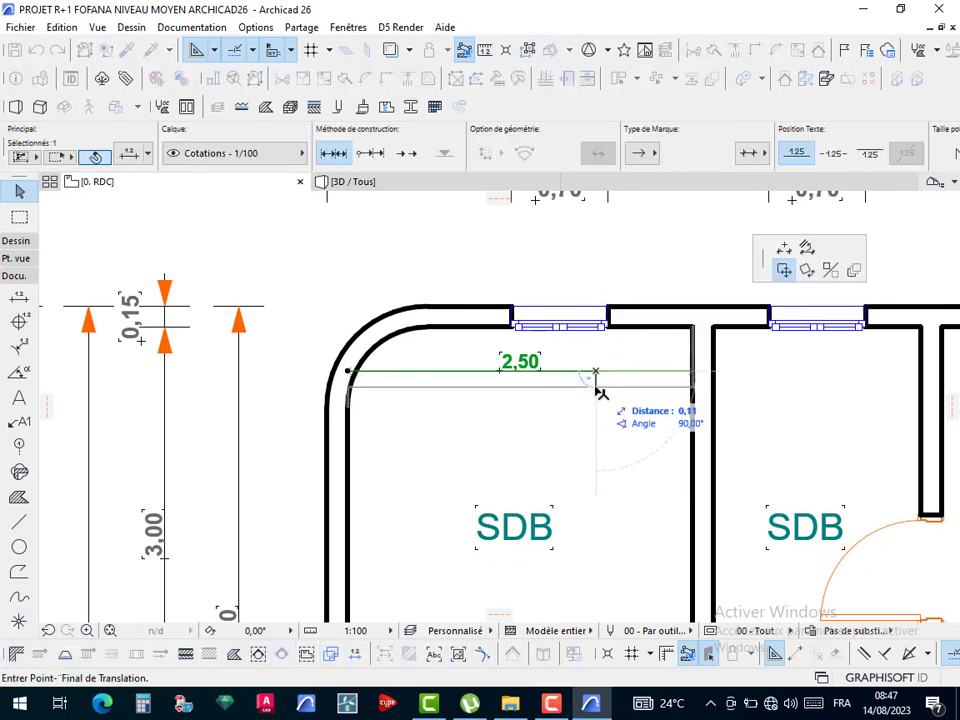
click(598, 390)
scroll(392, 395, up, 4)
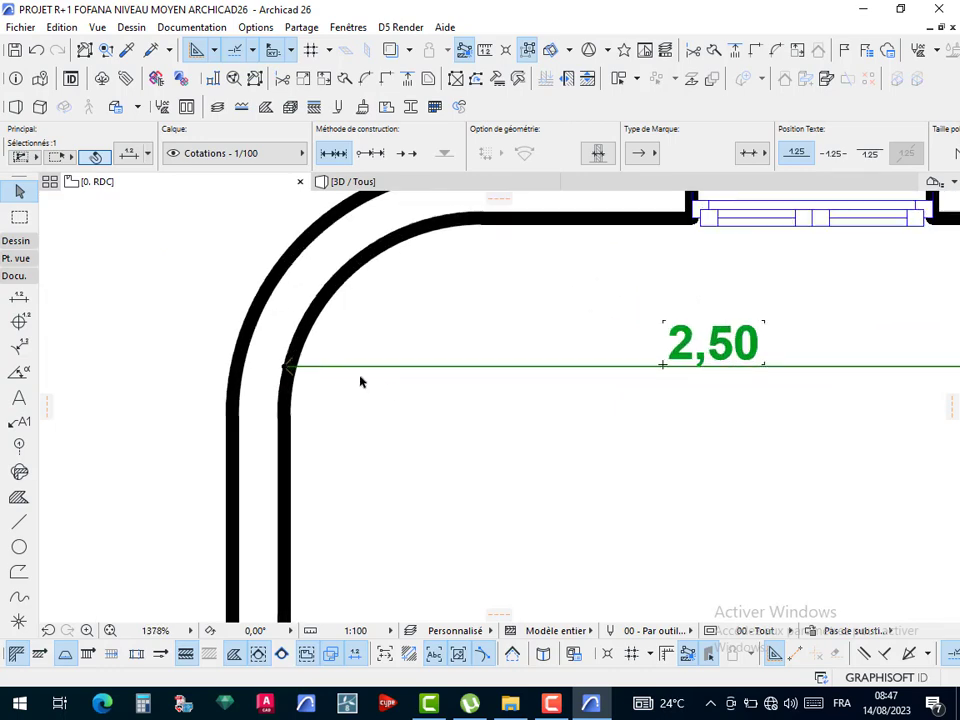
scroll(416, 336, down, 5)
middle_drag(473, 395, 334, 411)
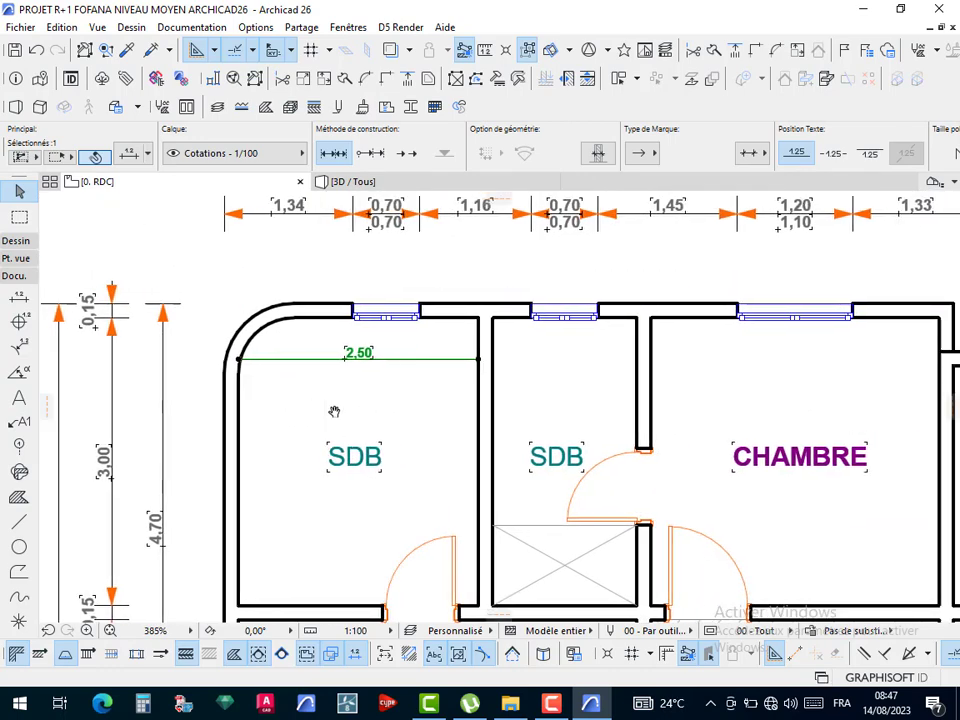
click(447, 271)
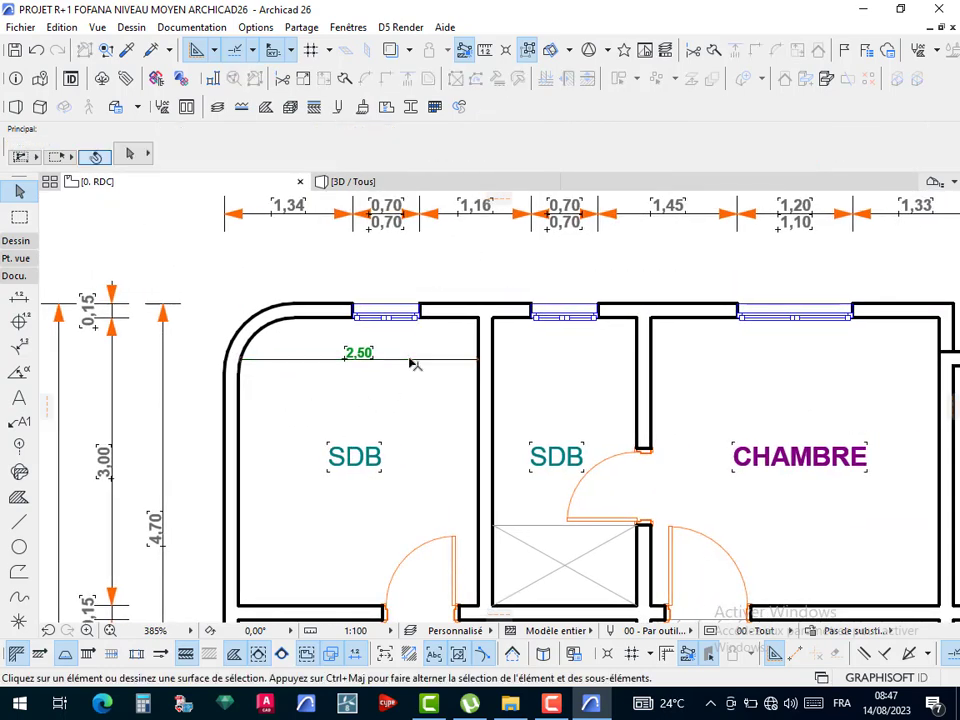
- Pick up the settings of the interior SDB dimension for new dimensions and set the default pointer arrow size to 1,50 mm
scroll(412, 362, up, 4)
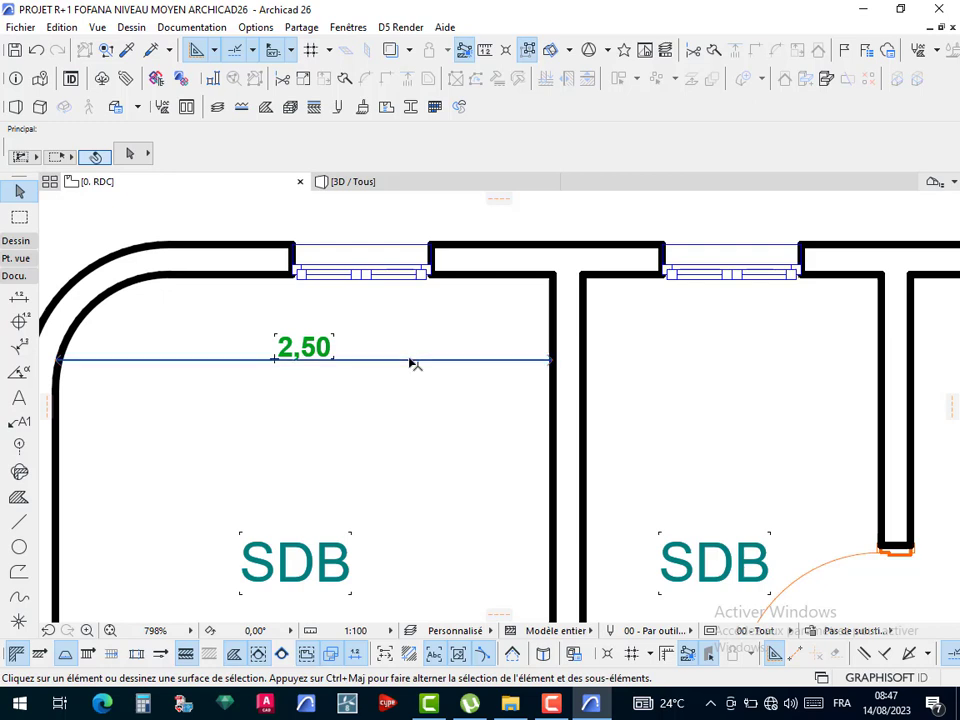
alt+click(409, 360)
scroll(597, 157, down, 6)
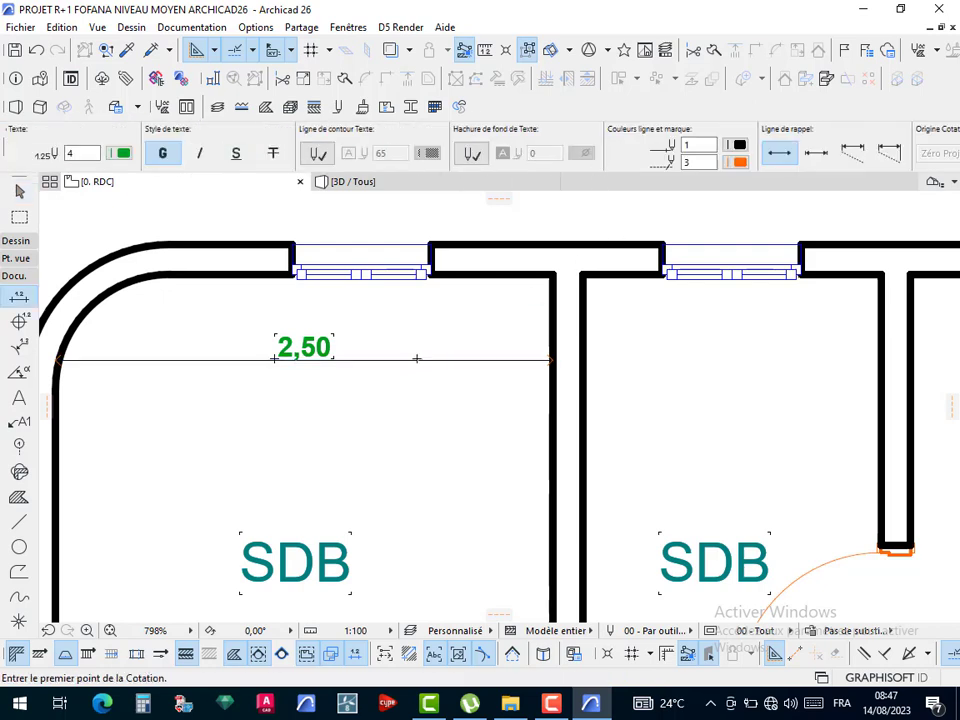
scroll(410, 345, down, 4)
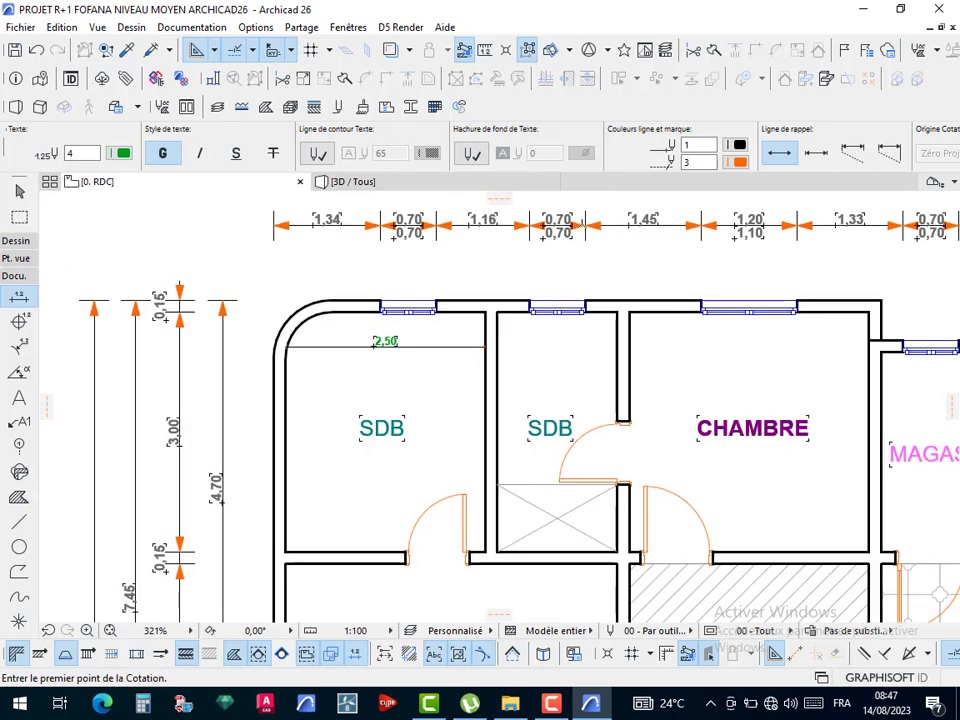
scroll(632, 165, down, 2)
scroll(632, 165, down, 6)
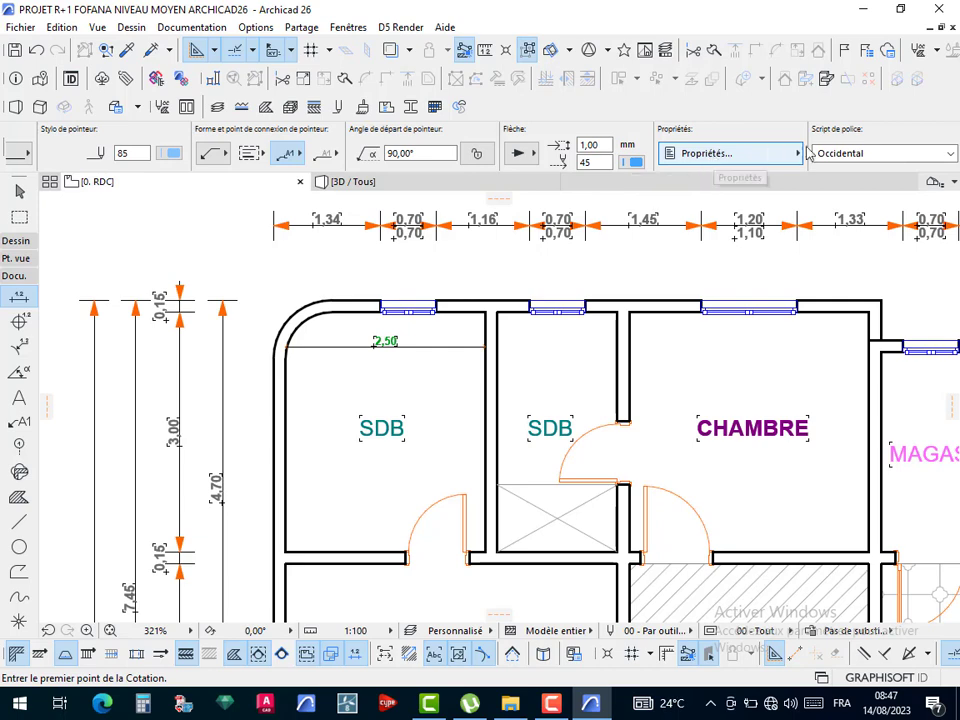
scroll(760, 152, up, 10)
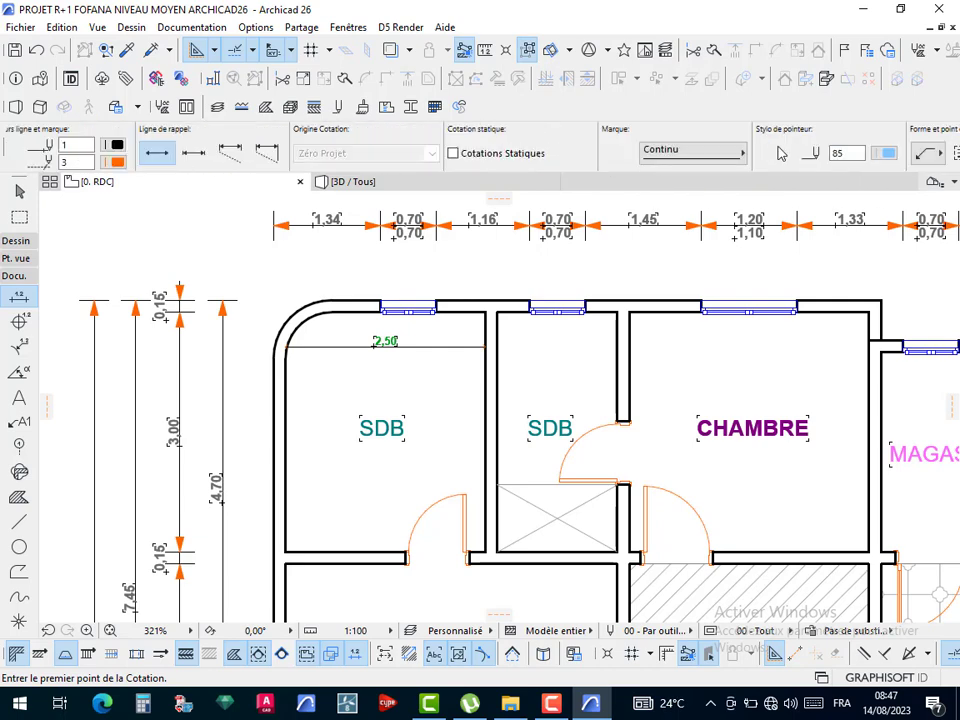
scroll(781, 152, down, 10)
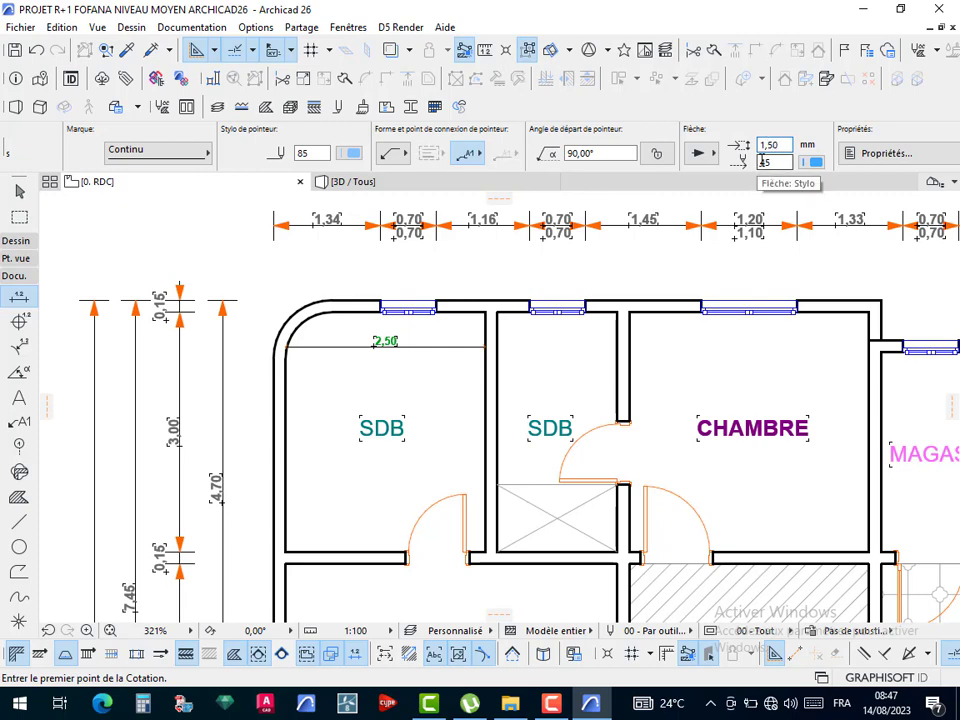
scroll(489, 300, up, 6)
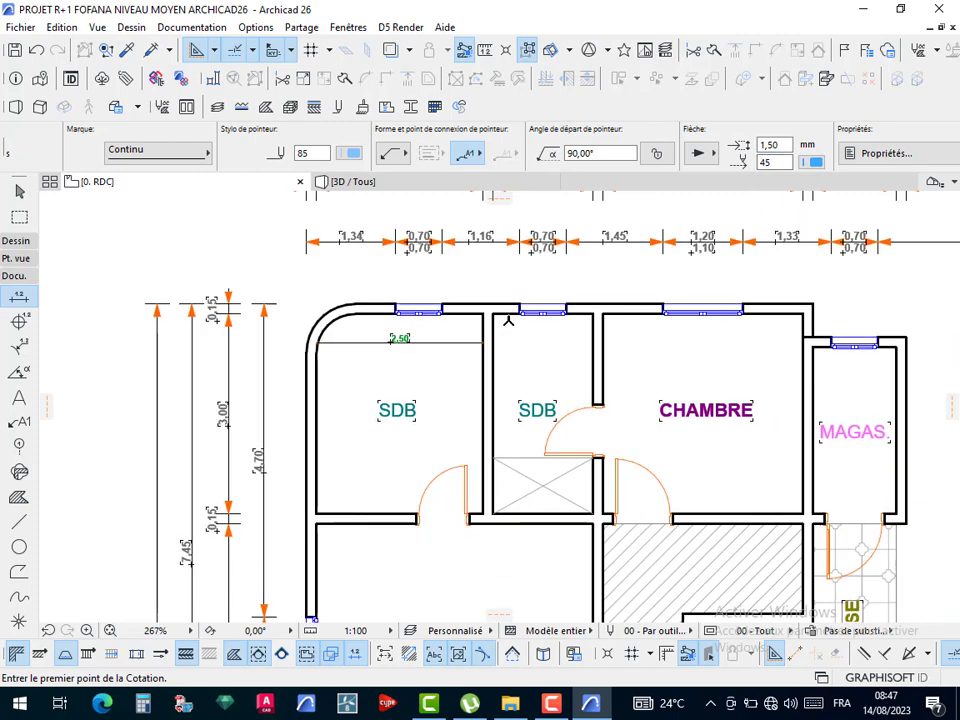
- Dimension the interior width of the middle SDB, with its dimension line level with the rounded-corner SDB's interior dimension
click(457, 297)
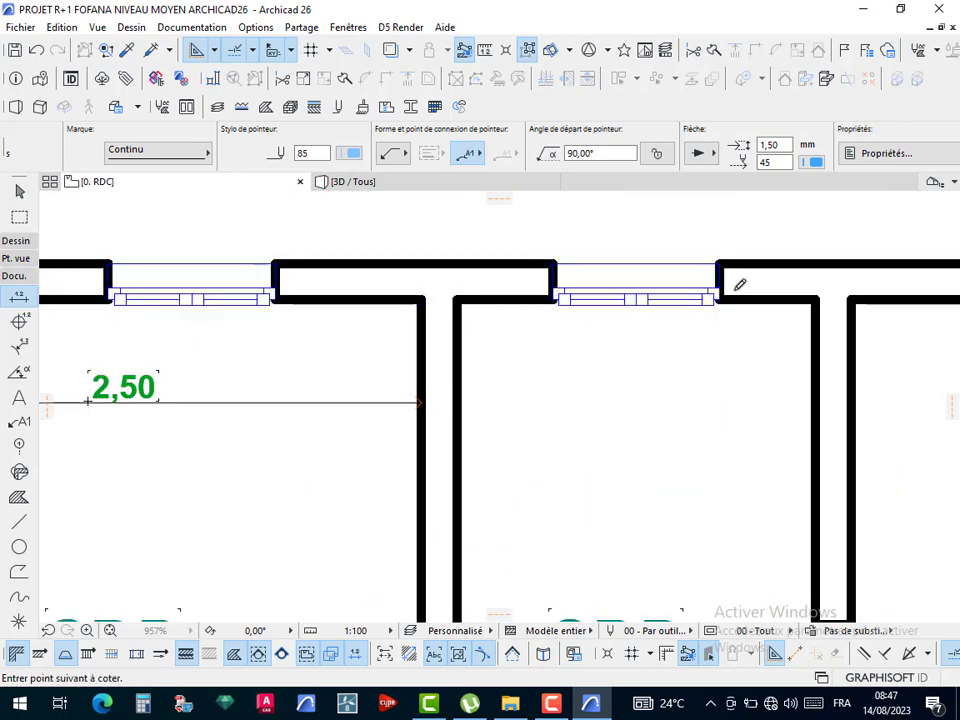
click(817, 301)
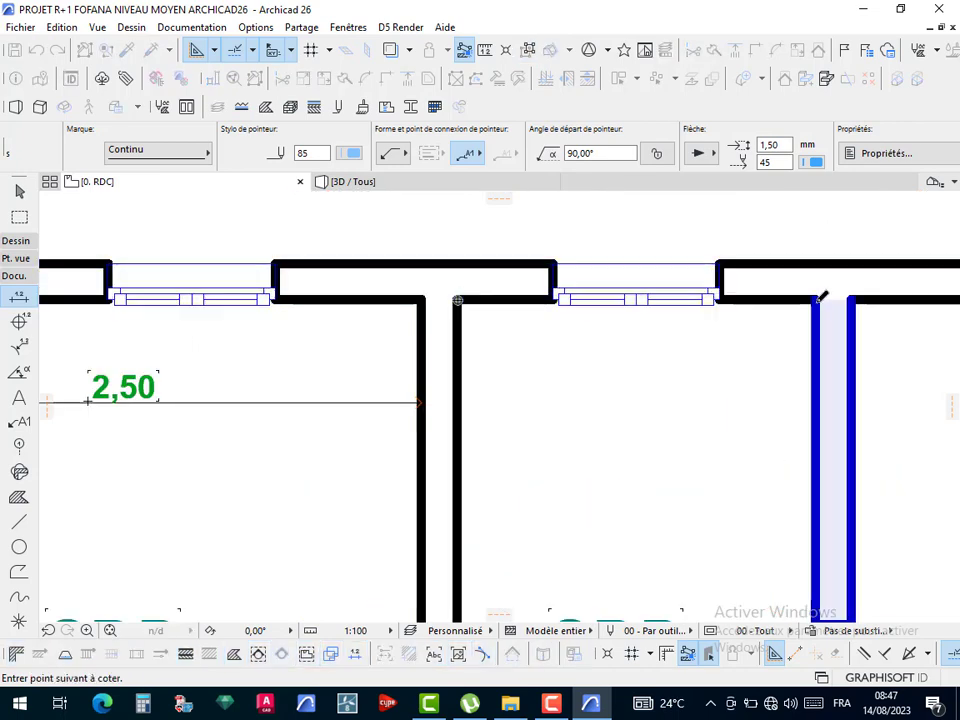
double_click(659, 378)
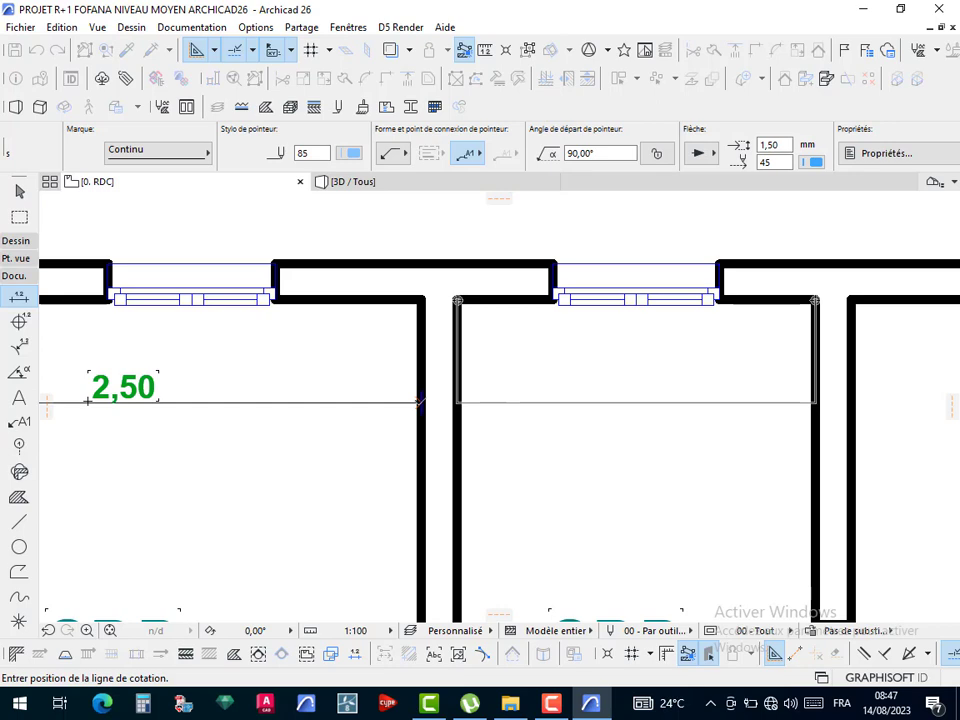
click(420, 403)
scroll(490, 358, down, 2)
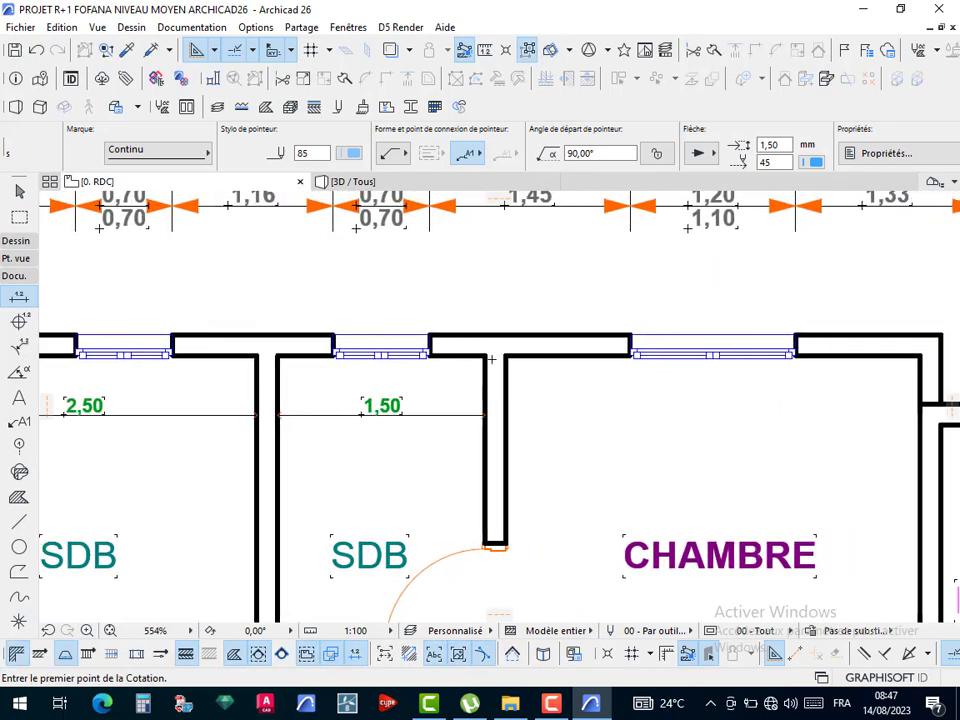
- Dimension the interior width of the CHAMBRE beside the SDB rooms, keeping the dimension line aligned with the SDB interior dimensions
click(505, 357)
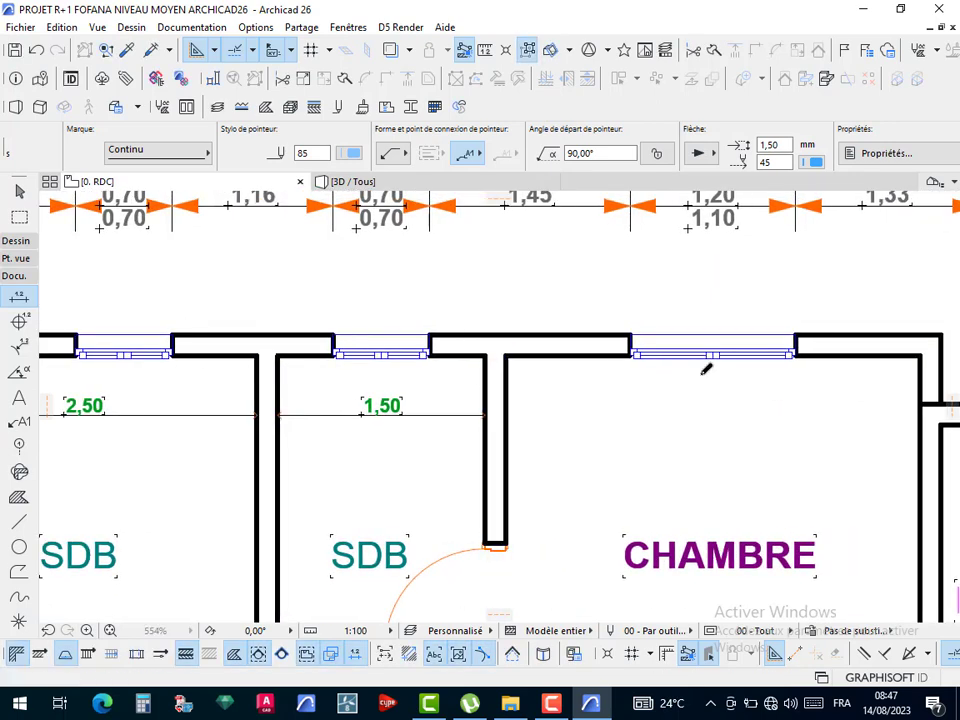
click(921, 356)
double_click(587, 417)
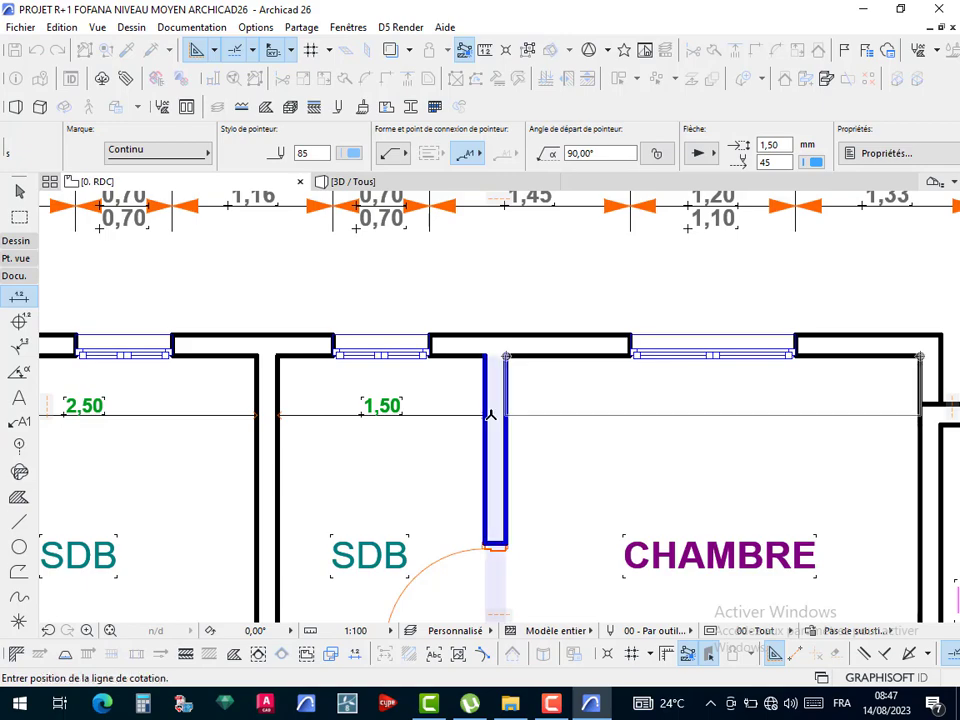
click(490, 413)
scroll(567, 422, down, 4)
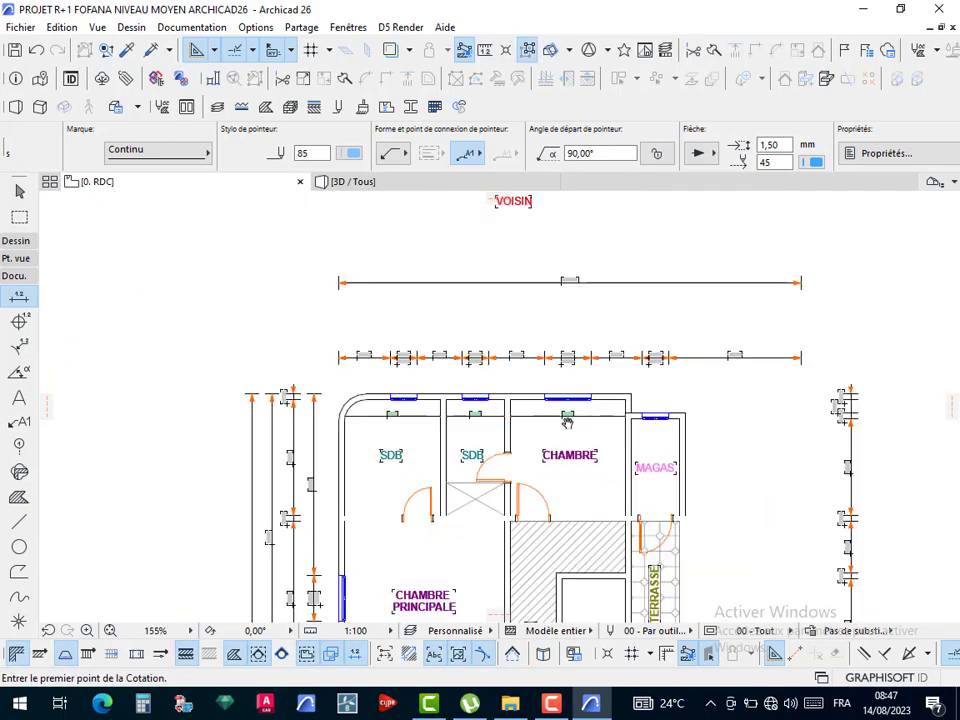
- Dimension the interior width of the MAGAS. room, placing the dimension line between its window wall and the room label
scroll(567, 422, up, 5)
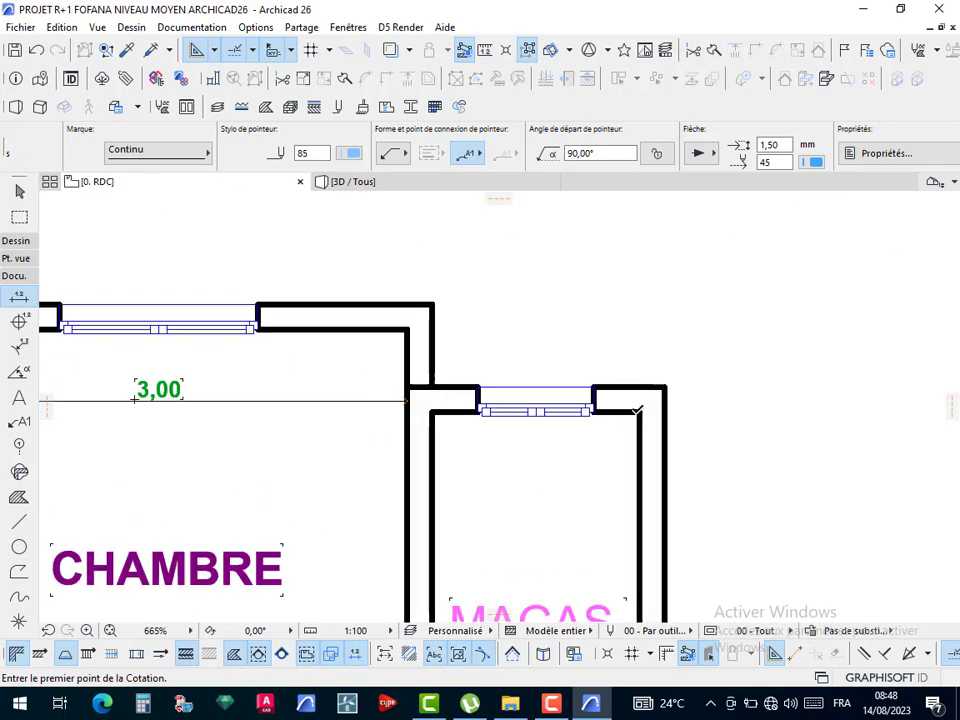
click(637, 410)
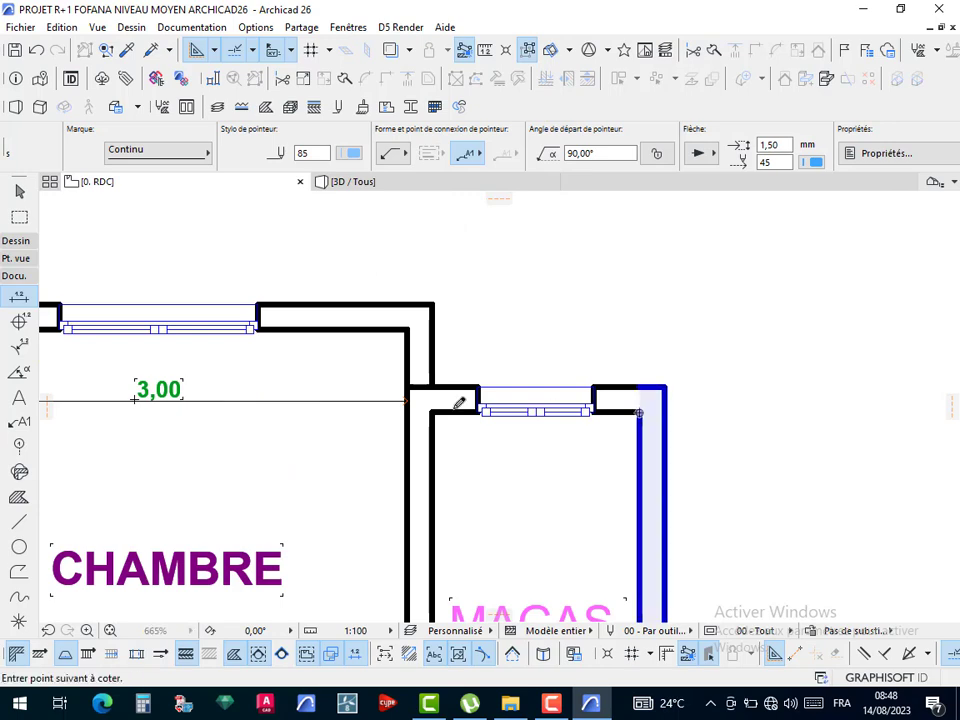
double_click(515, 430)
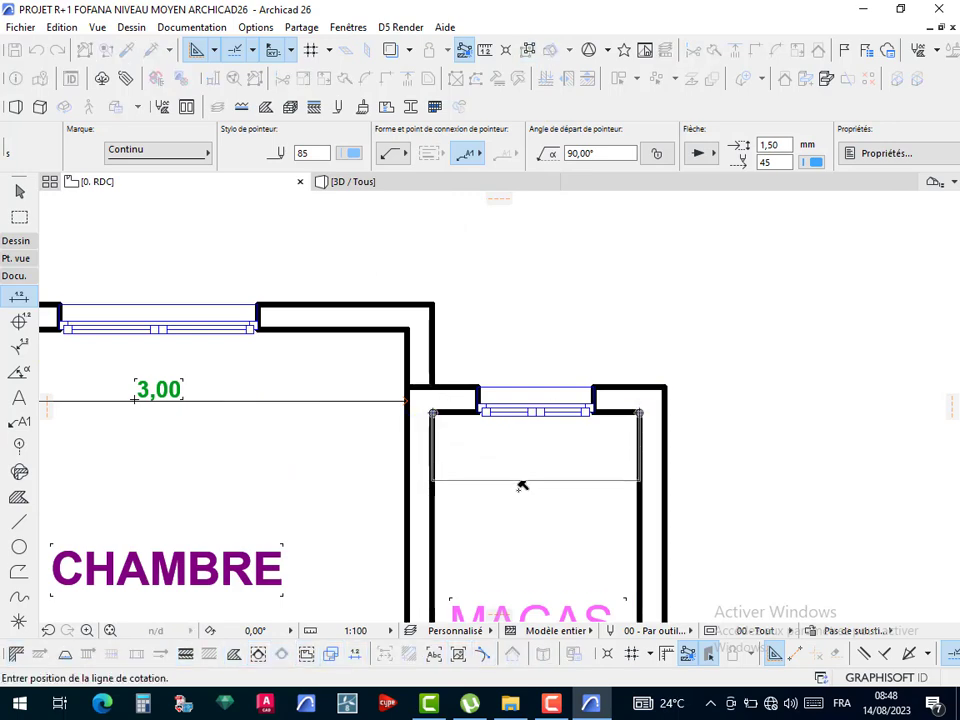
click(522, 484)
scroll(660, 345, down, 5)
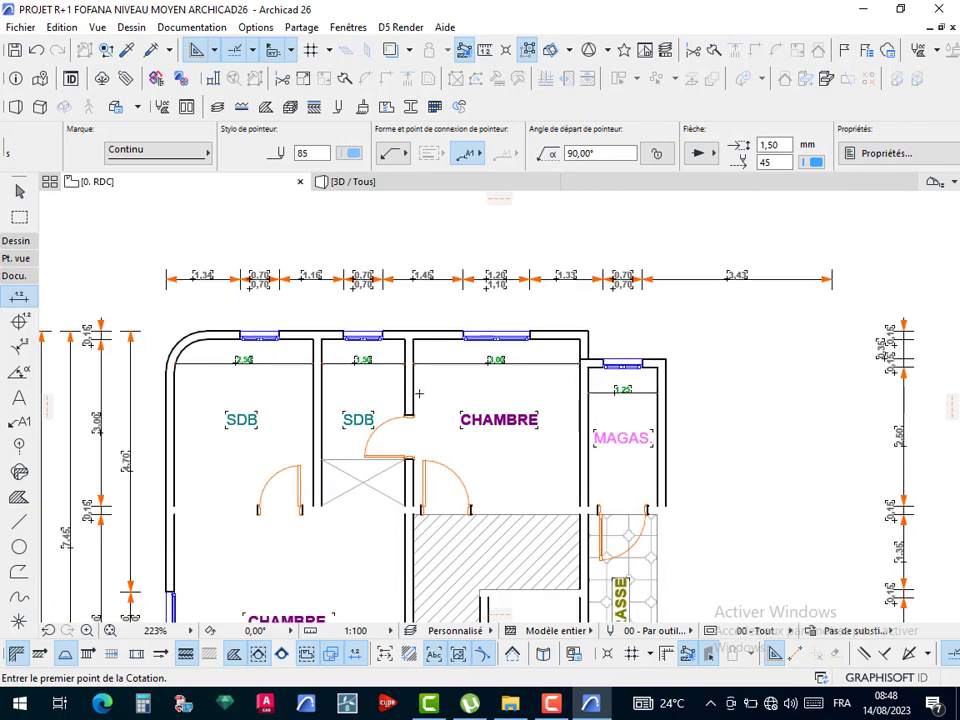
- Select the interior width dimensions of both SDBs, the CHAMBRE and MAGAS., and set their text size to 1,50 mm
scroll(346, 371, up, 3)
middle_drag(392, 381, 422, 429)
key(Escape)
click(279, 405)
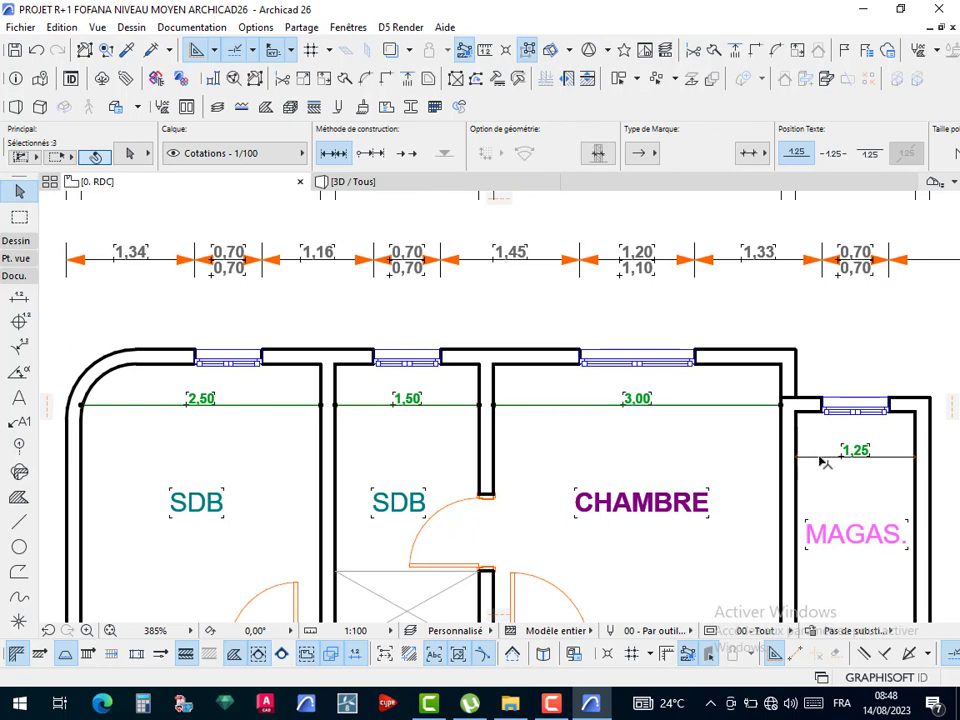
shift+click(820, 459)
scroll(598, 158, down, 3)
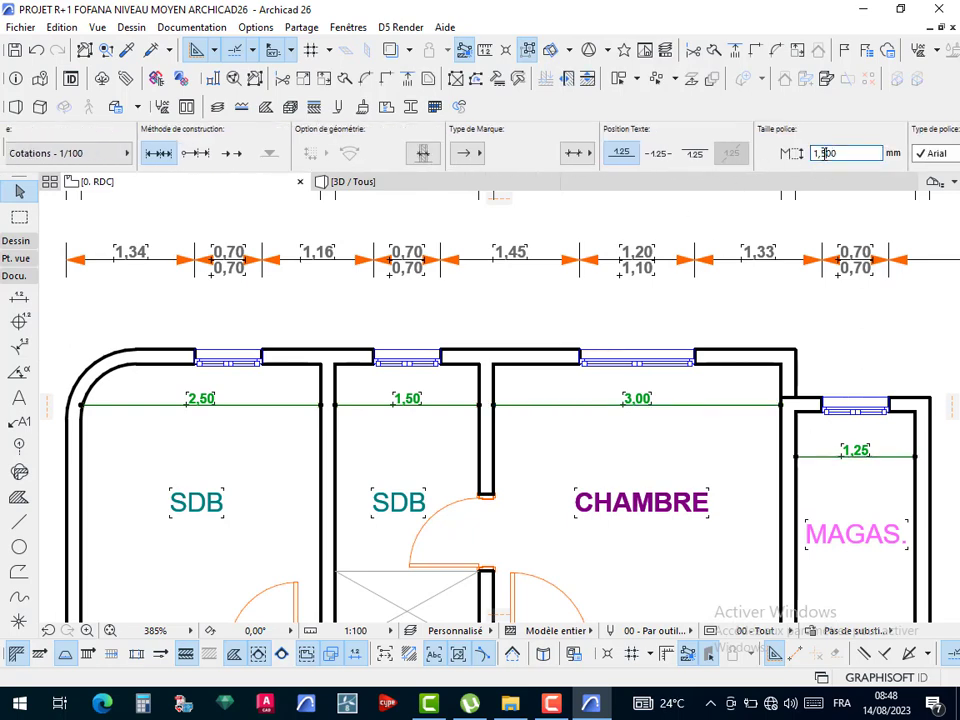
key(Return)
scroll(357, 447, down, 5)
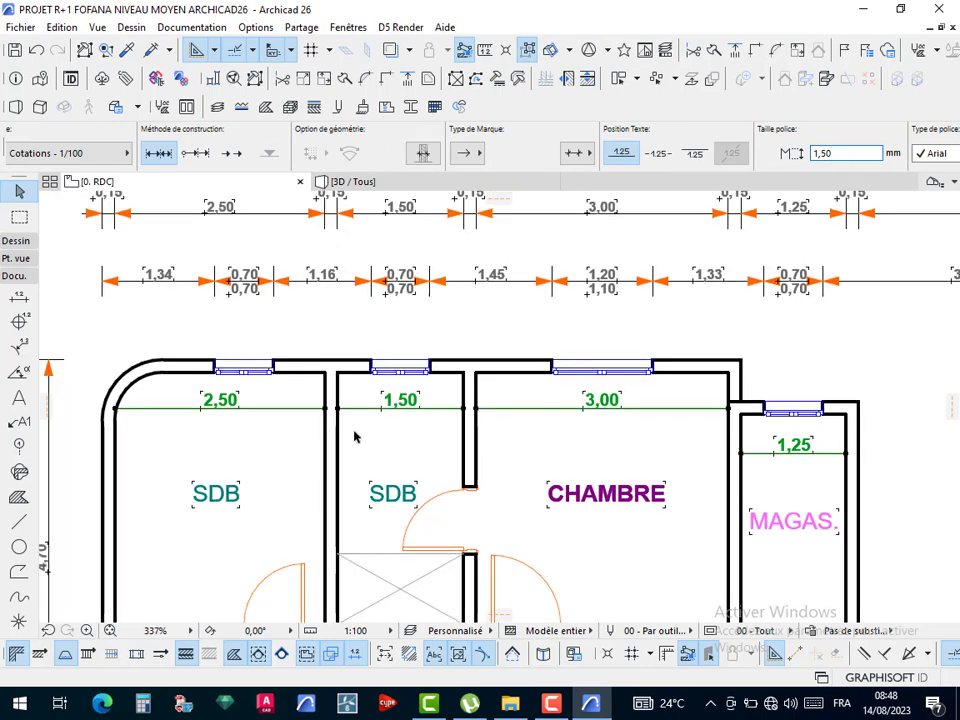
- Set the text size of the four selected interior width dimensions to 1,35 mm and deselect them
scroll(298, 412, up, 3)
scroll(298, 412, up, 2)
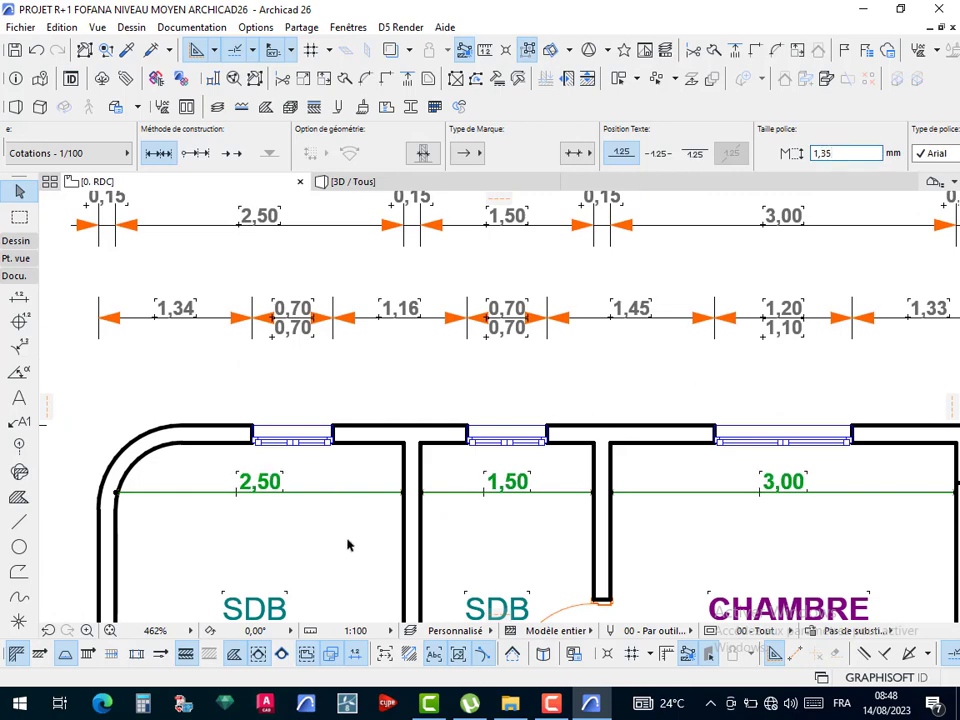
key(Escape)
scroll(355, 484, down, 4)
middle_drag(355, 486, 346, 368)
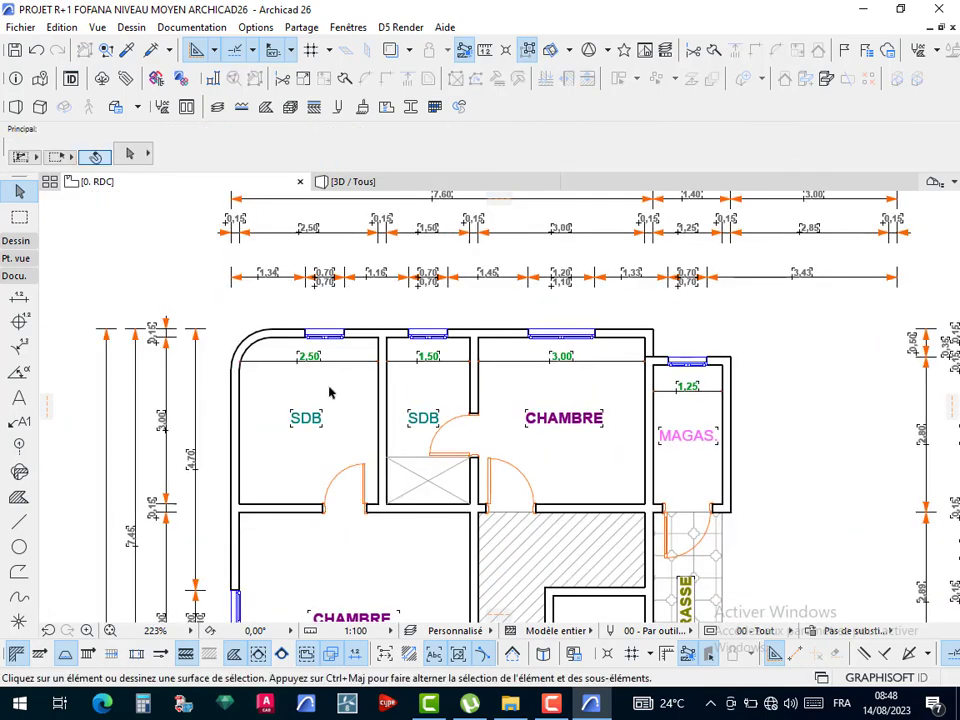
- Set the default text size for new linear dimensions to 1,358 mm
key(w)
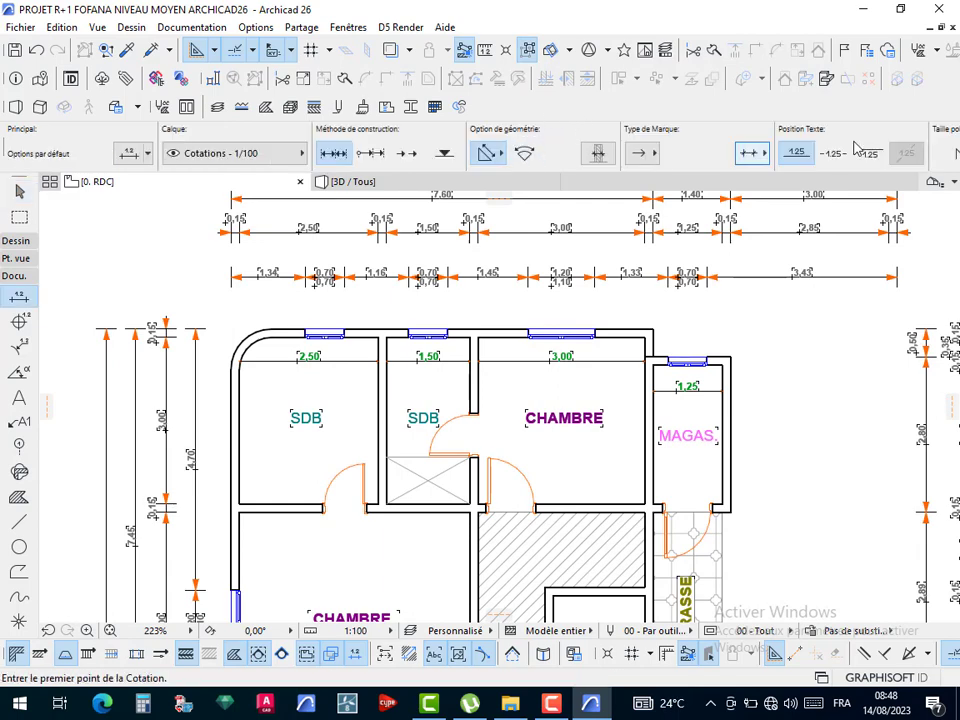
scroll(872, 150, down, 3)
click(824, 153)
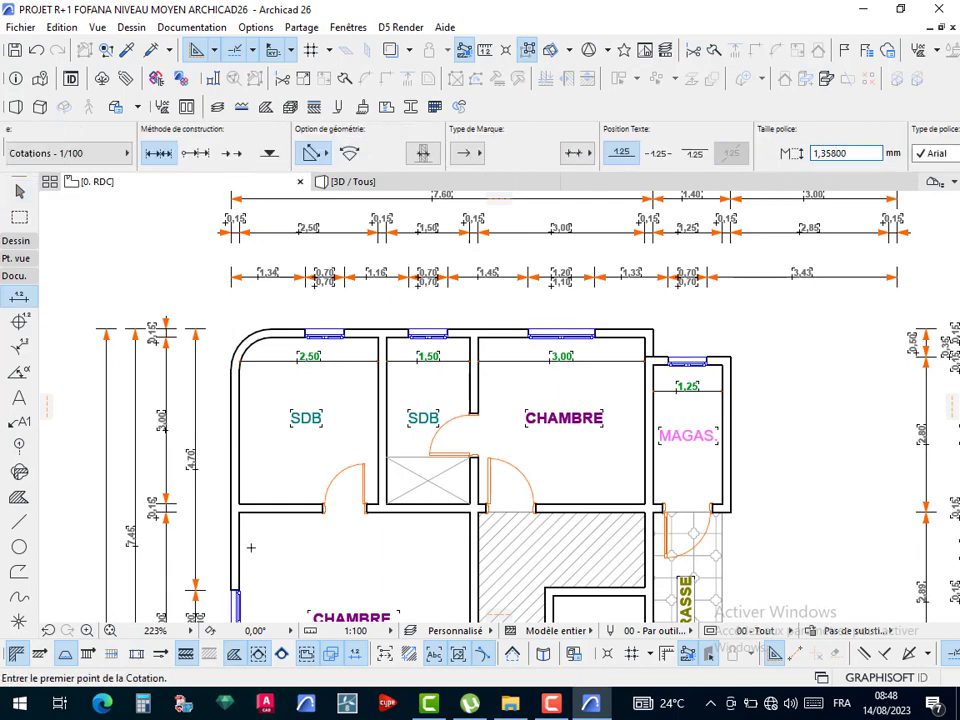
- Dimension the interior depth of the rounded-corner SDB, placing the dimension line just inside the wall shared with the middle SDB
scroll(251, 547, up, 3)
click(481, 352)
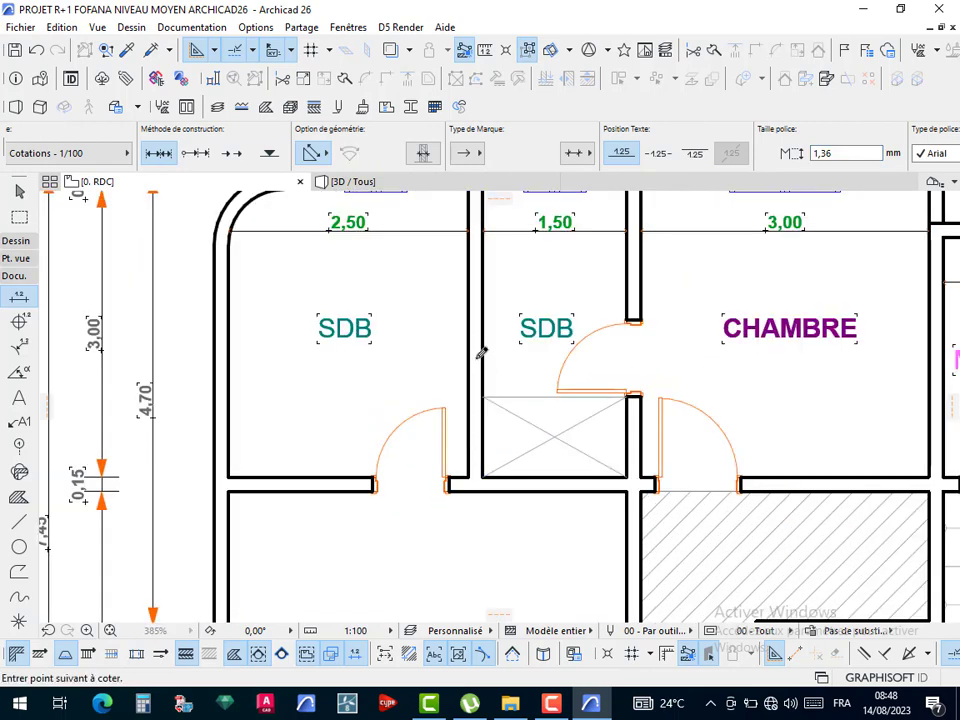
middle_drag(481, 352, 479, 492)
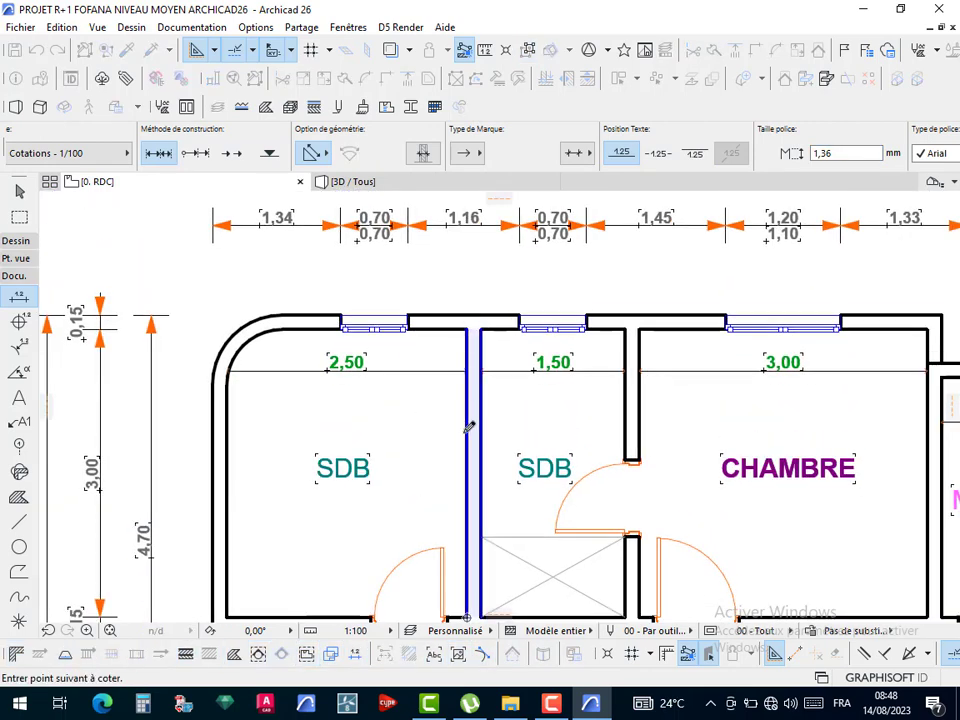
double_click(458, 430)
click(453, 487)
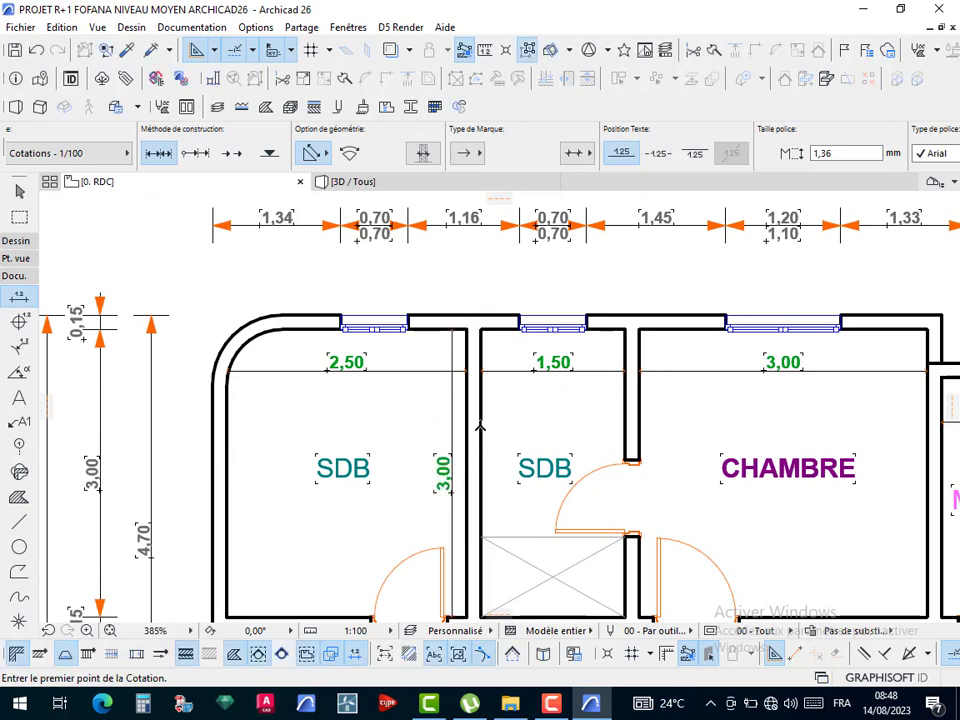
- Dimension the interior depth of the CHAMBRE, placing the dimension line just inside its wall on the MAGAS. side
middle_drag(440, 455, 339, 341)
middle_drag(503, 365, 449, 375)
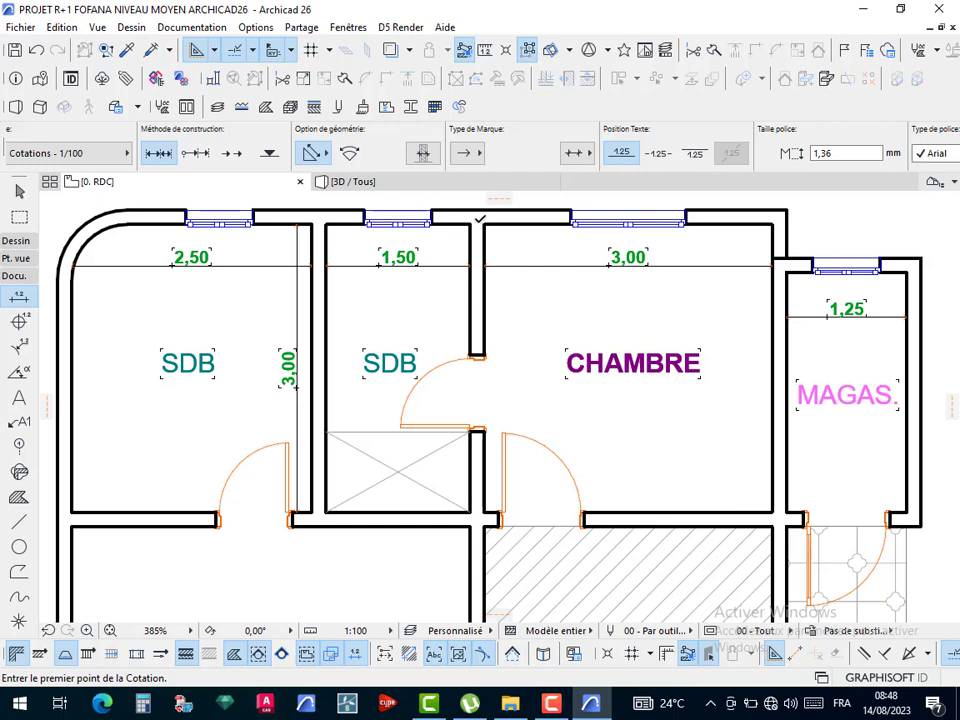
click(772, 222)
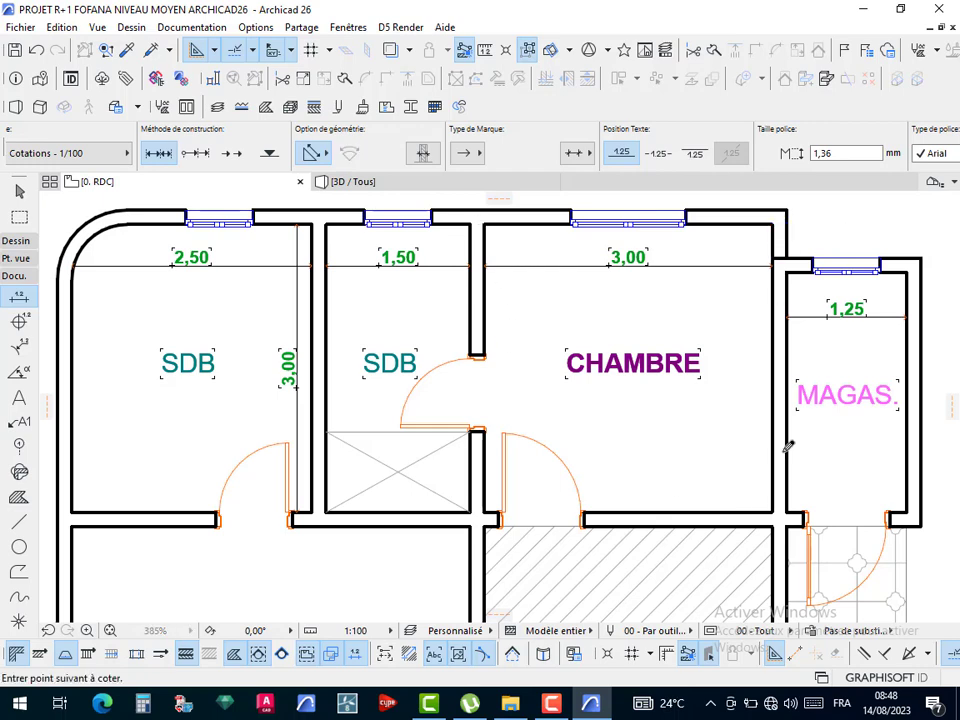
click(773, 511)
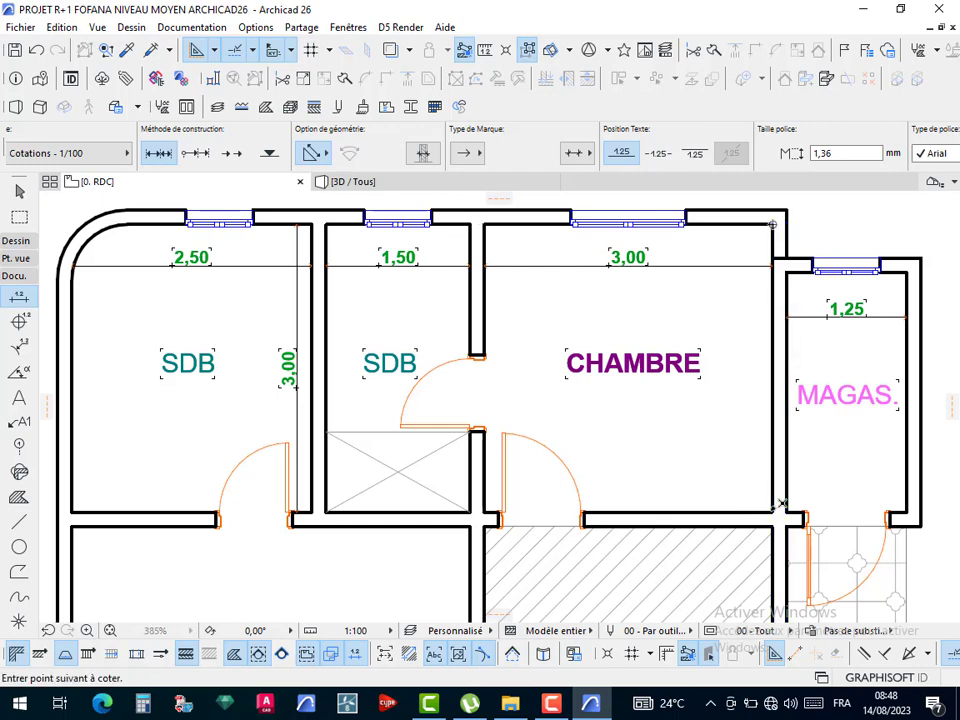
double_click(752, 420)
click(754, 388)
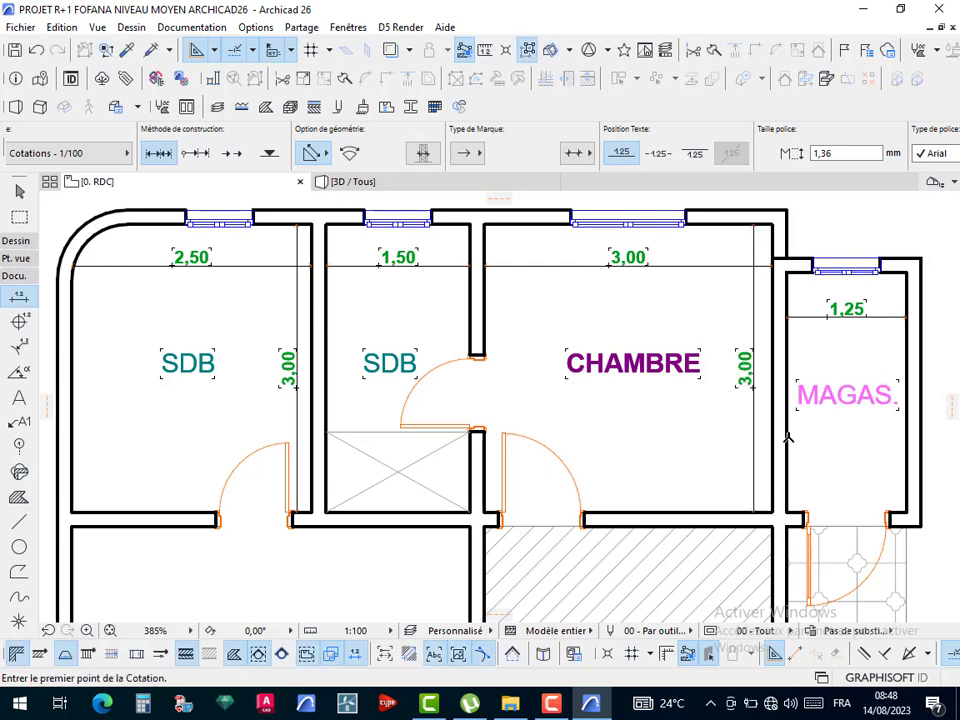
- Dimension the interior depth of the MAGAS. room, placing the dimension line just inside the outer wall opposite the CHAMBRE
scroll(810, 405, up, 3)
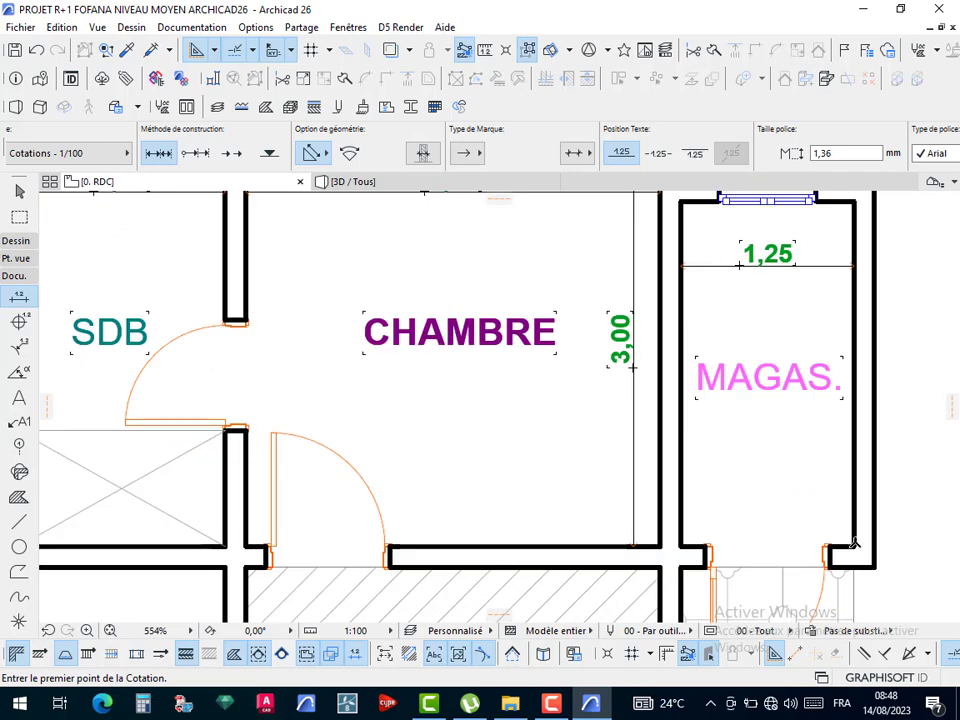
click(854, 545)
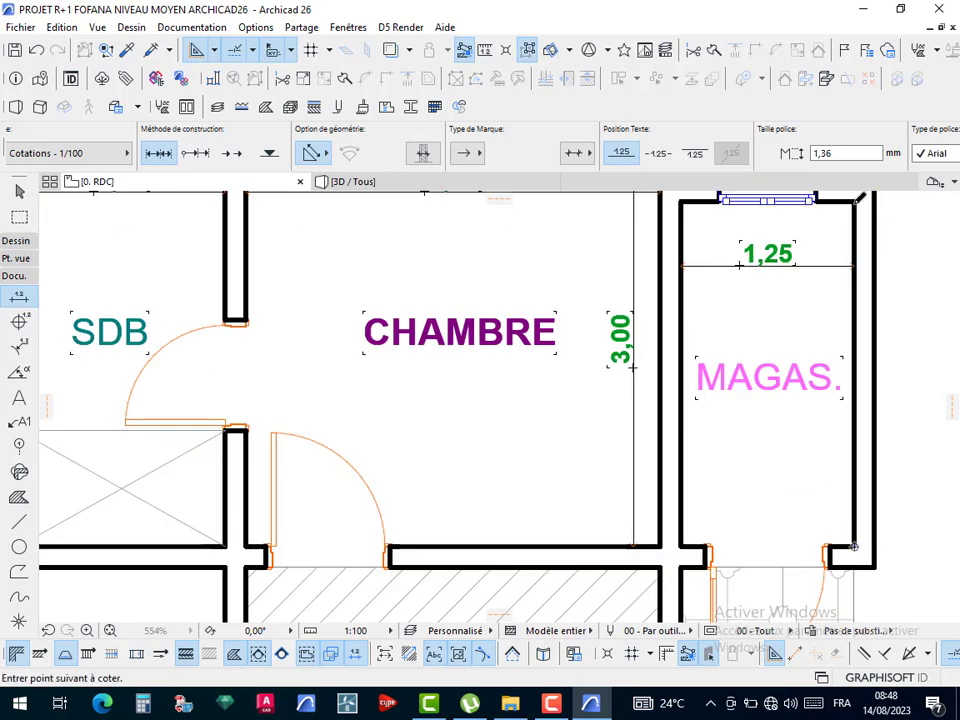
double_click(855, 200)
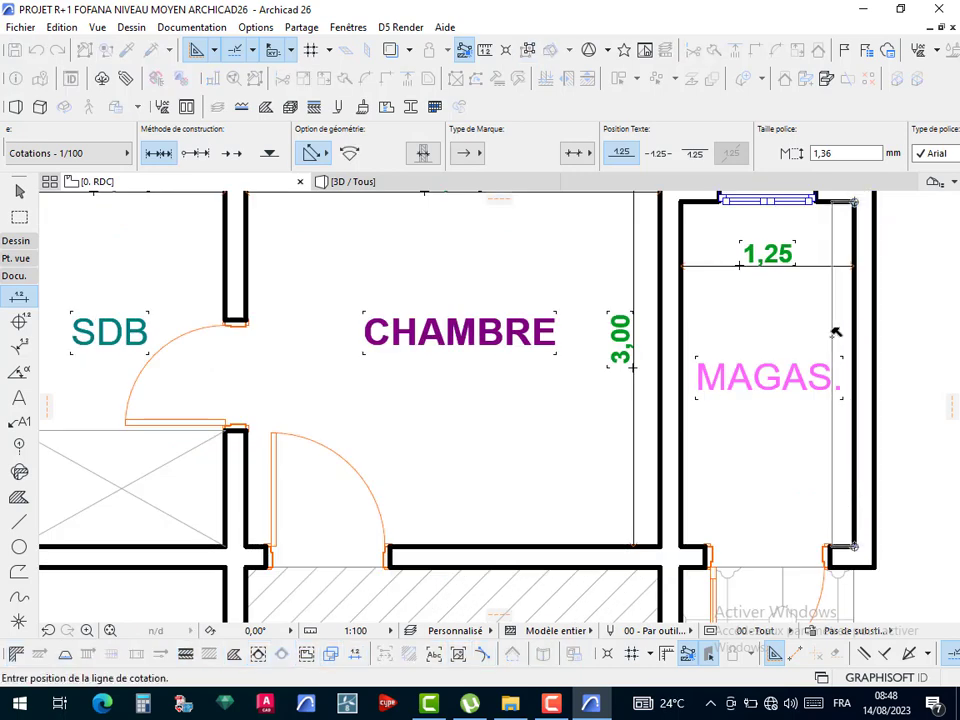
click(822, 365)
scroll(673, 318, down, 4)
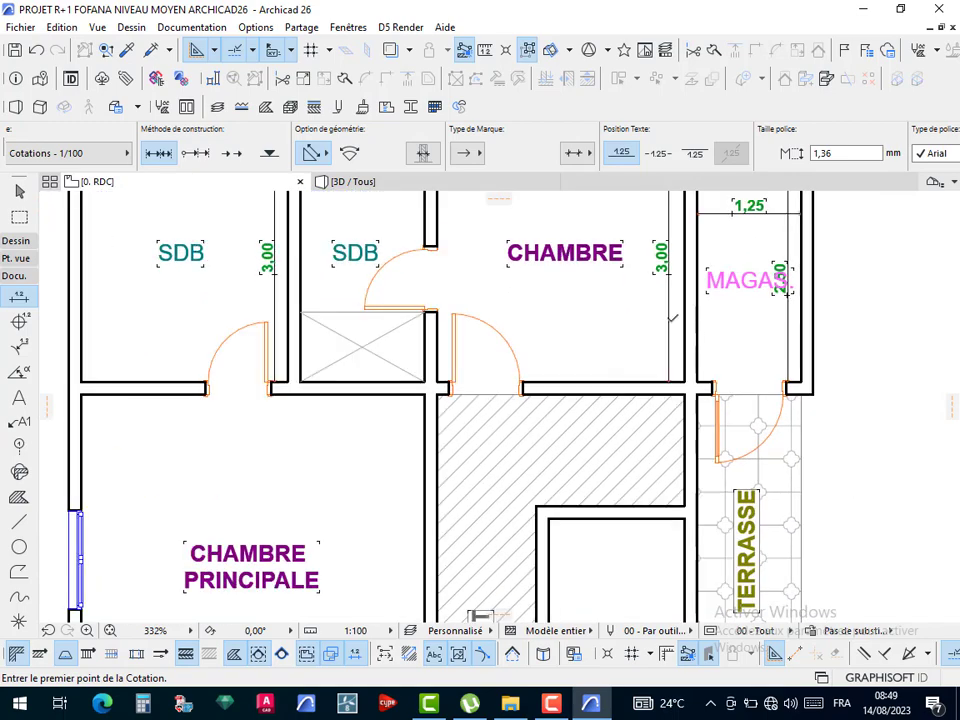
scroll(673, 318, down, 3)
middle_drag(615, 376, 649, 431)
scroll(535, 391, up, 3)
key(Escape)
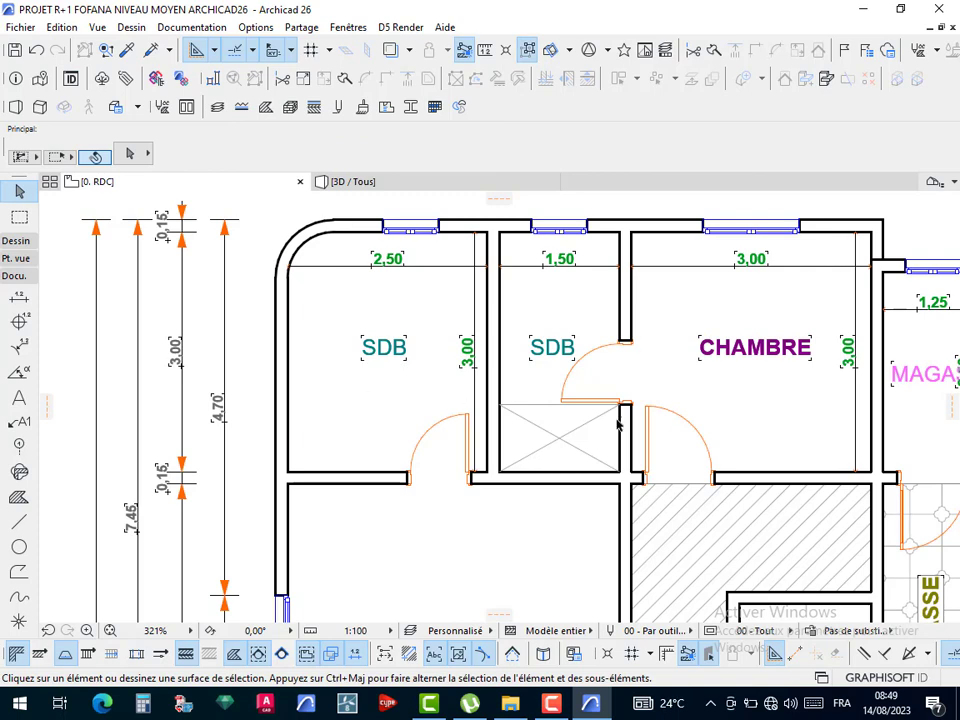
- Dimension the interior width of the CHAMBRE PRINCIPALE, placing the dimension line just inside the wall shared with the two SDB rooms
middle_drag(617, 425, 473, 413)
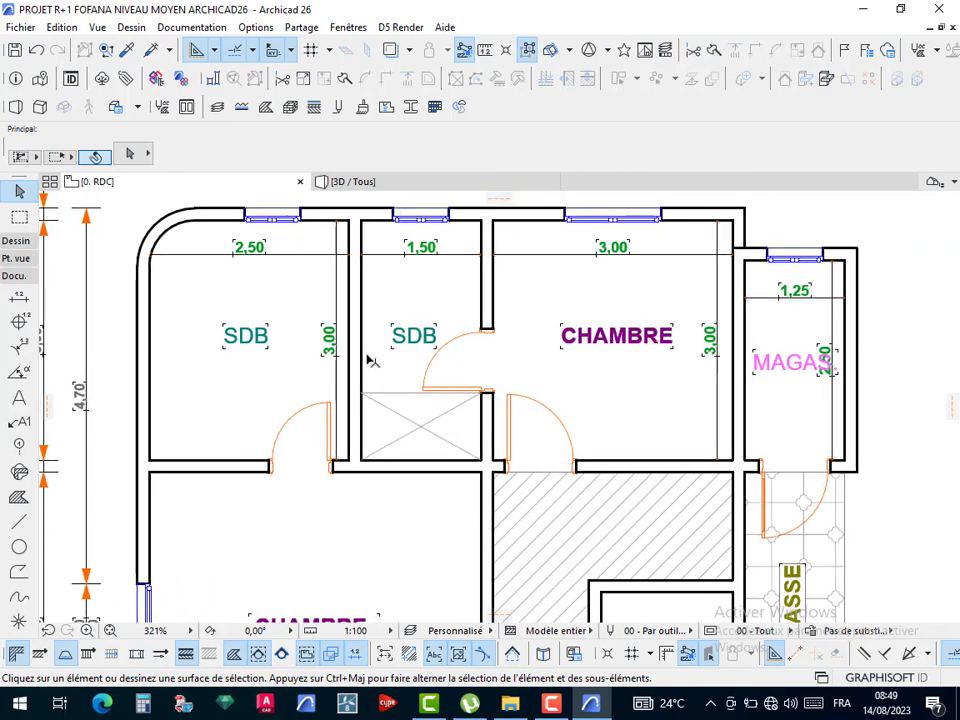
middle_drag(383, 318, 388, 221)
scroll(316, 379, down, 2)
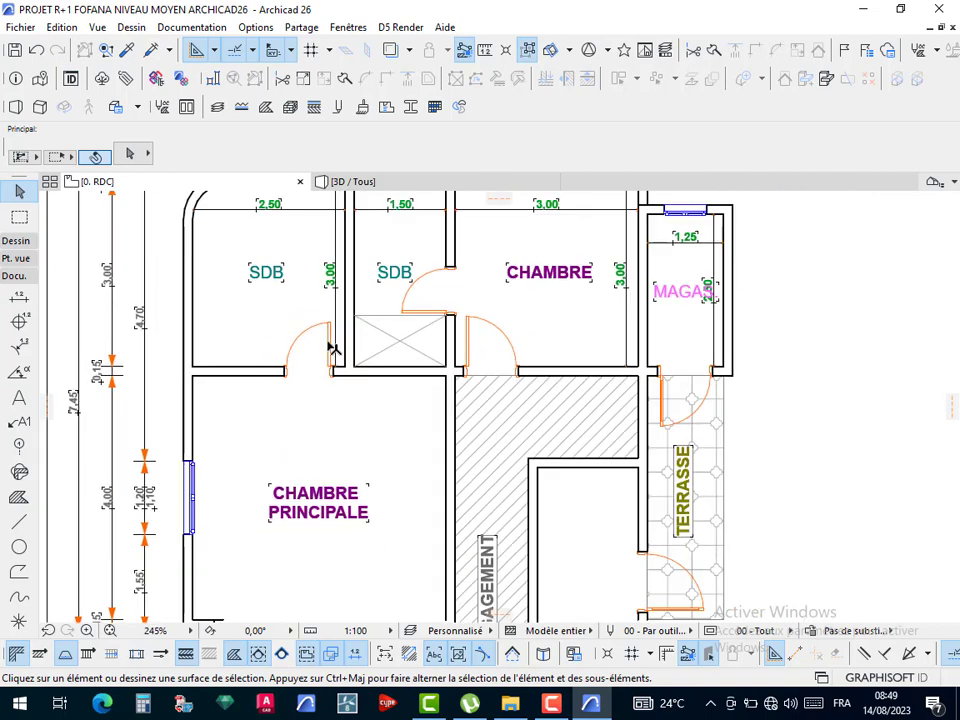
middle_drag(331, 346, 332, 396)
scroll(217, 437, up, 4)
key(w)
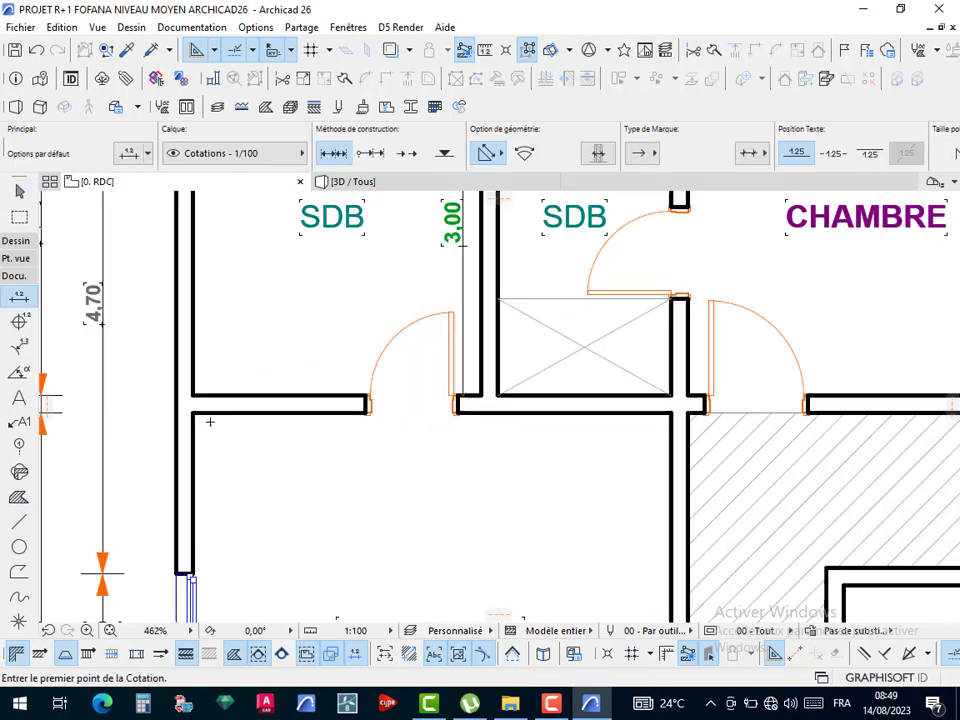
click(194, 412)
click(670, 412)
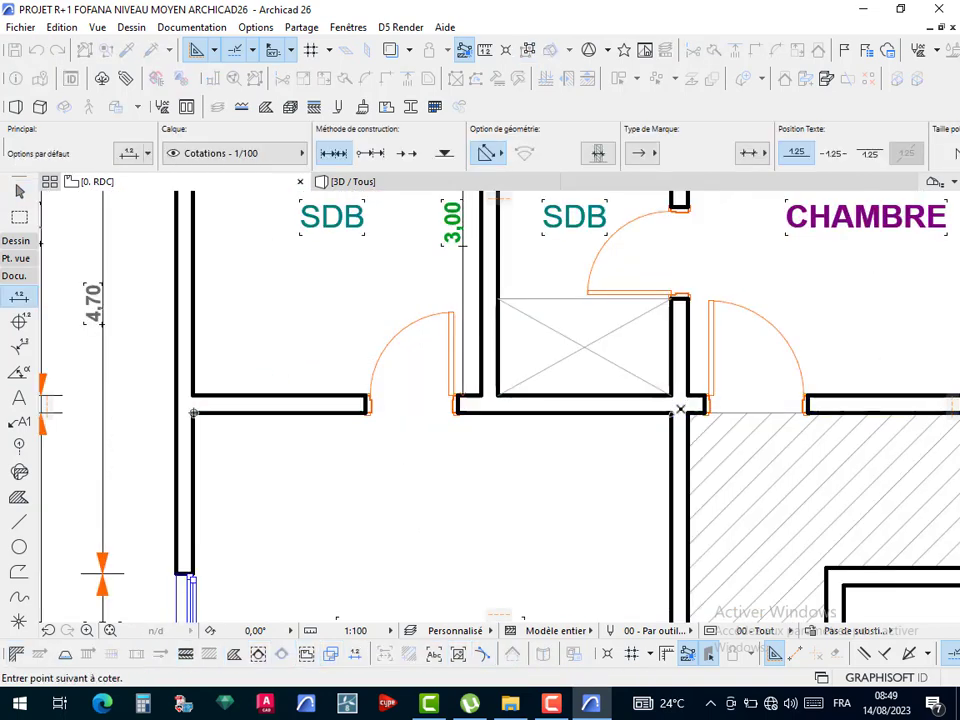
double_click(395, 463)
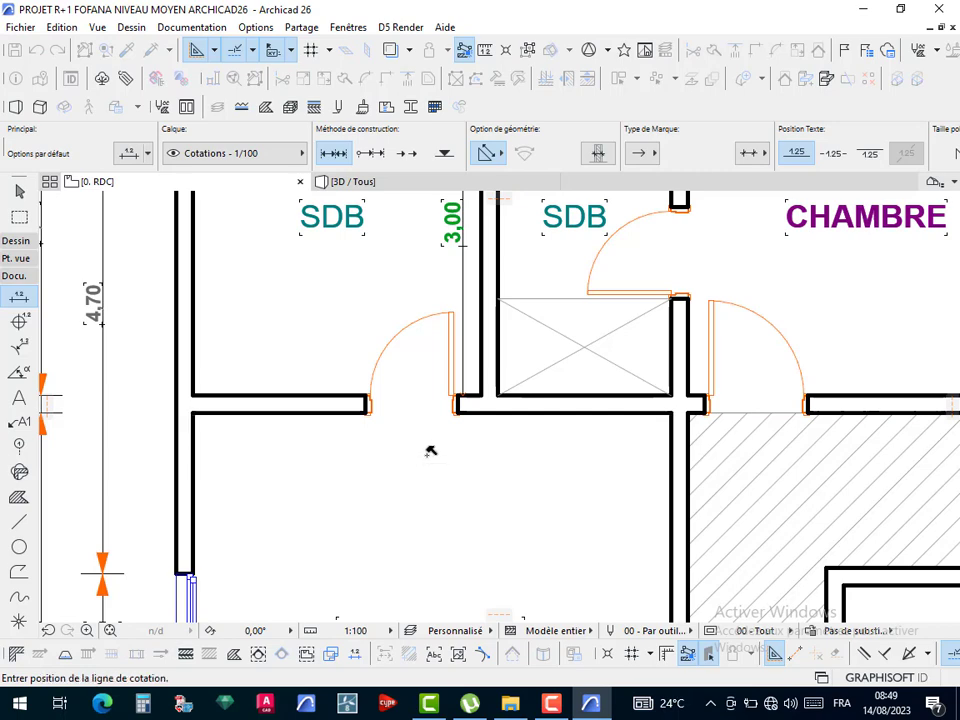
scroll(428, 456, down, 4)
scroll(437, 313, up, 2)
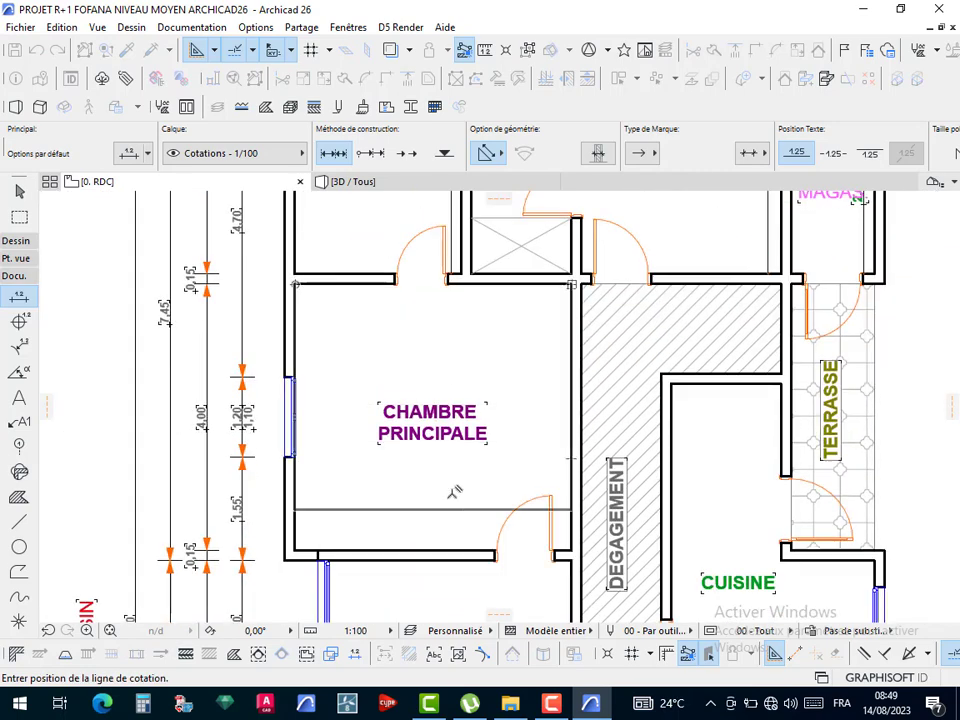
click(440, 307)
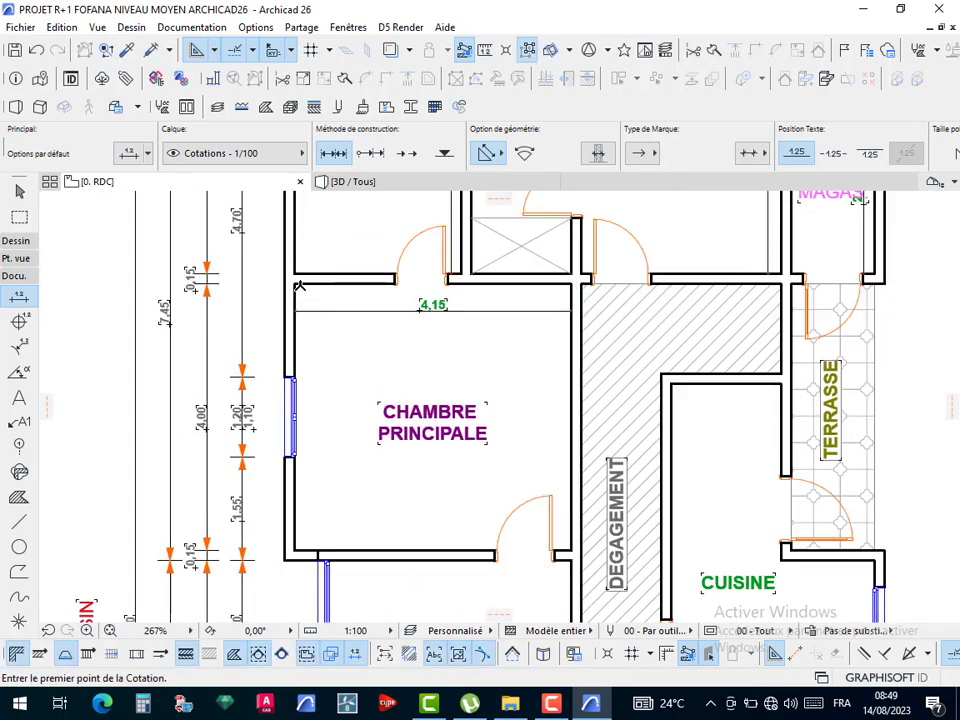
- Dimension the interior depth of the CHAMBRE PRINCIPALE, placing the dimension line just inside its exterior window wall
click(314, 483)
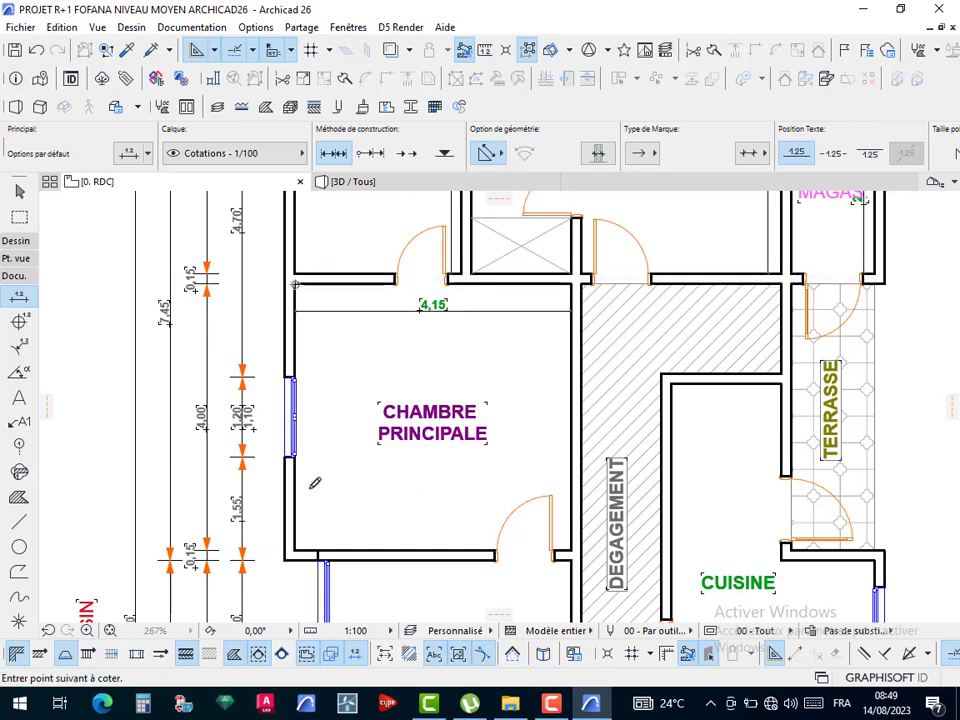
click(295, 551)
double_click(326, 396)
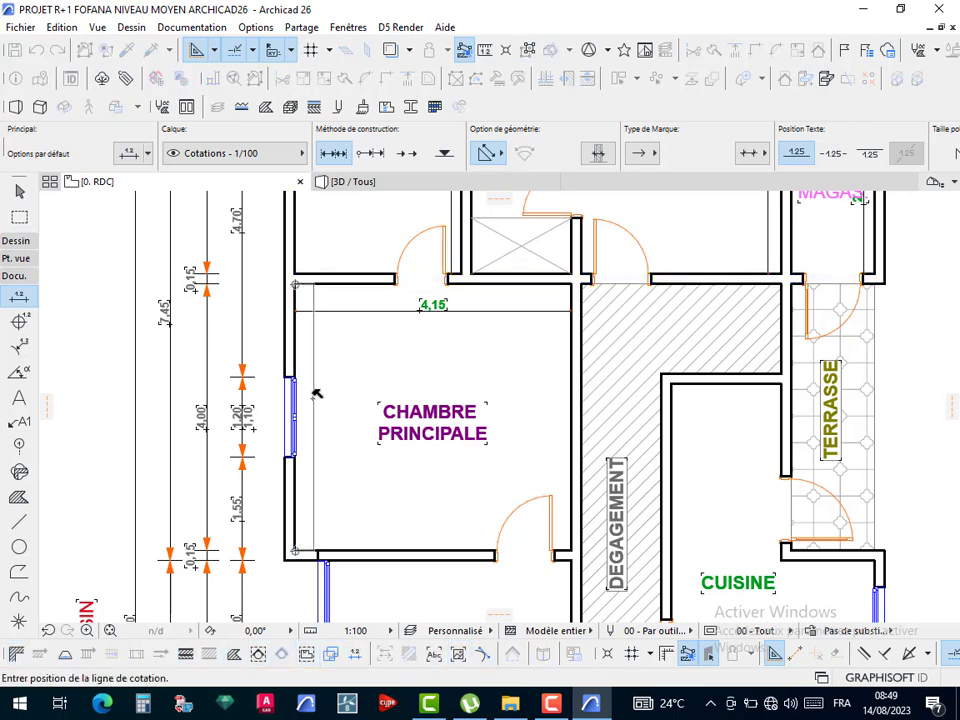
click(314, 393)
- Dimension the interior width of the narrow part of the CUISINE, placing the dimension line just inside its end wall
middle_drag(487, 334, 385, 403)
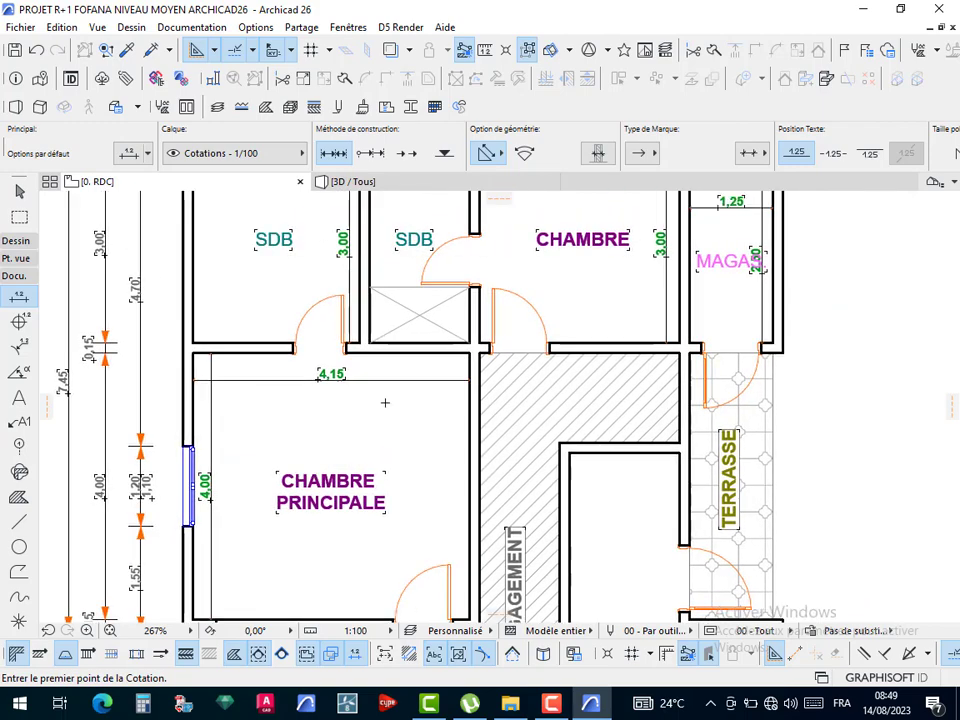
scroll(456, 376, up, 4)
scroll(516, 333, down, 4)
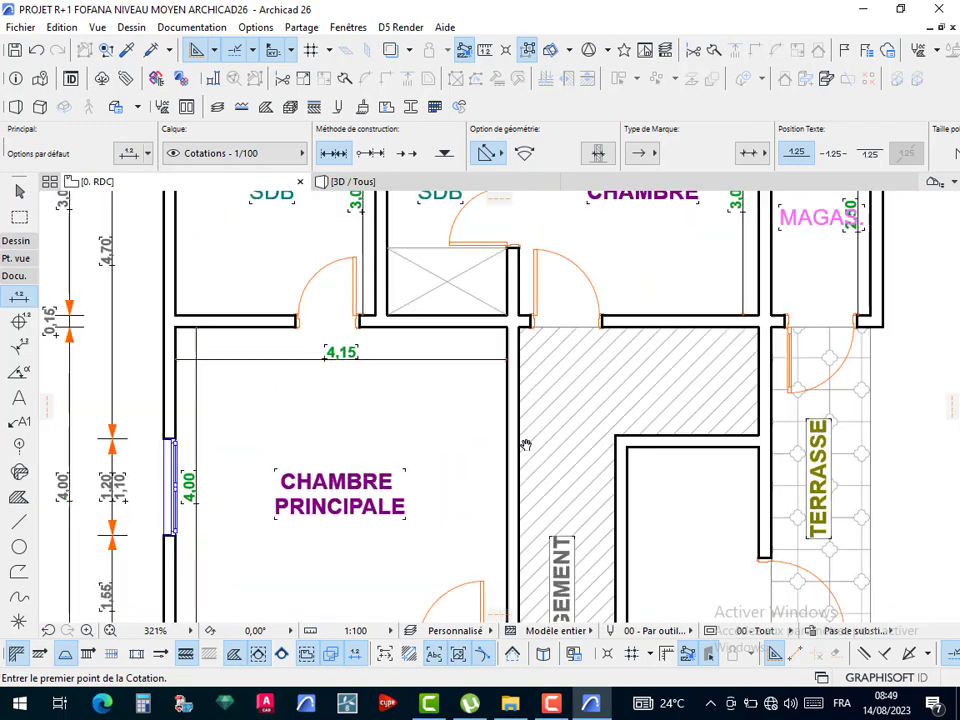
middle_drag(525, 446, 467, 605)
middle_drag(584, 437, 501, 244)
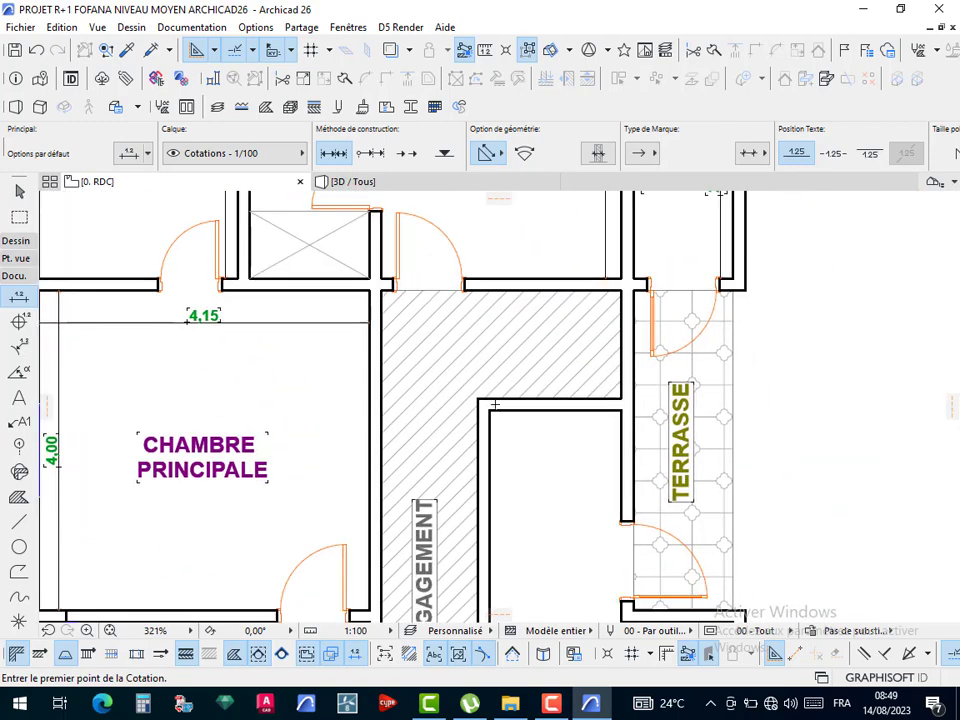
scroll(495, 408, up, 3)
click(486, 414)
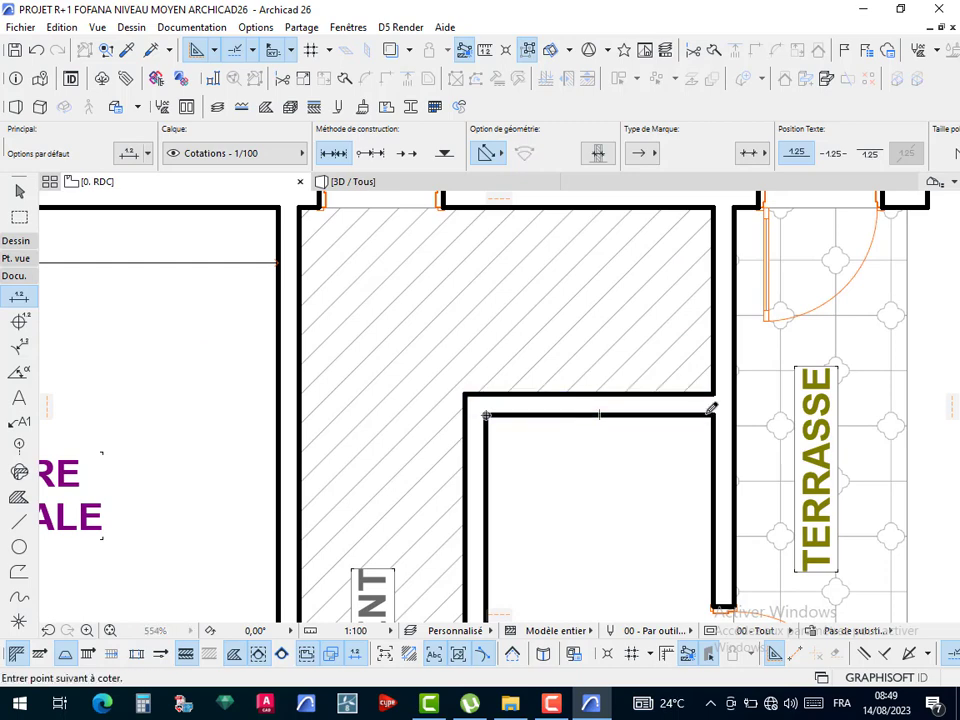
click(713, 414)
double_click(626, 442)
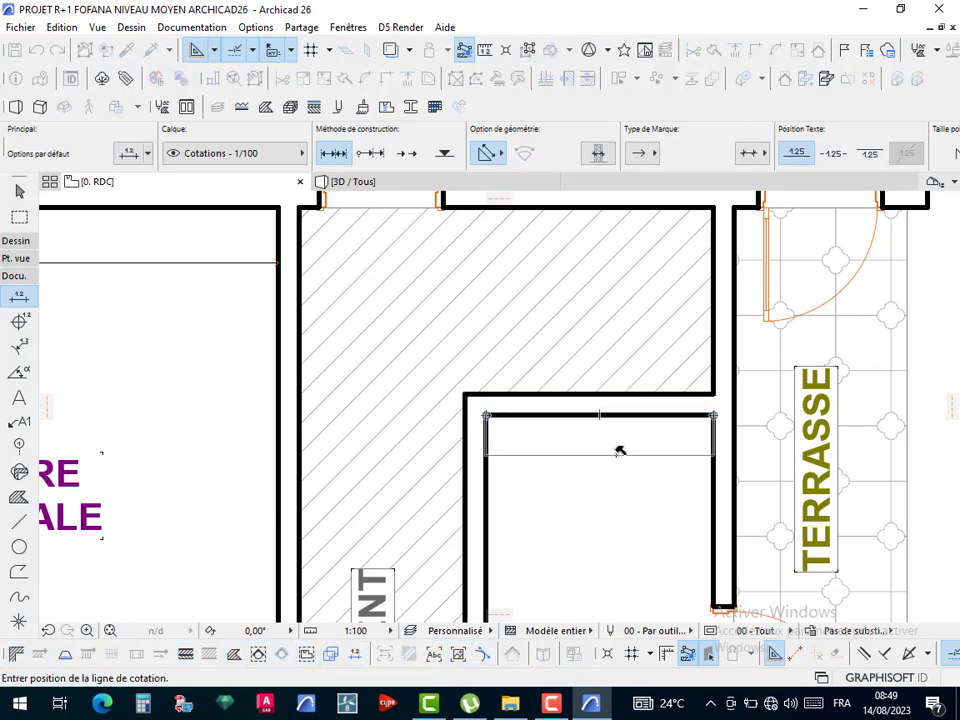
click(589, 455)
- Dimension the full interior depth of the CUISINE, placing the dimension line just inside the wall along the DEGAGEMENT
scroll(593, 432, down, 4)
middle_drag(612, 485, 595, 338)
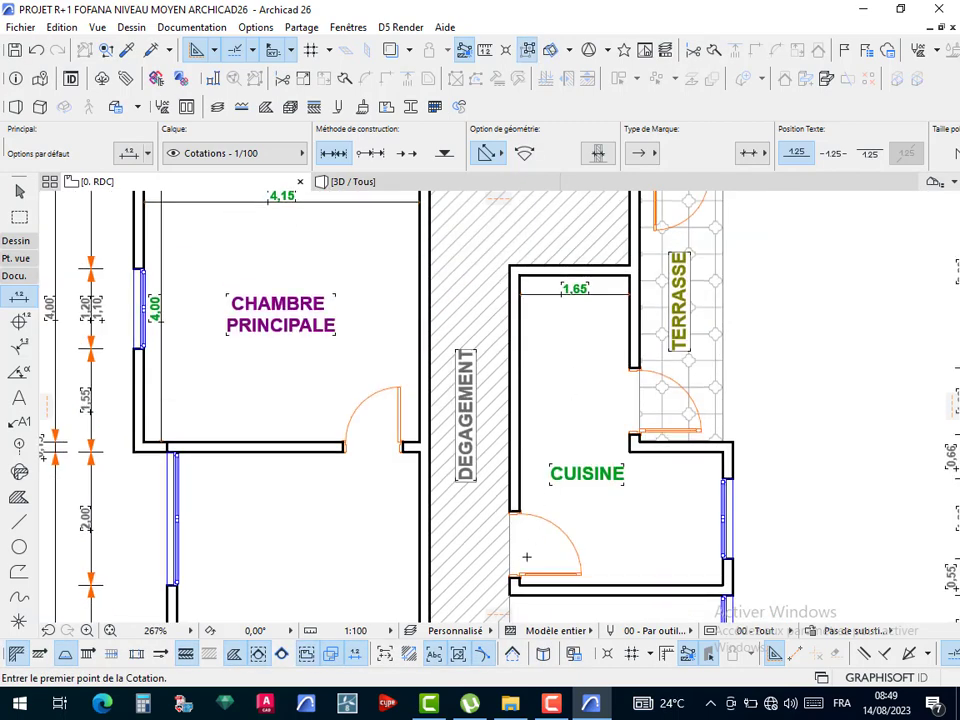
scroll(523, 576, up, 3)
click(519, 597)
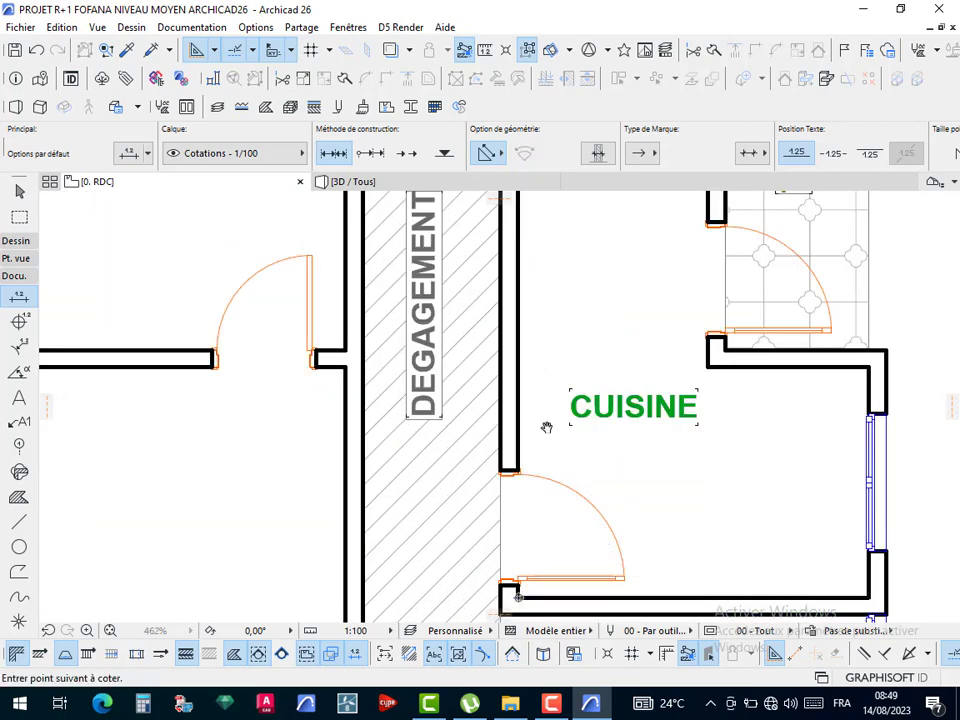
middle_drag(546, 428, 561, 625)
double_click(533, 263)
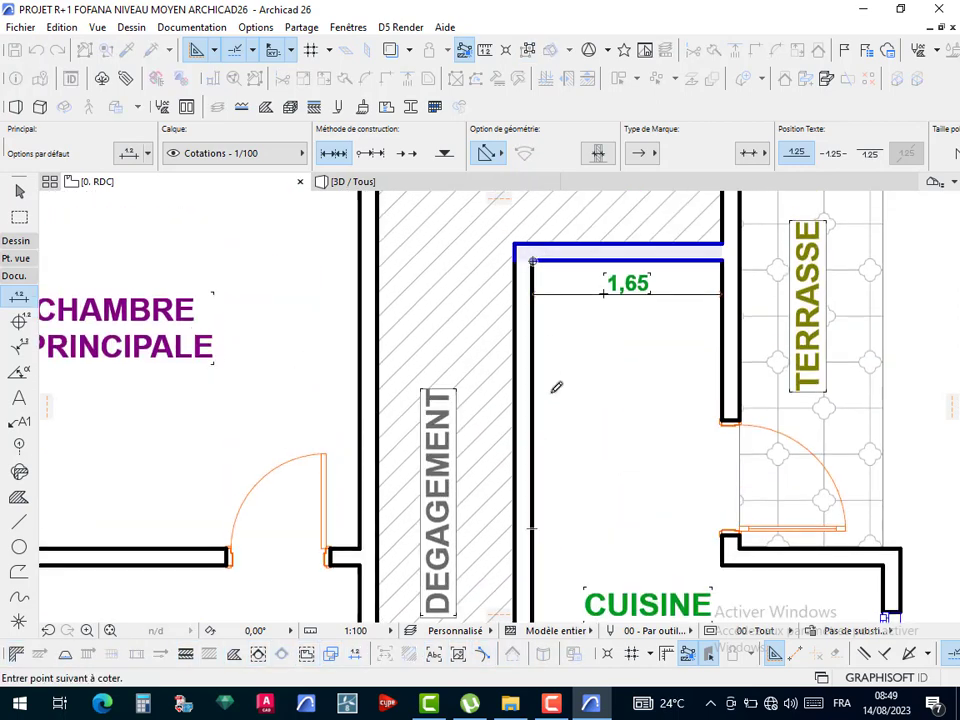
click(568, 420)
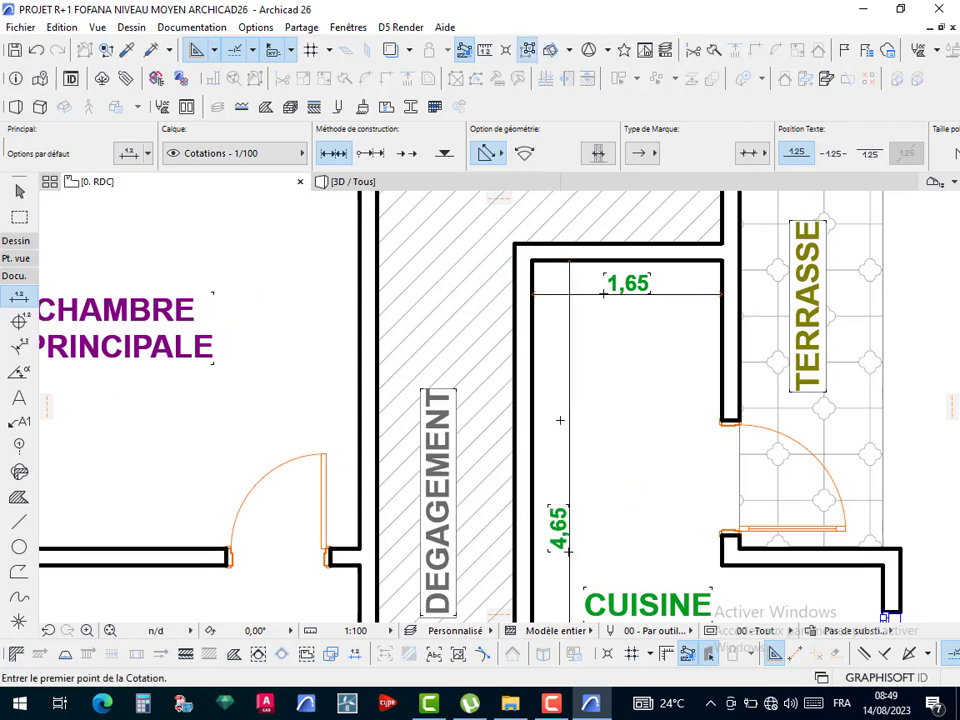
- Dimension the interior depth of the wider part of the CUISINE, placing the dimension line just inside its window wall
scroll(561, 422, down, 2)
middle_drag(561, 422, 472, 337)
middle_drag(648, 522, 636, 502)
scroll(624, 317, up, 2)
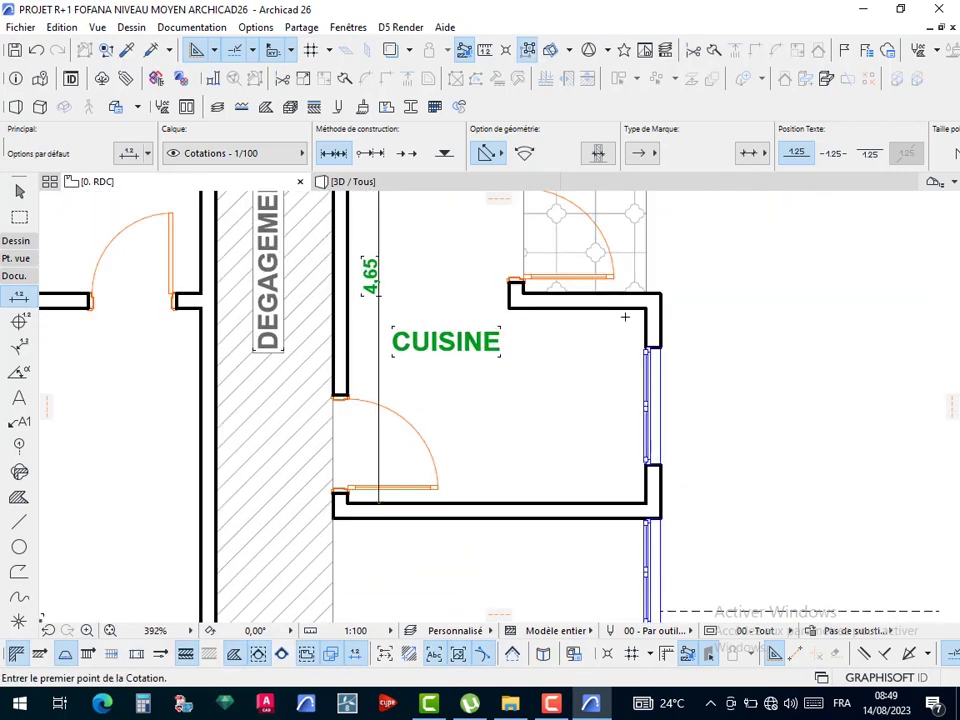
click(651, 290)
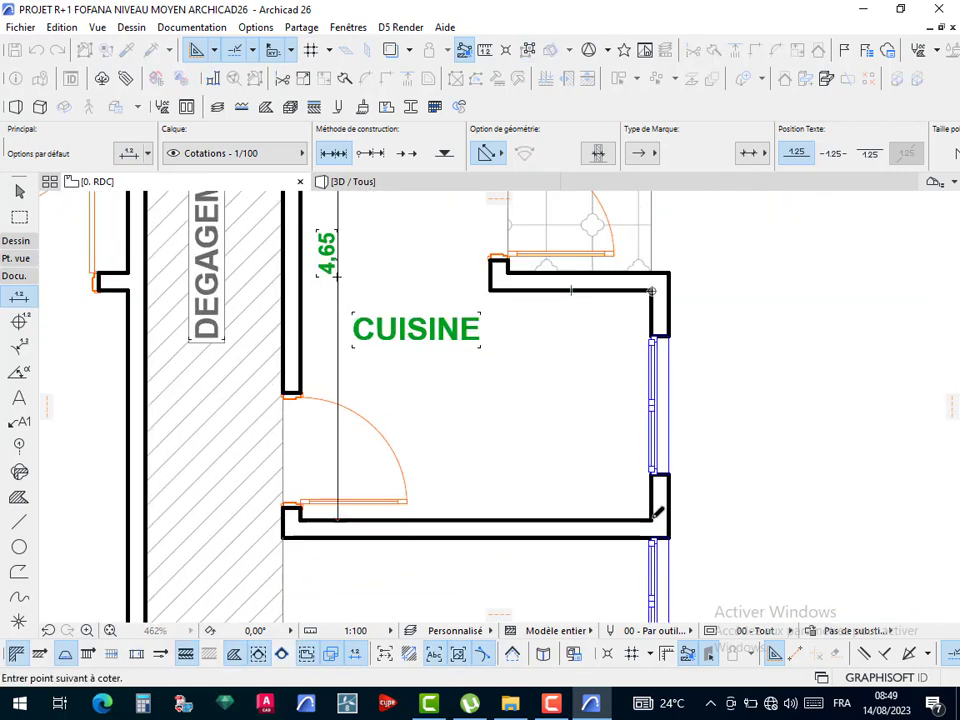
click(651, 520)
double_click(628, 440)
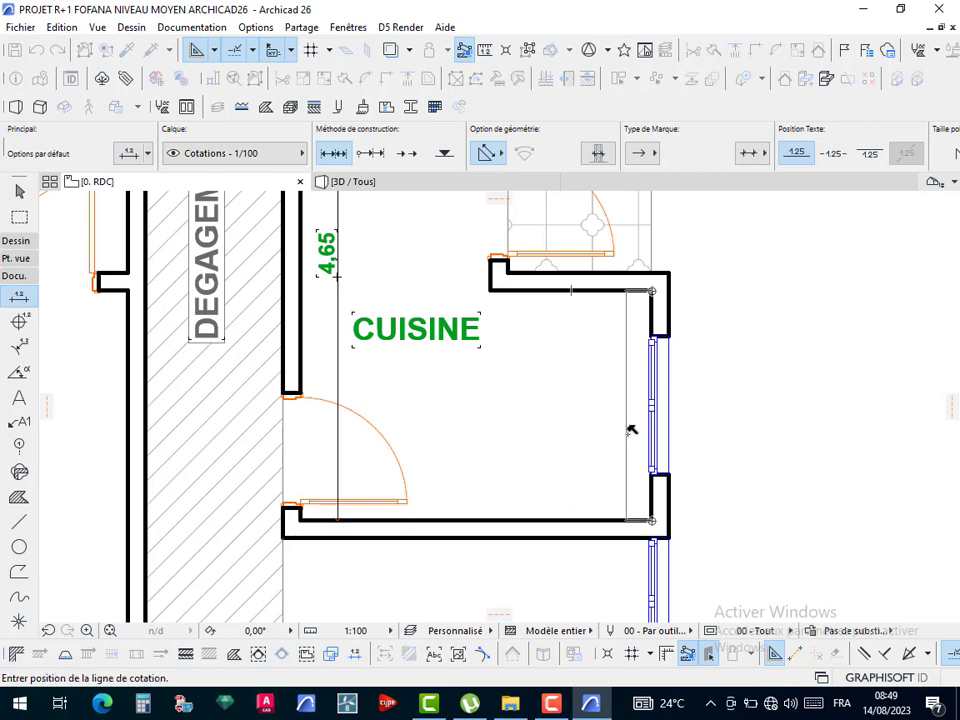
click(628, 431)
- Dimension the short CUISINE wall along the end of the side TERRASSE, placing the dimension line just inside the kitchen
middle_drag(597, 409, 628, 495)
scroll(617, 471, down, 2)
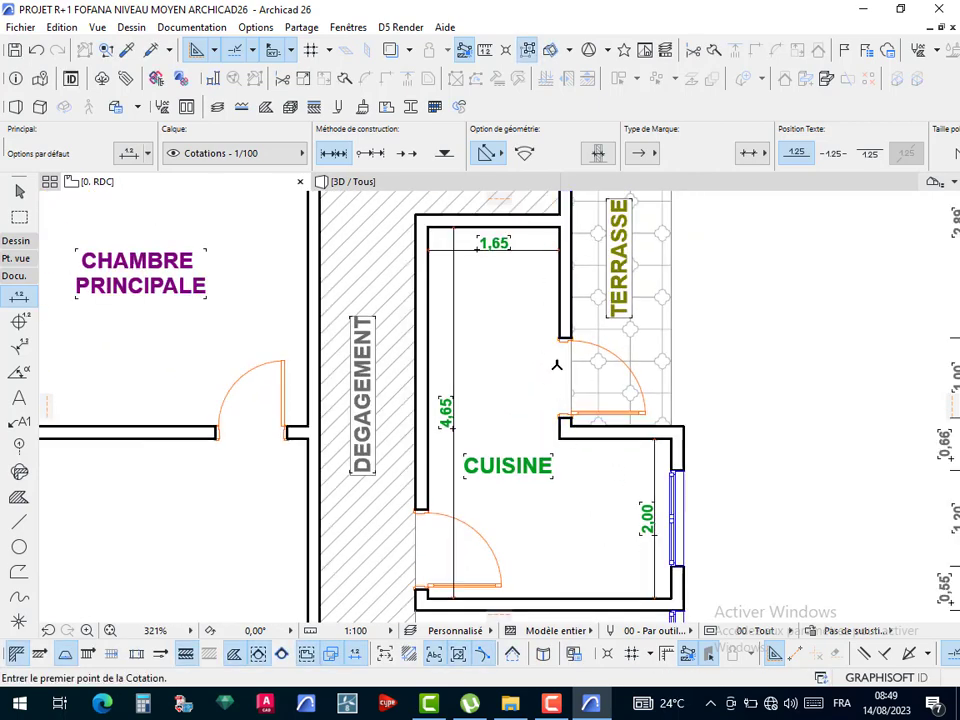
scroll(668, 441, up, 3)
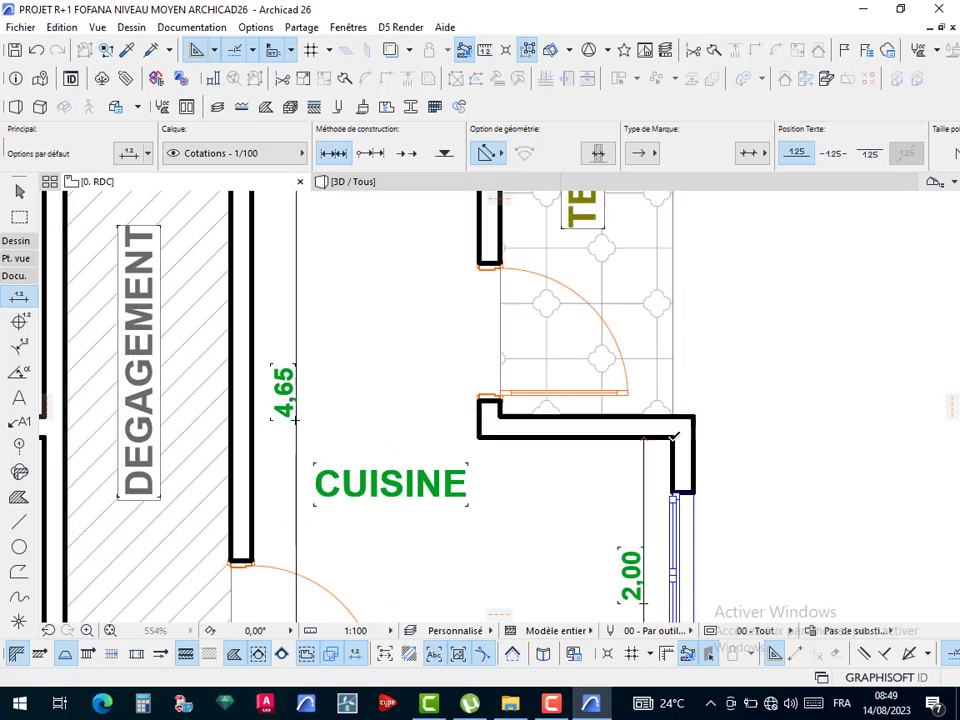
click(670, 439)
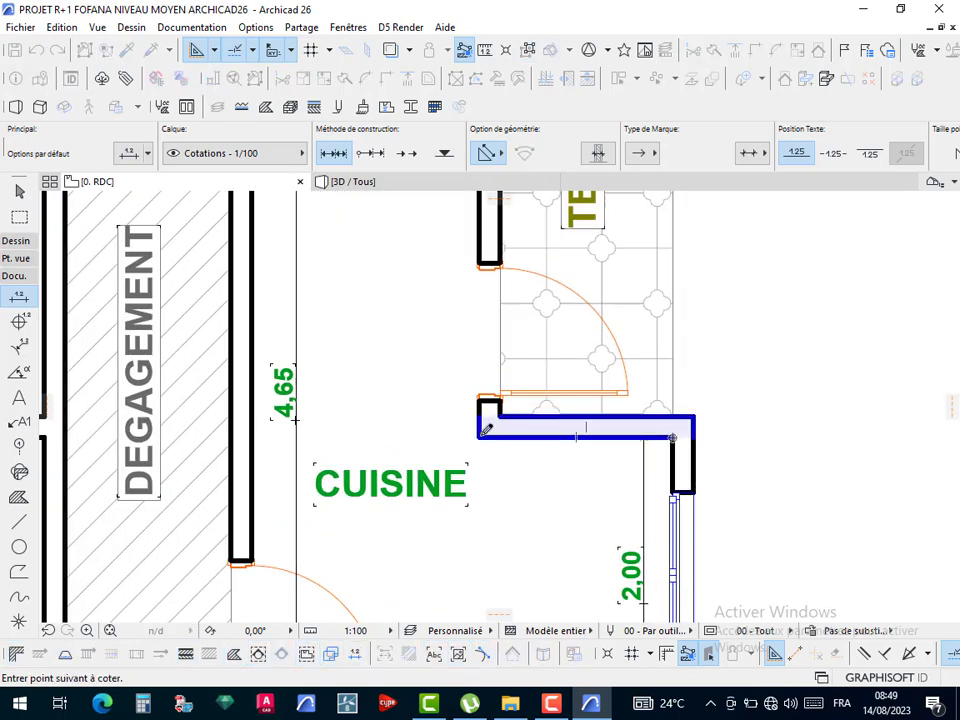
click(480, 437)
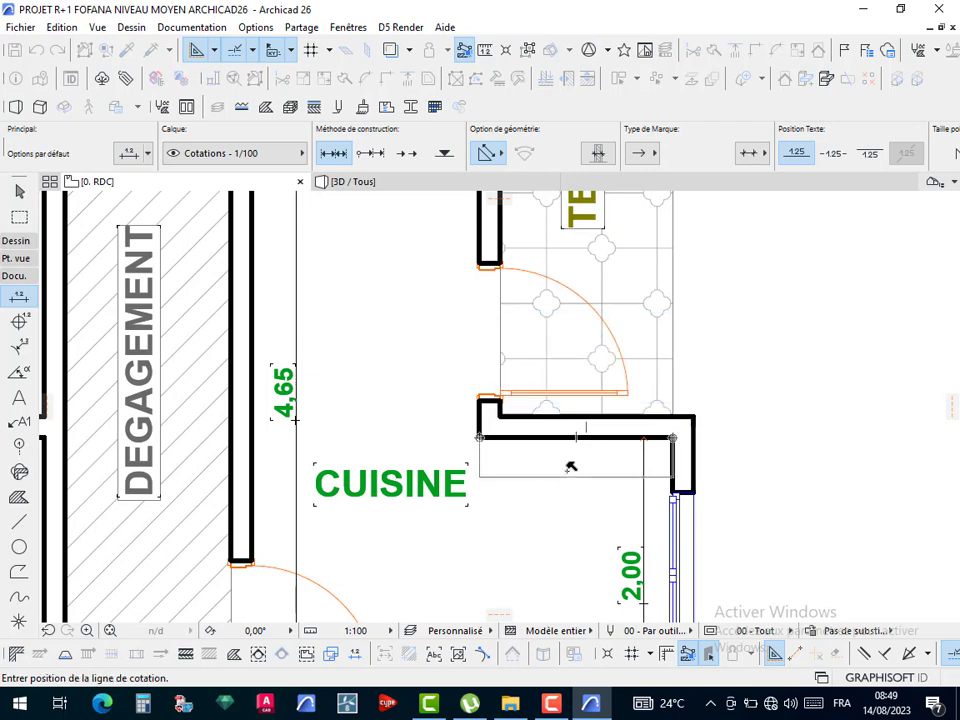
click(583, 470)
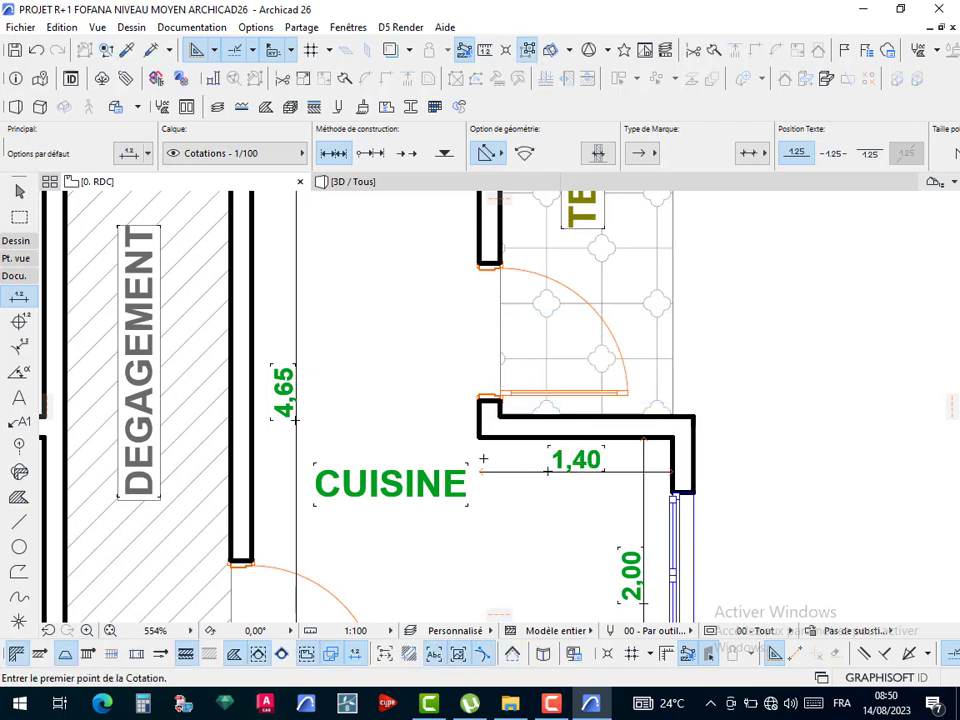
key(Escape)
- Dimension the full interior depth of the SALON, placing the dimension line just inside its long exterior wall
scroll(495, 454, down, 6)
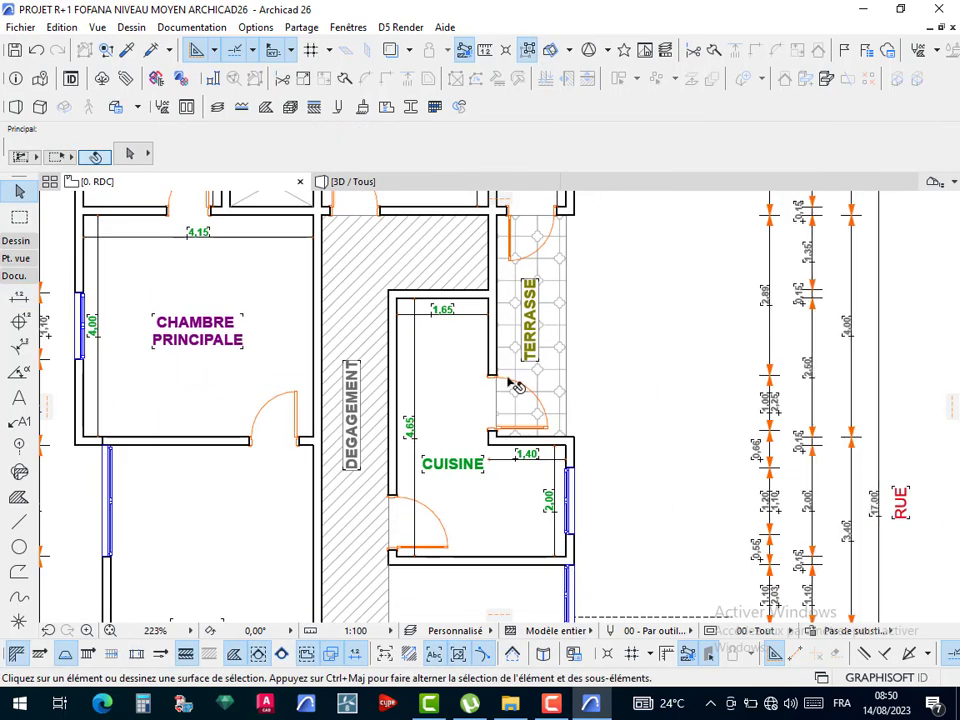
scroll(508, 330, up, 6)
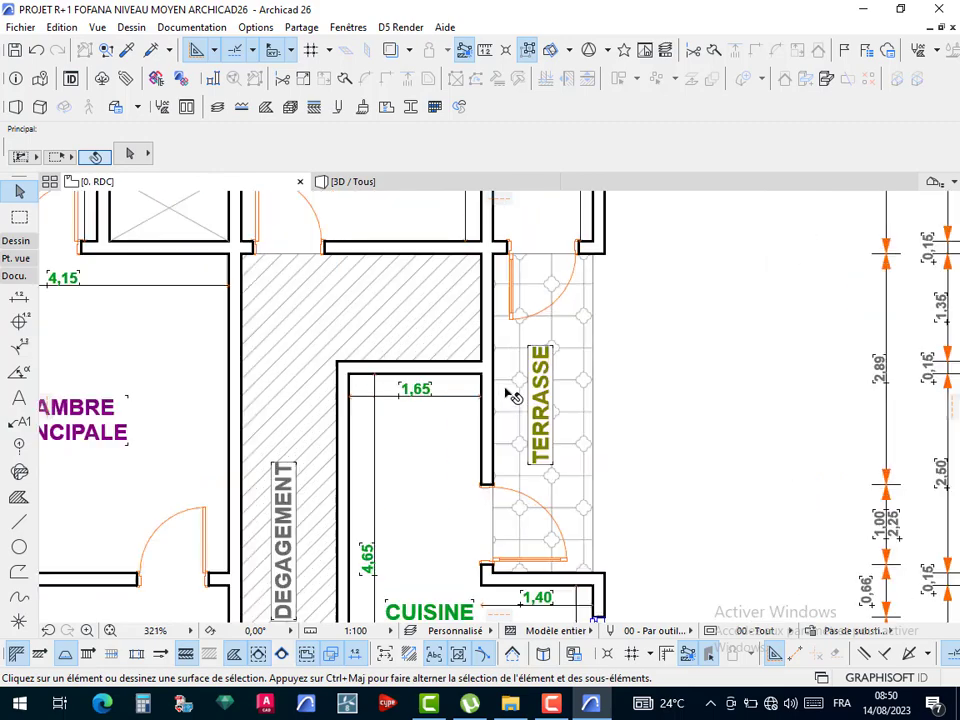
scroll(546, 413, down, 7)
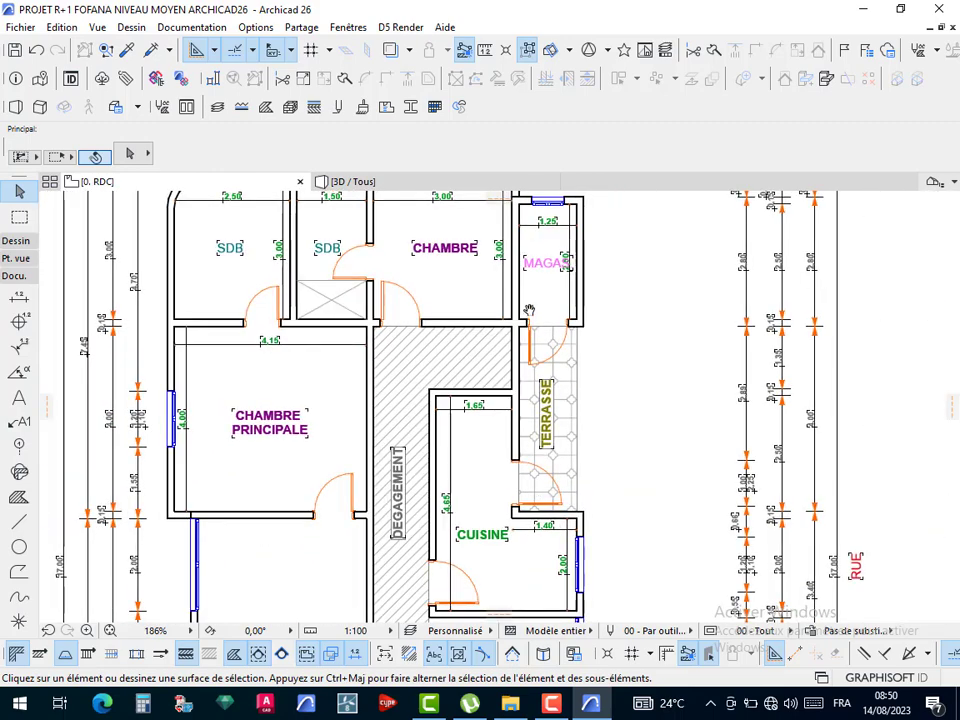
scroll(268, 345, down, 4)
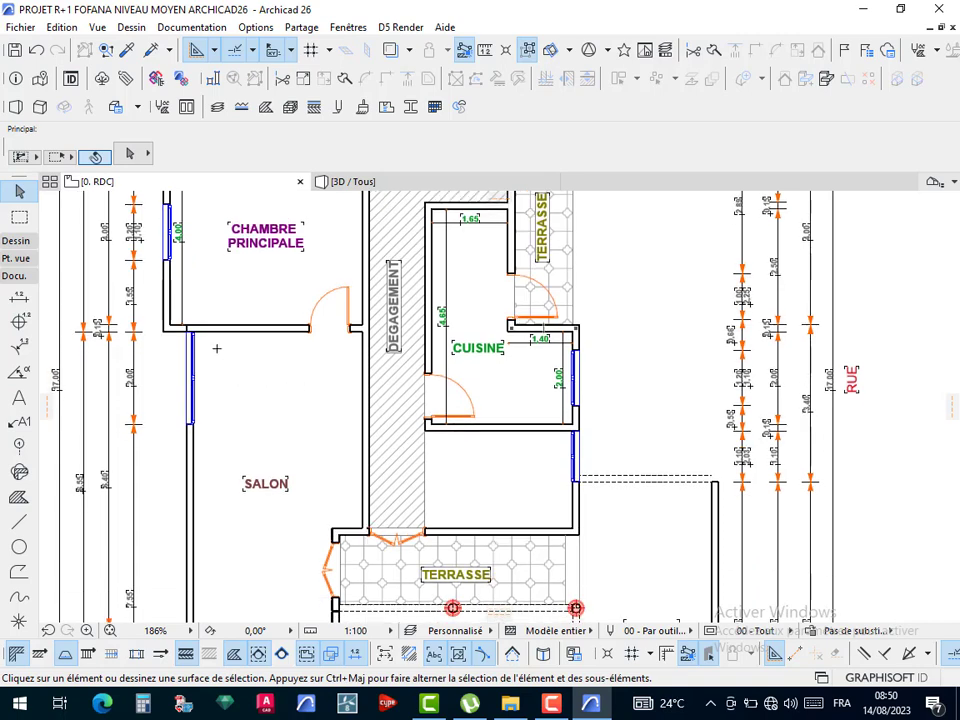
key(w)
scroll(200, 334, up, 8)
click(167, 316)
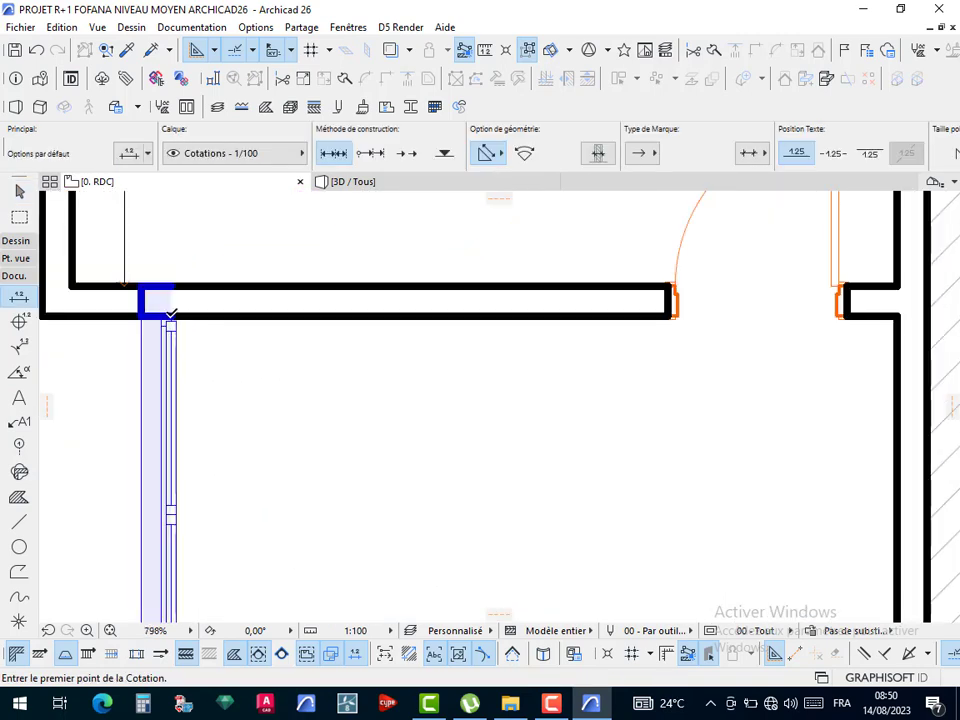
scroll(472, 342, down, 7)
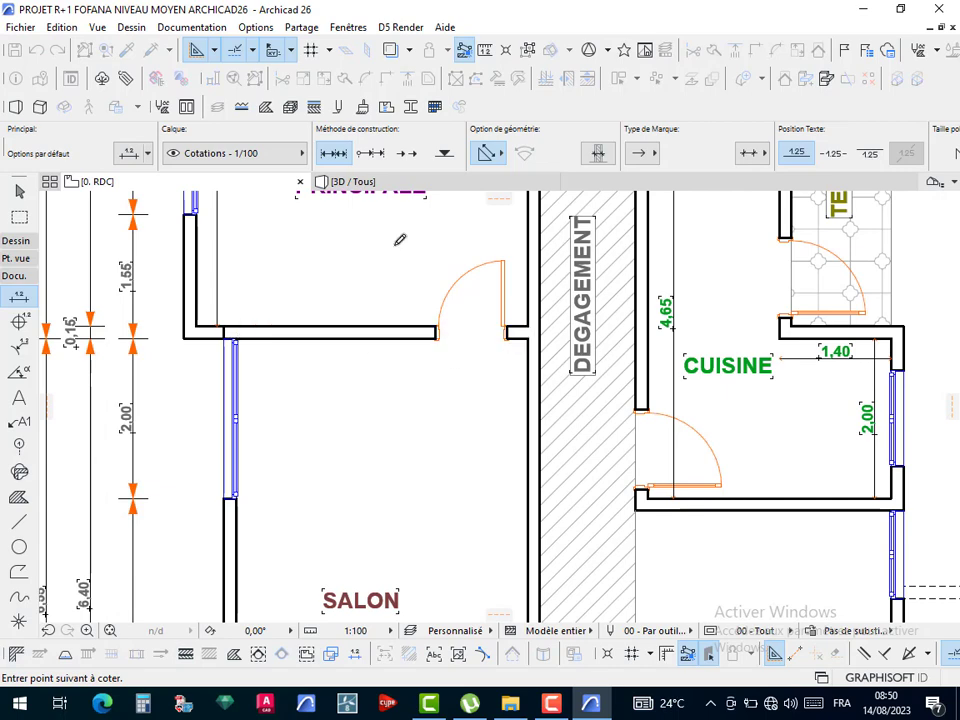
middle_drag(396, 245, 427, 97)
middle_drag(287, 579, 287, 482)
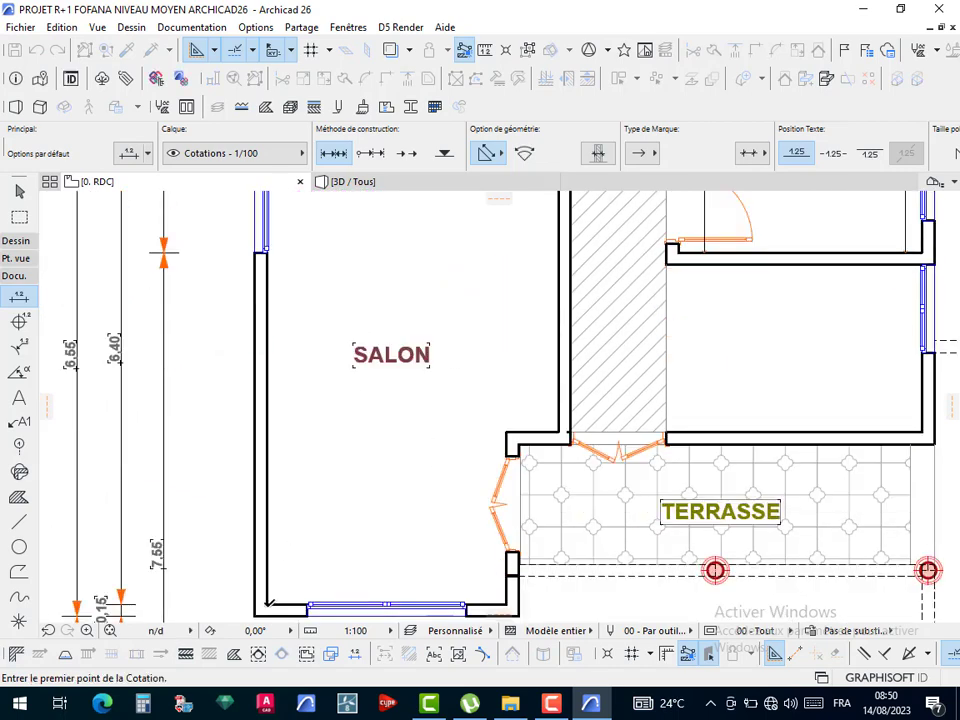
middle_drag(345, 545, 372, 640)
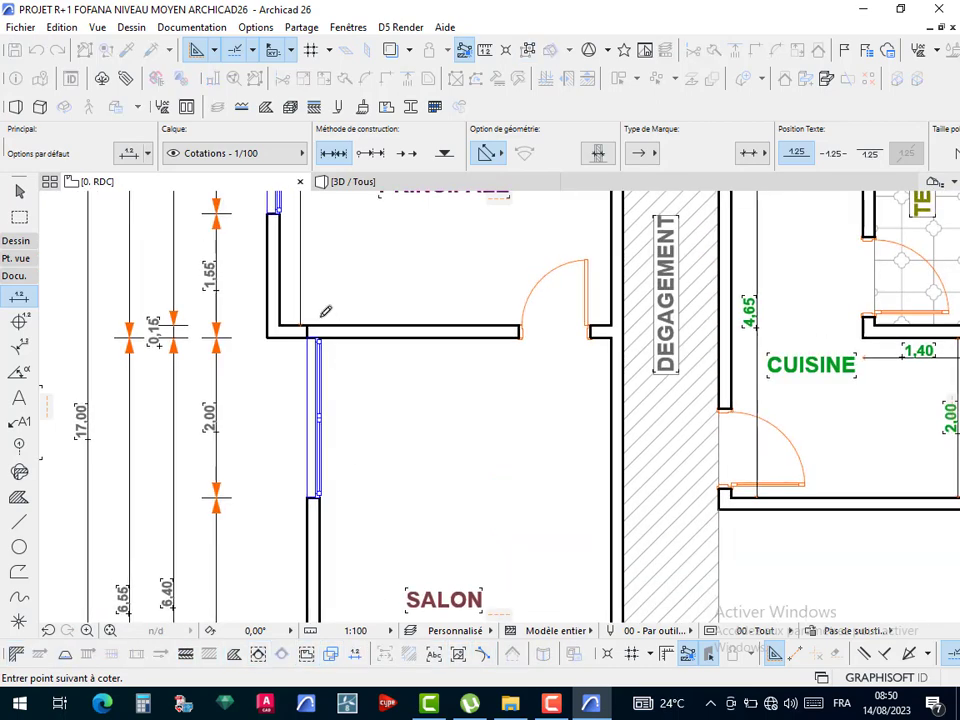
scroll(321, 320, up, 3)
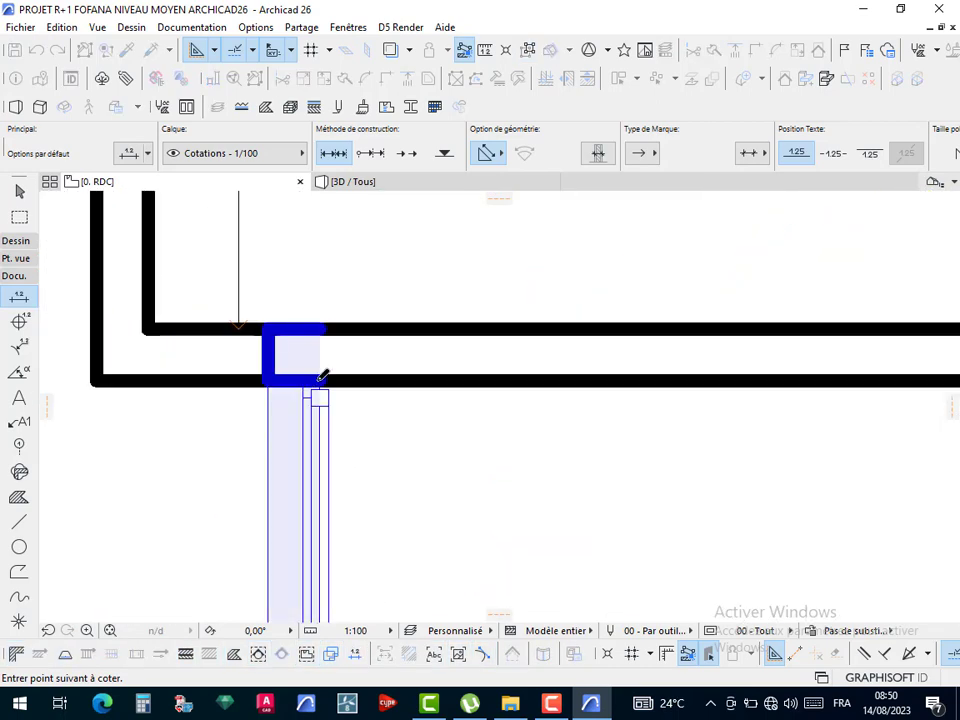
scroll(420, 505, down, 3)
double_click(417, 491)
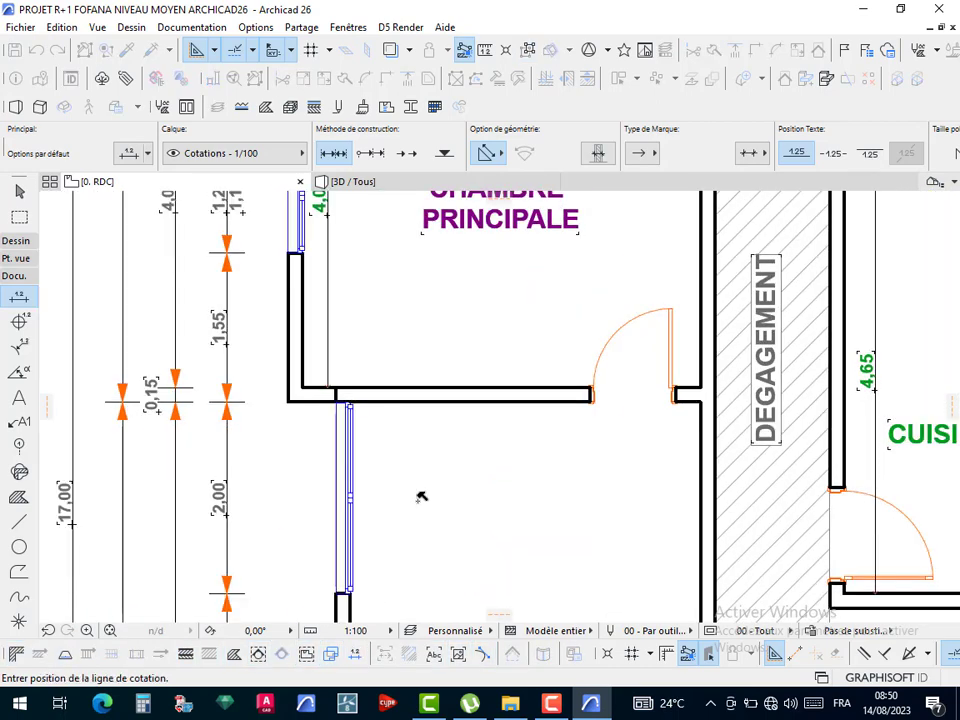
scroll(420, 499, down, 3)
click(403, 438)
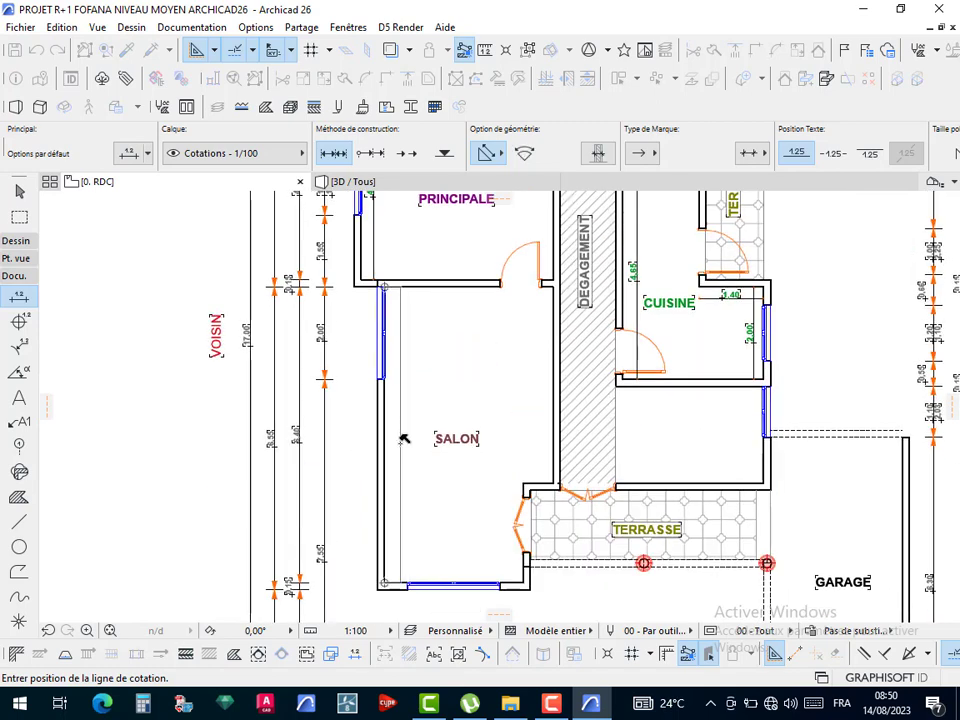
- Dimension the interior width of the SALON at its narrow end, placing the dimension line just inside the end window wall
middle_drag(409, 457, 394, 363)
scroll(385, 510, up, 5)
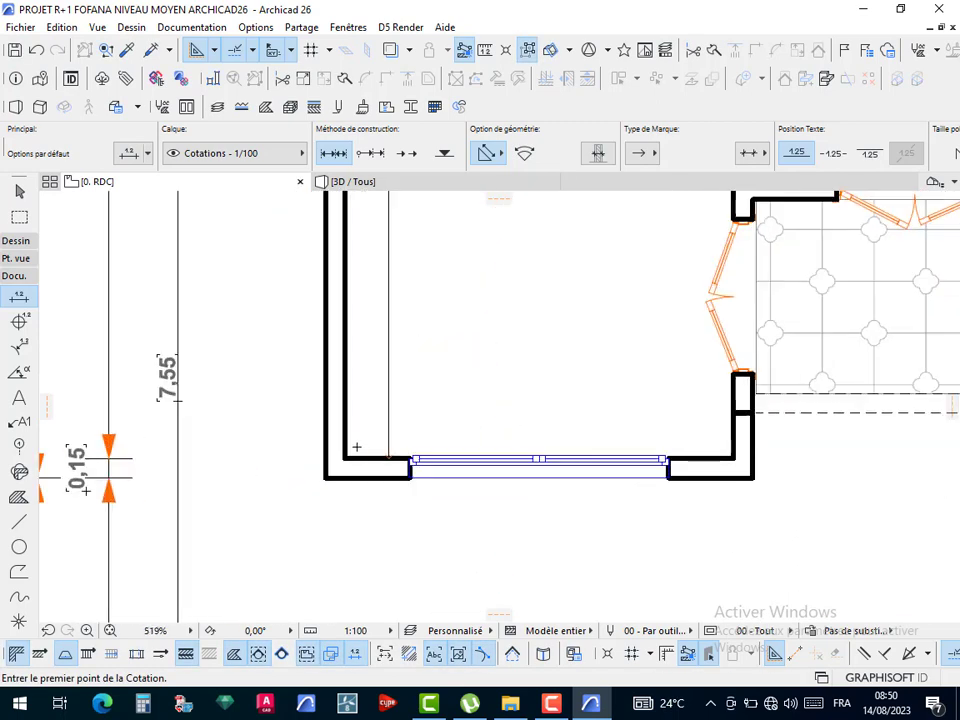
click(331, 447)
scroll(403, 436, down, 3)
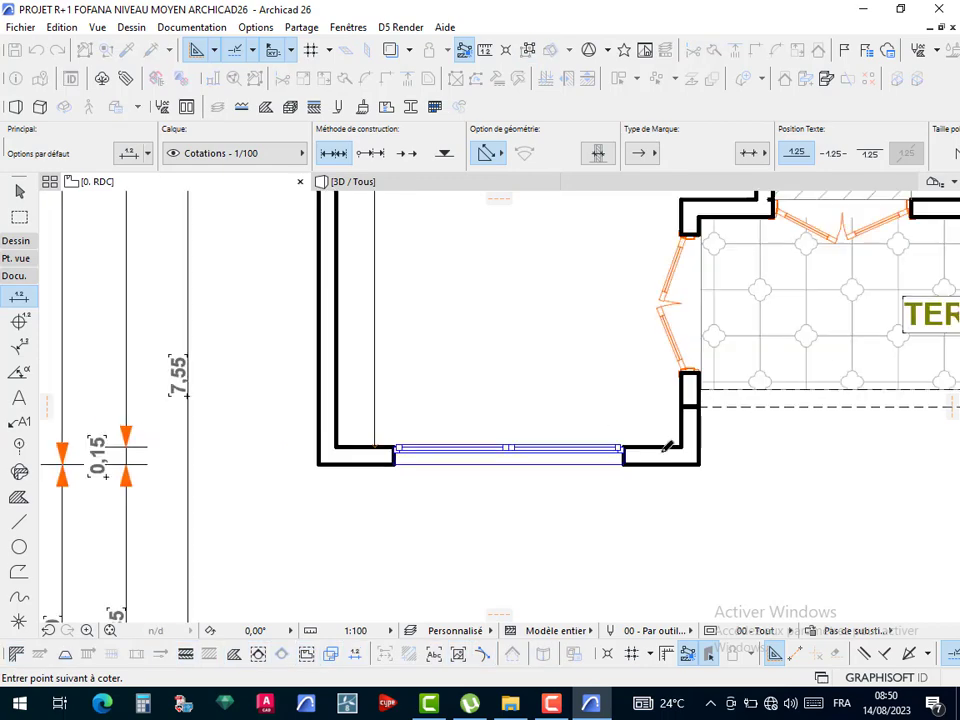
double_click(679, 445)
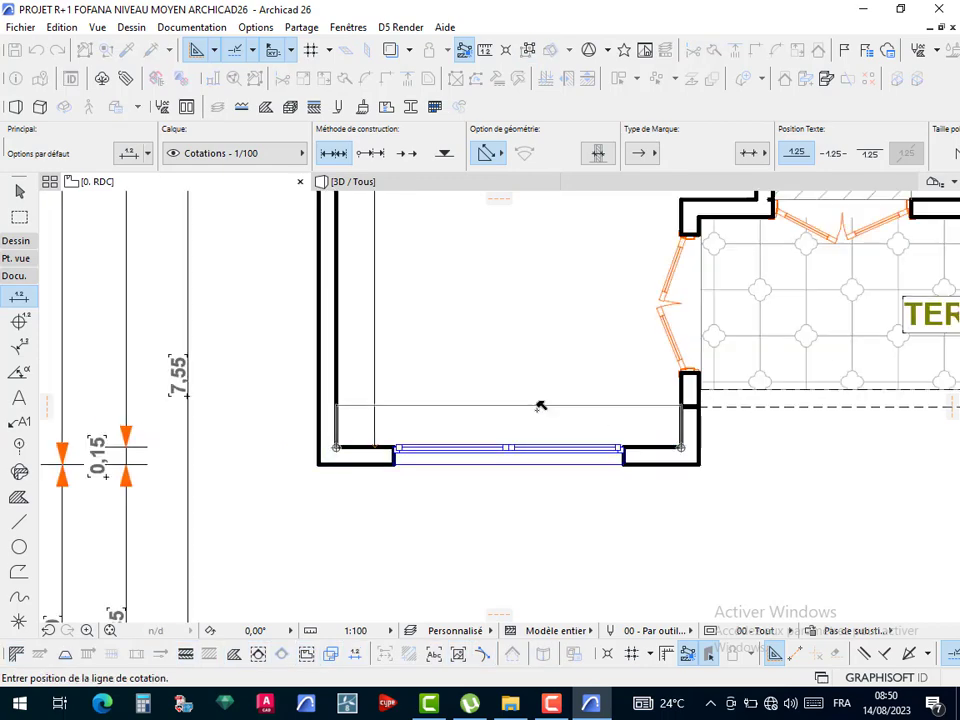
click(531, 417)
scroll(566, 343, down, 3)
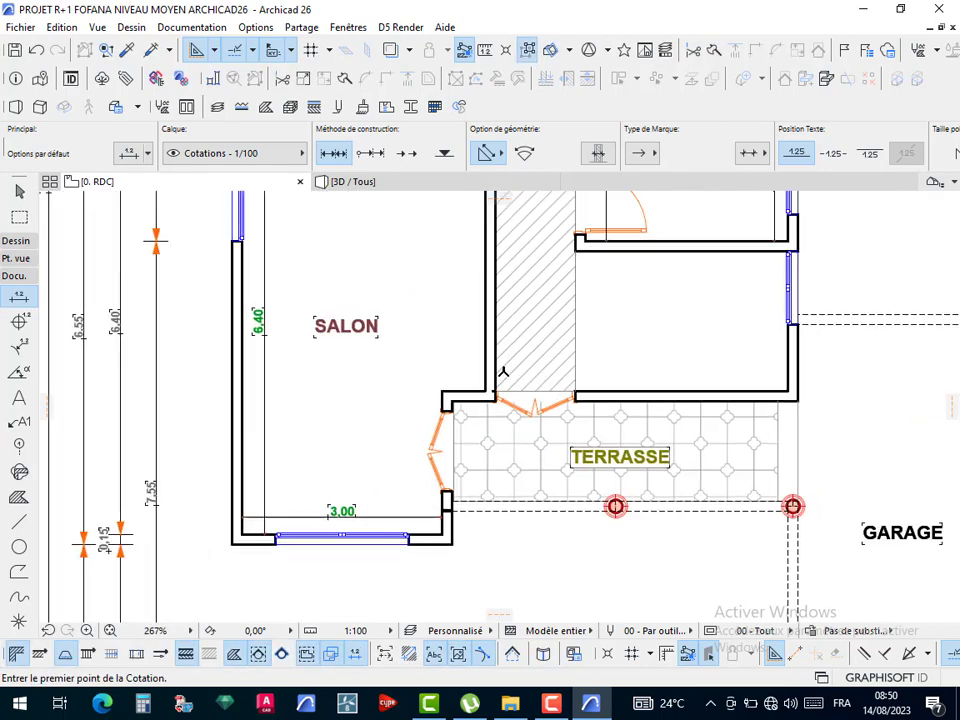
middle_drag(493, 239, 390, 329)
scroll(390, 329, up, 3)
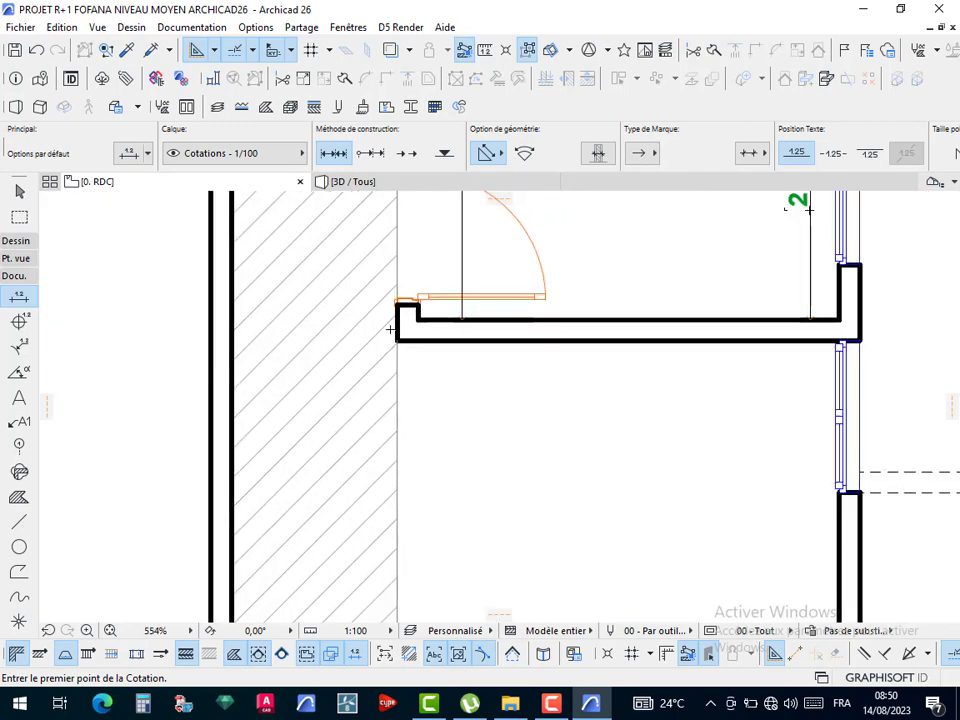
click(399, 338)
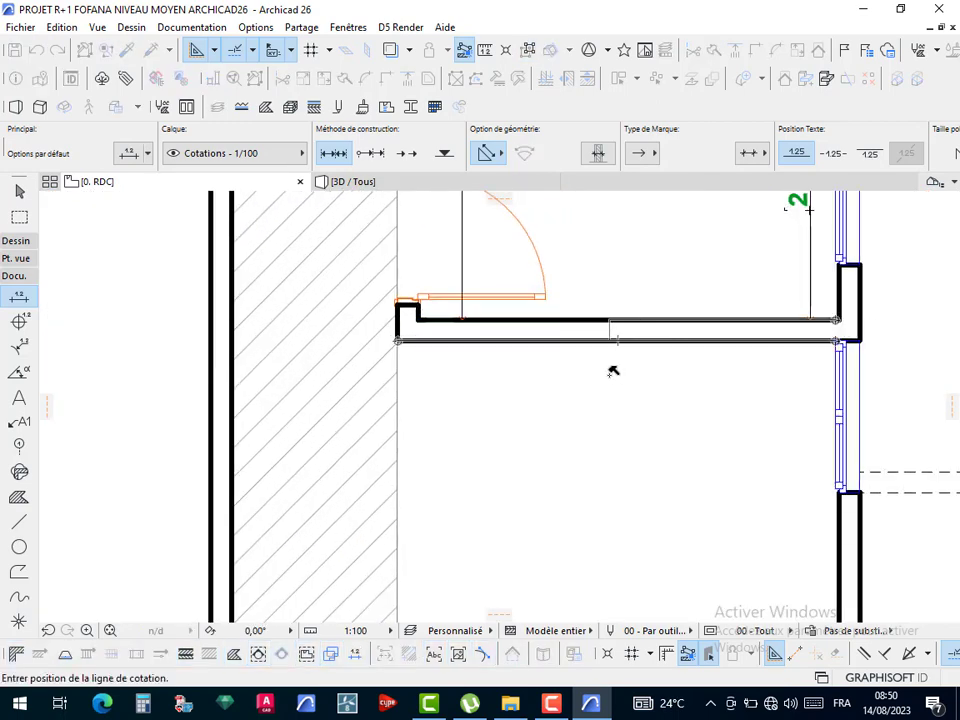
click(837, 320)
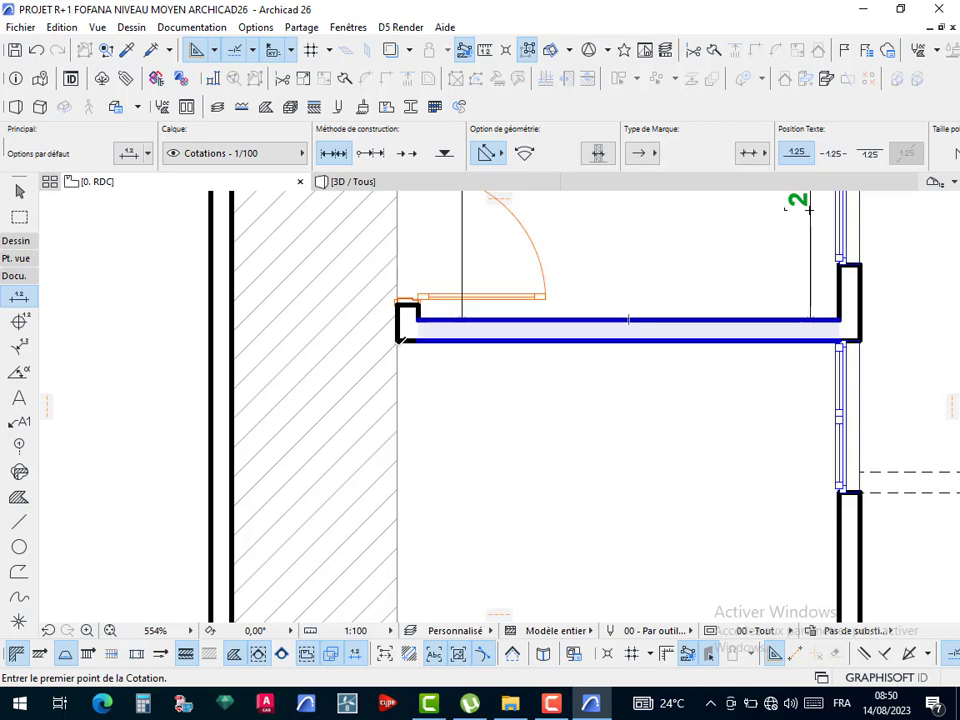
click(398, 342)
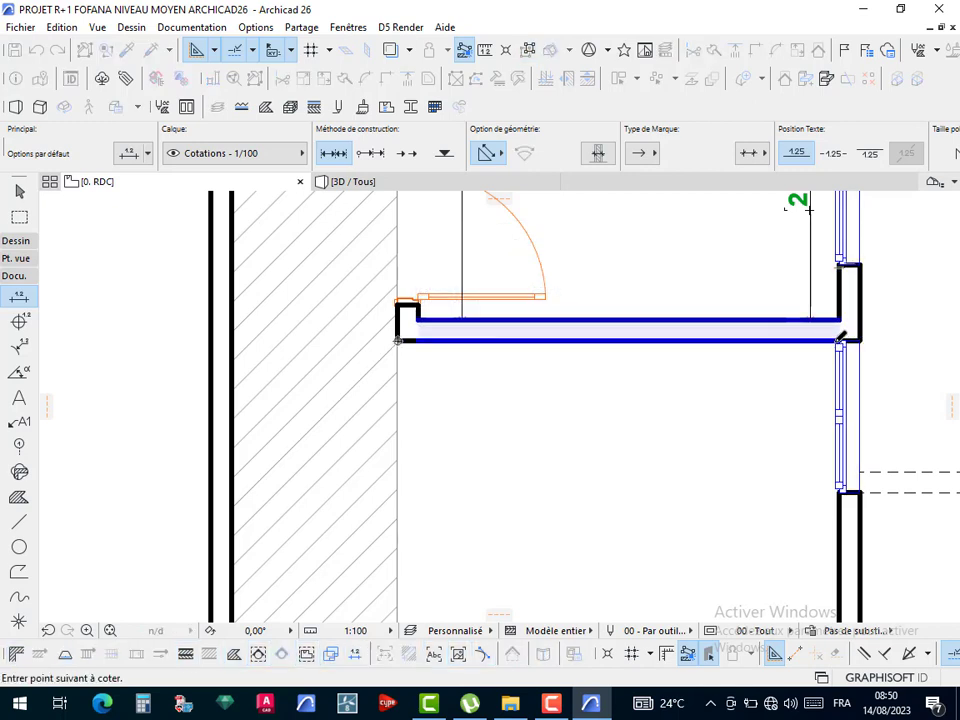
click(836, 341)
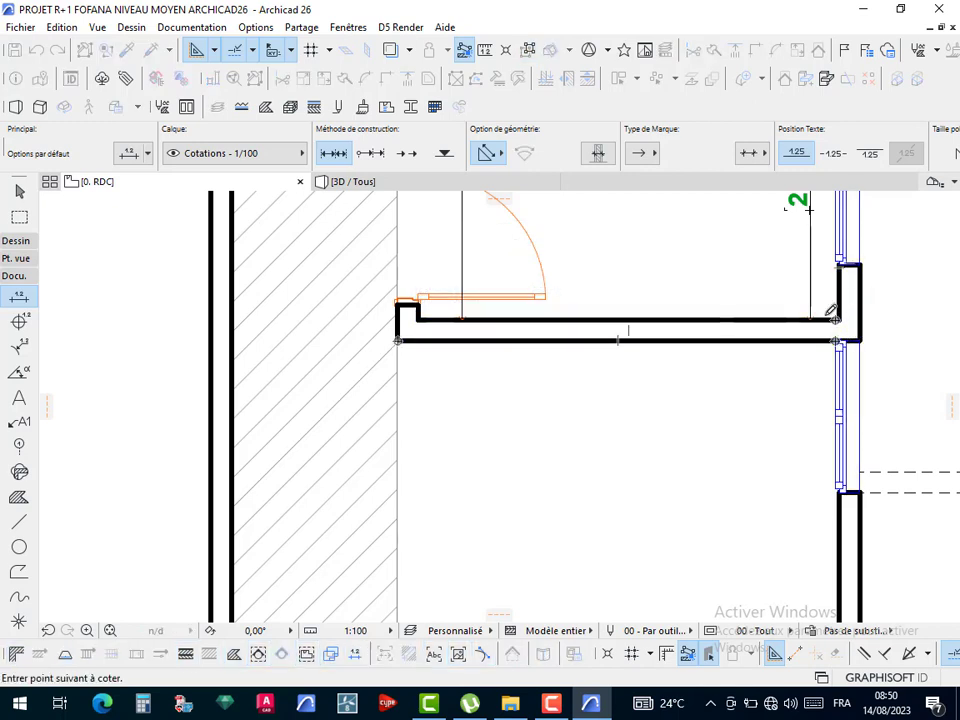
double_click(588, 364)
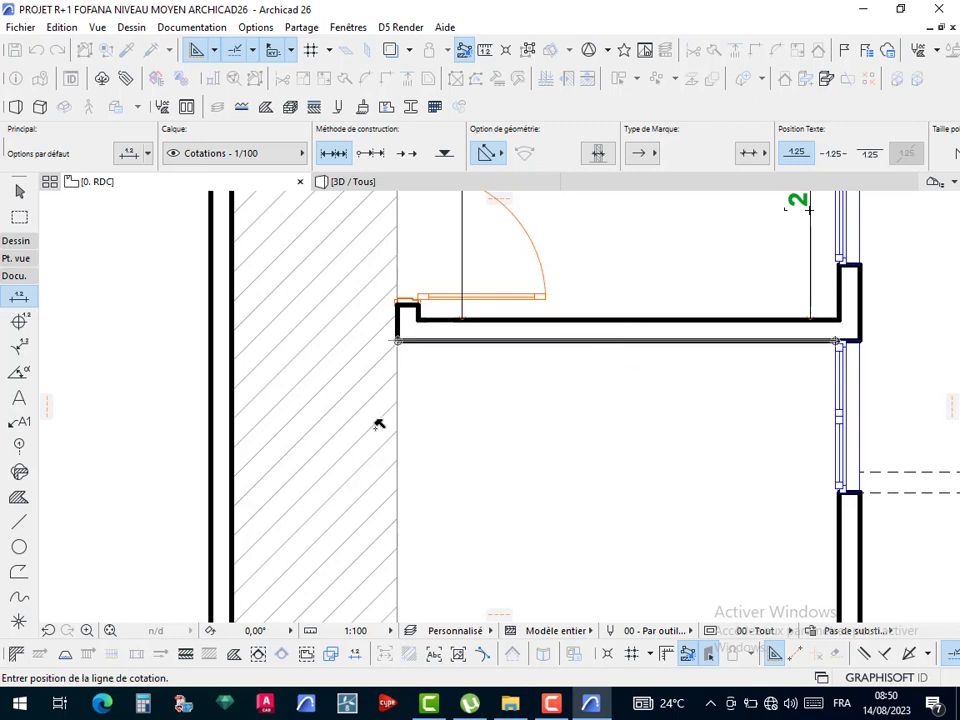
click(837, 321)
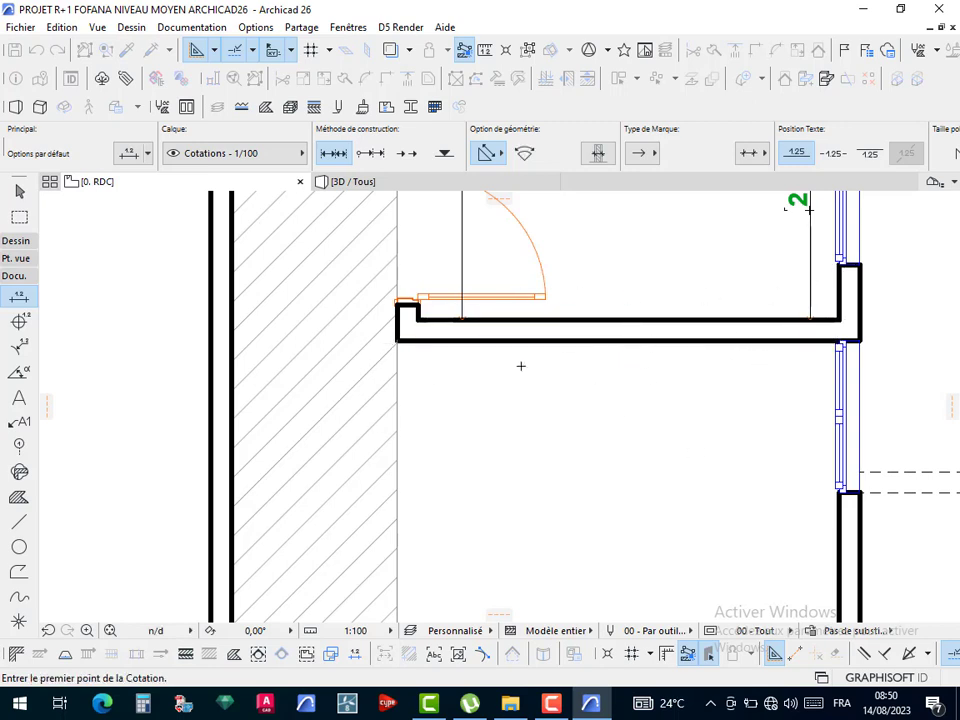
- Dimension the width of the unnamed space between the CUISINE and the front TERRASSE, placing the dimension line just inside the CUISINE wall
scroll(778, 328, up, 4)
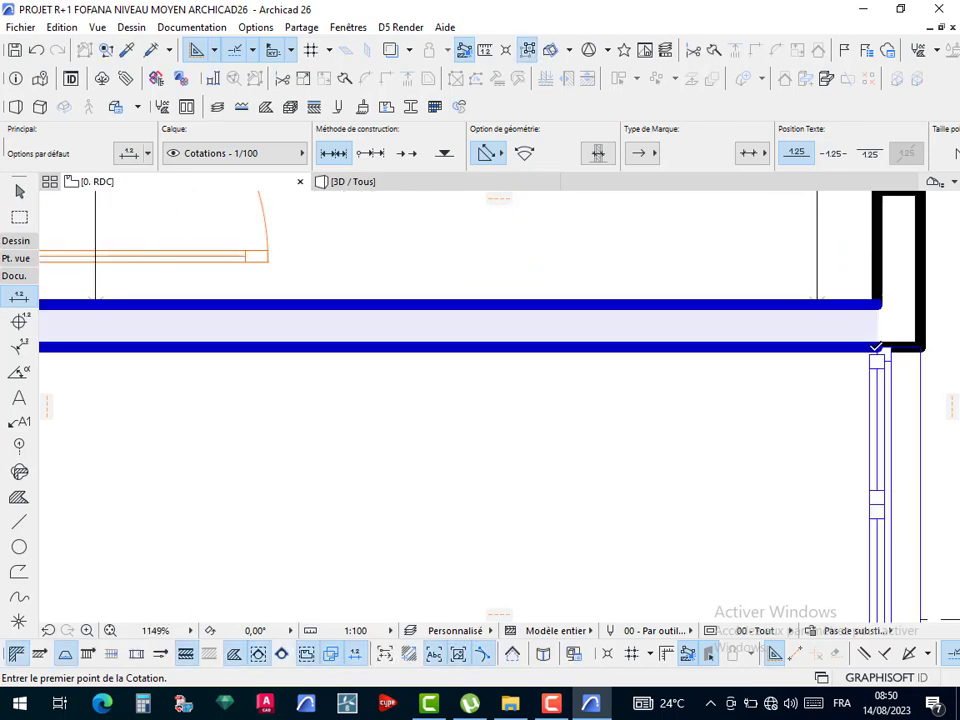
click(877, 347)
scroll(650, 382, down, 2)
scroll(447, 394, down, 2)
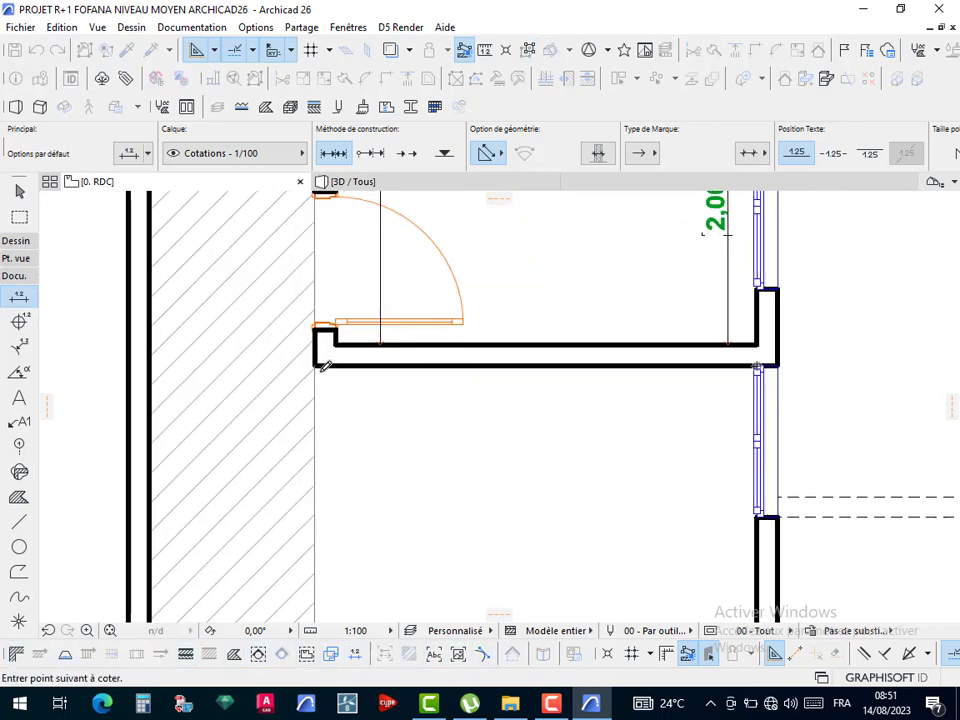
click(317, 363)
double_click(505, 393)
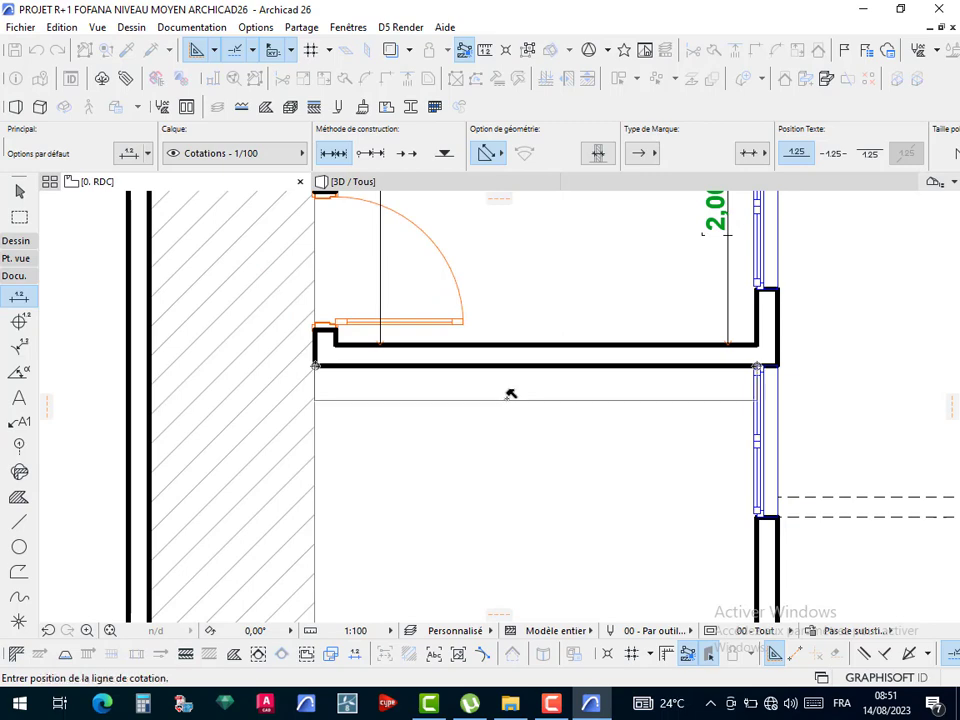
click(585, 405)
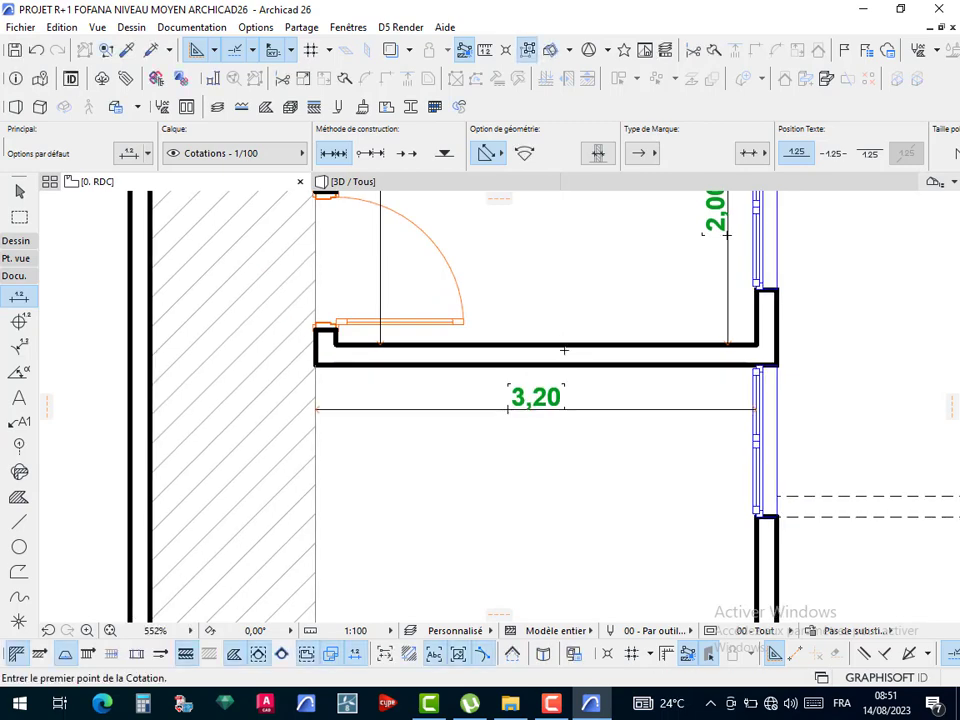
- Dimension the interior depth of the unnamed space between the CUISINE and the front TERRASSE, placing the dimension line just inside its window wall
scroll(644, 449, down, 5)
scroll(644, 449, up, 5)
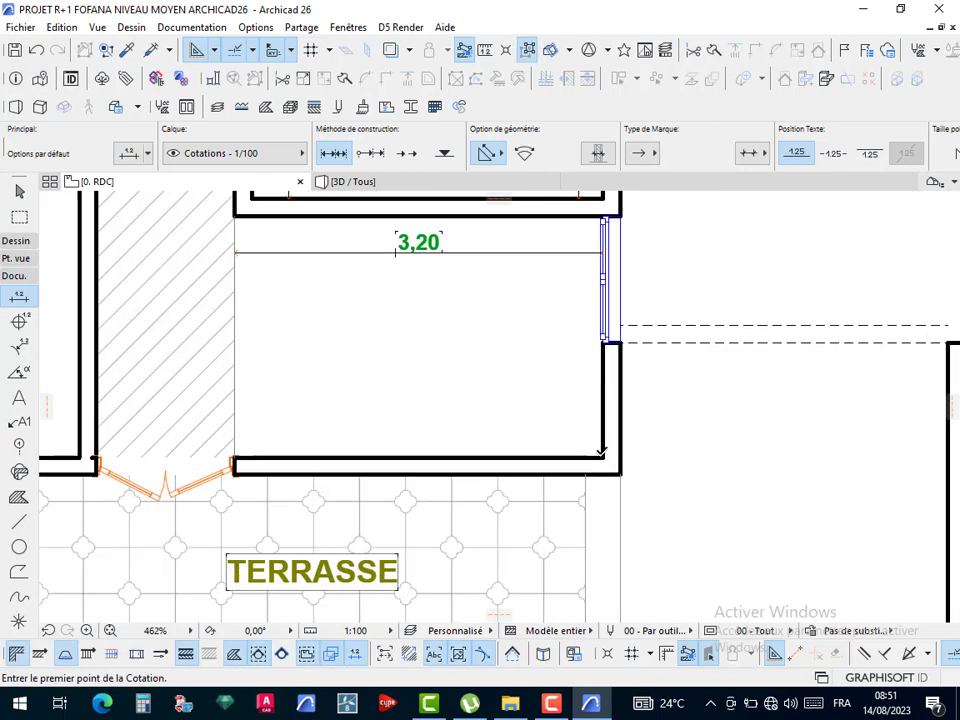
click(602, 456)
middle_drag(607, 457, 610, 553)
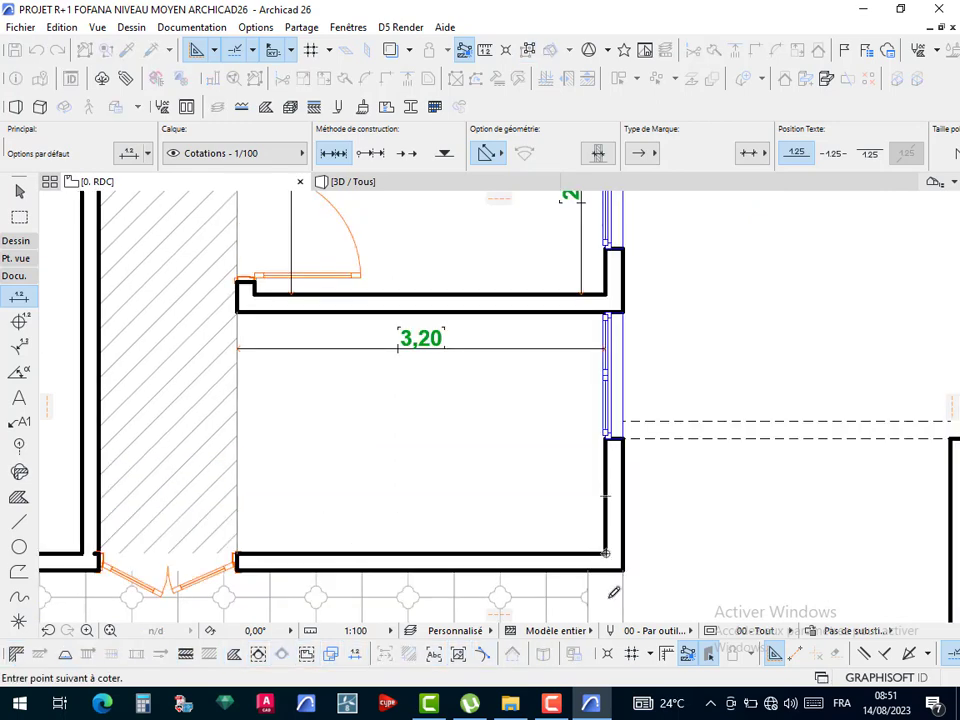
scroll(614, 592, up, 6)
scroll(612, 440, down, 6)
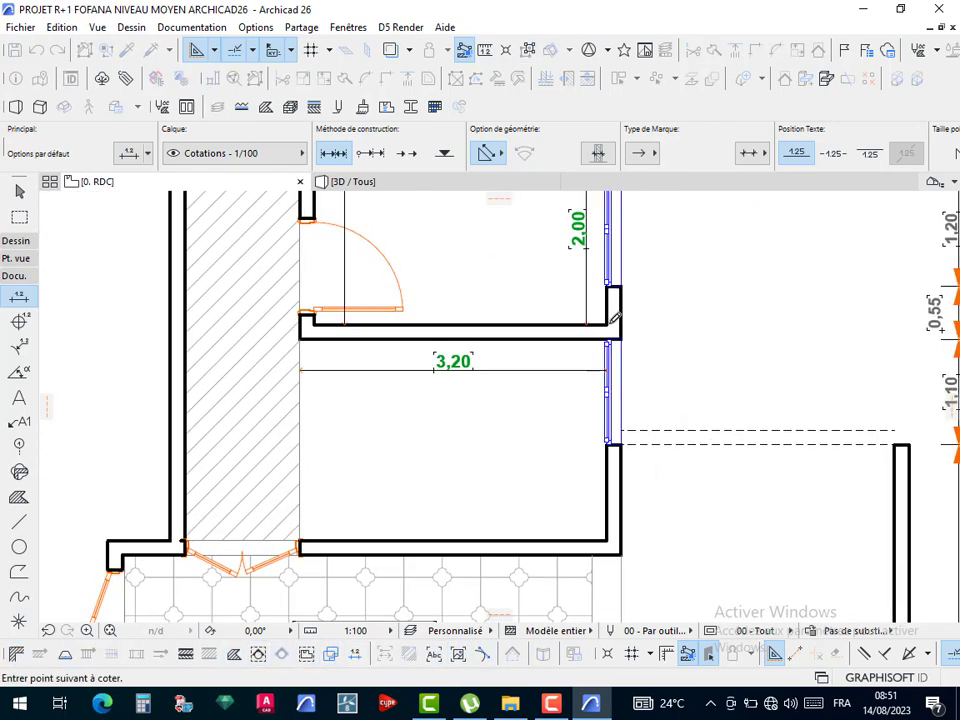
scroll(610, 334, up, 2)
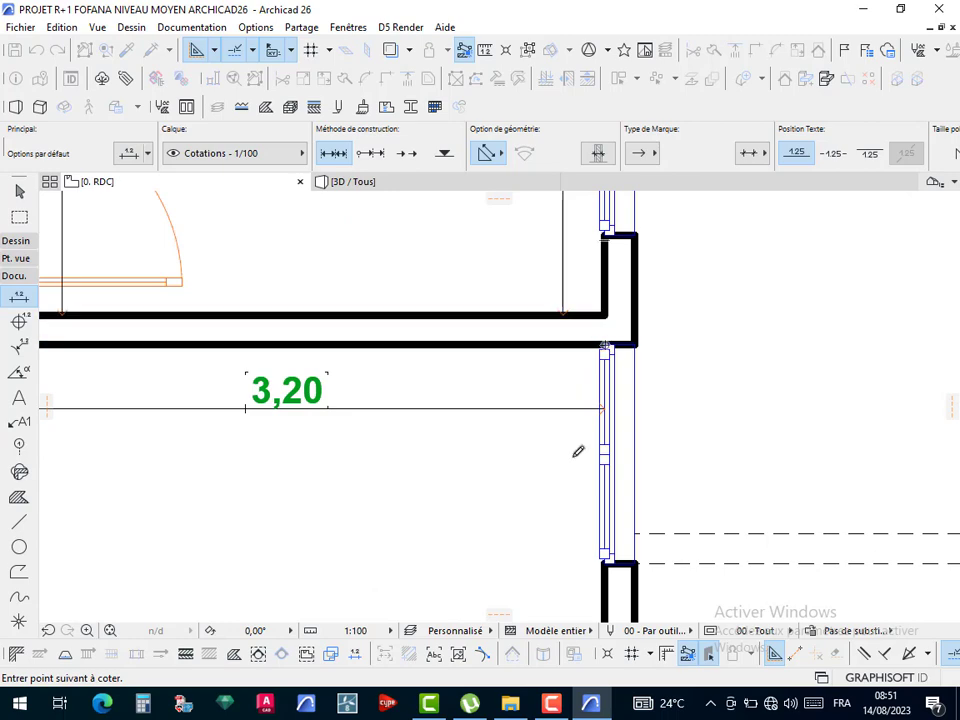
scroll(577, 454, down, 2)
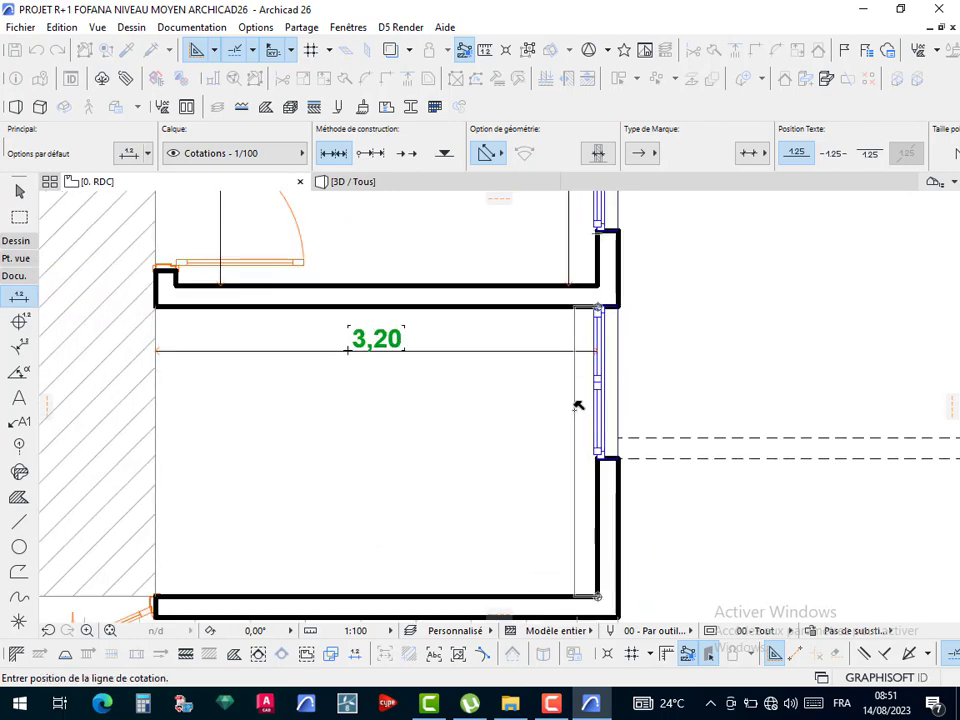
click(578, 425)
- Dimension the interior width of the GARAGE between the house wall and its outer wall, placing the dimension line just inside the dashed edge
scroll(600, 410, down, 3)
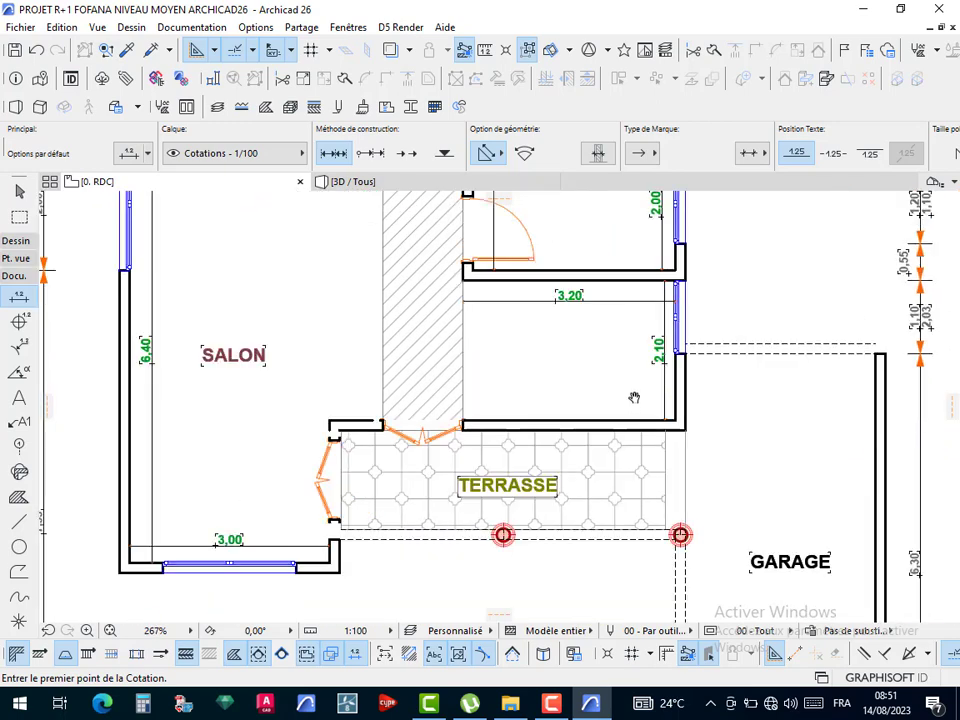
scroll(560, 425, down, 1)
scroll(441, 397, up, 4)
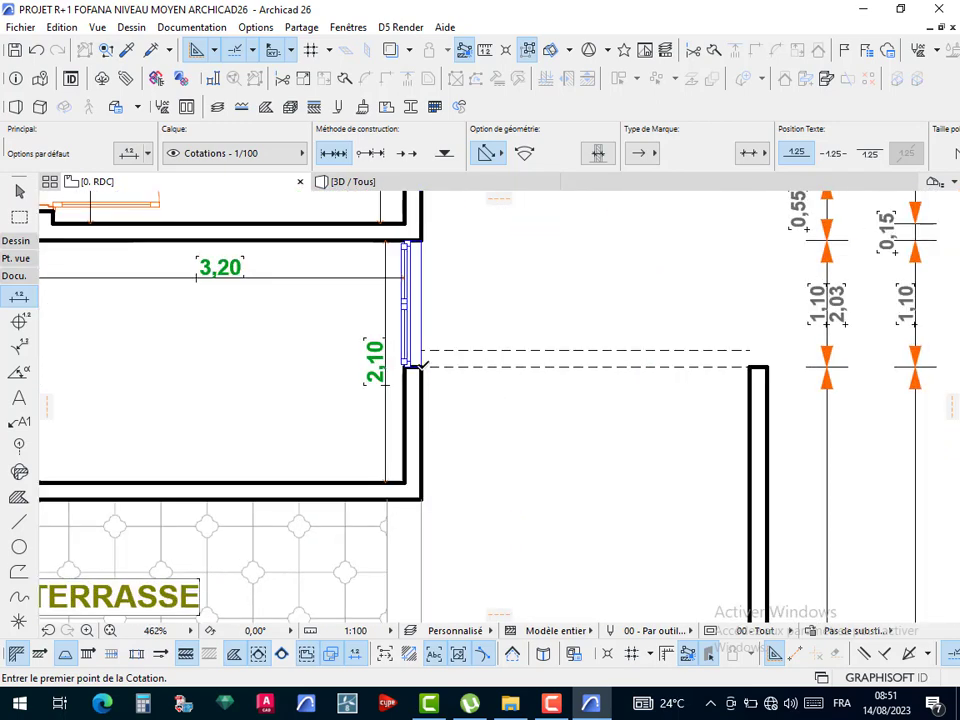
click(421, 366)
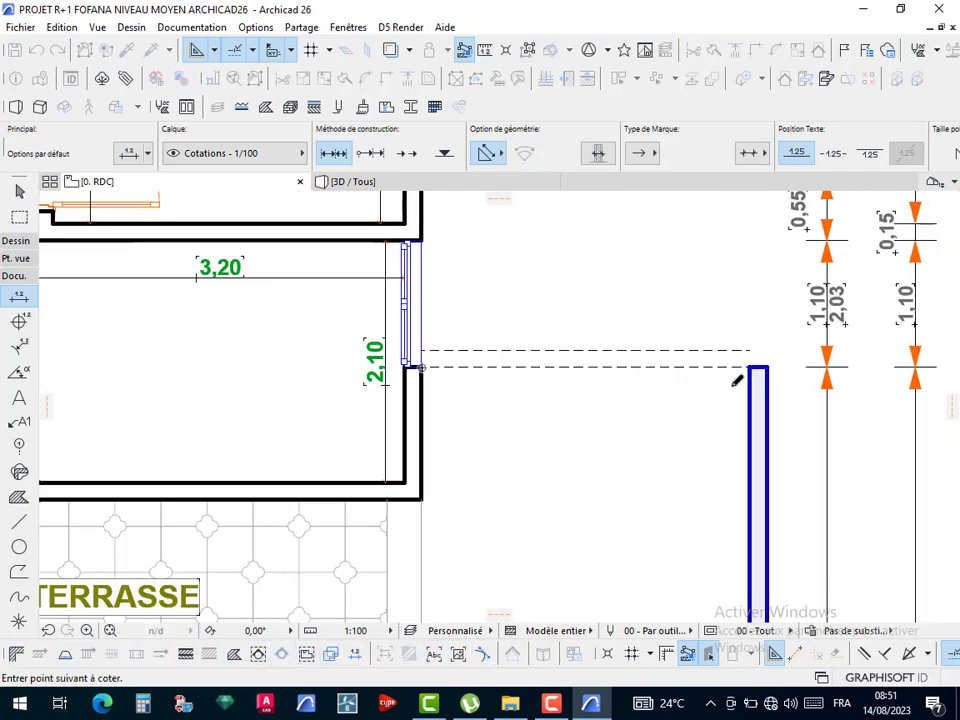
click(745, 378)
double_click(596, 420)
click(596, 414)
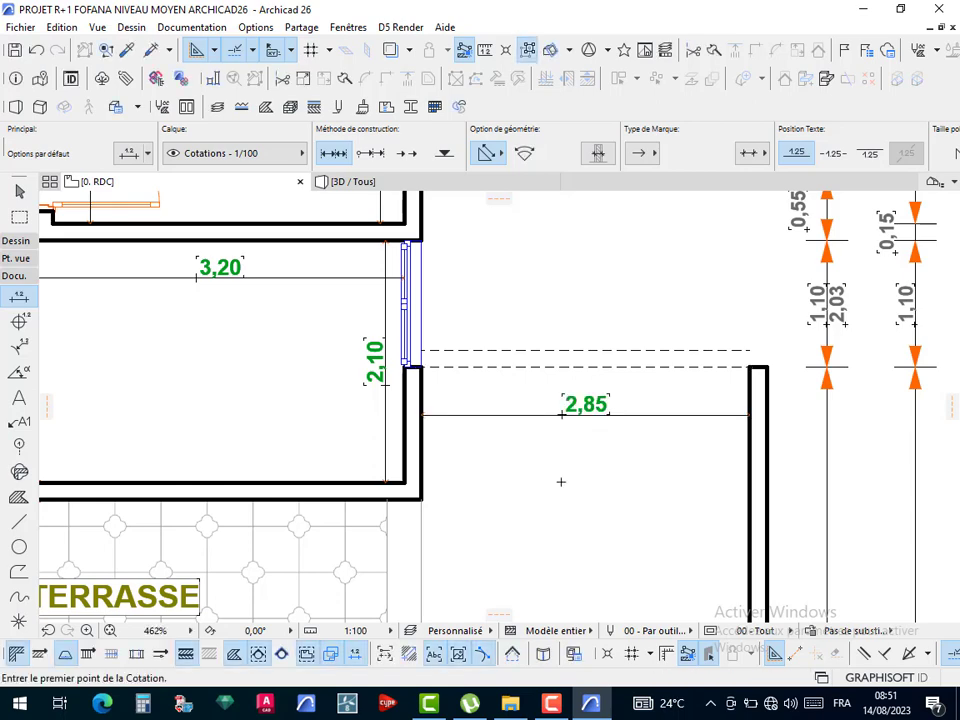
- Dimension the interior depth of the GARAGE, placing the dimension line just inside its outer wall
middle_drag(561, 482, 575, 393)
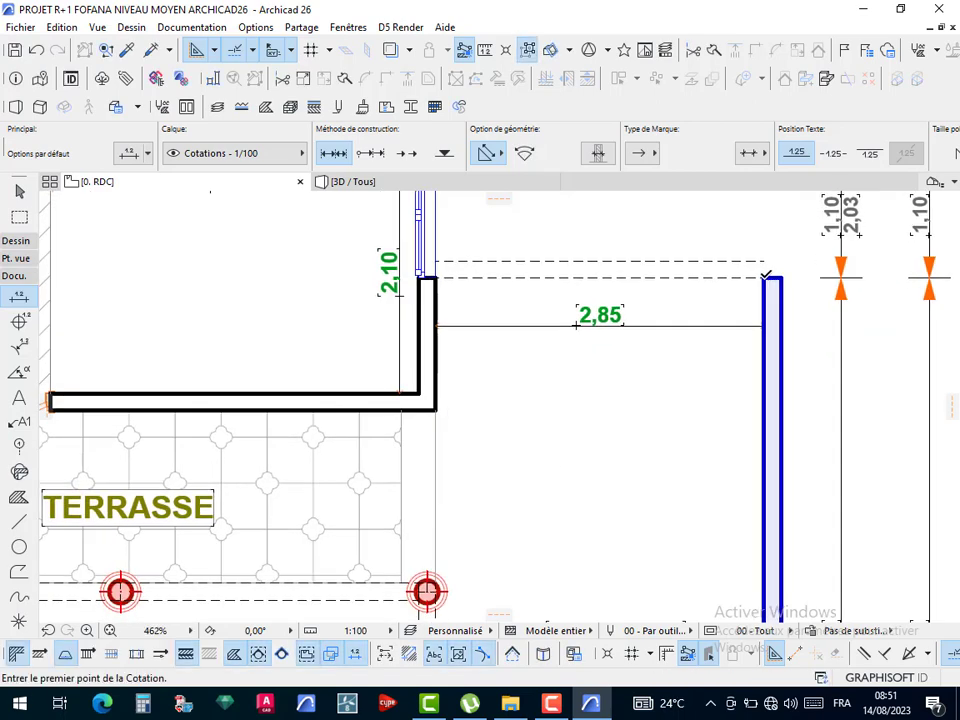
scroll(756, 343, down, 3)
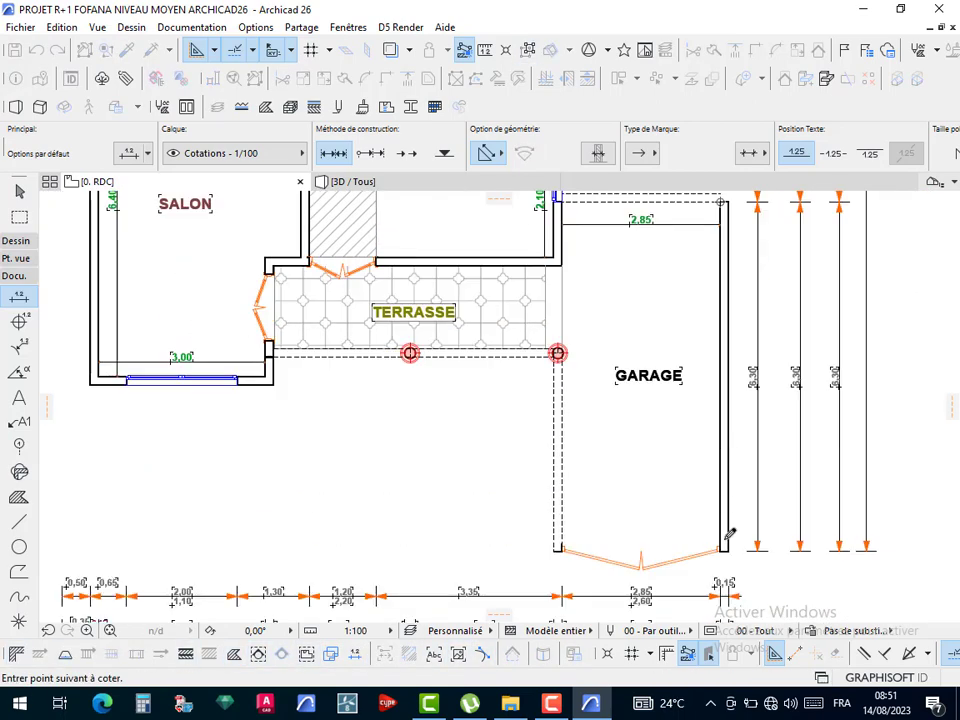
scroll(728, 540, up, 5)
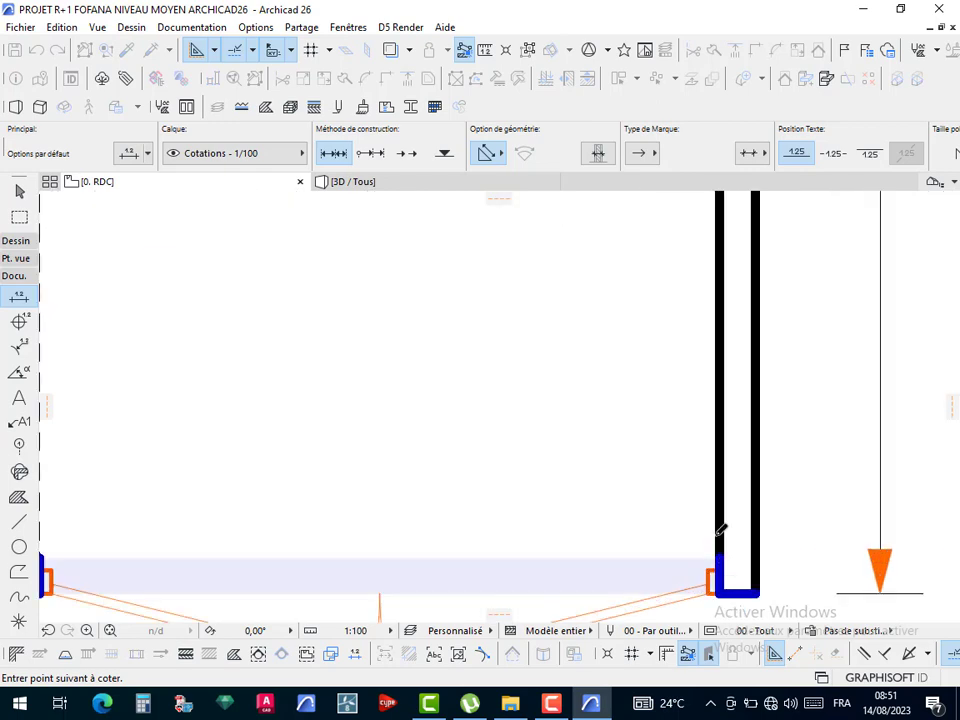
click(719, 557)
double_click(683, 382)
scroll(683, 380, down, 5)
middle_drag(673, 436, 671, 547)
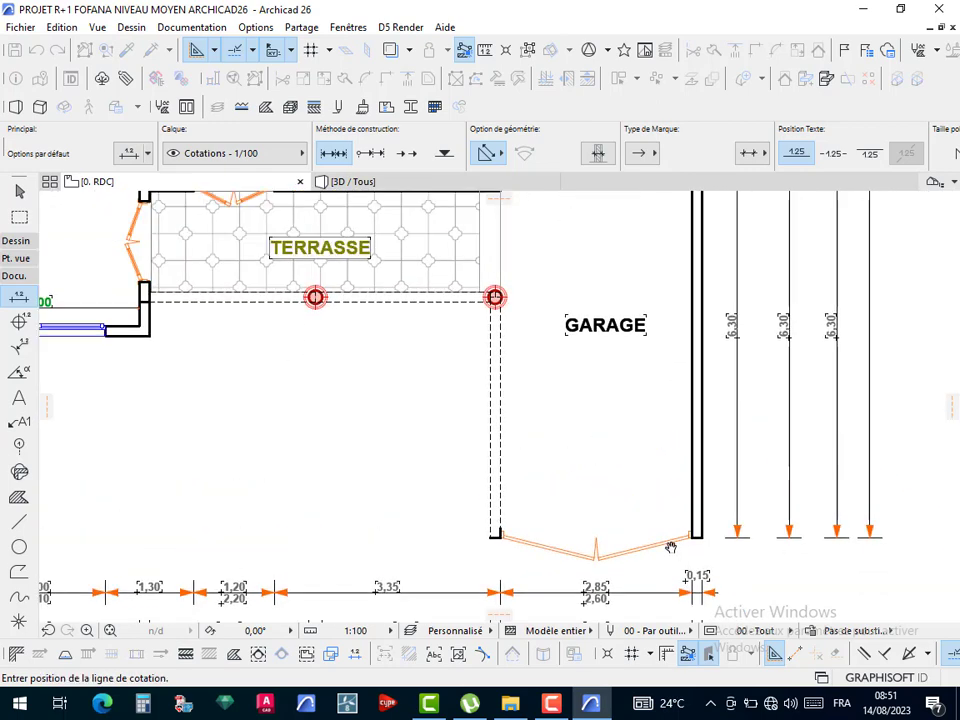
click(660, 440)
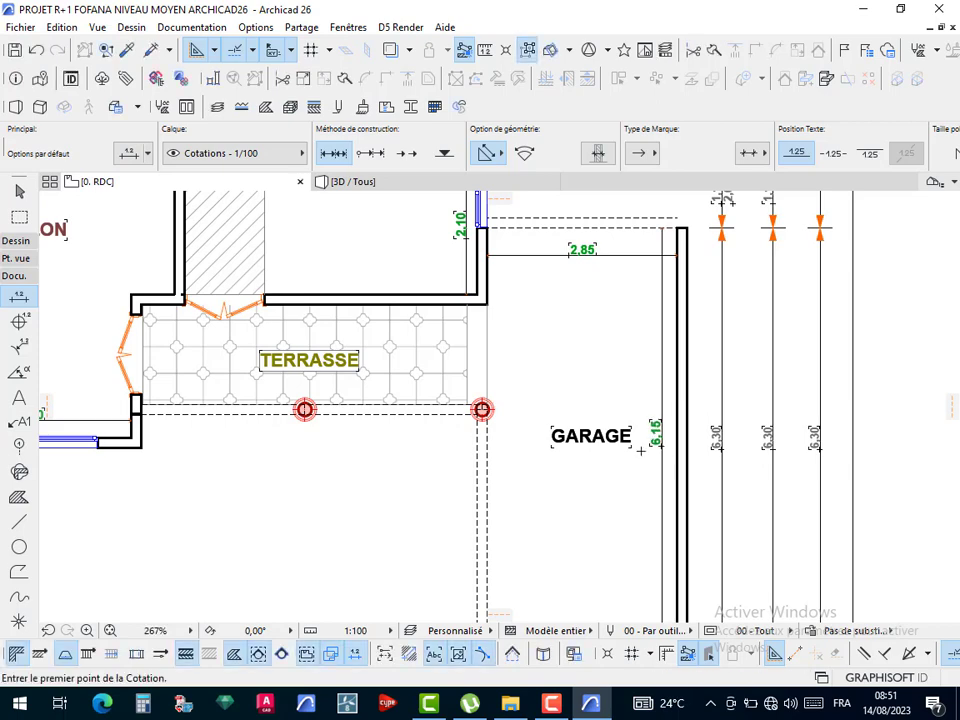
- Add a chained width dimension across the wide end of the DEGAGEMENT, with an intermediate point at the CUISINE wall corner, just below the CHAMBRE wall
middle_drag(433, 406, 531, 547)
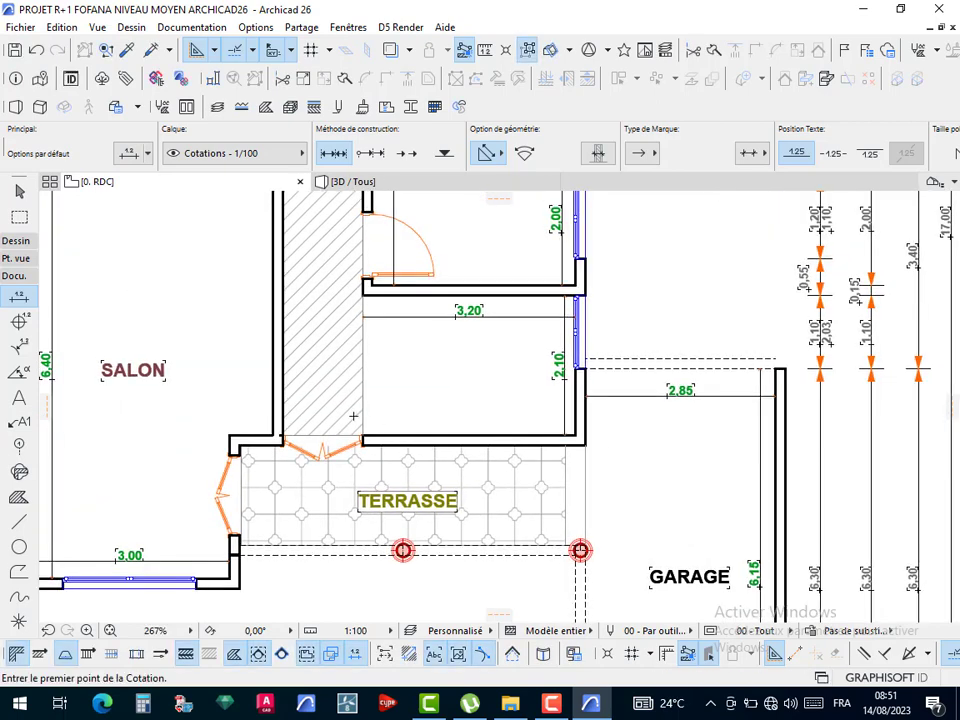
middle_drag(403, 465, 429, 514)
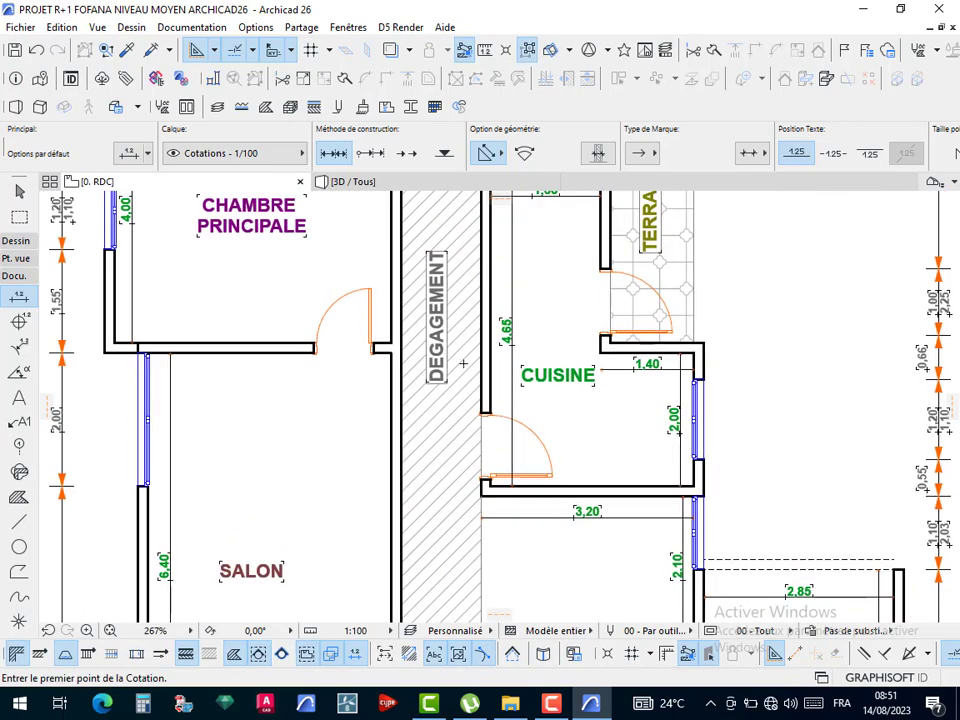
middle_drag(466, 380, 493, 566)
middle_drag(471, 447, 472, 504)
middle_drag(425, 300, 398, 455)
scroll(395, 455, up, 4)
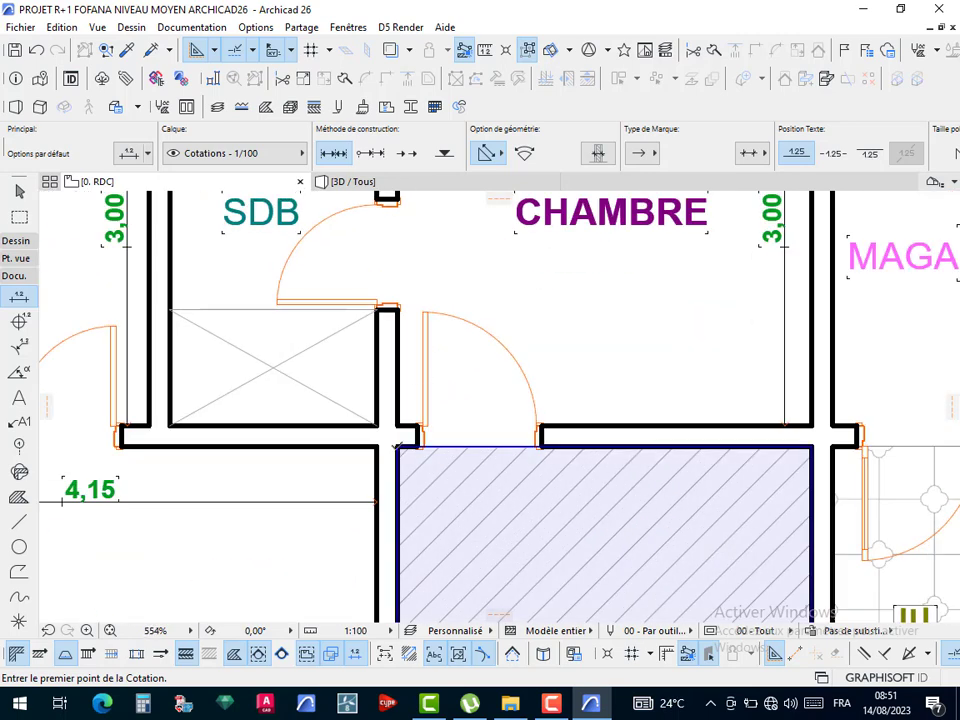
click(395, 452)
middle_drag(514, 497, 478, 414)
middle_drag(520, 533, 510, 485)
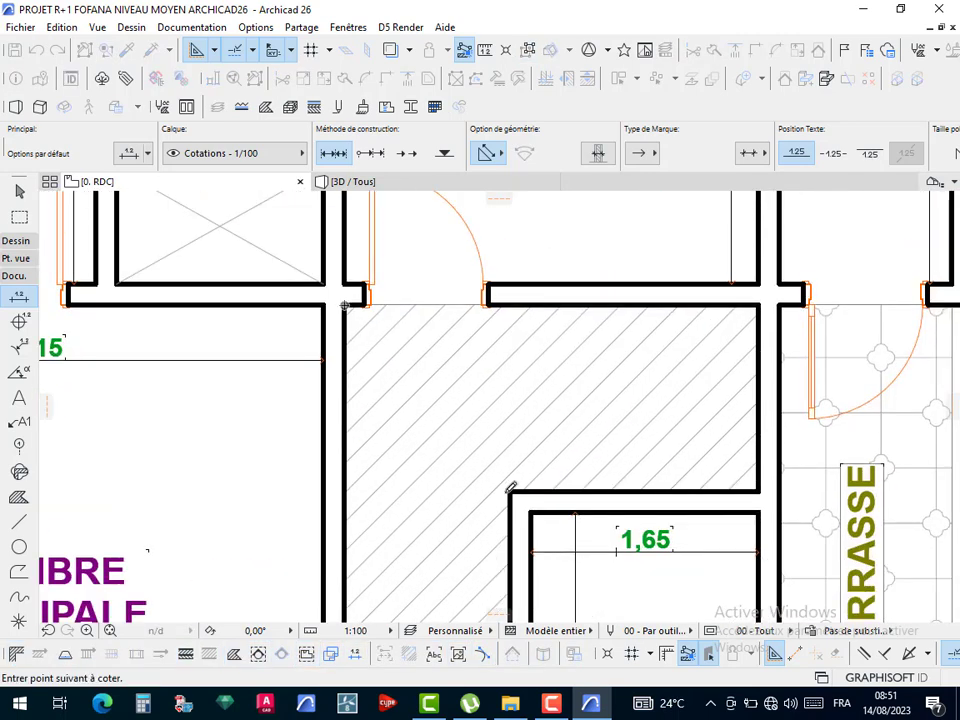
click(510, 492)
click(760, 303)
double_click(560, 350)
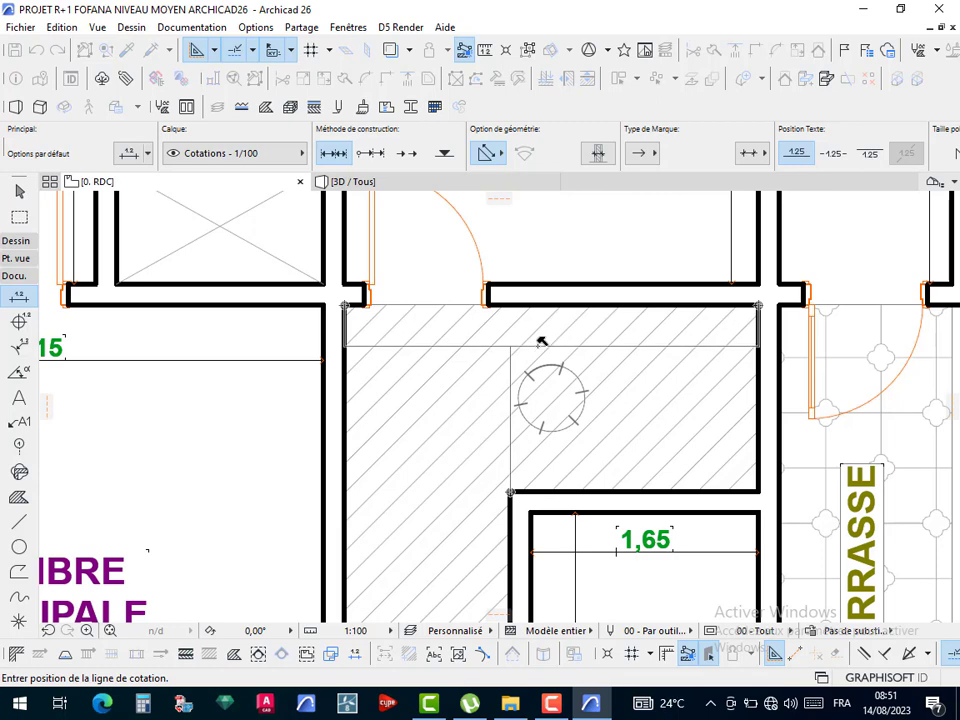
click(540, 357)
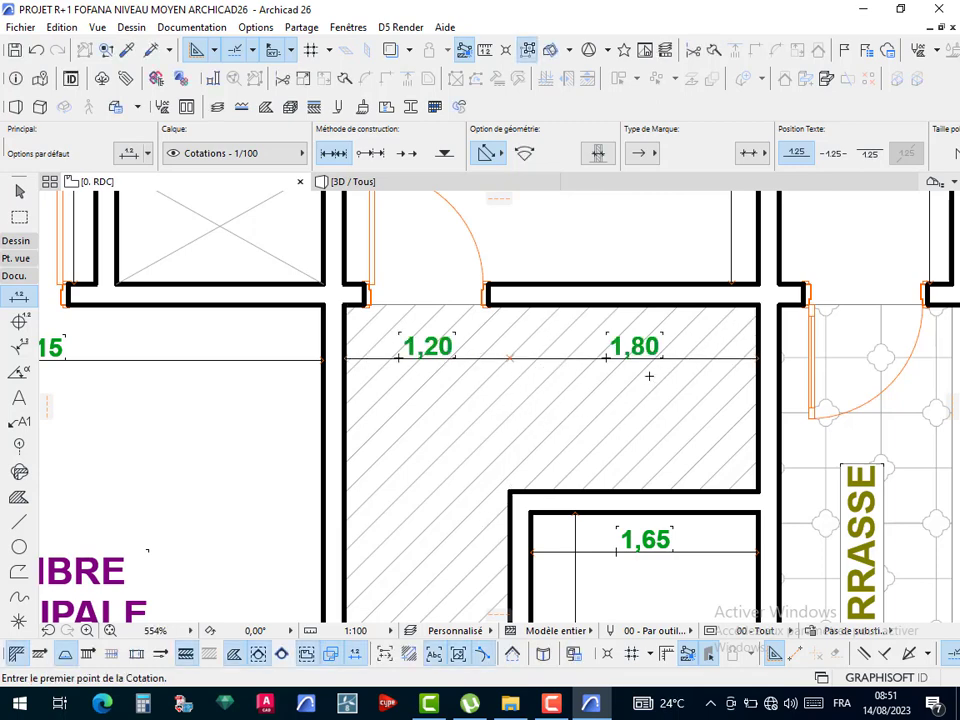
key(Escape)
- Dimension the SALON's interior side along the DEGAGEMENT wall, placing the dimension line just inside that wall
scroll(561, 381, down, 6)
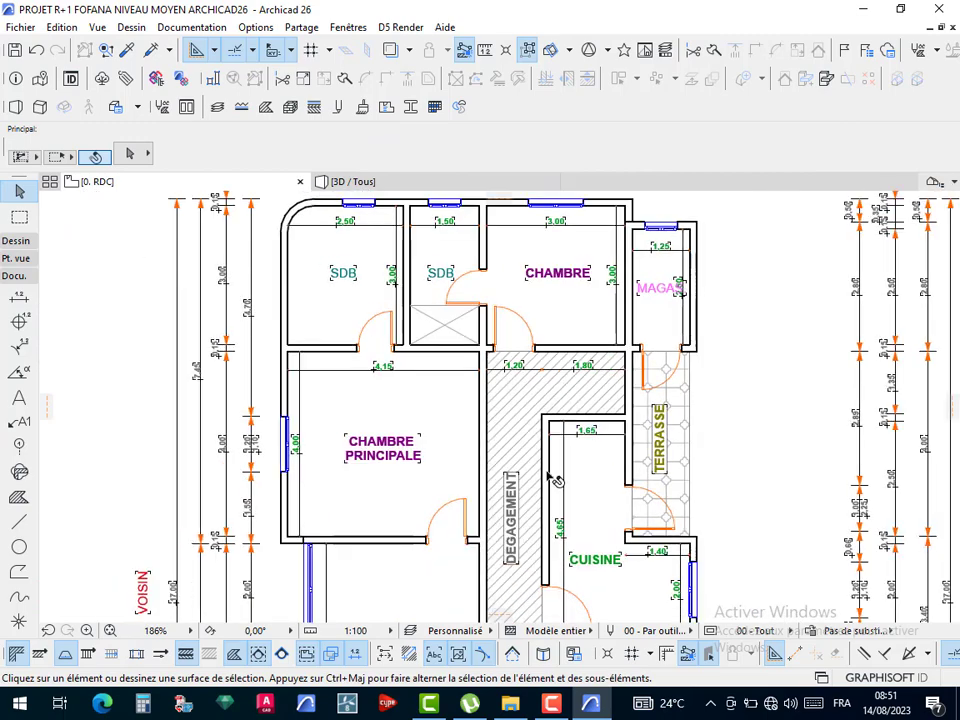
key(w)
scroll(554, 450, down, 3)
middle_drag(554, 450, 550, 285)
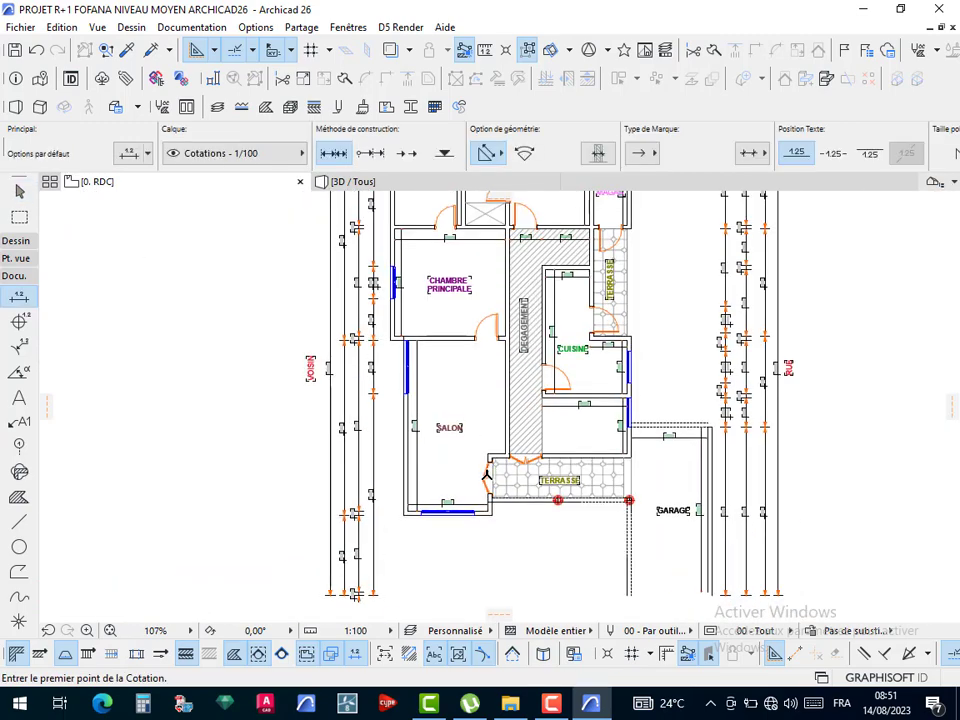
scroll(503, 438, up, 5)
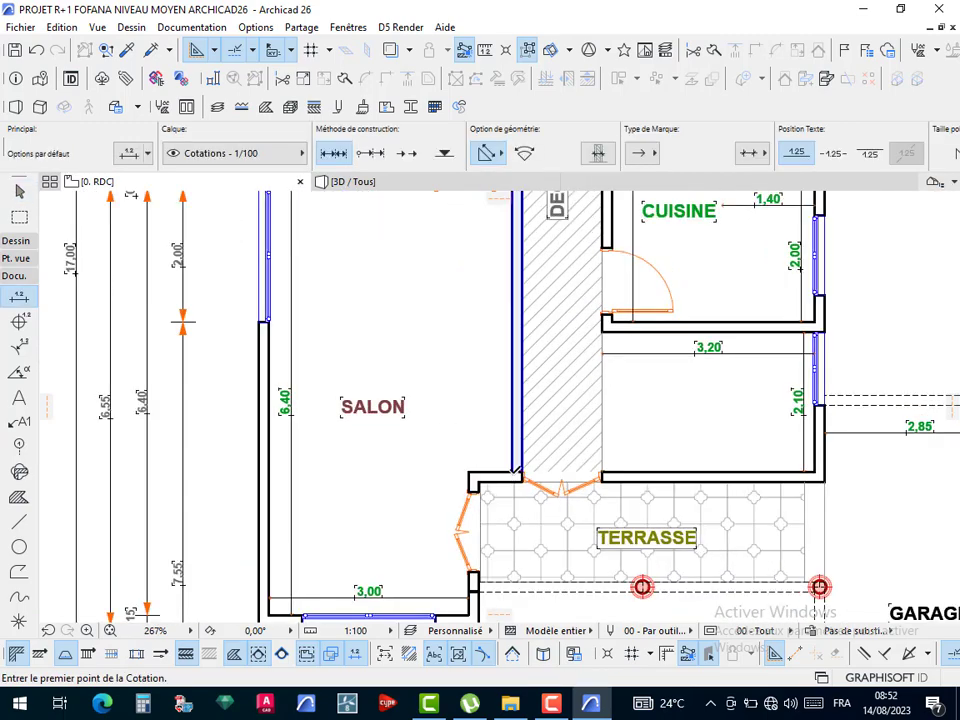
click(515, 468)
middle_drag(548, 124, 574, 310)
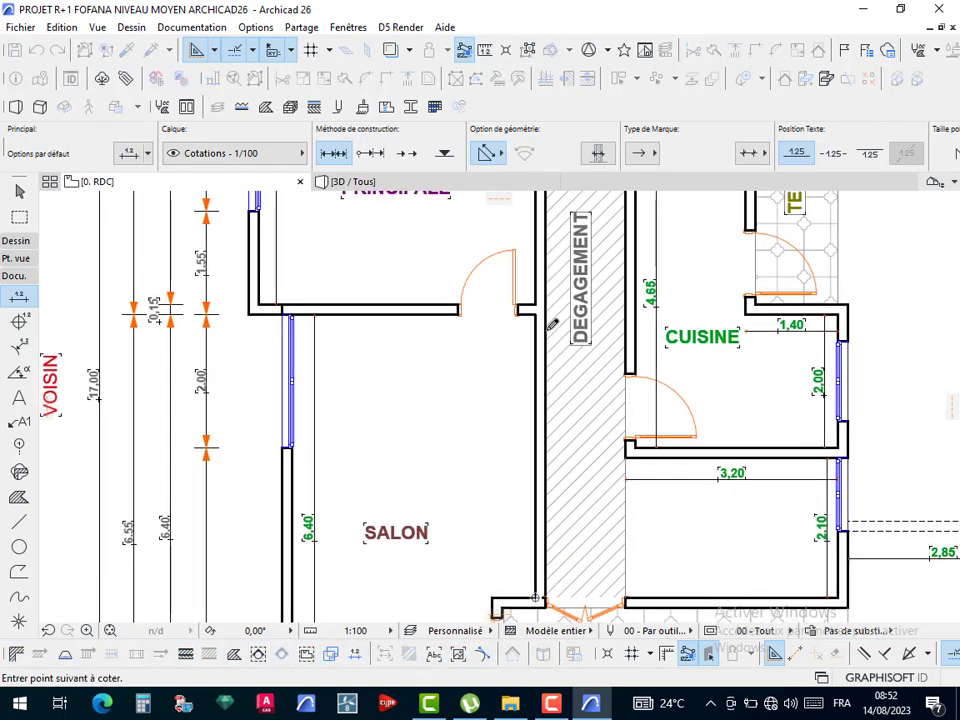
scroll(551, 310, up, 2)
scroll(551, 310, up, 2)
click(517, 297)
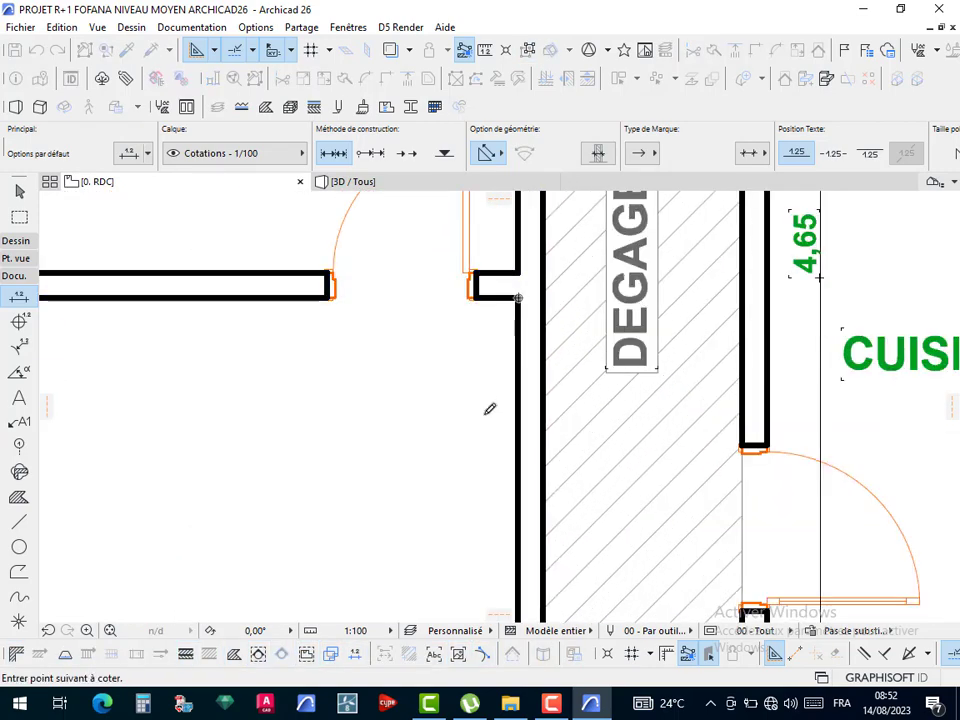
scroll(486, 412, down, 4)
middle_drag(508, 453, 521, 291)
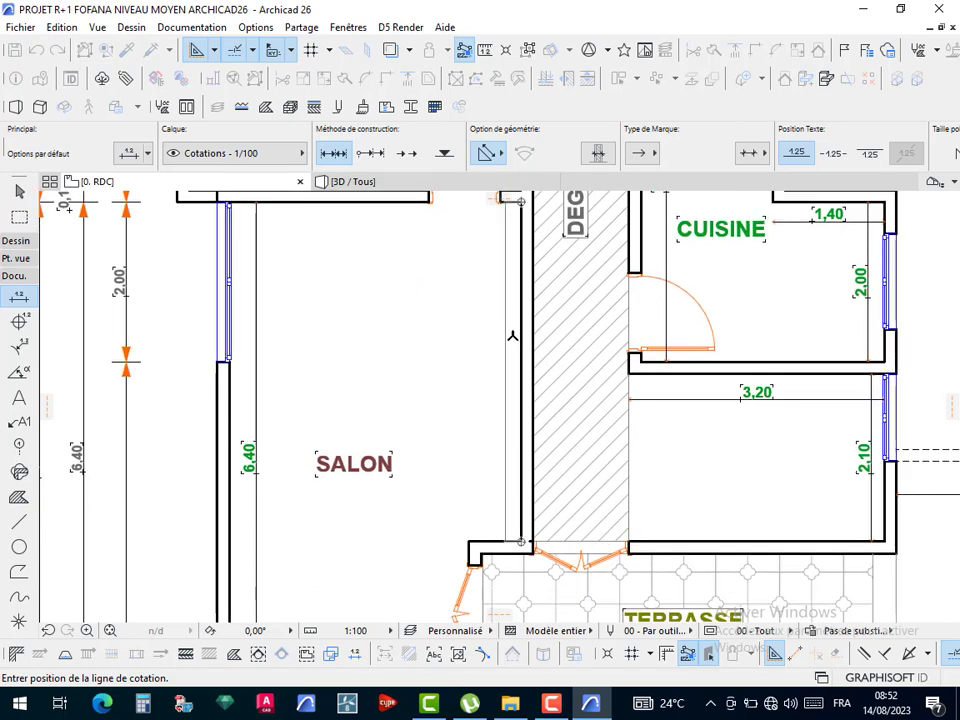
click(492, 321)
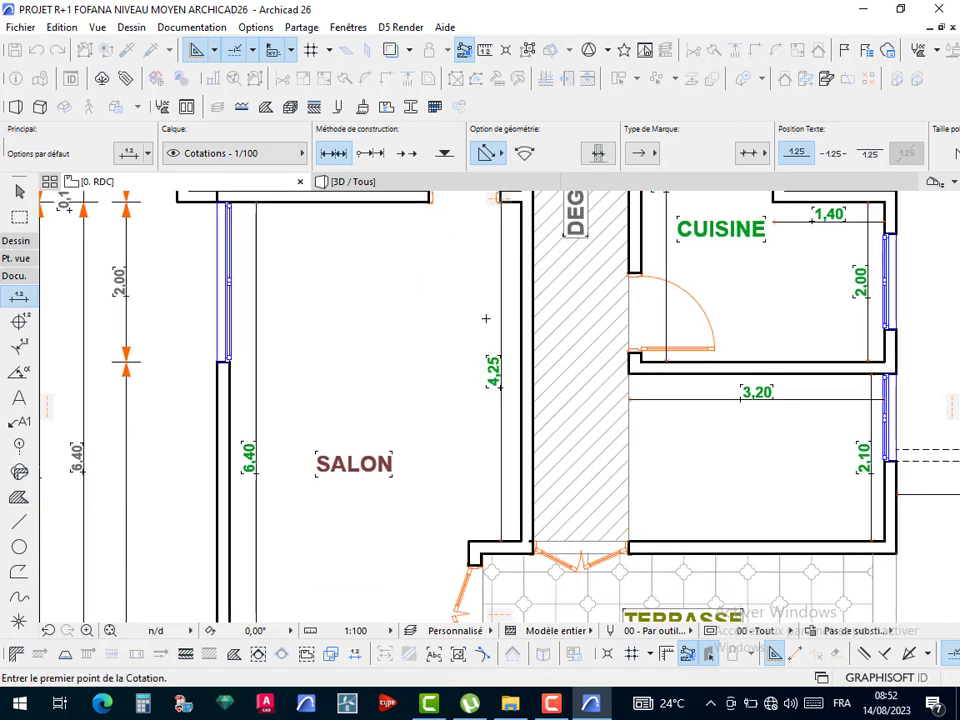
- Dimension the interior width of the SALON at its wide end, placing the dimension line just inside the CHAMBRE PRINCIPALE wall
scroll(492, 321, down, 2)
middle_drag(403, 279, 469, 456)
scroll(451, 403, down, 2)
scroll(399, 456, up, 10)
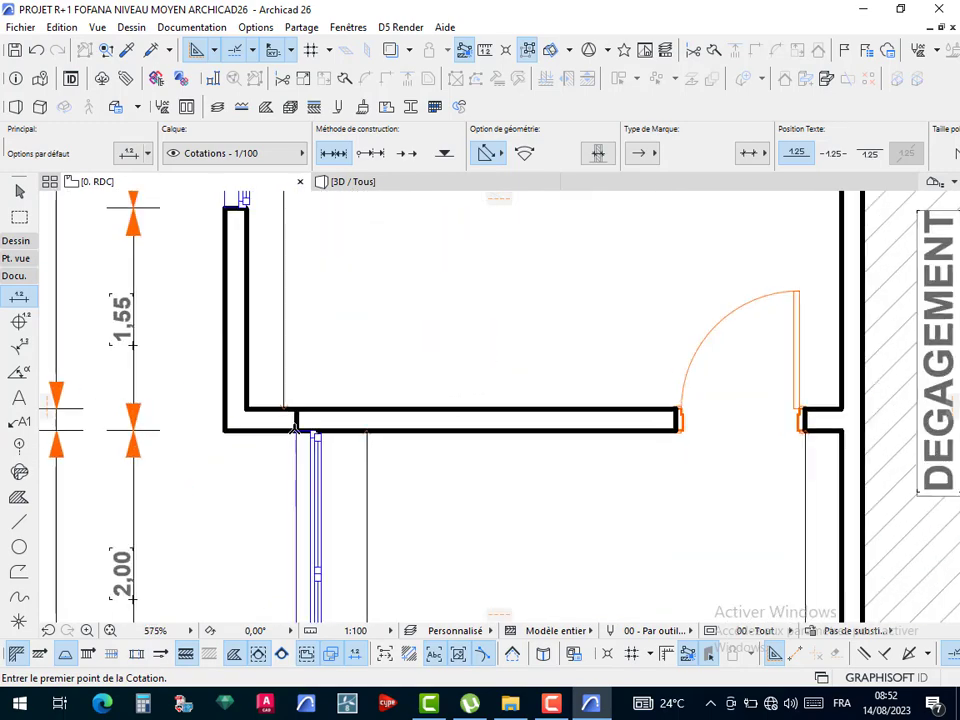
click(288, 419)
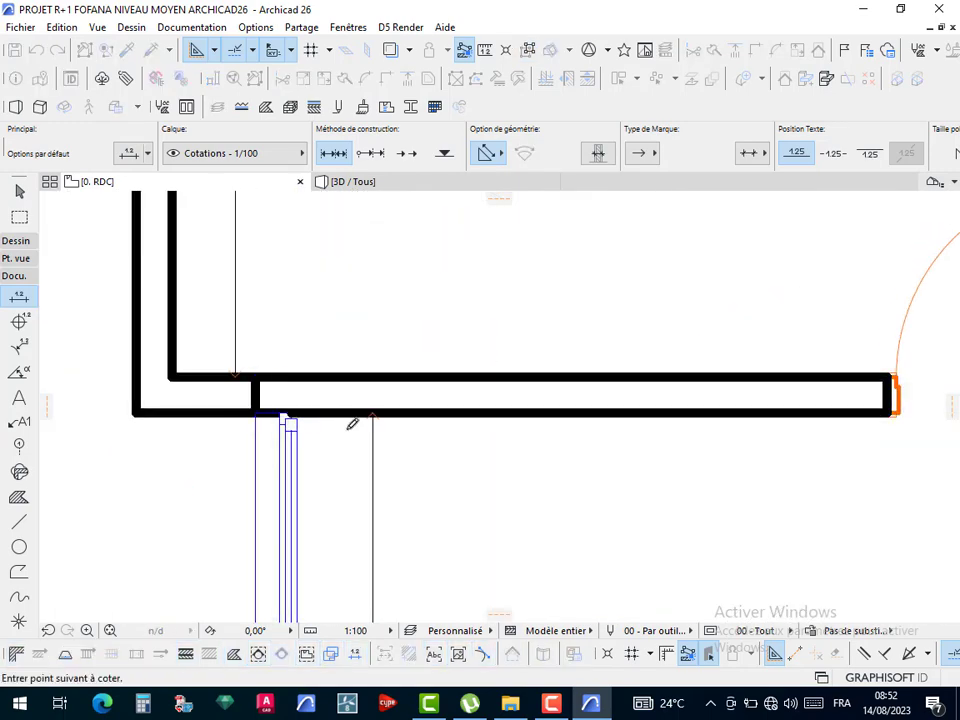
scroll(351, 422, down, 4)
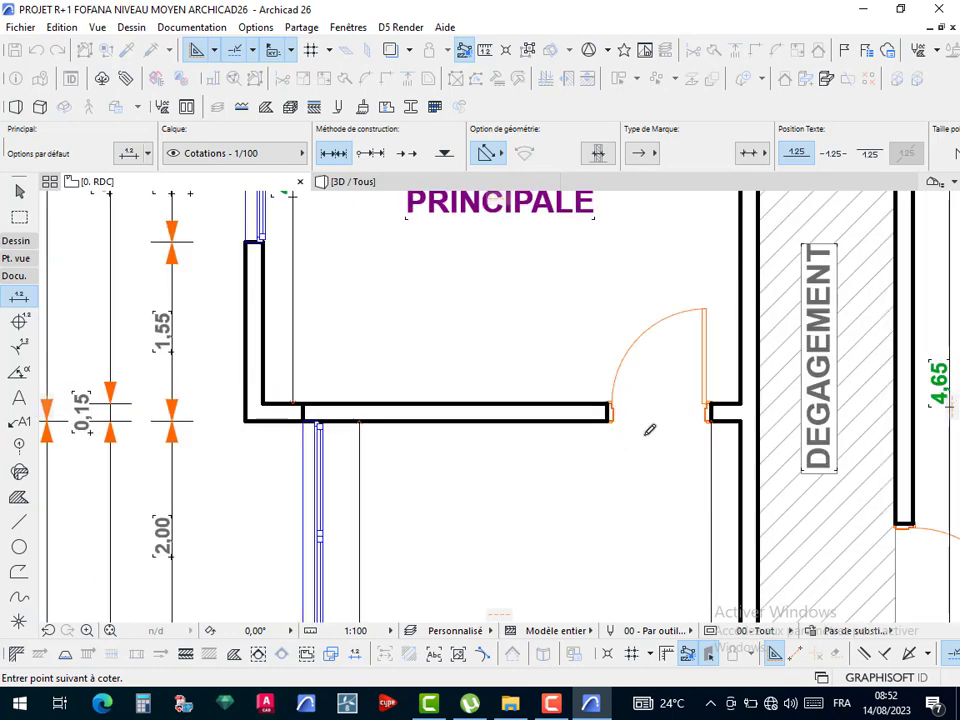
double_click(713, 432)
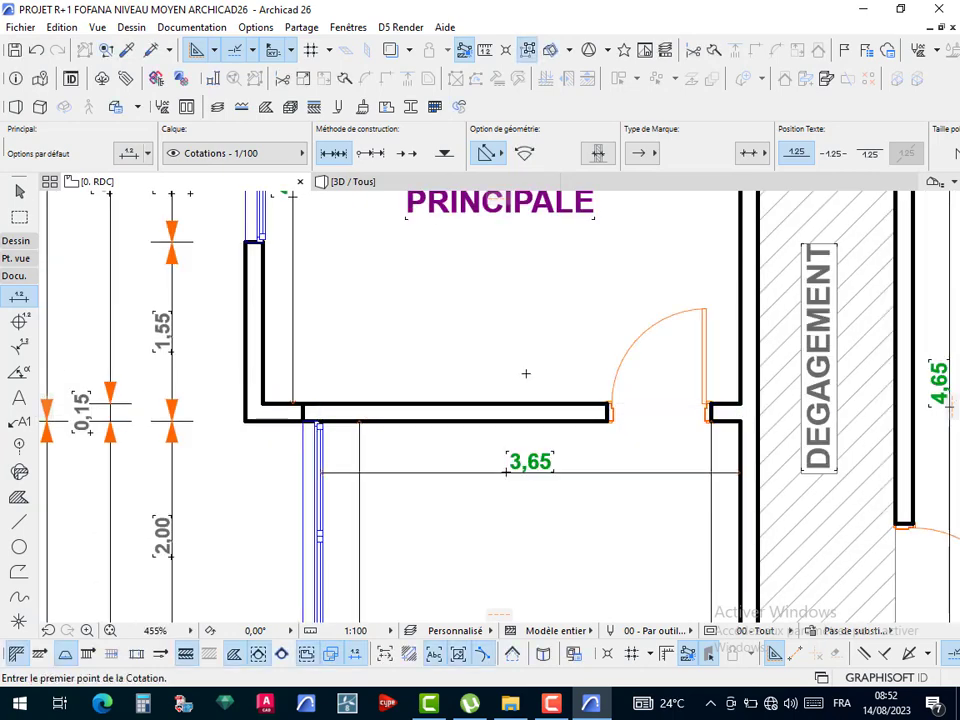
- Dimension the front TERRASSE's length from the SALON wall to the corner column, placing the dimension line just inside the dashed edge
scroll(525, 373, down, 4)
middle_drag(520, 348, 496, 202)
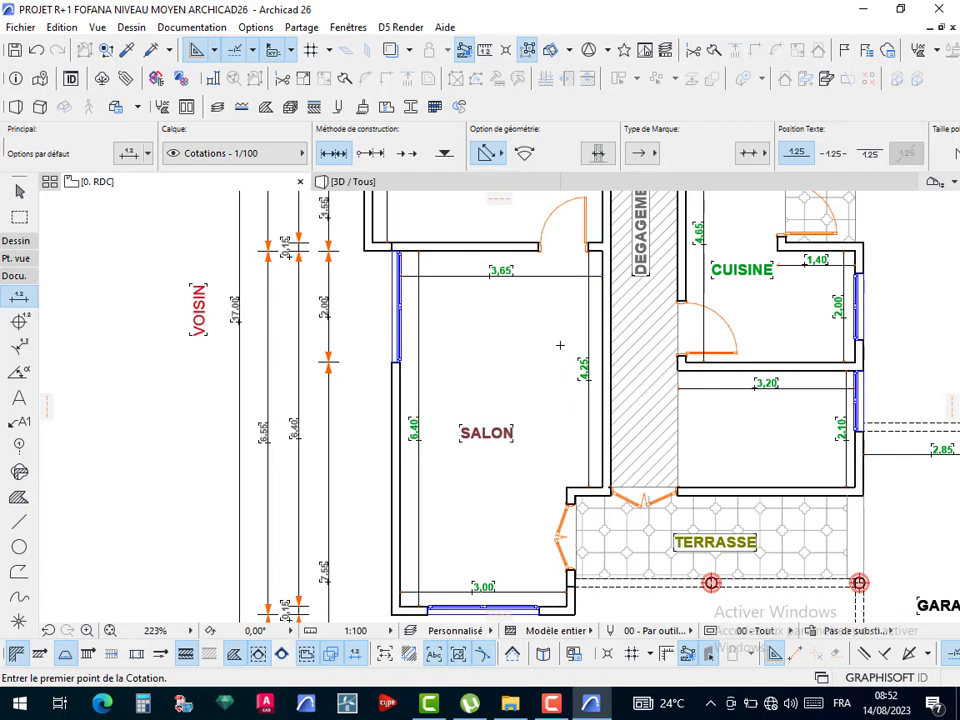
scroll(611, 379, down, 2)
mouse_move(510, 403)
middle_down()
mouse_move(399, 377)
mouse_move(518, 407)
middle_up()
scroll(443, 466, up, 2)
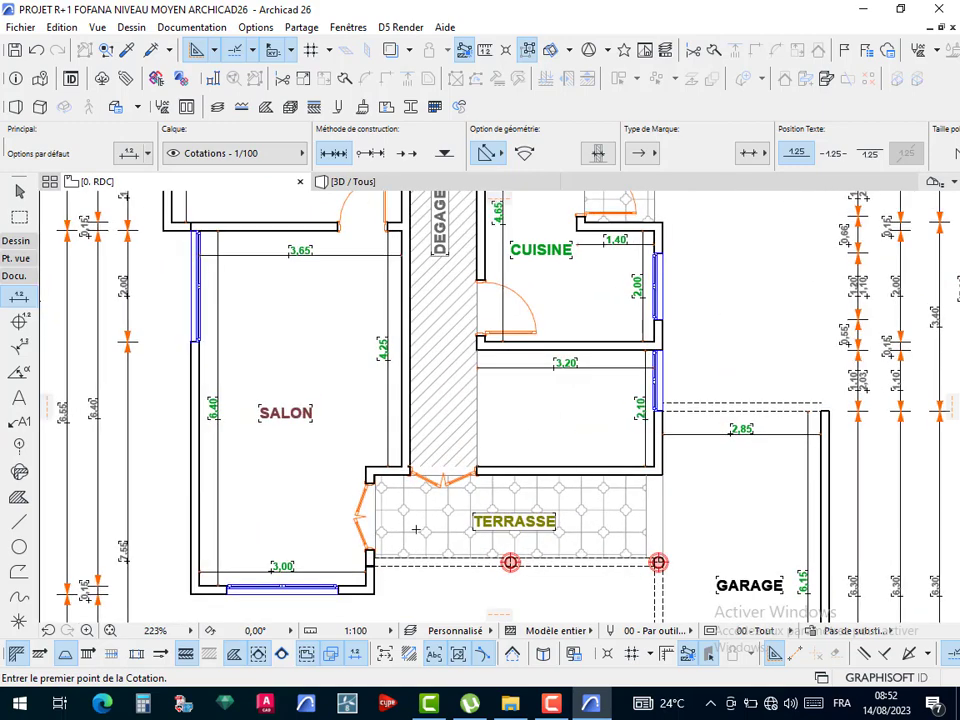
middle_drag(425, 538, 412, 452)
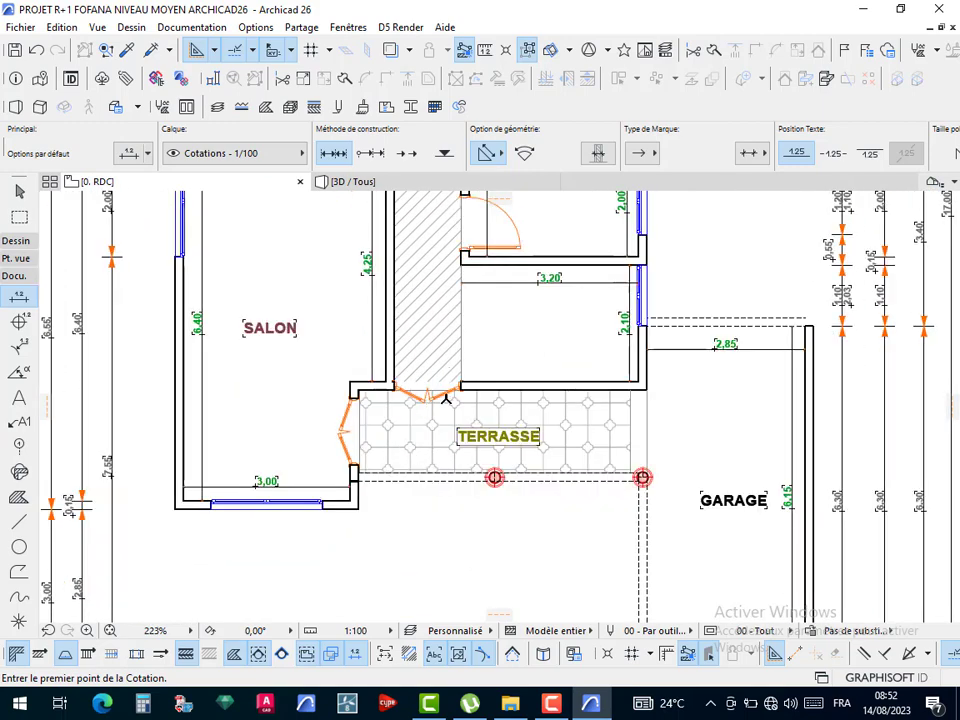
scroll(362, 470, up, 7)
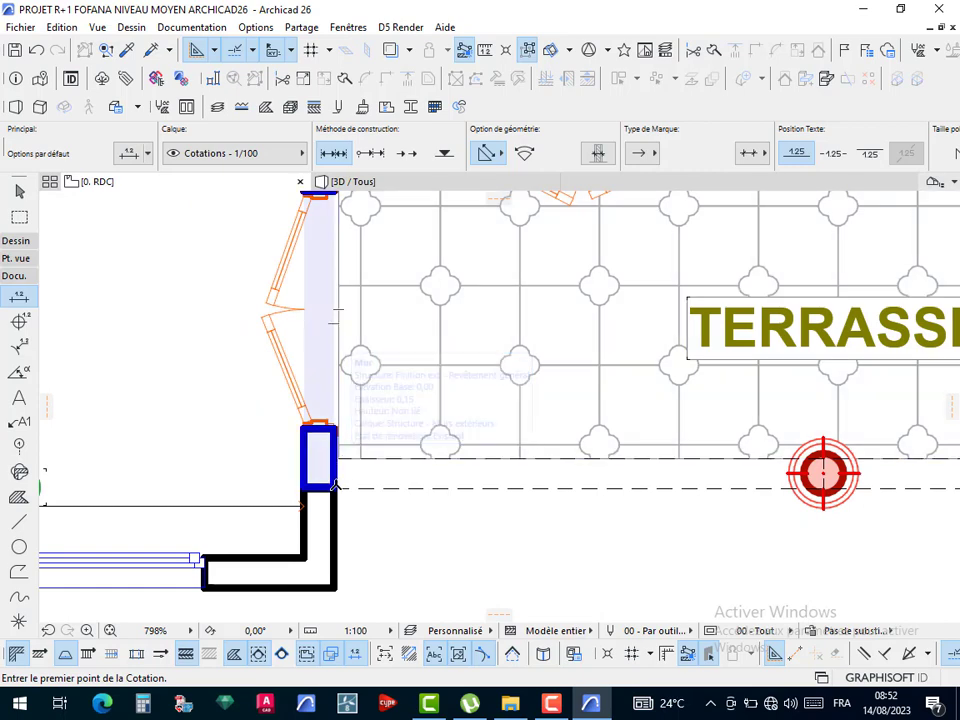
click(335, 487)
scroll(420, 445, down, 6)
scroll(716, 457, up, 1)
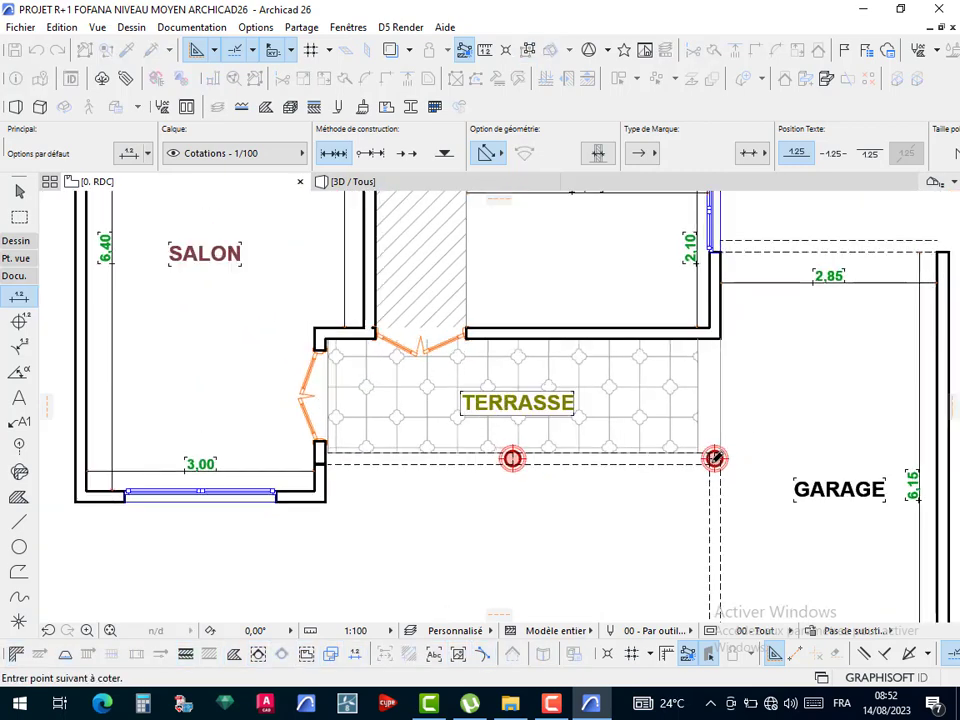
scroll(714, 457, up, 7)
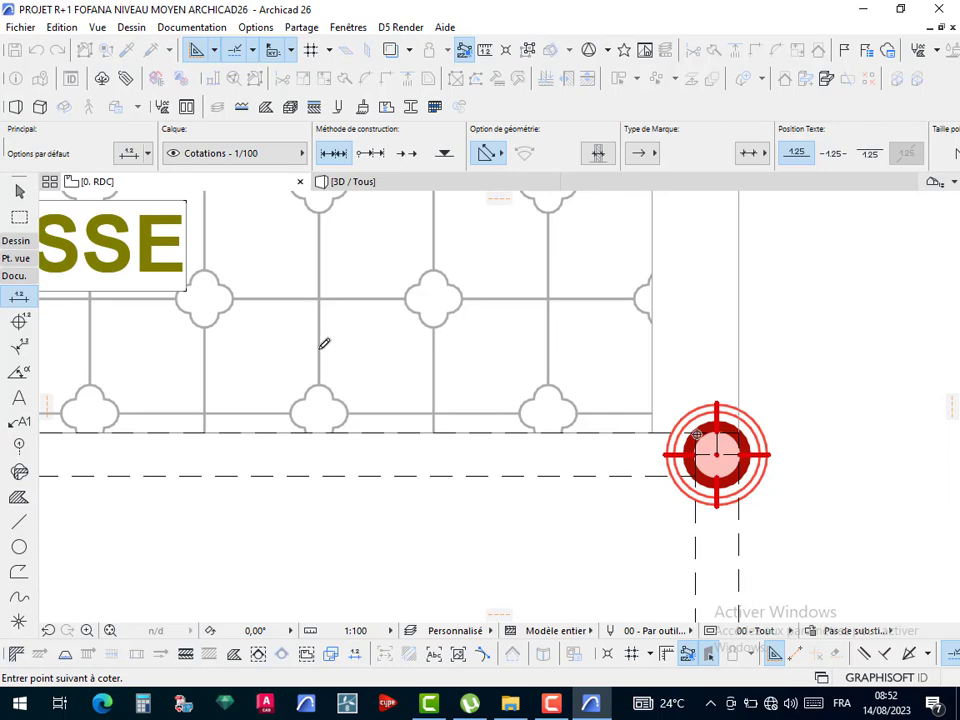
double_click(277, 354)
scroll(456, 381, down, 5)
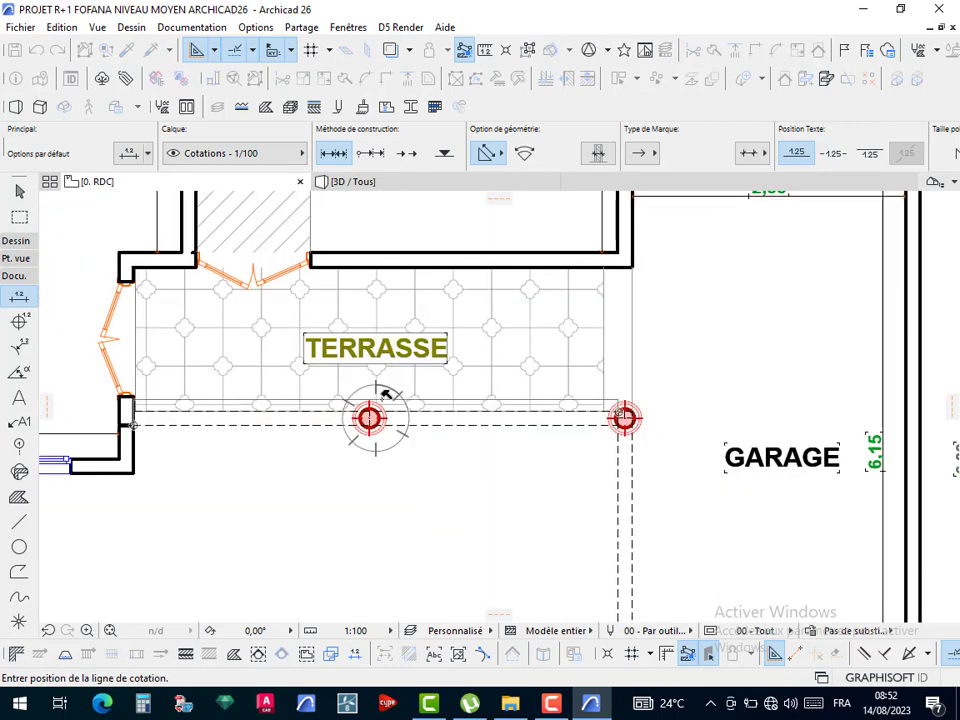
click(419, 401)
scroll(483, 376, down, 3)
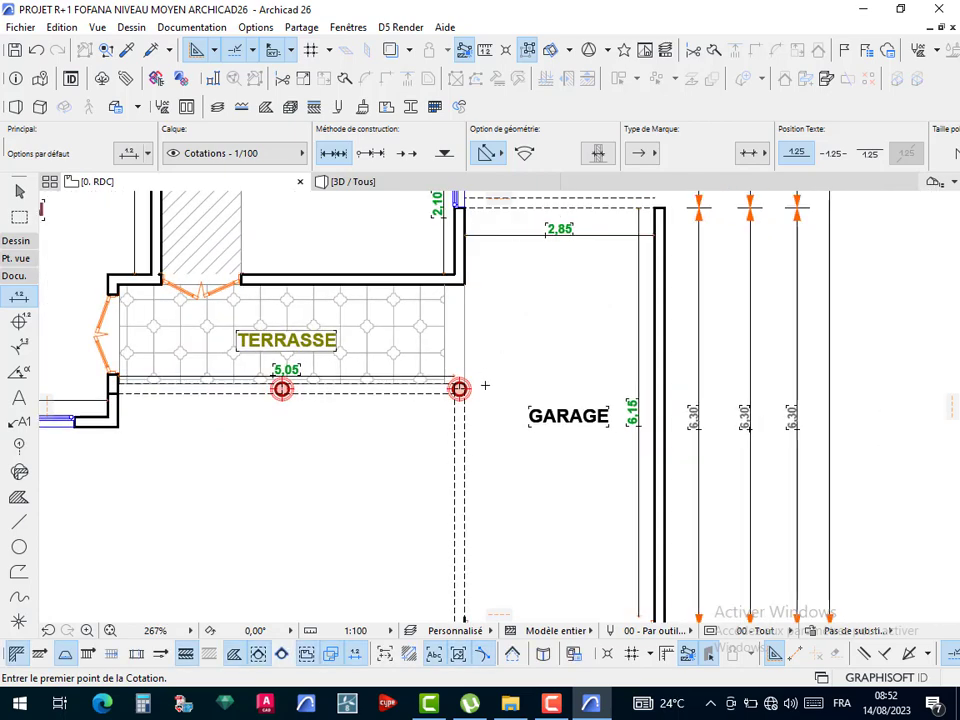
scroll(531, 327, down, 3)
middle_drag(531, 327, 561, 394)
key(Escape)
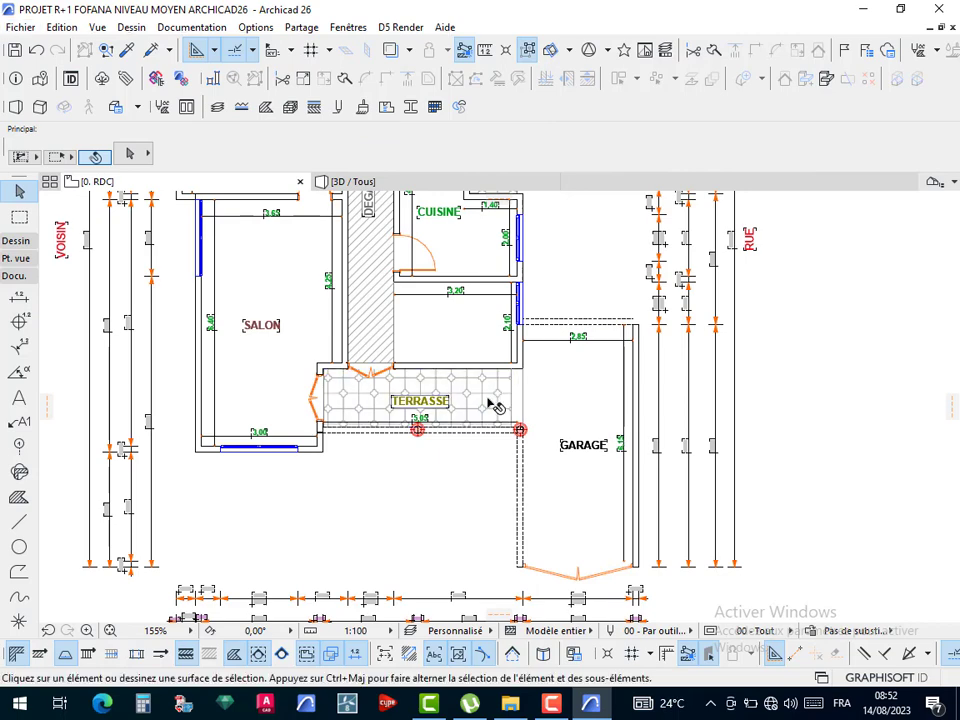
- Fill the GARAGE floor with a Parquet 04 hatch, reusing the settings of the front TERRASSE hatch
click(494, 400)
key(Escape)
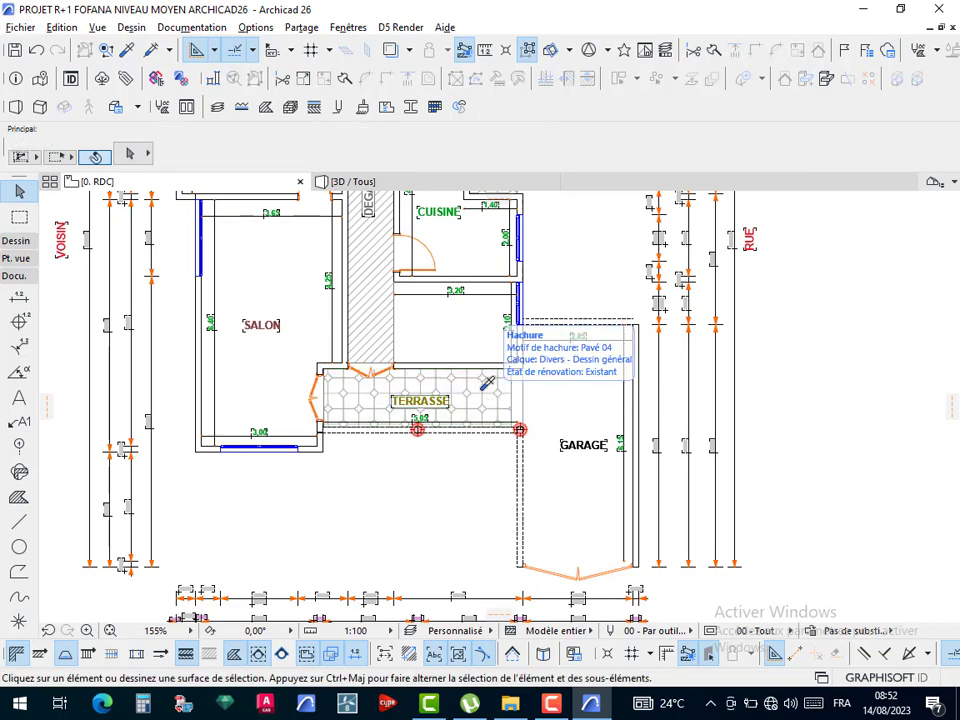
alt+click(487, 383)
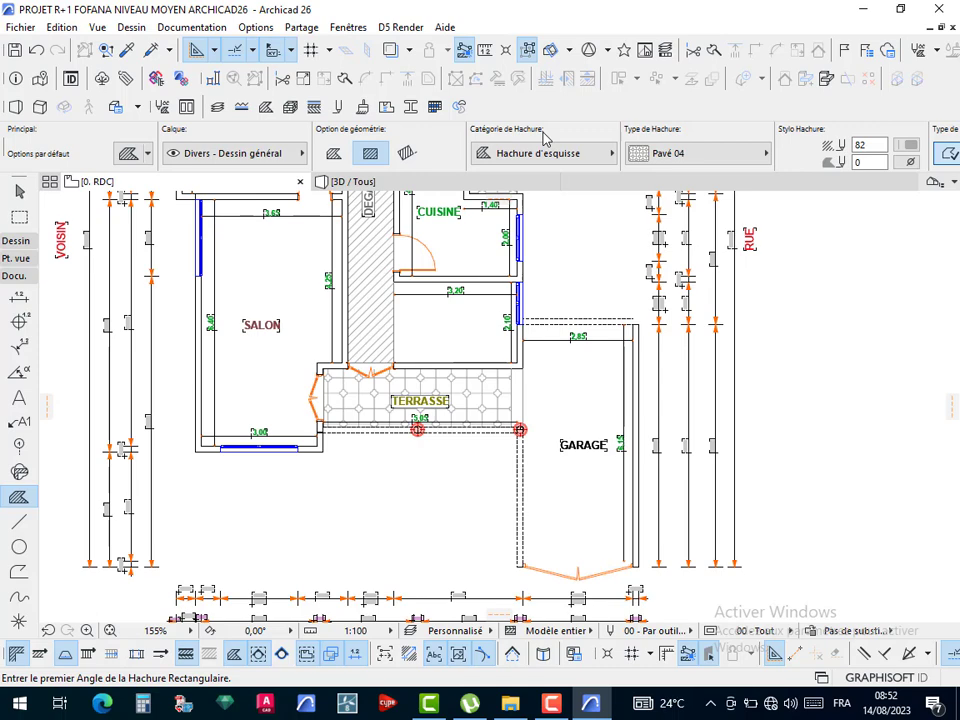
click(690, 154)
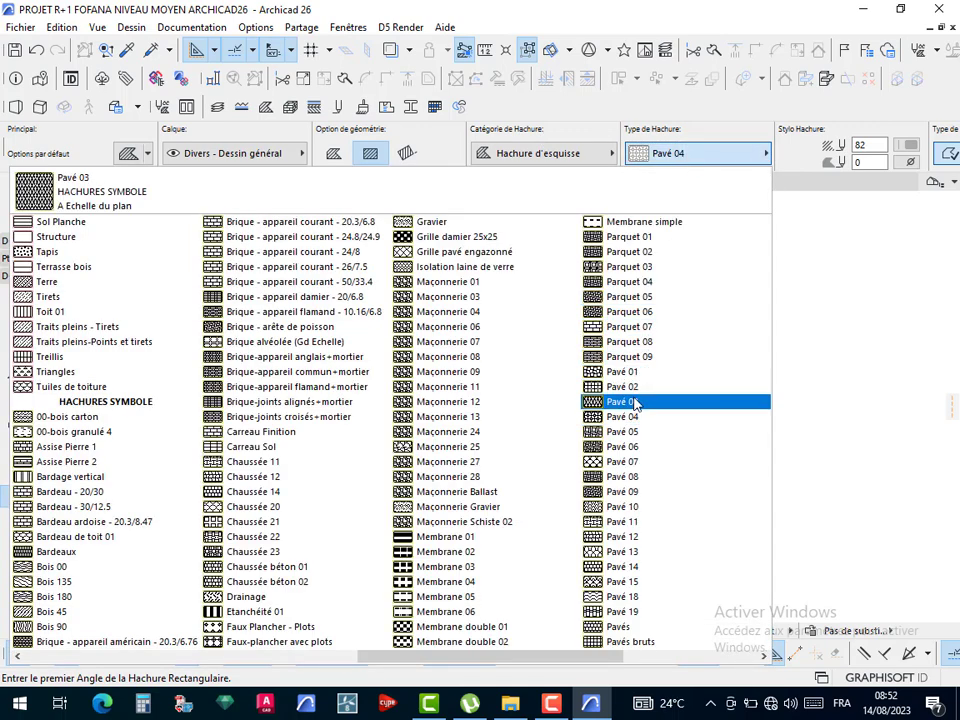
click(622, 282)
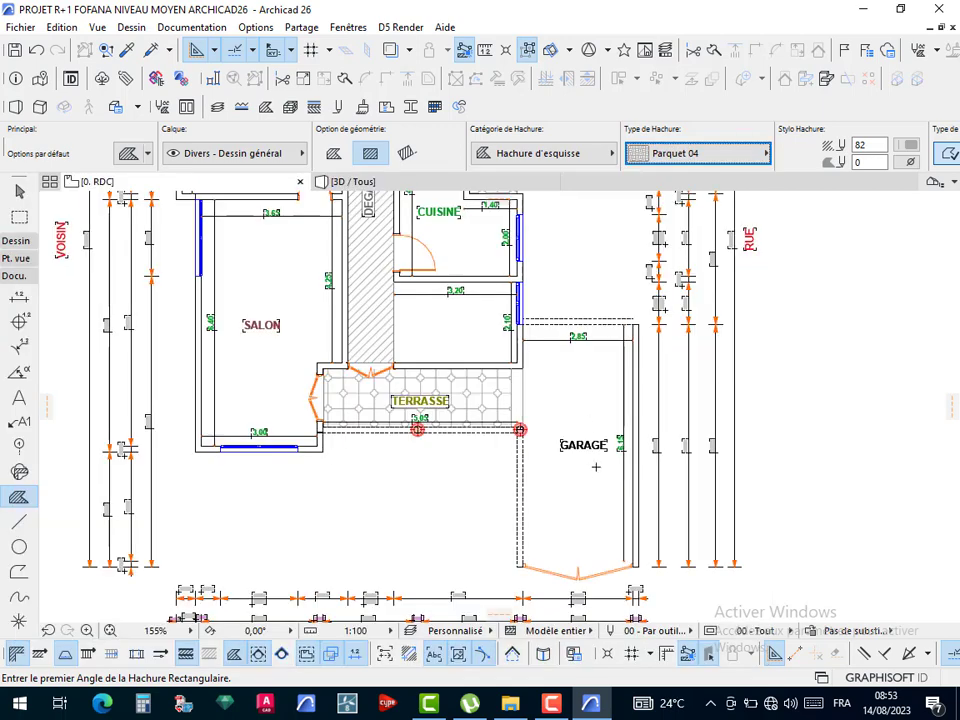
key(space)
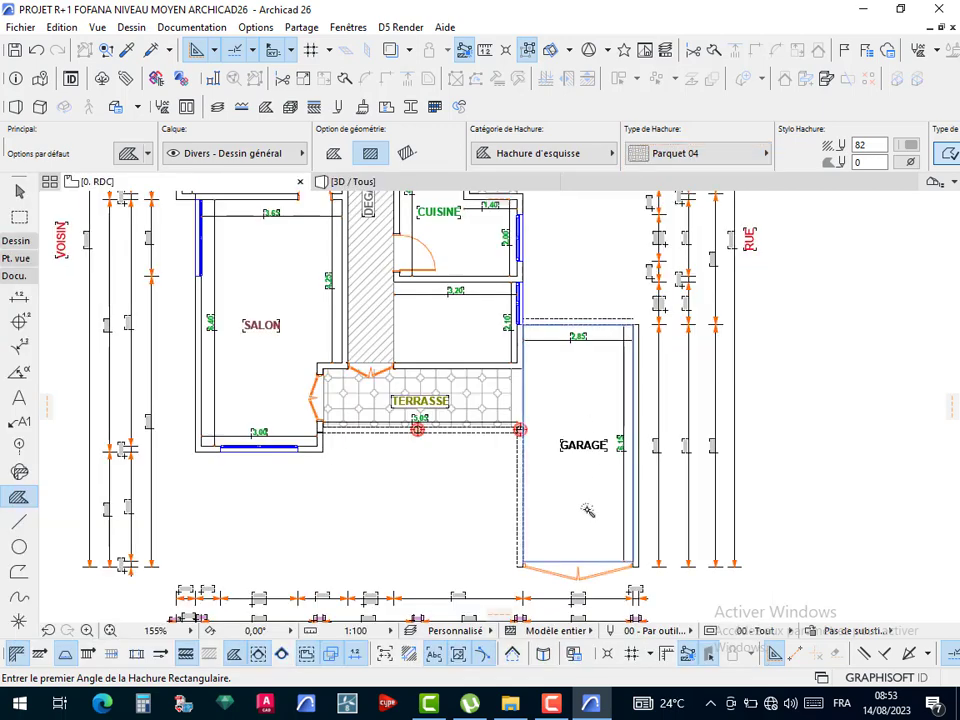
click(587, 511)
scroll(586, 470, up, 5)
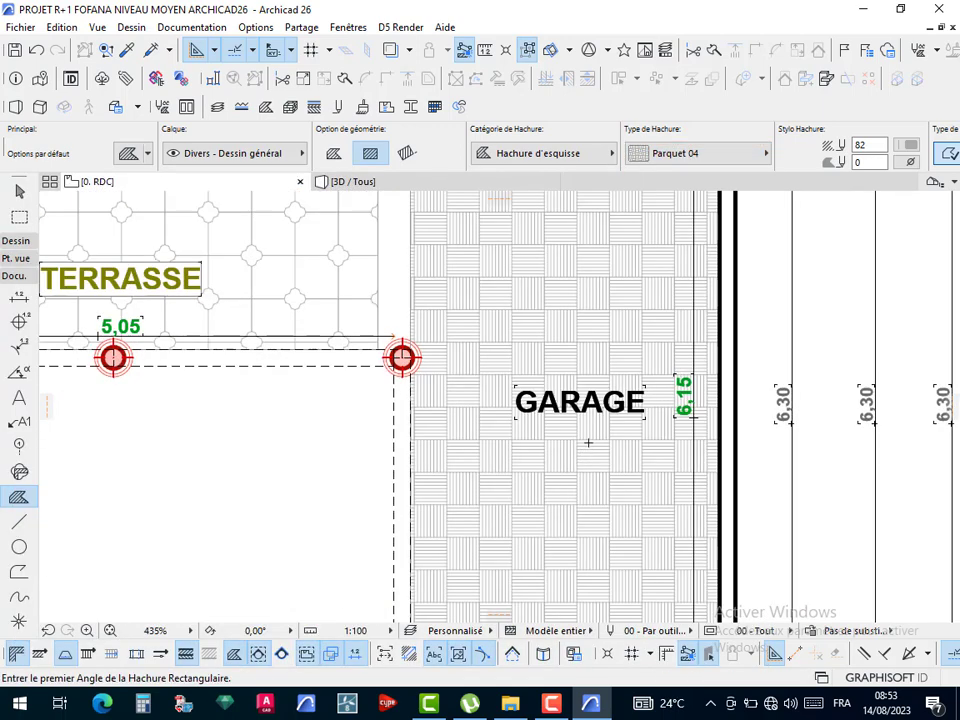
scroll(553, 394, up, 3)
key(Escape)
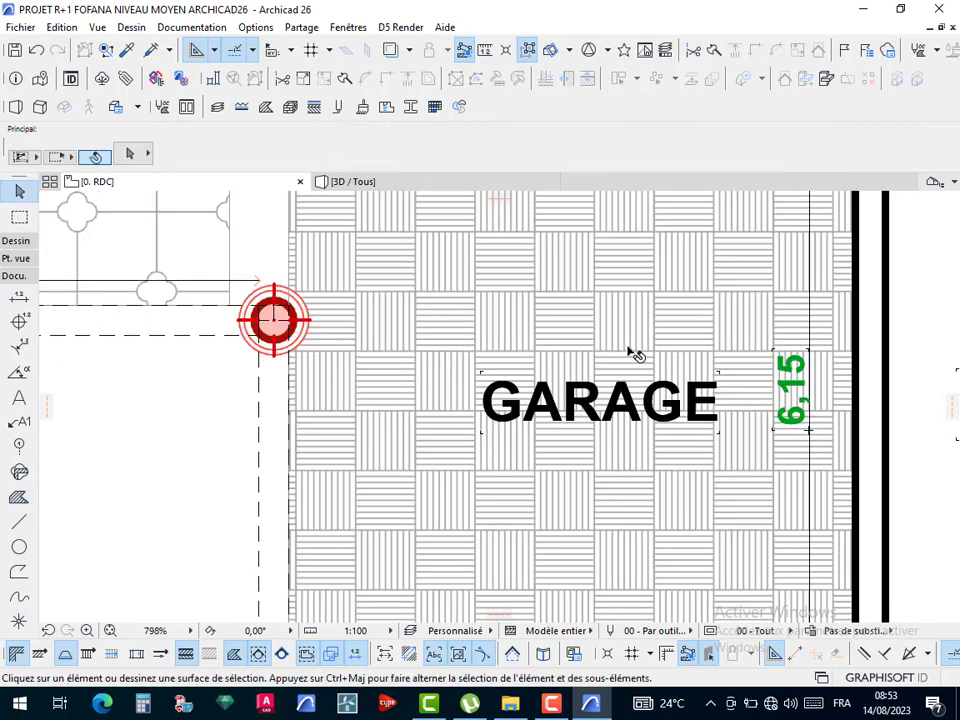
- Cut a rectangular opening in the garage floor hatch around the GARAGE label
click(632, 354)
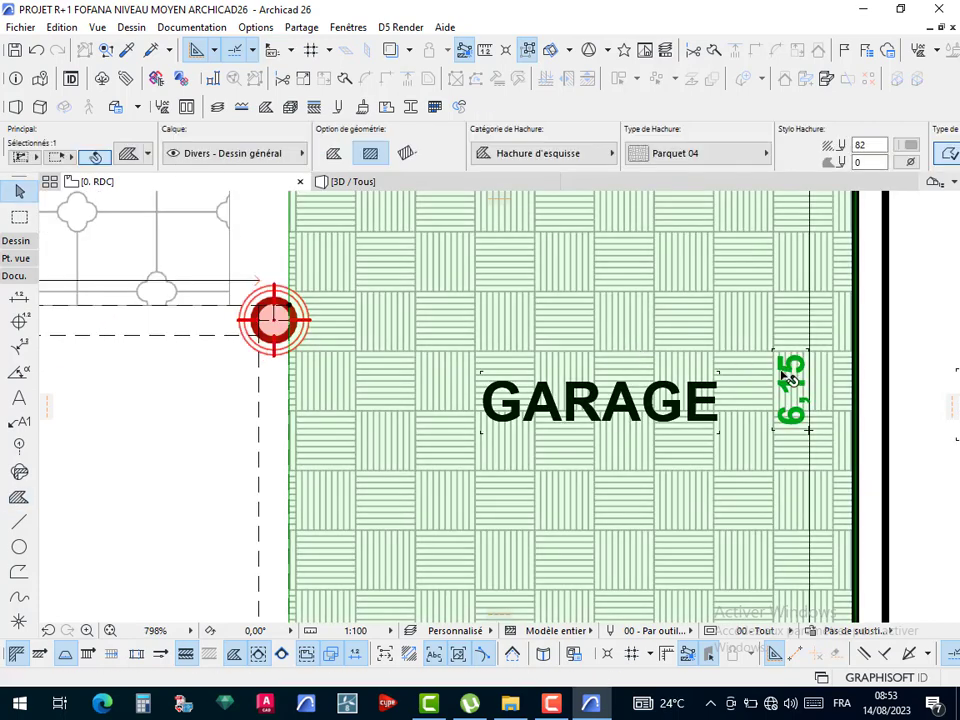
click(862, 355)
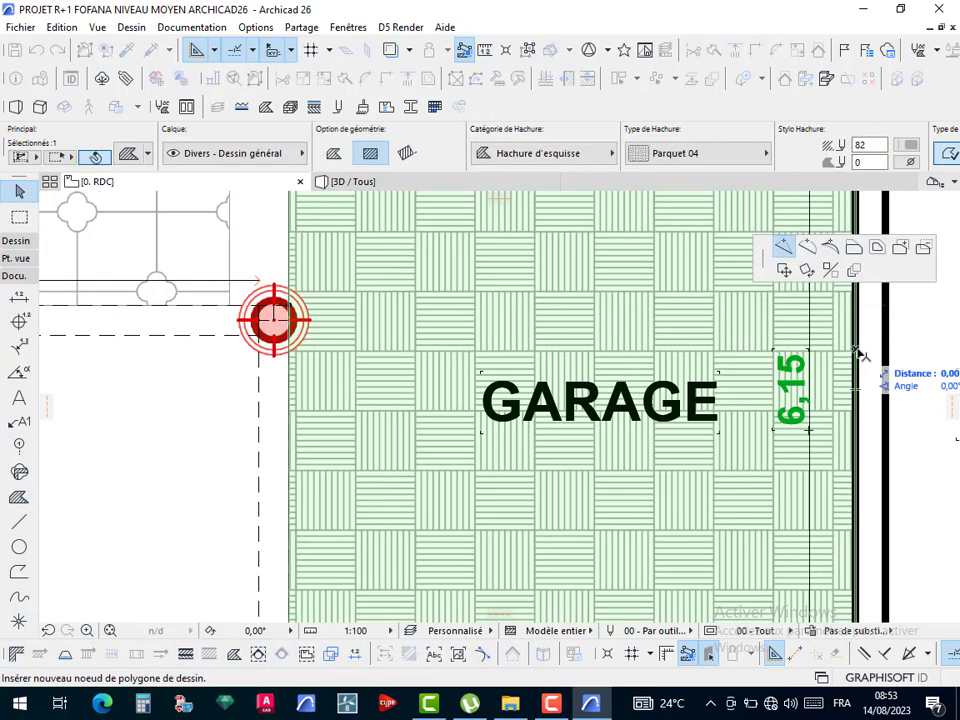
click(721, 373)
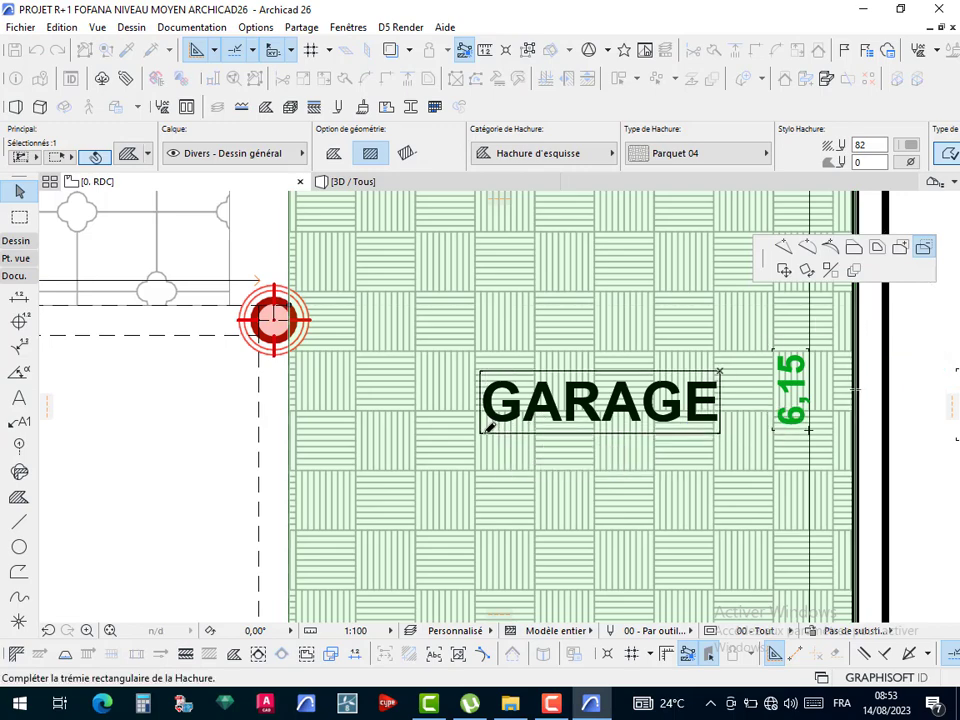
click(480, 433)
key(Escape)
scroll(613, 355, down, 8)
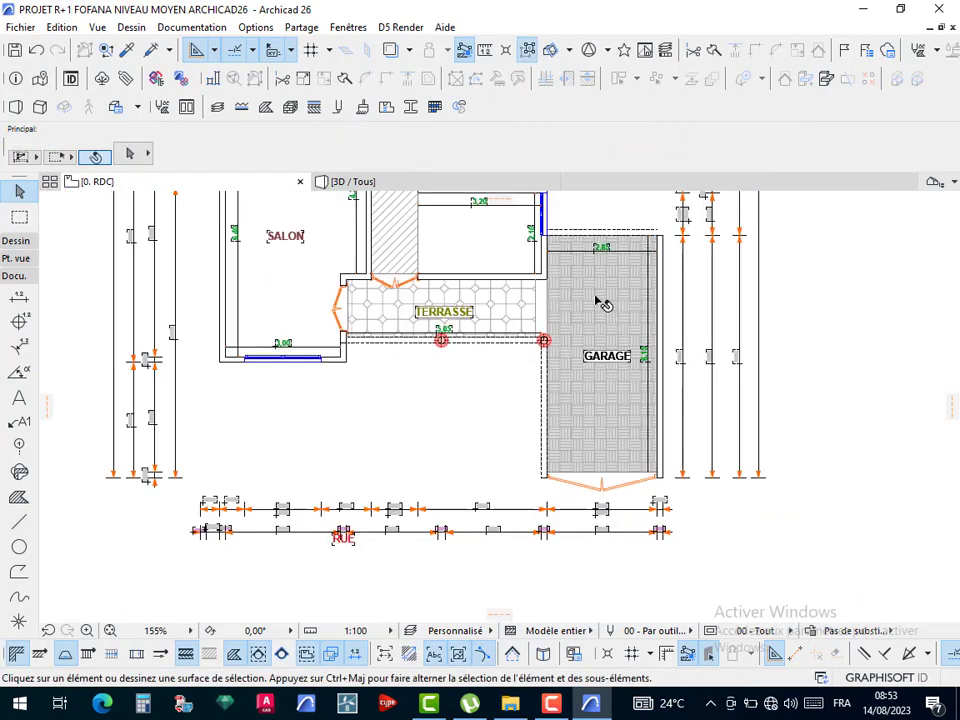
- Change the garage floor hatch pattern to Pavé 11
scroll(575, 262, up, 2)
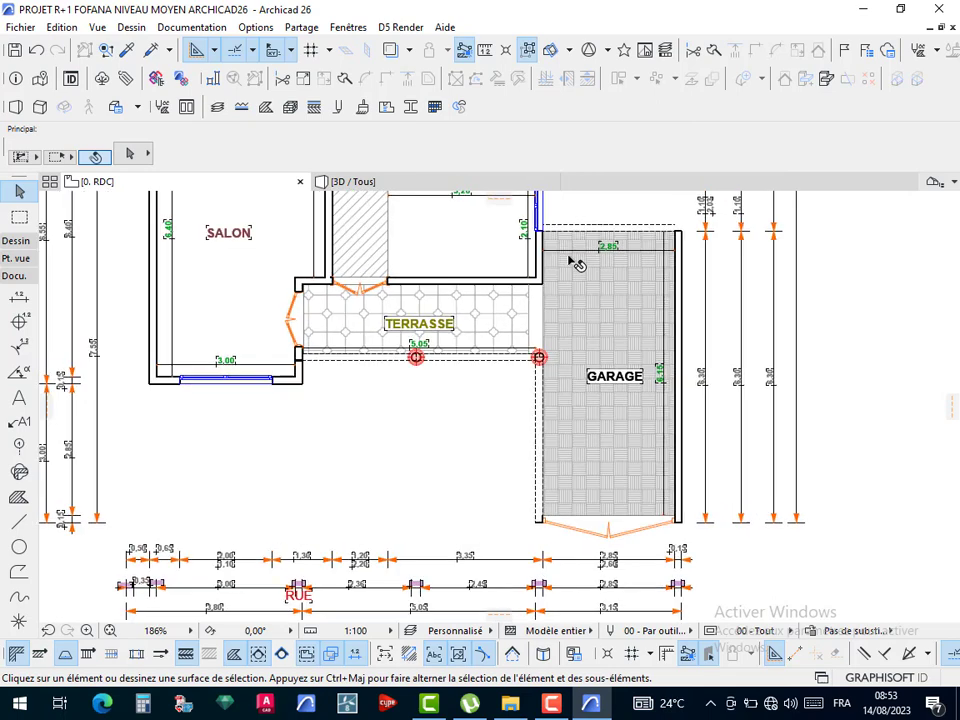
click(613, 297)
click(658, 153)
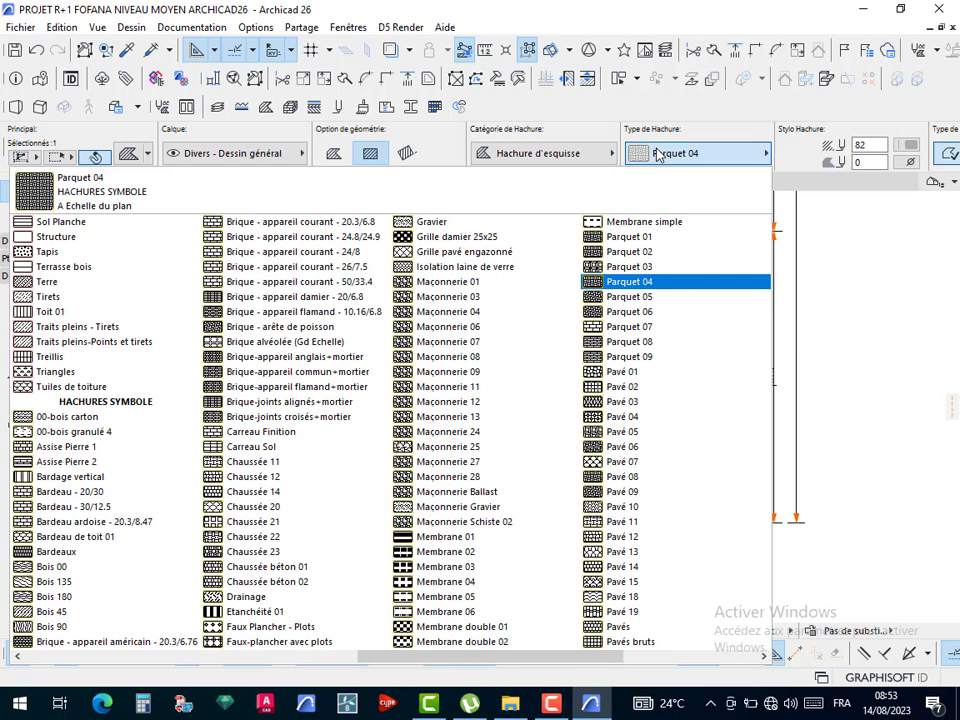
click(620, 521)
scroll(593, 444, up, 6)
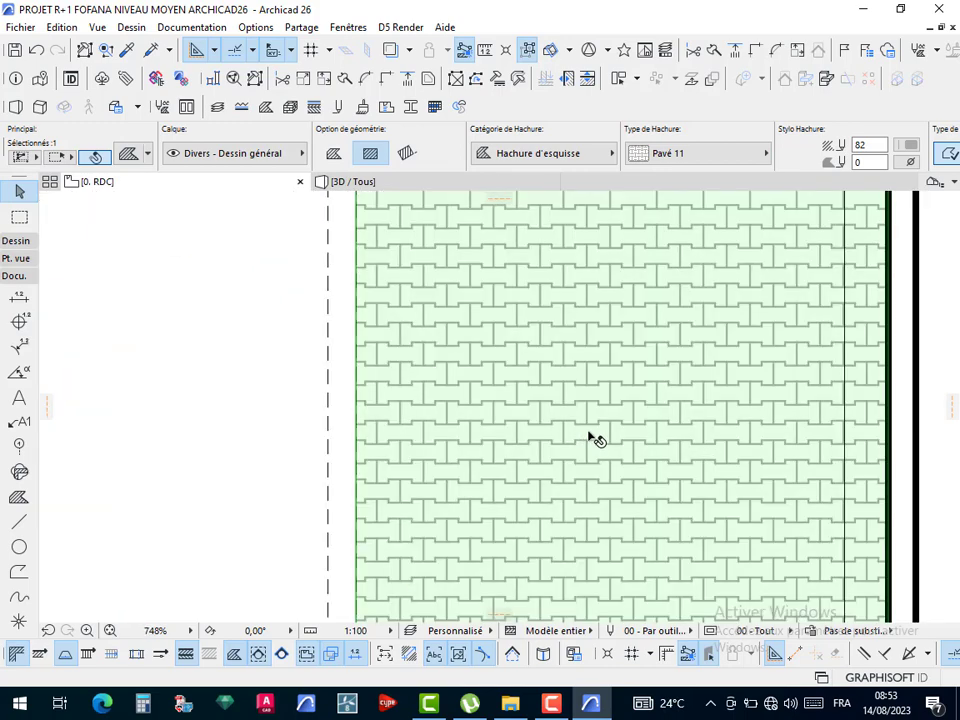
scroll(600, 435, down, 8)
scroll(557, 400, down, 1)
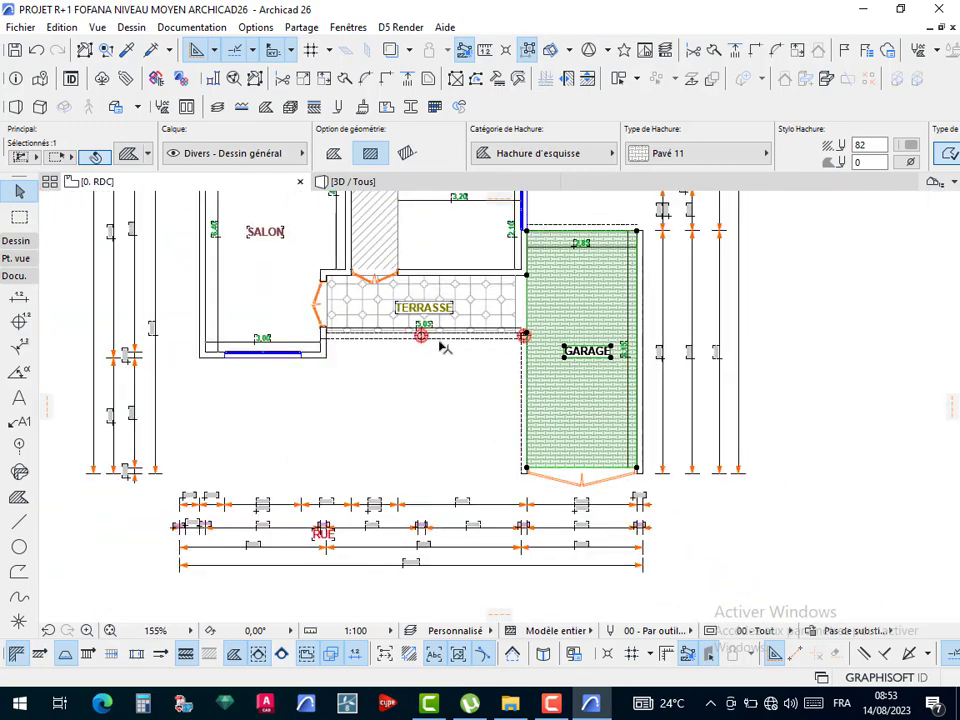
middle_drag(447, 350, 519, 616)
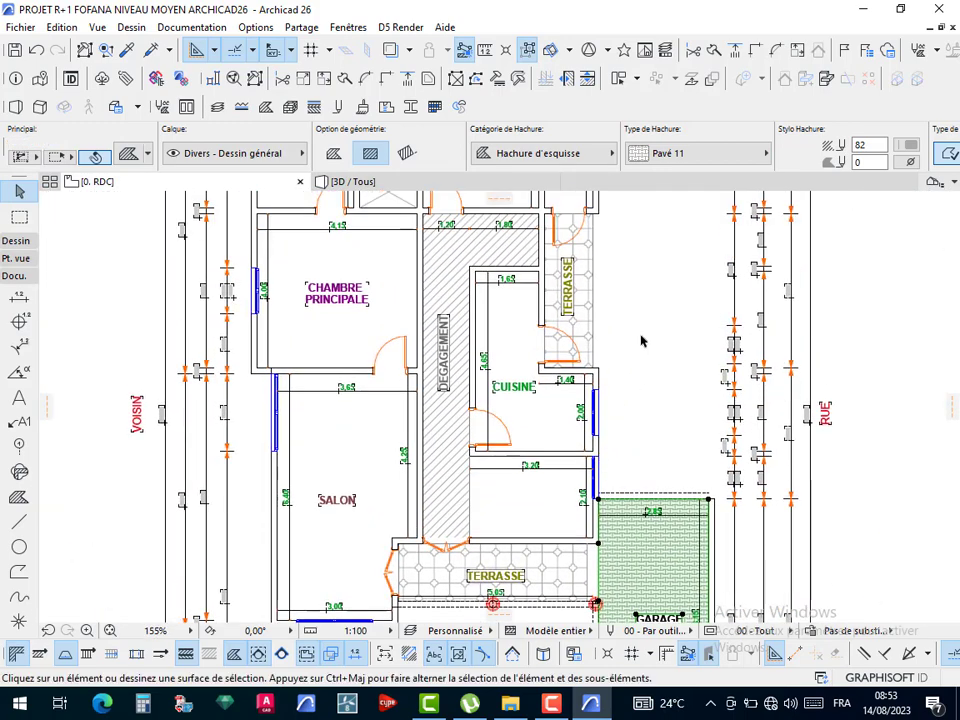
click(652, 334)
- Move the GARAGE label out of the garage to the space centred below the 12,00 overall dimension line
scroll(557, 280, down, 1)
middle_drag(495, 200, 497, 279)
scroll(538, 374, down, 4)
scroll(538, 374, down, 1)
middle_drag(440, 615, 441, 519)
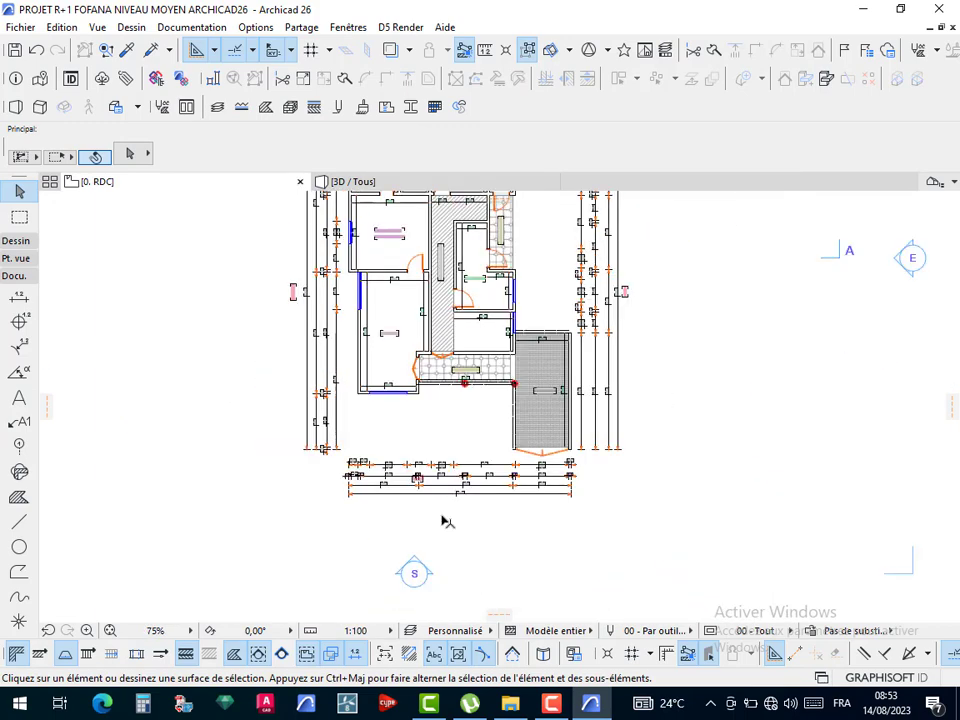
scroll(446, 519, up, 7)
middle_drag(467, 304, 497, 458)
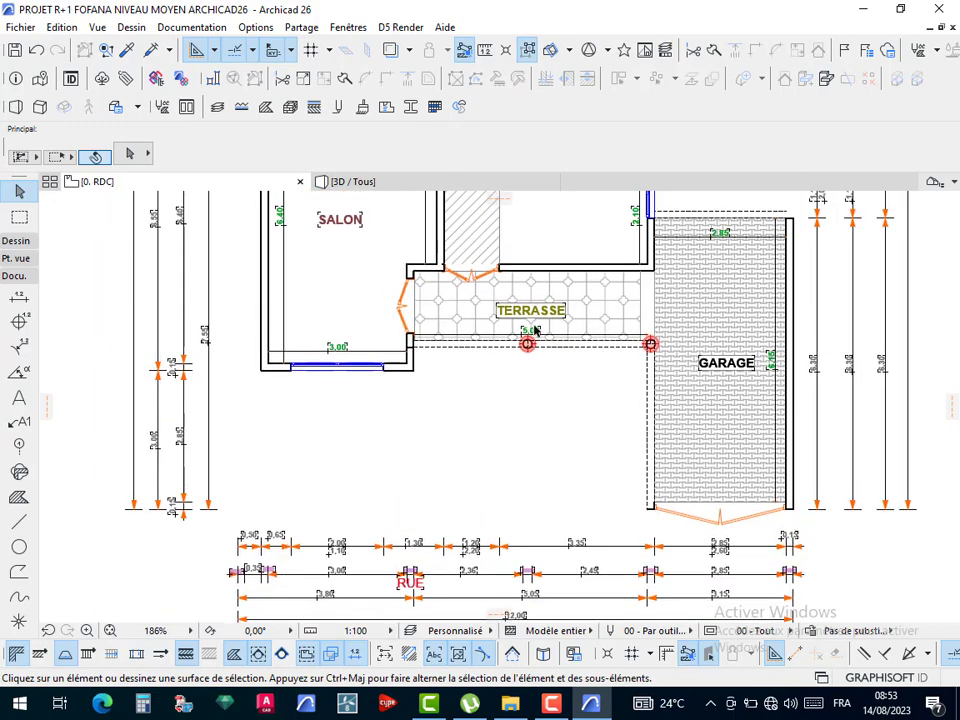
drag(742, 370, 540, 500)
middle_drag(540, 500, 531, 336)
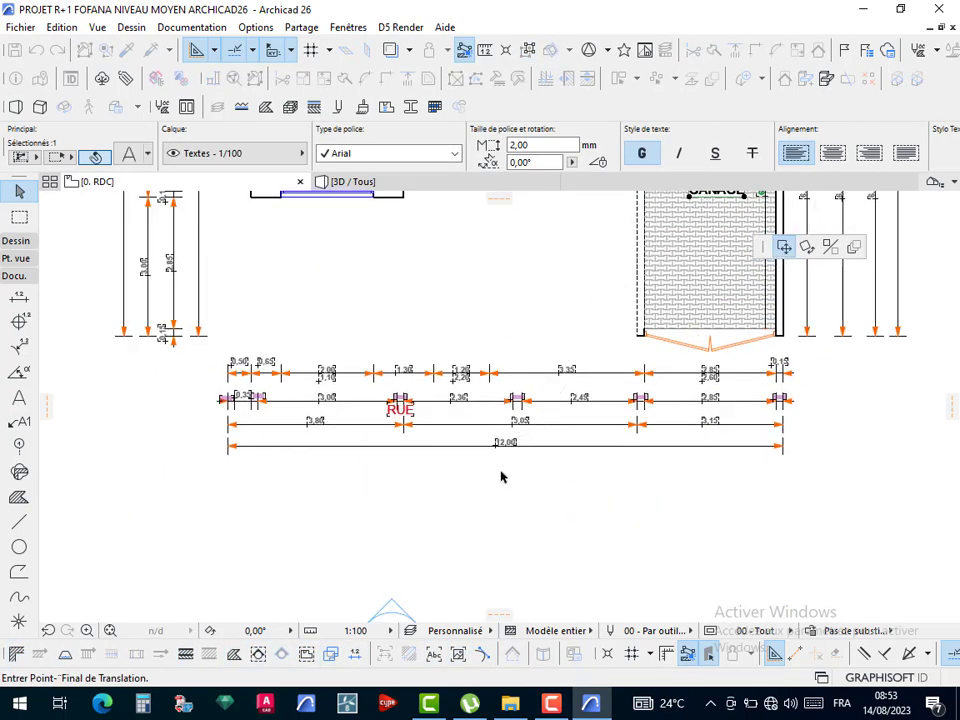
scroll(501, 472, up, 3)
click(499, 455)
- Replace the moved label's text with "VUE EN PLAN RDC: F" and underline it as the plan title
double_click(510, 455)
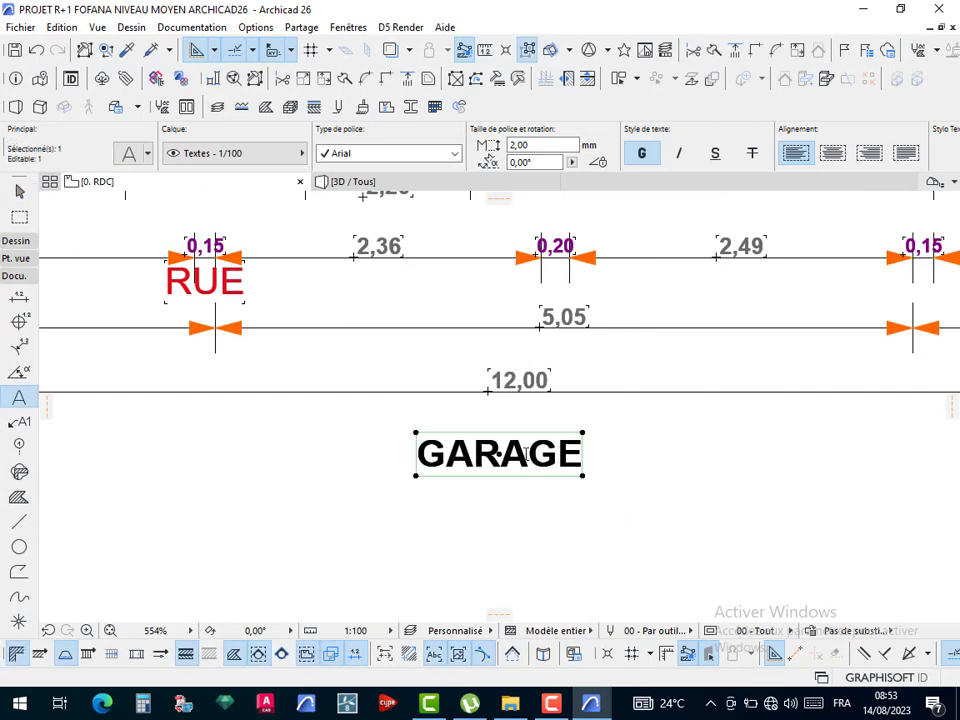
double_click(525, 454)
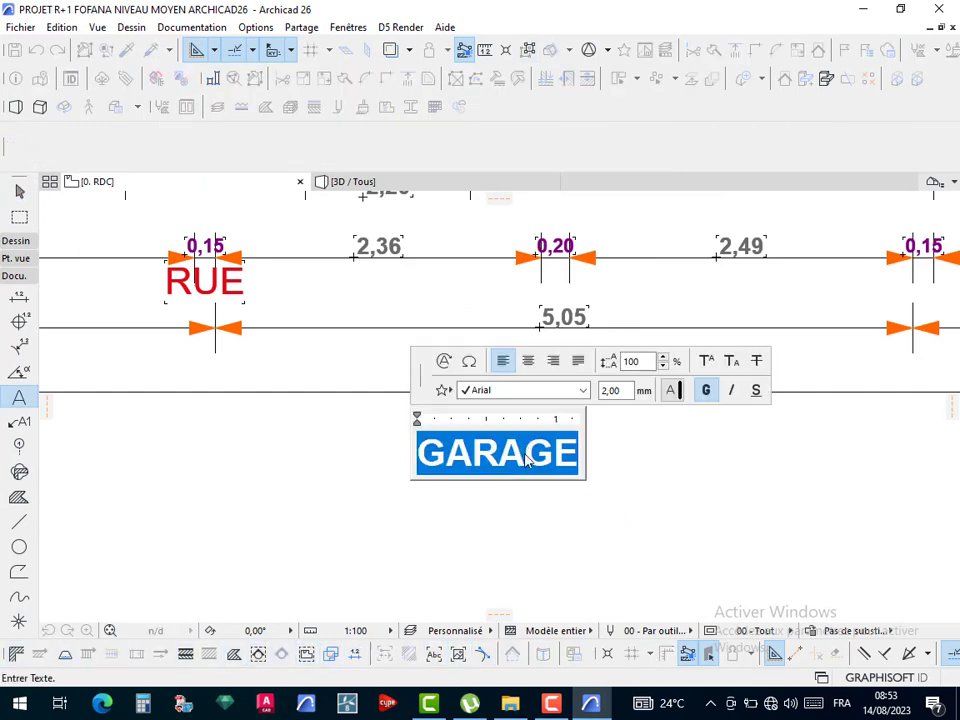
text(VUE)
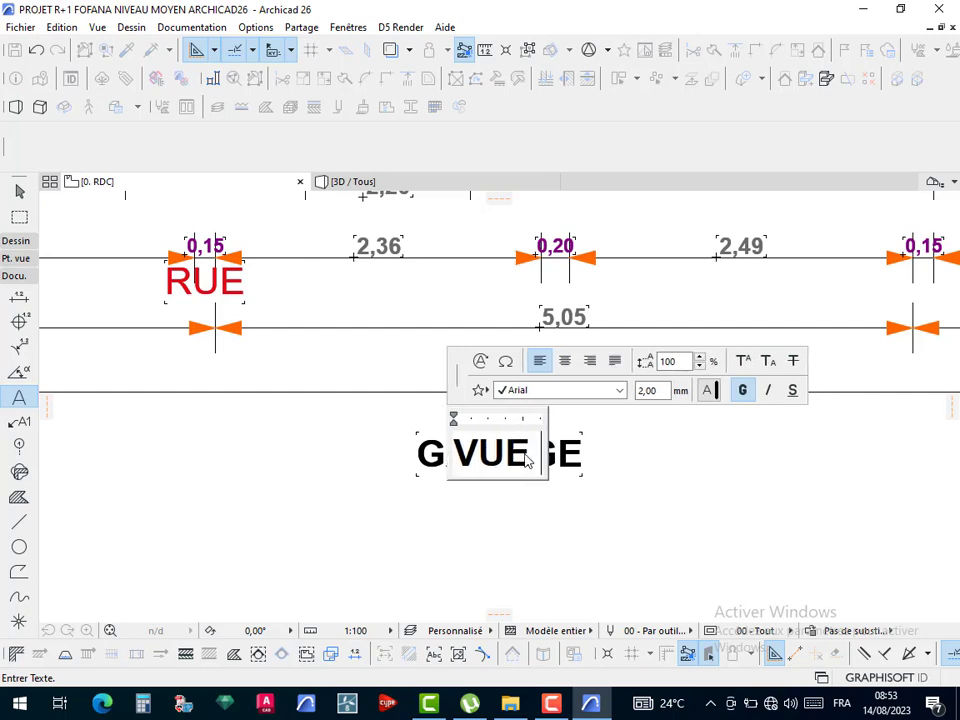
text( EN P)
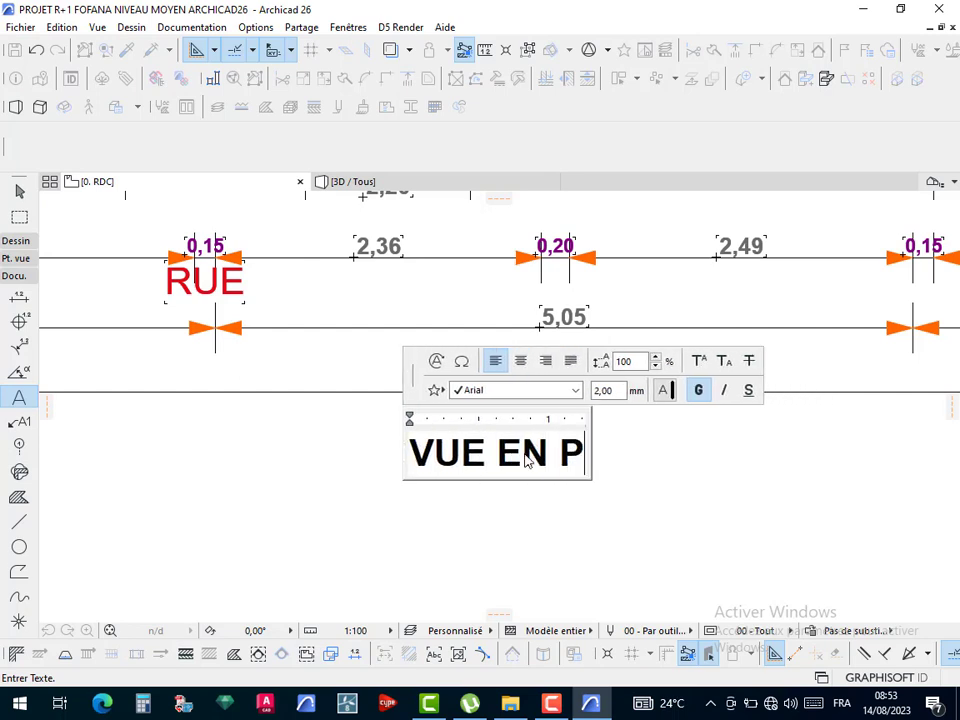
text(LAN RDC)
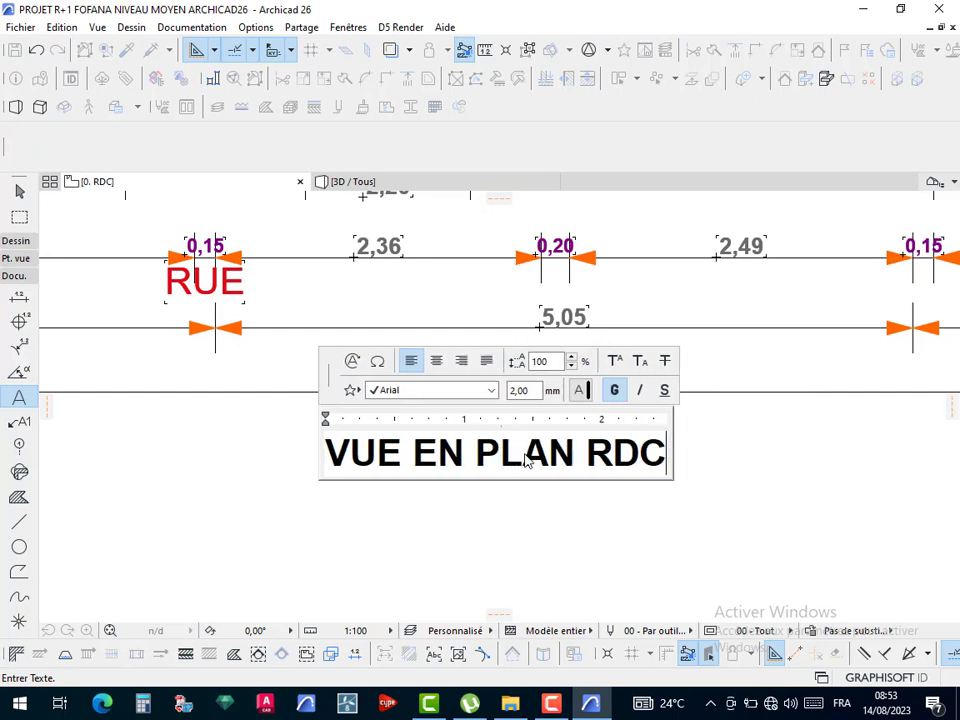
text(: F)
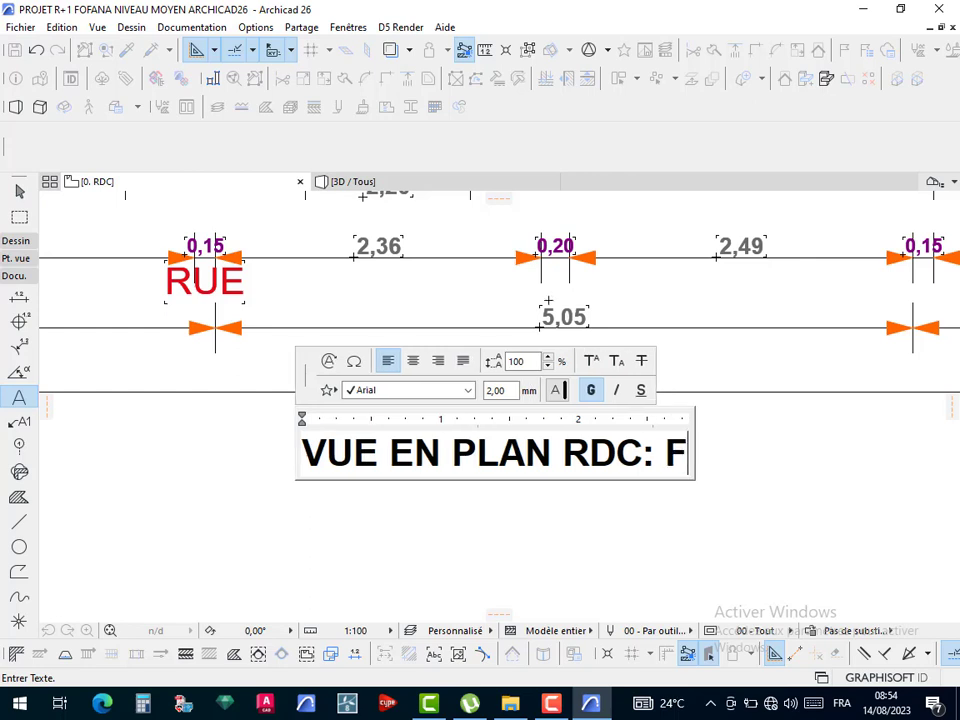
click(603, 281)
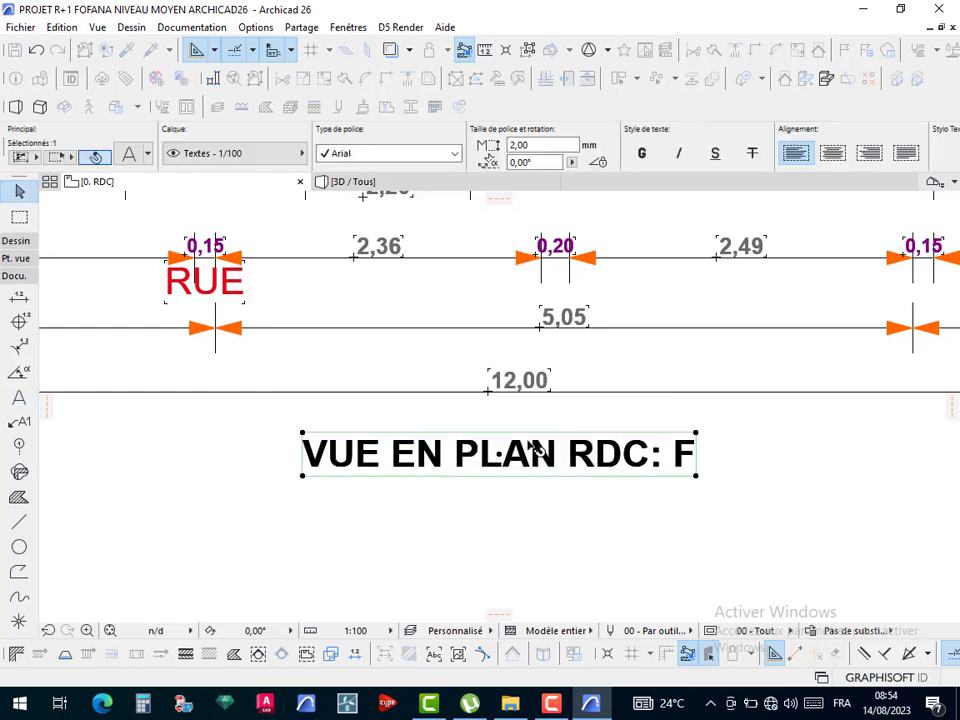
click(713, 155)
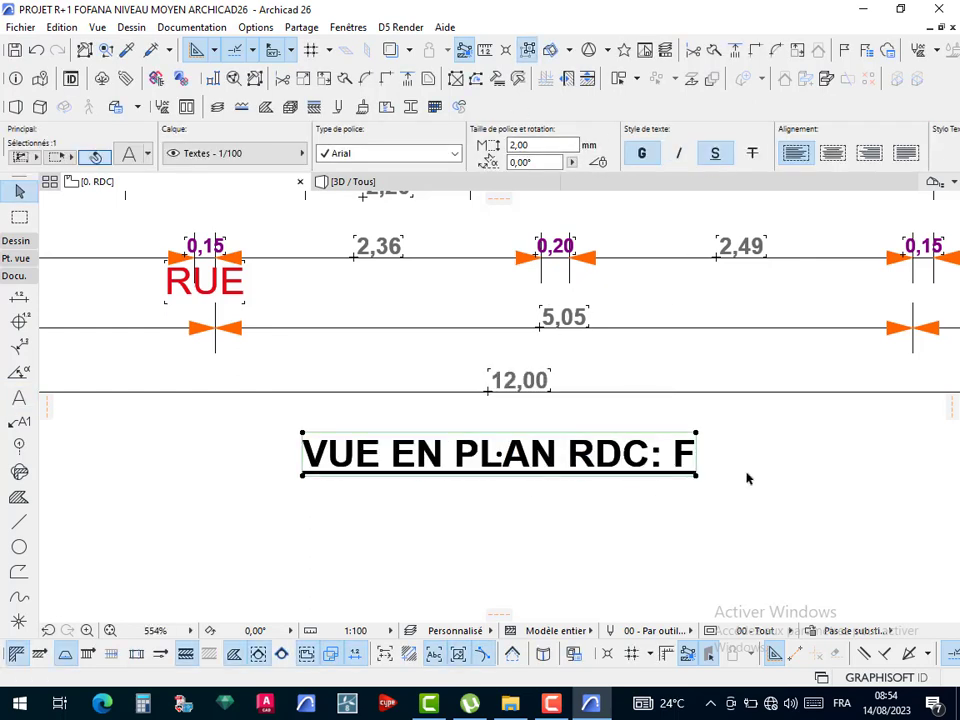
click(746, 476)
- Examine the rooms across the whole ground-floor plan, from the garage up to the bathrooms and bedrooms
scroll(600, 470, down, 4)
middle_drag(582, 521, 576, 630)
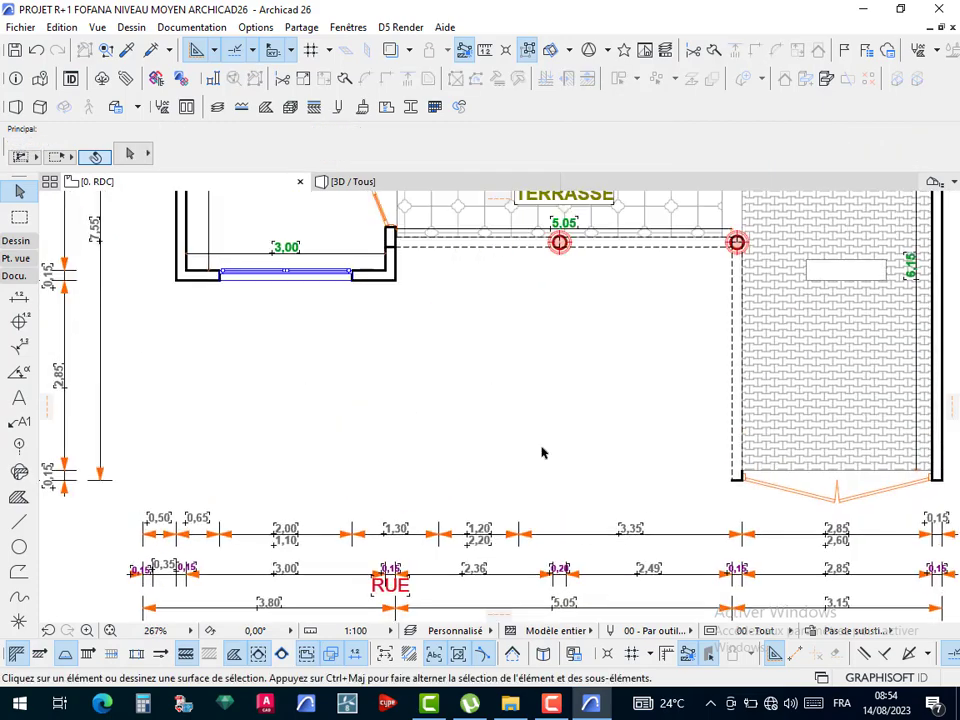
scroll(542, 451, down, 3)
middle_drag(511, 497, 506, 518)
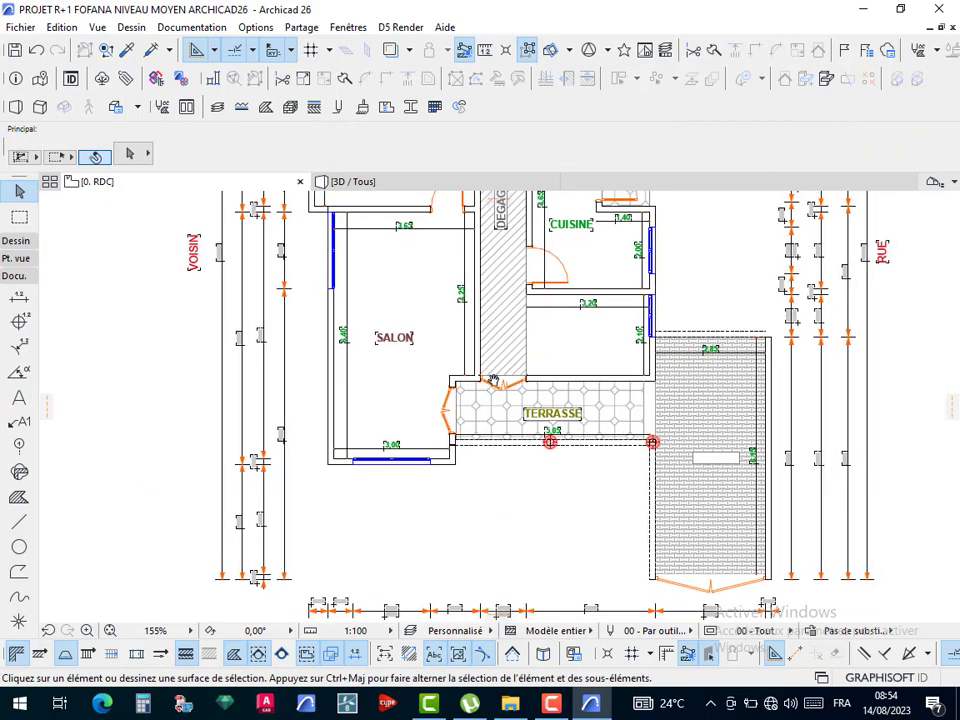
middle_drag(493, 379, 477, 491)
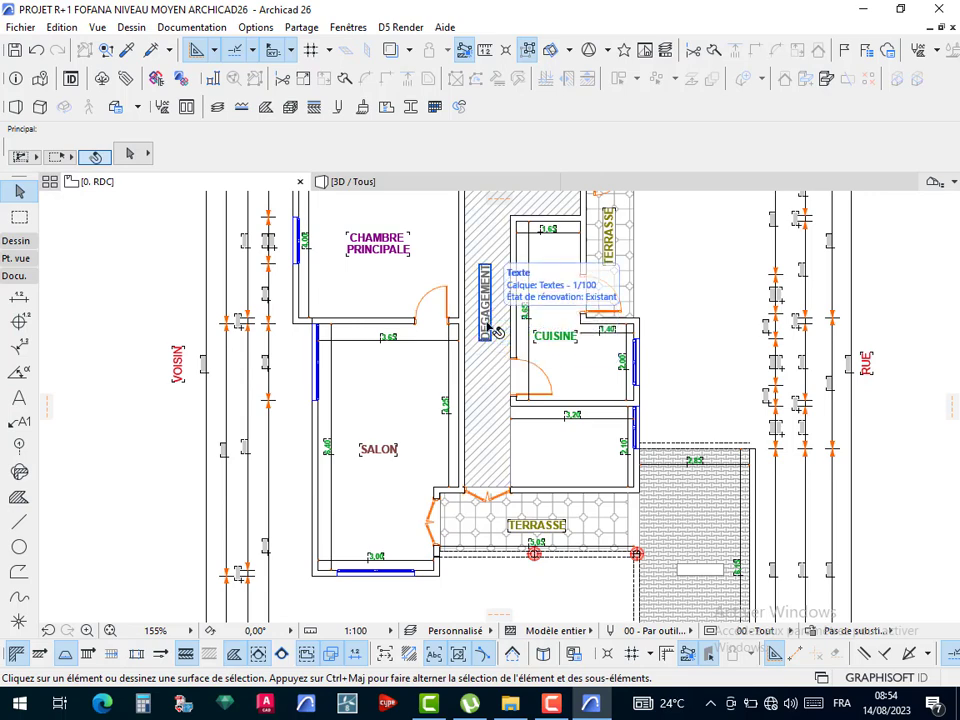
middle_drag(494, 330, 490, 374)
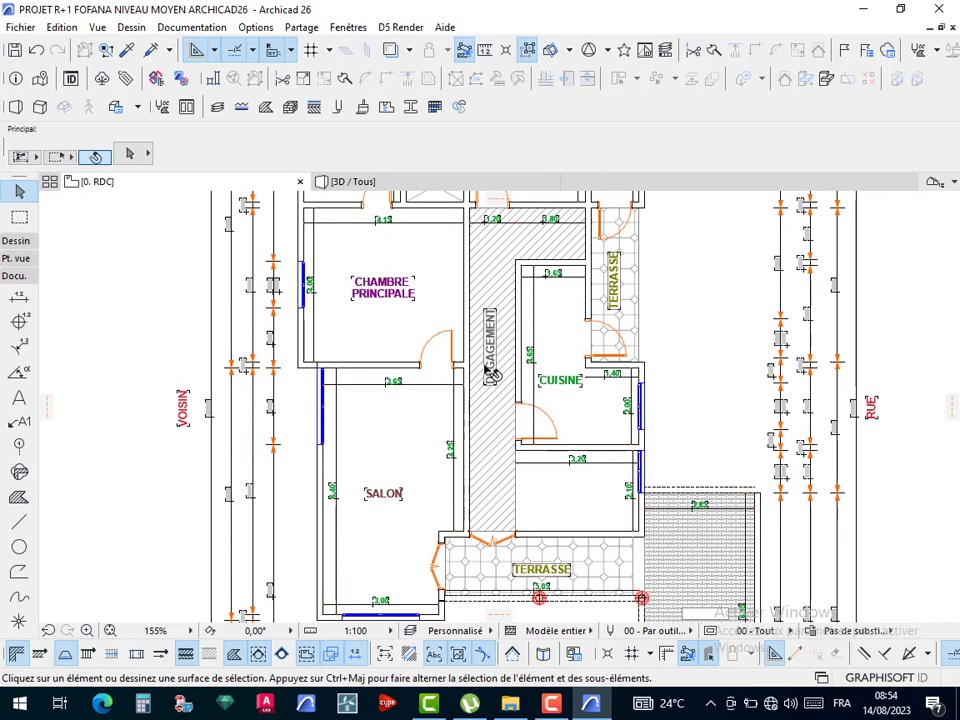
scroll(487, 370, down, 2)
middle_drag(465, 325, 460, 360)
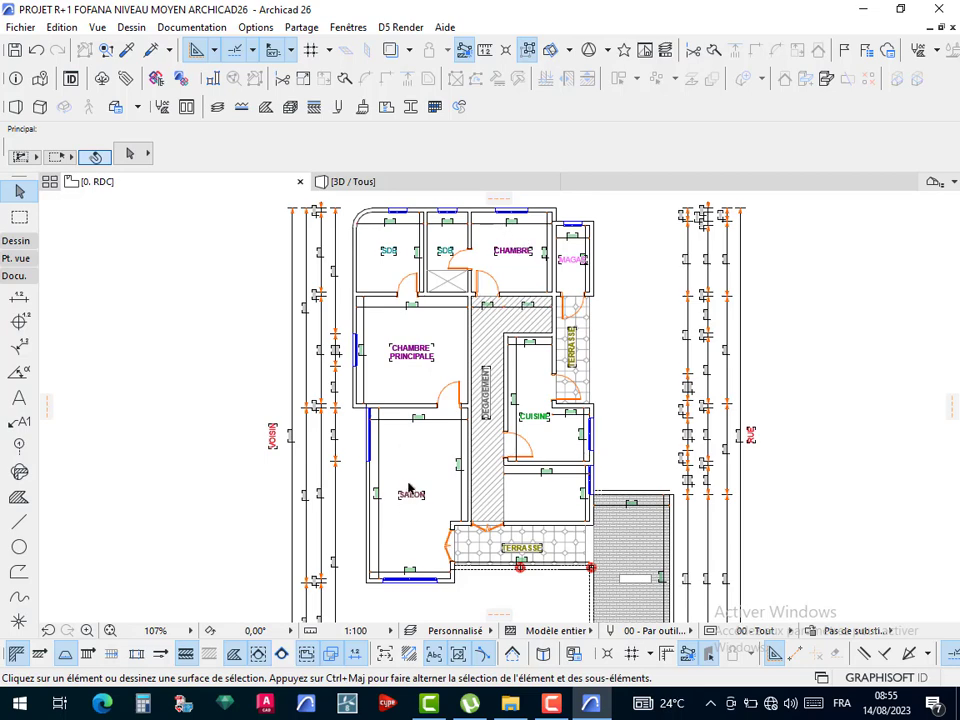
- Complete the underlined plan title below the overall dimension line so it reads "VUE EN PLAN RDC: F3"
scroll(439, 456, down, 10)
scroll(474, 534, up, 8)
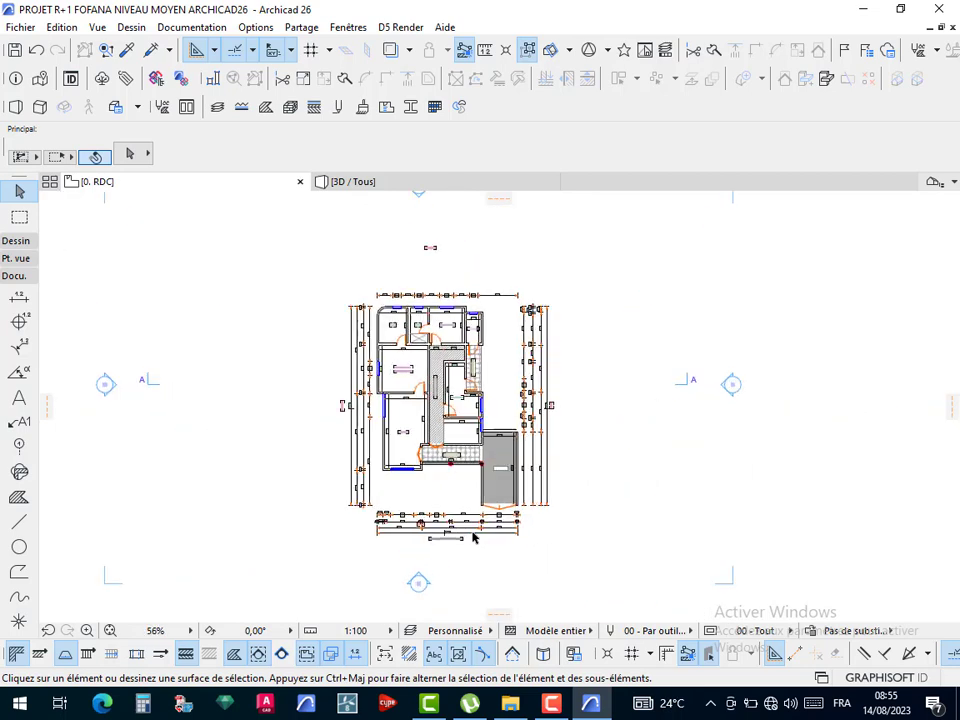
scroll(478, 538, up, 6)
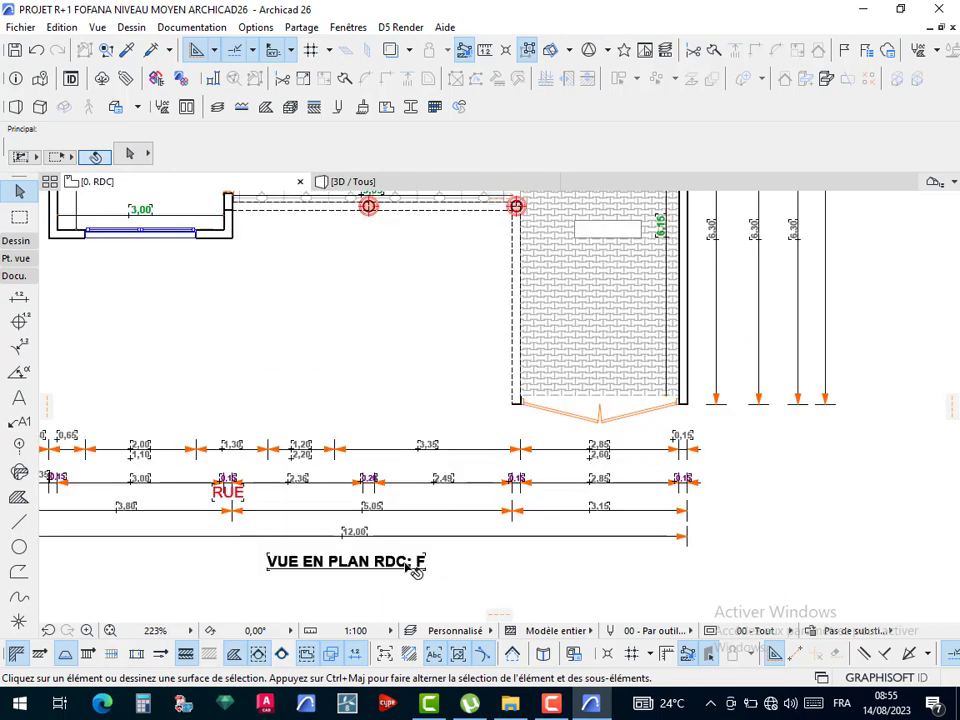
click(415, 566)
double_click(415, 566)
scroll(432, 565, up, 10)
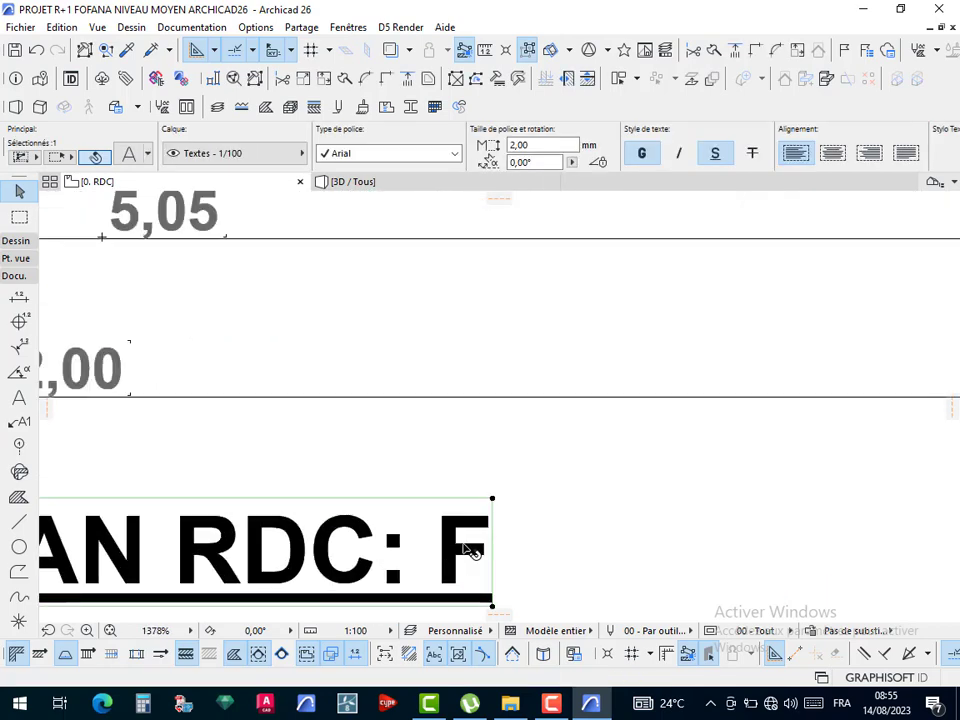
click(470, 550)
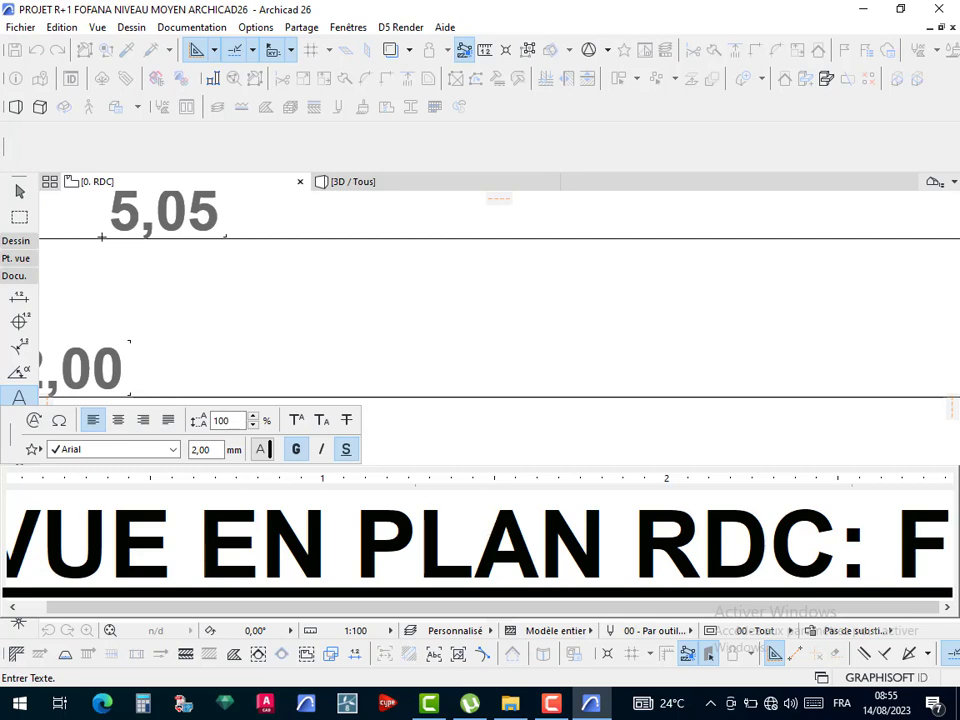
text(3)
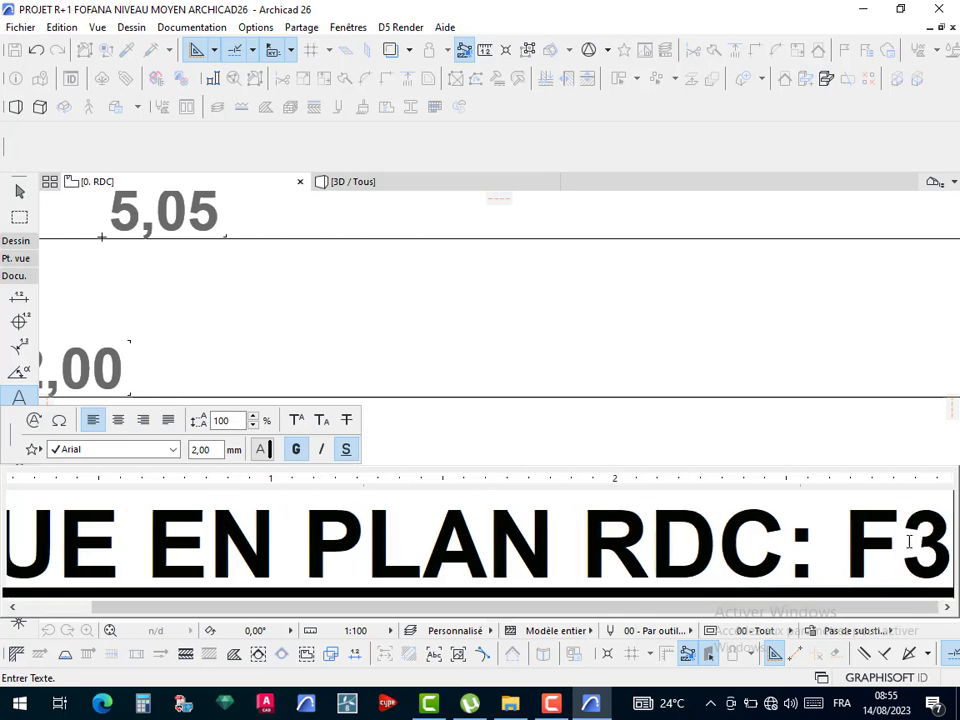
click(707, 340)
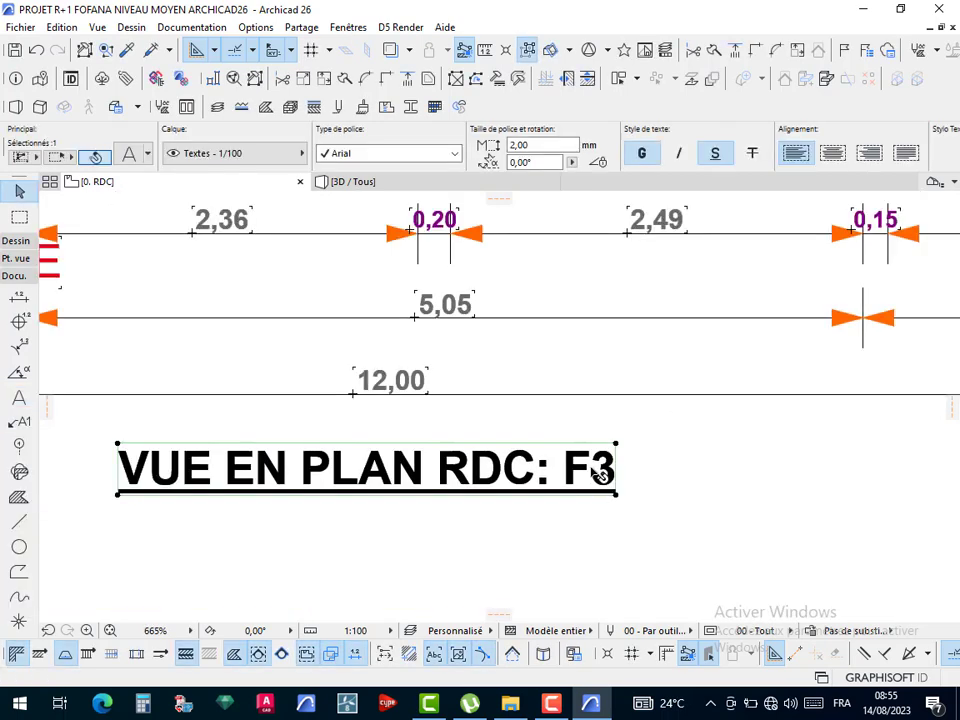
click(660, 464)
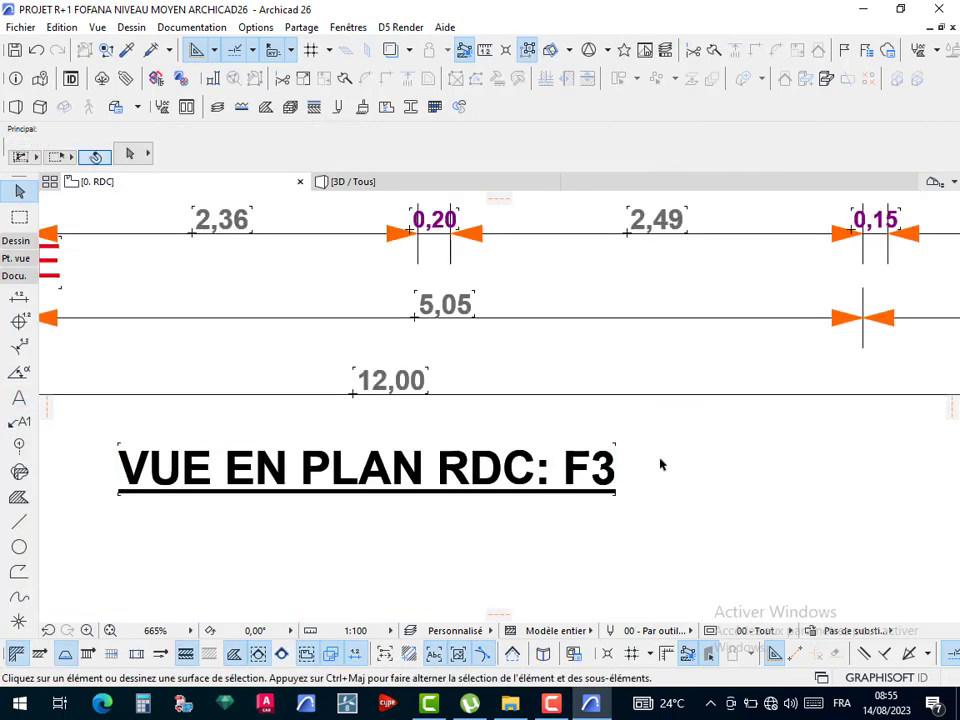
- Move the red RUE label out of the lower dimension lines to the free space below the 12,00 dimension line's left end
scroll(660, 464, down, 6)
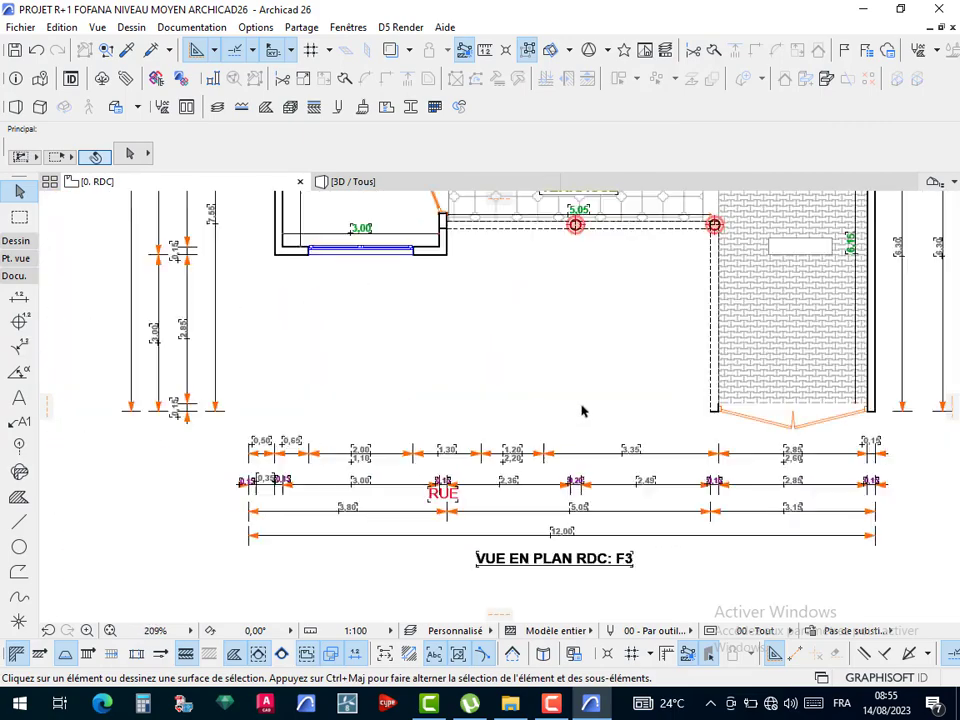
scroll(582, 410, down, 4)
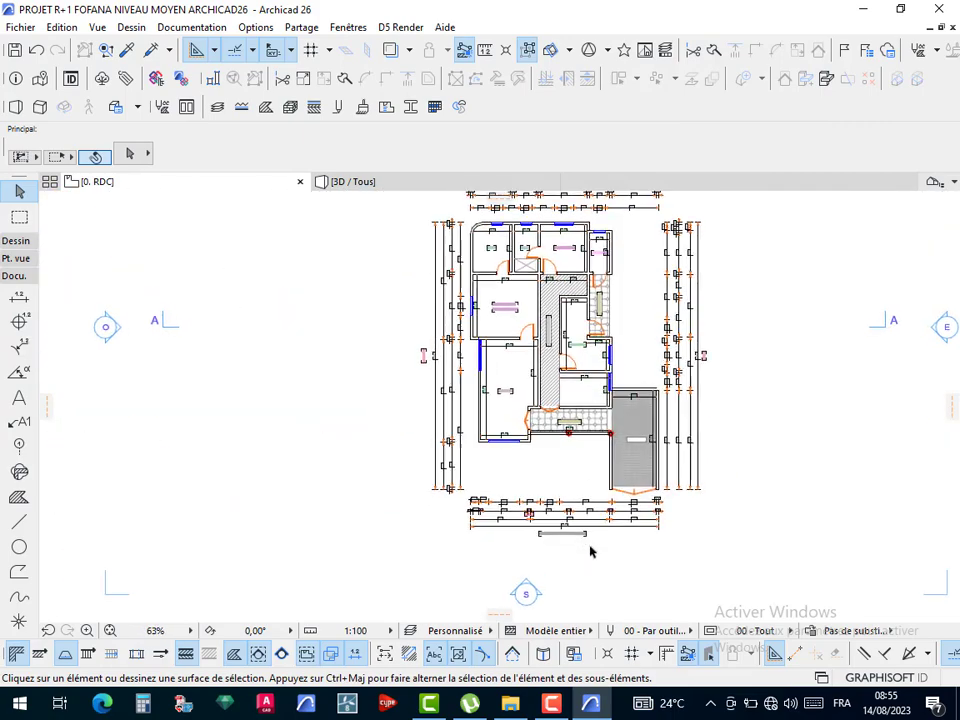
scroll(590, 551, up, 9)
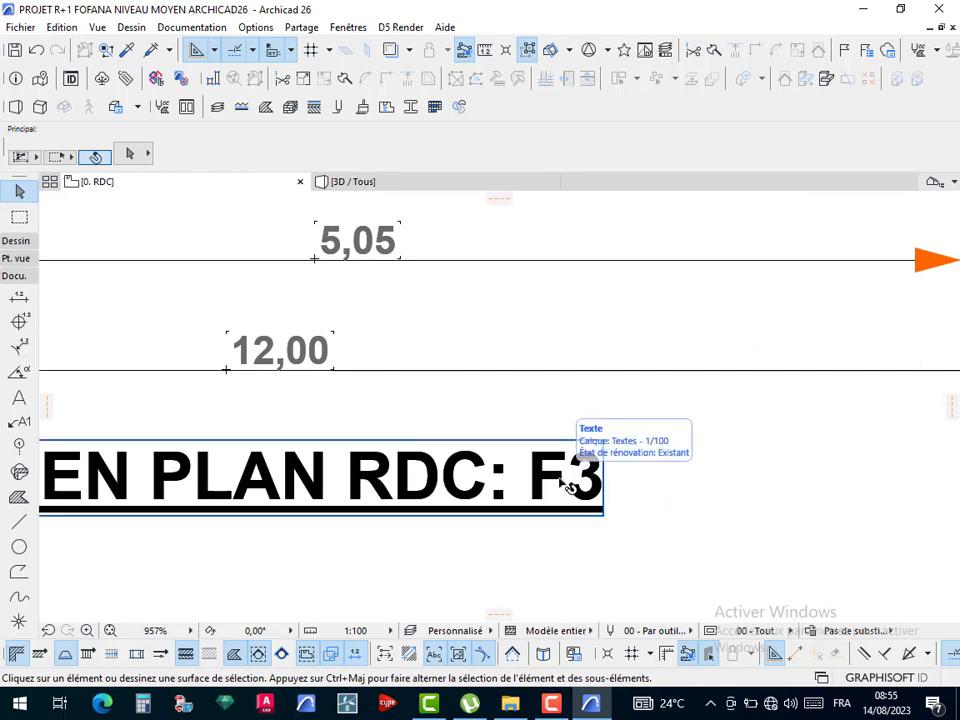
scroll(585, 478, down, 3)
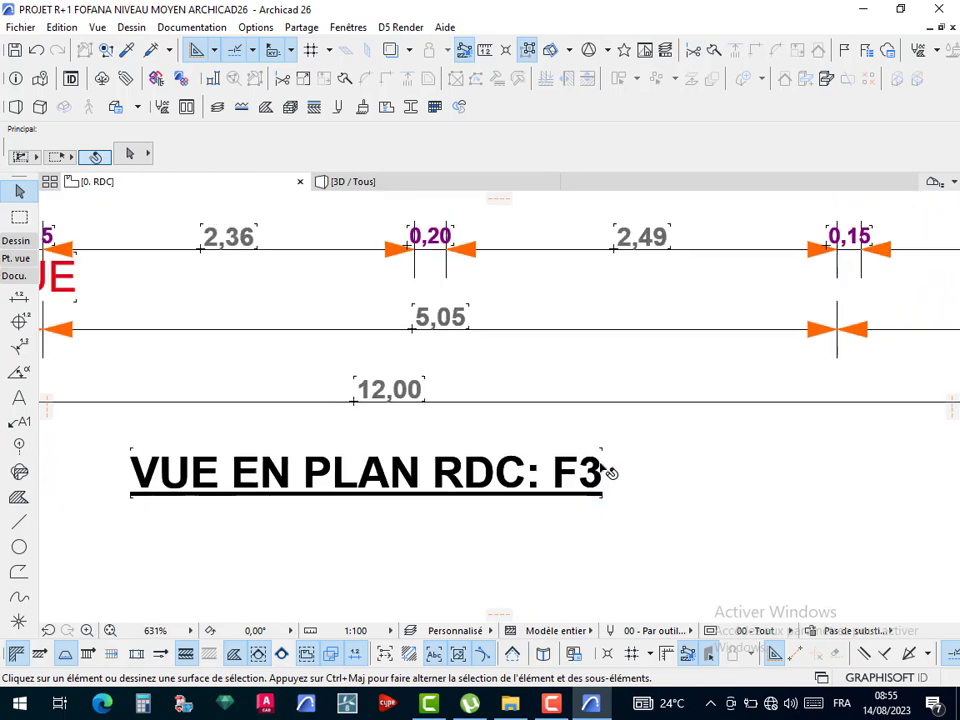
scroll(598, 470, up, 3)
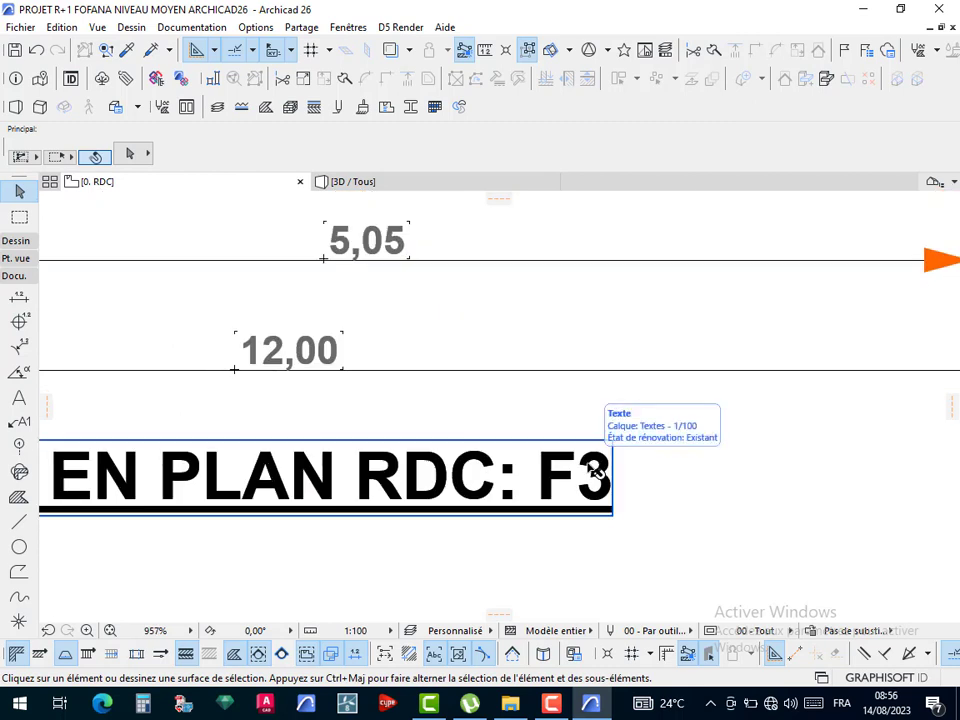
scroll(597, 472, down, 7)
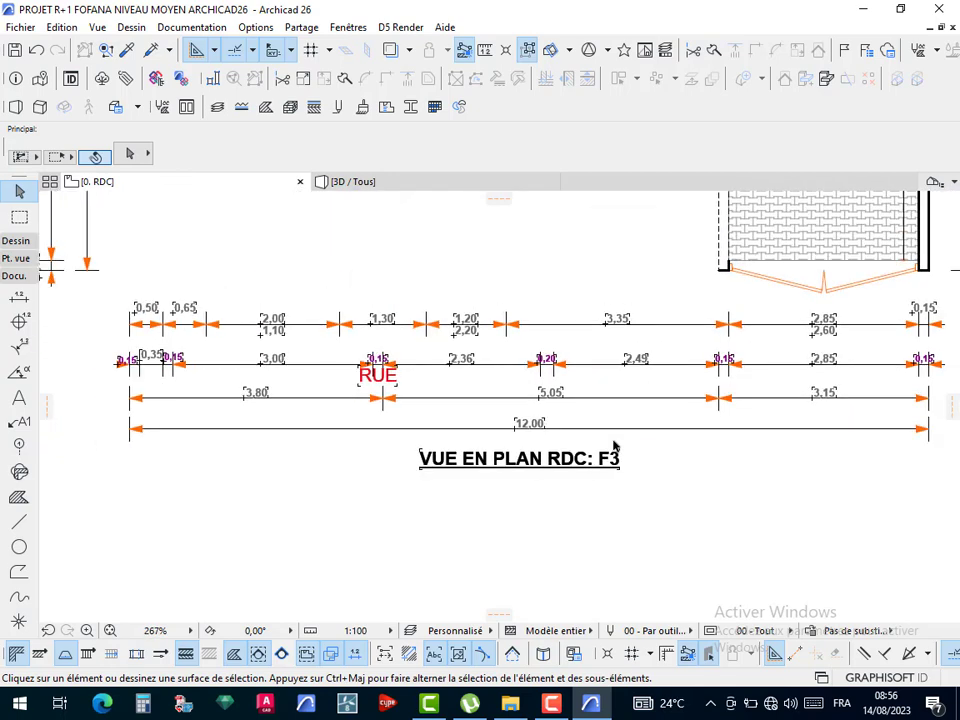
click(390, 377)
drag(377, 369, 537, 500)
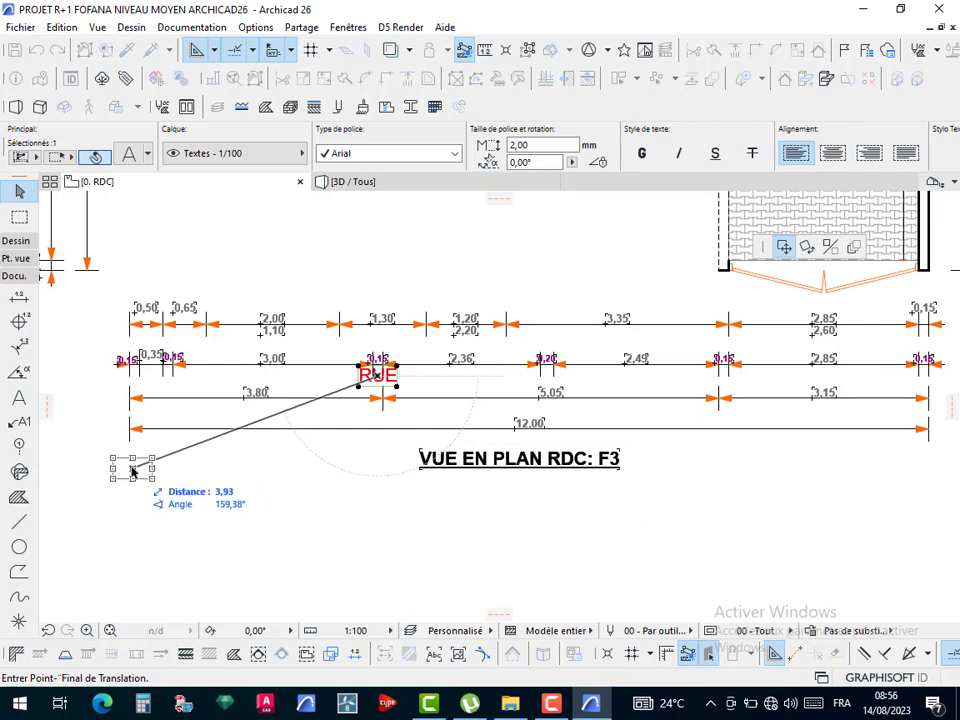
click(121, 466)
scroll(223, 448, down, 3)
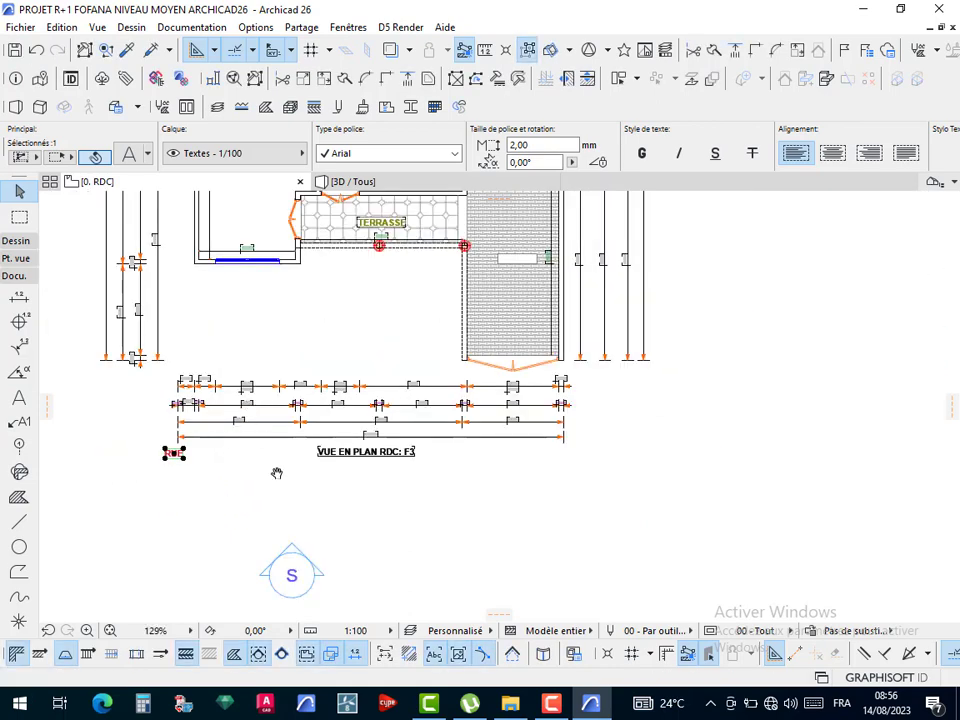
middle_drag(271, 294, 311, 386)
click(382, 399)
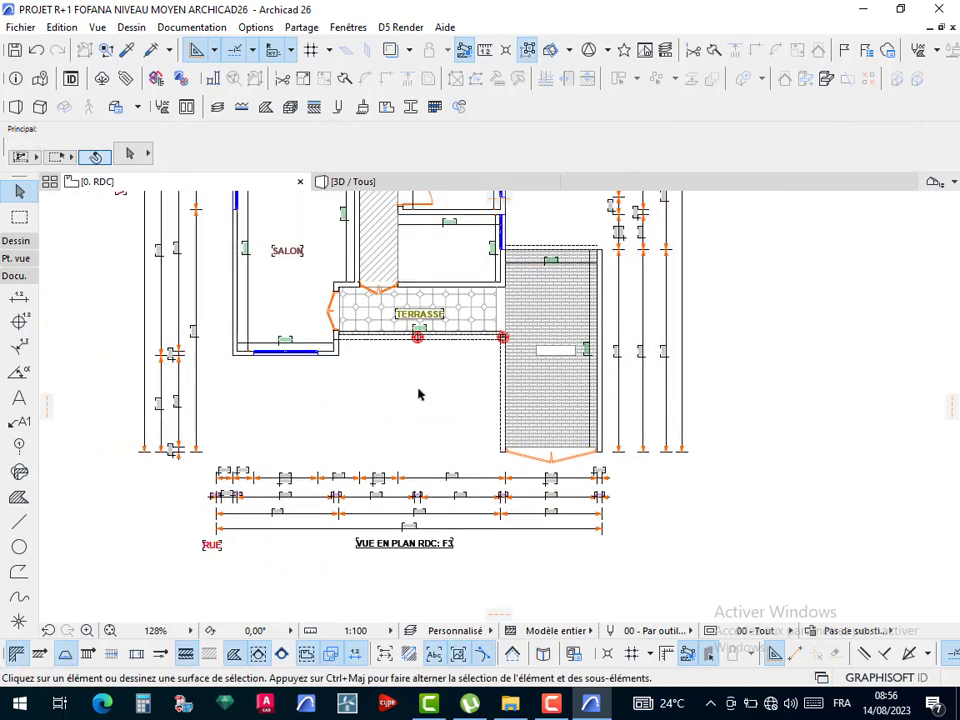
- Draw a Lignes cachées outline behind the garage, running 0,8 up from the outer wall's inner corner and across to the house wall
scroll(418, 392, down, 2)
middle_drag(372, 321, 435, 446)
scroll(435, 440, up, 2)
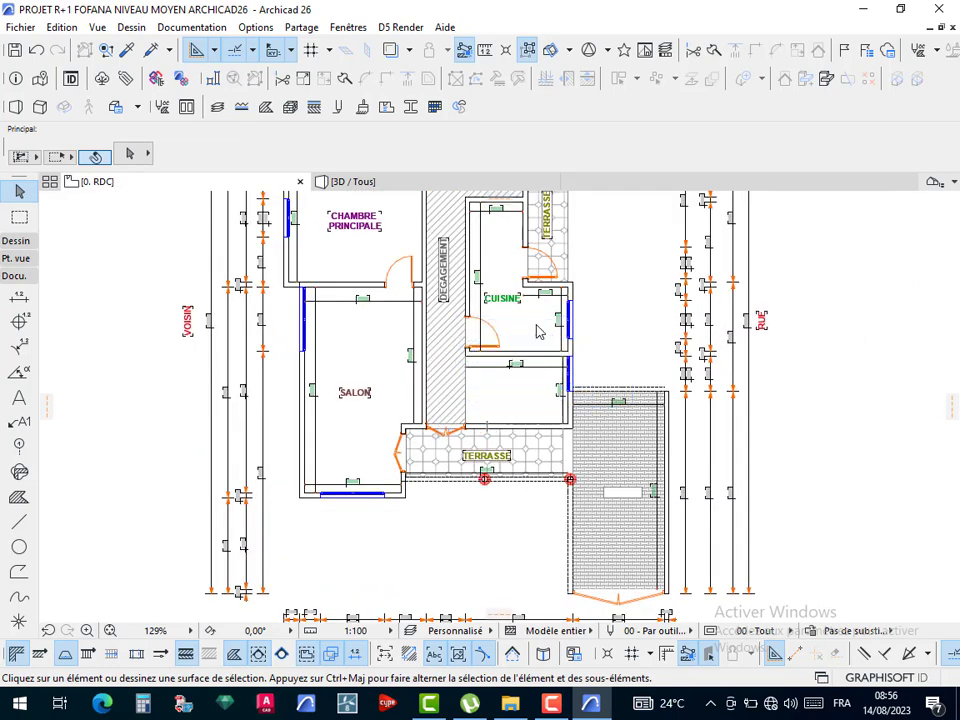
scroll(610, 415, up, 10)
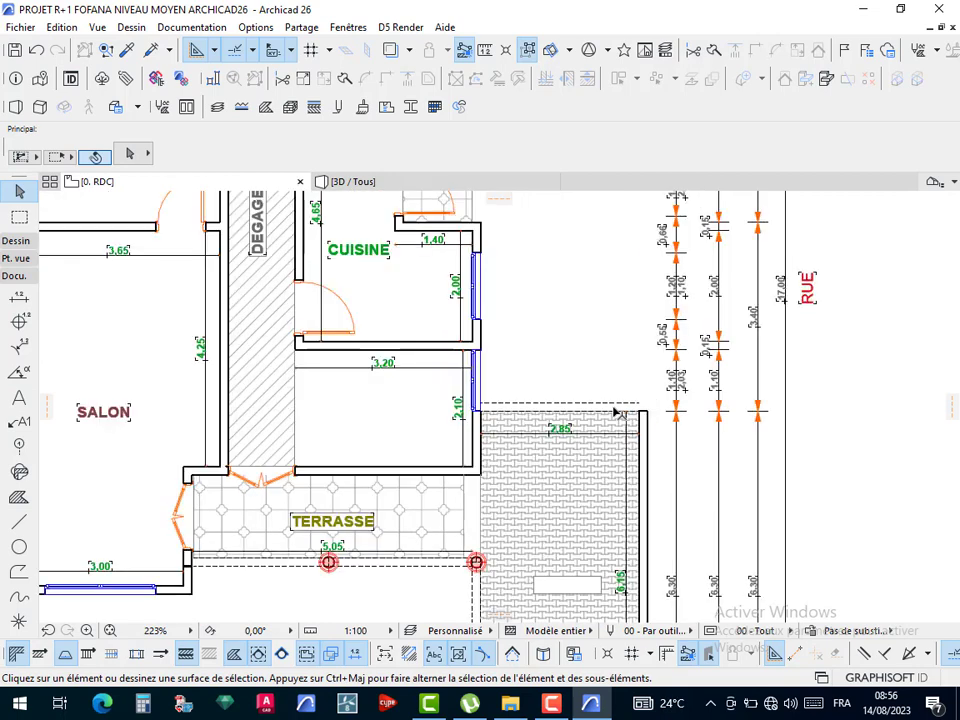
alt+click(615, 411)
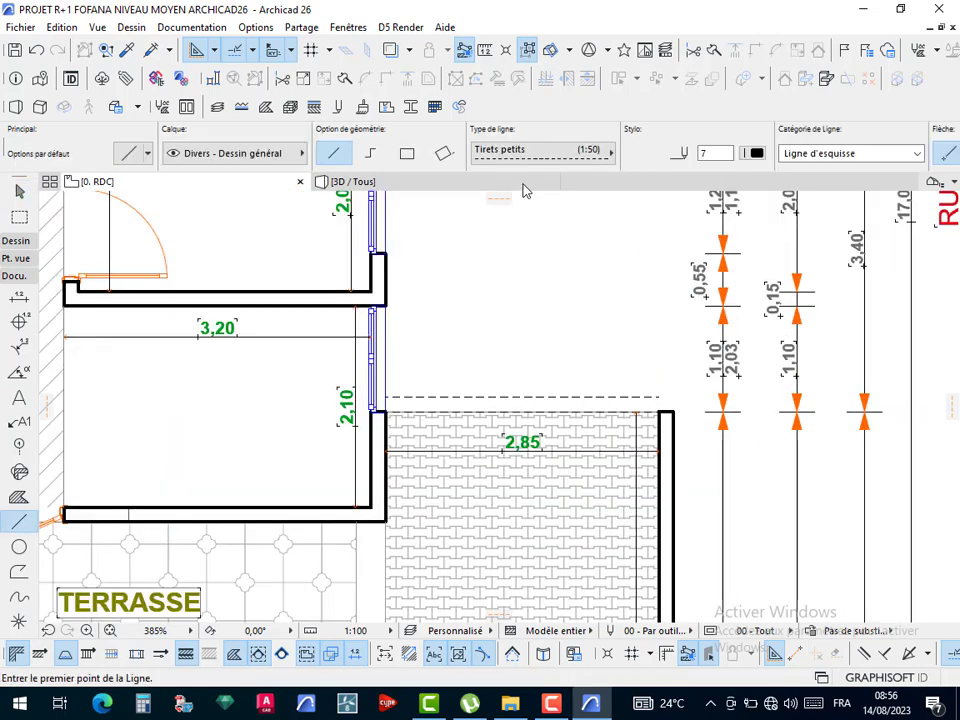
click(486, 153)
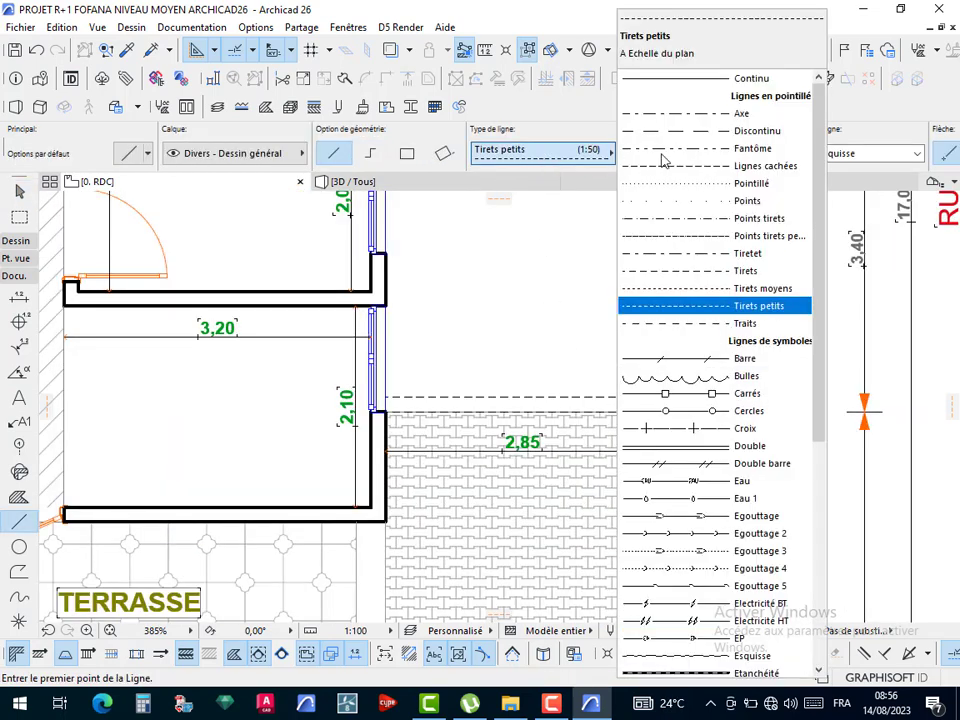
click(679, 168)
scroll(657, 428, up, 4)
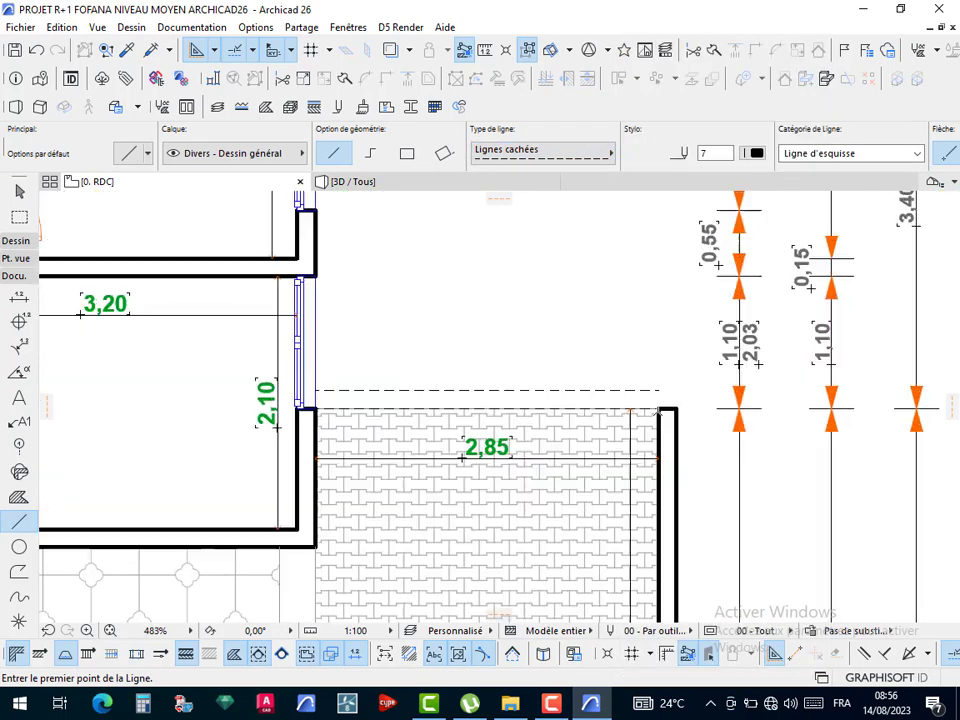
click(657, 399)
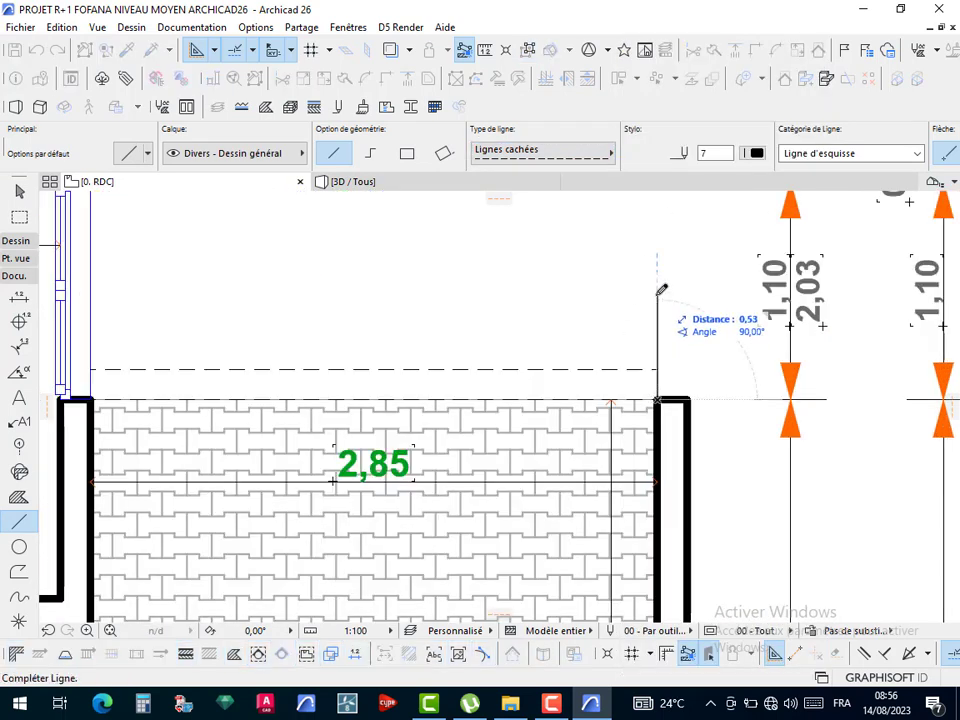
text(.)
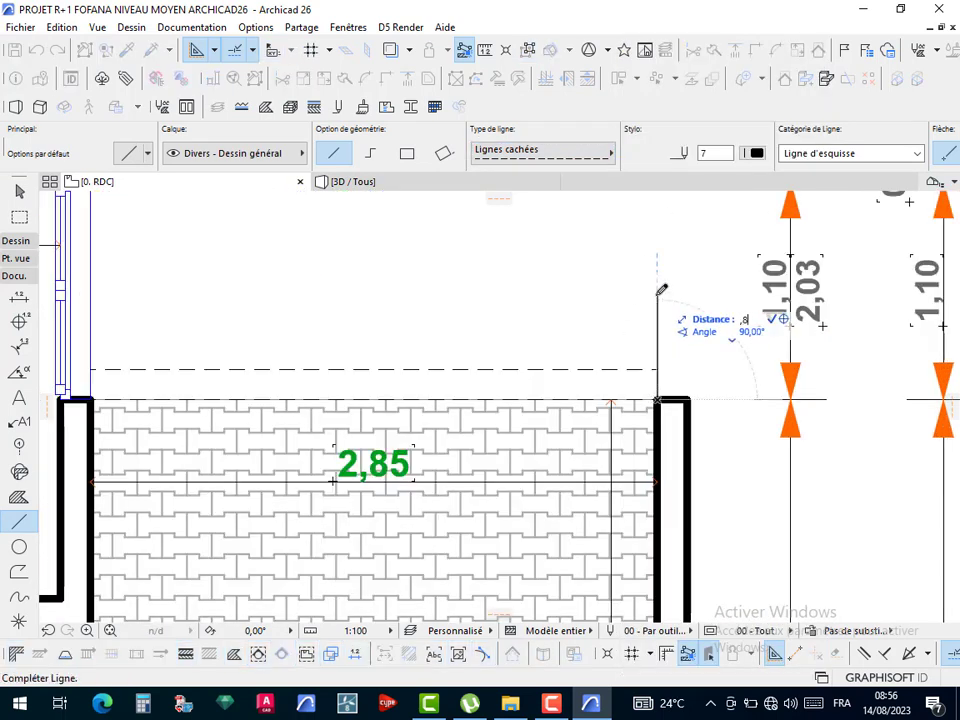
text(8)
key(Return)
click(657, 241)
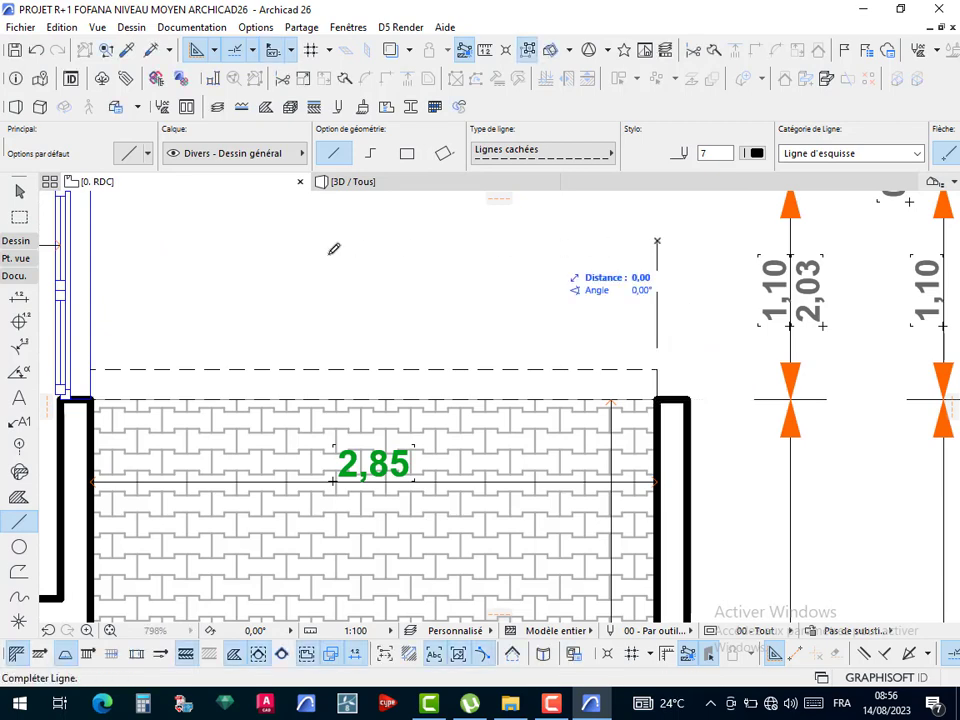
click(90, 241)
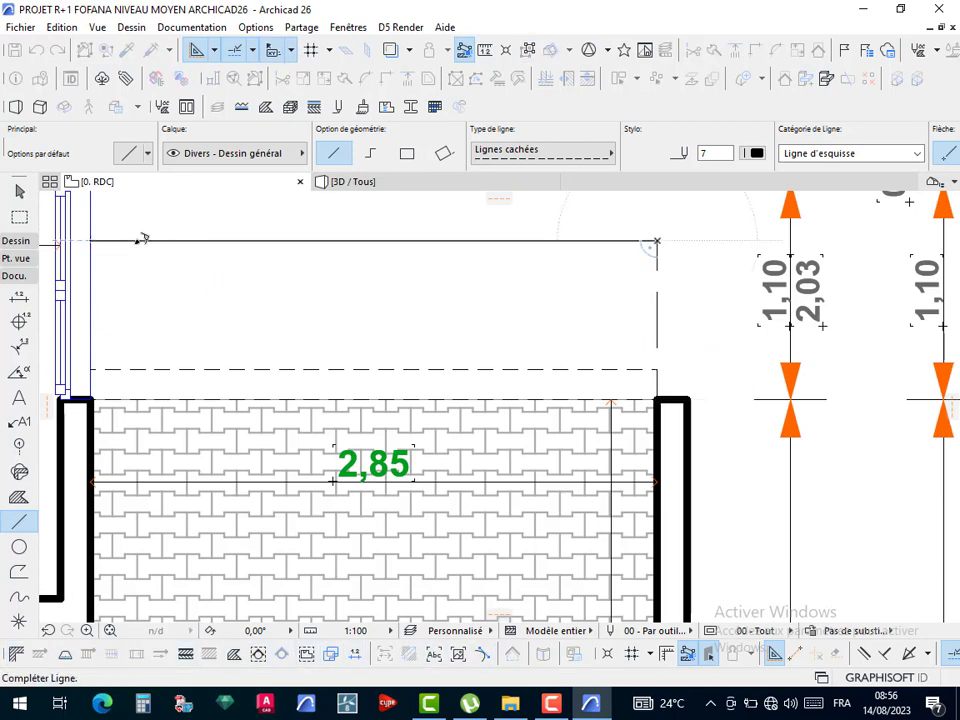
scroll(420, 268, down, 5)
middle_drag(510, 257, 560, 318)
key(Escape)
- Set the pen of both hidden lines behind the garage to grey pen 101
drag(577, 317, 552, 345)
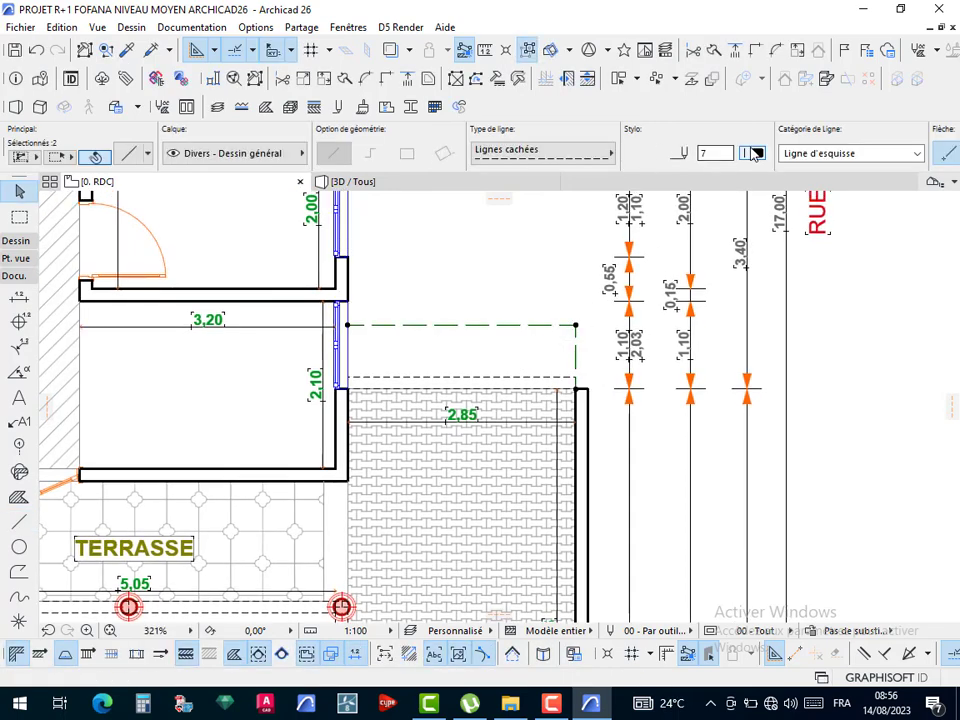
click(755, 152)
click(356, 193)
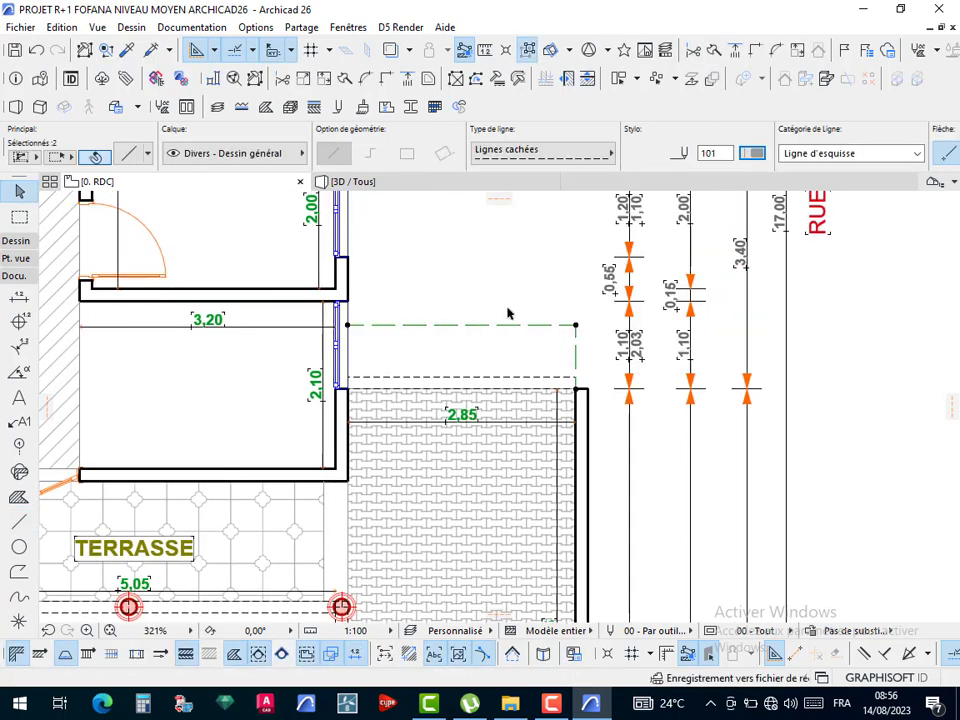
click(510, 281)
- Draw matching grey hidden lines above the MAGAS. room, one out from the CHAMBRE wall's outer corner and one 0,50 up from the MAGAS. corner
scroll(514, 281, down, 3)
middle_drag(514, 281, 664, 396)
middle_drag(548, 342, 588, 354)
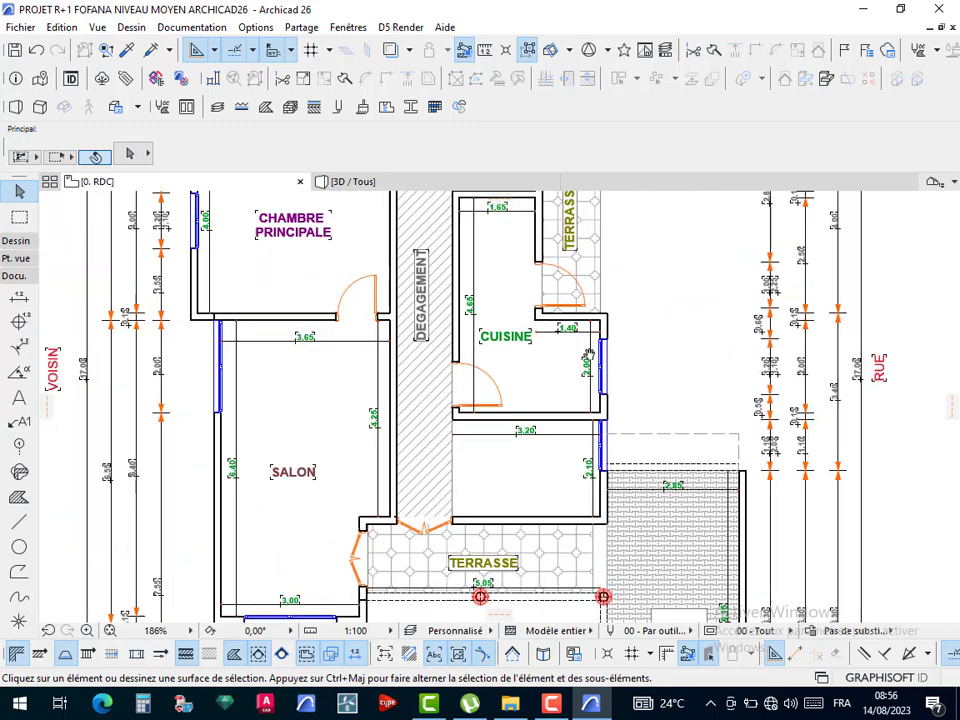
scroll(553, 349, down, 2)
middle_drag(435, 285, 445, 516)
scroll(572, 284, up, 5)
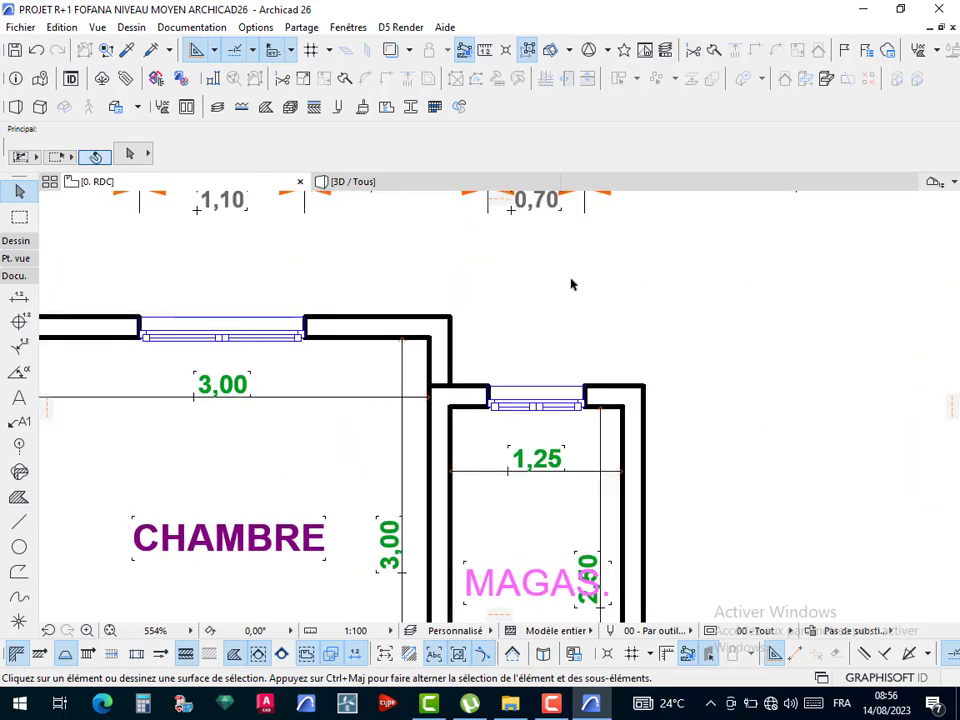
scroll(575, 282, down, 7)
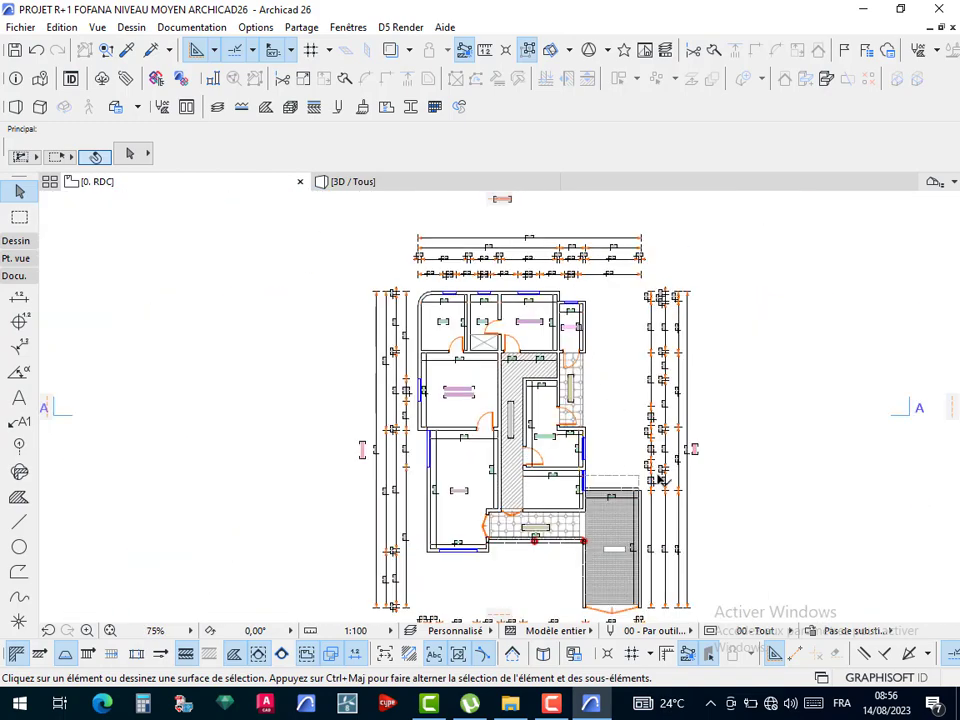
alt+click(620, 475)
scroll(580, 270, up, 4)
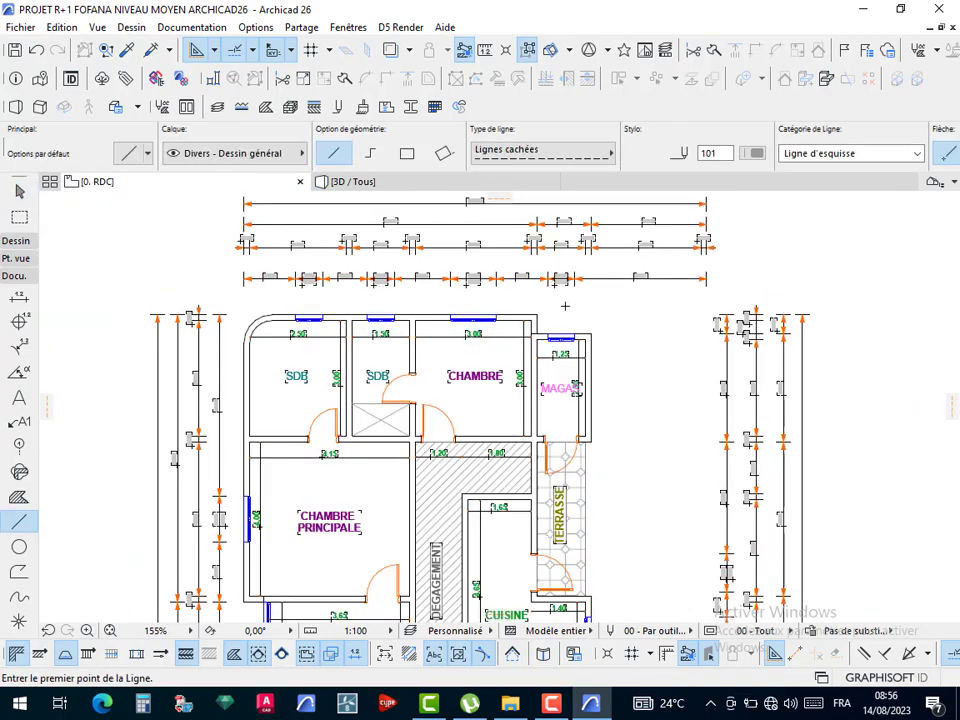
scroll(565, 306, up, 4)
click(627, 303)
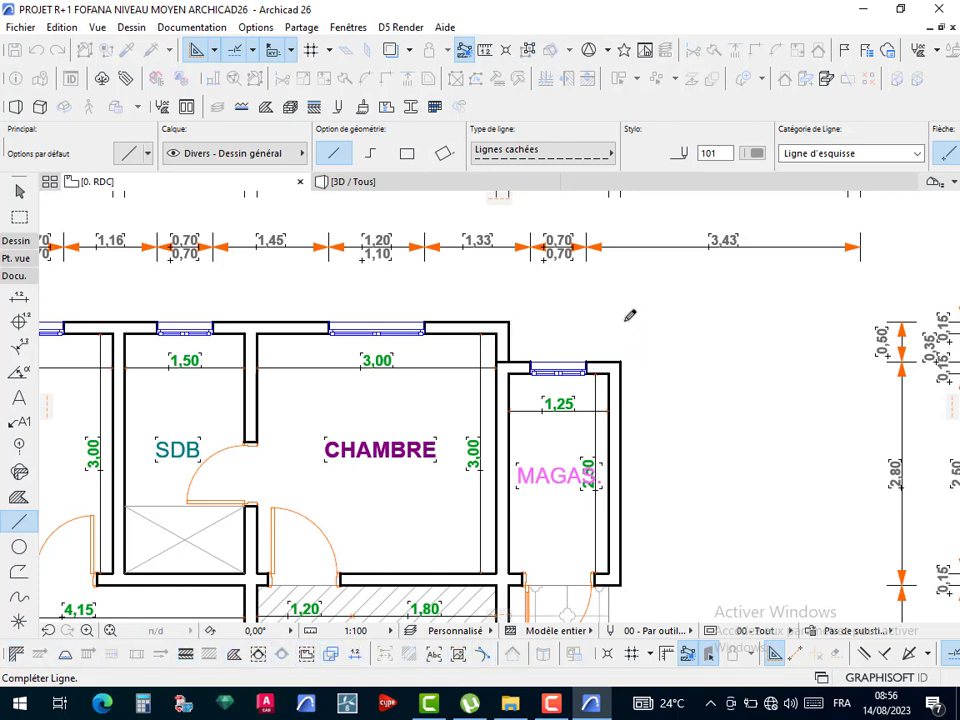
scroll(630, 316, up, 4)
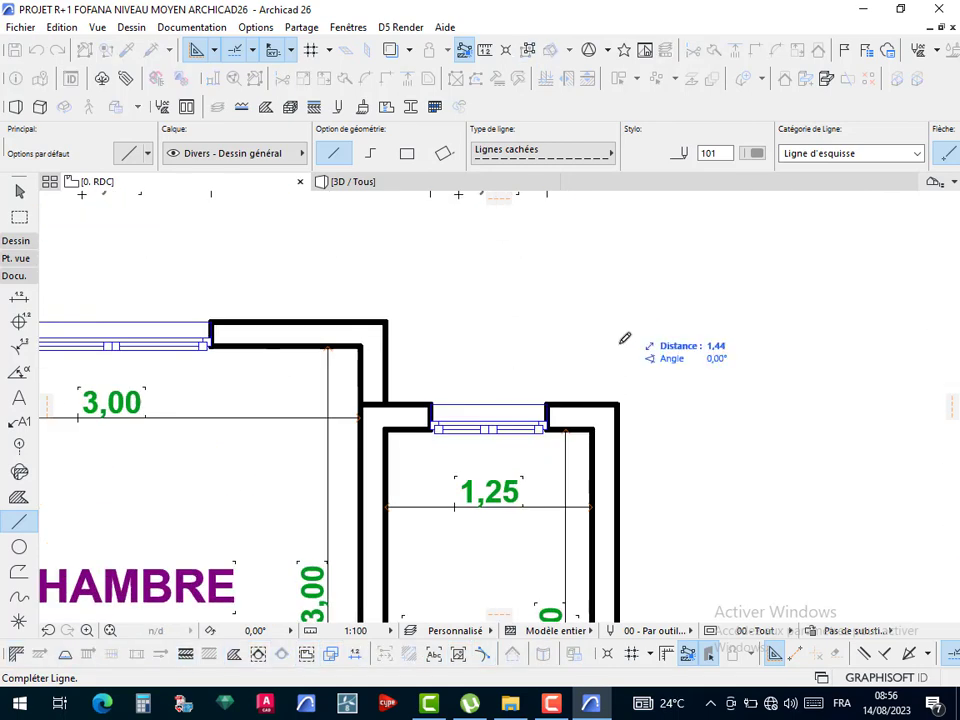
click(621, 405)
click(617, 405)
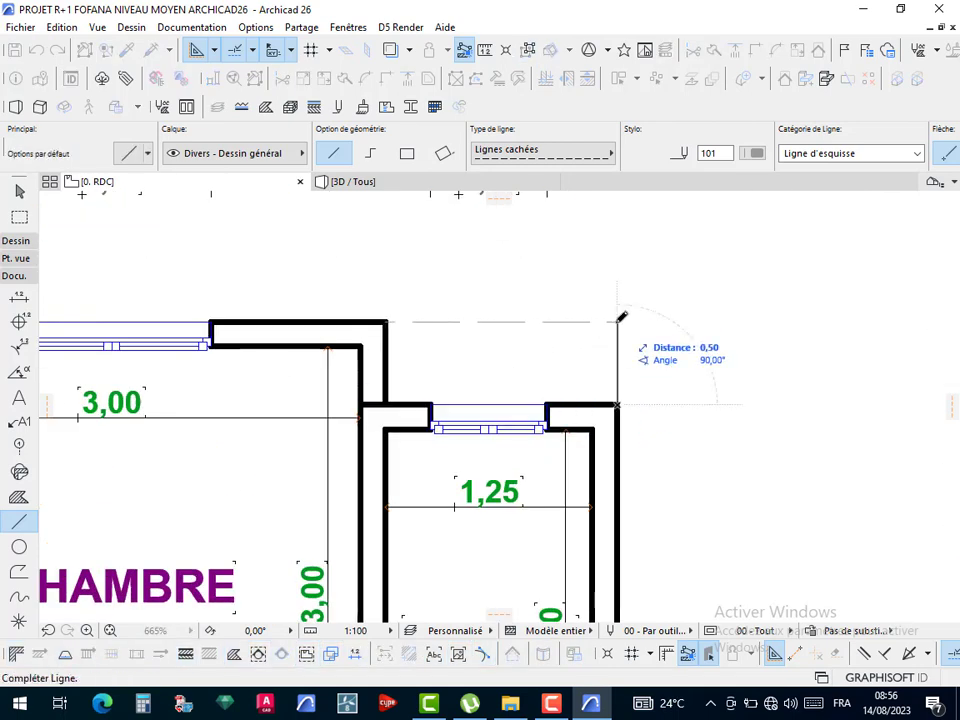
click(619, 318)
scroll(617, 322, down, 9)
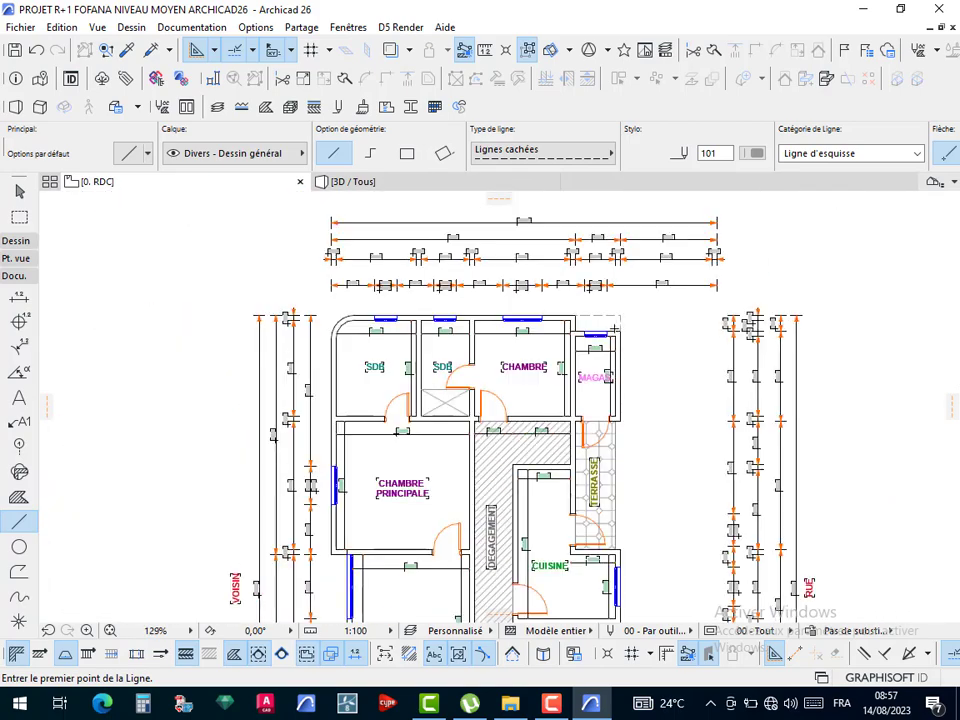
- Draw a hidden line from the garage's front corner beside the gate, 0,8 outward and up alongside the garage towards the TERRASSE
scroll(604, 320, up, 9)
scroll(640, 283, down, 8)
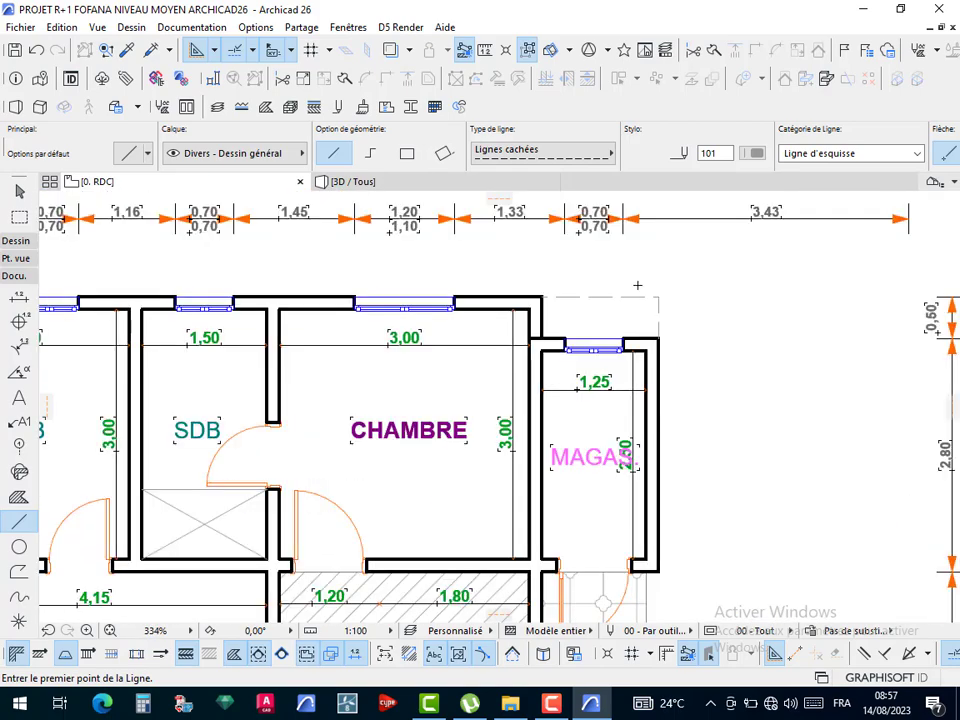
middle_drag(653, 425, 632, 284)
middle_drag(645, 541, 632, 214)
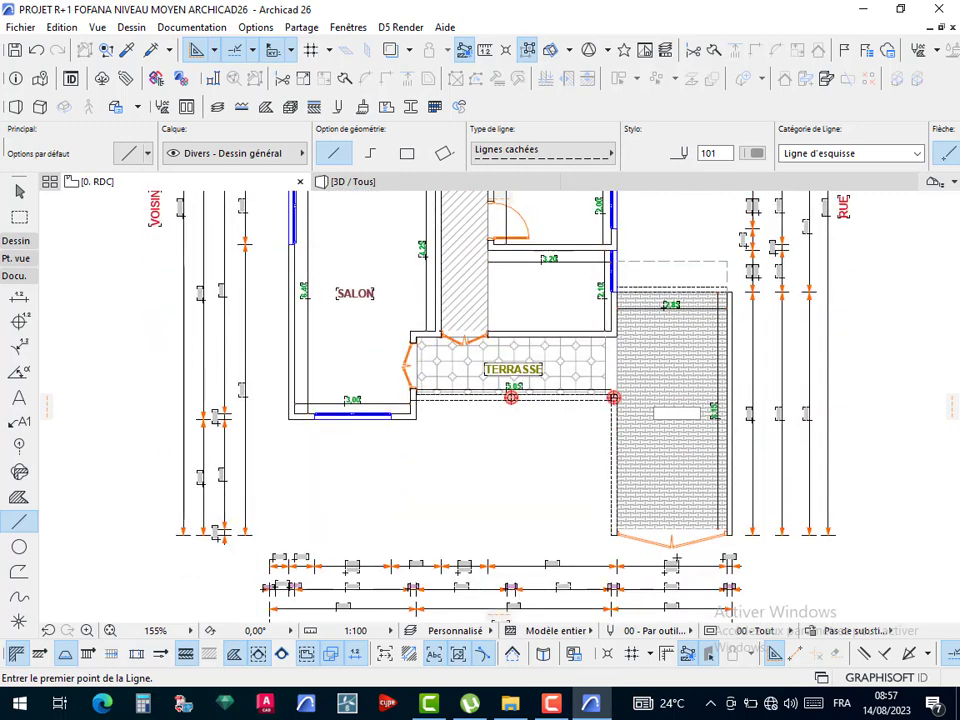
scroll(607, 533, up, 4)
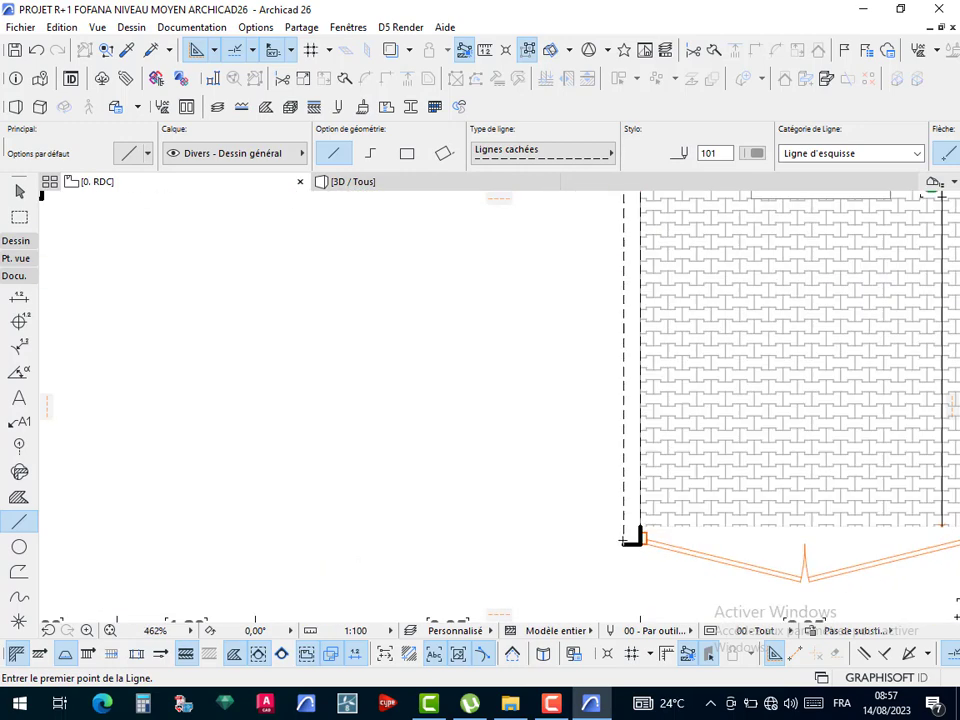
click(624, 543)
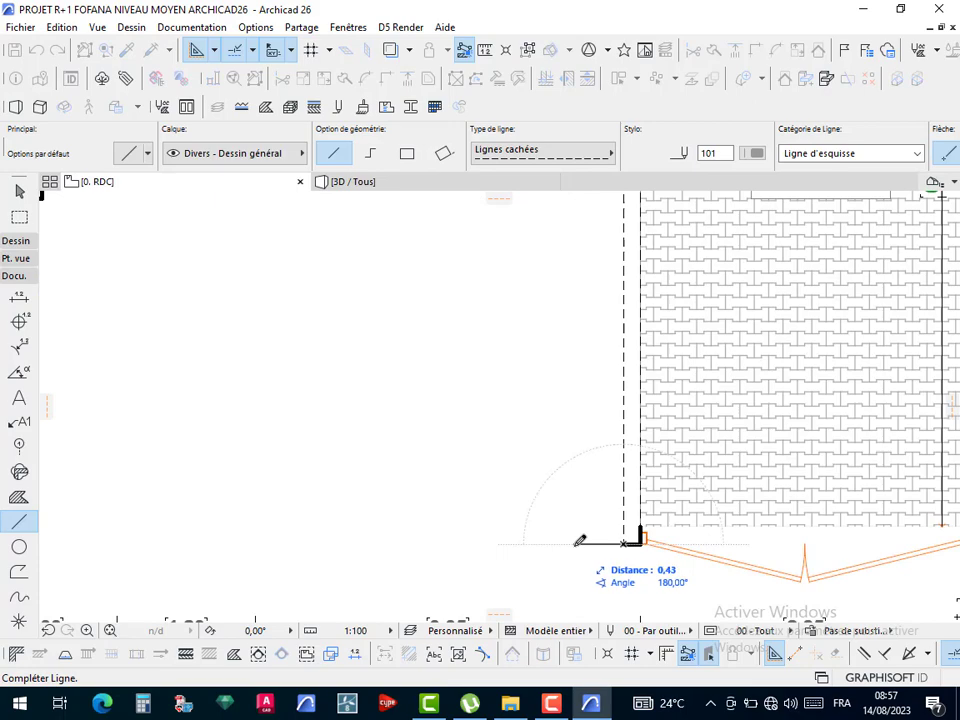
key(Tab)
text(,8)
key(Return)
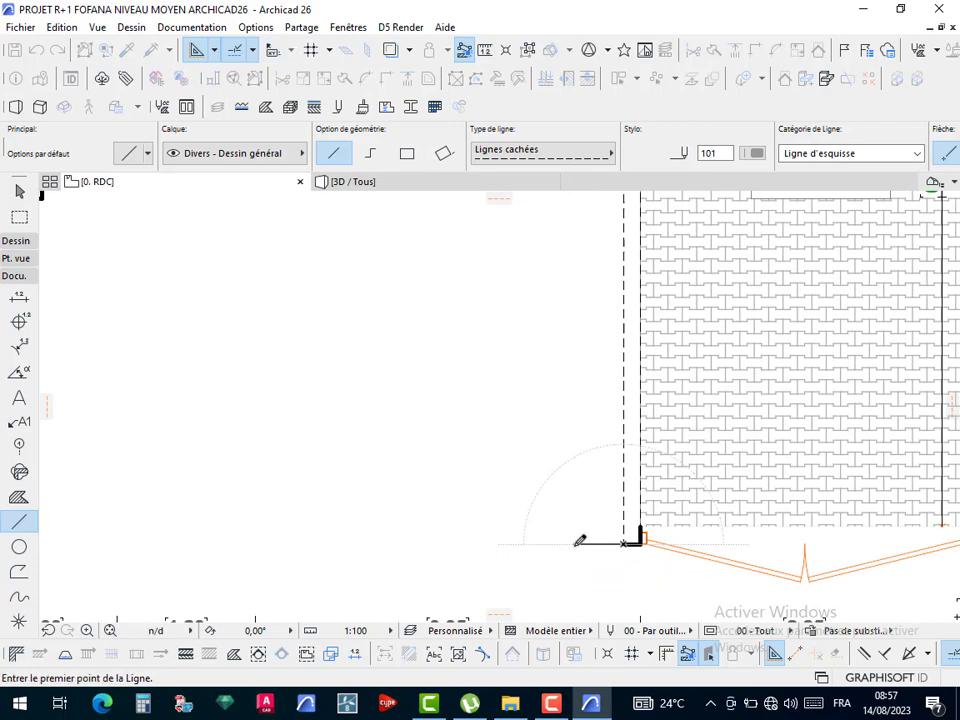
click(530, 540)
scroll(538, 468, down, 3)
scroll(538, 468, up, 5)
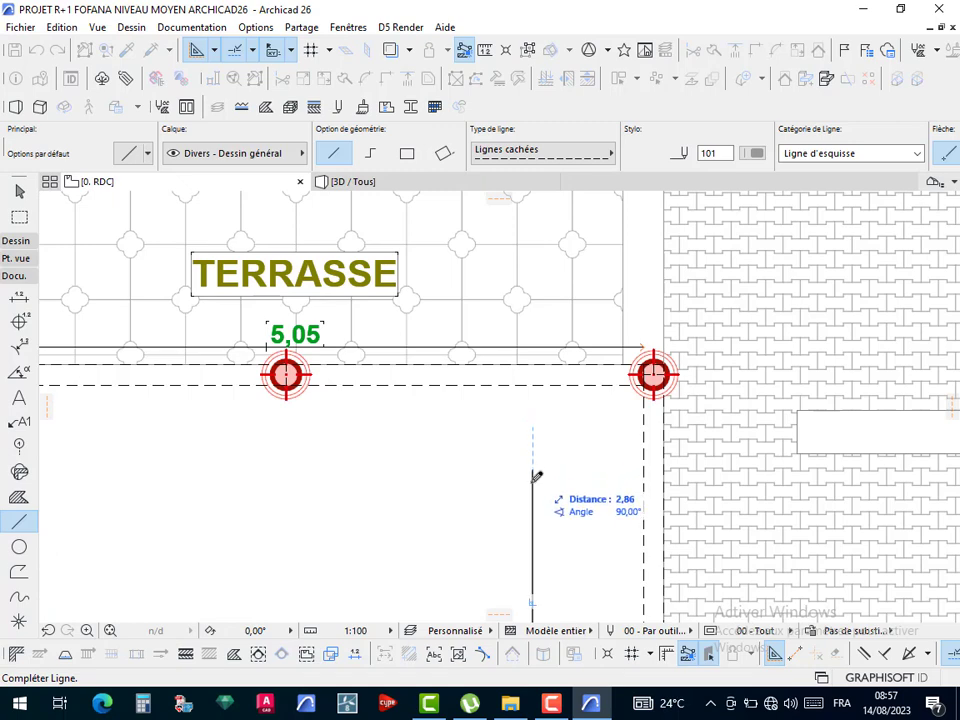
click(538, 460)
- Draw a grey hidden line 0,80 down from the SALON's outer wall corner beside the TERRASSE
scroll(362, 437, down, 1)
scroll(362, 437, down, 3)
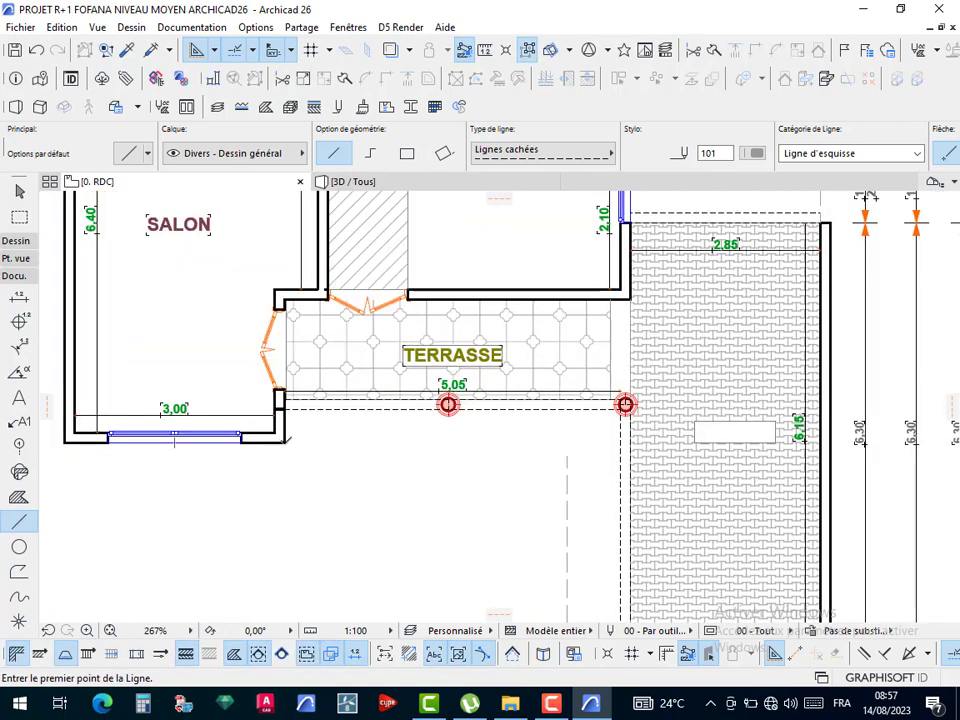
scroll(287, 438, up, 5)
click(283, 439)
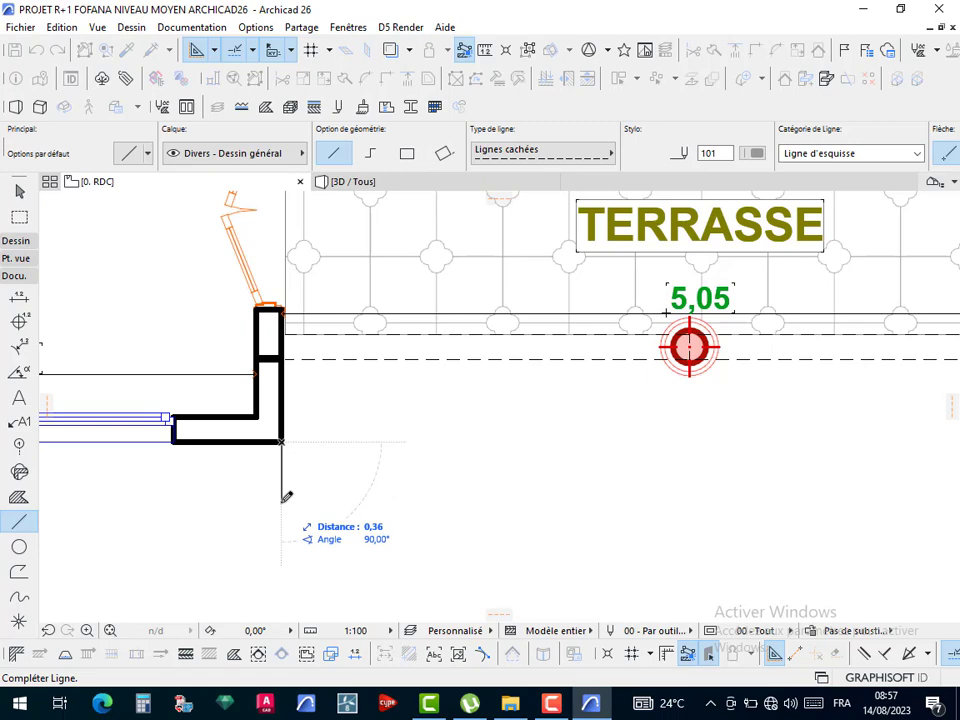
text(,)
text(50)
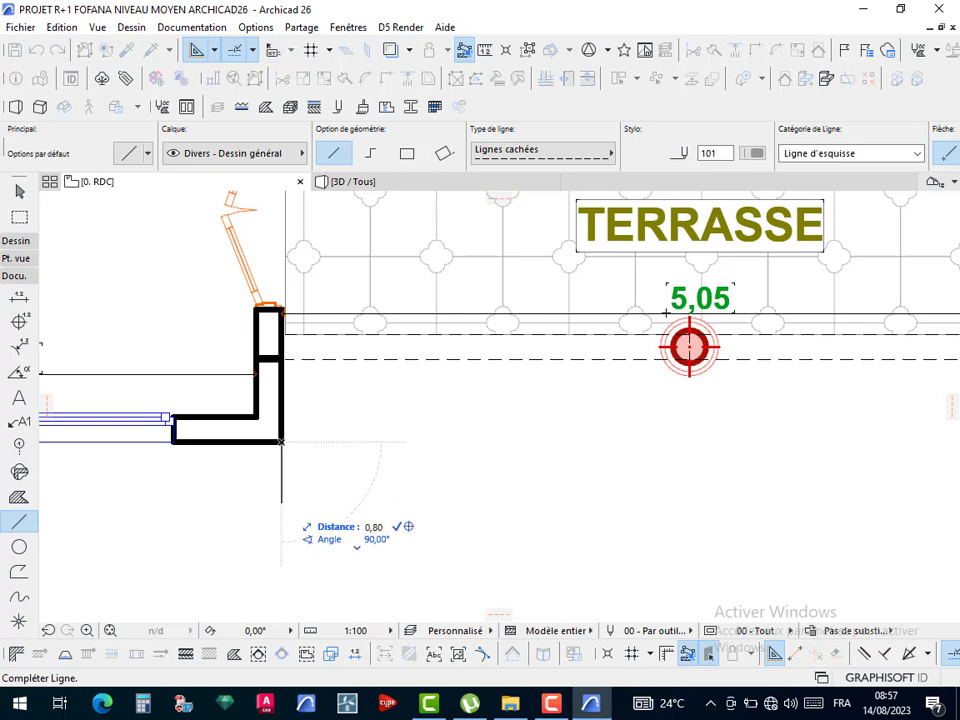
key(Return)
scroll(296, 476, down, 3)
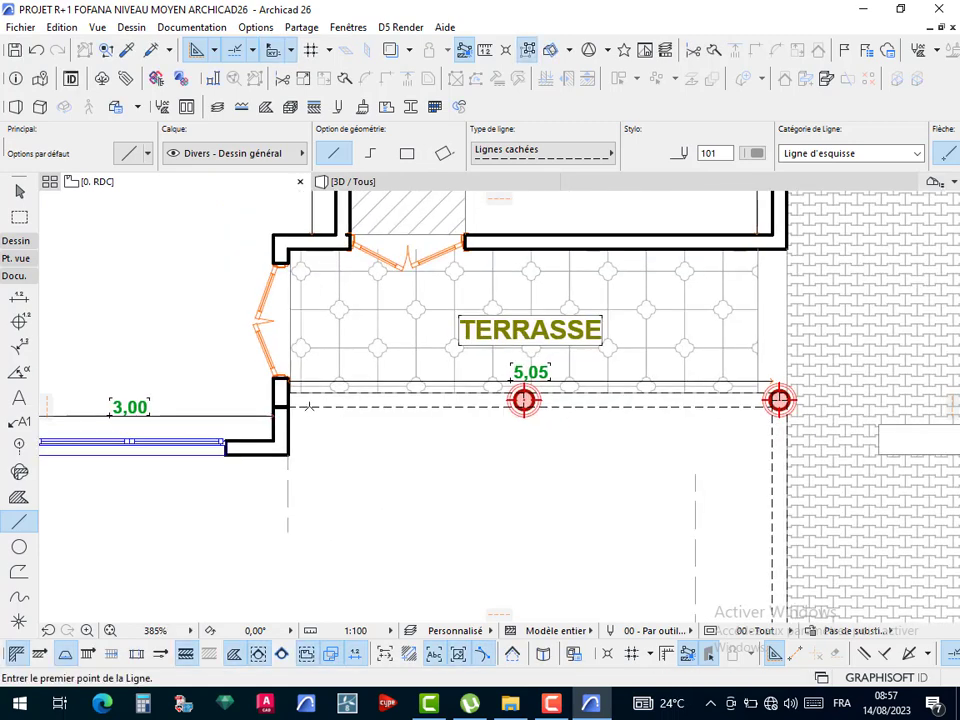
- Measure in the 3D view how far the upper balcony's edge projects beyond the SALON wall
key(Escape)
click(420, 182)
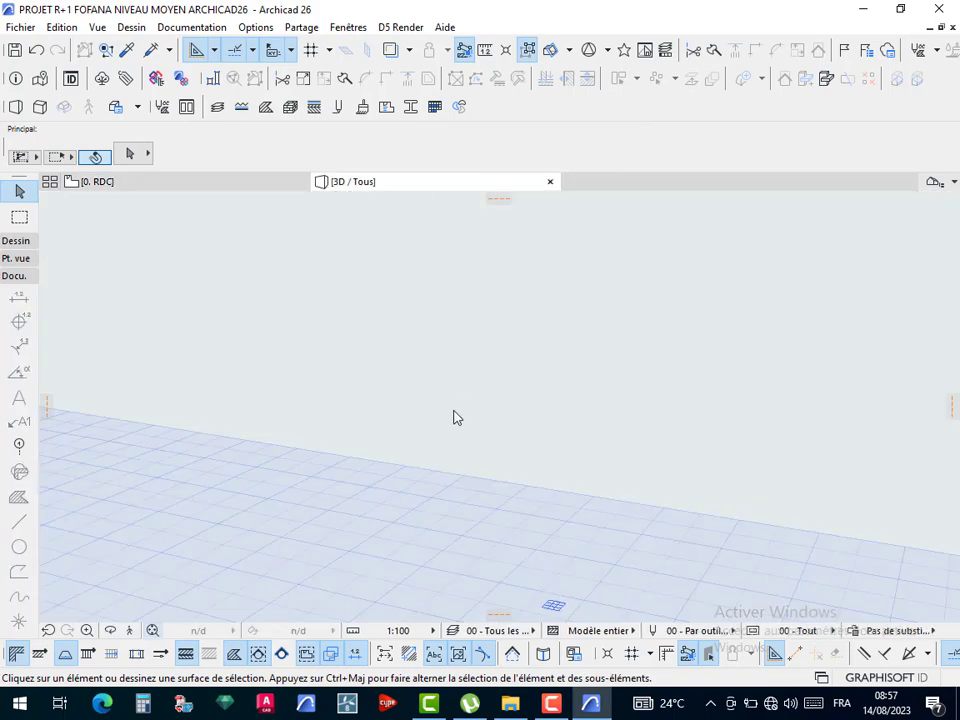
scroll(441, 486, up, 10)
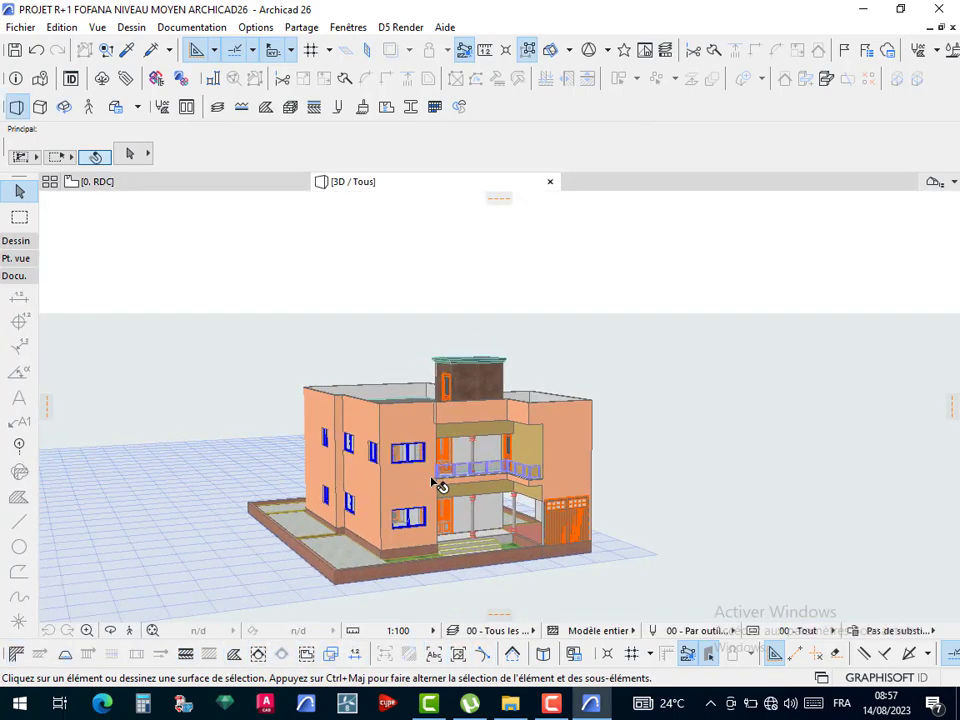
scroll(437, 501, up, 10)
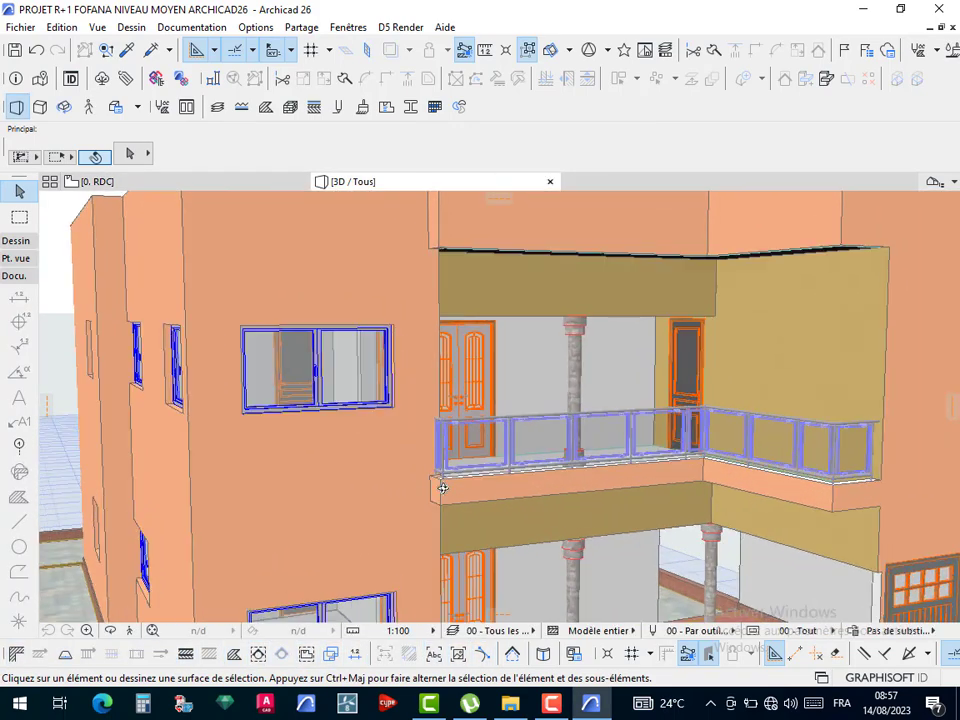
shift+middle_drag(708, 453, 597, 480)
scroll(597, 480, up, 4)
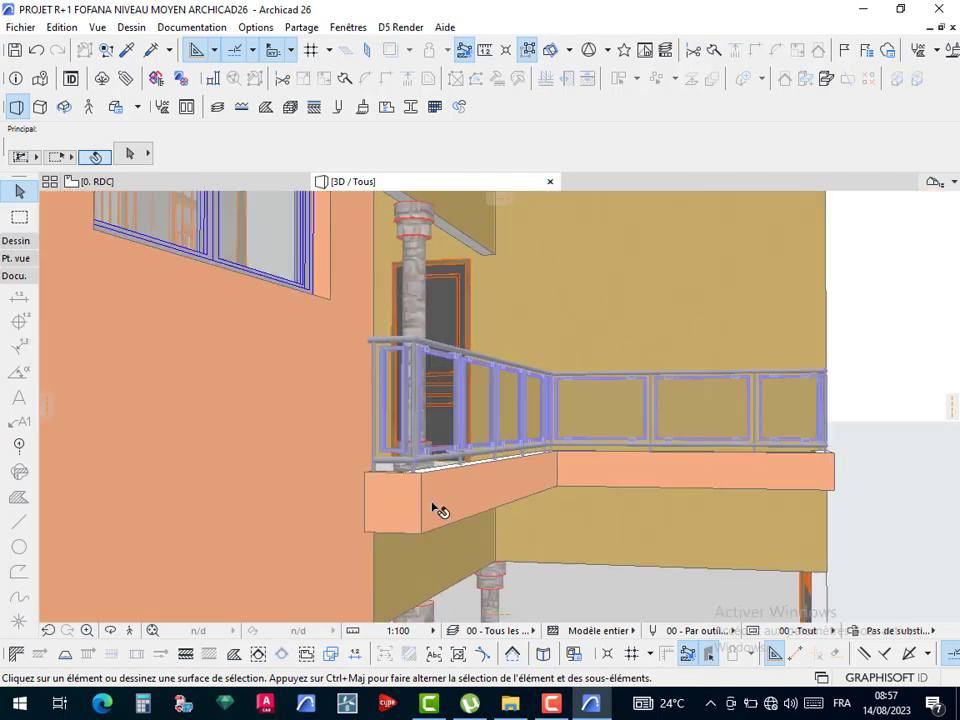
click(488, 52)
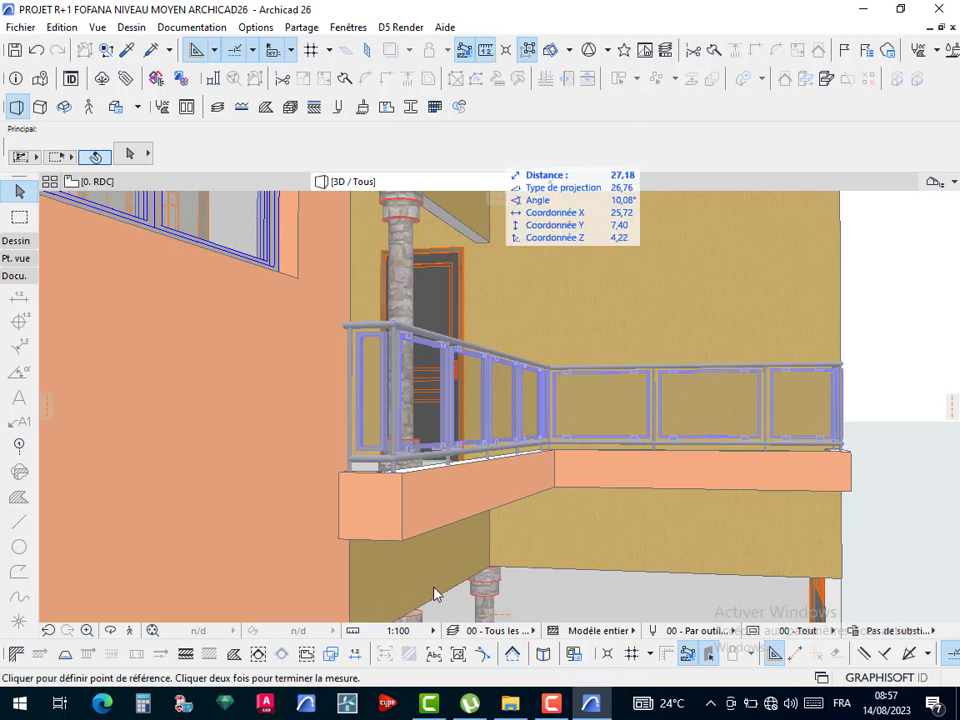
click(339, 540)
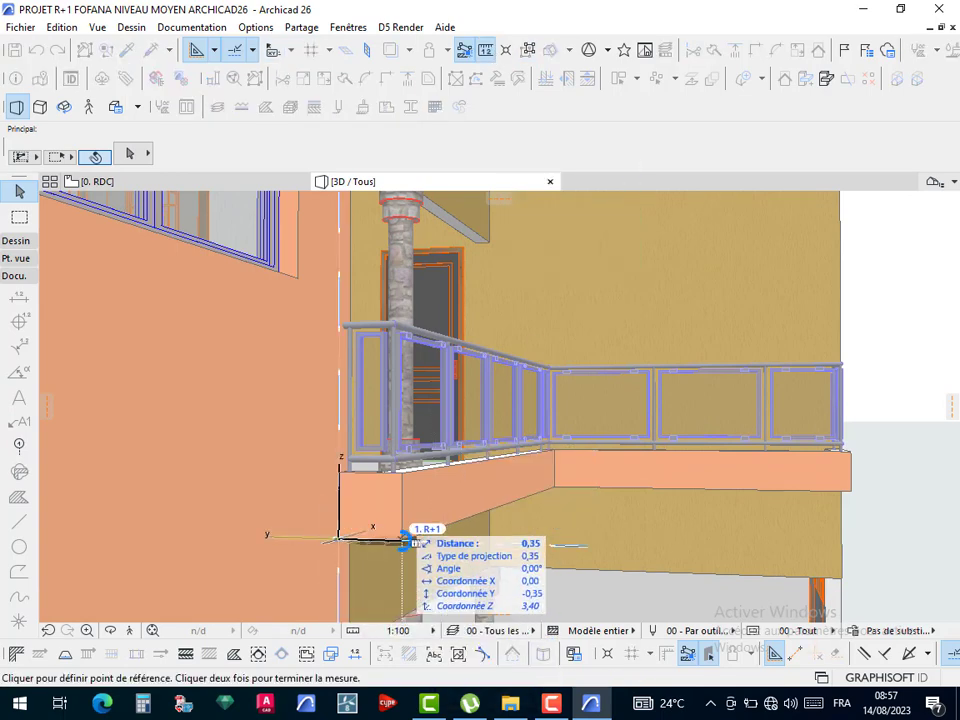
key(Escape)
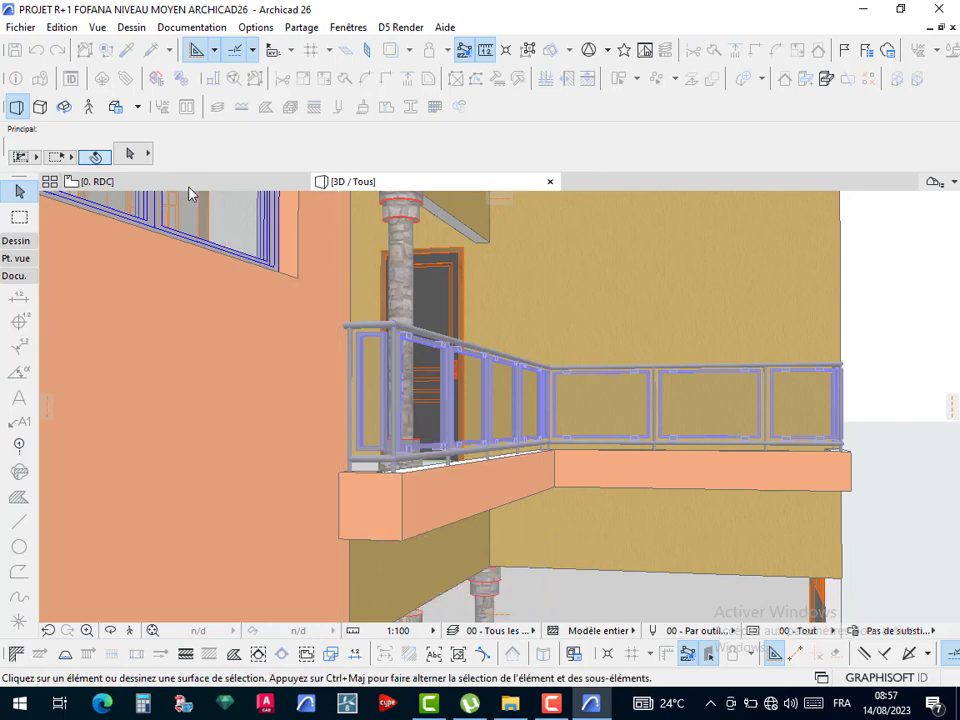
- Shorten the hidden line below the SALON's outer corner on the RDC plan to 0,35
click(190, 182)
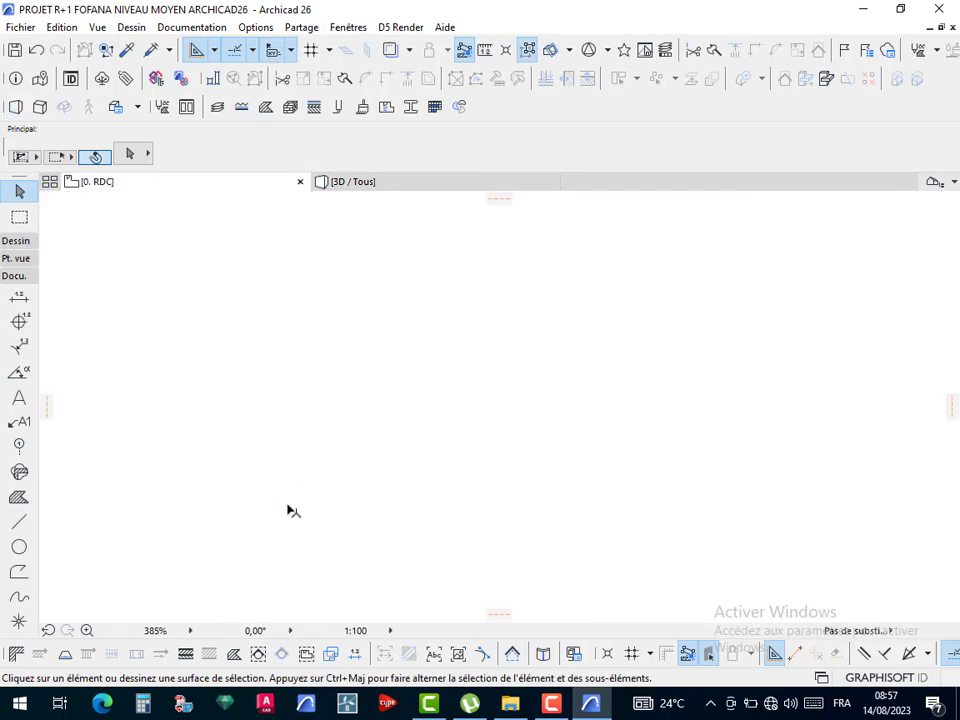
click(289, 525)
click(288, 530)
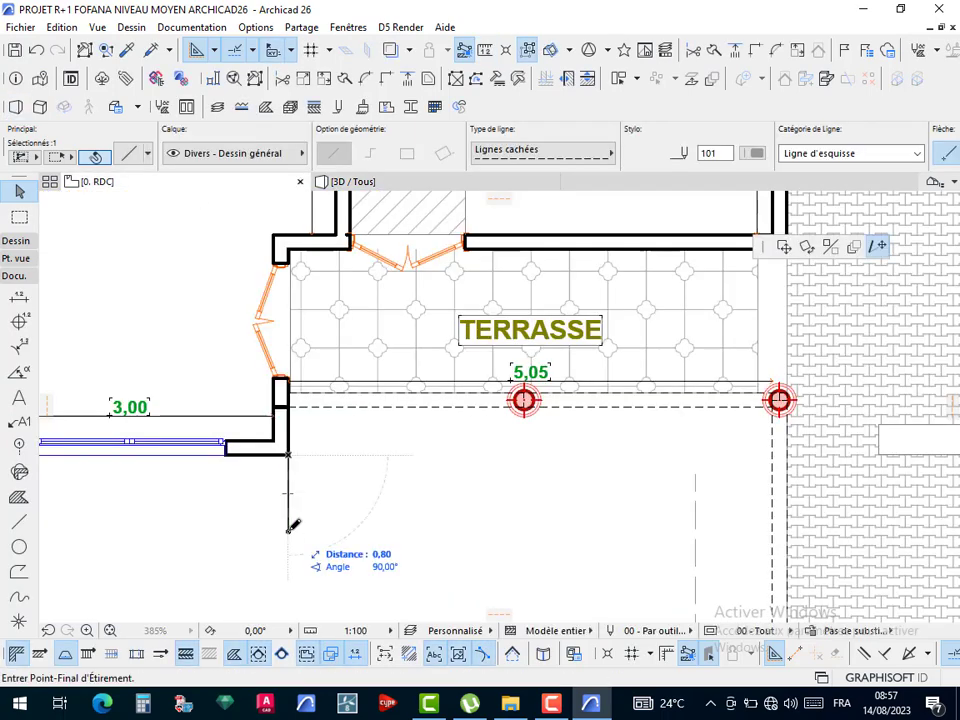
scroll(297, 483, up, 4)
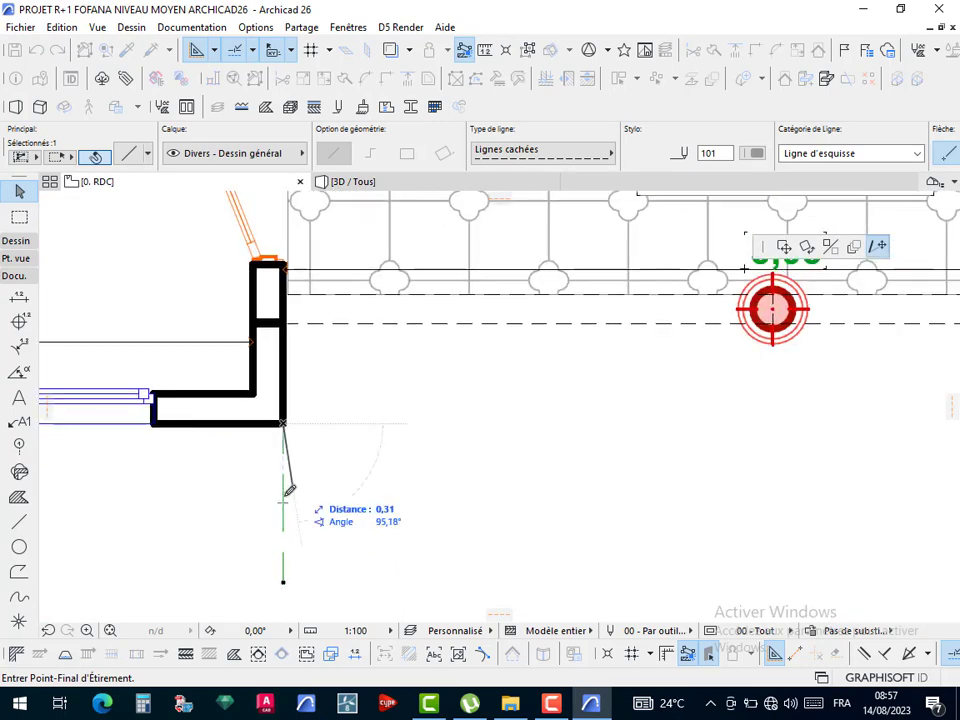
text(,)
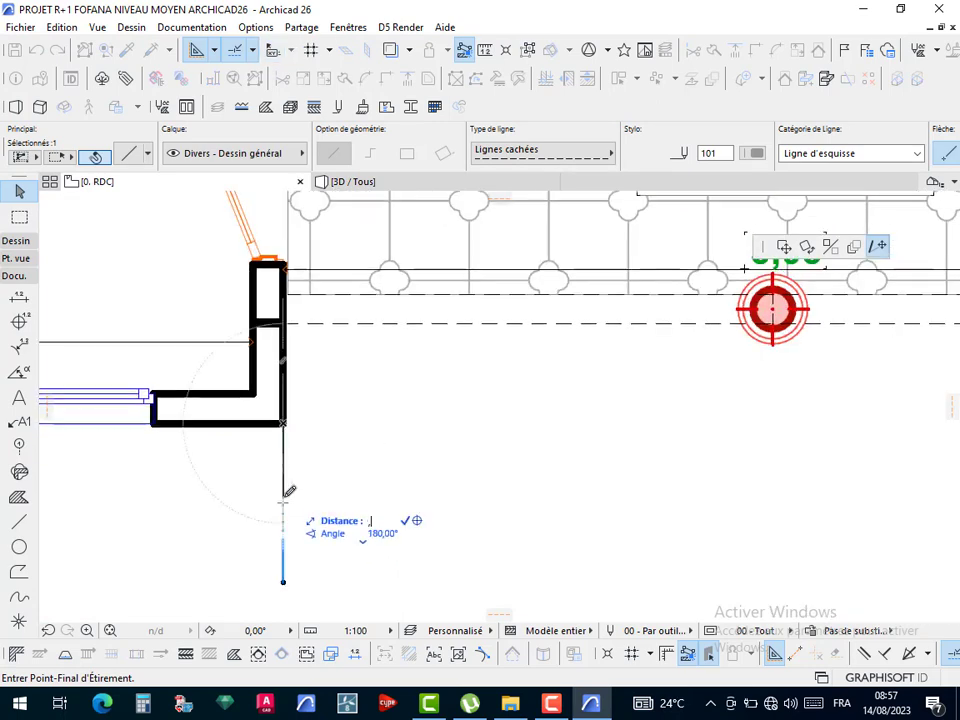
text(35)
key(Return)
key(Escape)
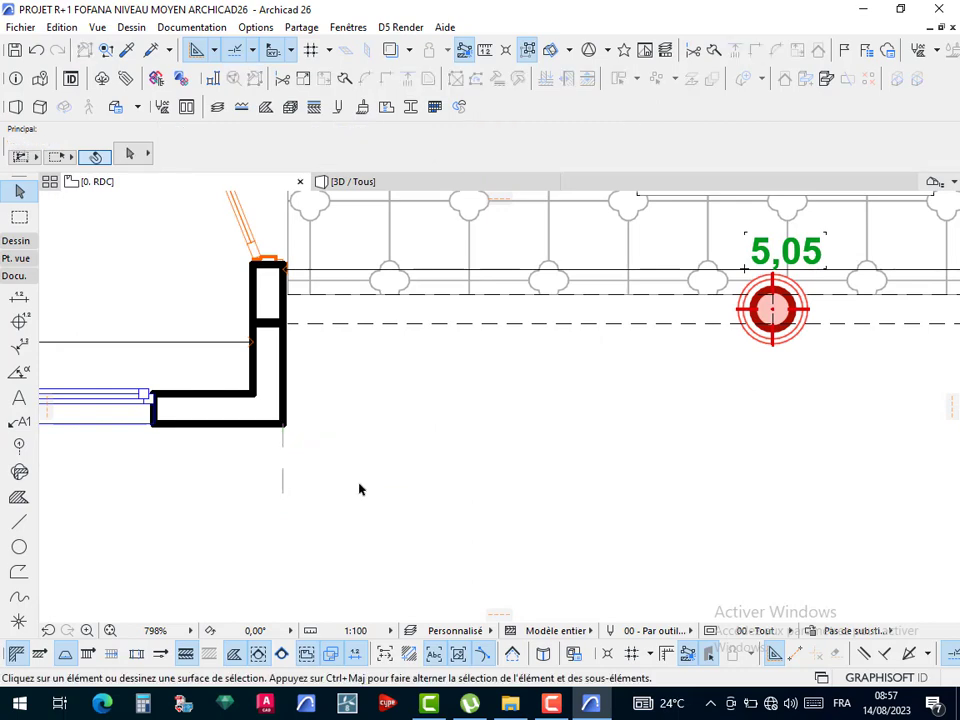
- Draw a horizontal hidden line from the short line's lower end across to the vertical hidden line beside the garage
key(w)
click(283, 493)
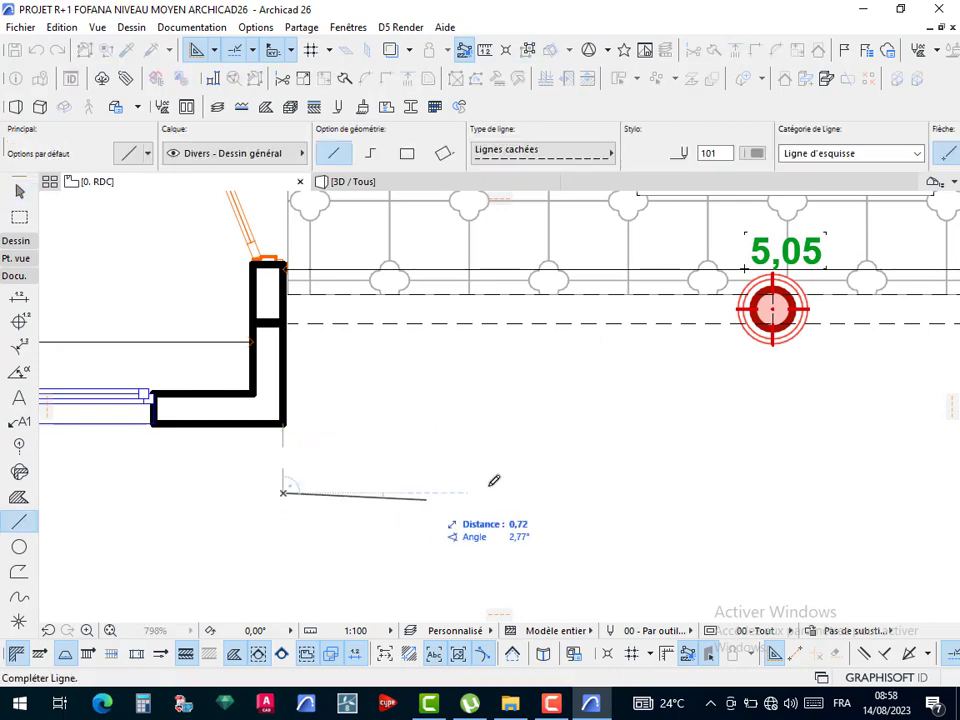
scroll(493, 481, down, 3)
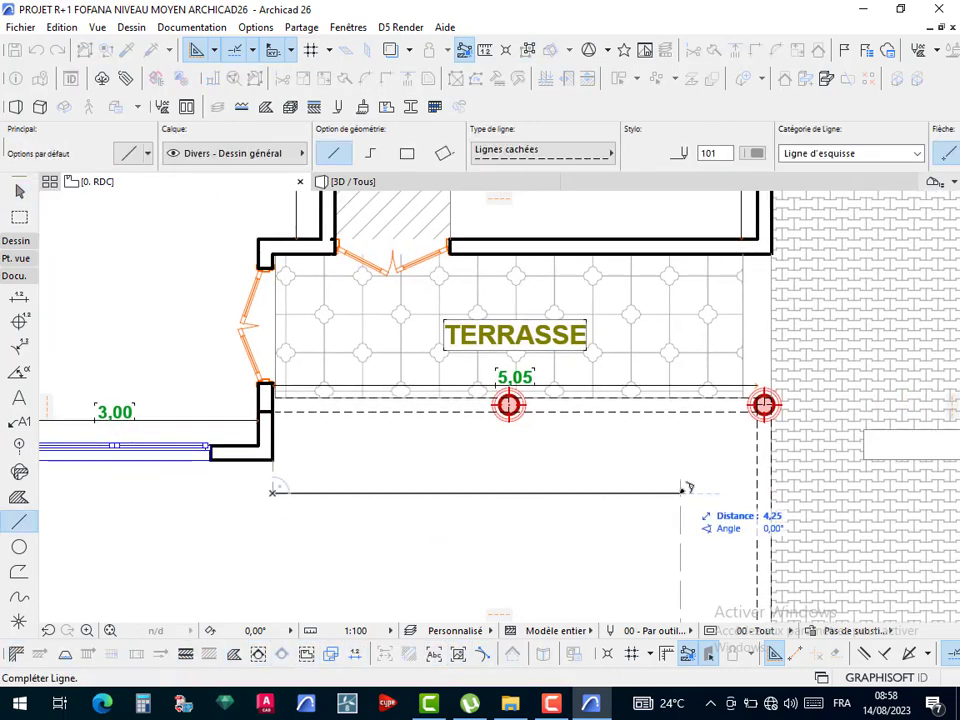
click(680, 489)
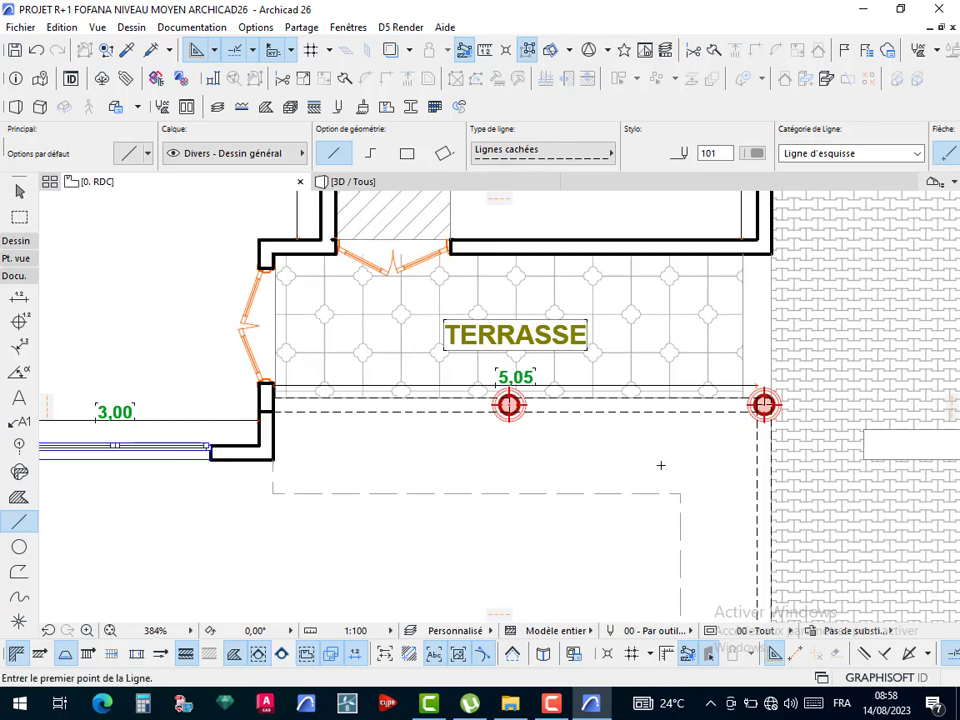
scroll(660, 463, down, 3)
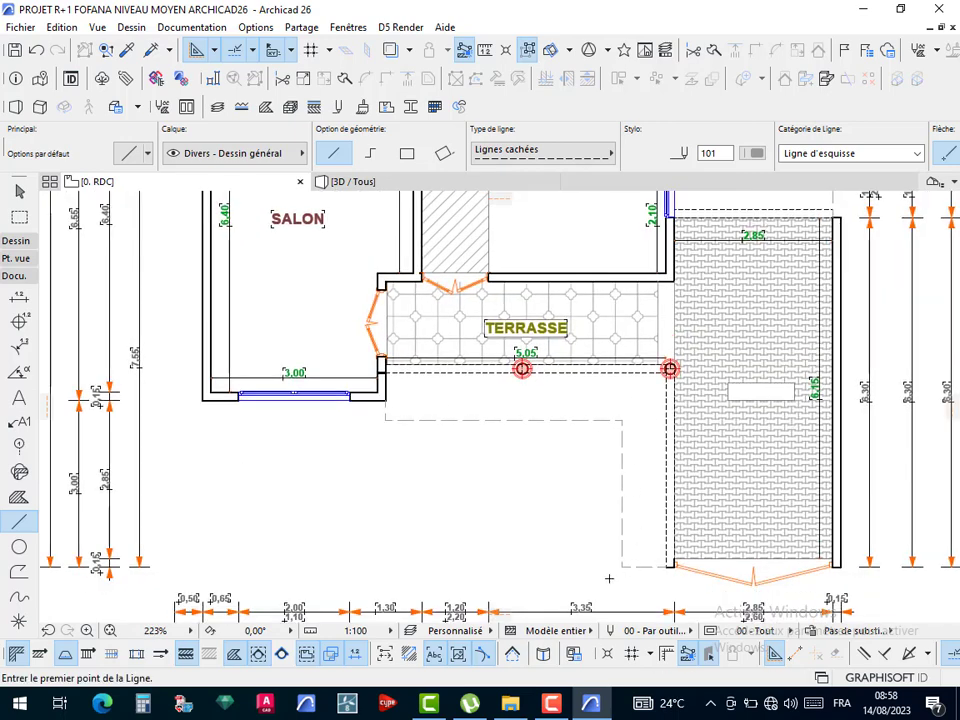
scroll(629, 521, up, 2)
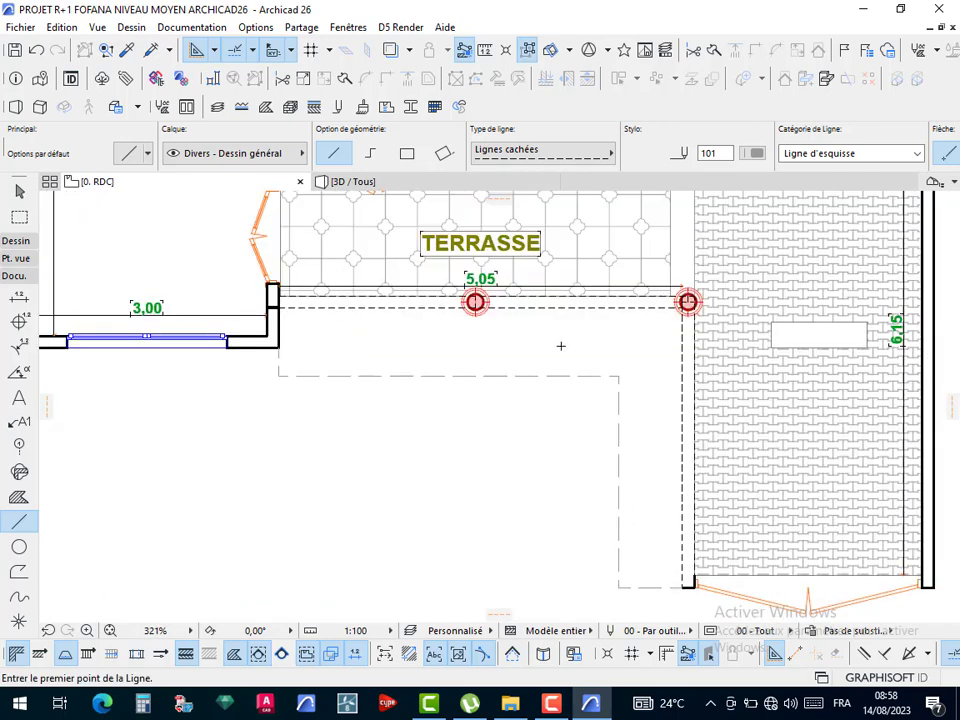
- Examine the whole RDC plan, including its room labels, interior dimensions, hatches and hidden outlines
scroll(501, 446, down, 4)
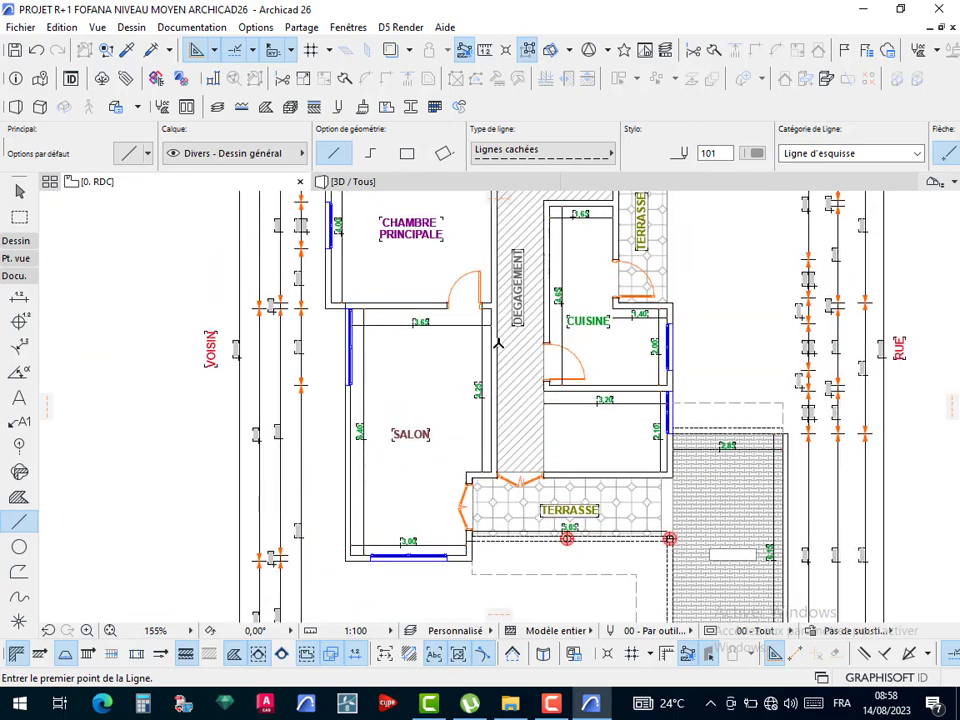
middle_drag(500, 343, 505, 403)
middle_drag(476, 293, 466, 357)
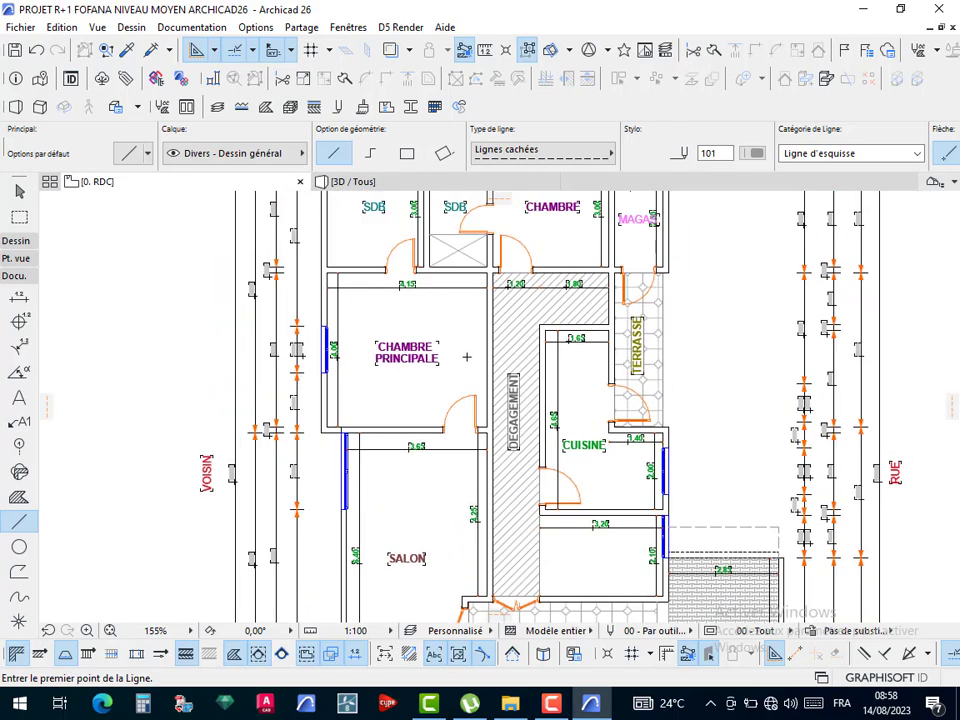
scroll(466, 357, down, 4)
scroll(525, 408, up, 10)
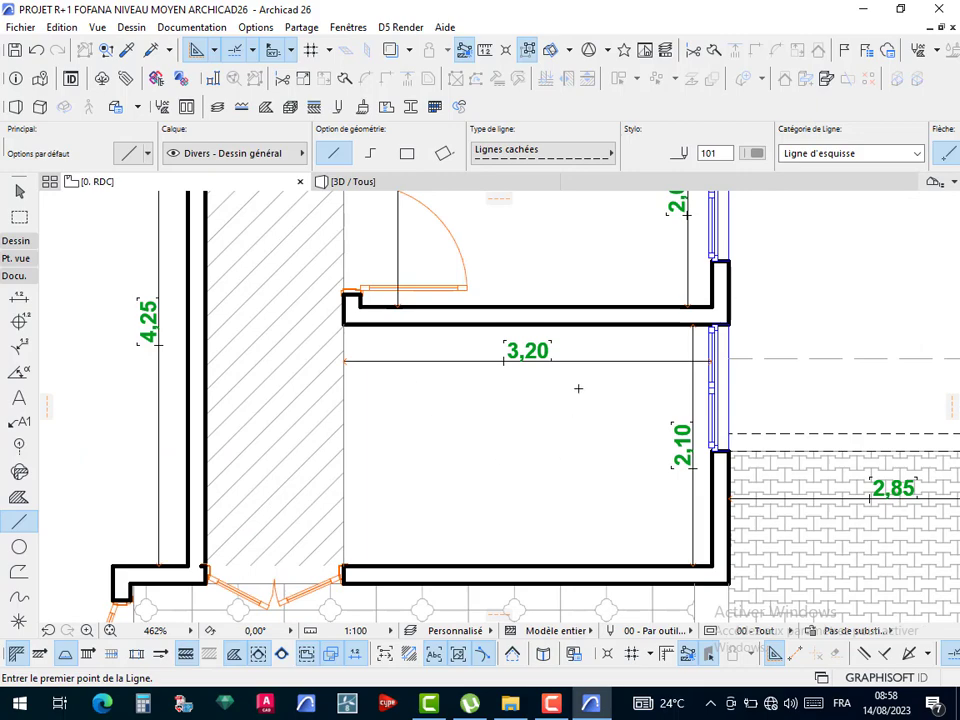
scroll(578, 388, down, 12)
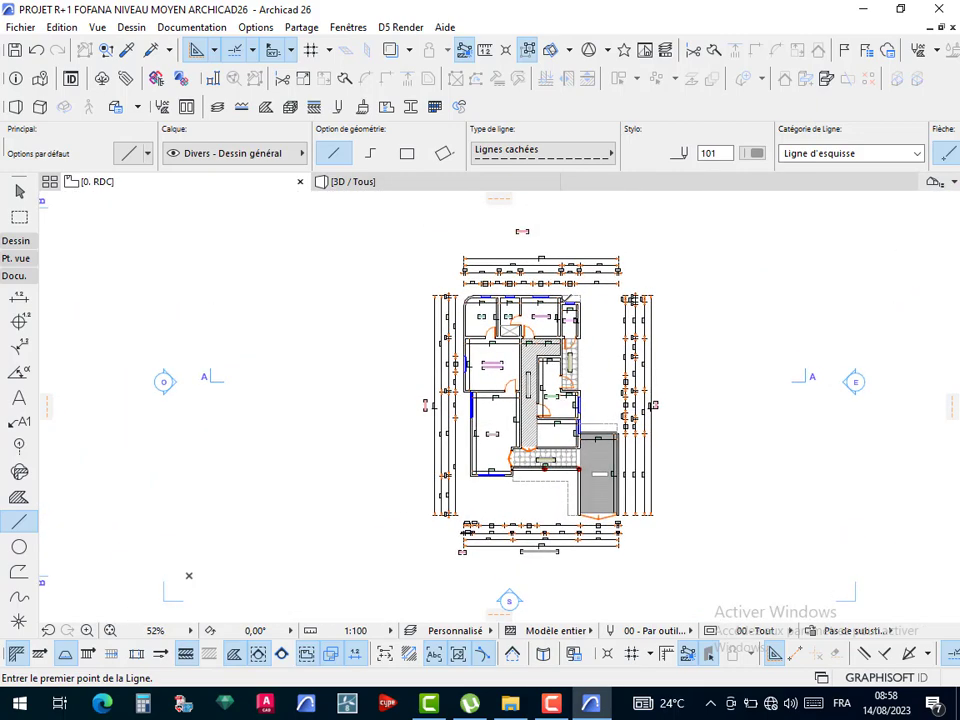
scroll(563, 299, up, 3)
middle_drag(569, 328, 567, 371)
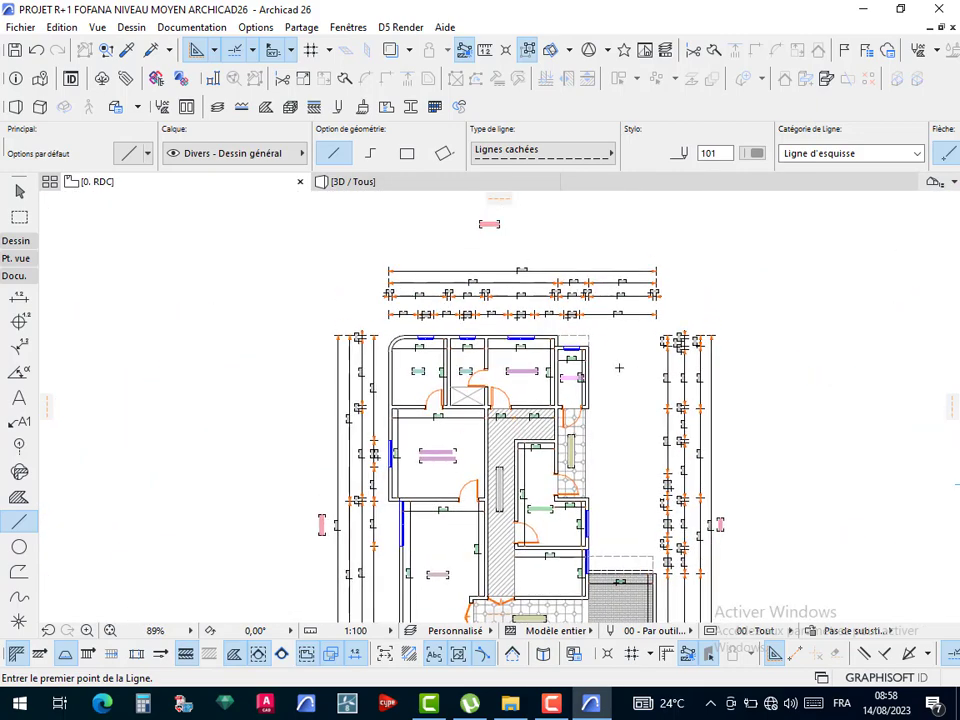
- Open the 1. R+1 floor plan from the project's storeys and leave the Line tool
click(935, 184)
click(768, 309)
click(953, 185)
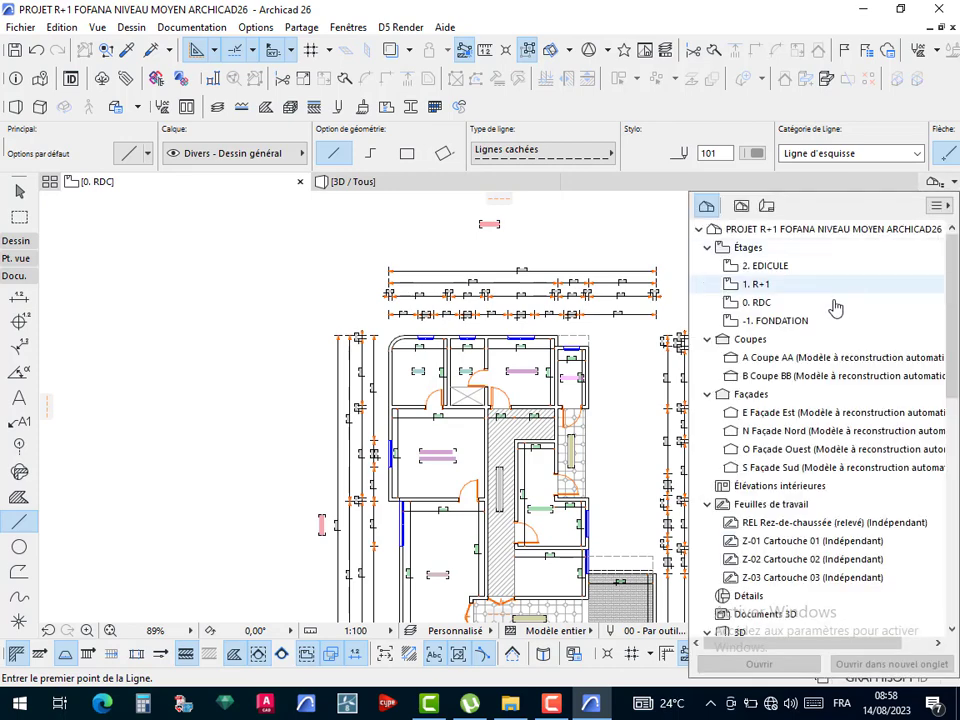
click(770, 295)
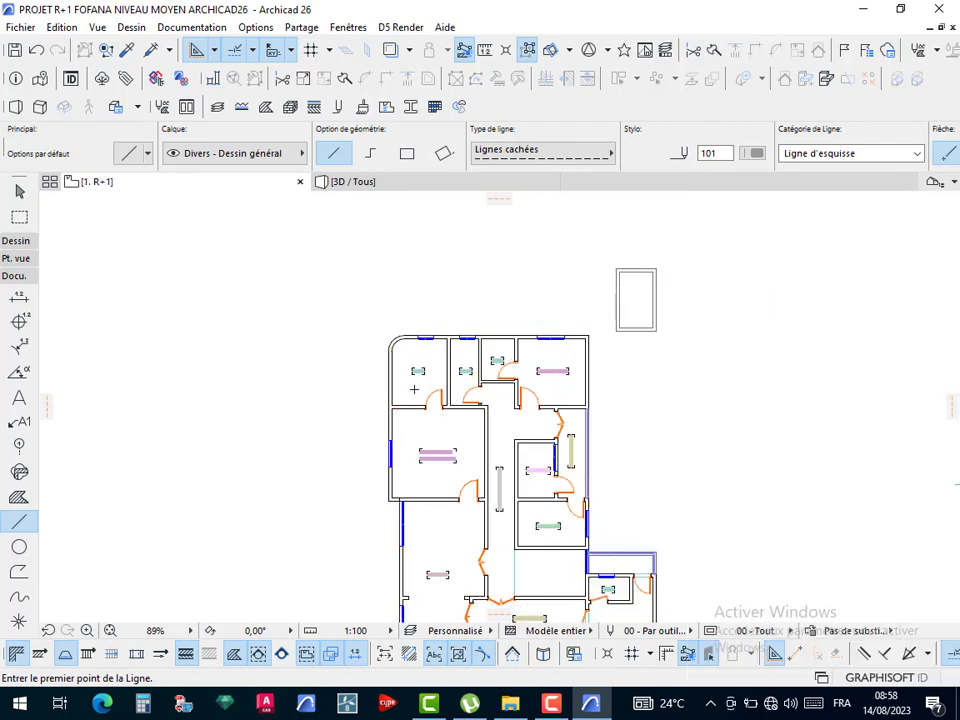
key(Escape)
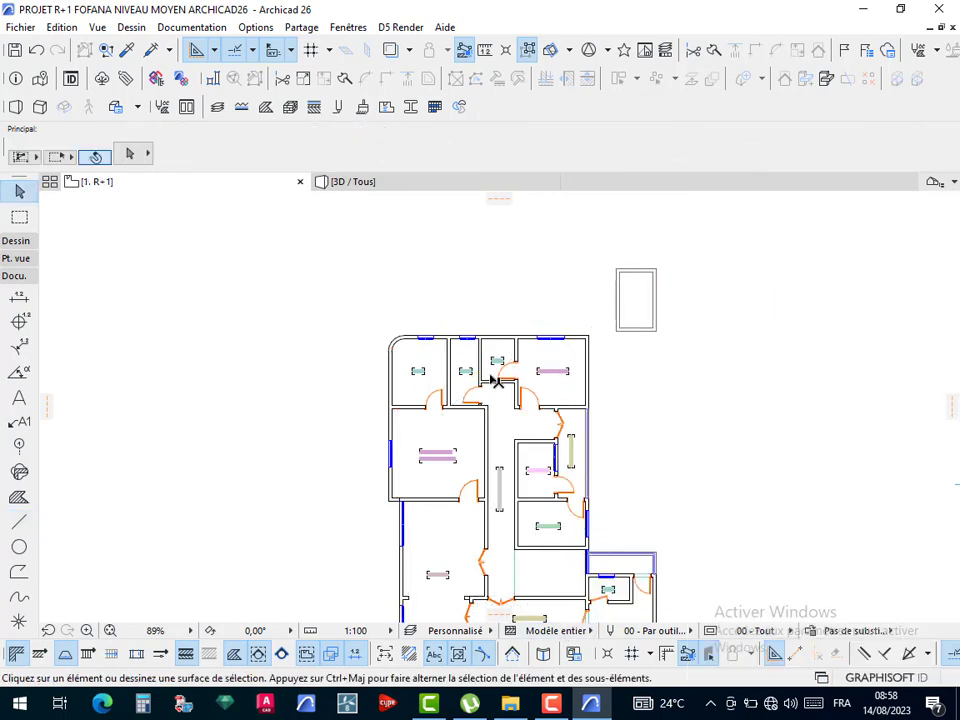
- Examine the whole R+1 floor plan, including its room labels, walls, openings, terraces and balcony outlines
scroll(505, 383, down, 3)
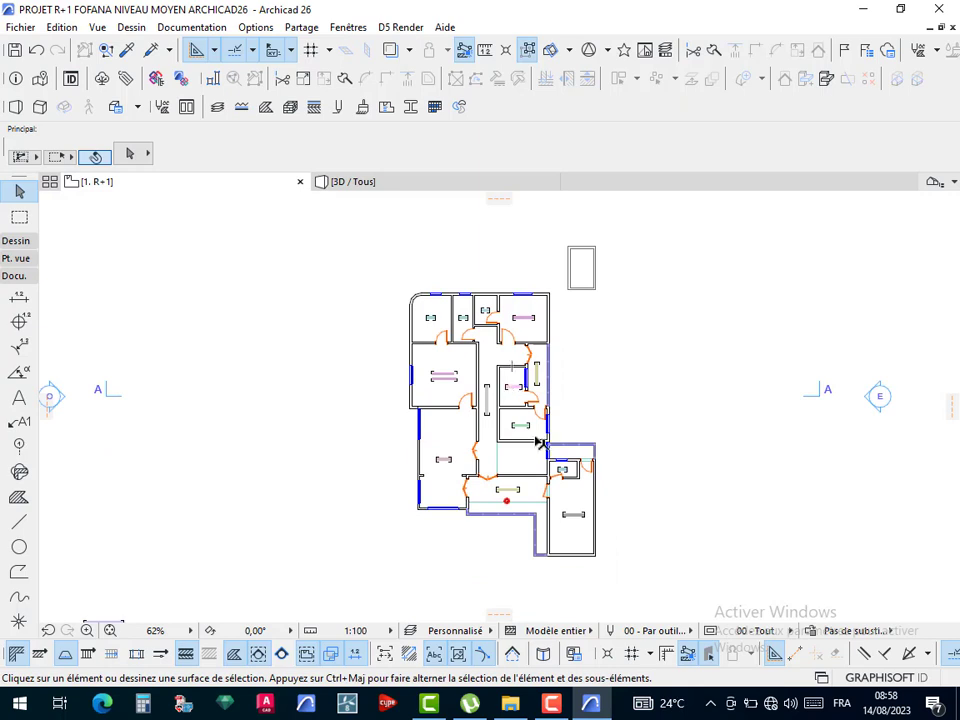
scroll(506, 327, up, 3)
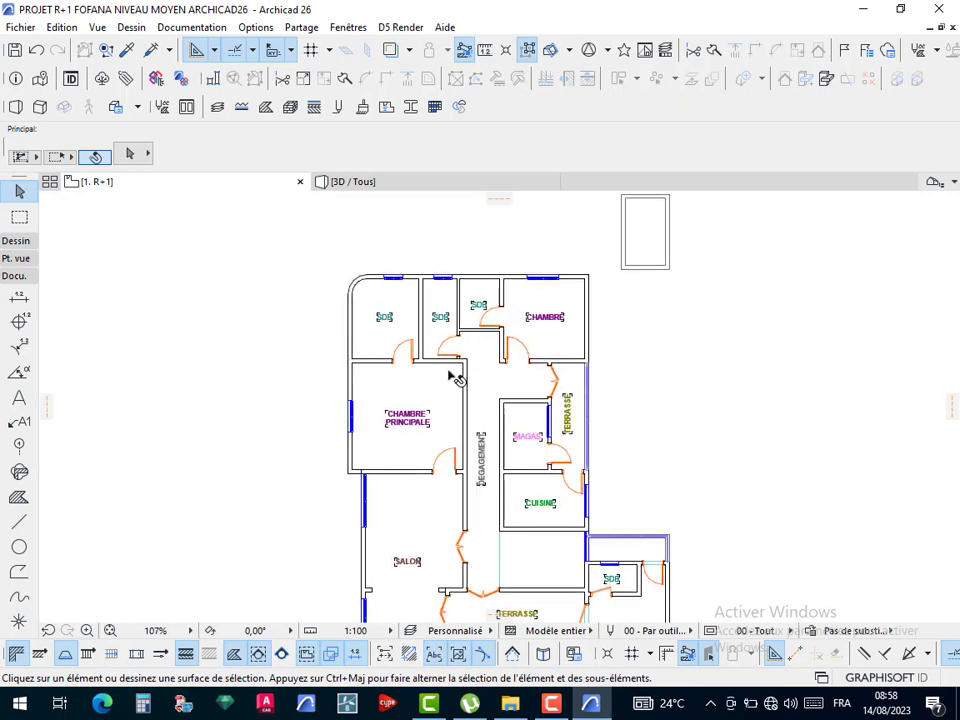
scroll(516, 541, up, 1)
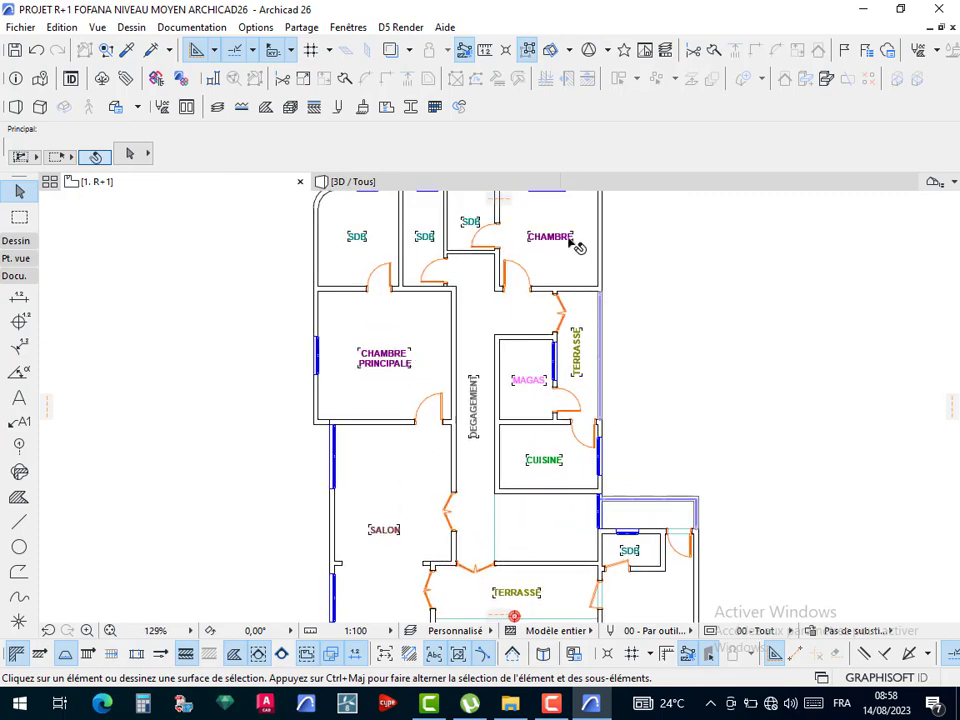
scroll(642, 387, down, 2)
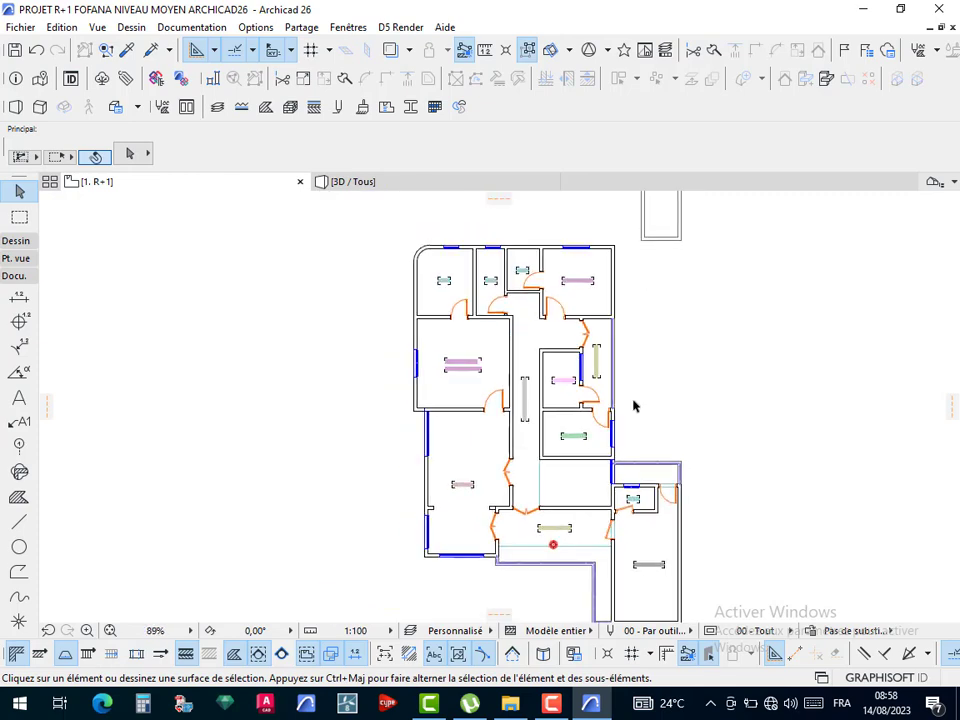
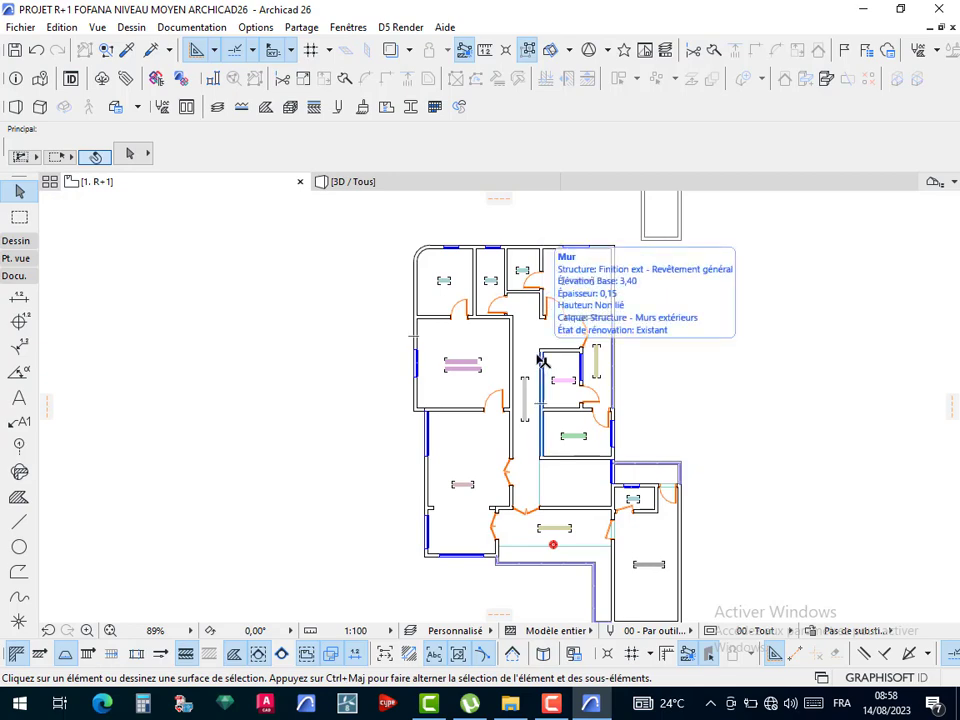
scroll(641, 568, up, 5)
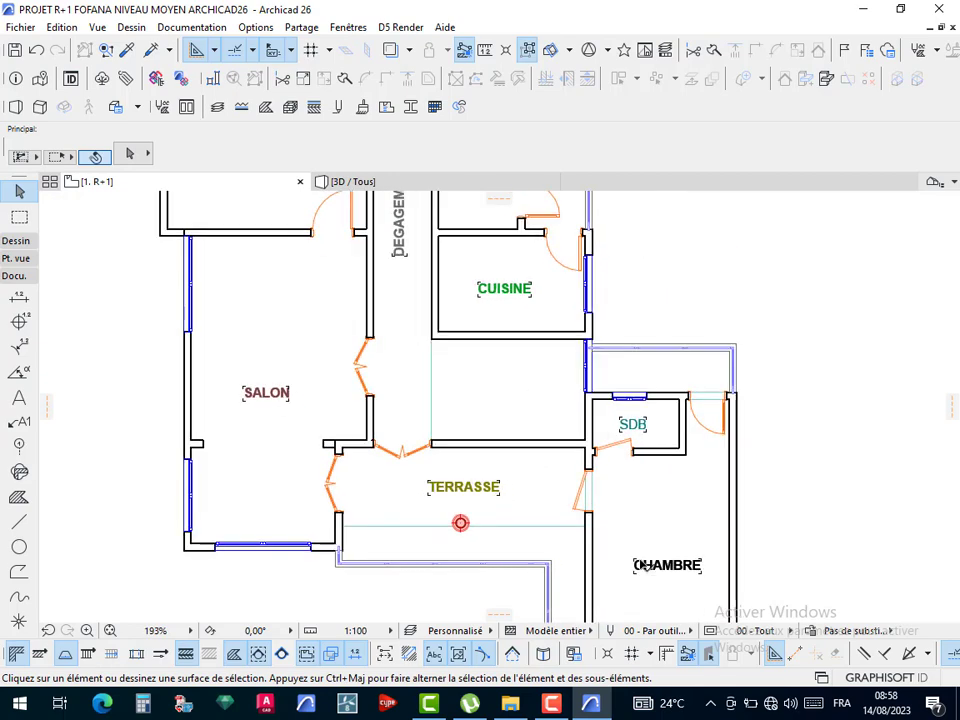
scroll(405, 435, down, 3)
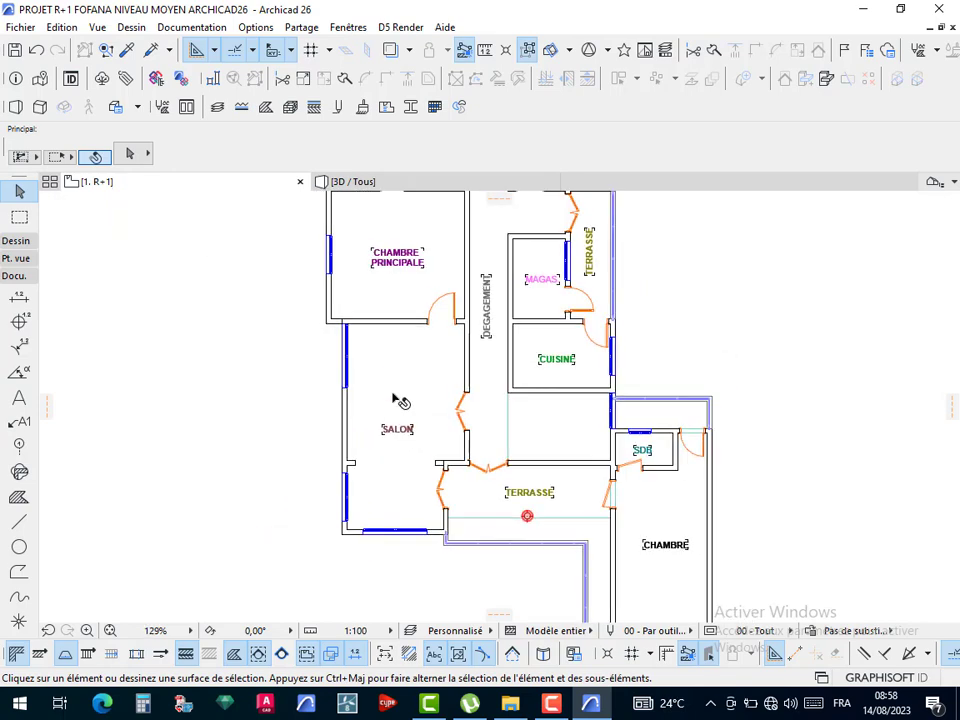
scroll(633, 478, down, 2)
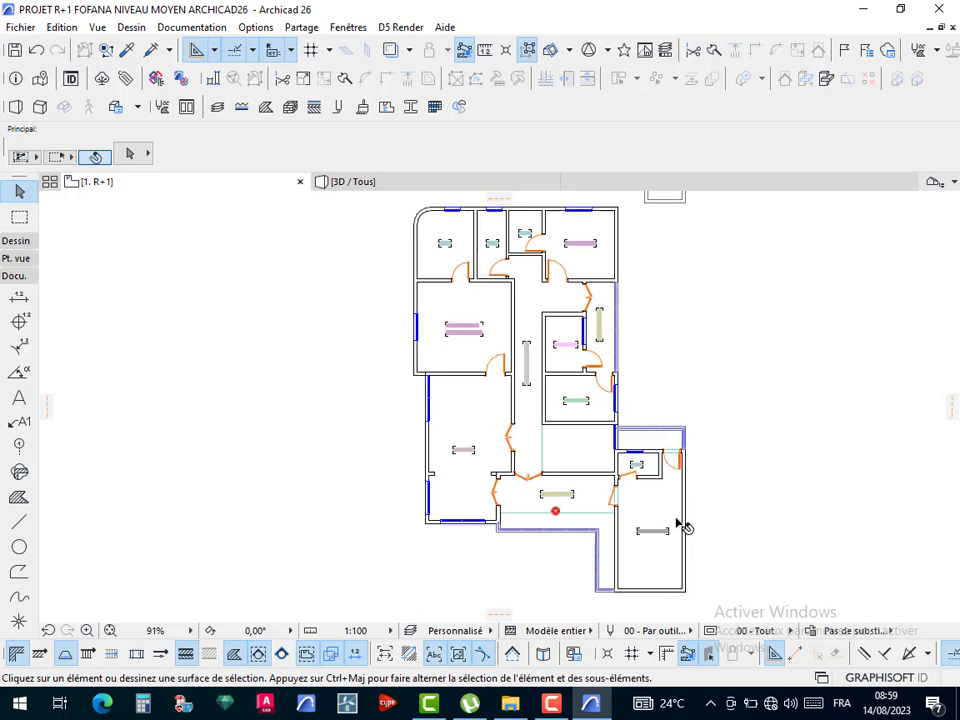
scroll(620, 463, up, 5)
scroll(624, 455, down, 2)
scroll(585, 480, down, 3)
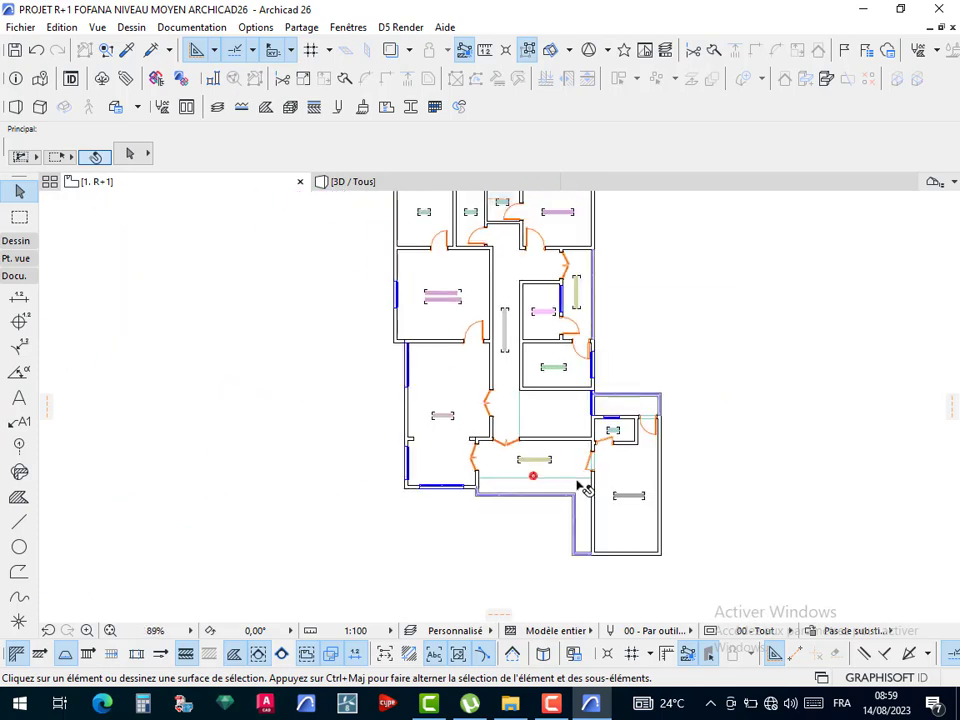
scroll(512, 360, up, 5)
scroll(521, 404, down, 6)
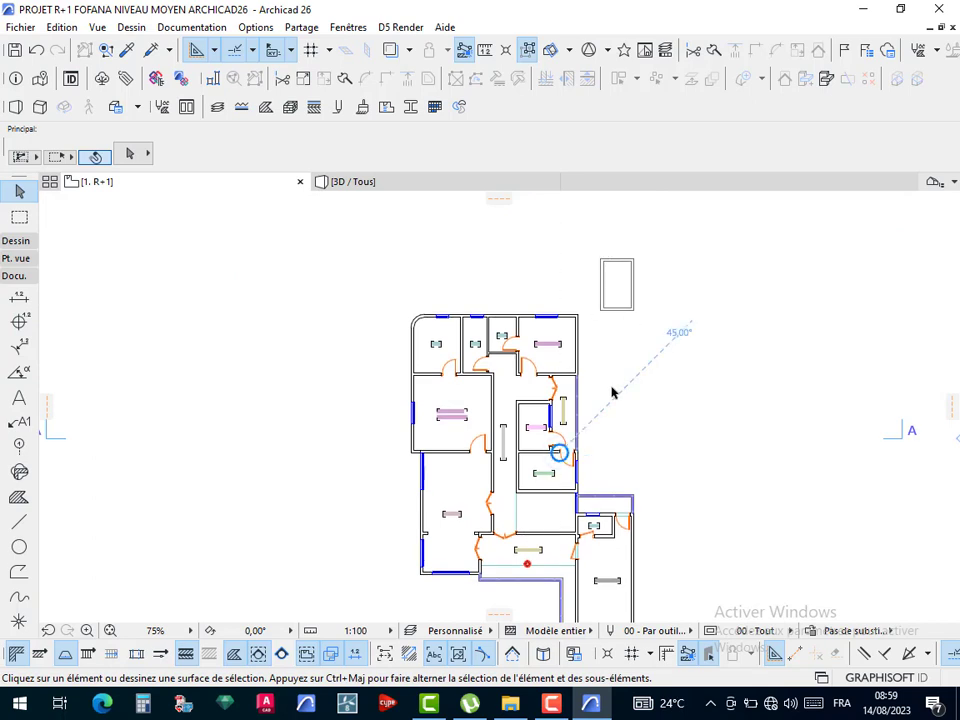
middle_drag(495, 479, 449, 408)
scroll(445, 356, up, 1)
- Open the 3D view and inspect the building's facades, balcony railings, roof parapet and rooftop stair enclosure from several angles
click(420, 183)
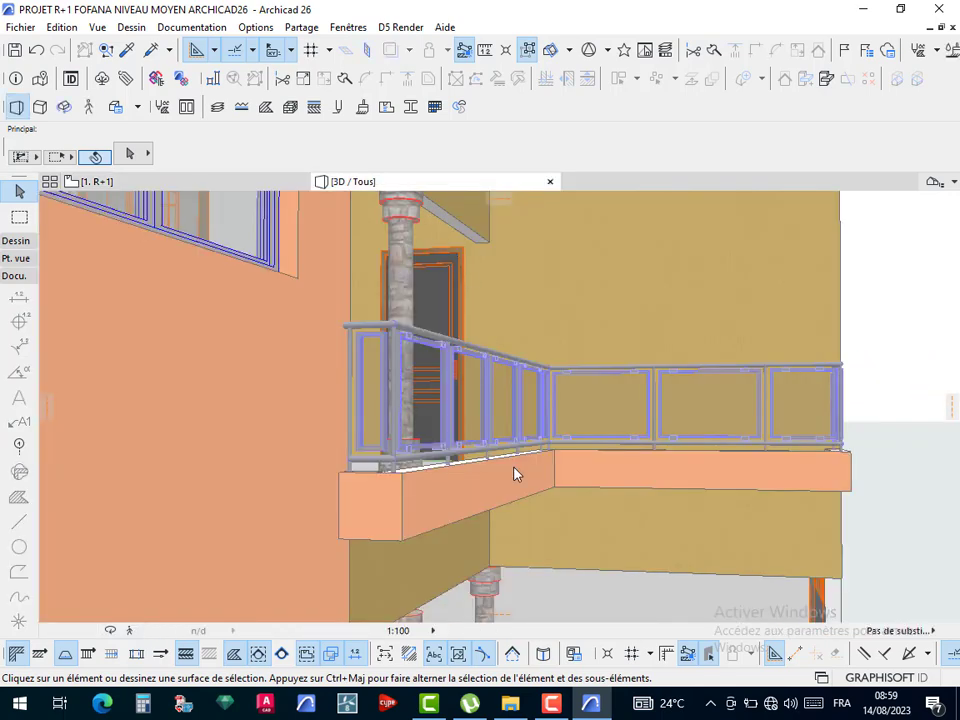
scroll(530, 466, down, 3)
scroll(587, 465, down, 8)
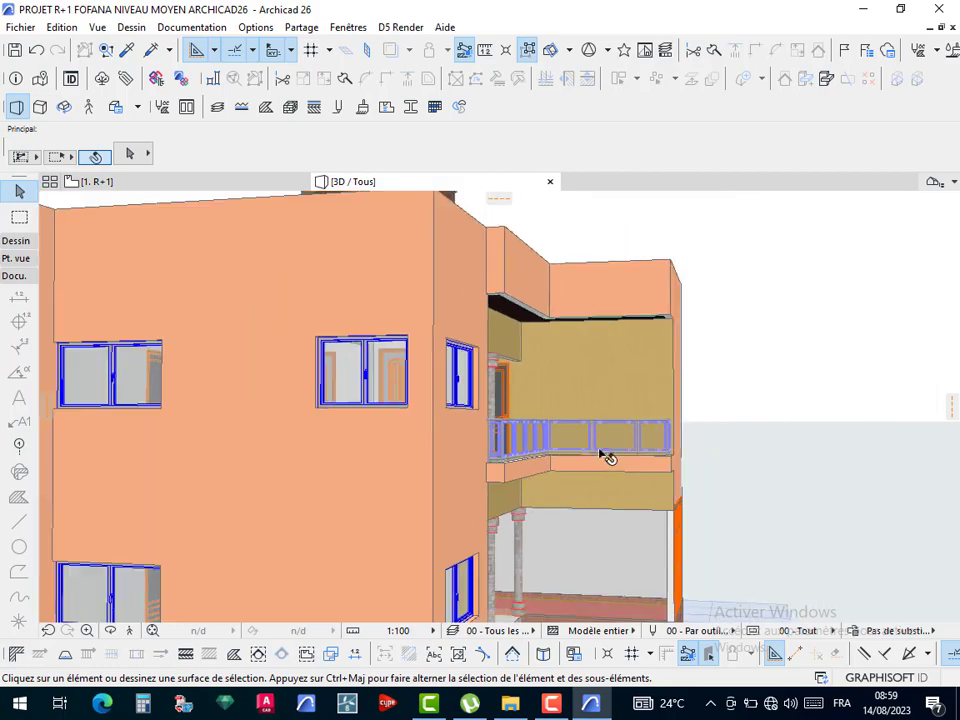
shift+middle_drag(539, 529, 553, 343)
scroll(621, 368, up, 2)
scroll(621, 368, up, 6)
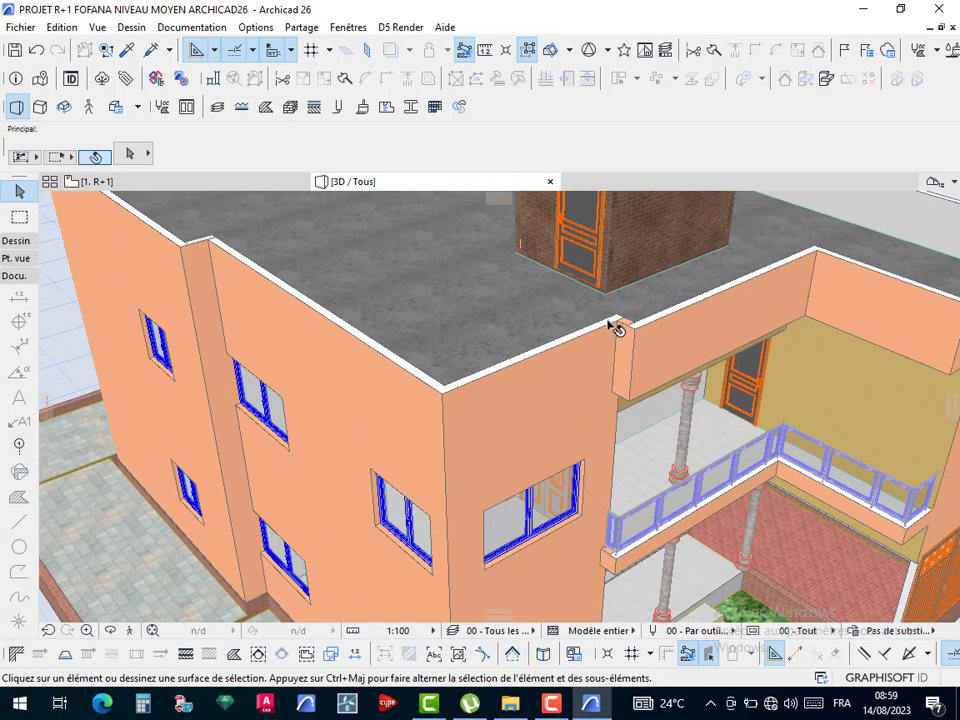
scroll(332, 446, down, 7)
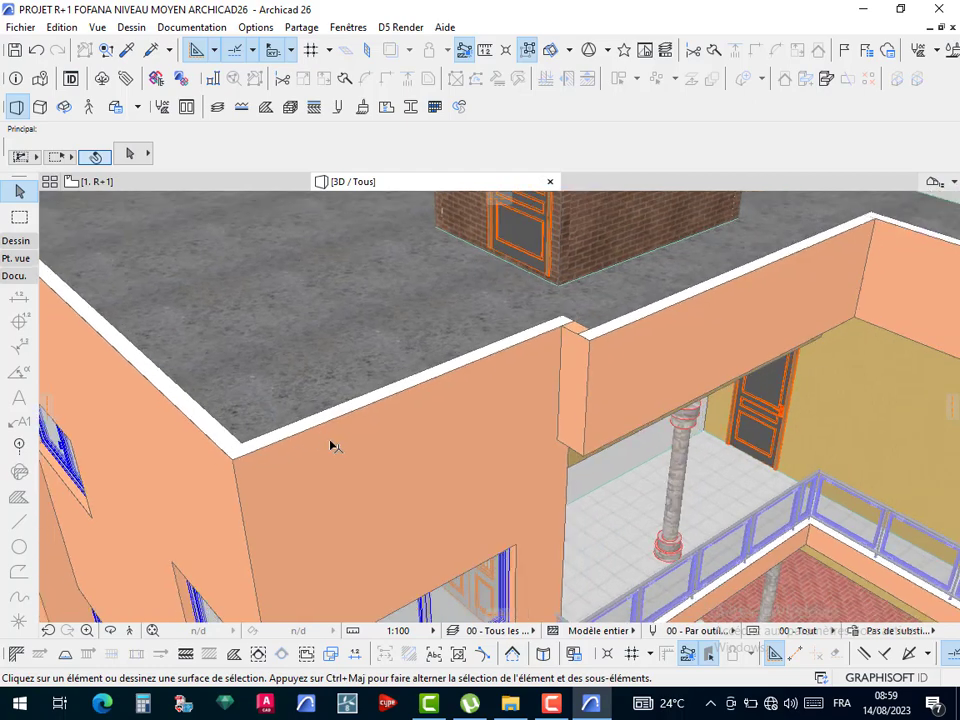
scroll(508, 495, down, 2)
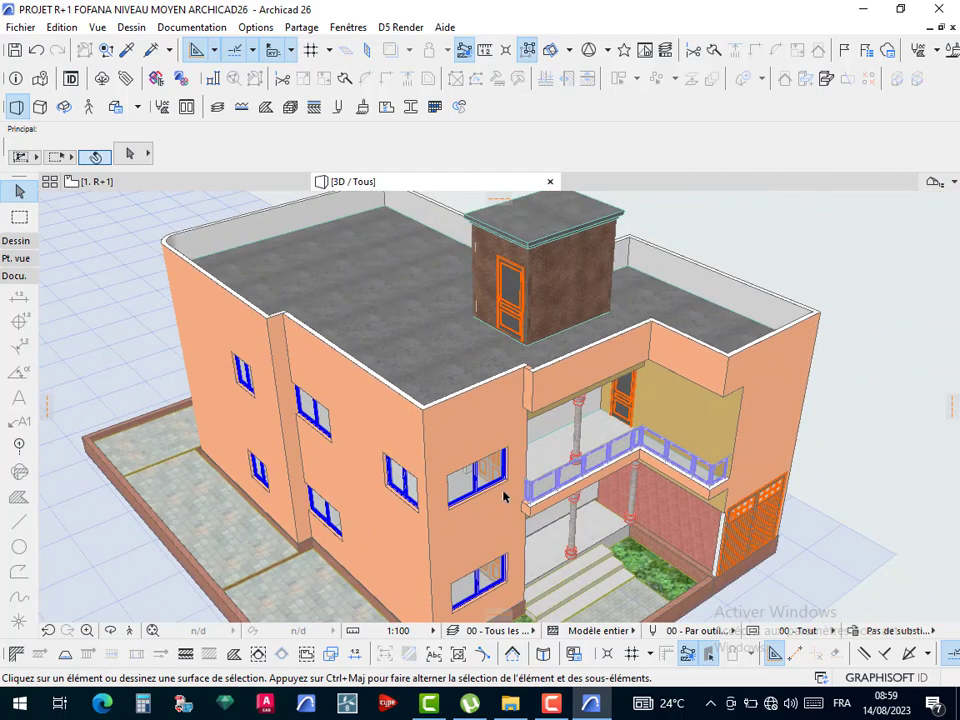
shift+middle_drag(429, 493, 458, 430)
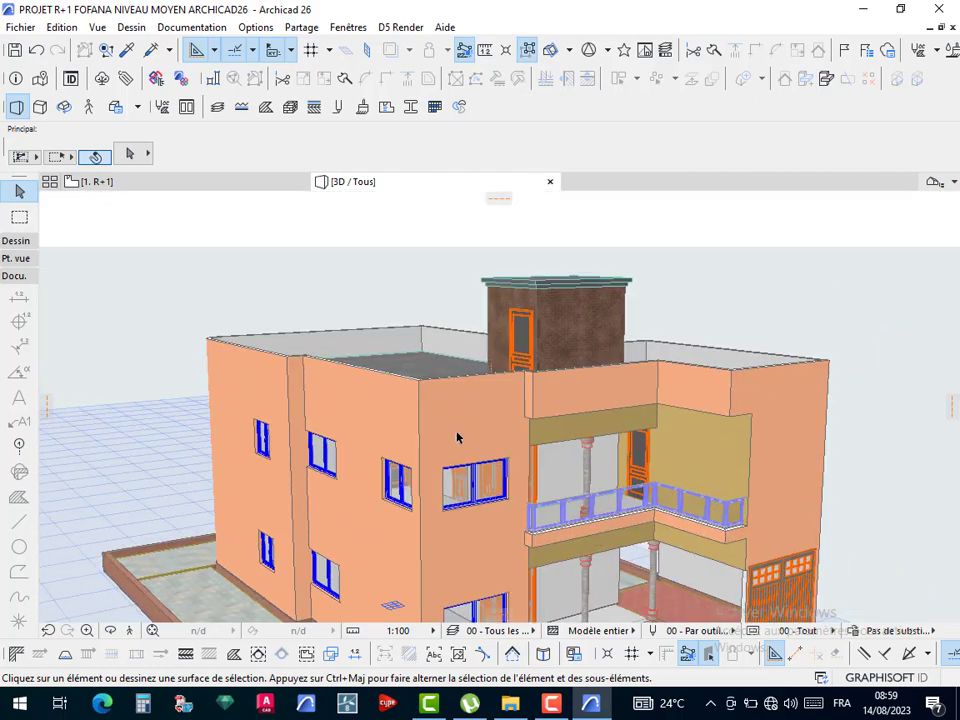
scroll(434, 472, down, 2)
middle_drag(524, 500, 478, 427)
scroll(478, 427, up, 2)
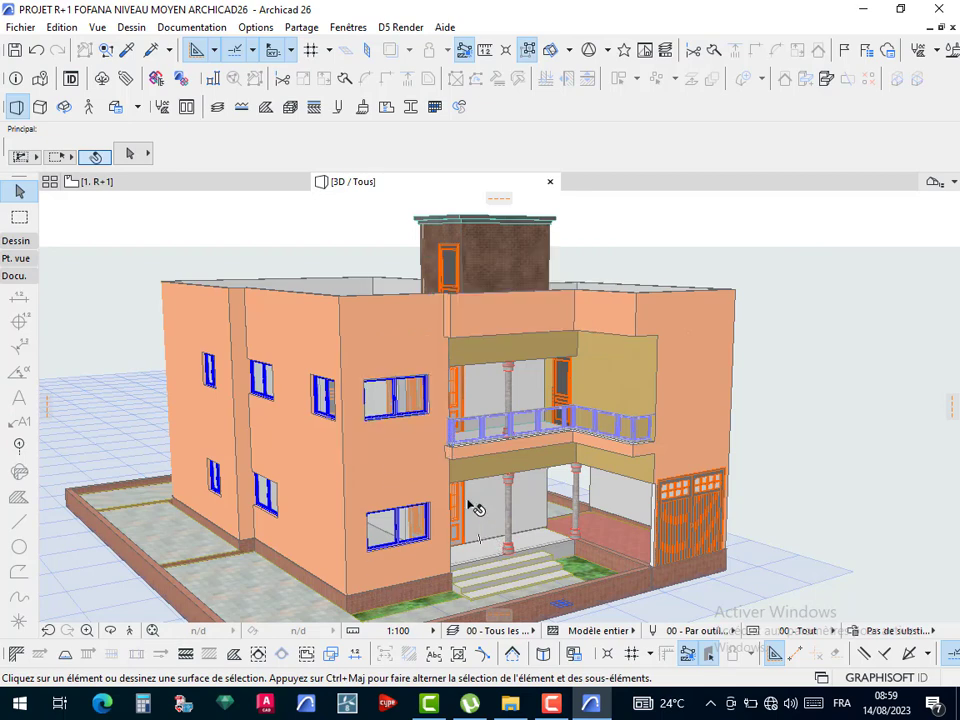
shift+middle_drag(503, 470, 532, 490)
click(551, 703)
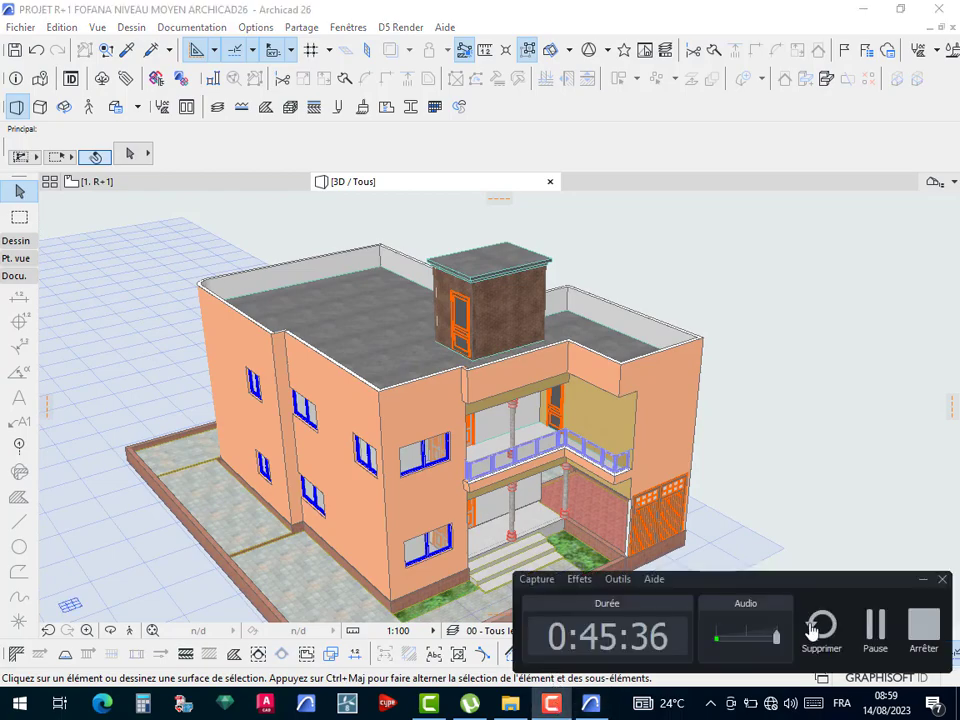